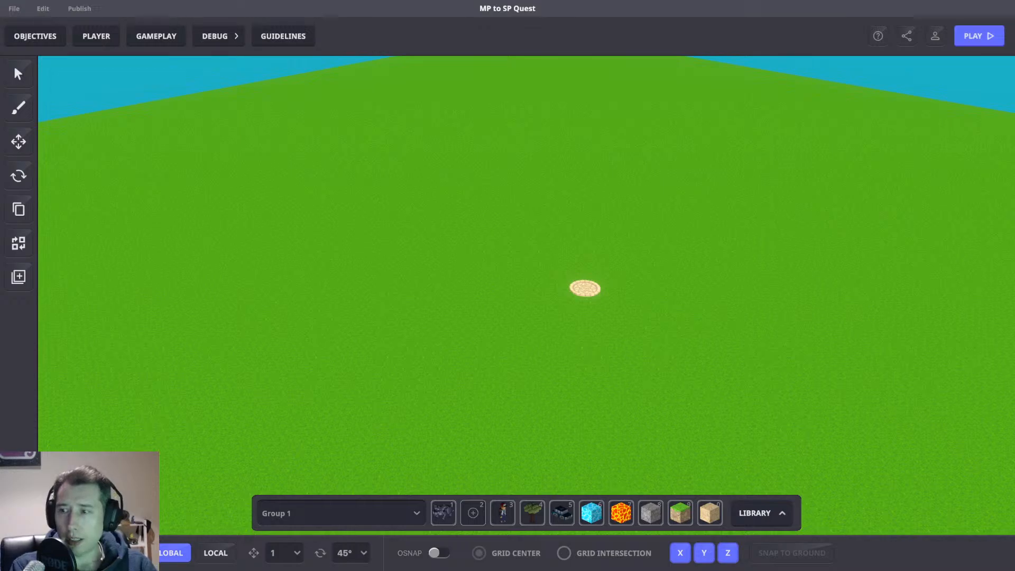
Select the Avatar's Spawner and move it along the Z axis to about 43.
right_click_drag(693, 289, 635, 226)
left_click(711, 315)
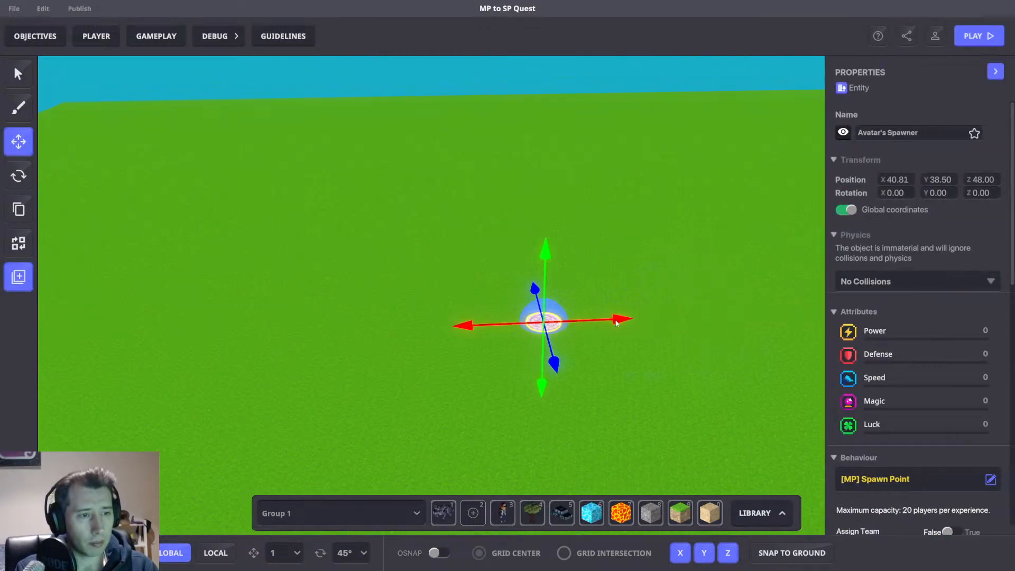
right_click_drag(663, 394, 564, 340)
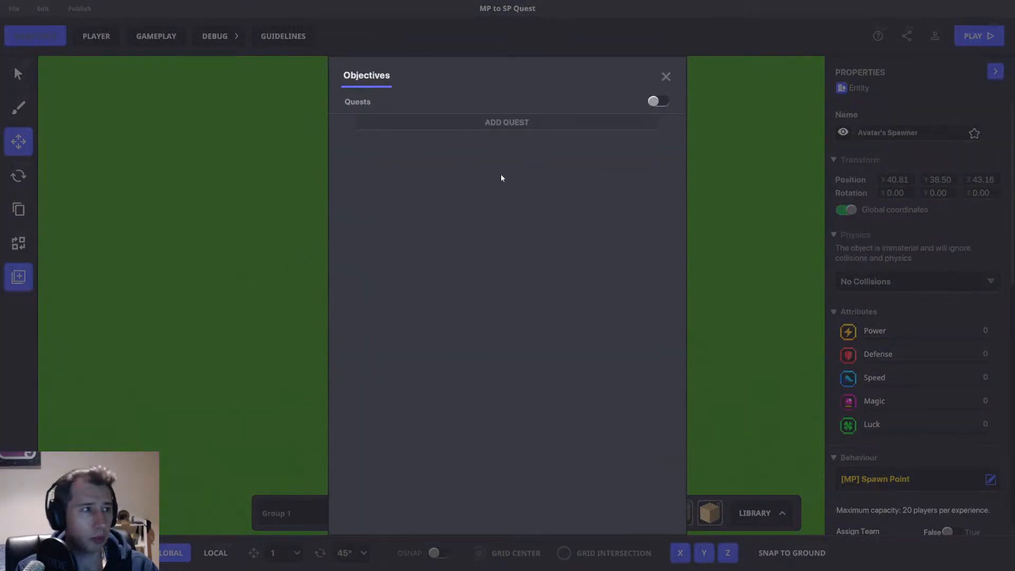
Enable Quests in the Objectives and add a new quest named QUEST 1.
left_click(661, 102)
left_click(530, 125)
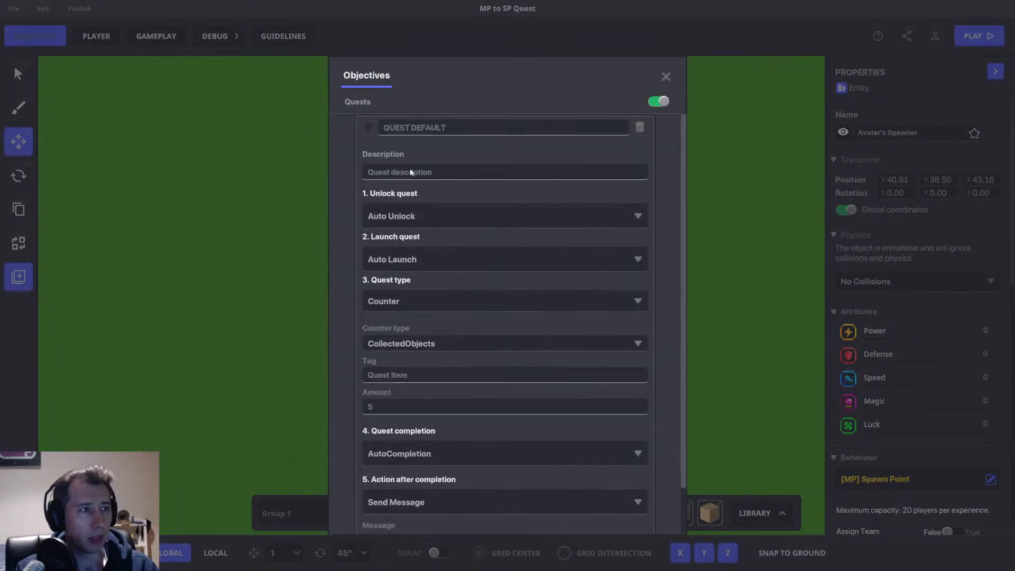
left_click(446, 128)
type("QUEST 1")
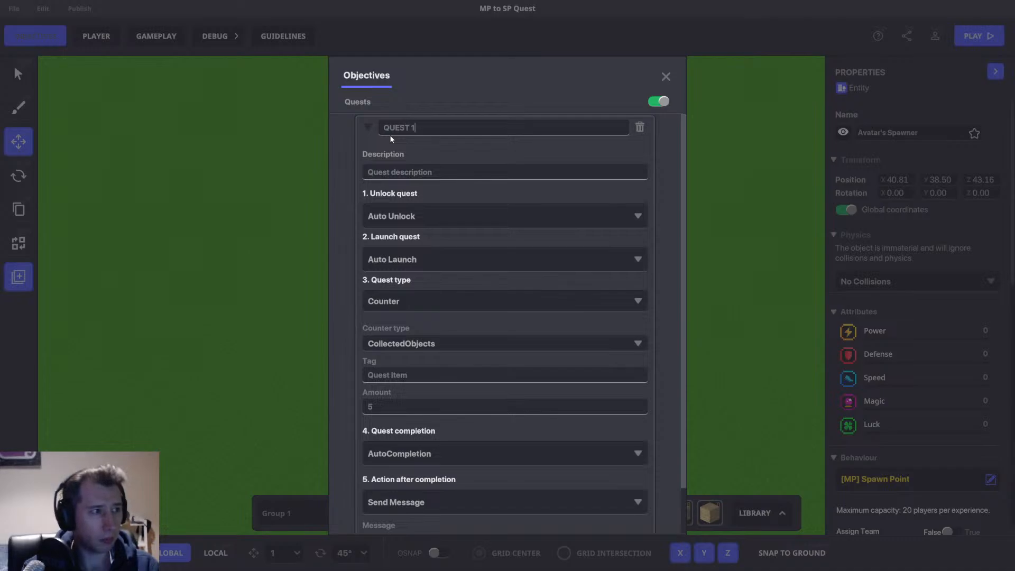
Give the quest the description DO THE THING and set its quest type to Wait For Message.
left_click(447, 171)
type("DO ")
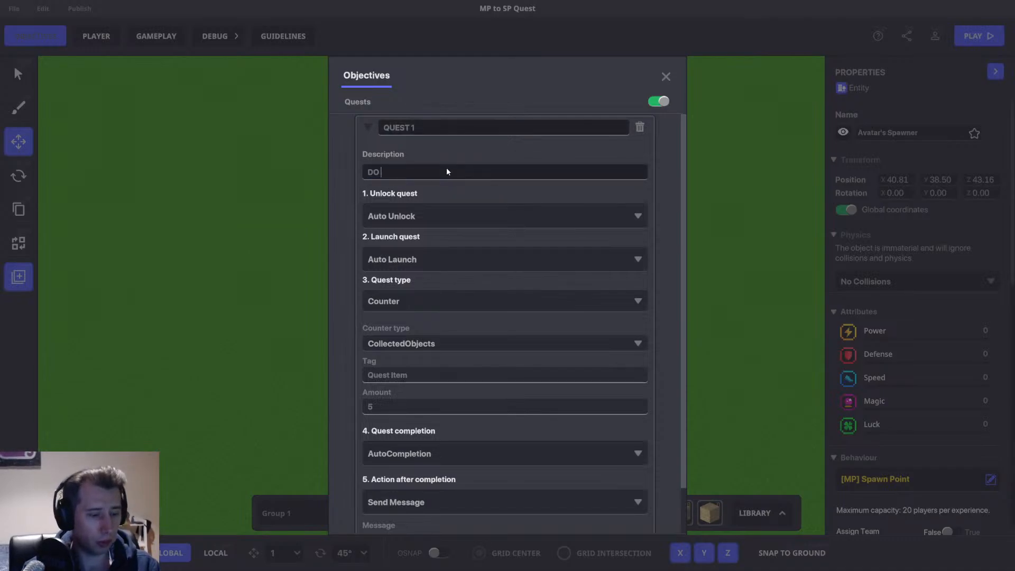
type("THE THING")
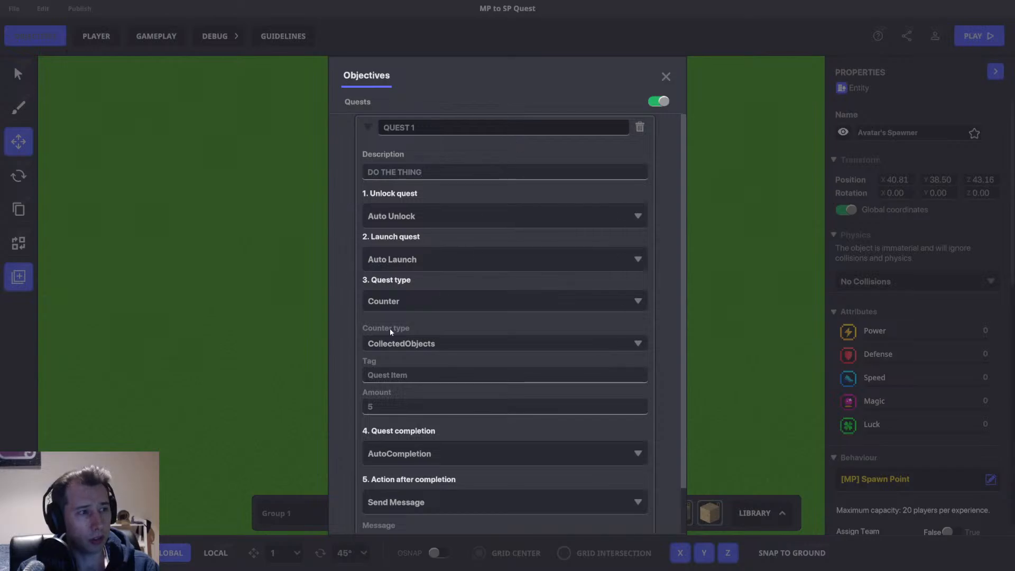
left_click(433, 299)
left_click(406, 368)
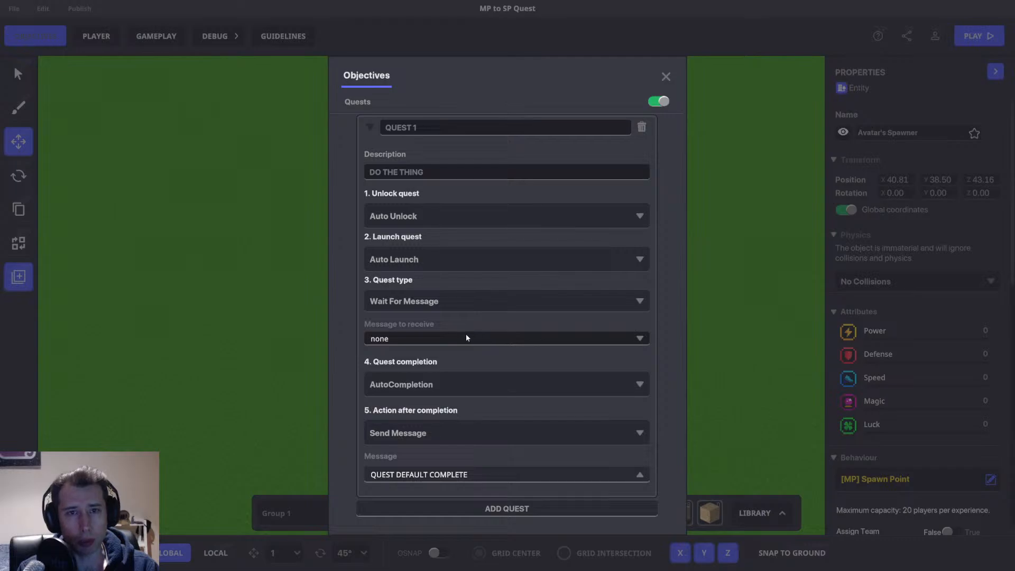
Set the quest's message to receive to a new message QUEST.1 and close the Objectives.
left_click(422, 339)
type("QUEST.1")
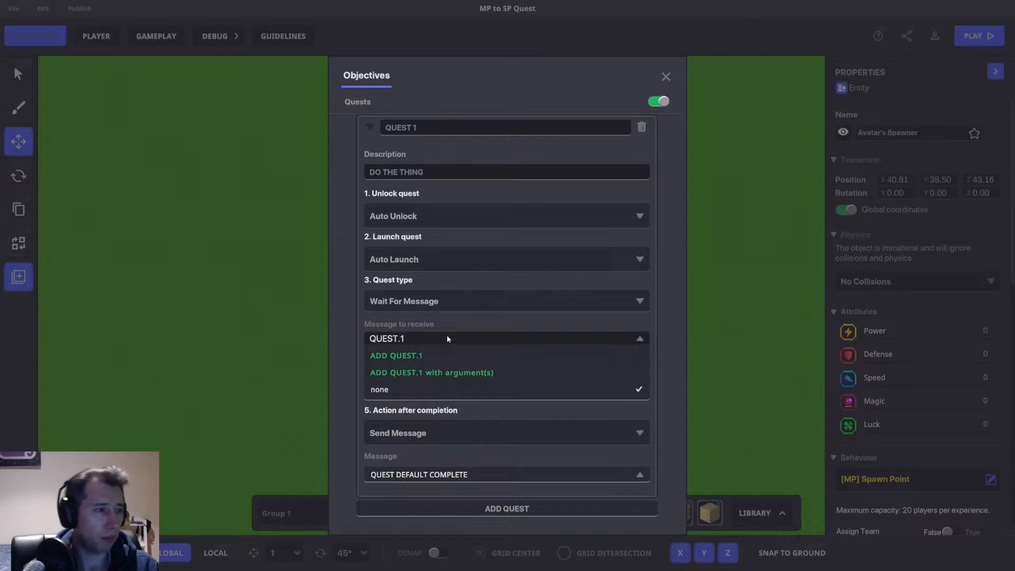
left_click(449, 357)
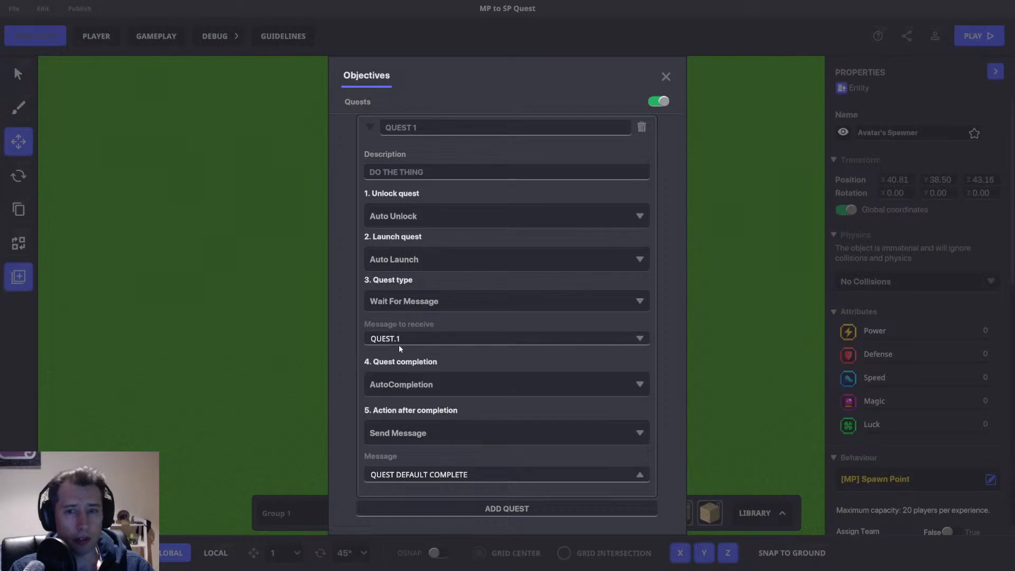
left_click(665, 77)
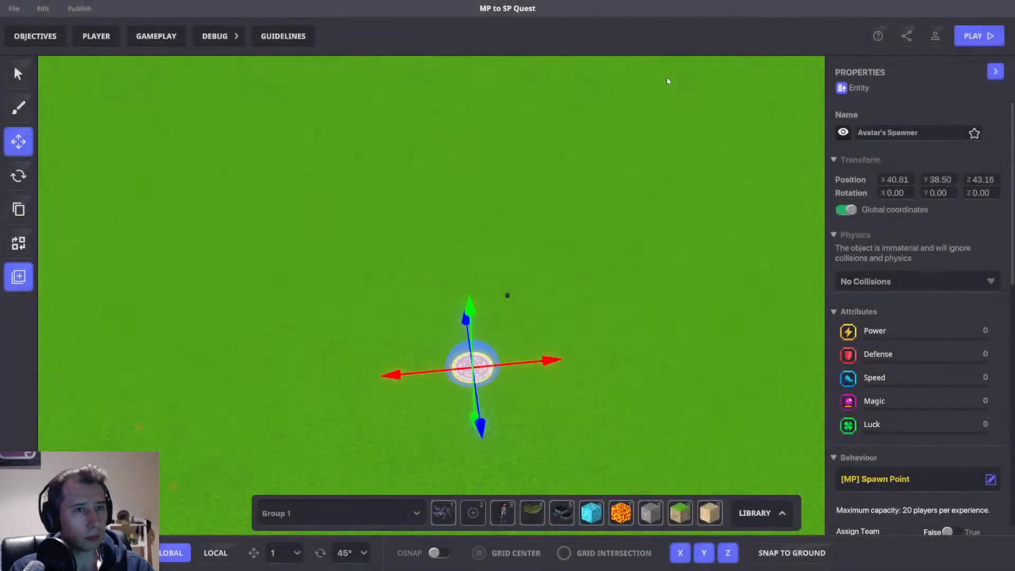
Switch the multiplayer simulator from single player to multiplayer mode.
left_click(934, 38)
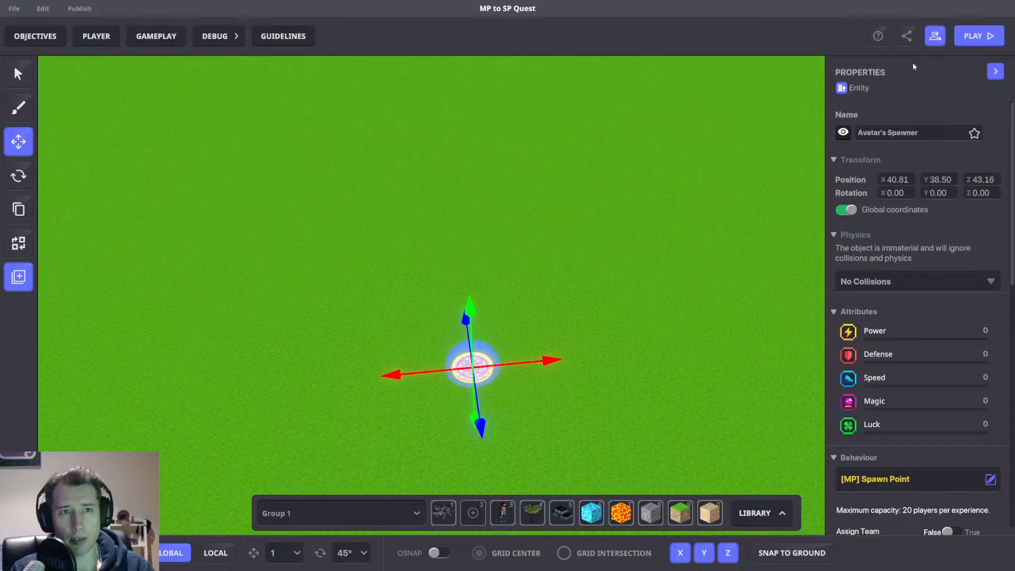
right_click_drag(492, 254, 612, 221)
key("w")
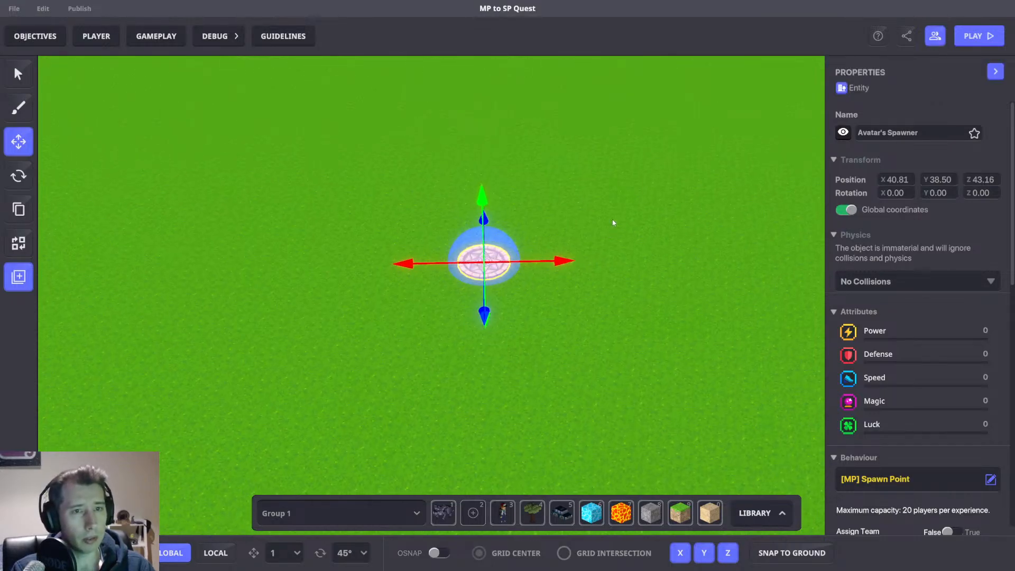
Playtest the experience to check the quest unlocking, and return to editor mode.
key("Tab")
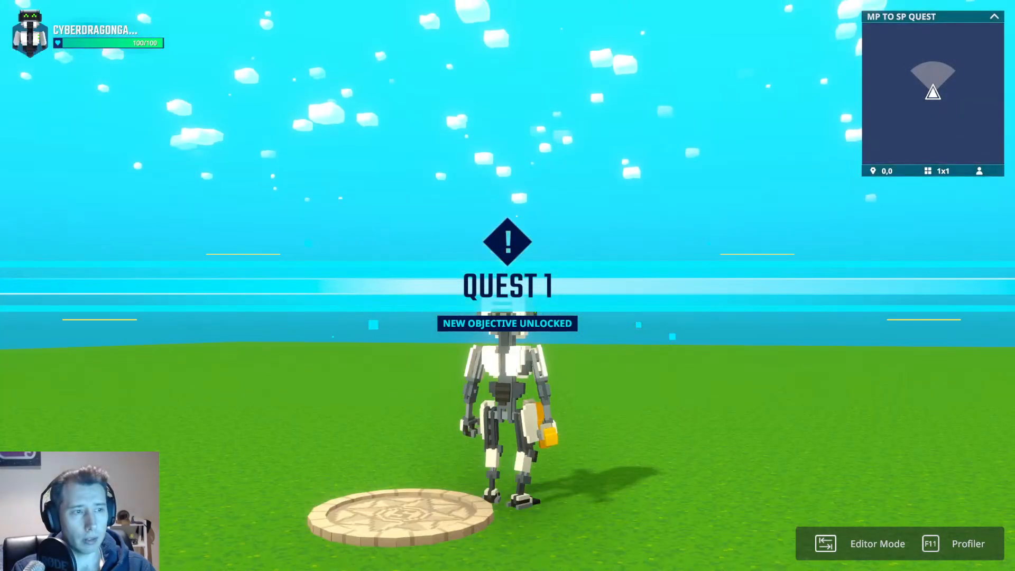
left_click(508, 285)
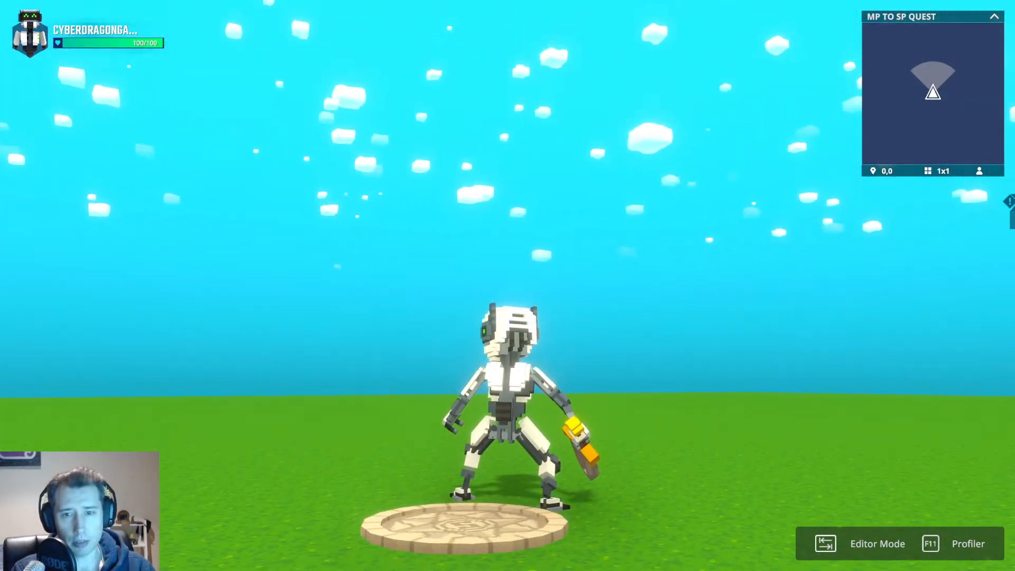
scroll(507, 285, "down", 5)
key("w")
key("a")
key("Tab")
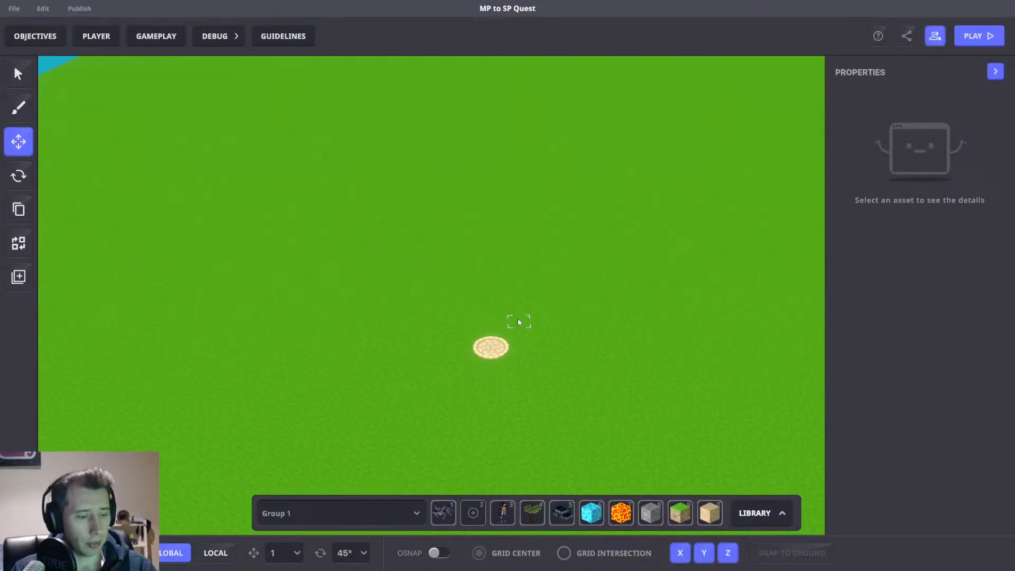
Save the changes to the experience.
key("ctrl+s")
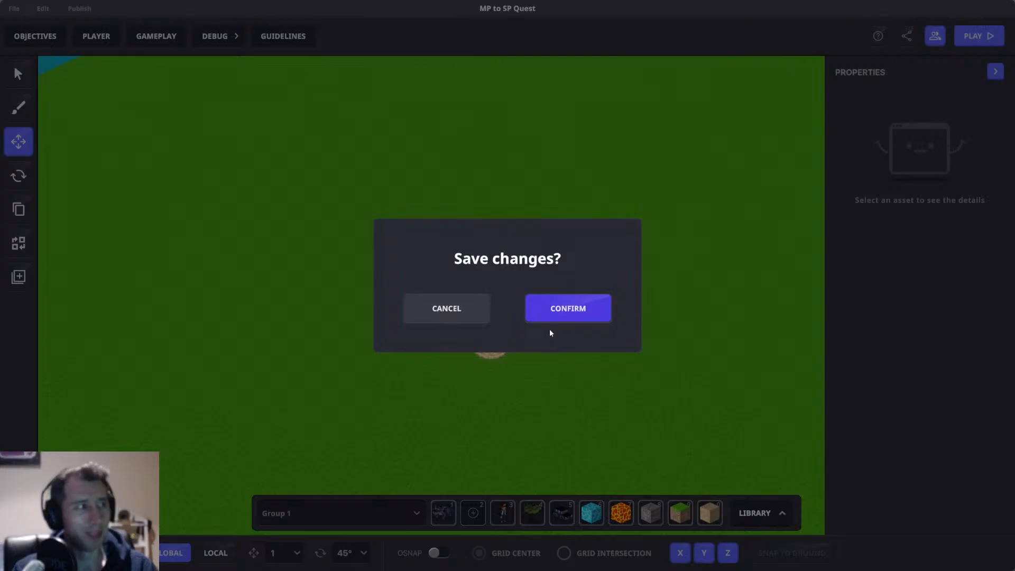
left_click(574, 316)
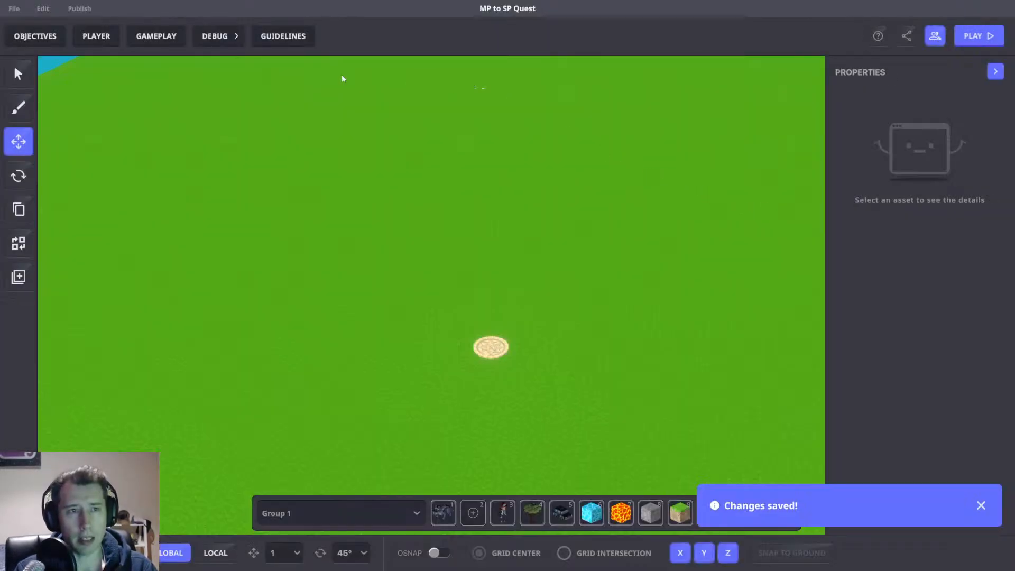
Open the Game Rules and add a HUD rule block from the Game screen rules.
left_click(158, 34)
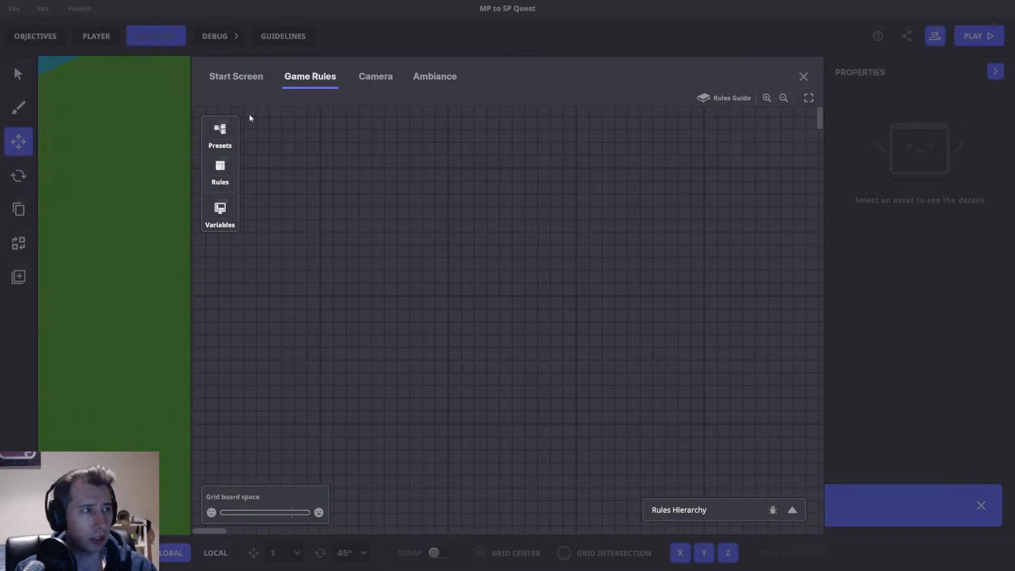
left_click(220, 209)
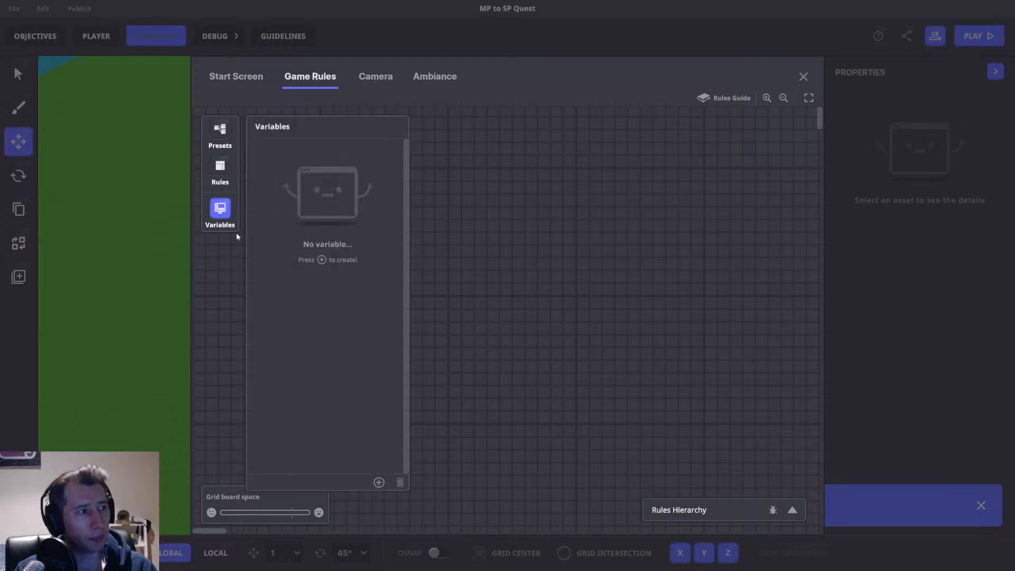
left_click(224, 170)
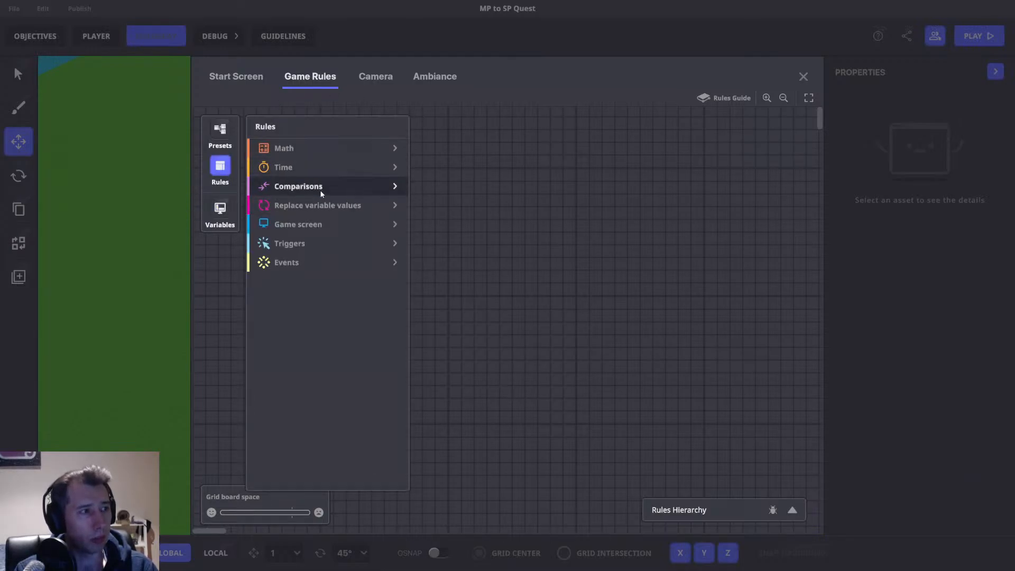
left_click(321, 191)
left_click(307, 188)
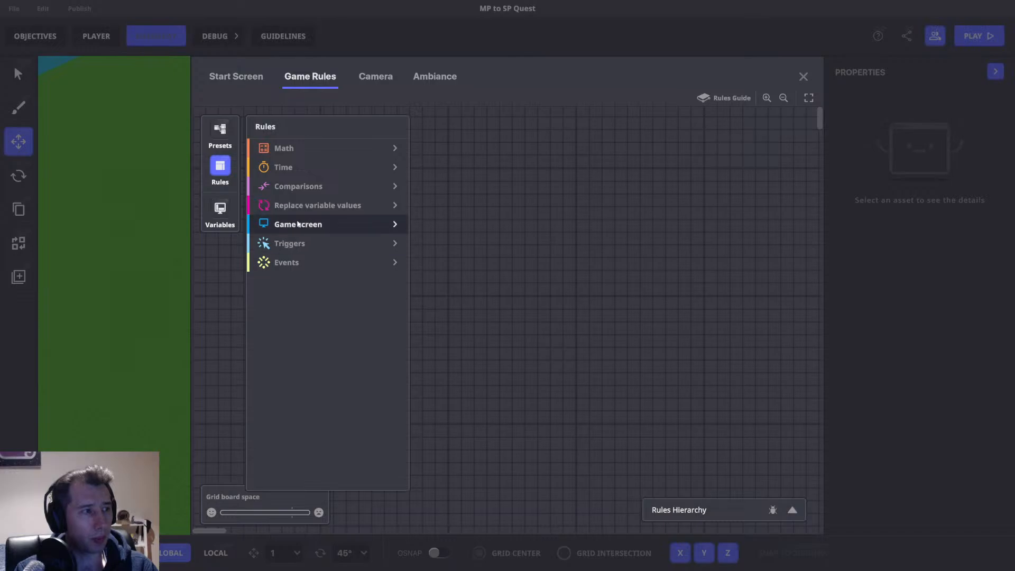
left_click(298, 224)
left_click(280, 242)
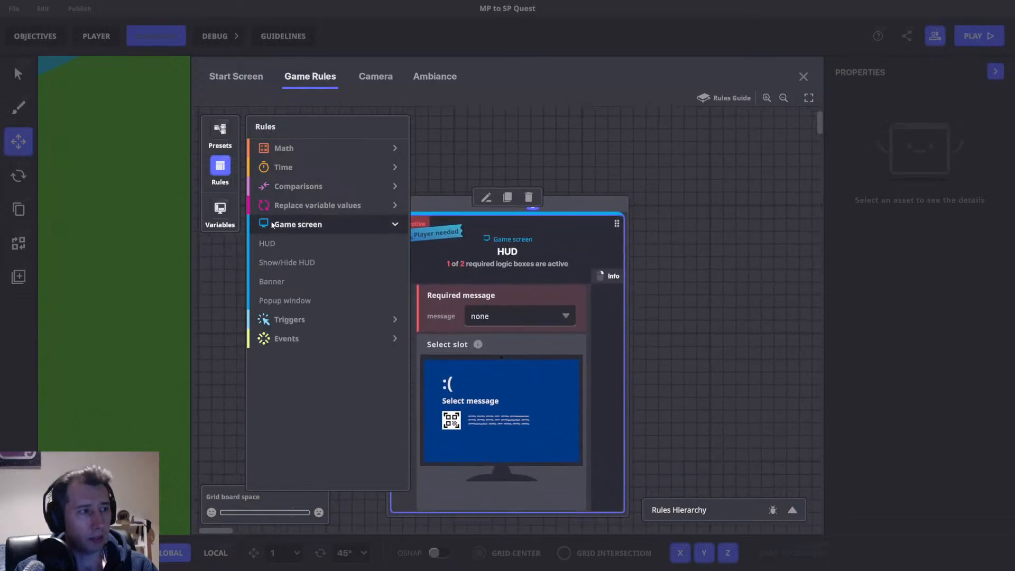
Add an OnPlayerJoin event block and position it beside the HUD block.
left_click(299, 338)
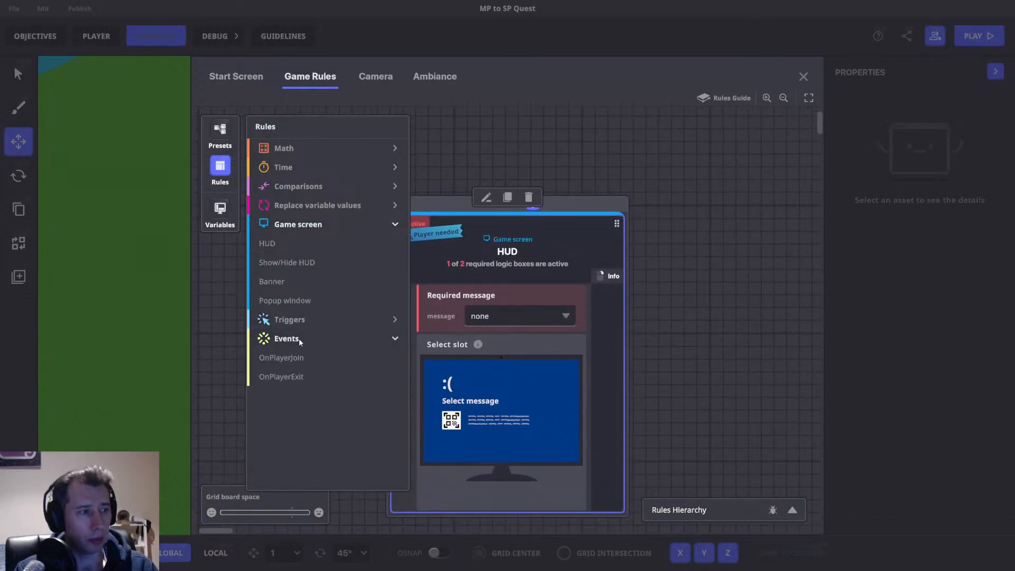
left_click(292, 356)
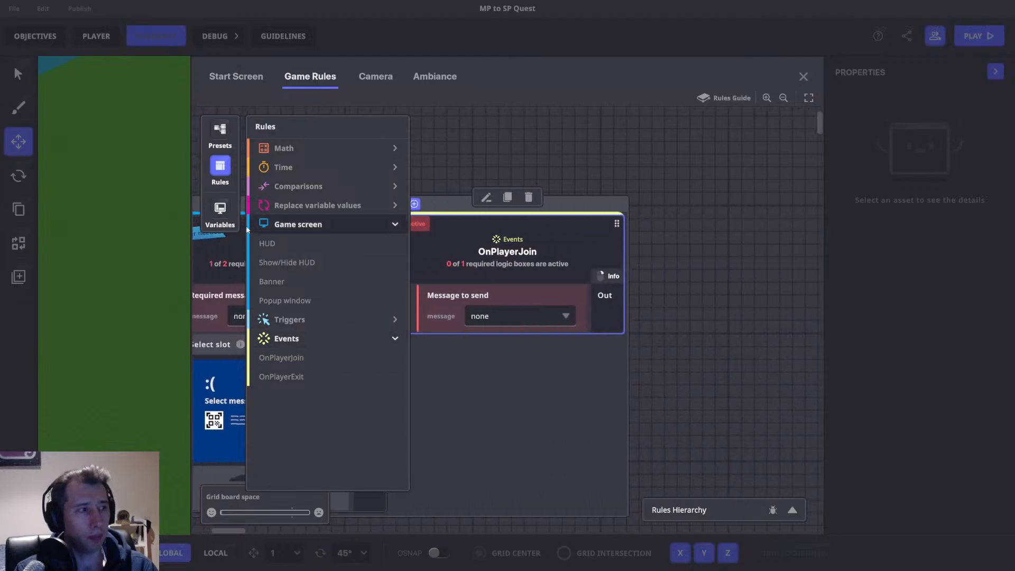
left_click_drag(377, 139, 495, 174)
scroll(521, 199, "down", 4)
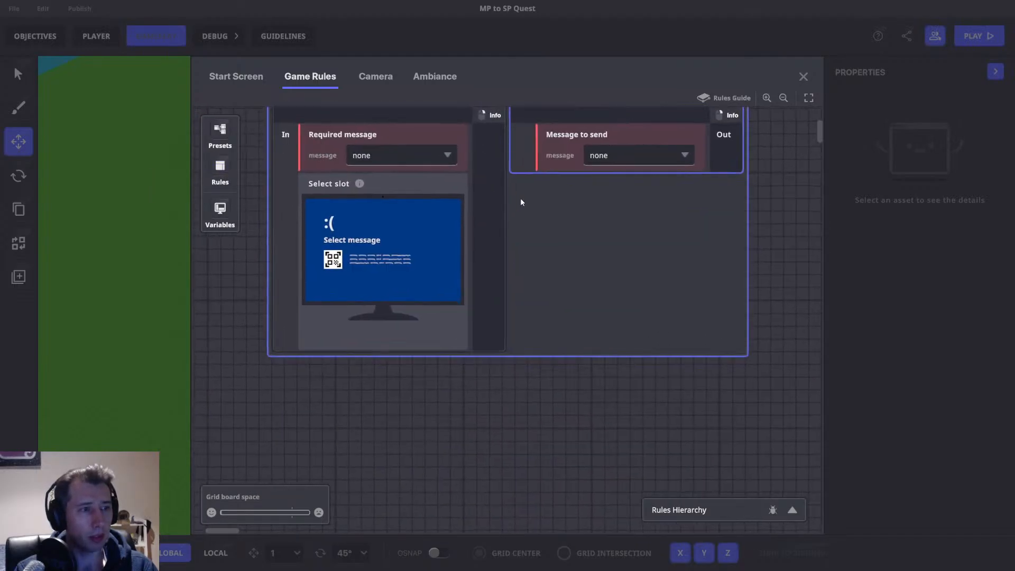
scroll(522, 200, "up", 2)
left_click_drag(612, 193, 340, 254)
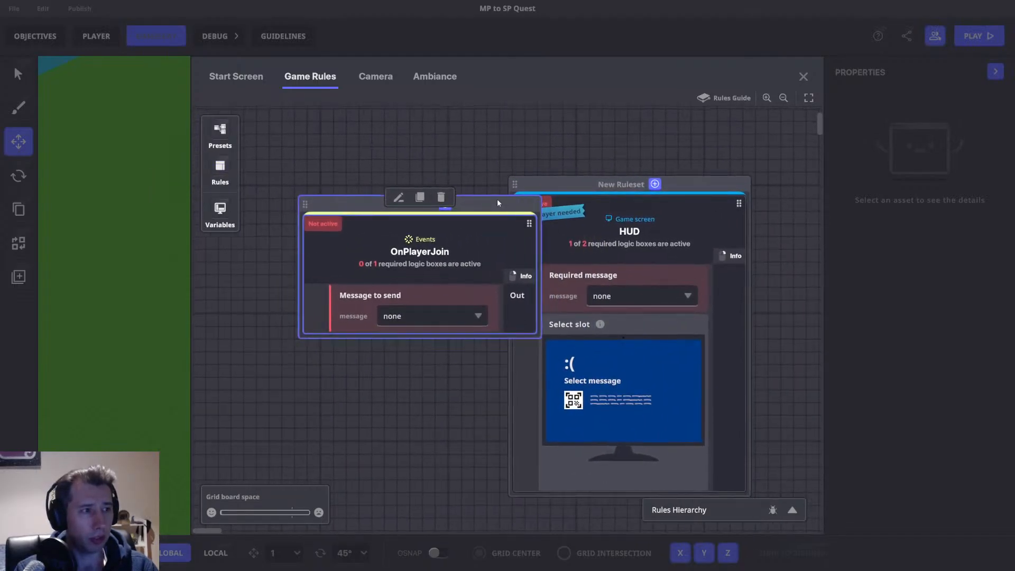
left_click_drag(496, 199, 436, 169)
Set the OnPlayerJoin block's message to send to a new message named HUD.
left_click(417, 289)
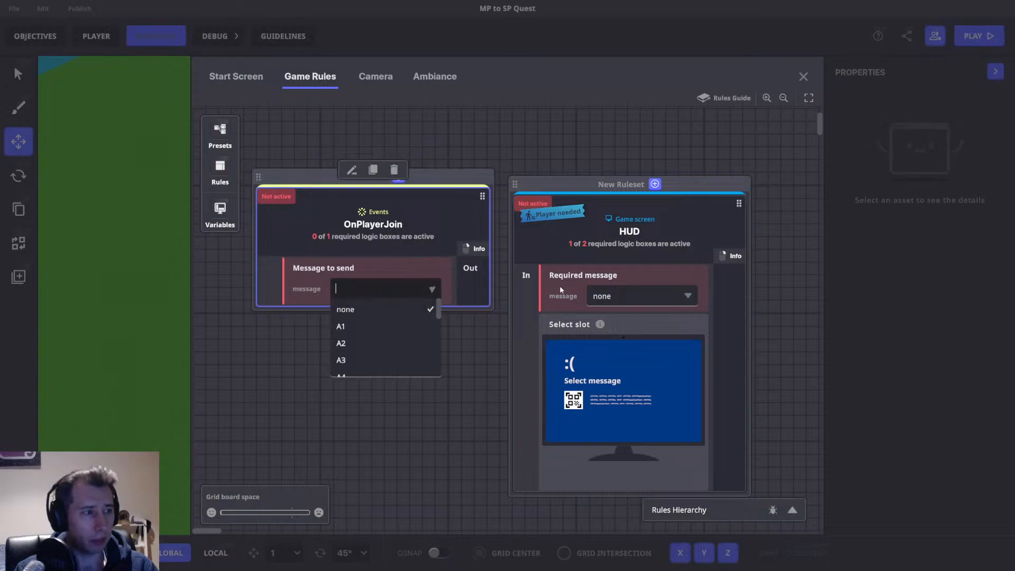
type("HUD")
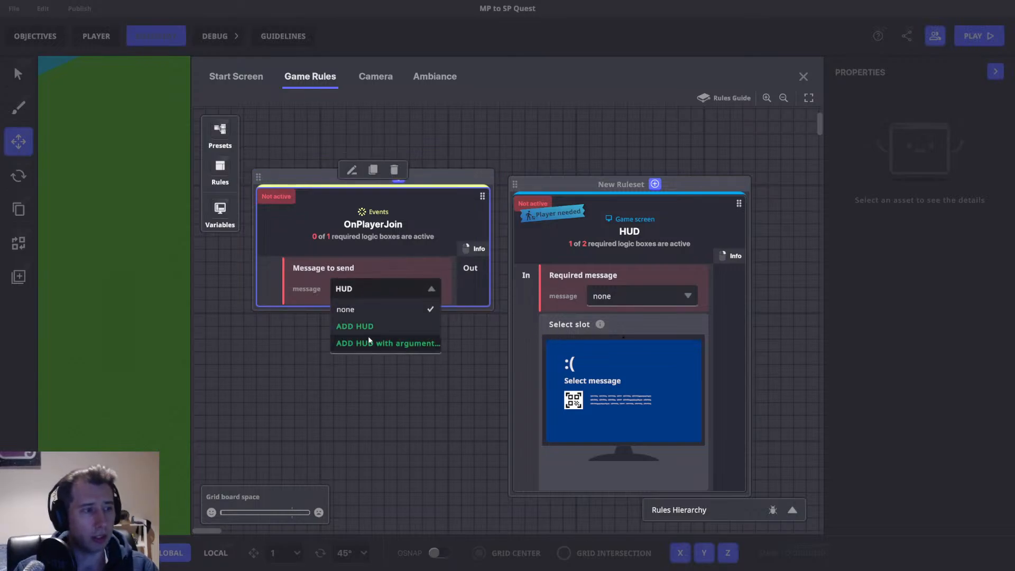
left_click(371, 328)
Set the HUD block's required message to HUD.
left_click_drag(636, 209, 386, 215)
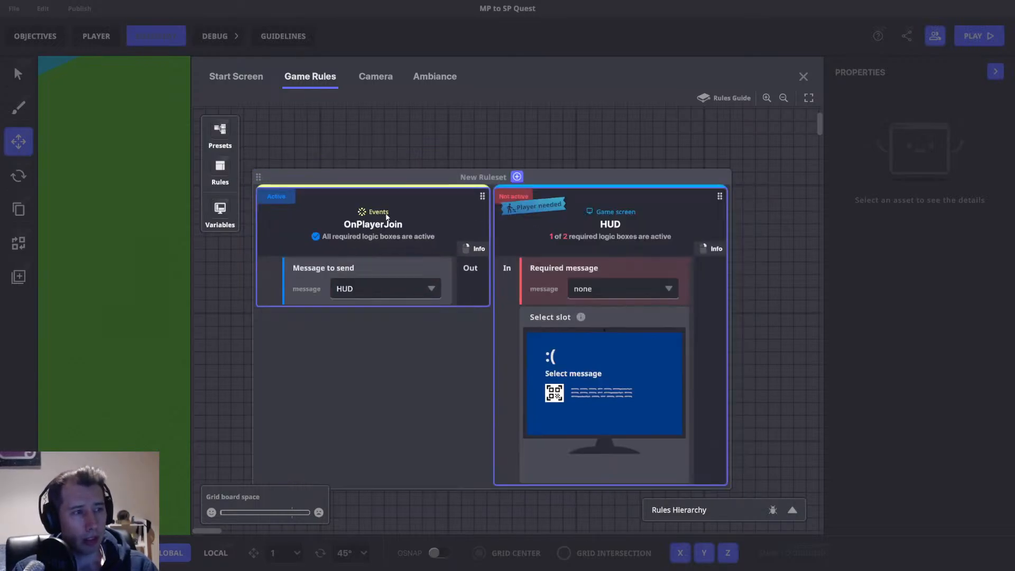
left_click(652, 281)
type("HUD")
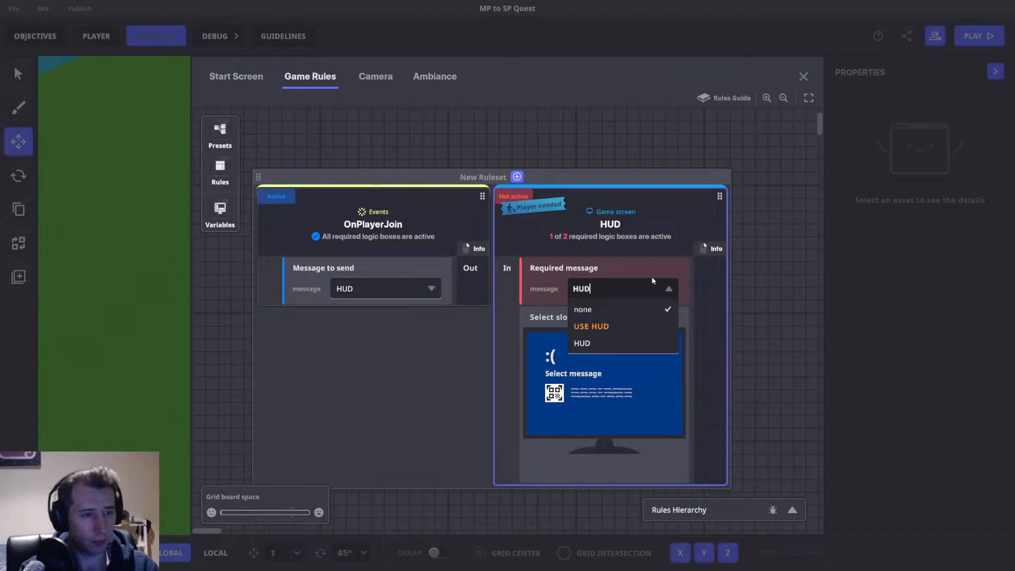
left_click(612, 341)
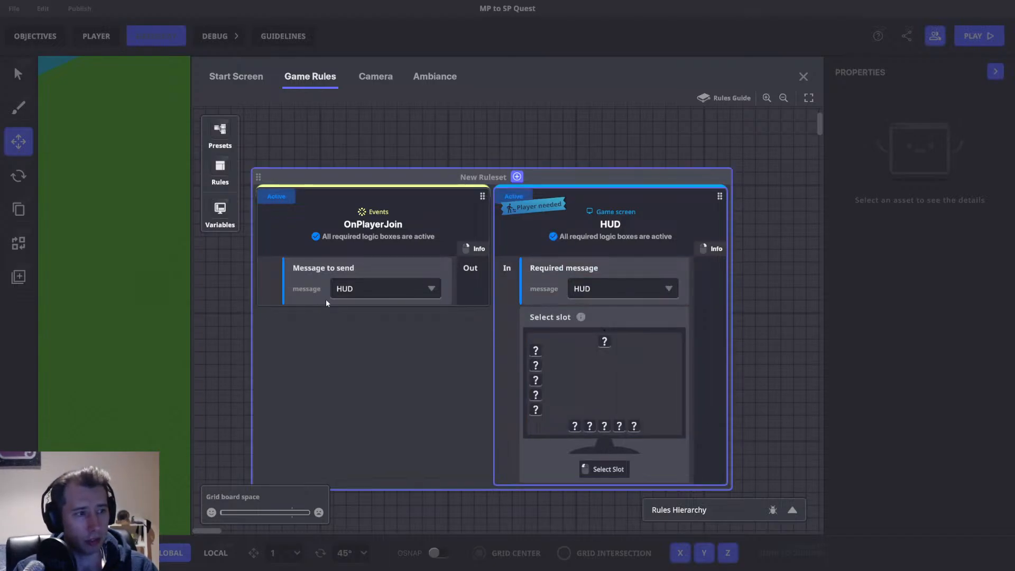
Move the ruleset with both rule blocks toward the centre of the grid board.
scroll(490, 227, "down", 4)
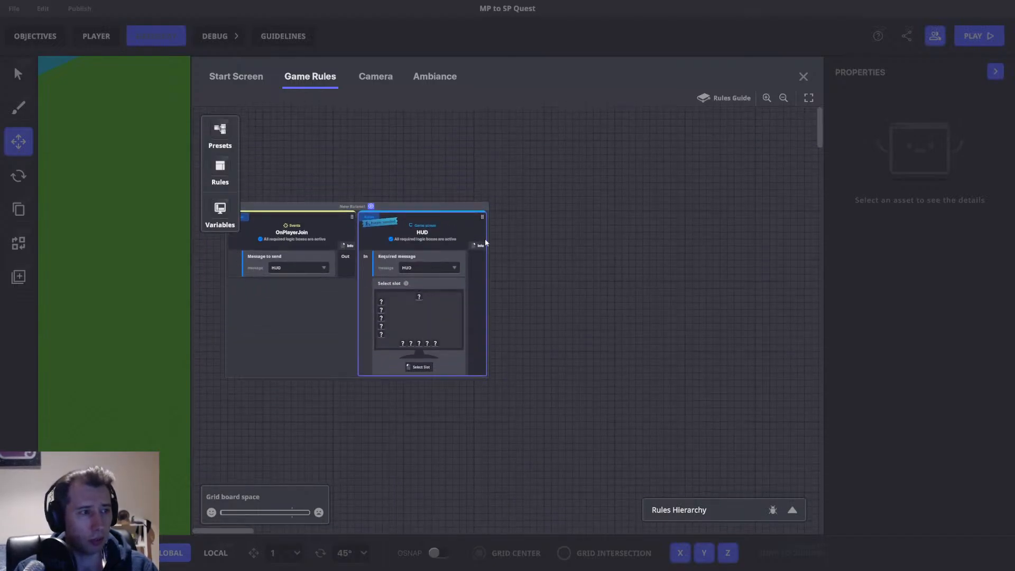
left_click_drag(455, 205, 652, 230)
scroll(549, 206, "up", 4)
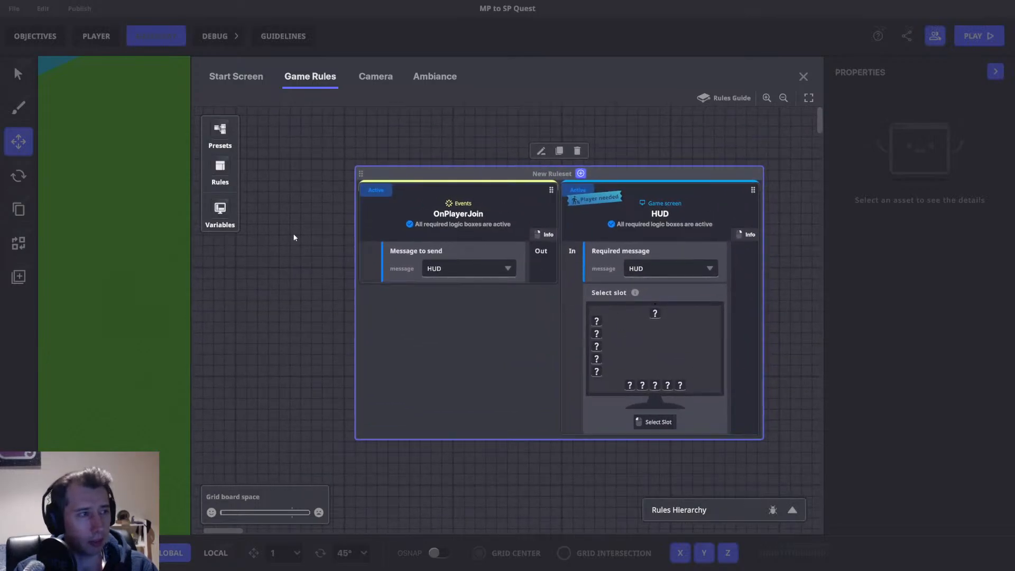
Create a Local number variable named LOCAL NUMBER.
left_click(226, 209)
left_click(378, 482)
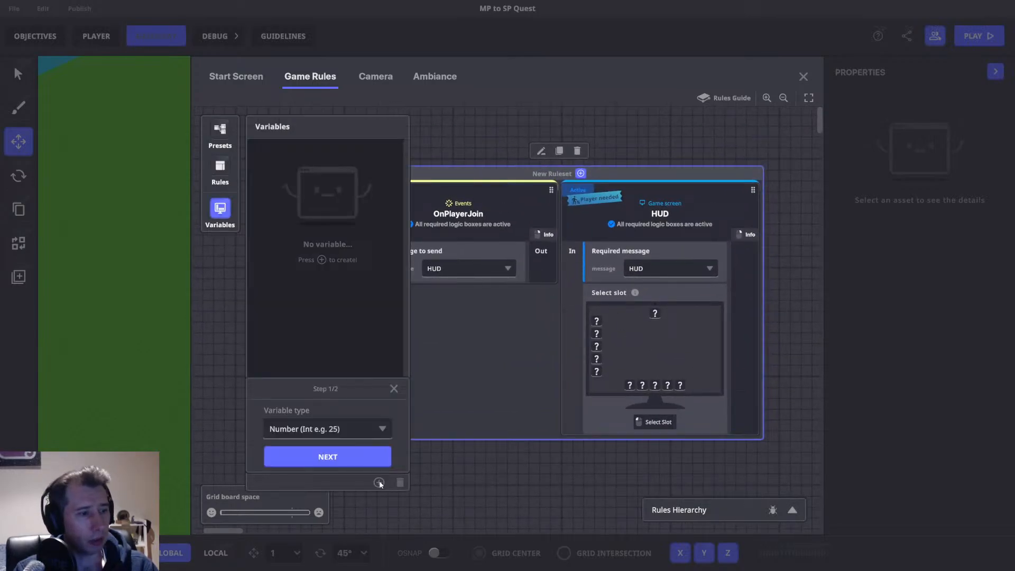
left_click(317, 428)
left_click(308, 465)
left_click(317, 428)
left_click(309, 449)
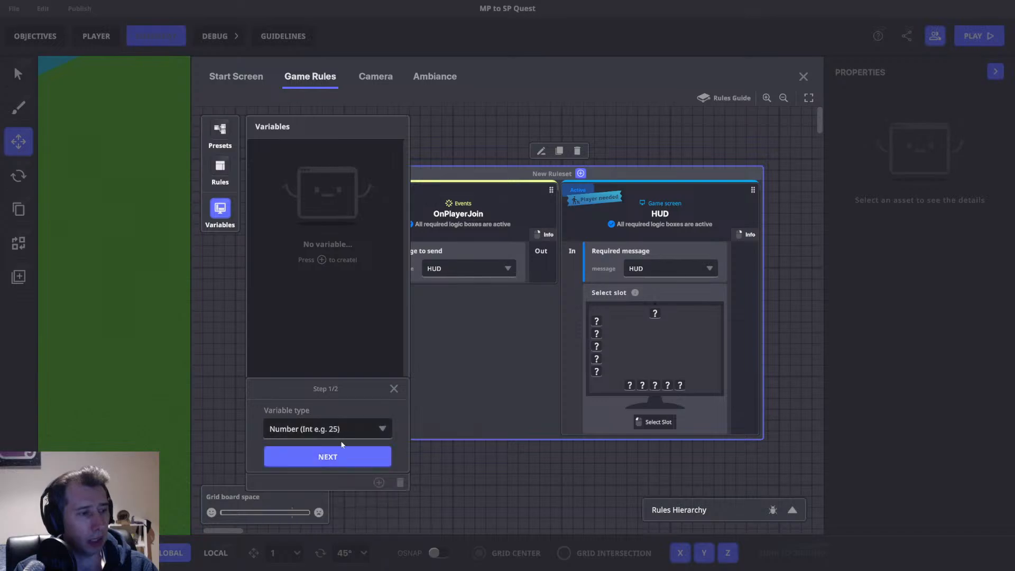
left_click(333, 457)
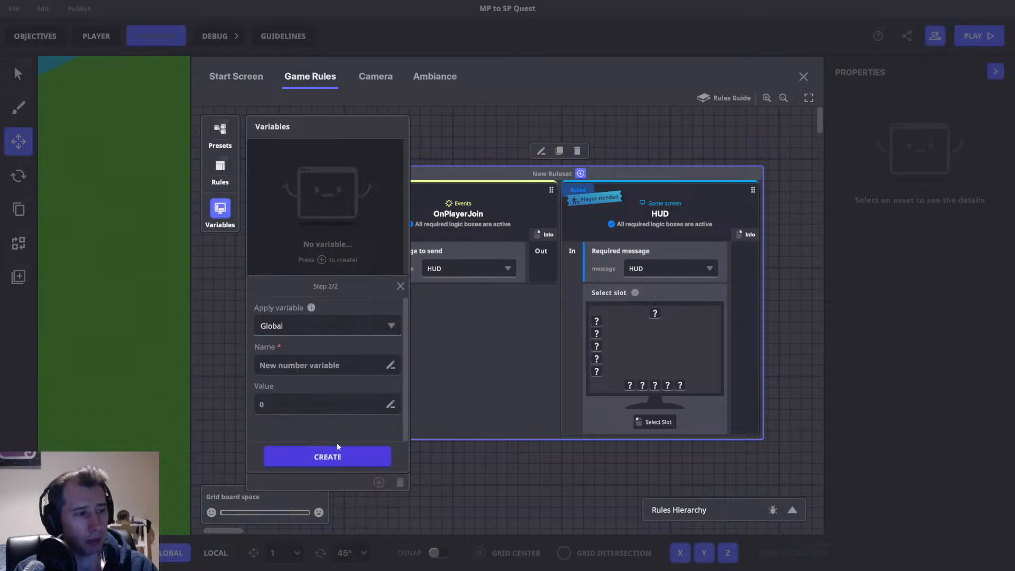
left_click(315, 319)
left_click(293, 363)
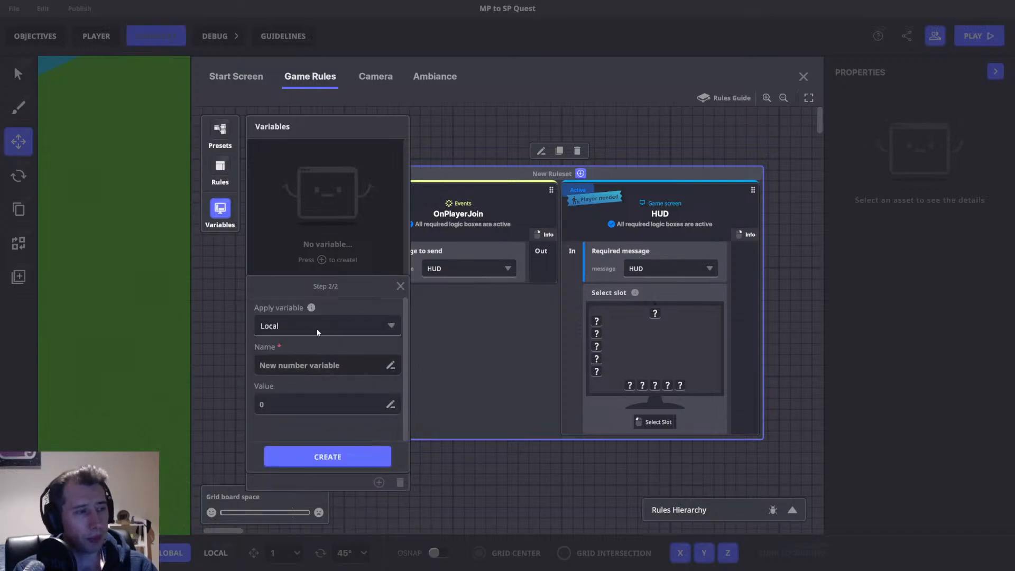
type("LOCAL NUMBER")
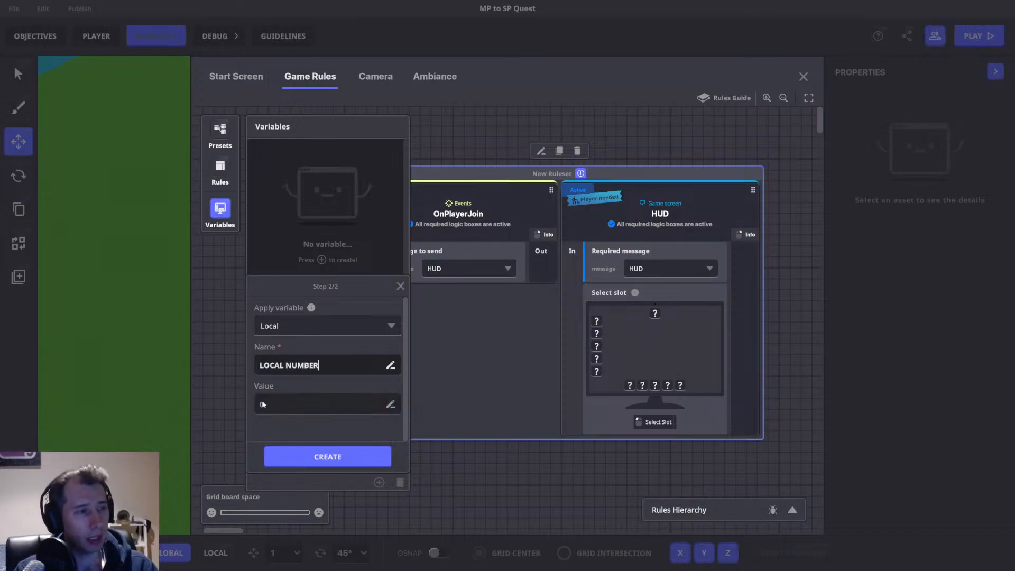
left_click(273, 457)
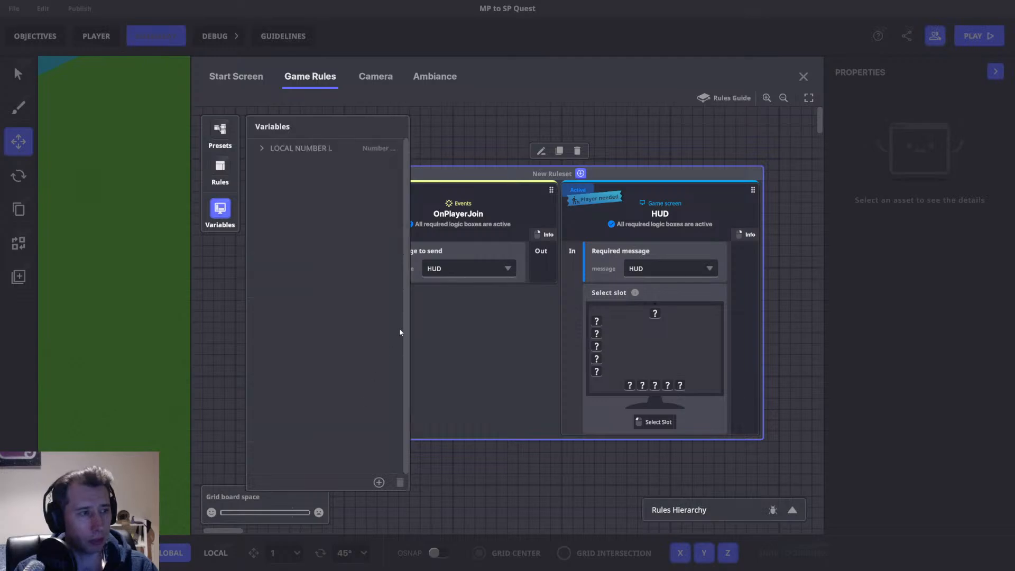
Assign the HUD block's top-left slot to display the LOCAL NUMBER variable.
left_click(220, 209)
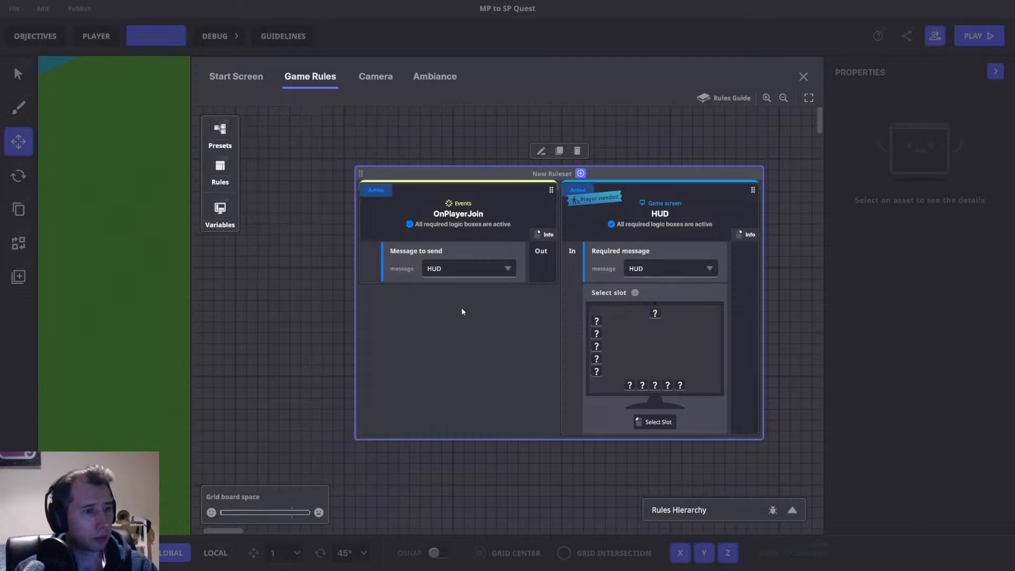
left_click(600, 322)
left_click(691, 449)
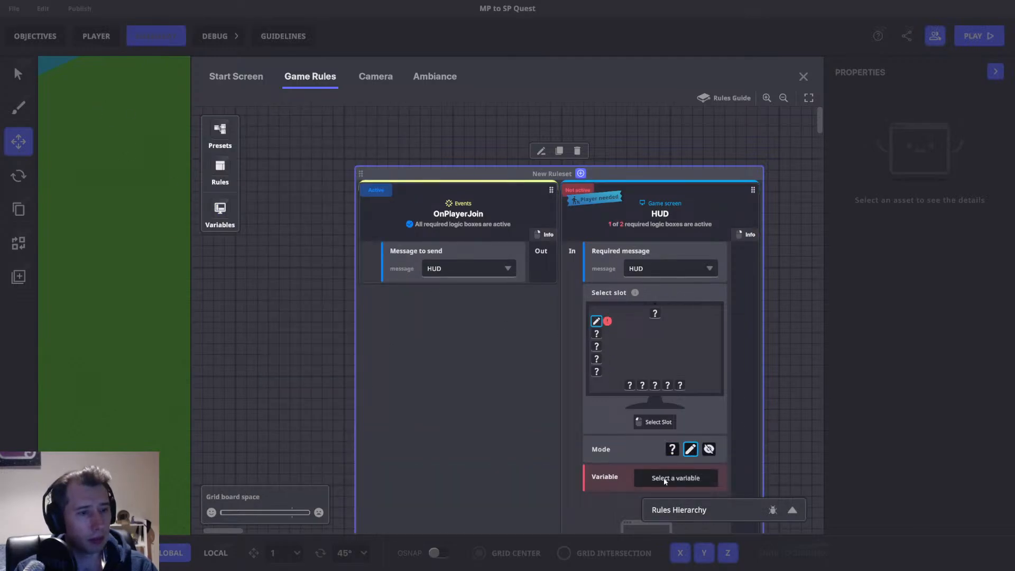
left_click(675, 477)
left_click(267, 148)
left_click(226, 207)
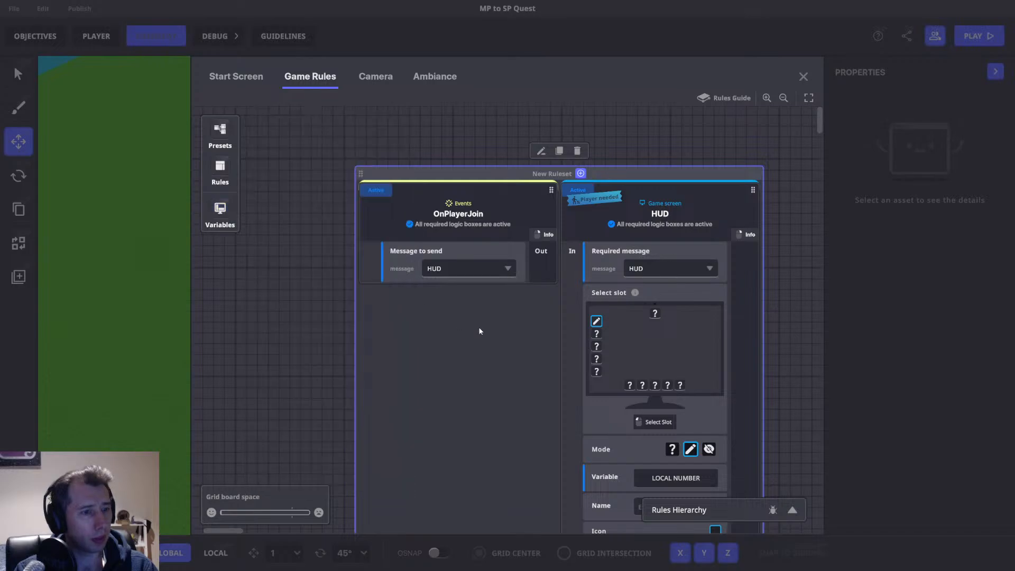
left_click(635, 454)
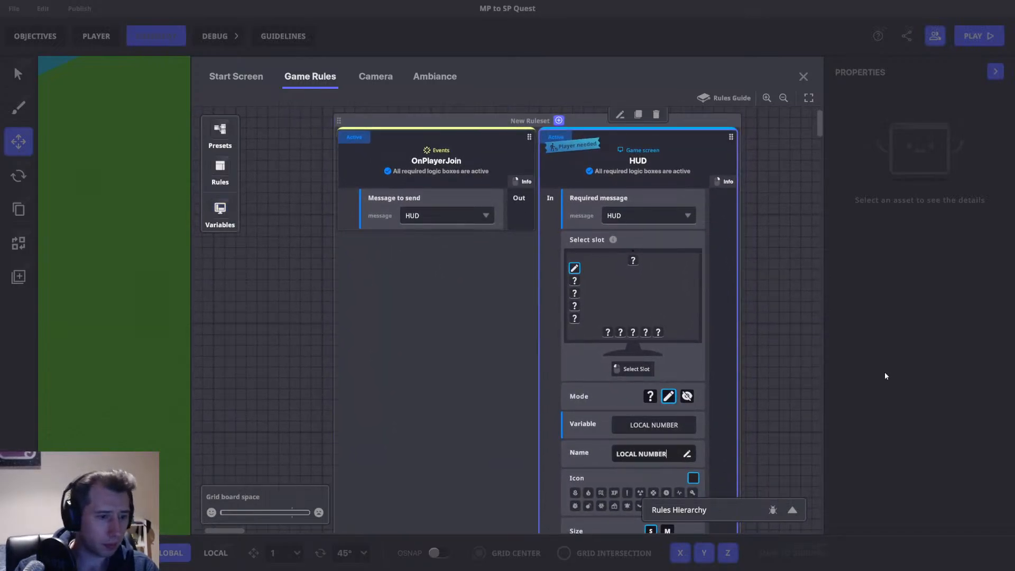
Review the HUD slot settings and close the Game Rules editor.
scroll(697, 375, "down", 1)
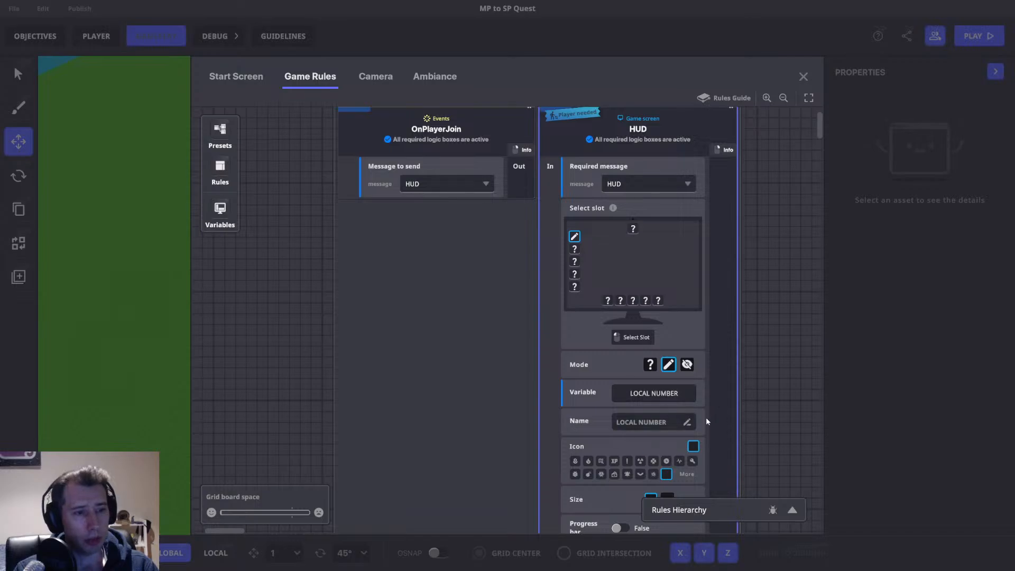
scroll(647, 314, "up", 2)
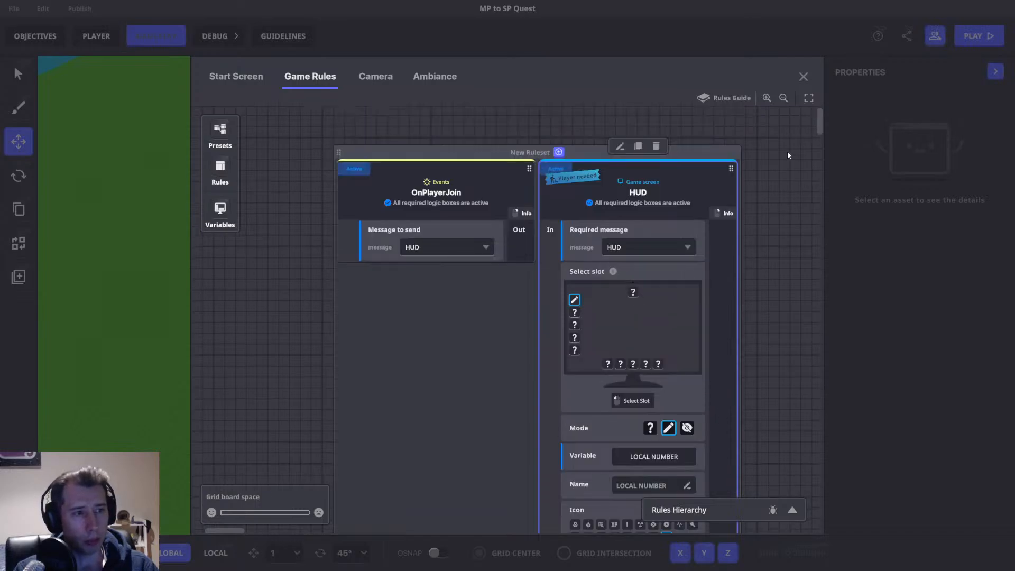
left_click(803, 76)
Enter play mode and walk the character around to check the HUD display.
key("Tab")
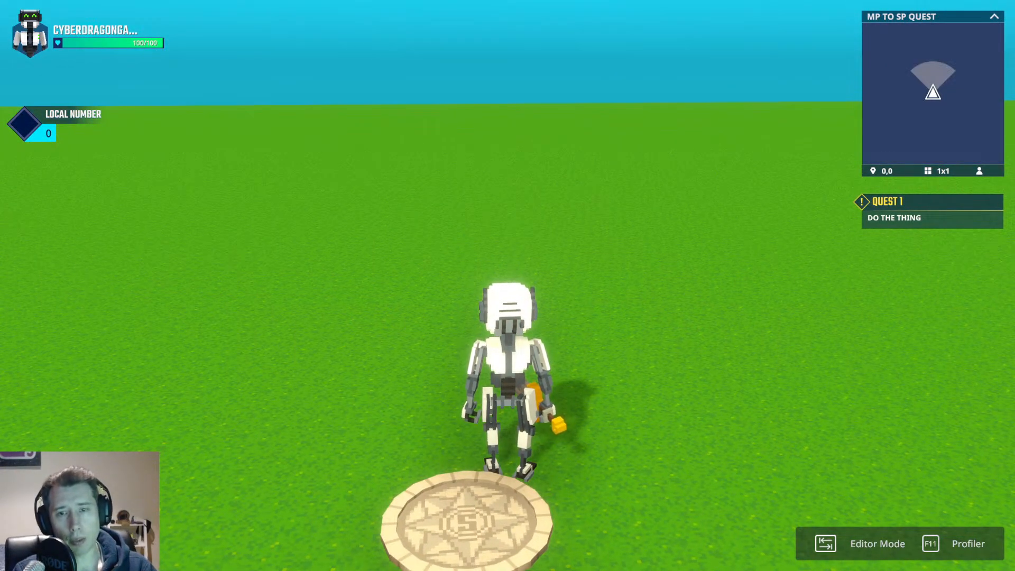
key("d")
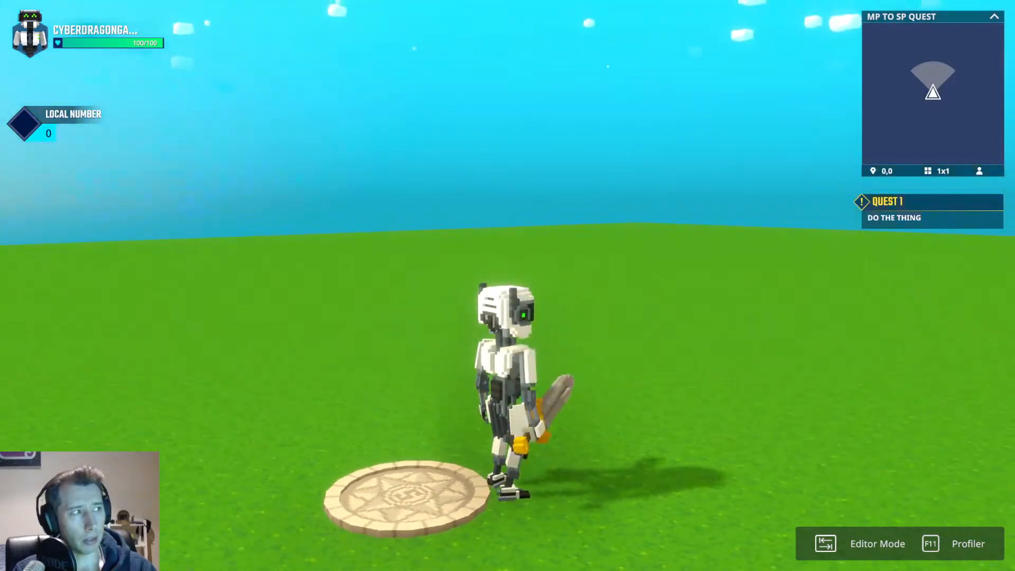
key("w")
key("a")
scroll(507, 285, "down", 3)
key("w")
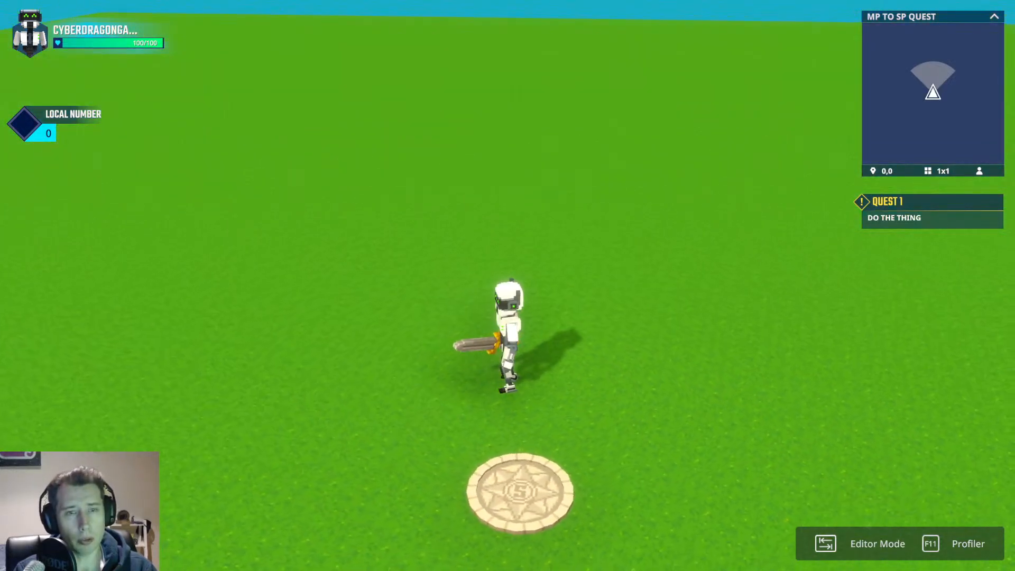
Return to the editor, select the spawn point, enable Assign Team and set Max Players to 3.
key("Tab")
right_click_drag(566, 299, 548, 293)
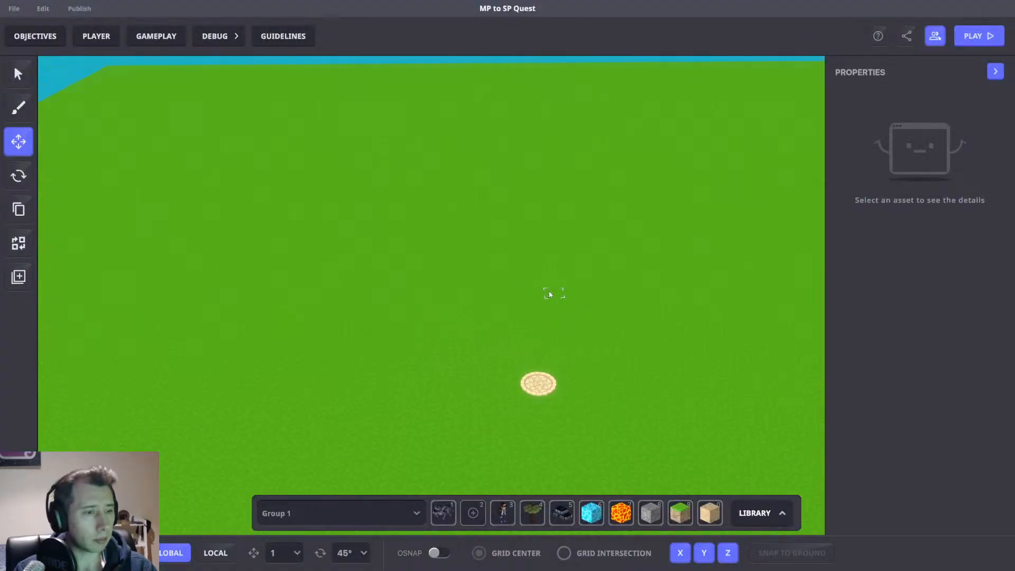
key("w")
right_click_drag(577, 343, 533, 335)
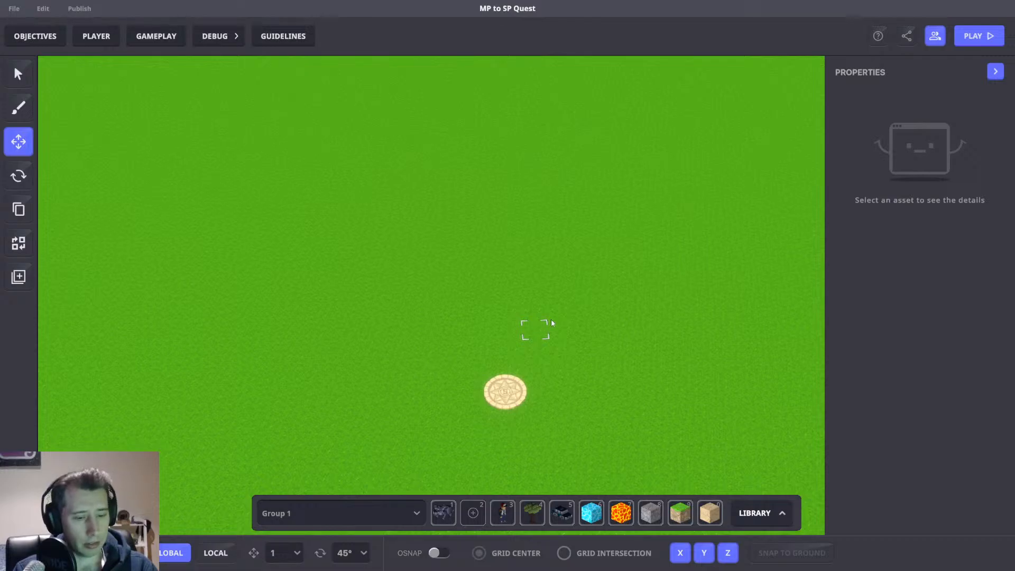
left_click(516, 378)
scroll(867, 370, "down", 5)
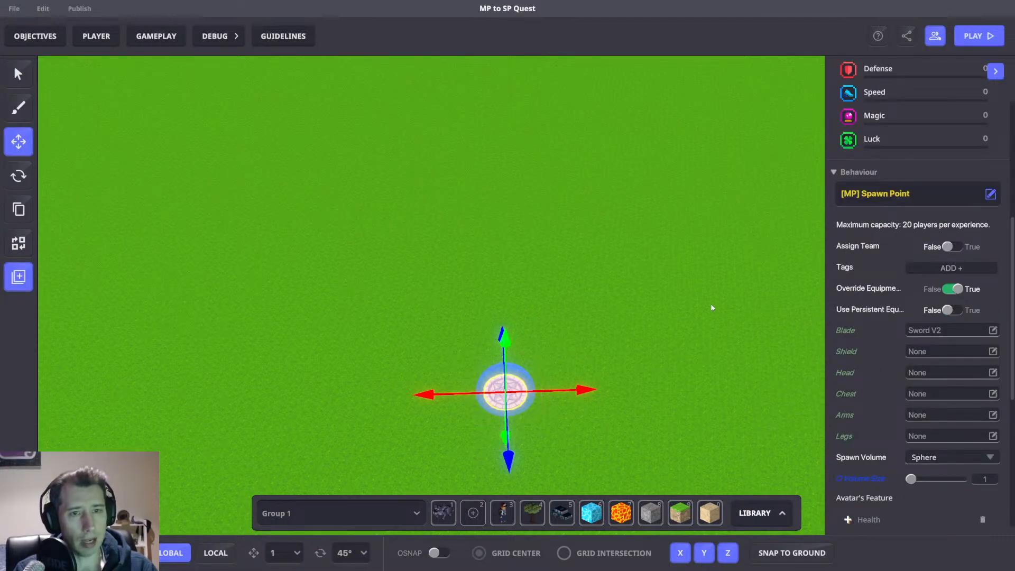
left_click(949, 247)
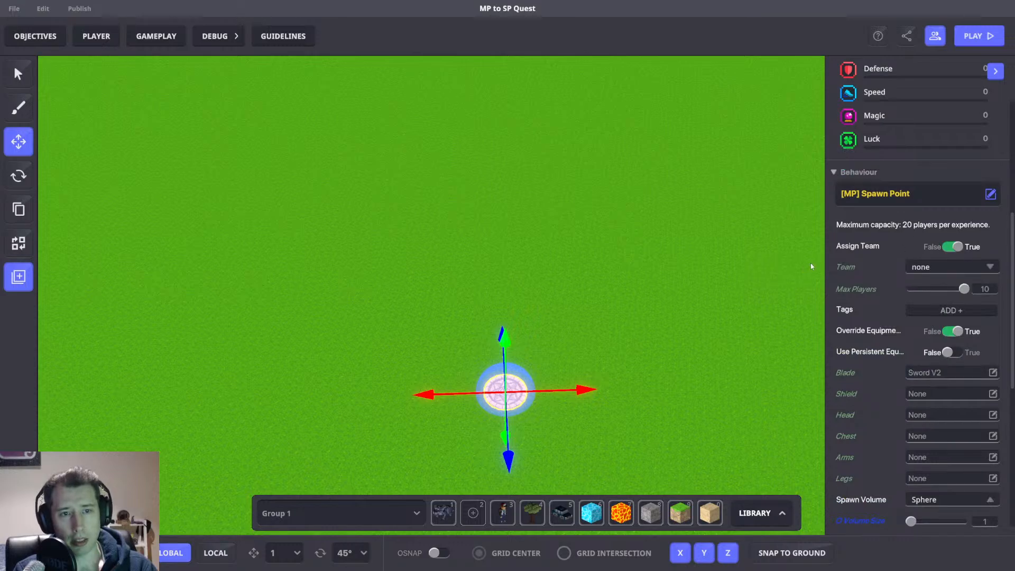
left_click_drag(963, 290, 753, 280)
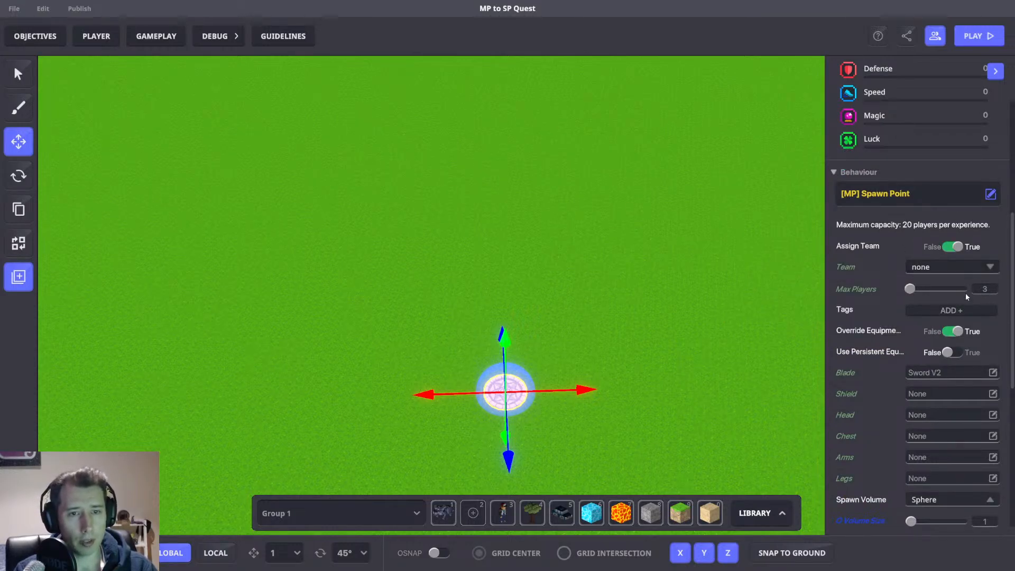
Set the spawn point's team to 1 and add a tag 1.
key("1")
left_click(18, 142)
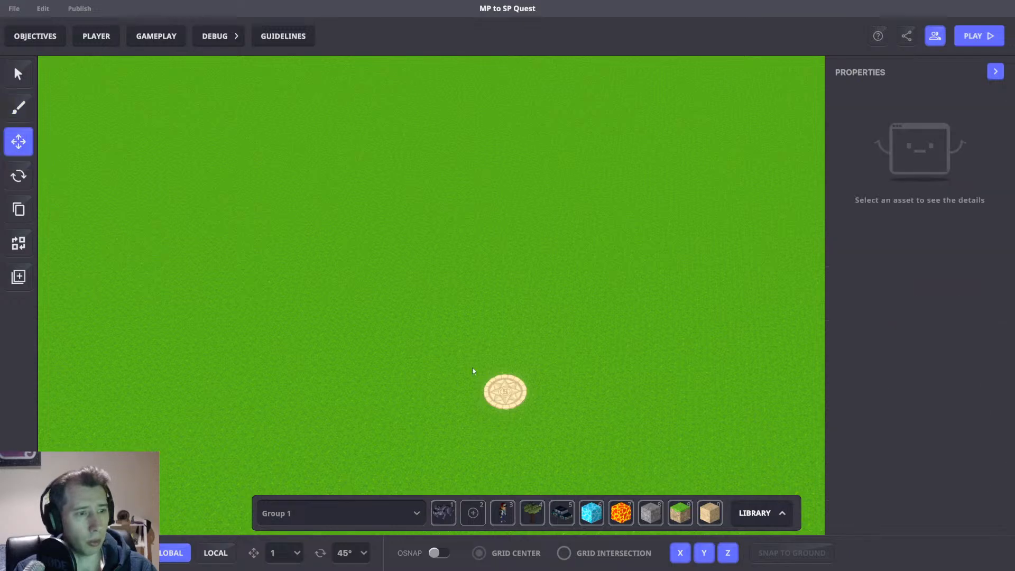
left_click(505, 391)
scroll(973, 281, "down", 5)
left_click(930, 221)
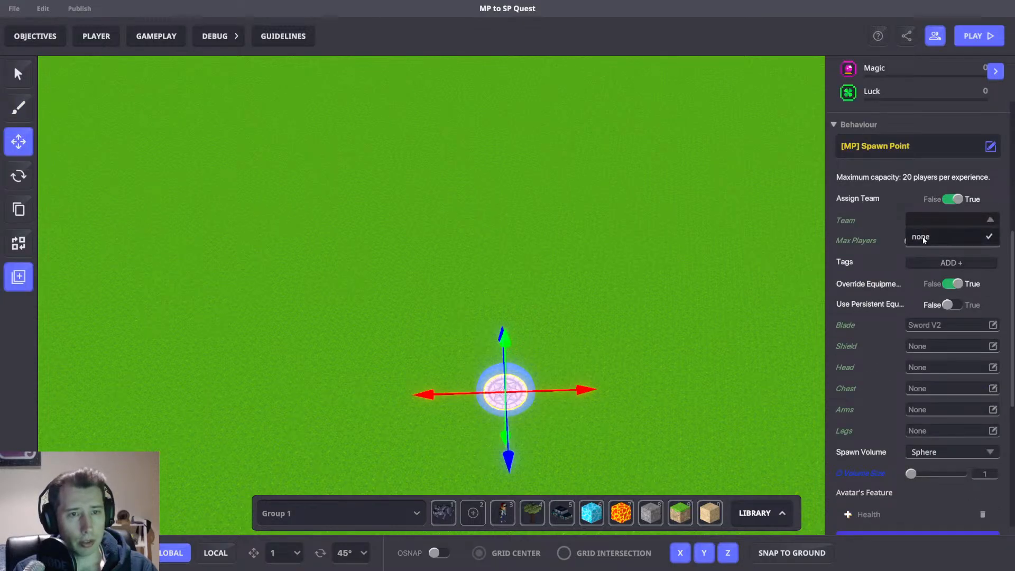
type("1")
key("Return")
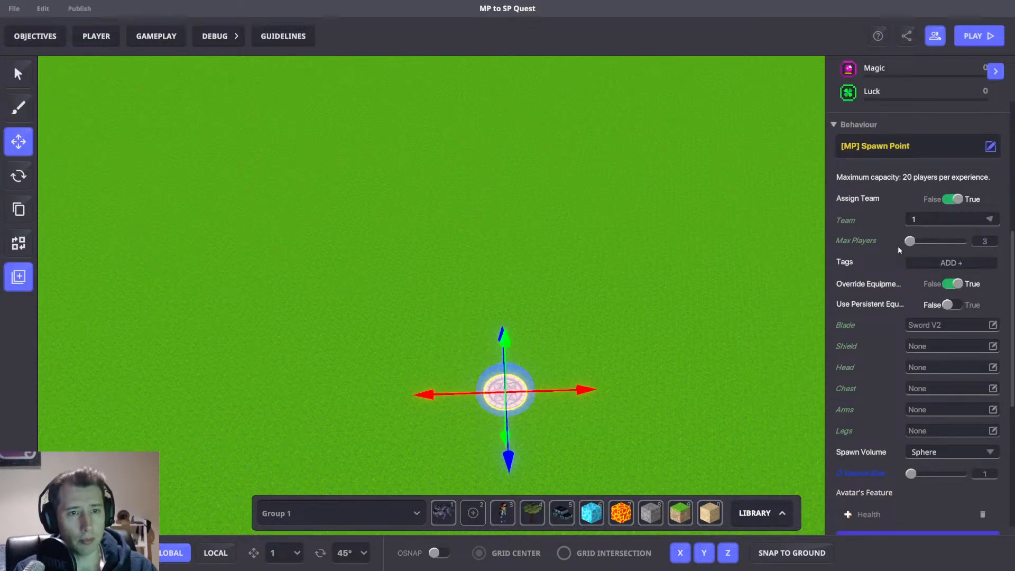
left_click(925, 263)
type("1")
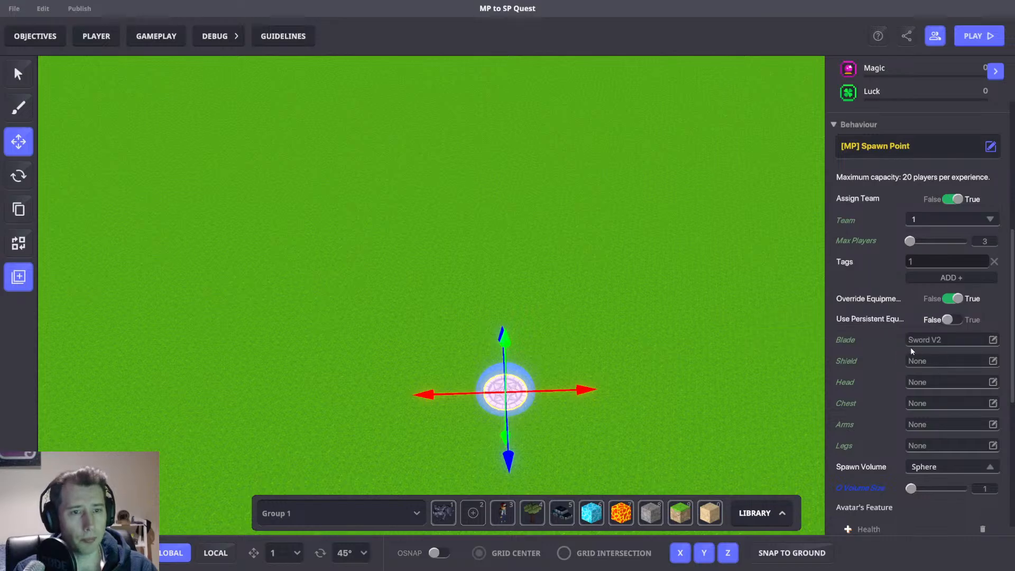
Add a Play Sound feature to the spawn point's avatar features.
scroll(910, 349, "down", 3)
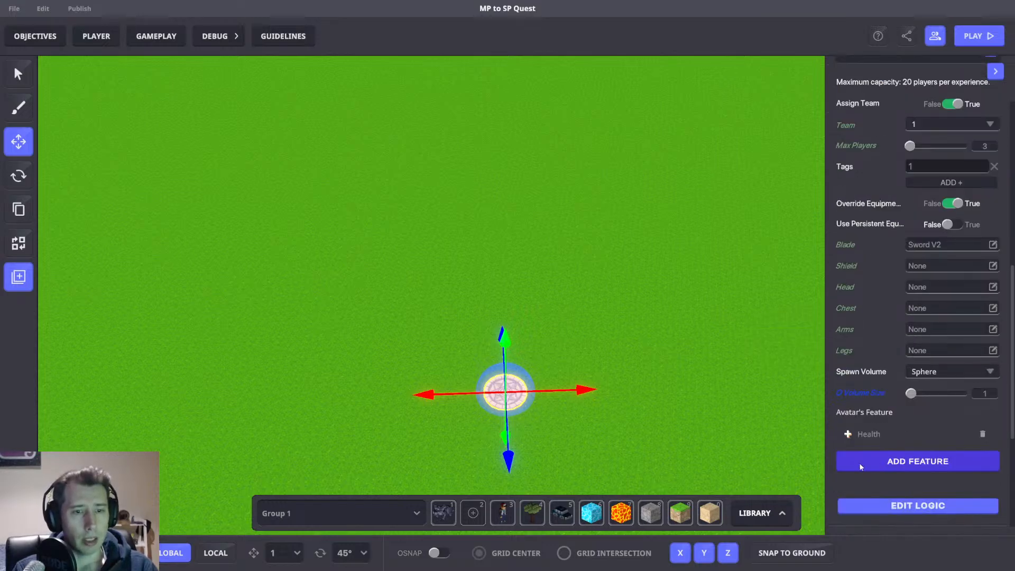
left_click(900, 457)
scroll(556, 331, "down", 5)
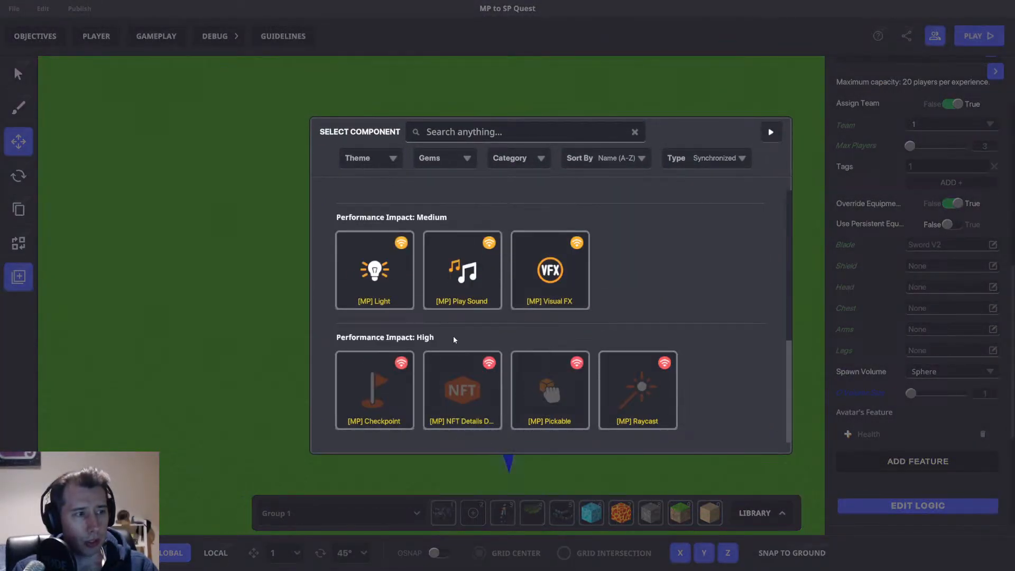
left_click(462, 274)
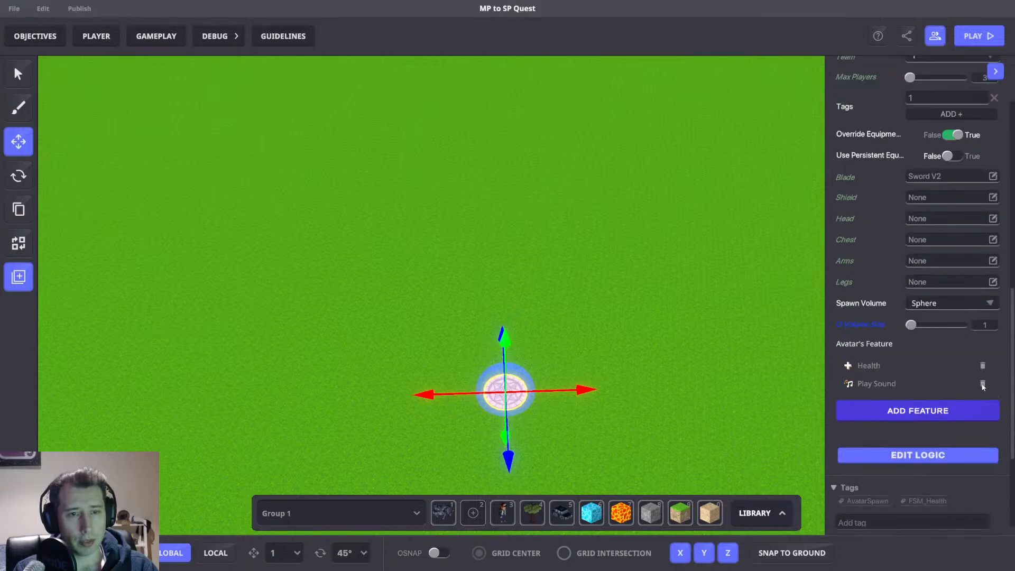
Open the Play Sound feature and set its message to send to Interact.
left_click(883, 384)
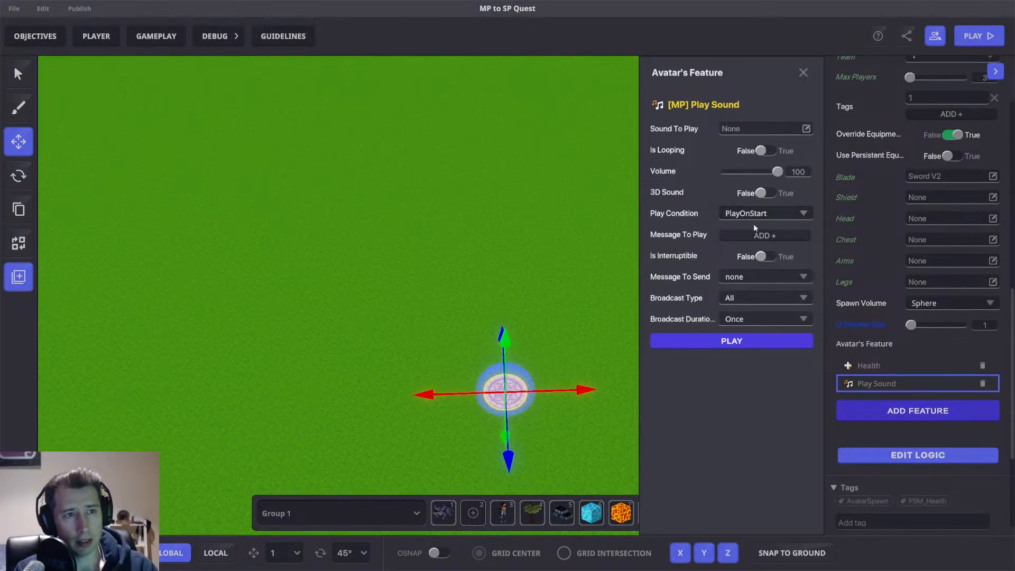
left_click(740, 278)
type("I")
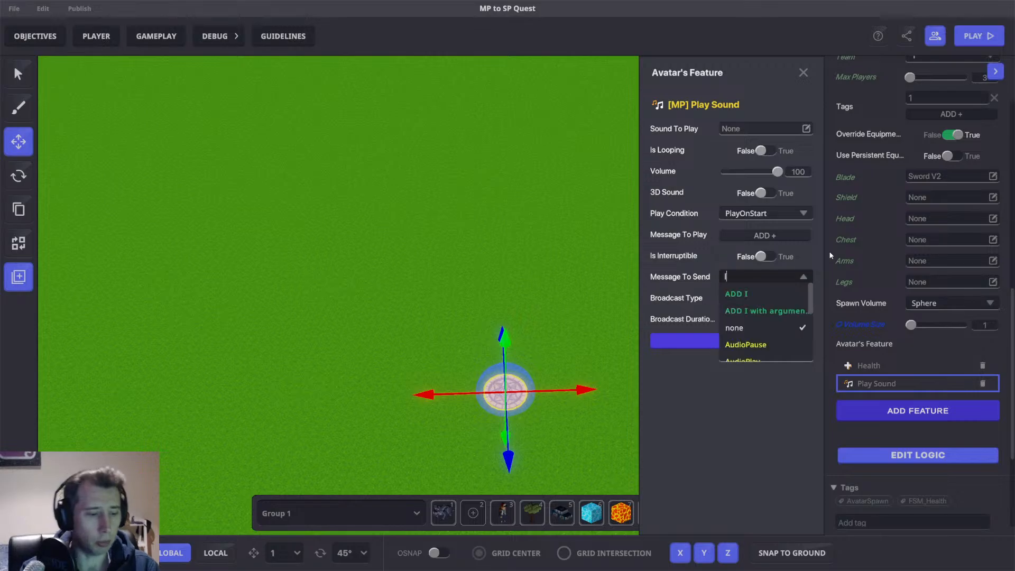
type("nte")
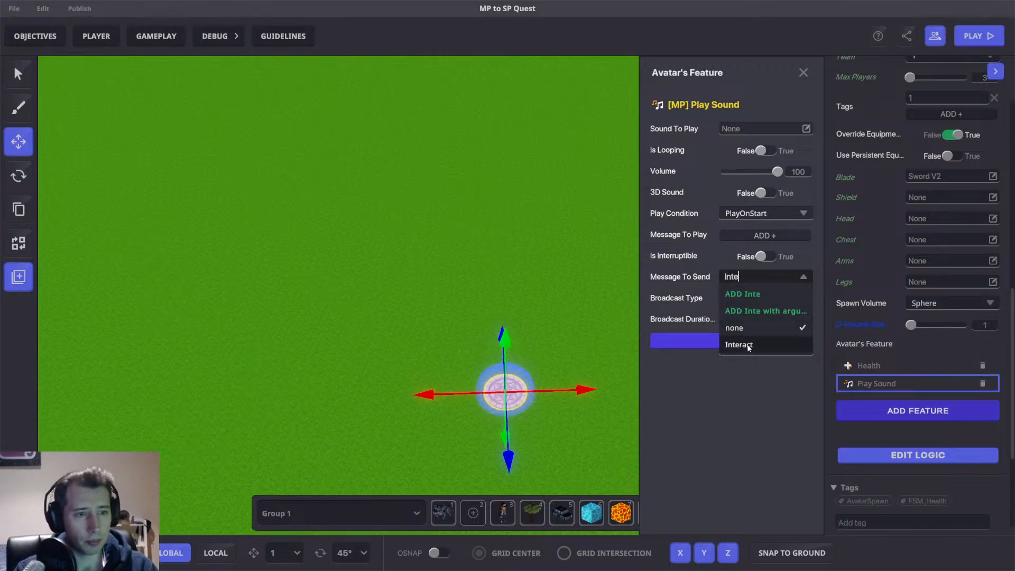
left_click(748, 346)
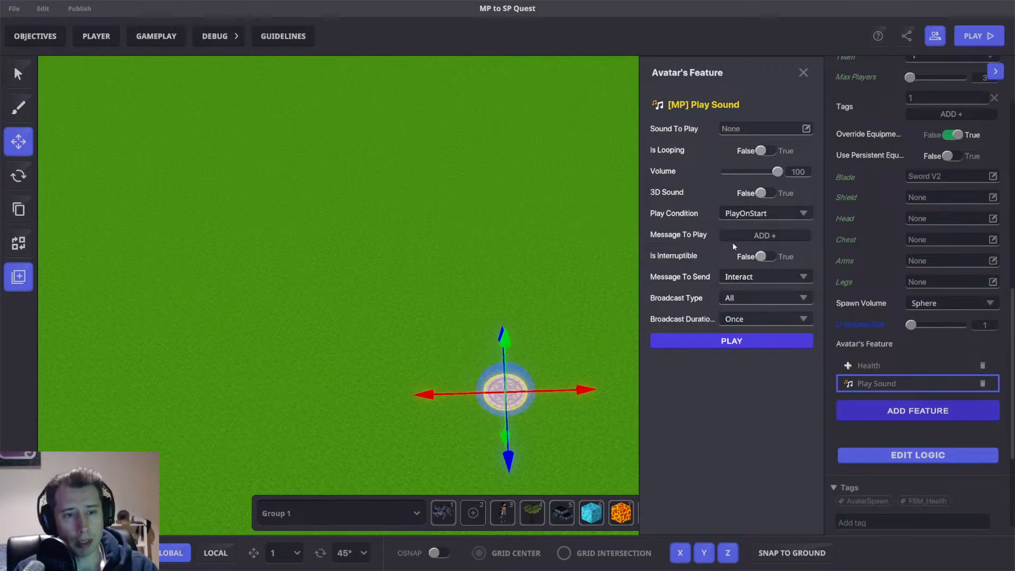
Set the Play Sound broadcast type to SpecificTagsInRange and the broadcast range to 100.
left_click(748, 298)
left_click(756, 348)
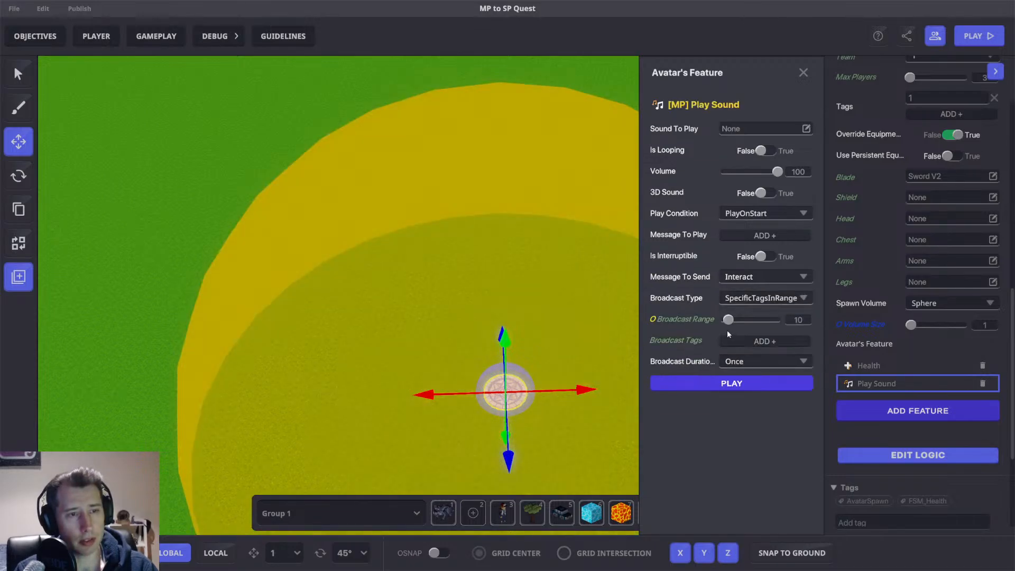
left_click_drag(733, 322, 832, 318)
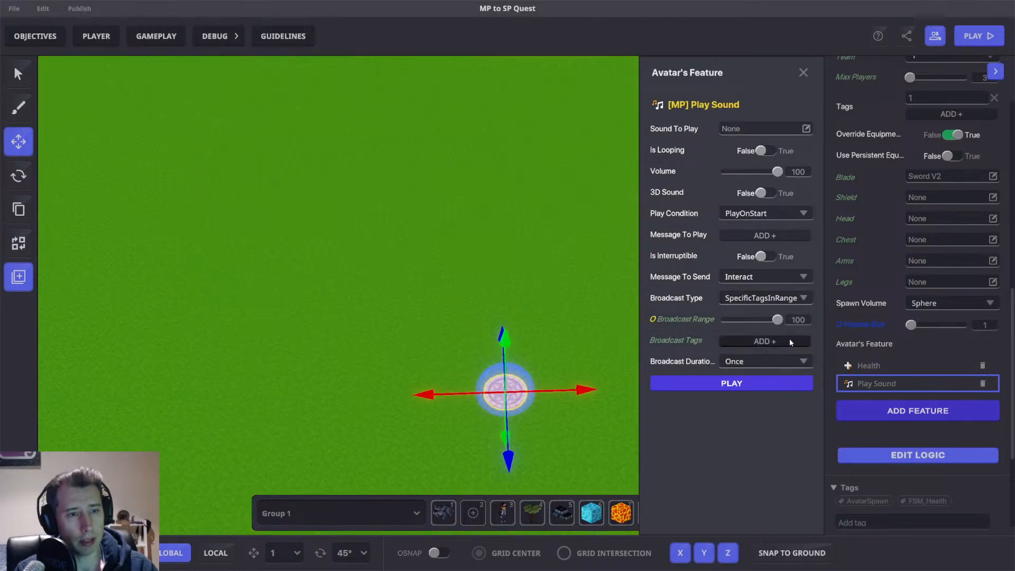
Add a broadcast tag Pick1 to the Play Sound feature and close the feature panel.
left_click(772, 340)
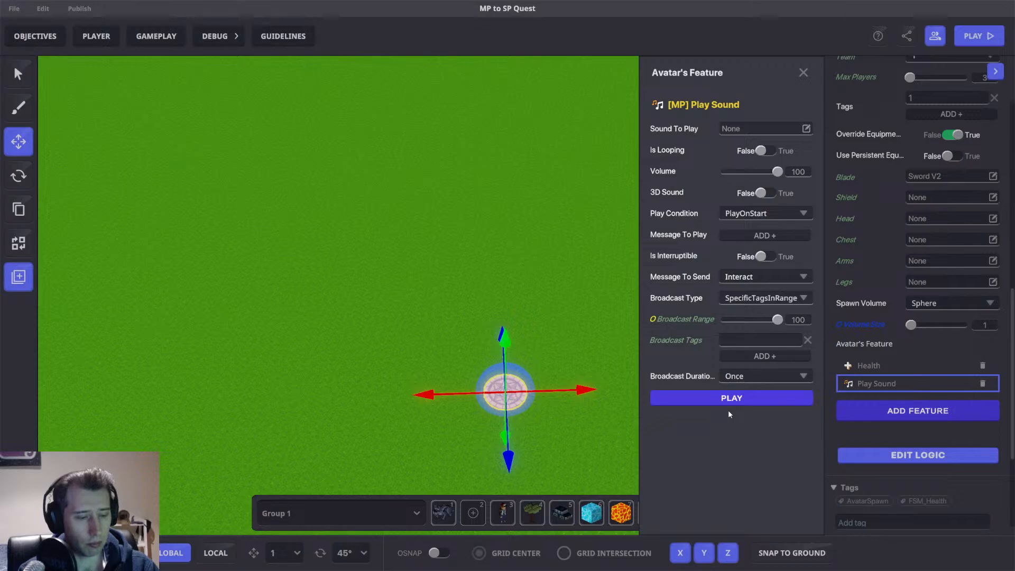
type("Pick1")
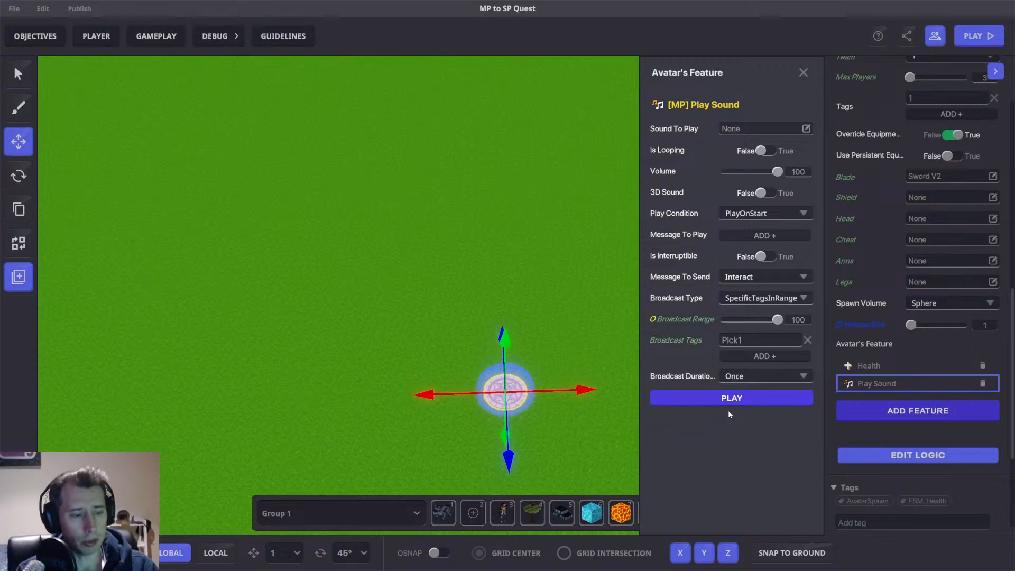
key("Return")
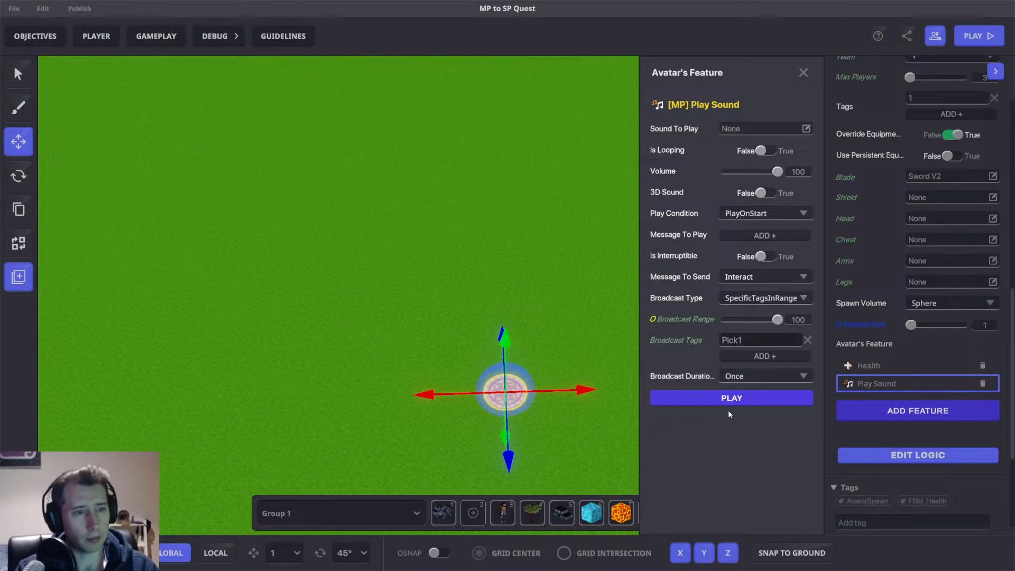
left_click(803, 72)
Search the library's Basics for columns and place a Rigid Column - Backrooms near the spawn point.
right_click_drag(614, 248, 601, 268)
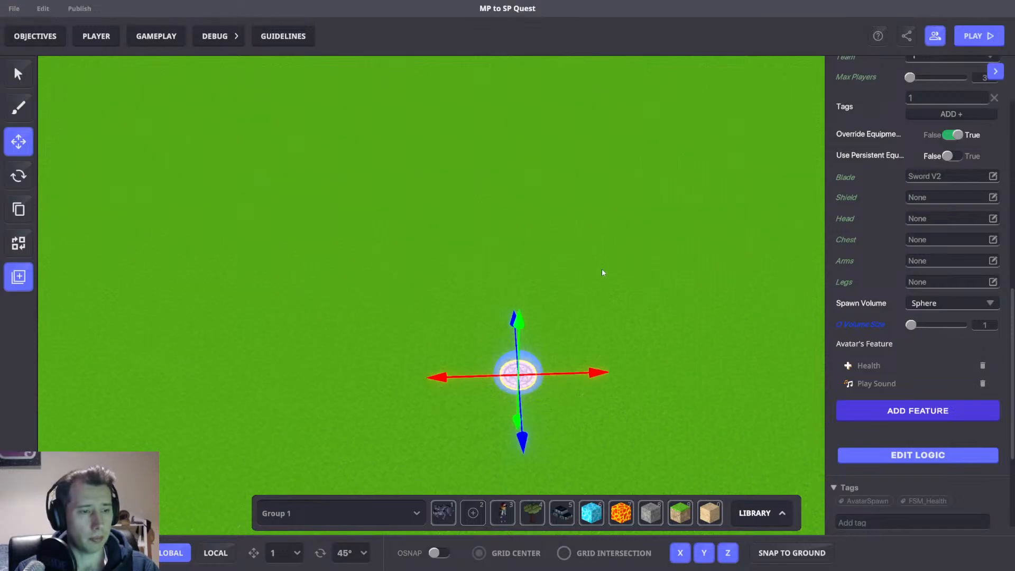
key("Tab")
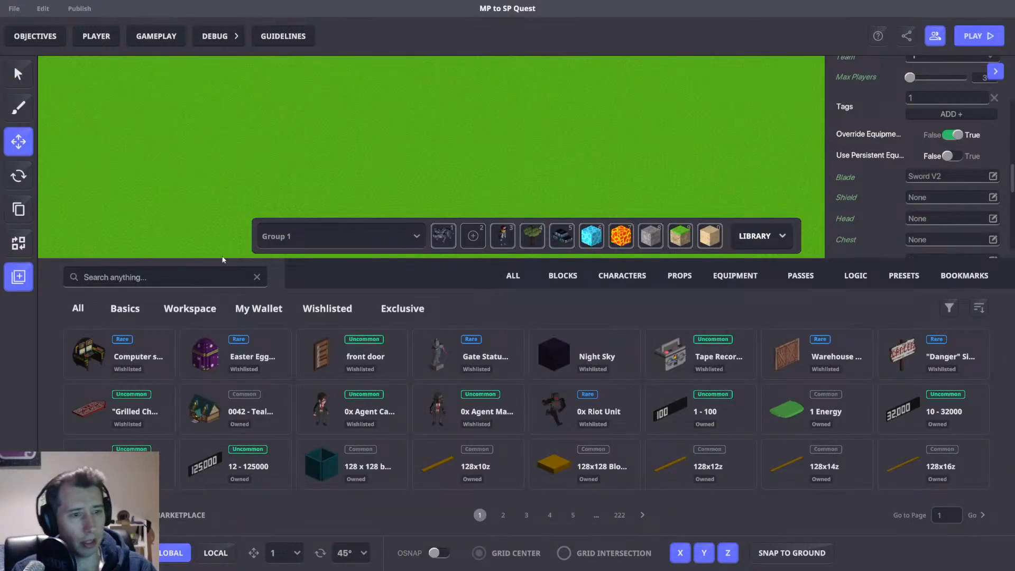
type("col")
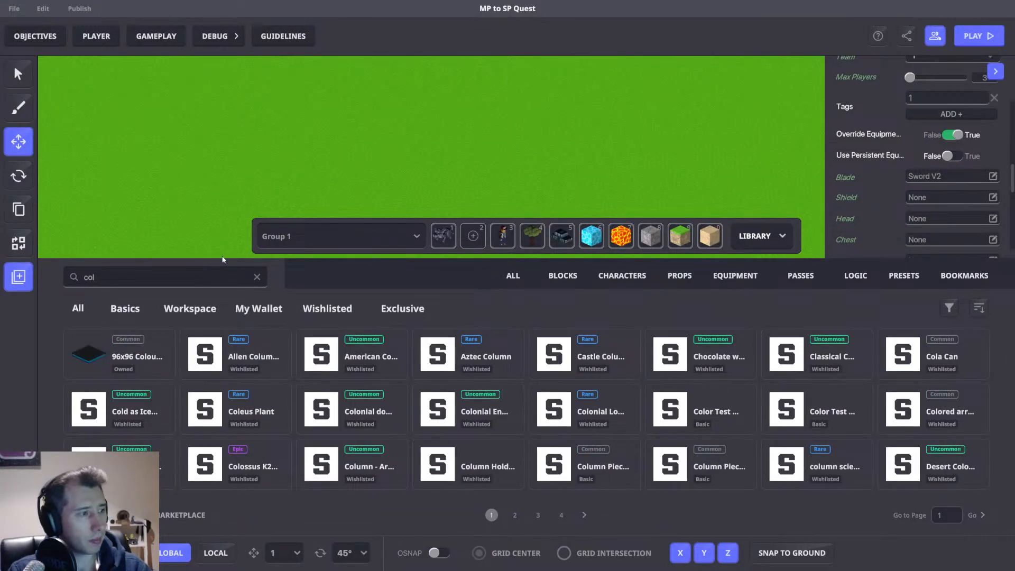
left_click(125, 308)
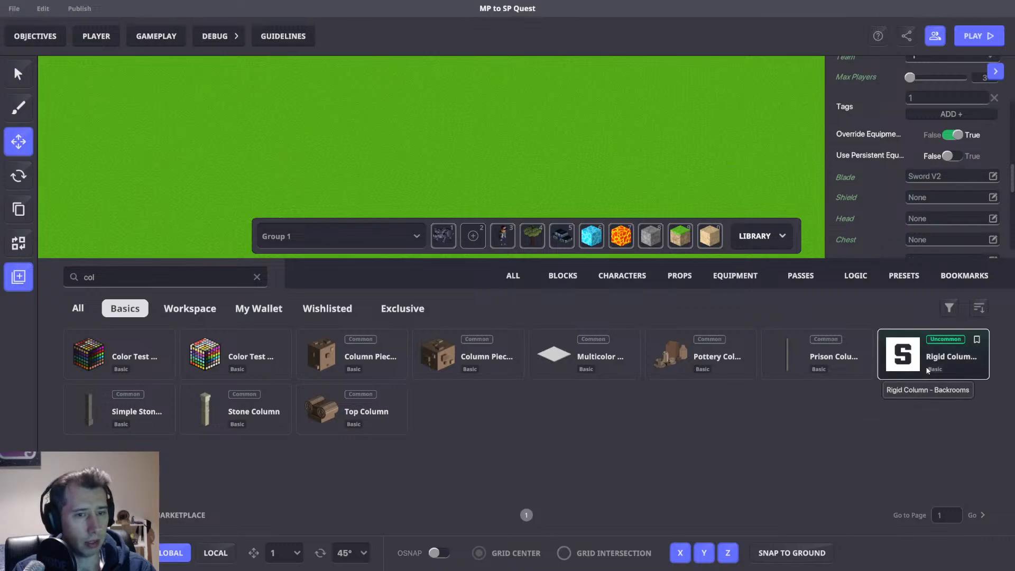
left_click(133, 413)
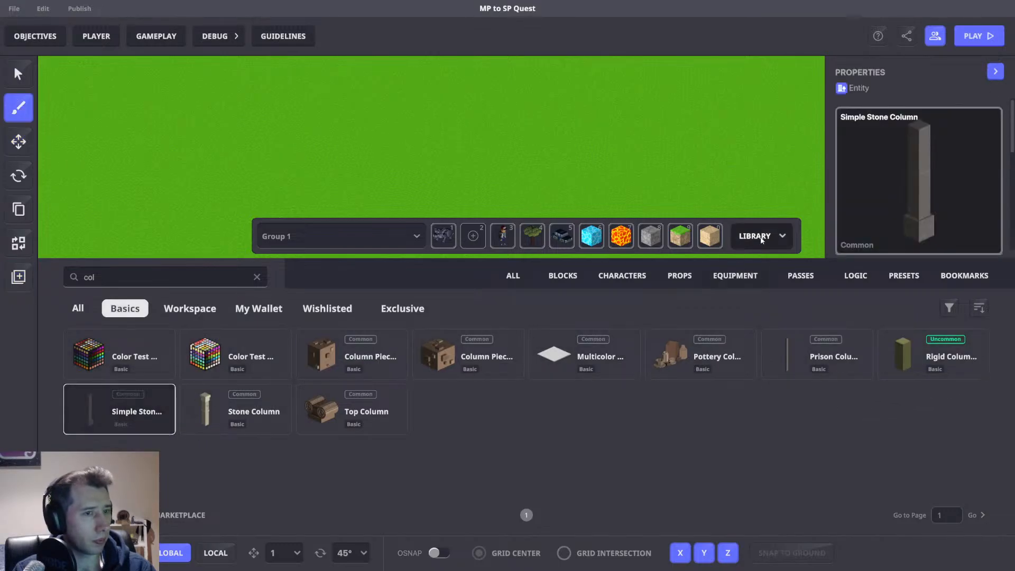
left_click(755, 235)
left_click(754, 512)
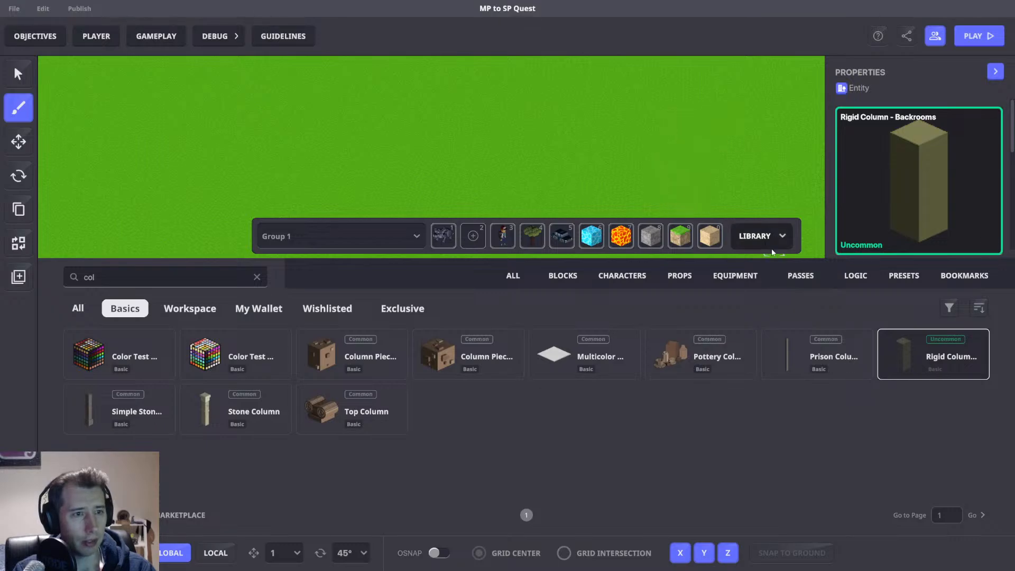
left_click(754, 235)
Select the placed column and set its physics to No Collisions.
left_click(18, 141)
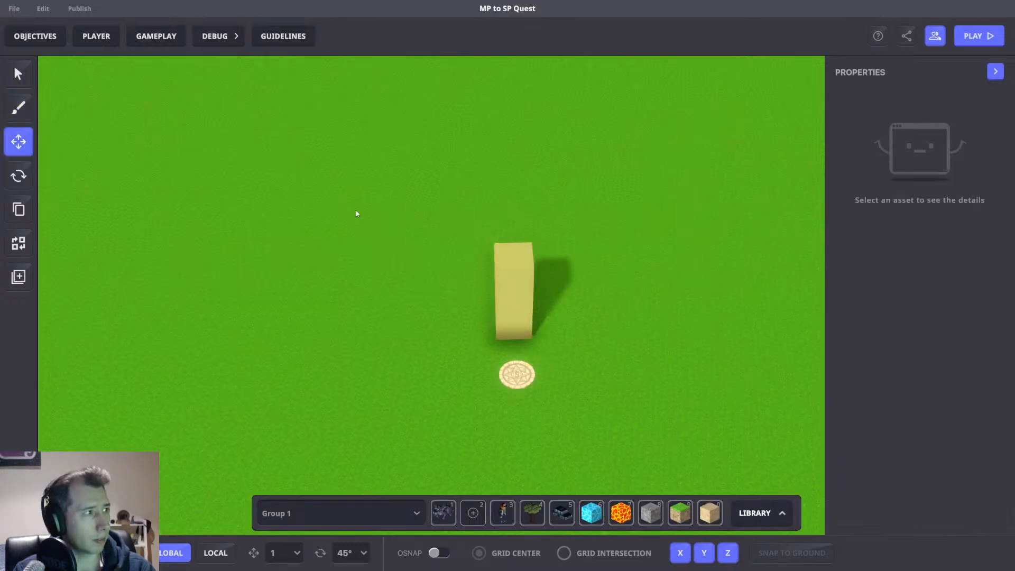
left_click(498, 292)
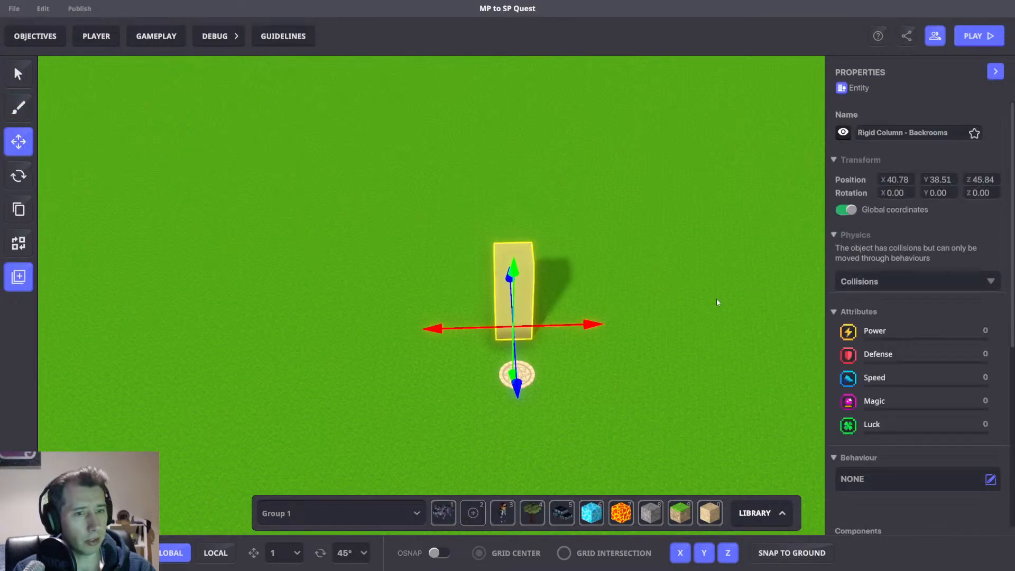
left_click(910, 287)
left_click(913, 314)
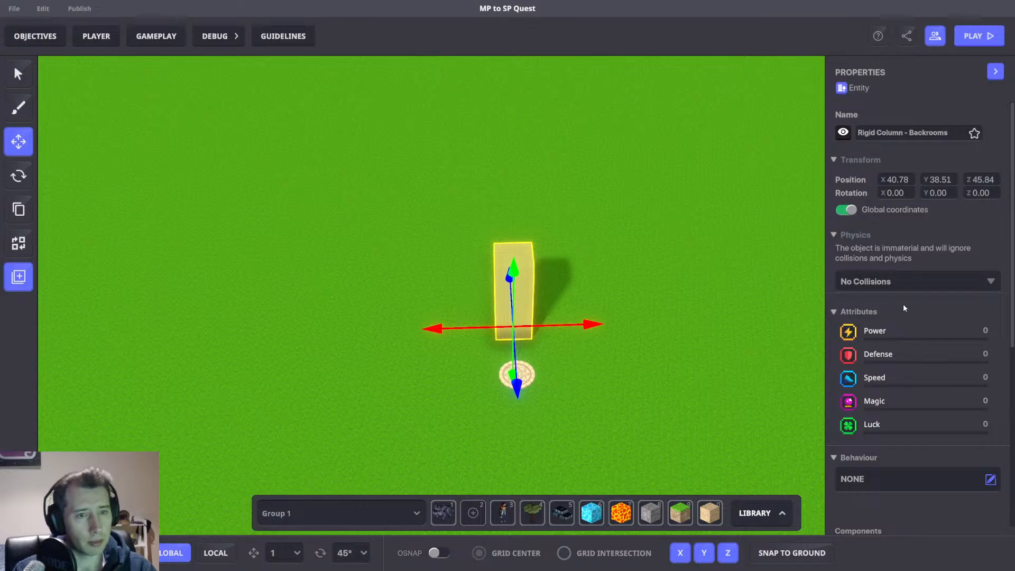
Add an [MP] Pickable component to the column.
scroll(903, 303, "down", 5)
left_click(902, 334)
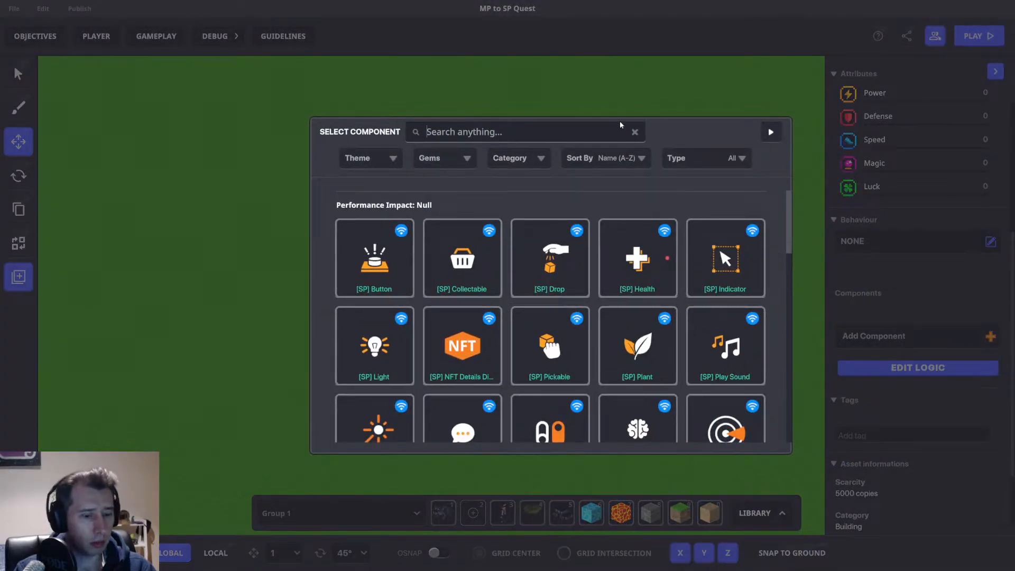
type("Pick")
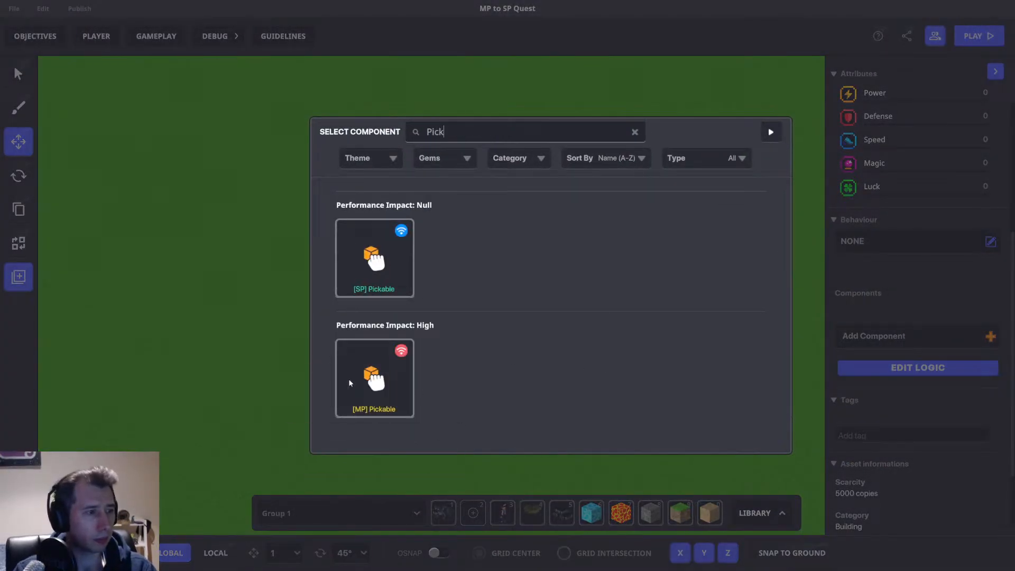
left_click(372, 378)
Add the tag Pick1 to the column.
scroll(907, 438, "down", 3)
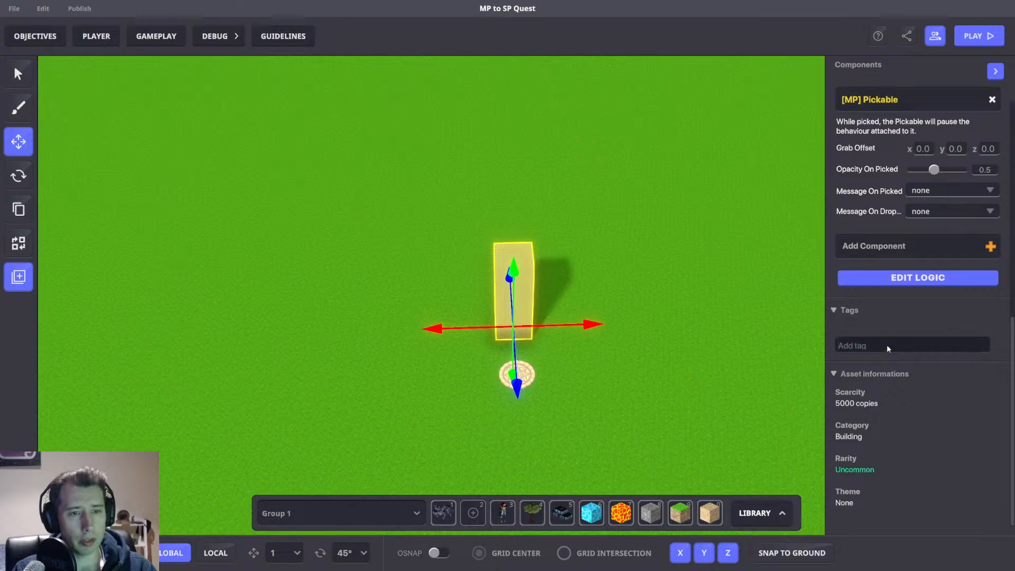
left_click(887, 344)
type("Pick1")
key("Return")
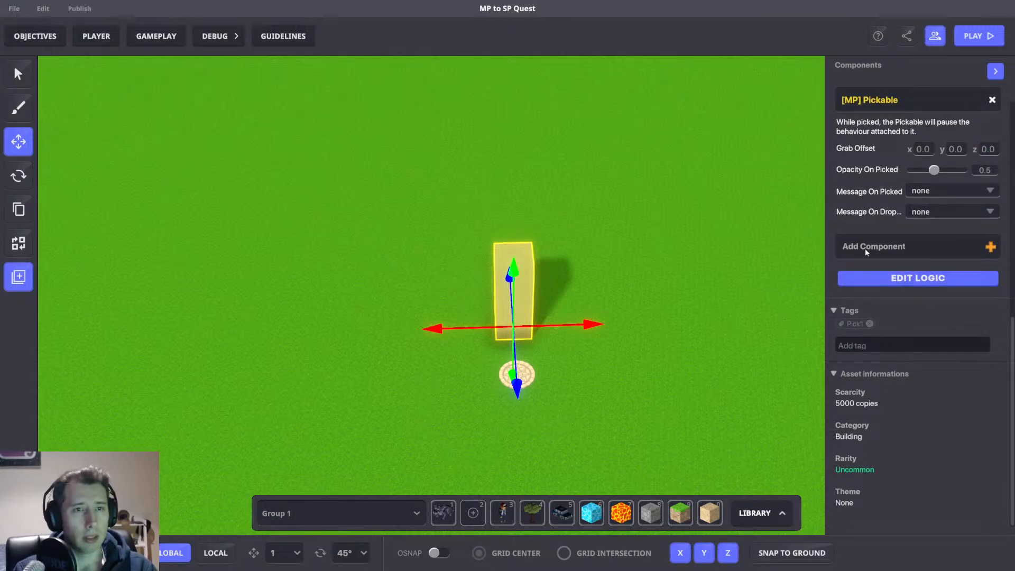
Playtest the level, walking the avatar toward the column, then return to the editor.
middle_click_drag(635, 222, 705, 229)
left_click_drag(667, 344, 676, 344)
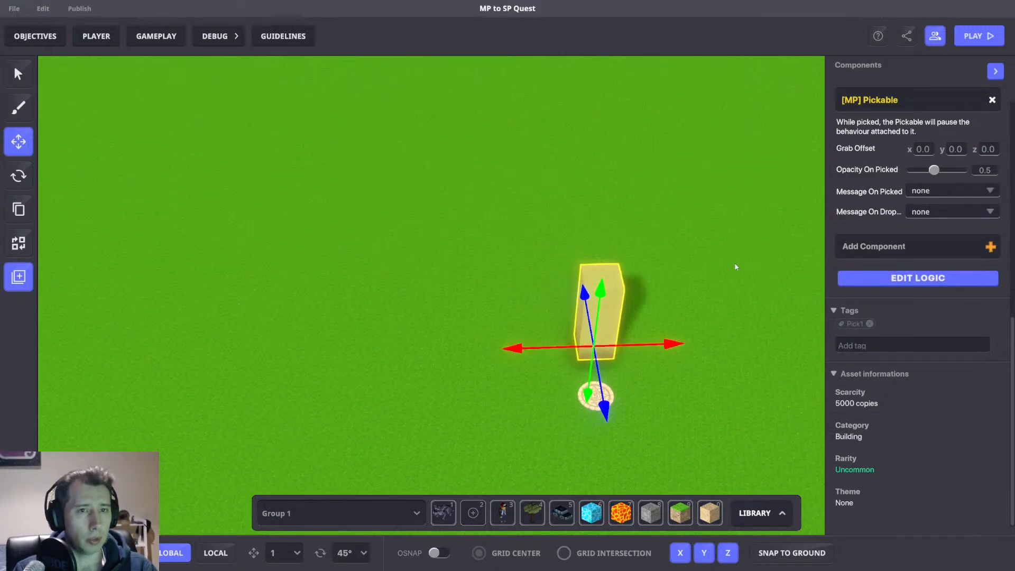
middle_click_drag(735, 264, 715, 256)
key("ctrl+p")
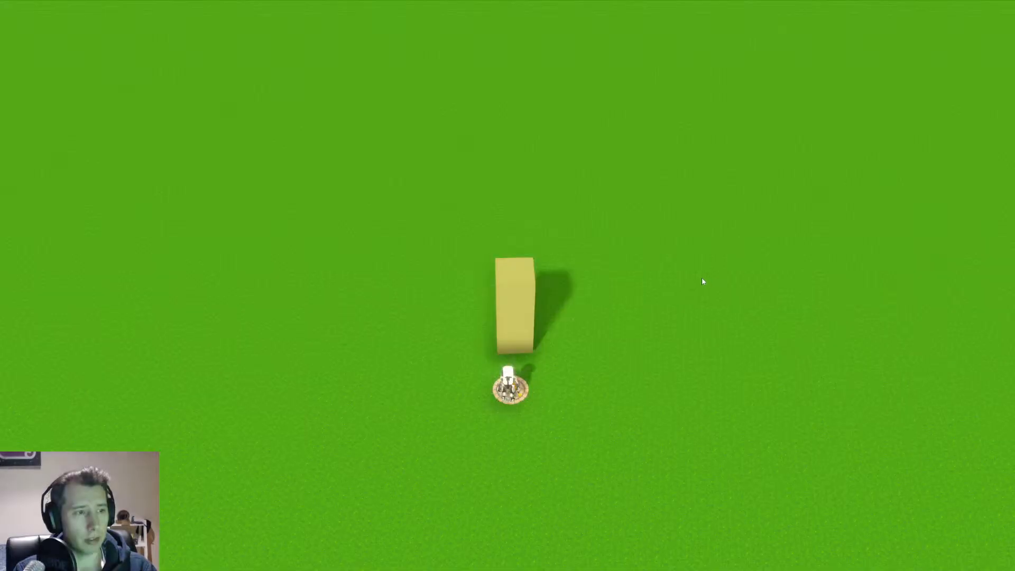
scroll(508, 285, "down", 5)
key("w")
key("space")
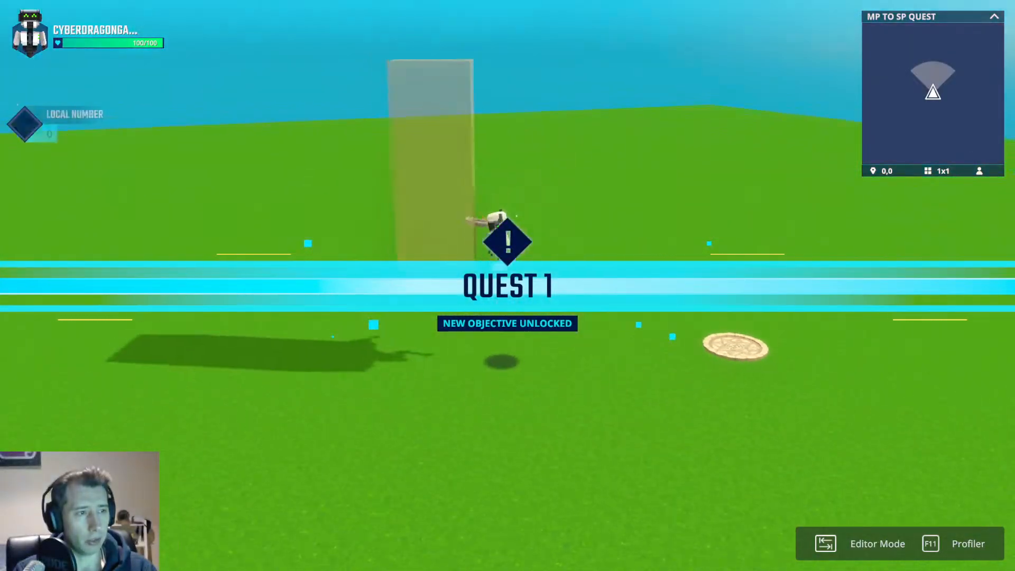
key("d")
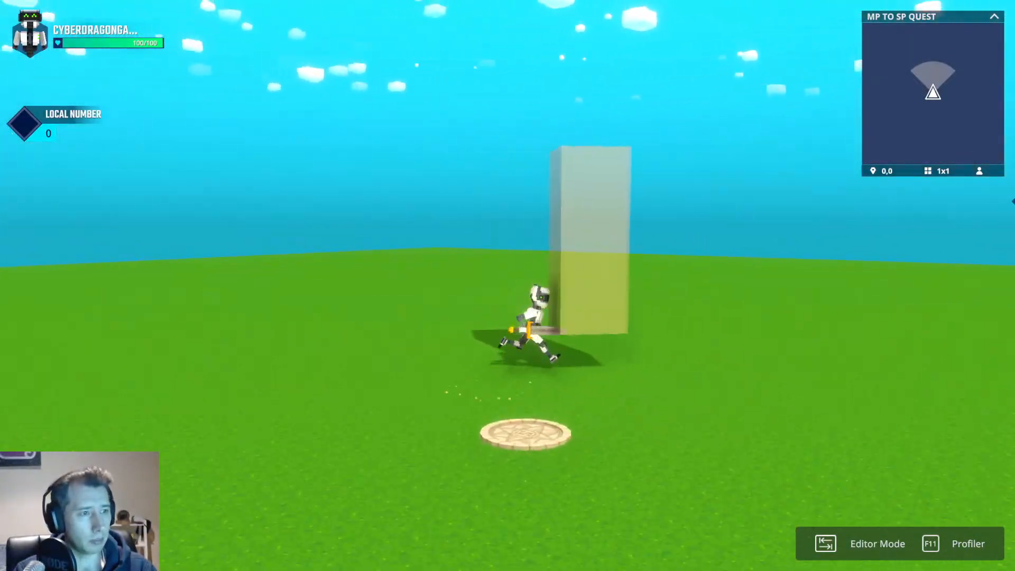
key("Tab")
Select the column and set the Pickable's broadcast type on picked to All.
left_click(527, 312)
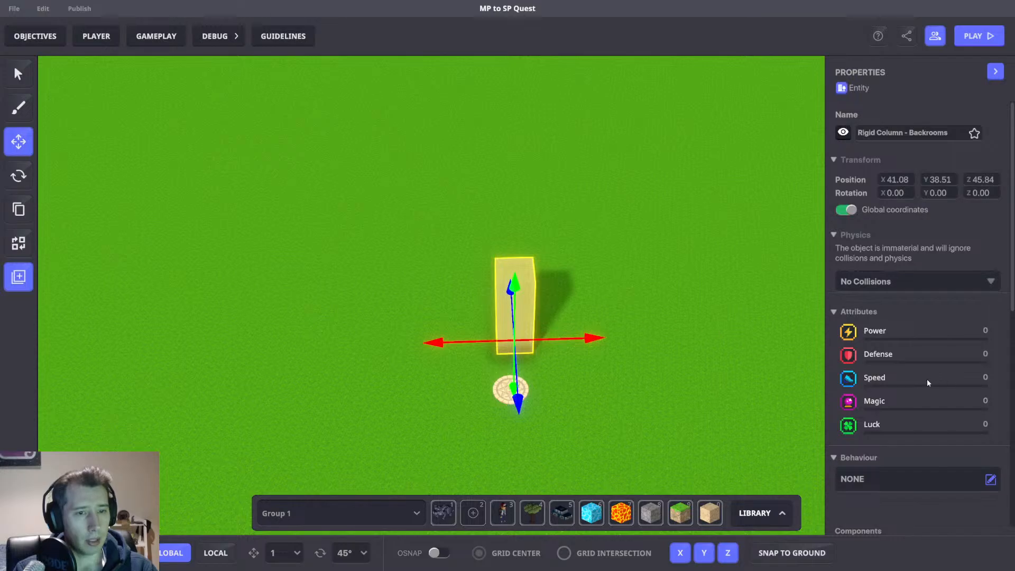
scroll(928, 382, "down", 5)
left_click(915, 412)
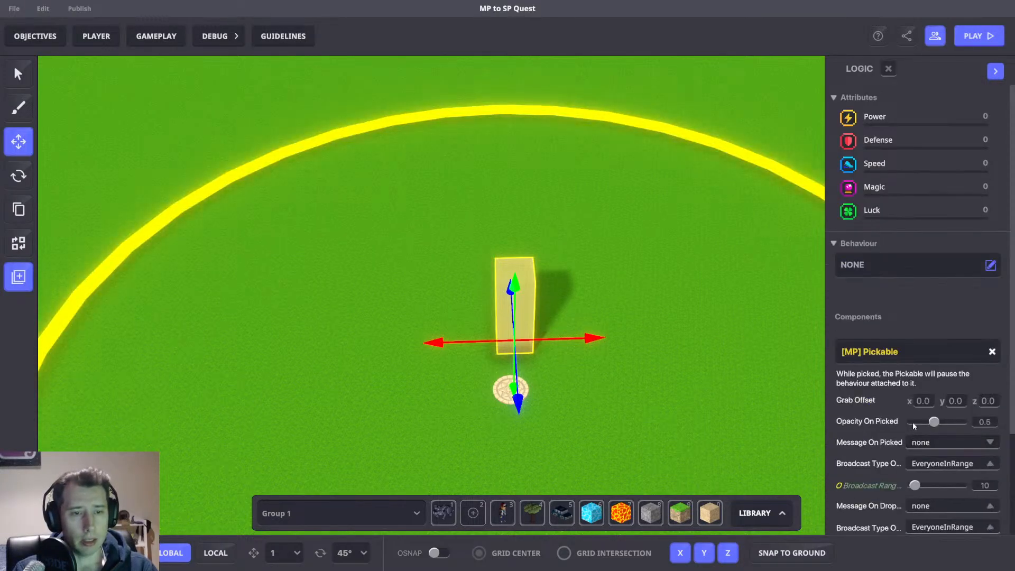
scroll(913, 426, "down", 3)
left_click(950, 329)
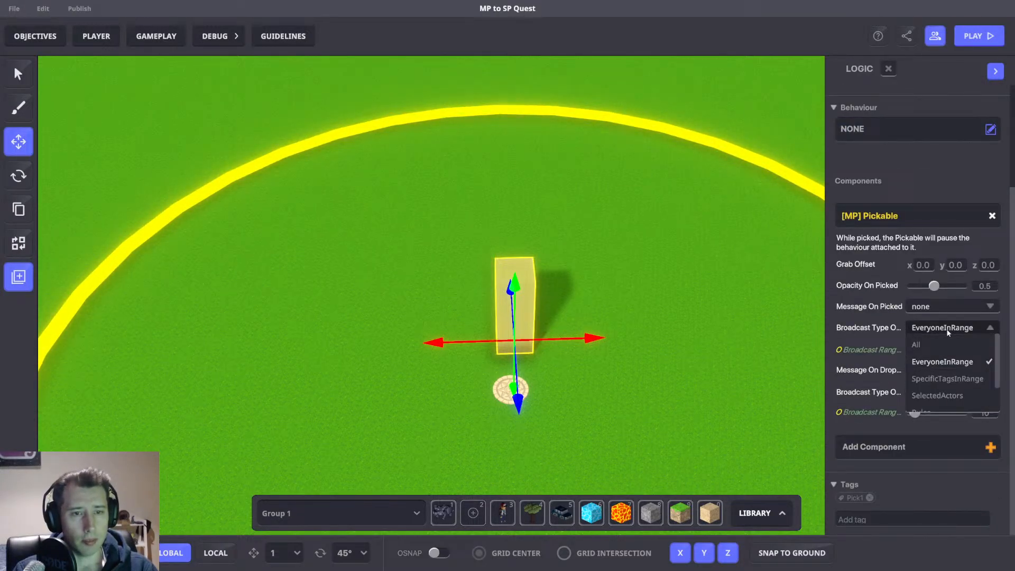
left_click(934, 348)
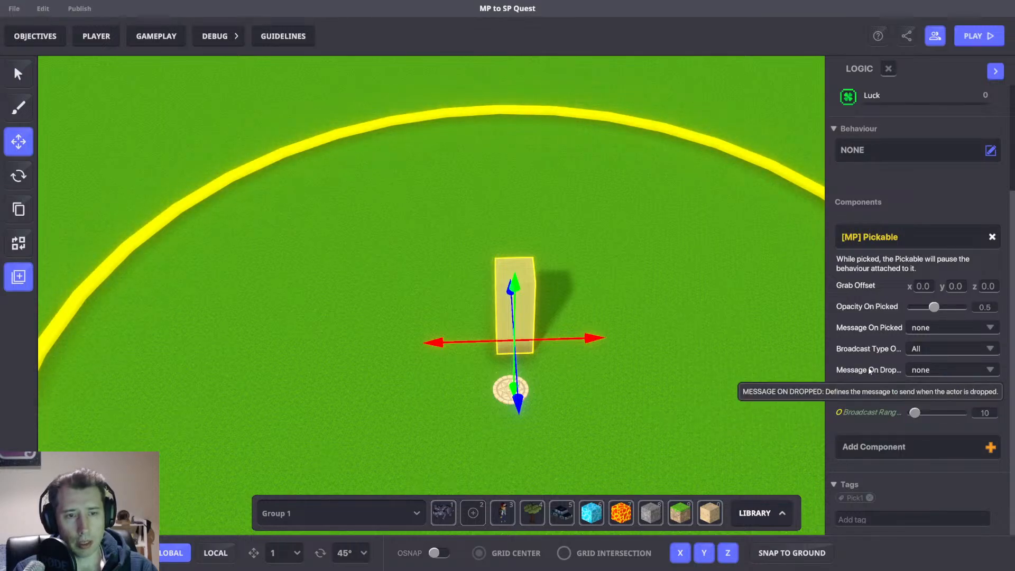
Create a new message on picked named Number with one integer argument named LocalNumber.
left_click(965, 326)
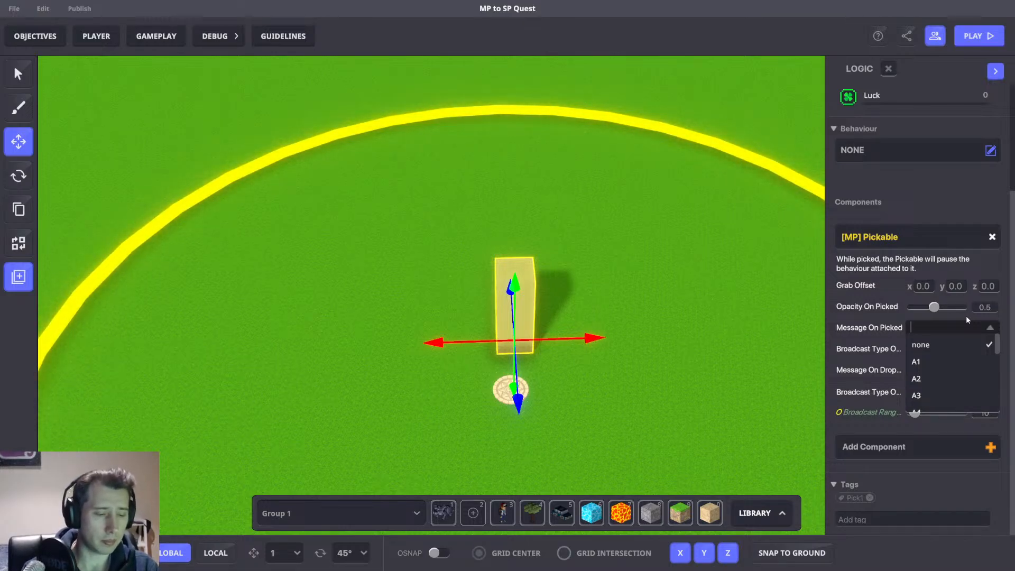
type("Number")
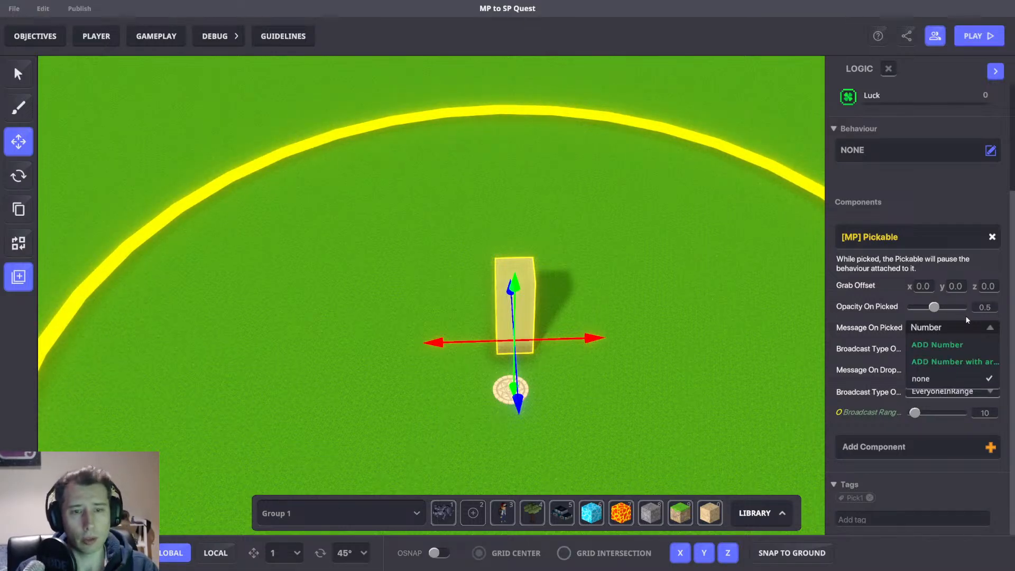
left_click(940, 365)
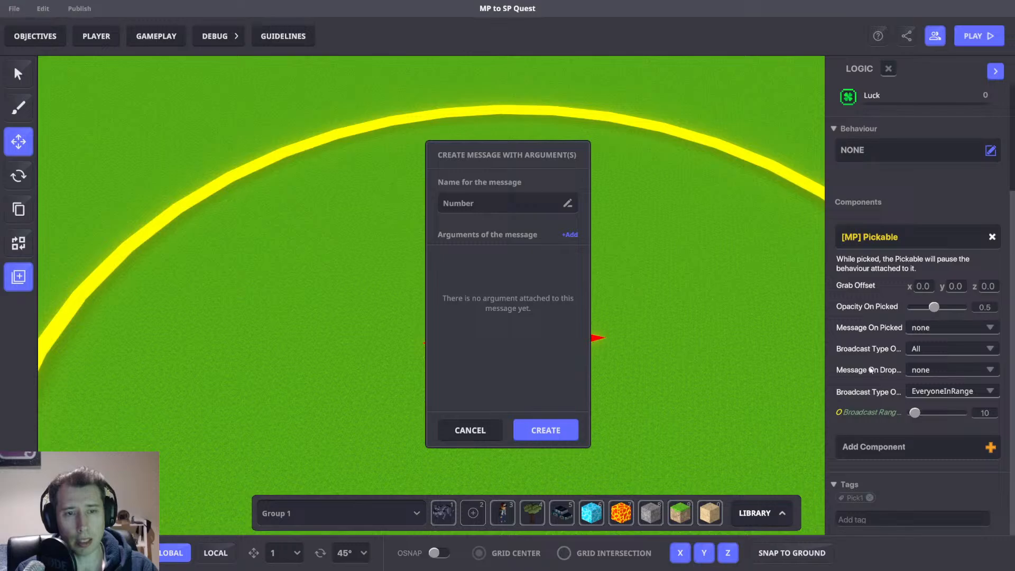
left_click(570, 235)
left_click(523, 282)
left_click(502, 321)
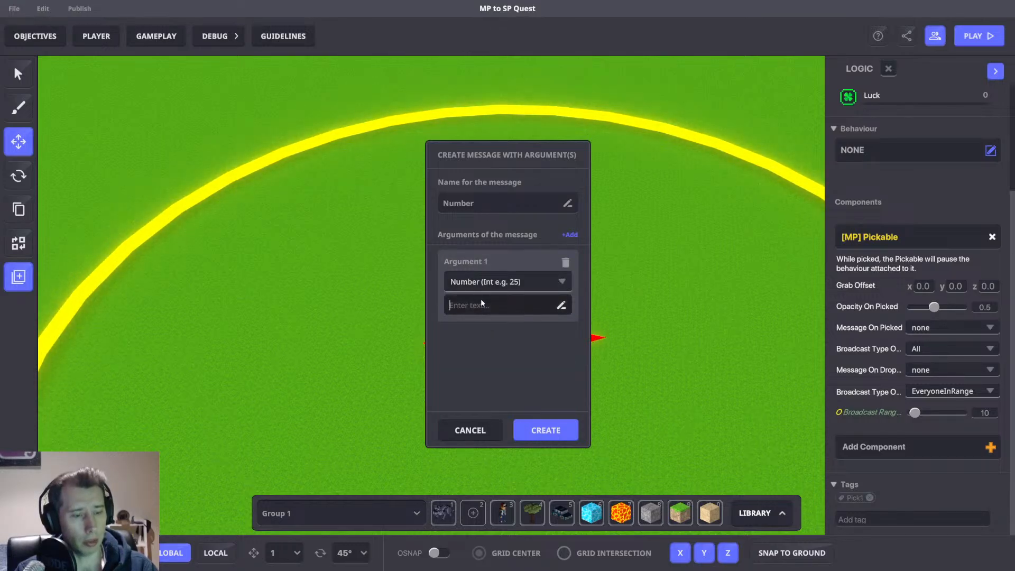
left_click(481, 312)
type("Number")
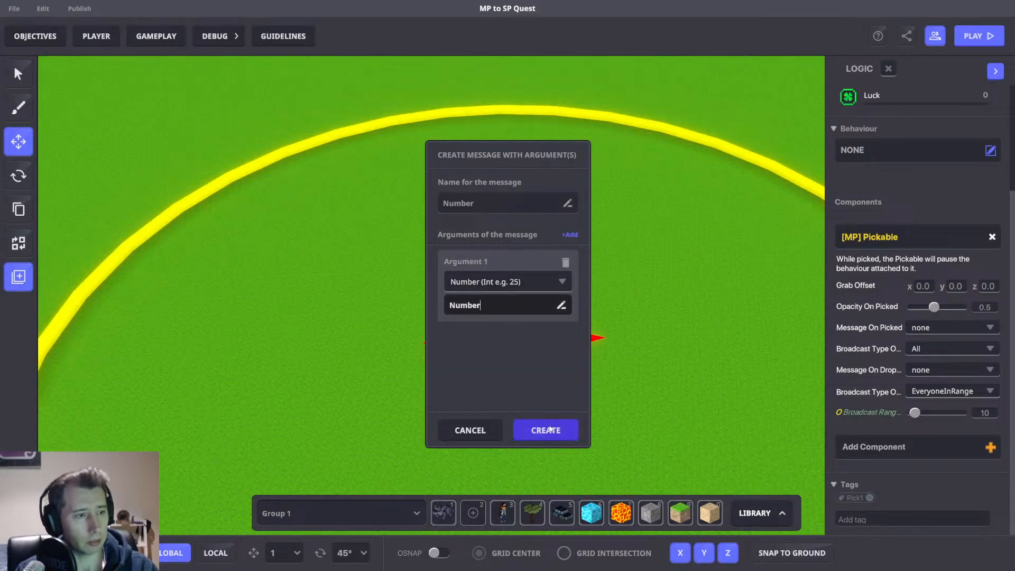
left_click(449, 306)
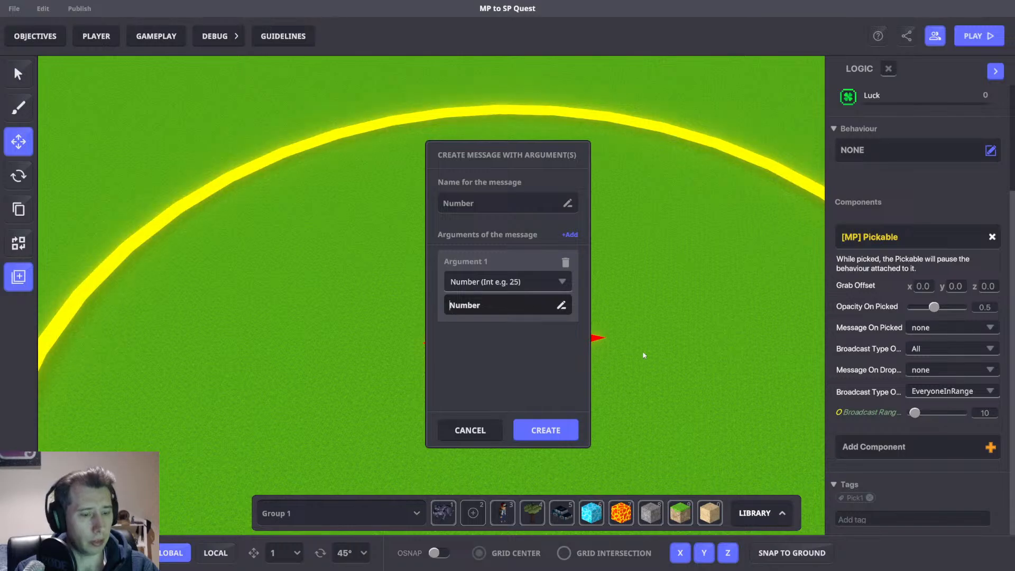
type("Local")
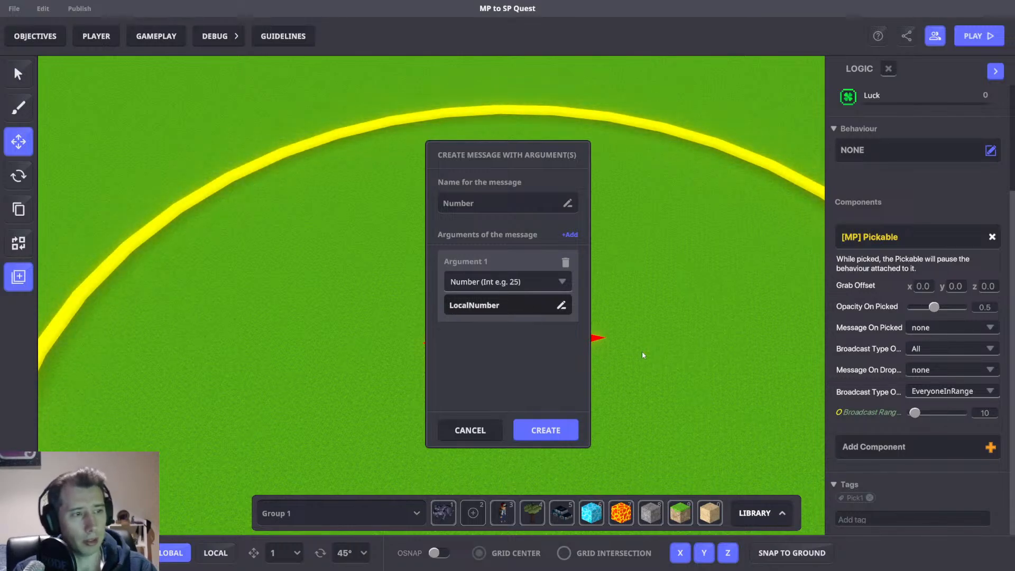
left_click(546, 429)
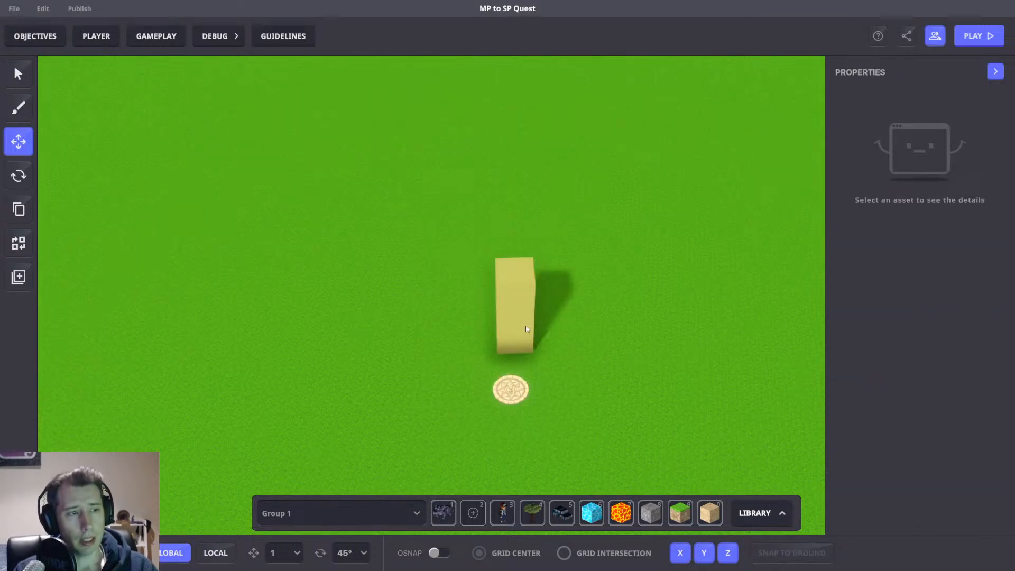
Select the column and expand its Pickable logic options to review the broadcast settings.
left_click(525, 329)
scroll(886, 370, "down", 6)
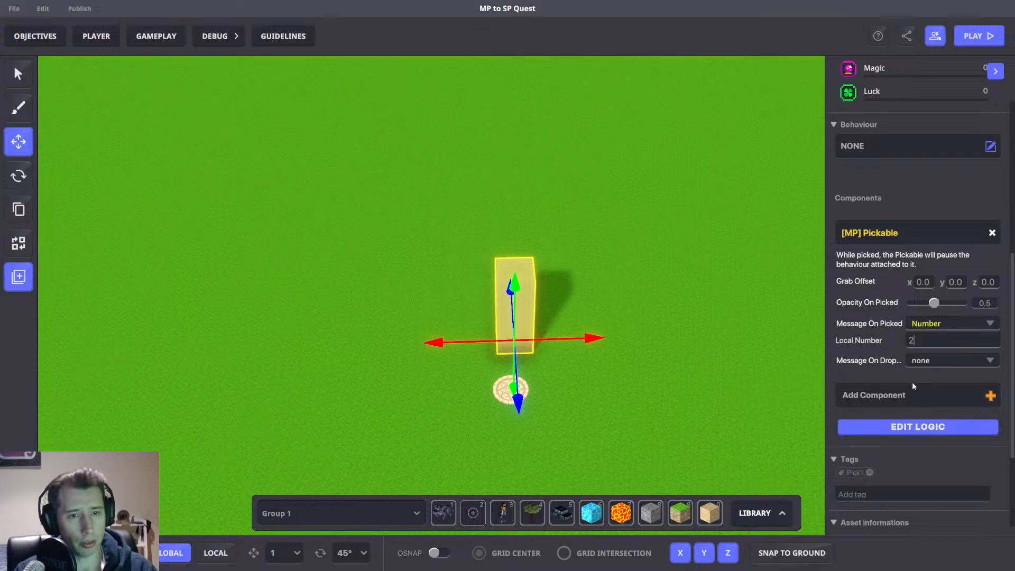
left_click(920, 427)
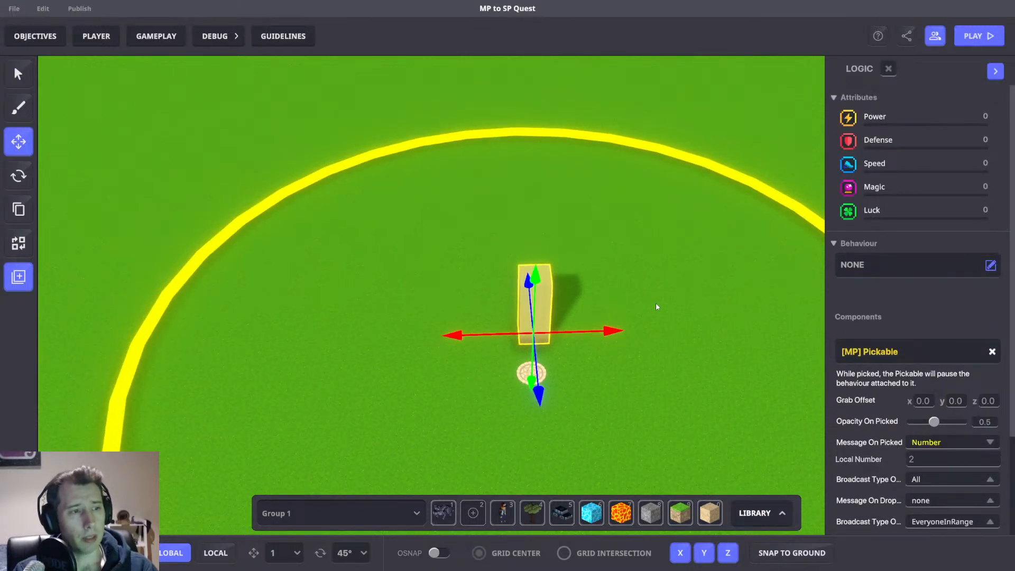
scroll(862, 373, "down", 3)
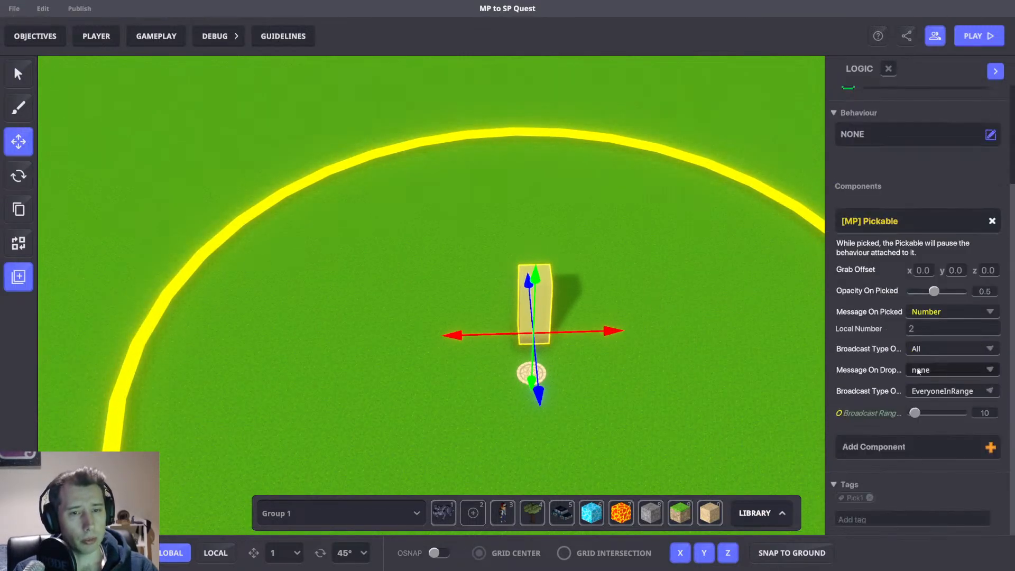
Open the game rules and add a Set number value rule to the canvas.
left_click(157, 38)
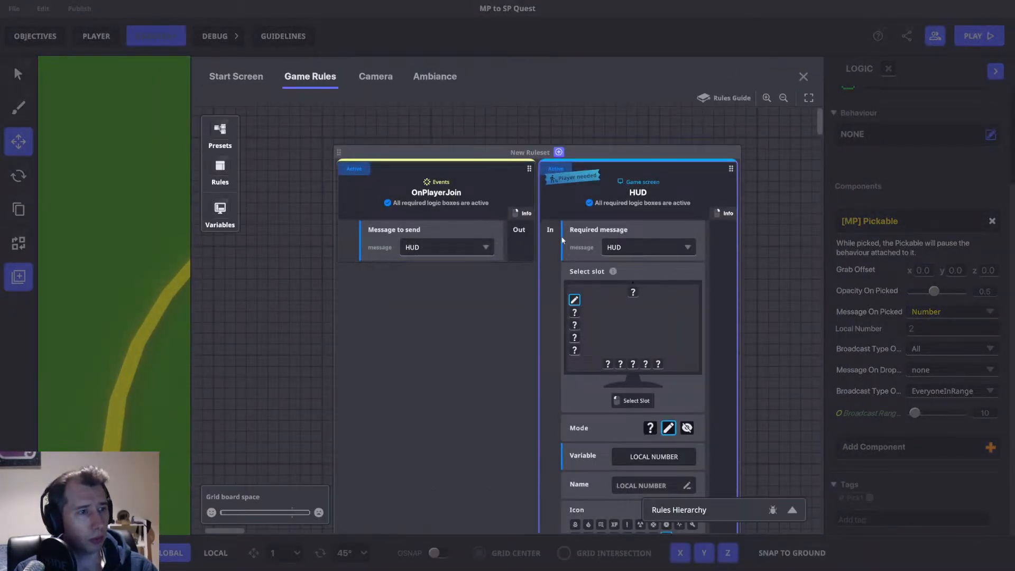
left_click_drag(536, 253, 365, 257)
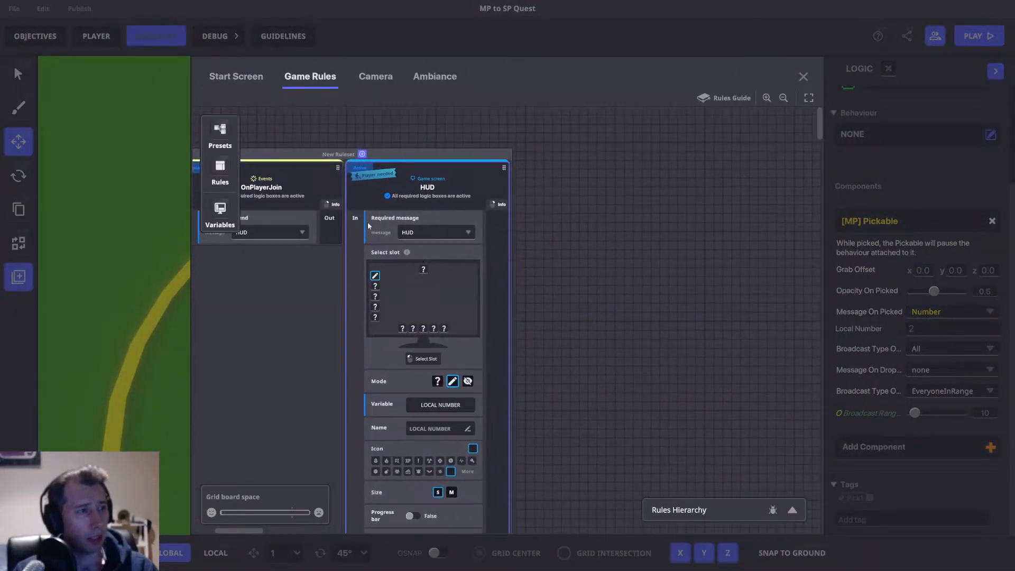
left_click(220, 169)
left_click(312, 209)
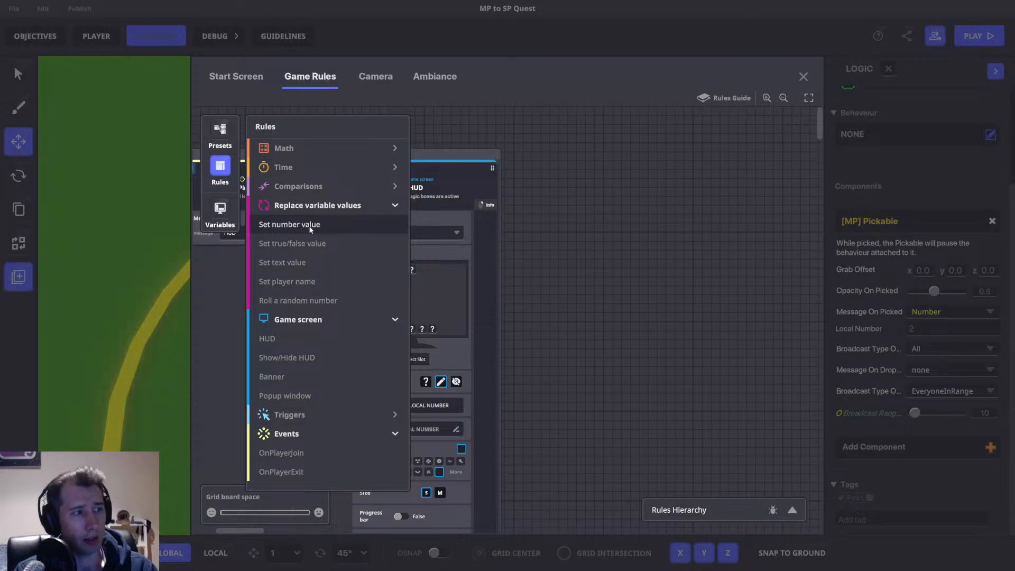
left_click(312, 225)
Configure the rule with required message Number, variable LOCAL NUMBER, and new value from the message argument LocalNumber.
left_click(511, 285)
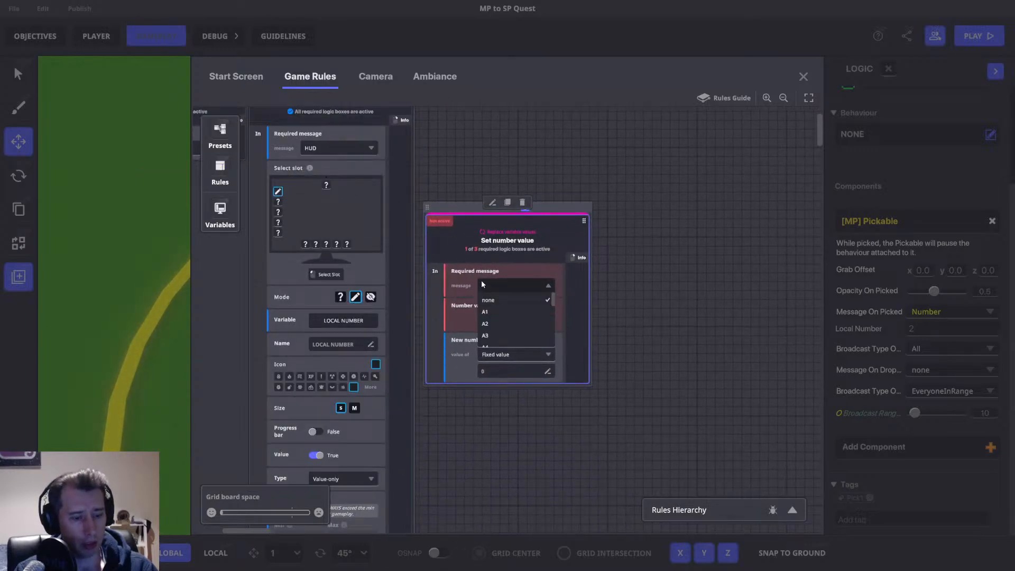
scroll(476, 288, "down", 3)
left_click(496, 337)
left_click(514, 319)
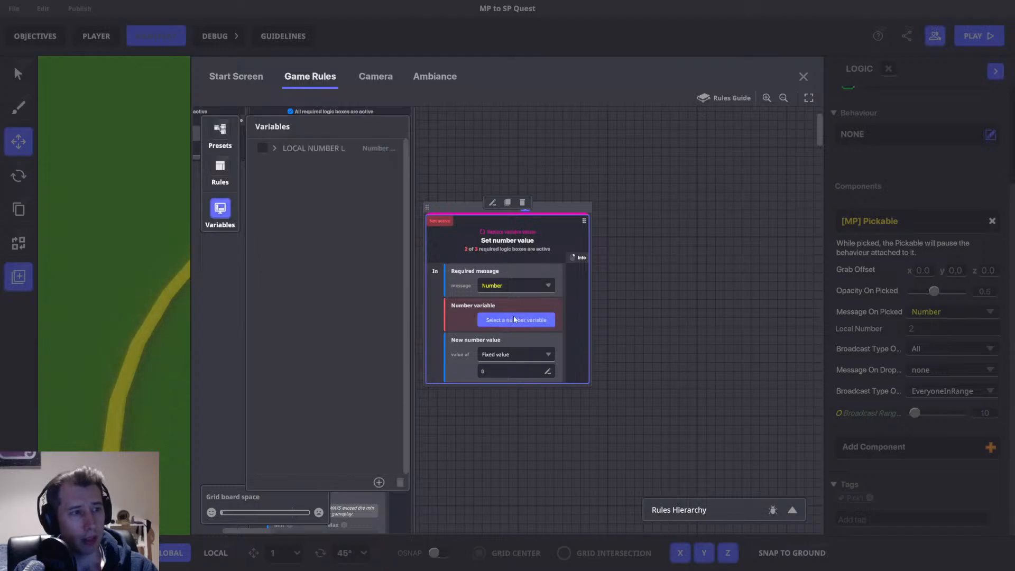
left_click(262, 148)
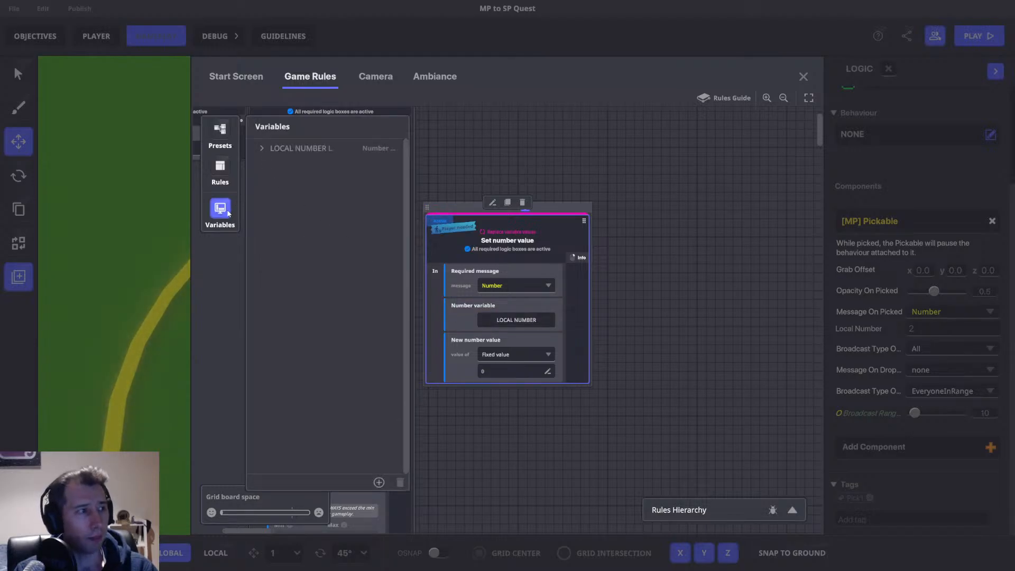
left_click(541, 355)
Place the Set number value block in the ruleset beside the HUD rule and close the game rules.
left_click_drag(668, 235, 791, 327)
left_click_drag(580, 298, 581, 160)
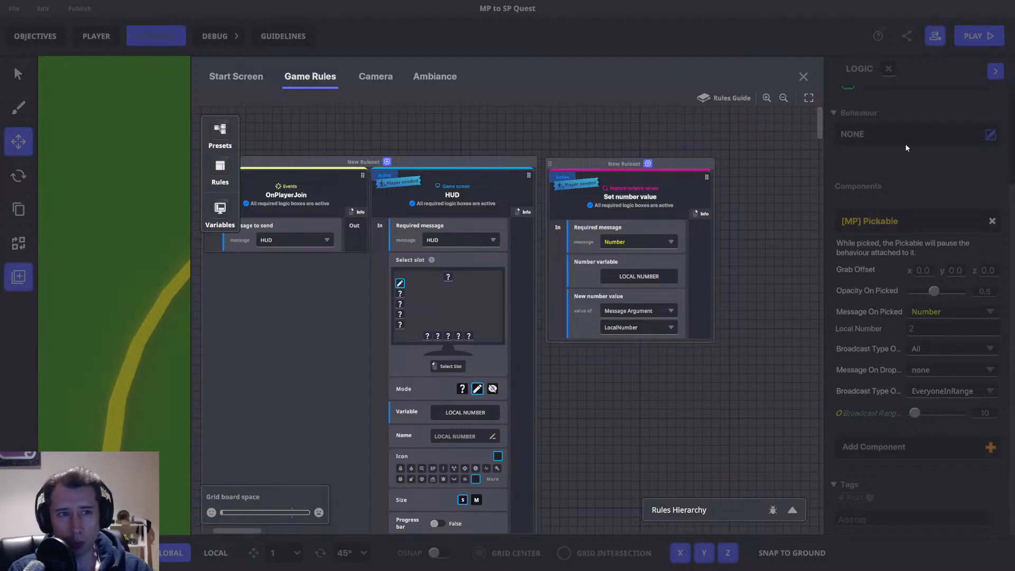
left_click(803, 77)
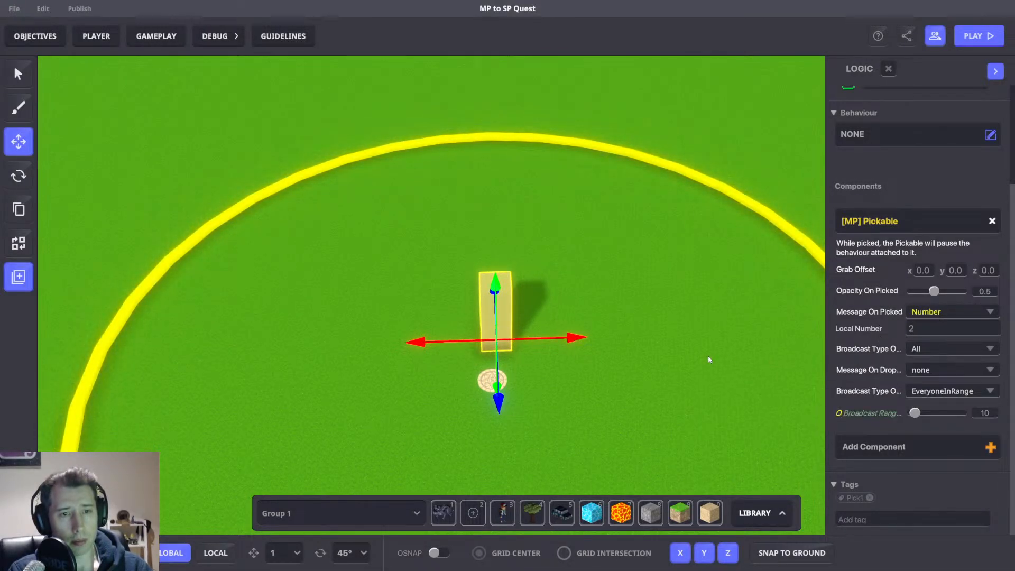
Playtest the level, moving and jumping the avatar around the column, then return to the editor.
key("ctrl+p")
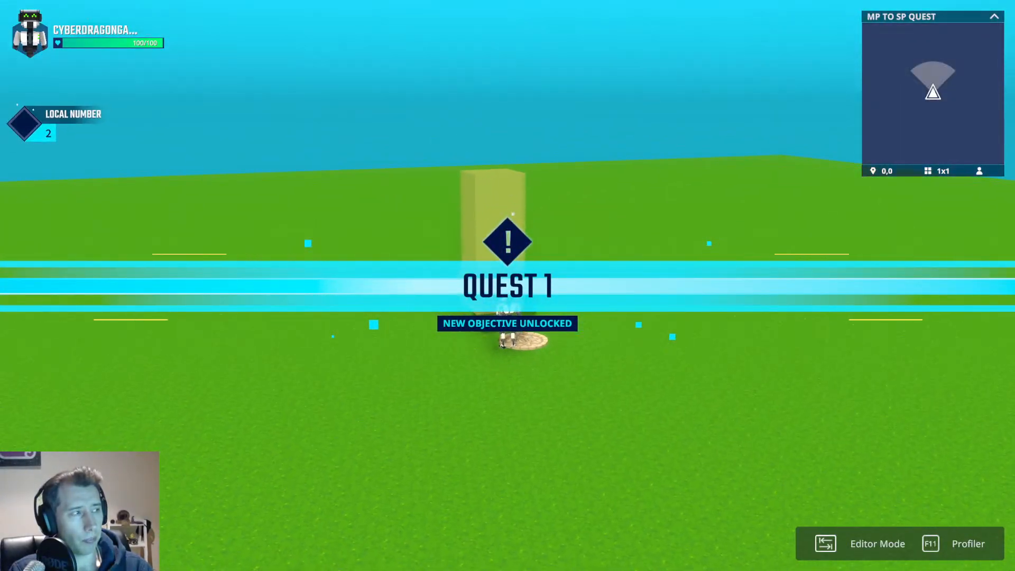
key("w")
key("space")
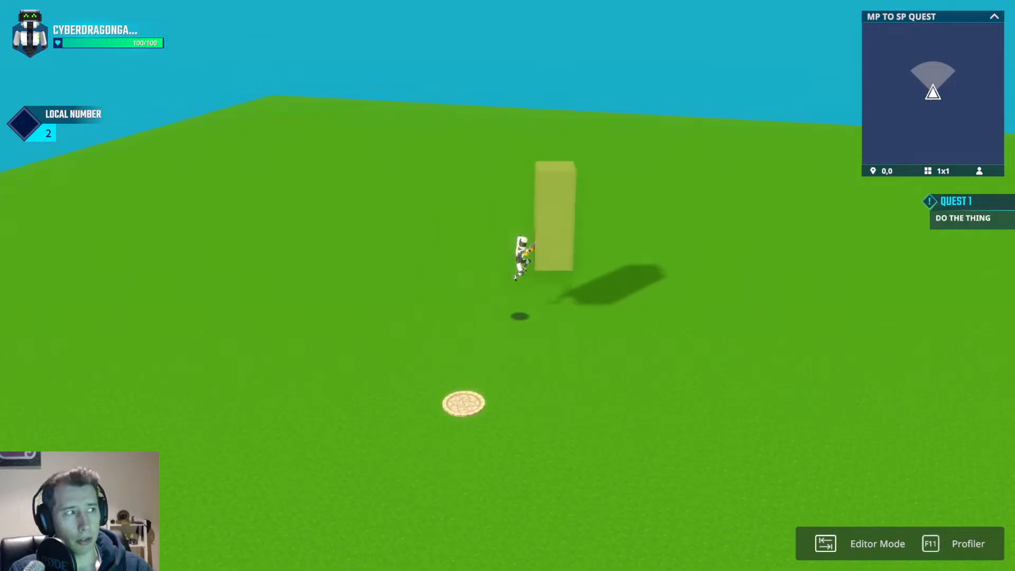
key("d")
key("a")
key("space")
key("d")
key("space")
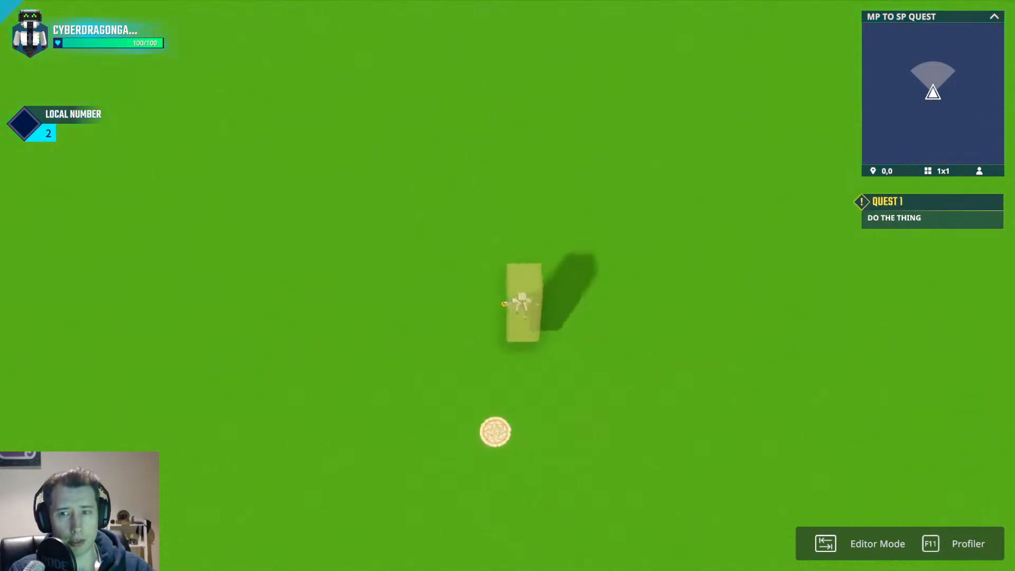
key("a")
key("d")
key("a")
key("space")
key("d")
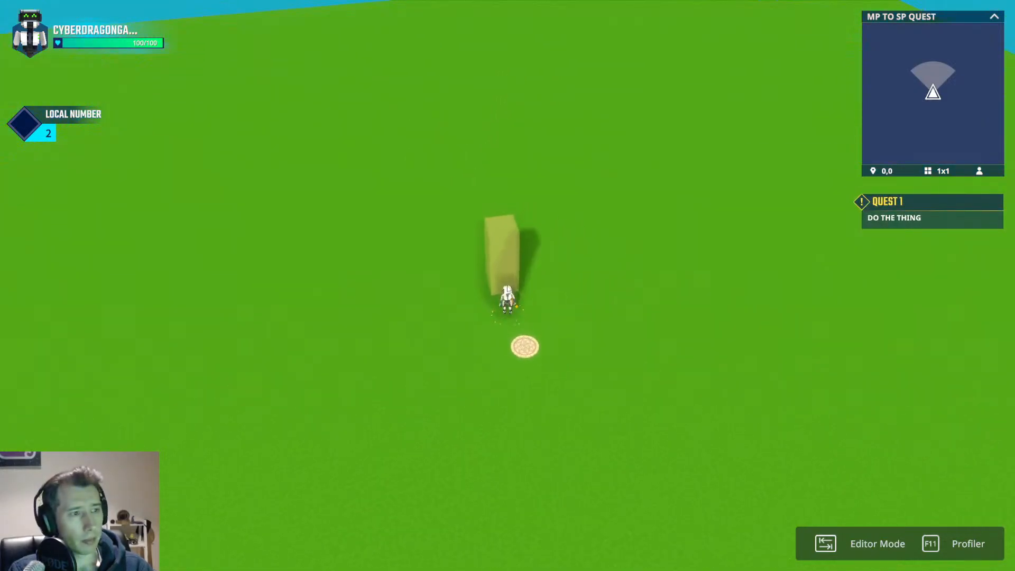
key("Tab")
Select the spawn point and scroll through its settings.
left_click(492, 380)
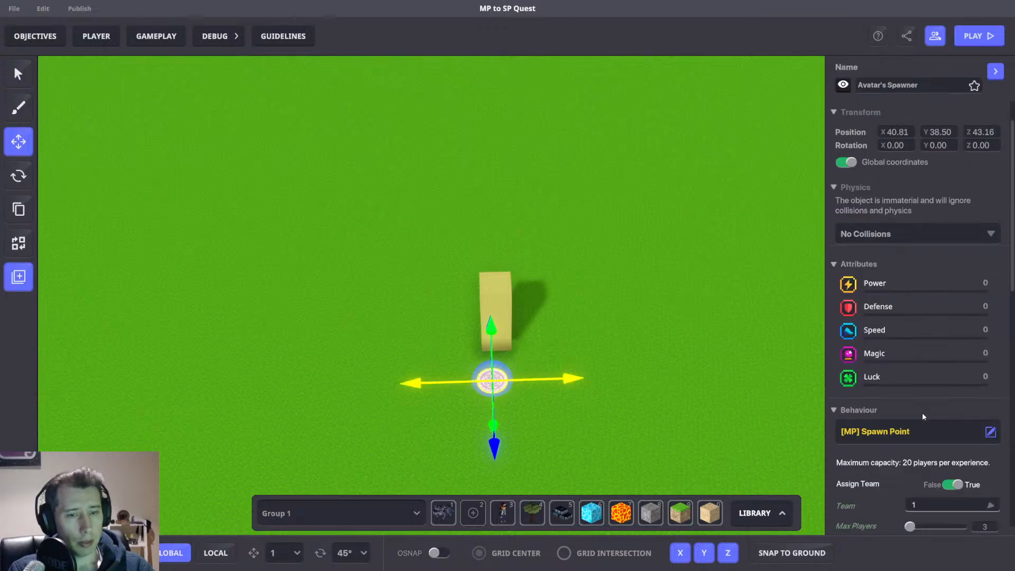
scroll(946, 344, "down", 5)
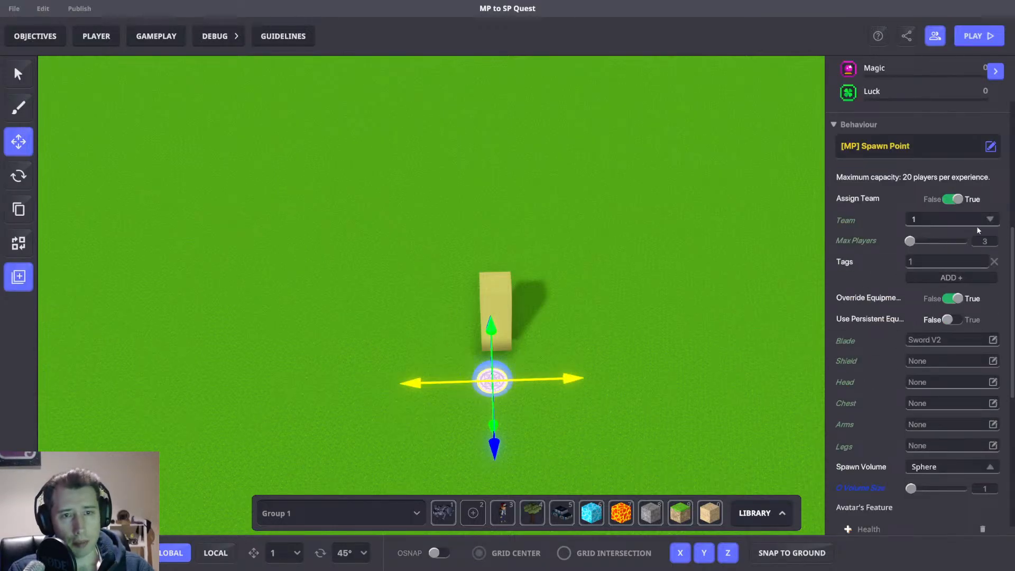
scroll(489, 199, "up", 3)
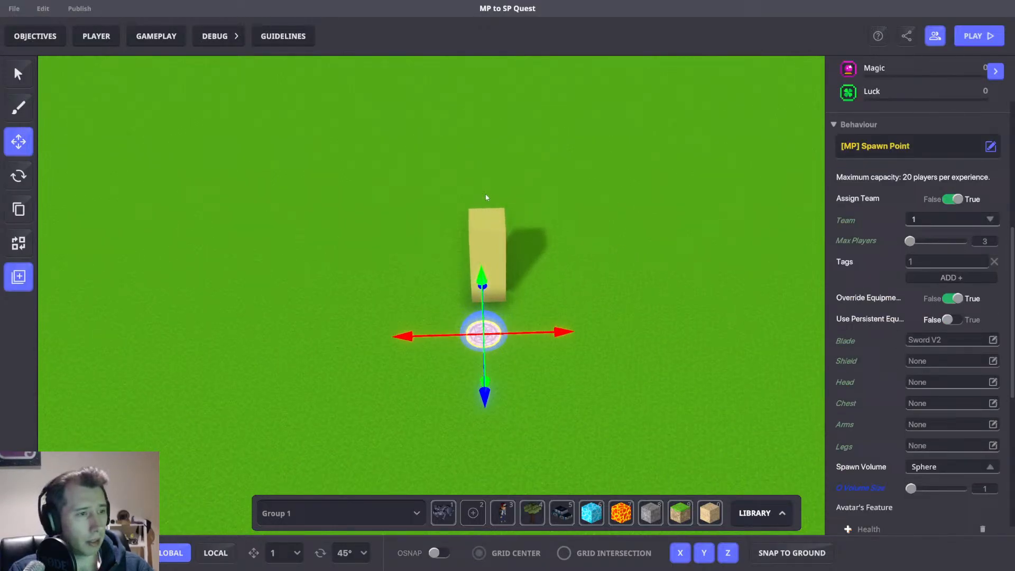
Move the column up and to the left, away from the spawn point.
left_click(494, 225)
left_click_drag(479, 348, 478, 311)
left_click_drag(558, 259, 491, 260)
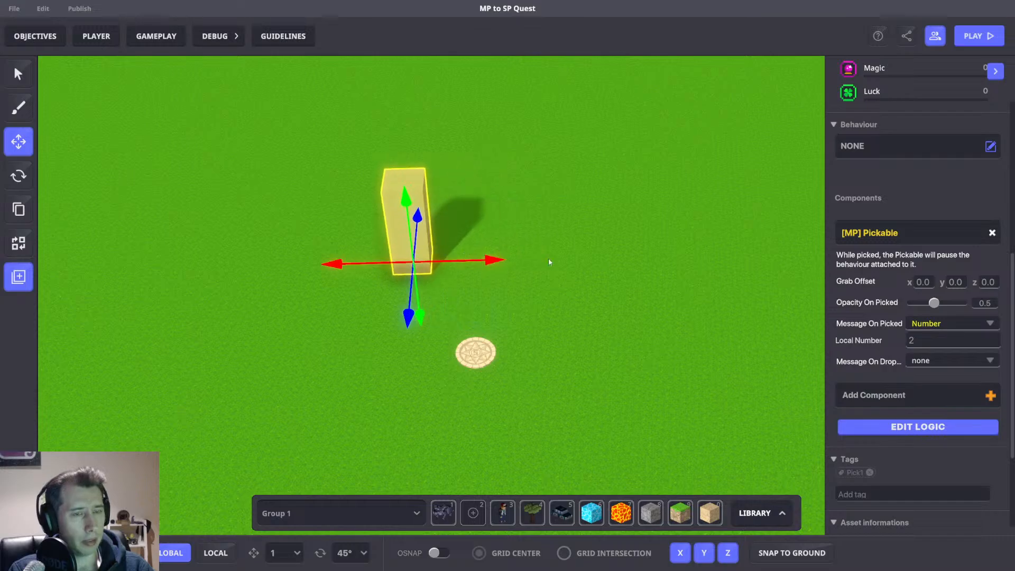
Select the spawn point and open its Play Sound avatar feature to inspect it, then close it.
left_click(476, 353)
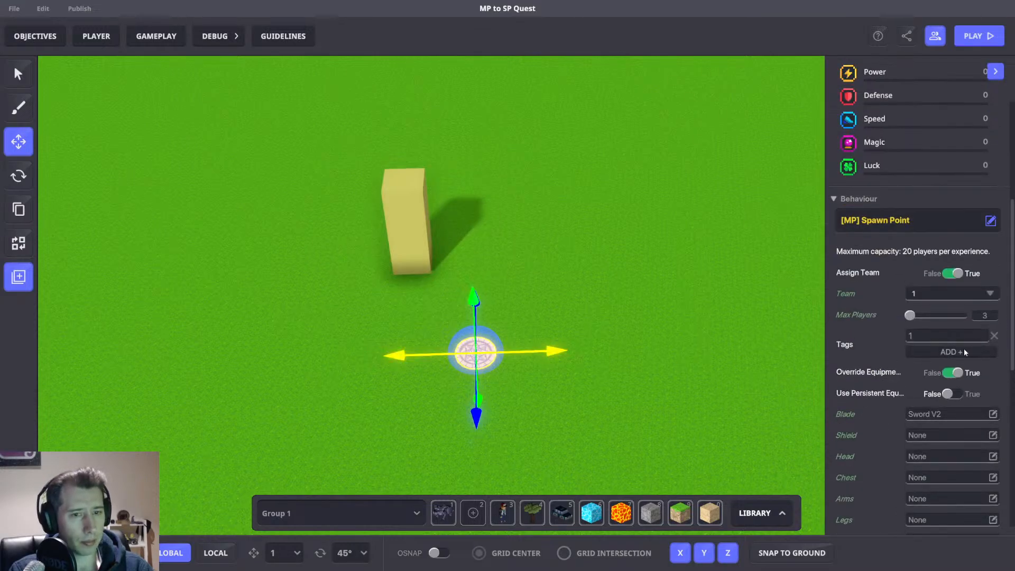
scroll(918, 385, "down", 5)
left_click(875, 337)
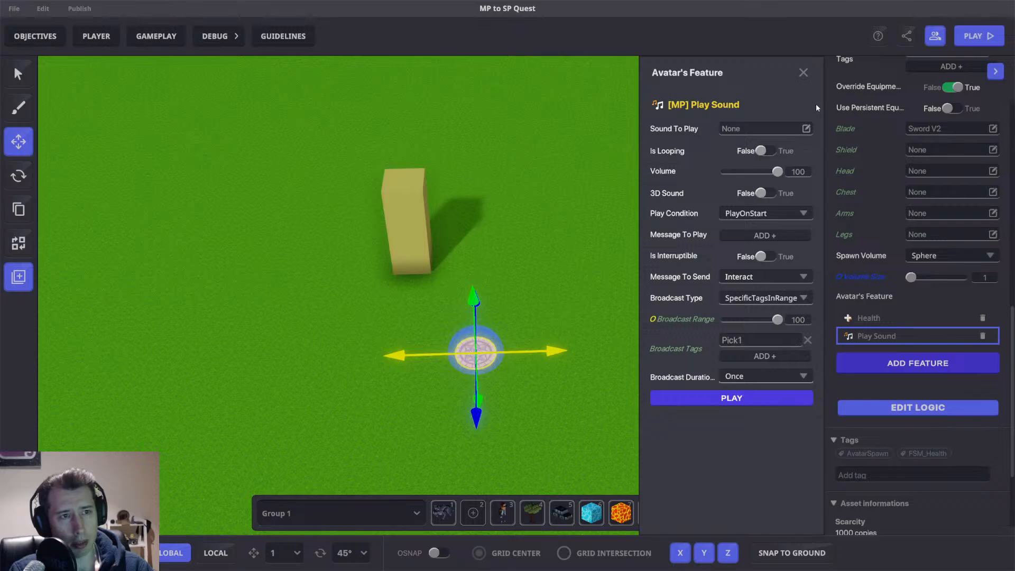
left_click(803, 73)
Duplicate the column, move the copy to its right, and set the copy's Local Number to 1.
left_click(410, 214)
key("ctrl+d")
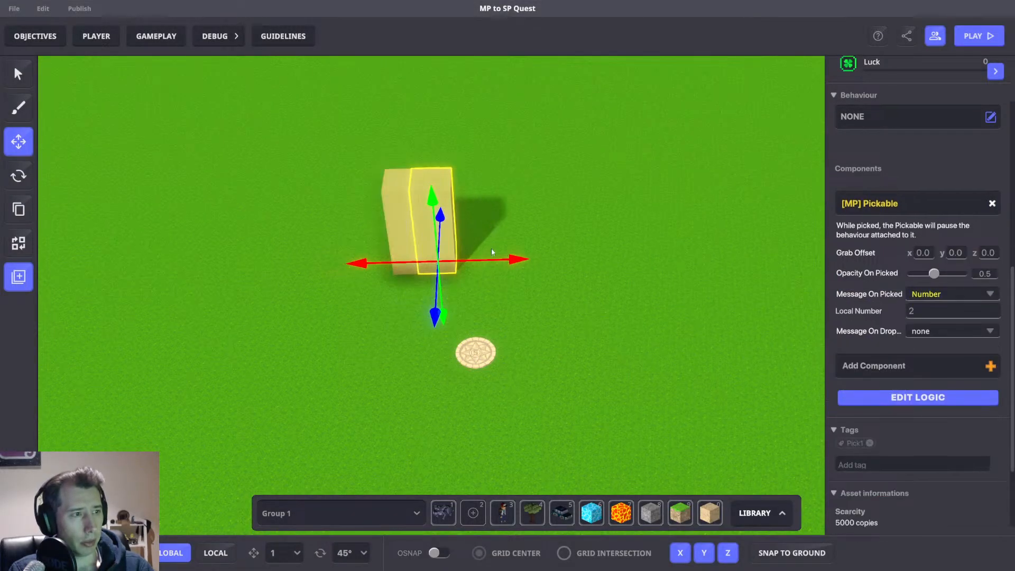
left_click_drag(513, 259, 581, 257)
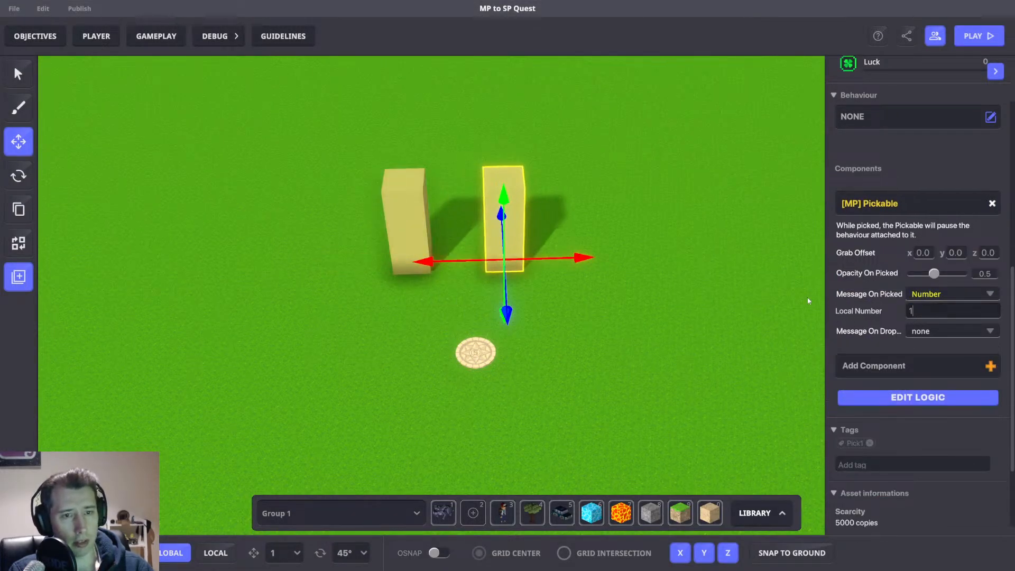
left_click(646, 187)
Duplicate the middle column, move the copy further right, and set its Local Number to 3.
left_click(512, 207)
key("ctrl+d")
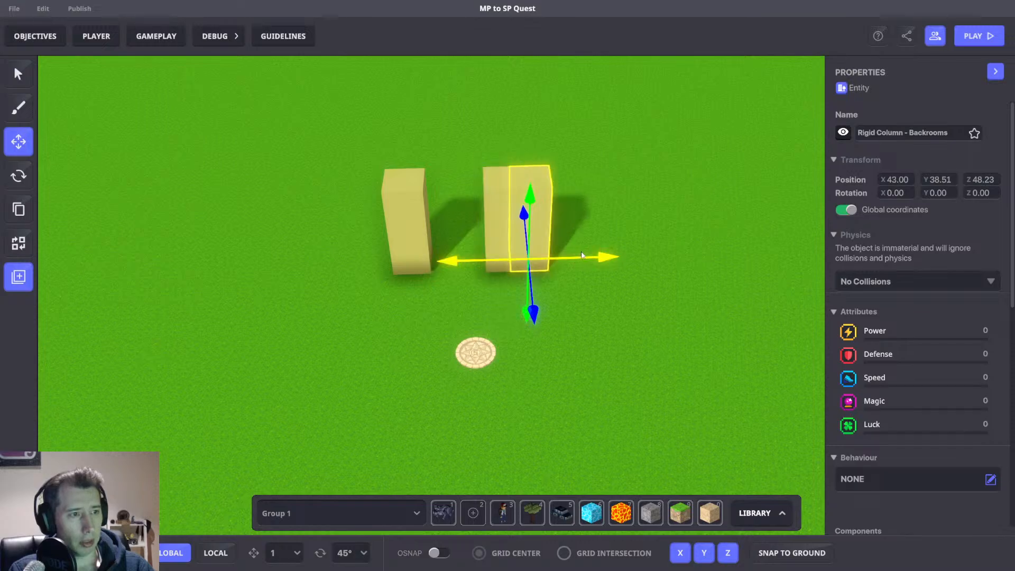
left_click_drag(588, 257, 651, 257)
scroll(902, 319, "down", 6)
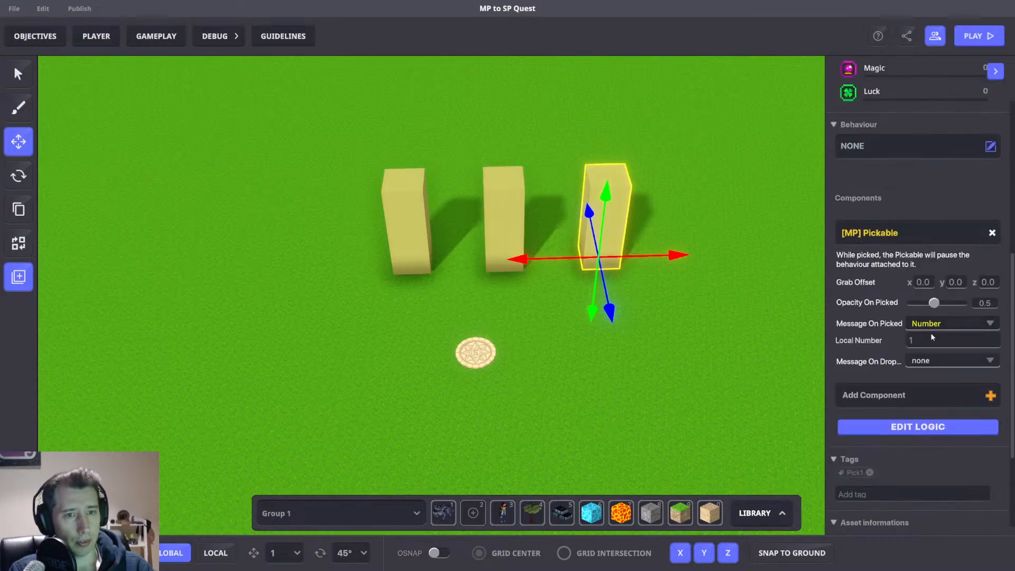
left_click(924, 341)
type("3")
left_click(648, 351)
Shift the spawn point slightly right and playtest the level, jumping toward the columns, then return to the editor.
left_click(475, 352)
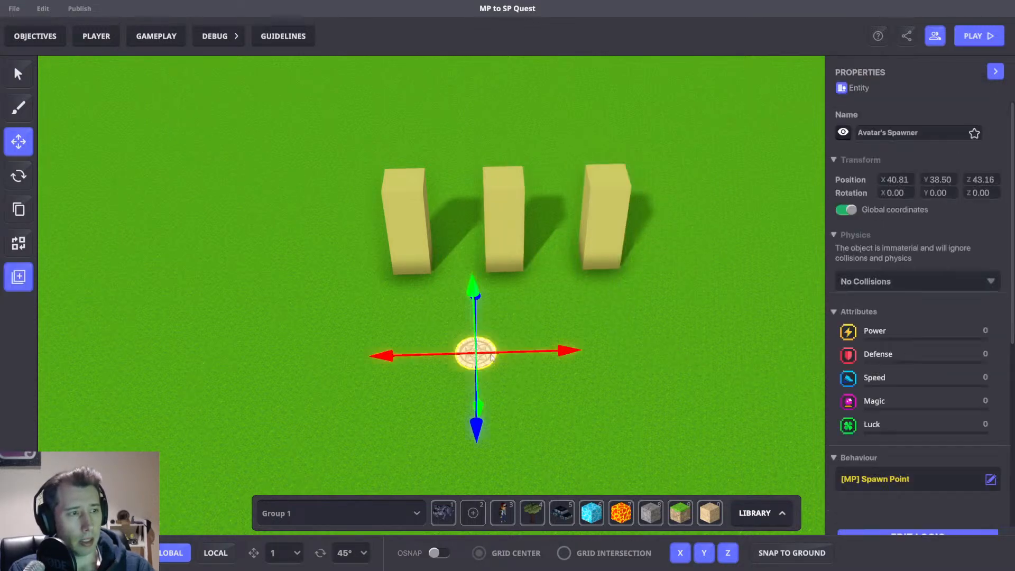
left_click_drag(534, 351, 571, 346)
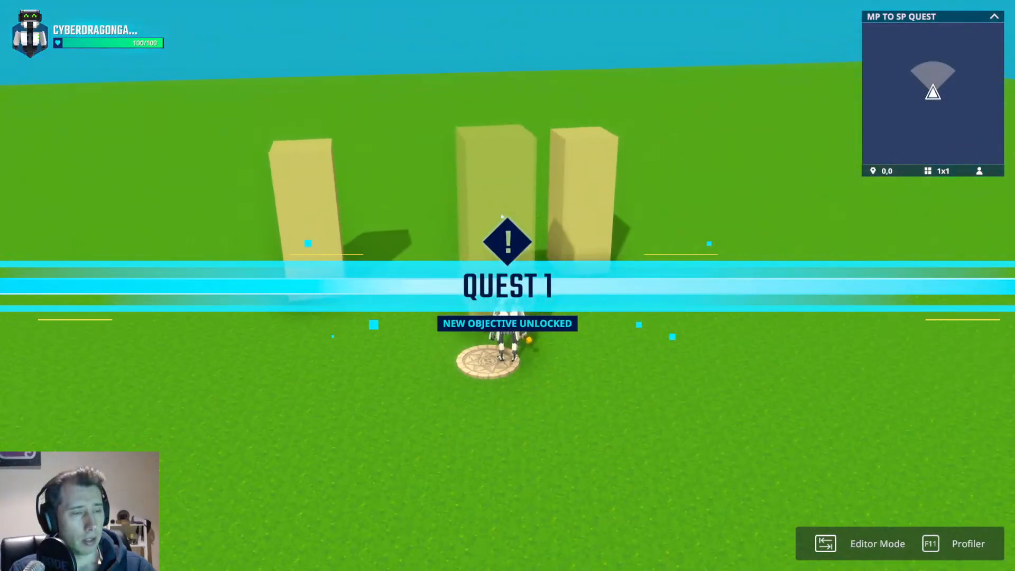
key("space")
key("space")
key("space")
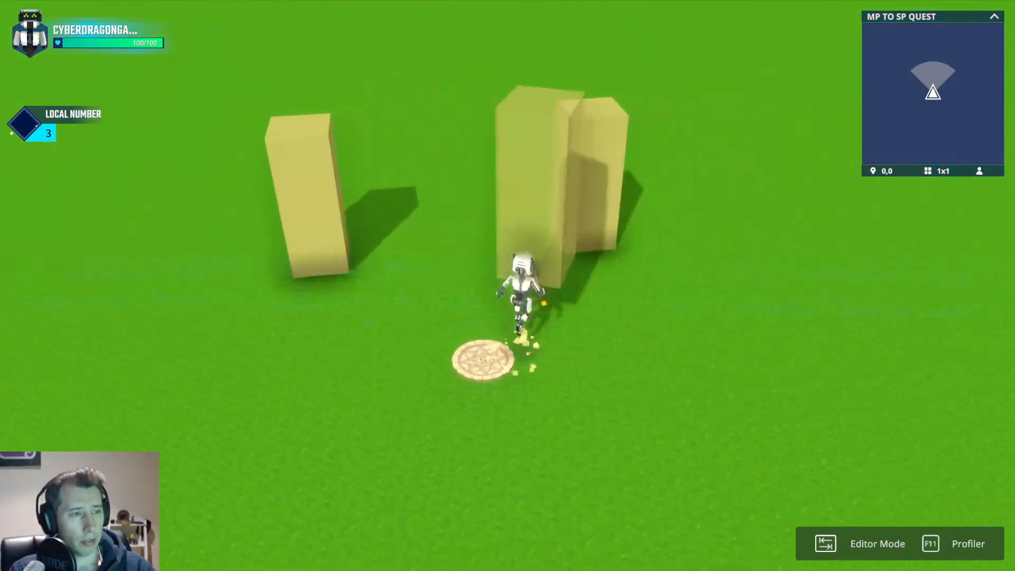
key("Tab")
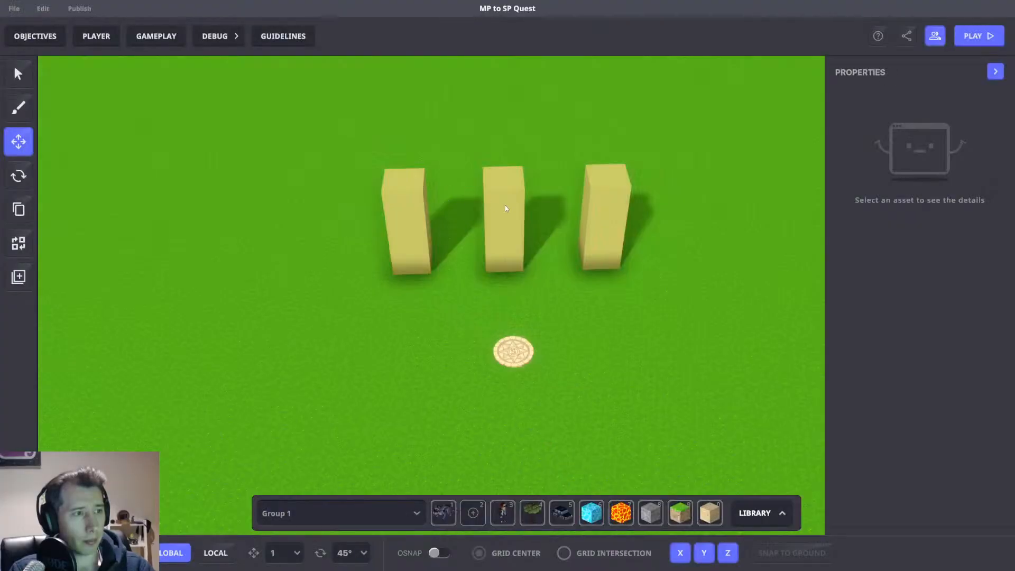
Inspect the Pickable Local Number values of the middle and right columns.
left_click(505, 207)
scroll(931, 437, "down", 5)
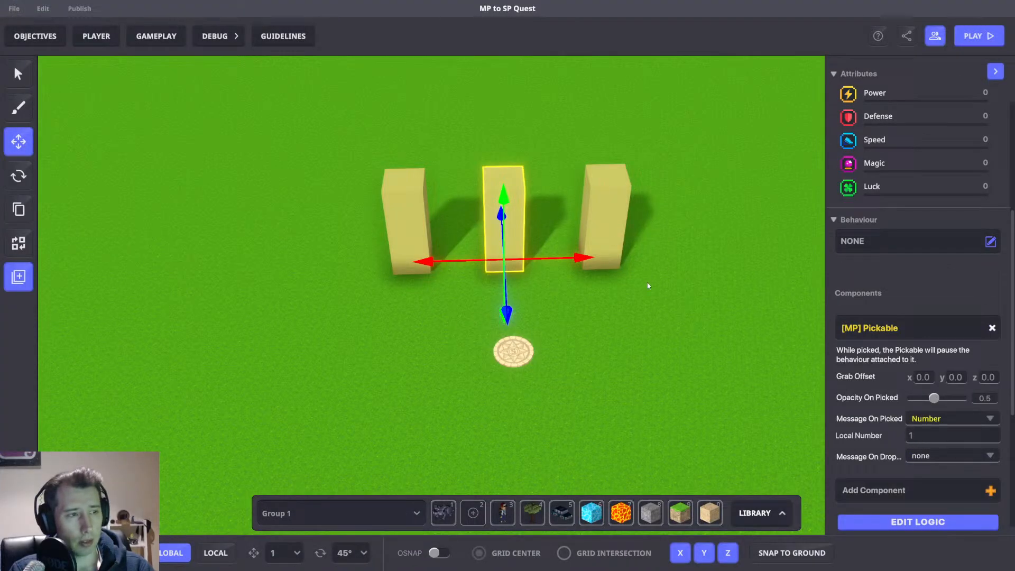
key("w")
key("d")
left_click(587, 243)
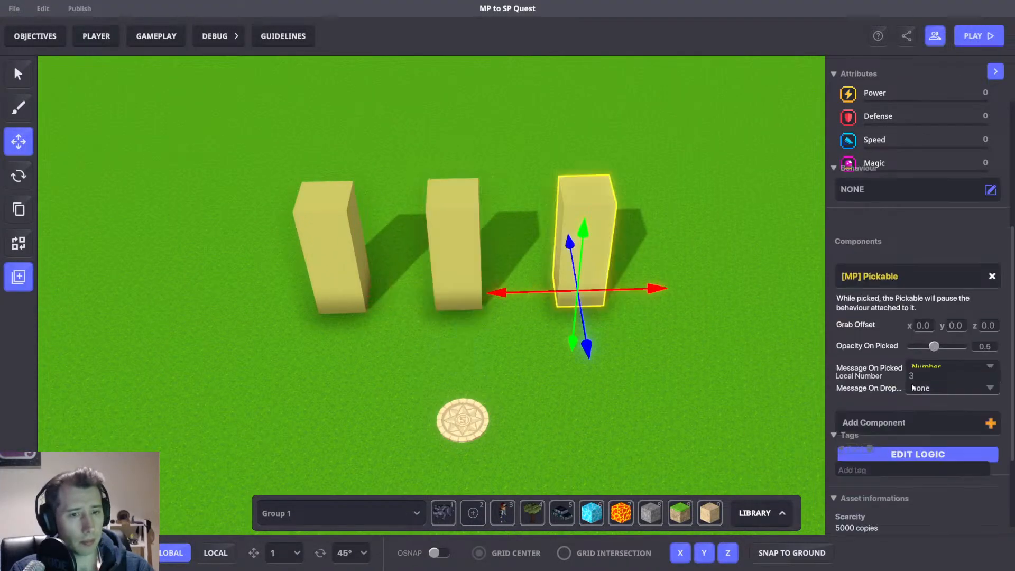
Start a playtest, return to the editor, and reselect the right column to inspect its Pickable settings.
key("Tab")
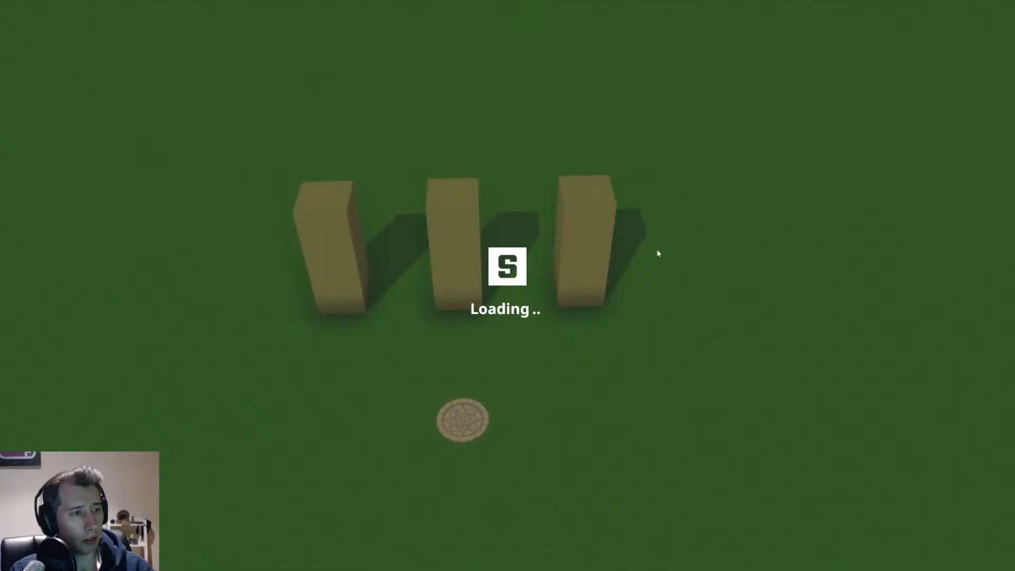
scroll(508, 286, "down", 6)
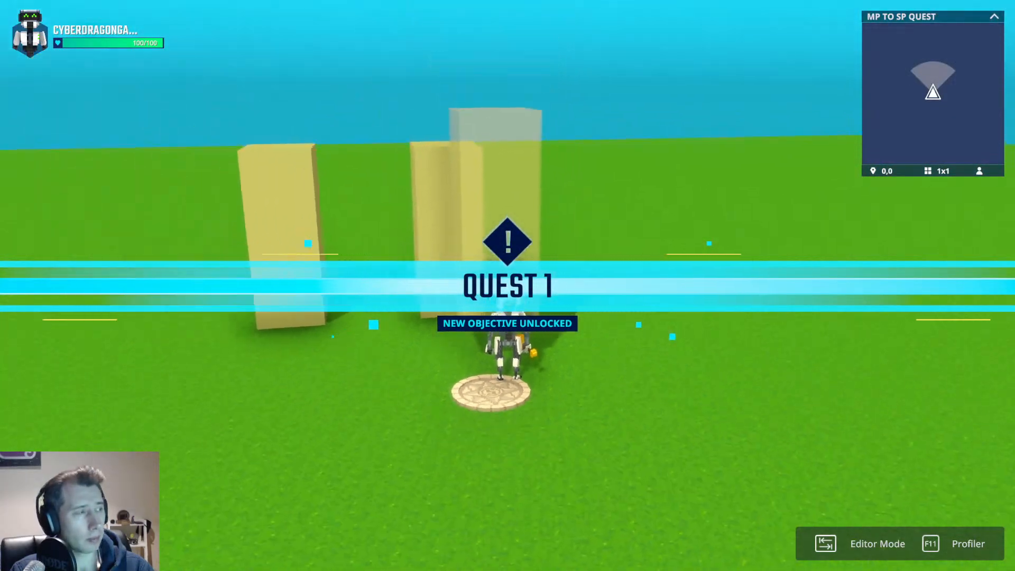
key("Tab")
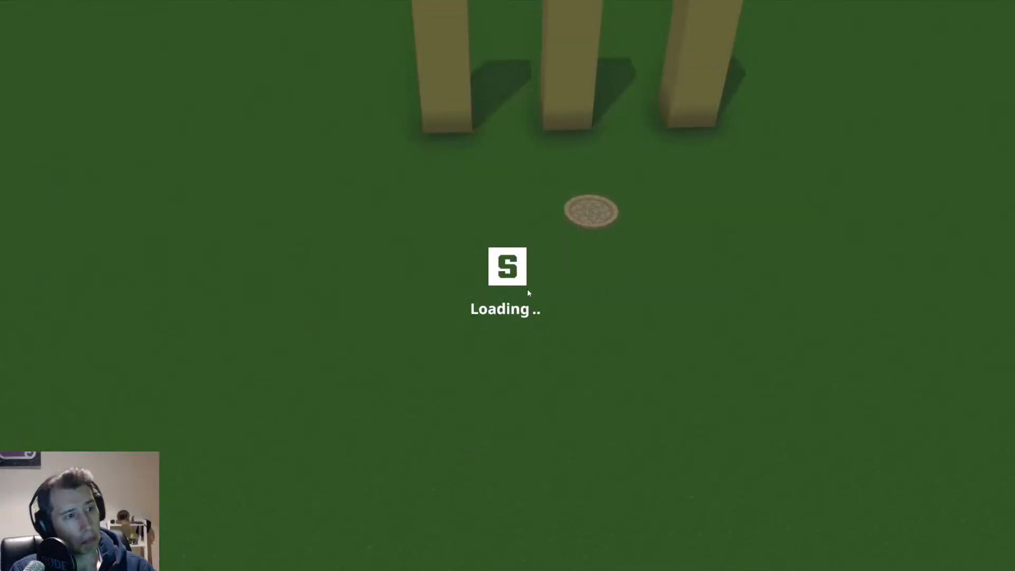
left_click(584, 264)
scroll(893, 387, "down", 5)
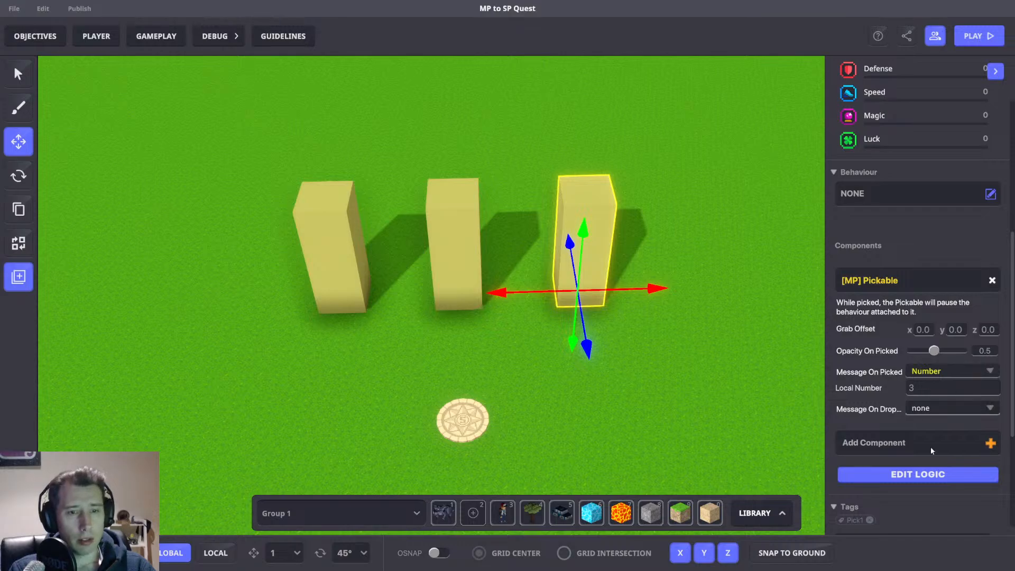
Inspect the right column's Pickable logic settings, then the left column's Local Number.
left_click(911, 472)
scroll(909, 444, "down", 3)
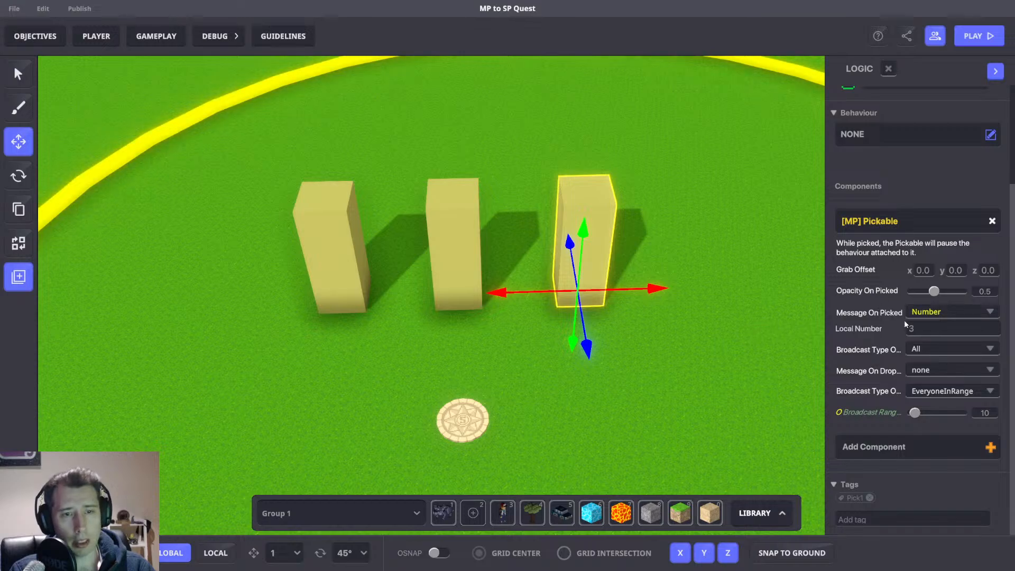
left_click(349, 231)
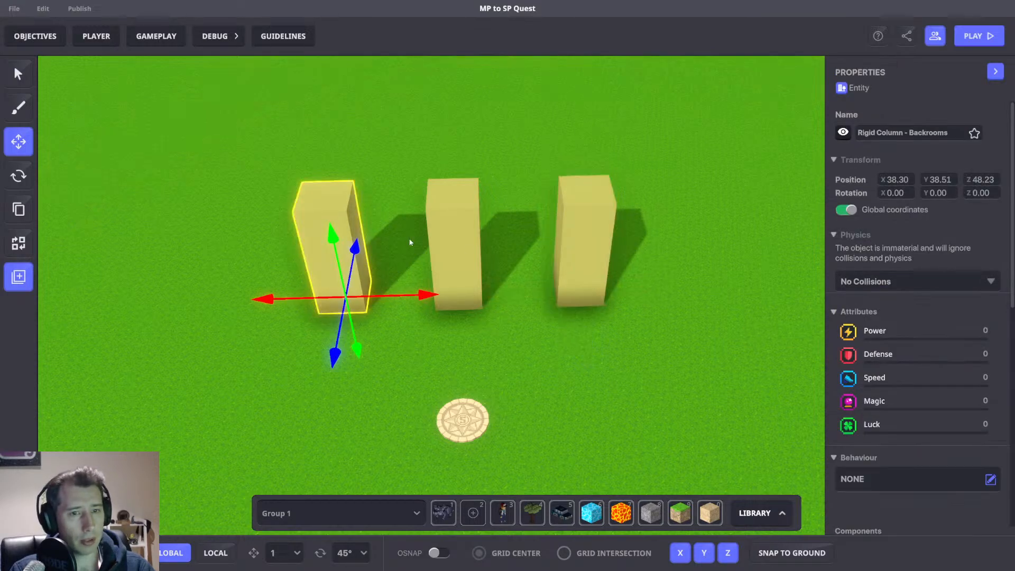
scroll(947, 392, "down", 5)
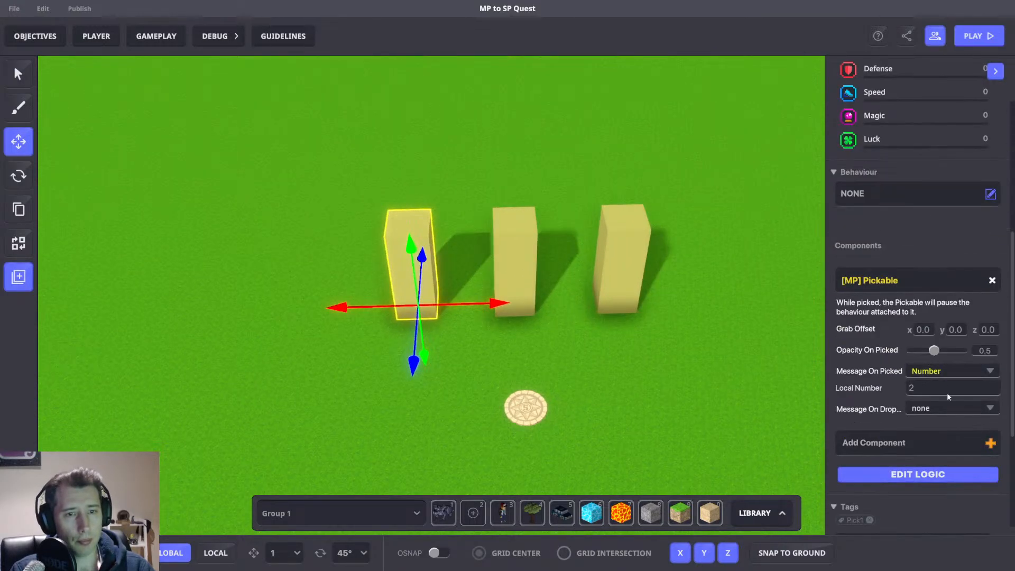
mouse_move(654, 327)
right_mouse_down()
mouse_move(601, 345)
mouse_move(641, 325)
right_mouse_up()
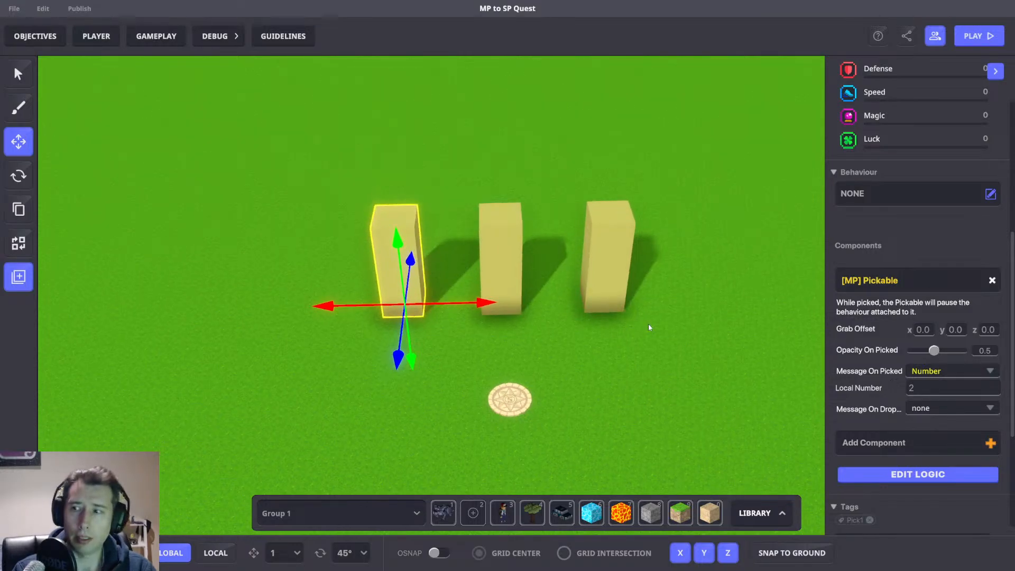
Playtest the level, return to the editor, and select each of the three columns in turn.
key("Tab")
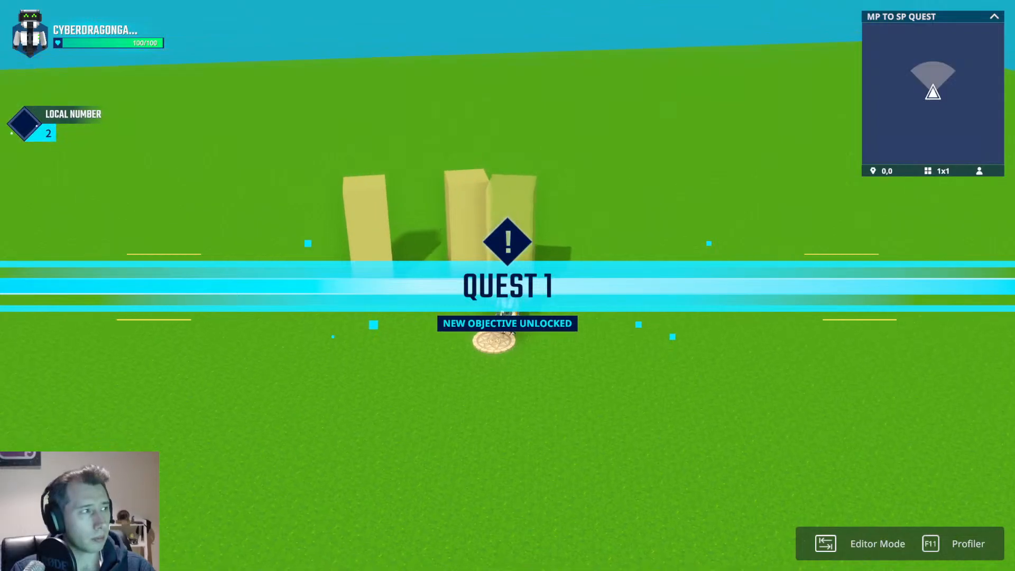
key("Tab")
left_click_drag(335, 140, 699, 340)
left_click(664, 347)
left_click(610, 284)
left_click(525, 379)
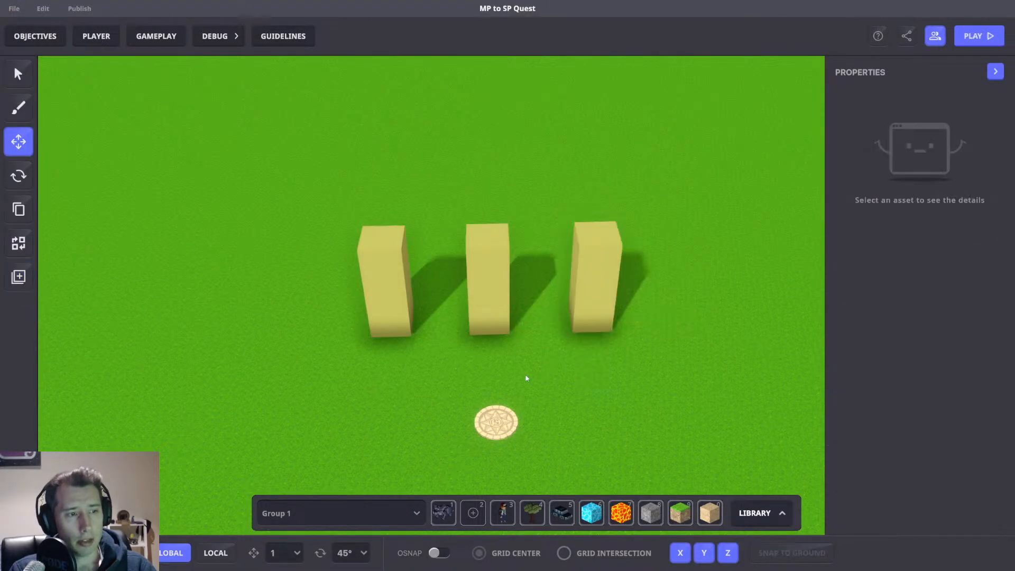
left_click_drag(446, 406, 556, 478)
left_click(603, 296)
left_click(487, 274)
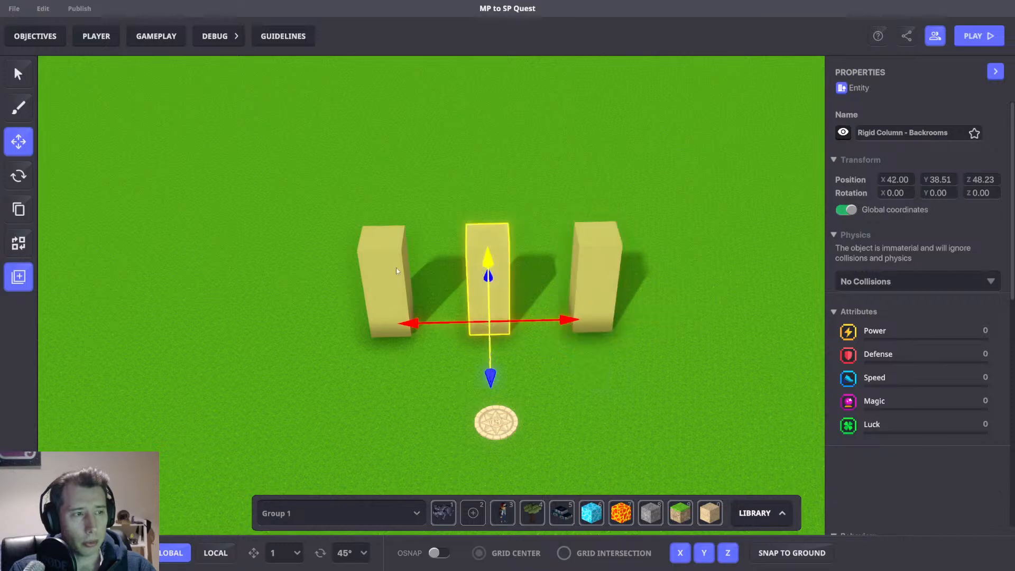
left_click(395, 267)
left_click(487, 275)
left_click(597, 275)
left_click(608, 390)
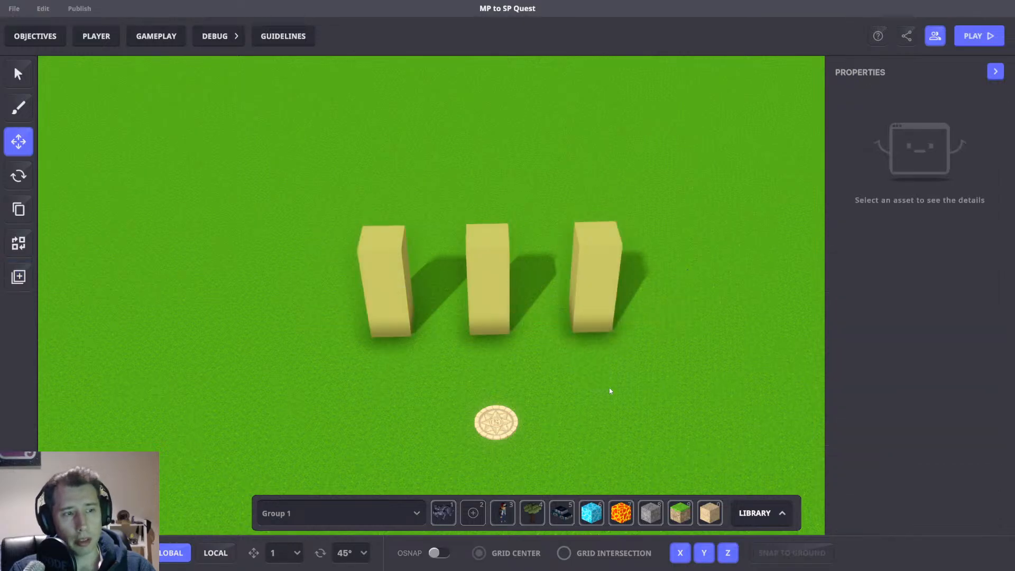
Duplicate the spawn point and place the copy beside the original.
left_click(495, 423)
scroll(956, 400, "down", 5)
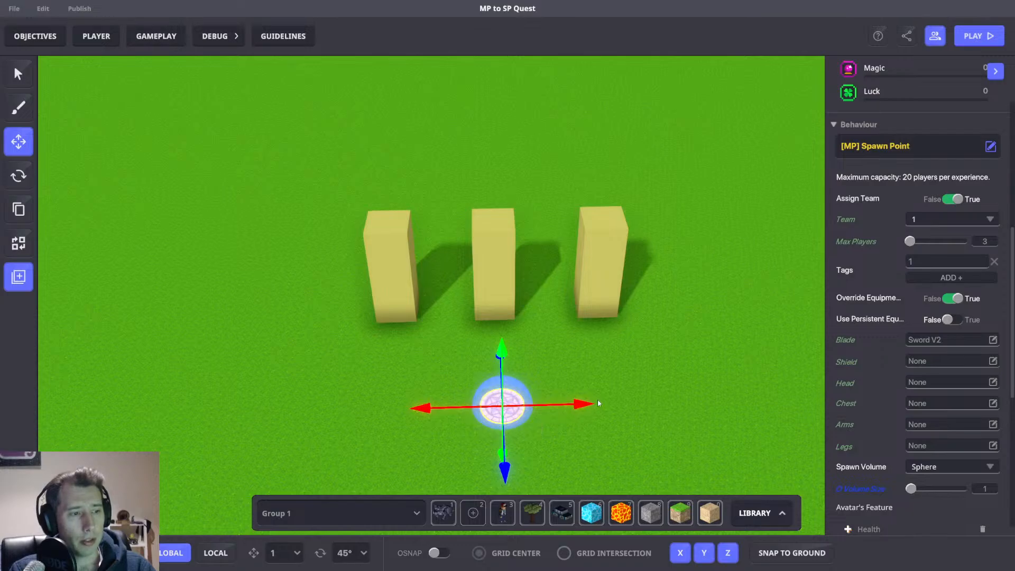
left_click(611, 378)
left_click(500, 406)
left_click_drag(585, 404, 529, 405)
Set the new spawn point's Team to 2.
scroll(892, 392, "down", 6)
left_click(944, 215)
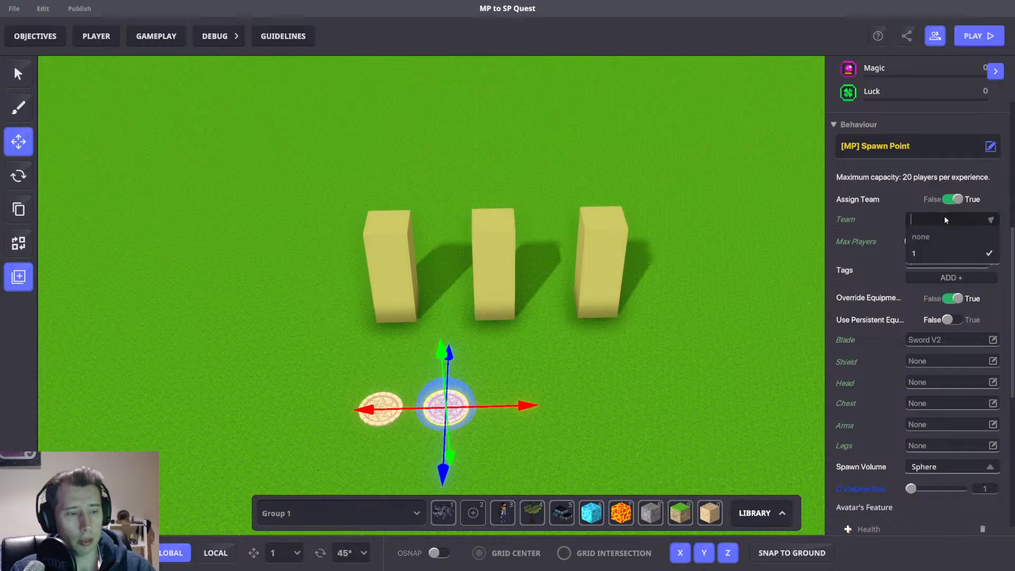
type("2")
left_click(937, 240)
left_click(641, 362)
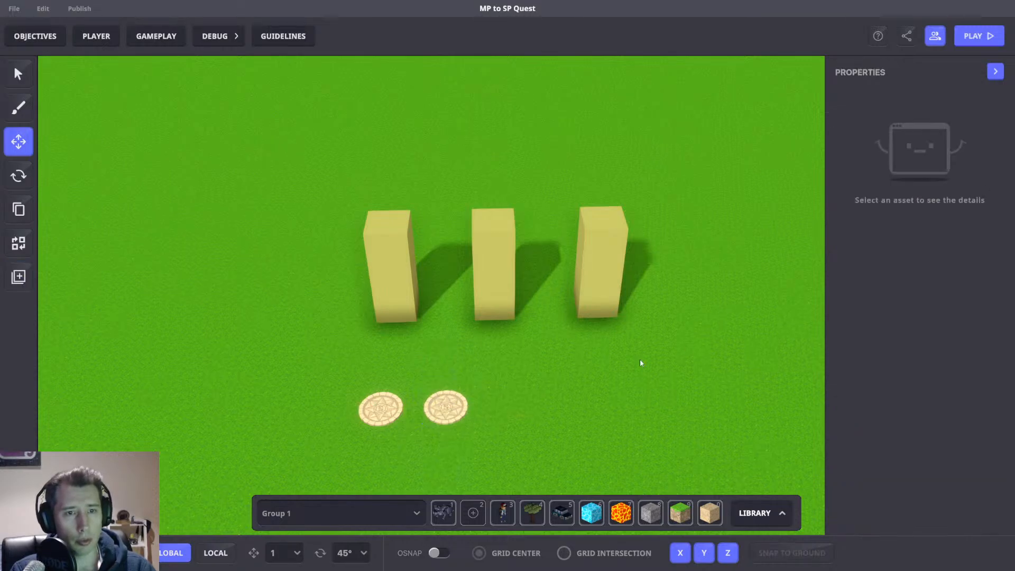
Duplicate a spawn point further right and set the copy's Team to 3.
left_click(435, 417)
left_click_drag(465, 406, 529, 404, "shift")
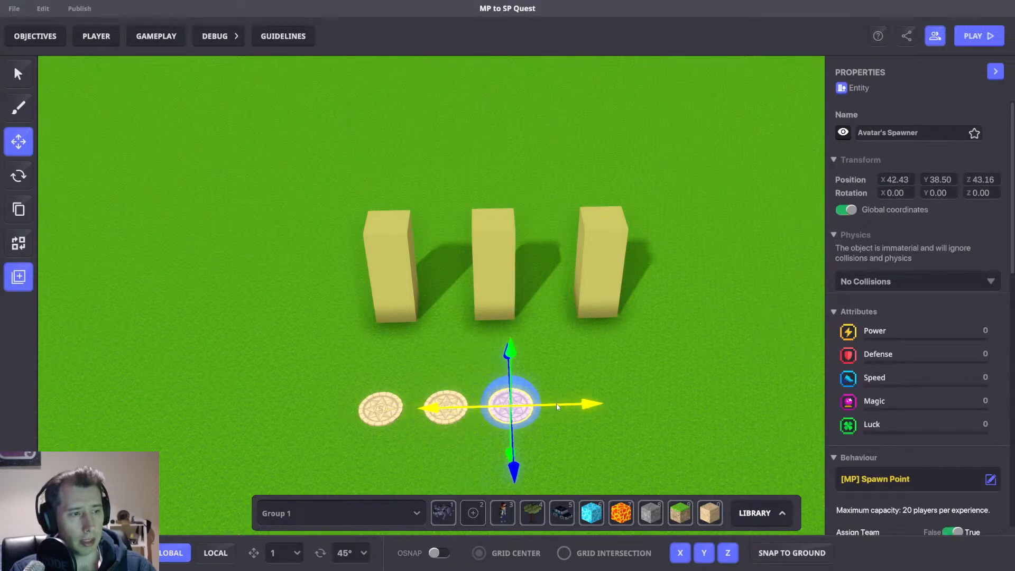
scroll(992, 328, "down", 6)
left_click(920, 220)
type("3")
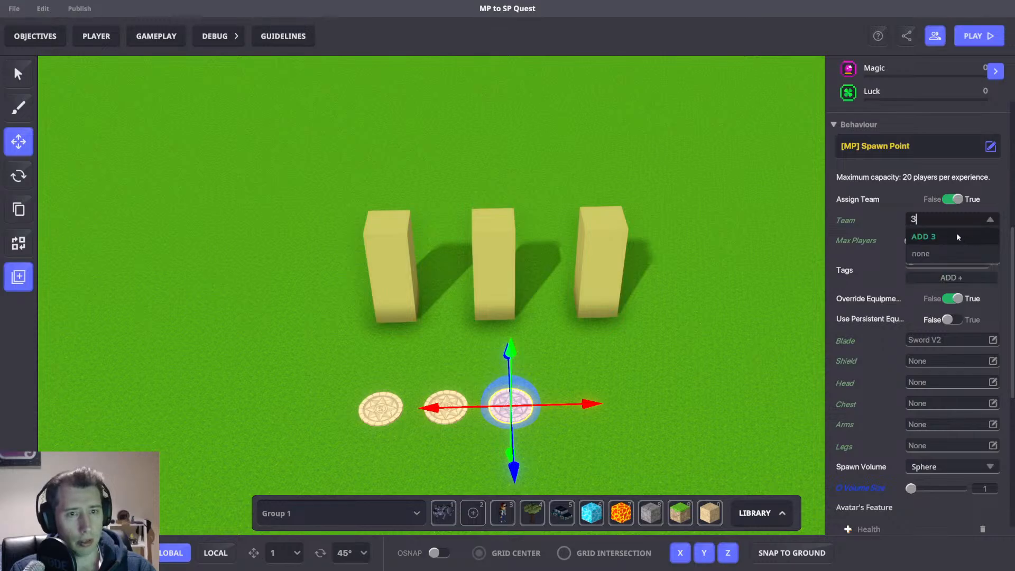
left_click(954, 236)
left_click(670, 350)
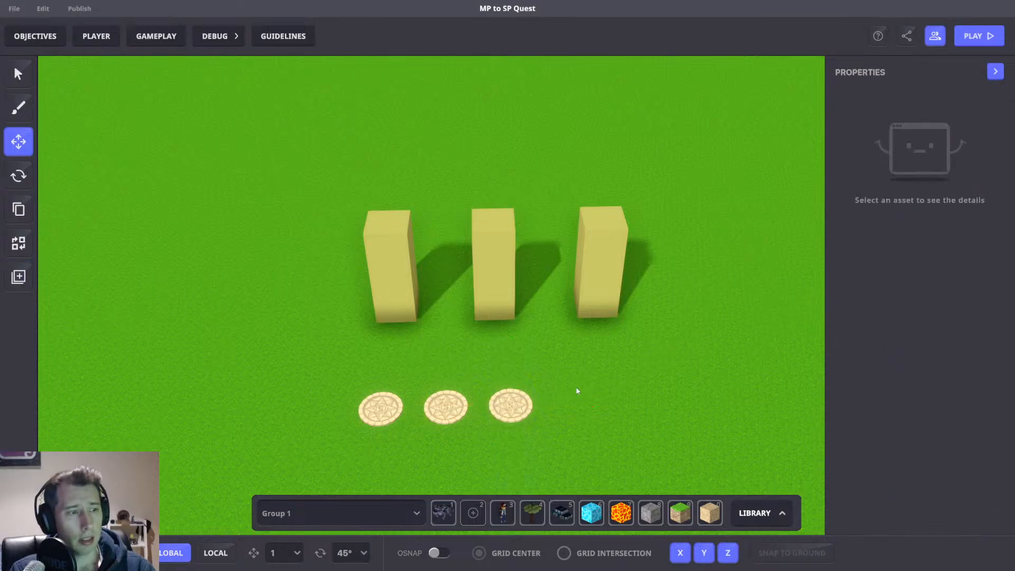
Duplicate another spawn point to the right and set its Team to 4.
left_click(526, 409)
left_click_drag(526, 409, 584, 406, "shift")
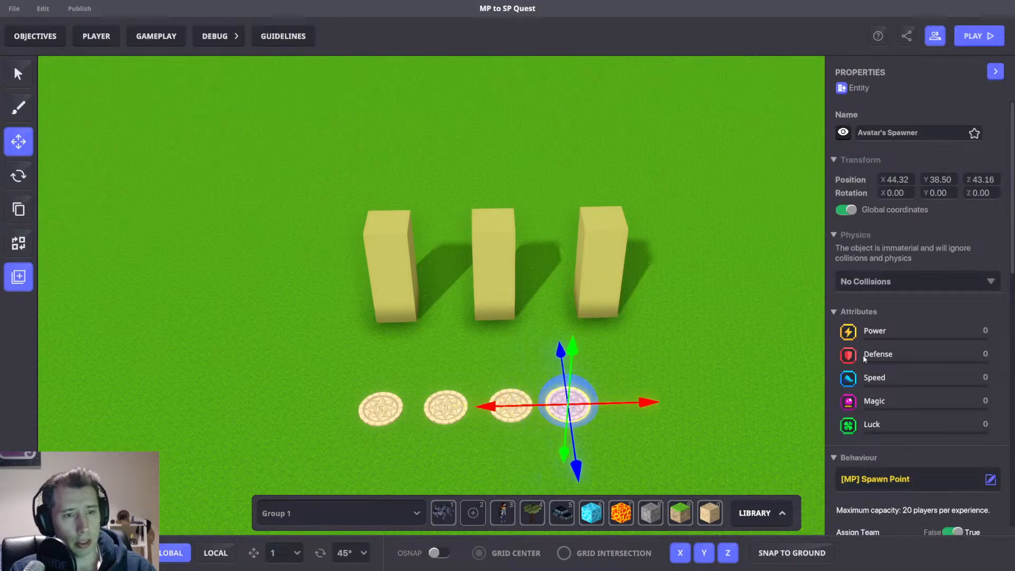
left_click_drag(653, 401, 661, 402)
scroll(877, 364, "down", 5)
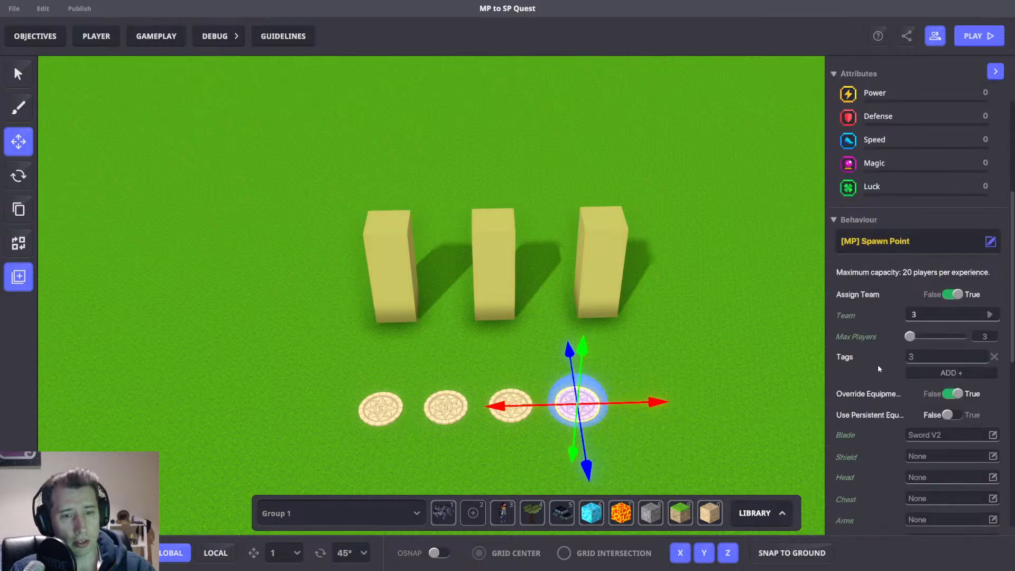
left_click(923, 315)
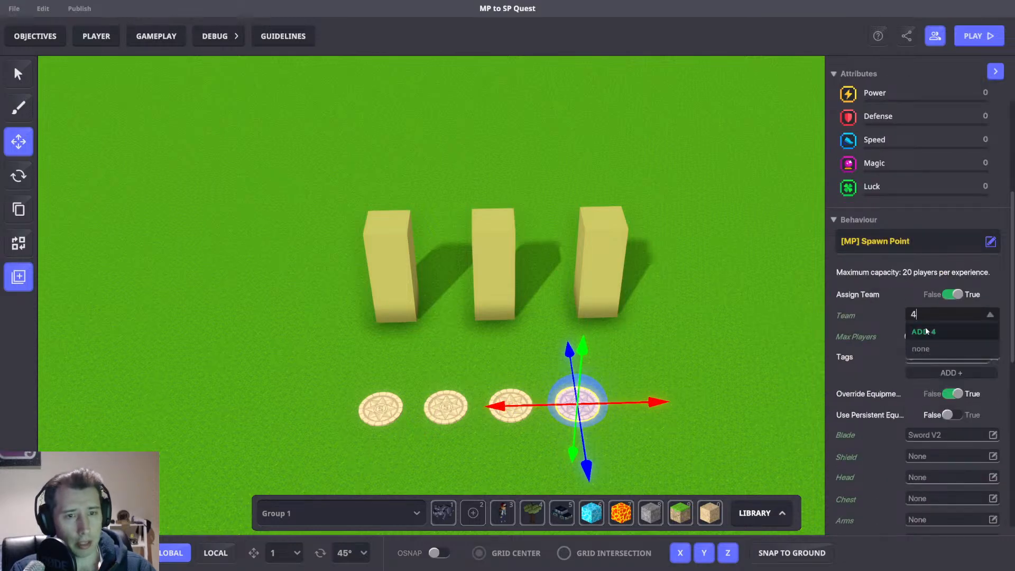
left_click(927, 352)
key("d")
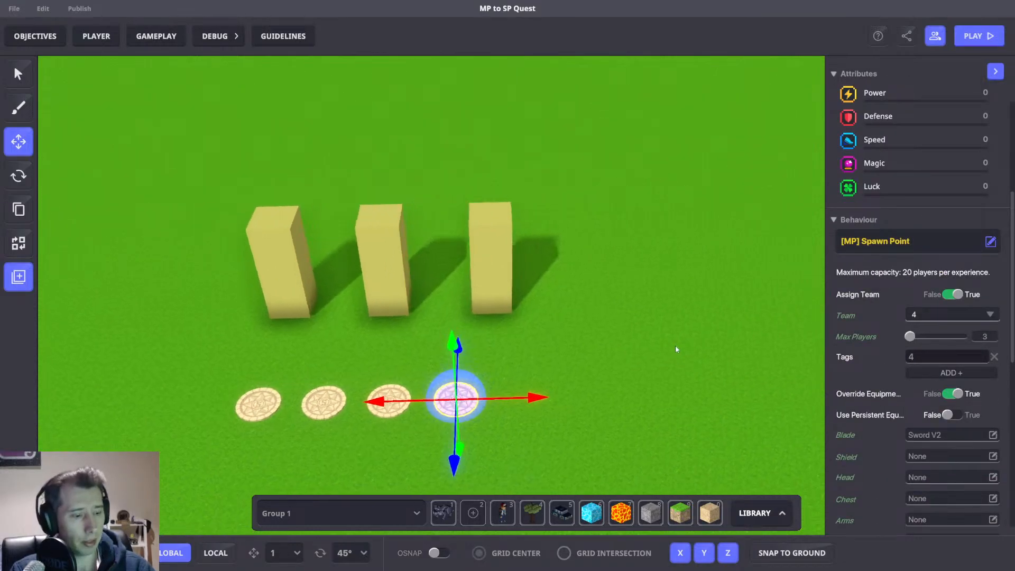
Add a fifth spawn point to the right of the row and set its Team to 5.
left_click_drag(531, 400, 594, 395, "shift")
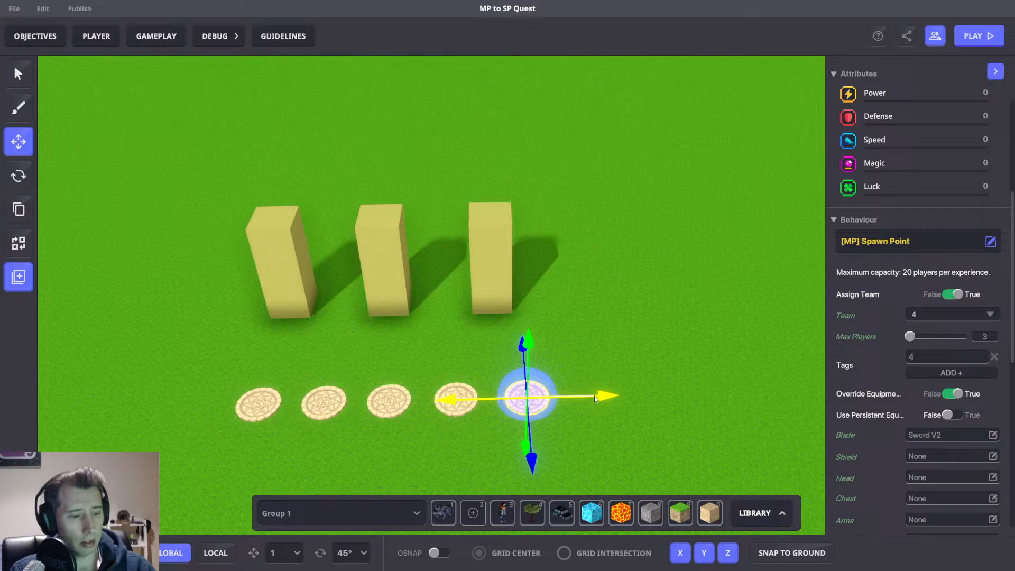
left_click(928, 324)
left_click(933, 334)
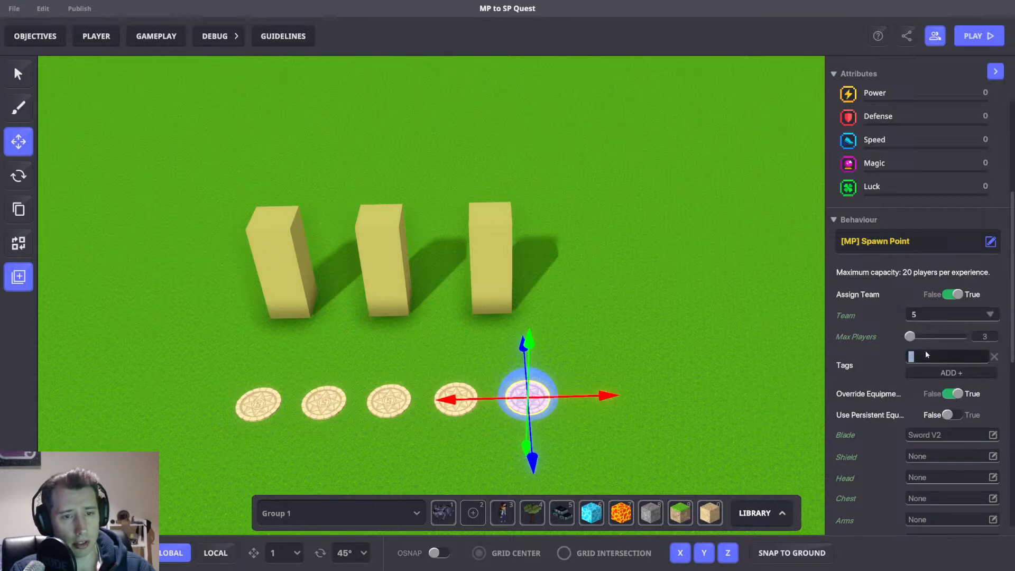
left_click_drag(747, 353, 679, 354)
Duplicate the fifth spawn point to add a sixth at the end of the row.
left_click(431, 402)
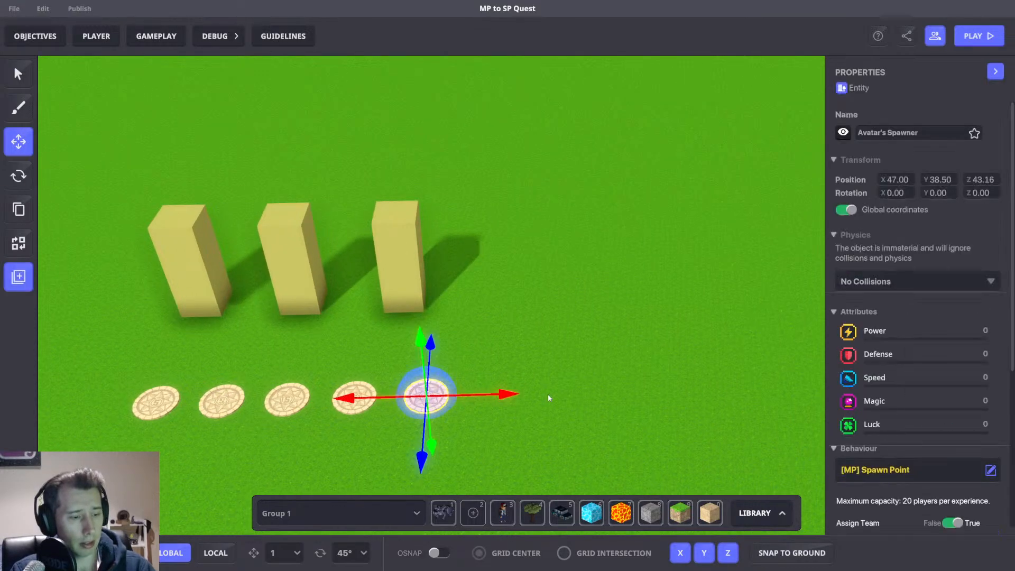
left_click_drag(463, 395, 534, 393, "shift")
left_click(575, 359)
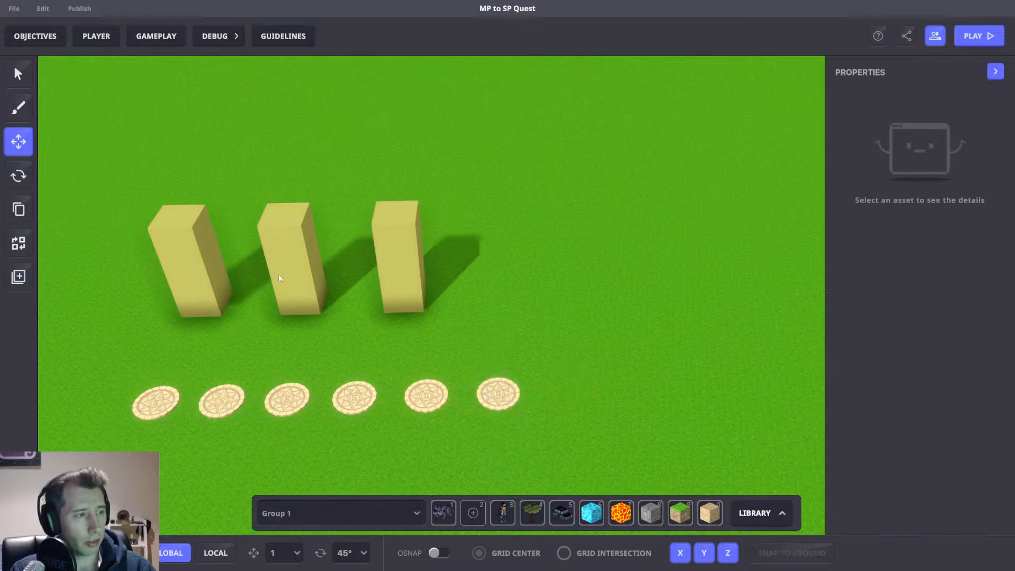
Inspect the Pickable Local Number settings of the middle, right and left columns.
left_click(278, 274)
scroll(940, 370, "down", 5)
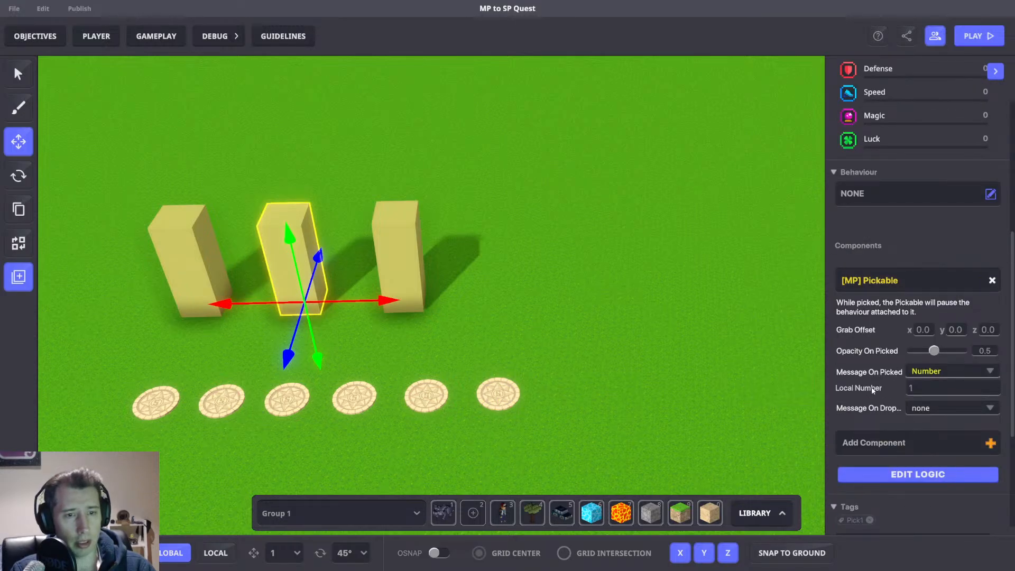
left_click(936, 473)
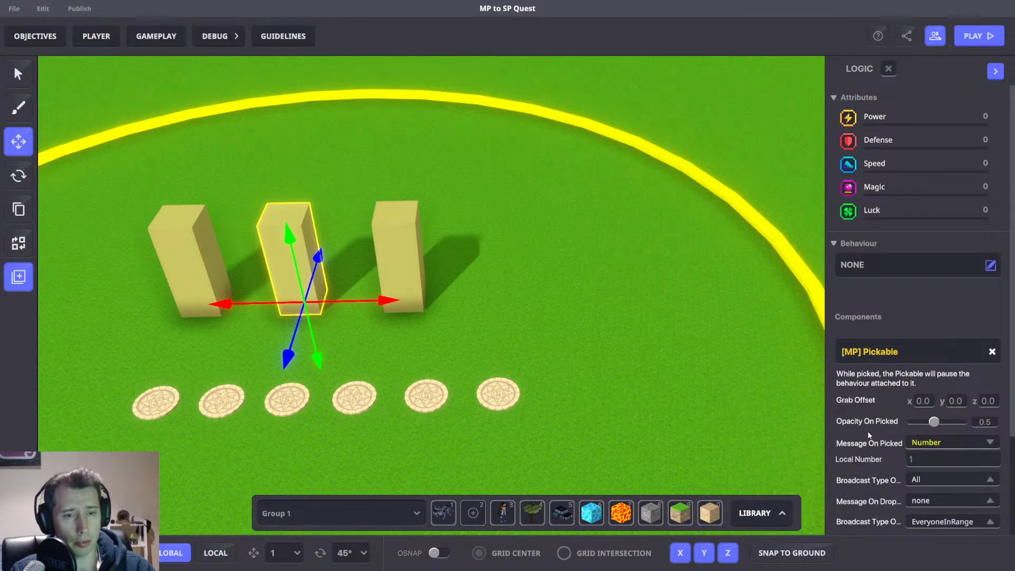
scroll(925, 445, "down", 3)
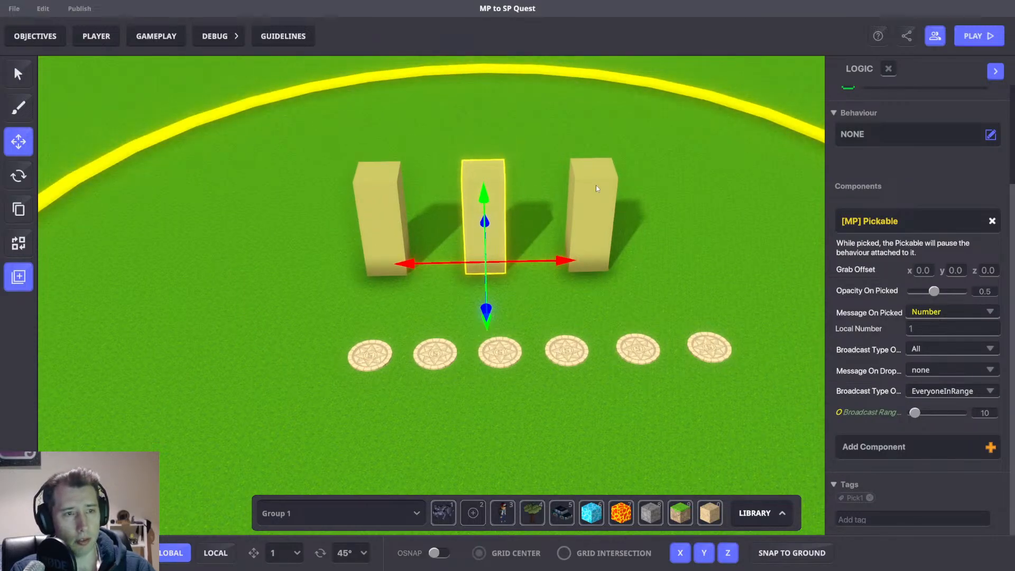
left_click(596, 185)
scroll(958, 417, "down", 5)
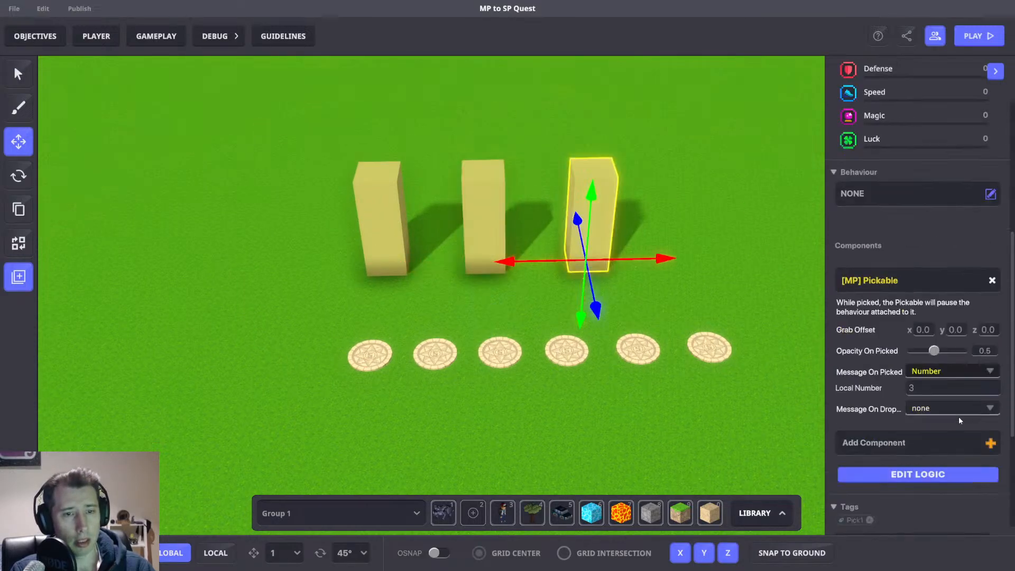
left_click(370, 197)
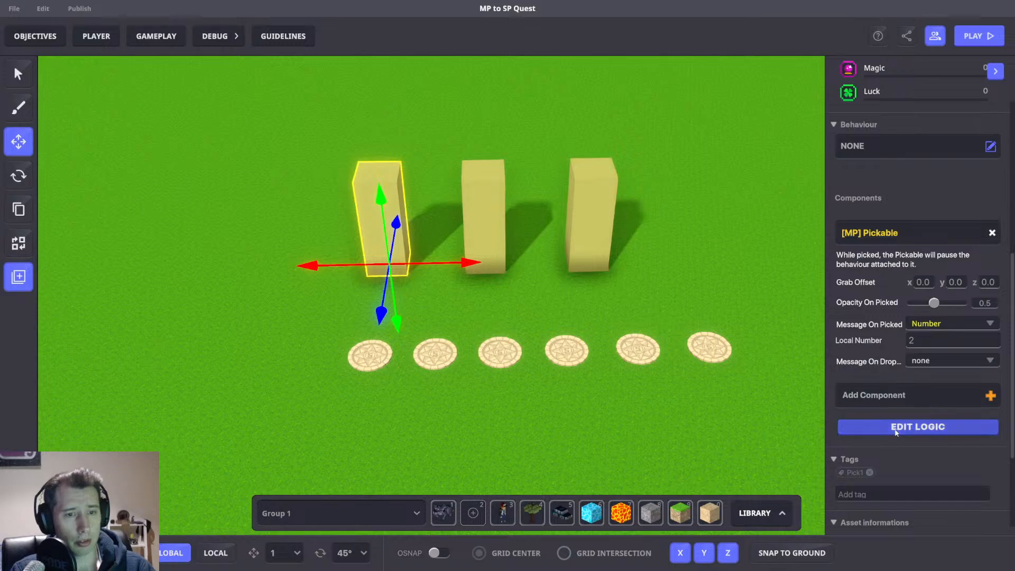
left_click(894, 432)
Move the three columns closer together above the row of spawn points.
key("a")
left_click_drag(515, 260, 429, 259)
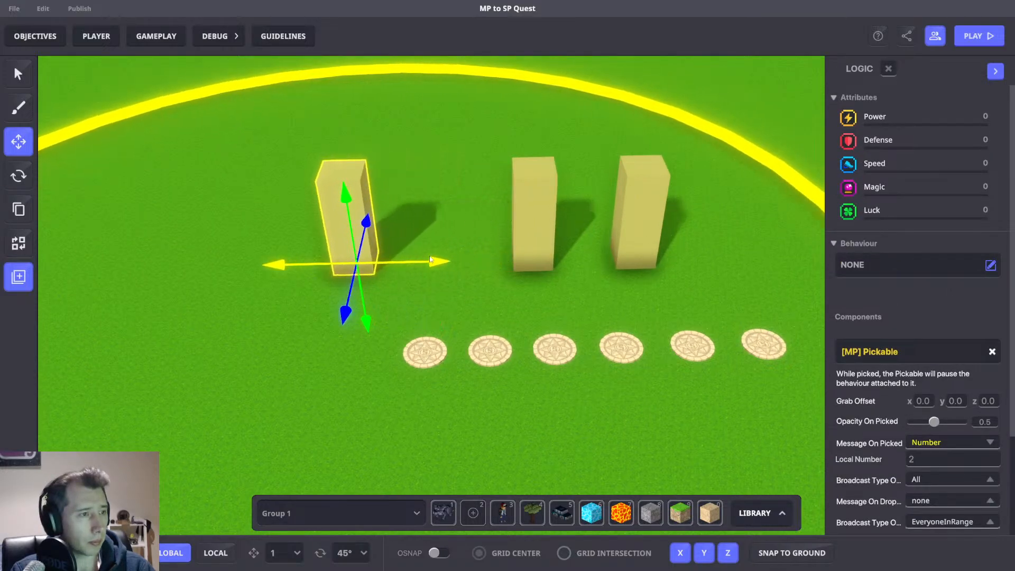
left_click(561, 237)
left_click(551, 238)
left_click_drag(596, 259, 510, 261)
left_click(637, 227)
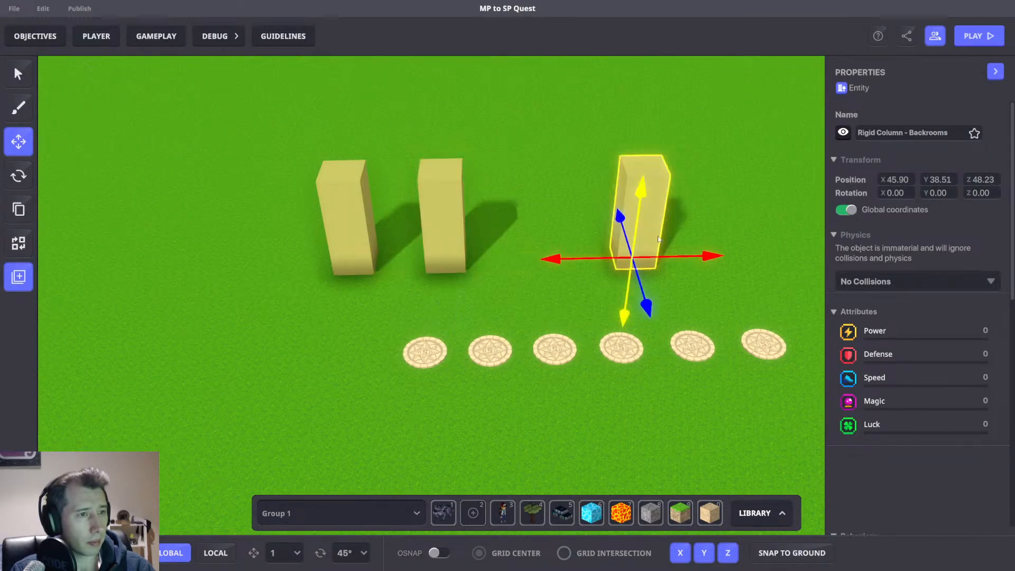
left_click_drag(684, 257, 580, 258)
Examine the layout of the columns relative to the spawn-point row.
left_click(346, 227)
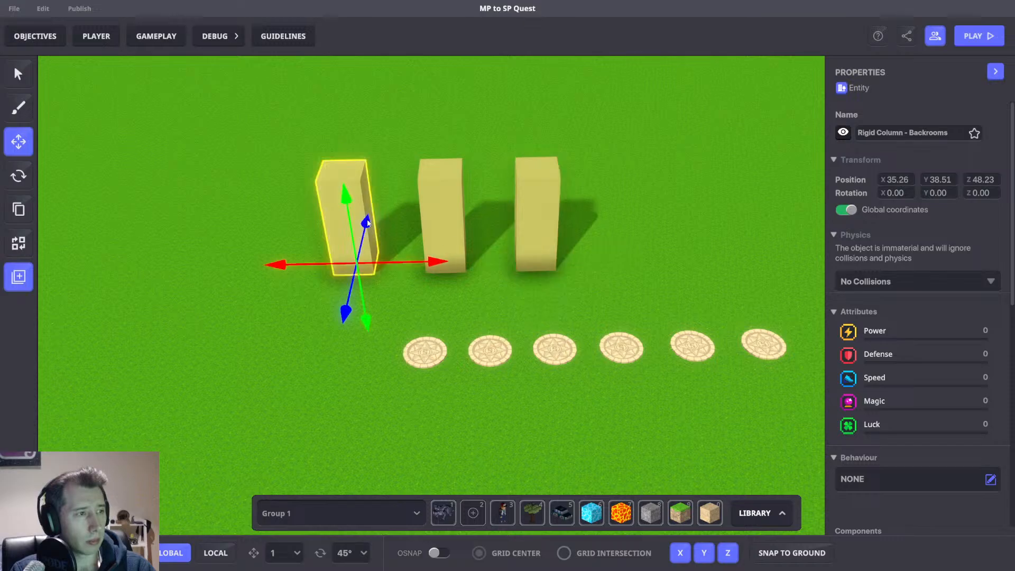
scroll(959, 398, "down", 5)
left_click(911, 353)
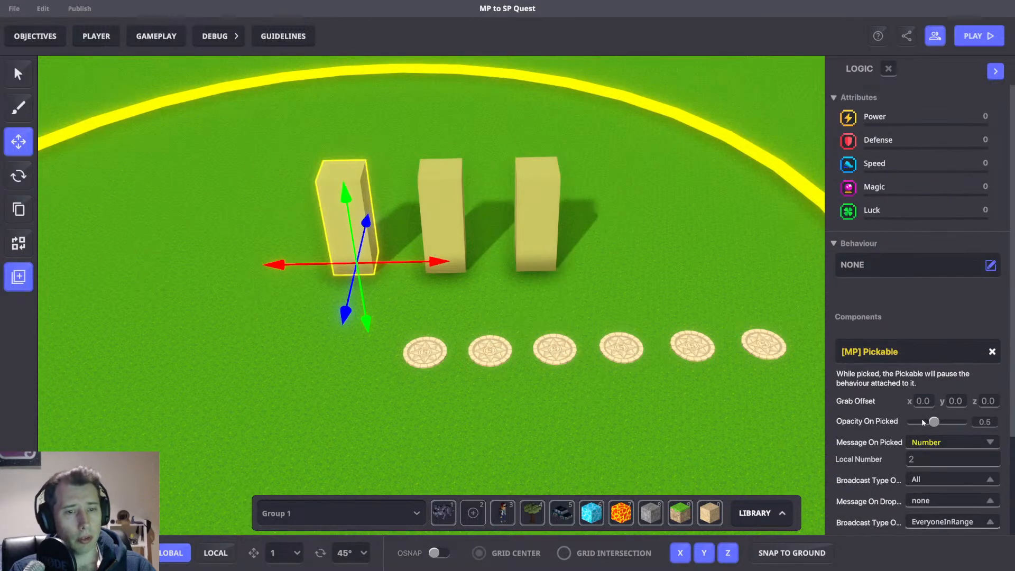
key("s")
key("a")
left_click(452, 288)
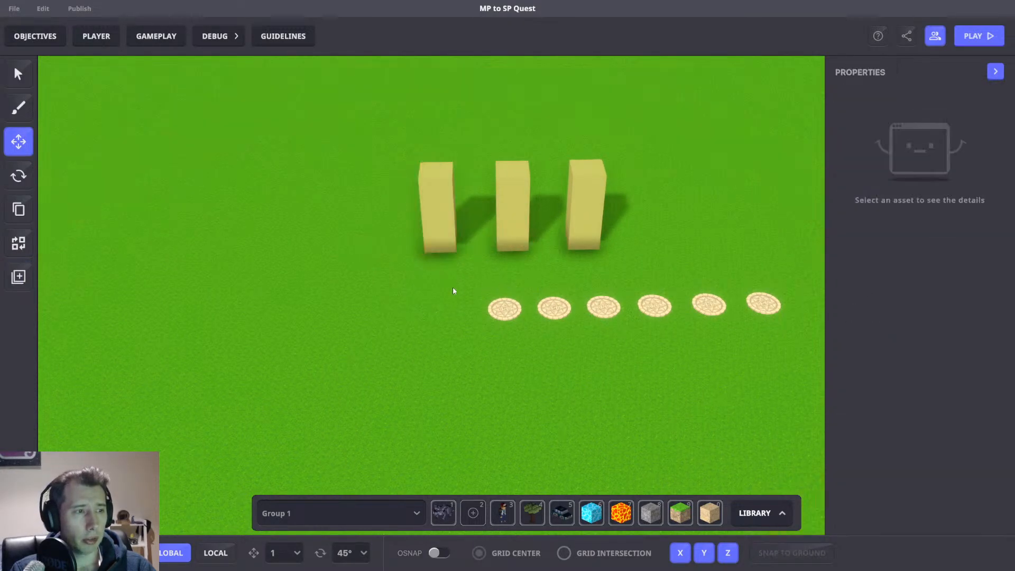
left_click_drag(452, 288, 739, 344)
left_click_drag(651, 358, 664, 409)
left_click_drag(736, 351, 659, 353)
left_click(540, 252)
left_click(449, 213)
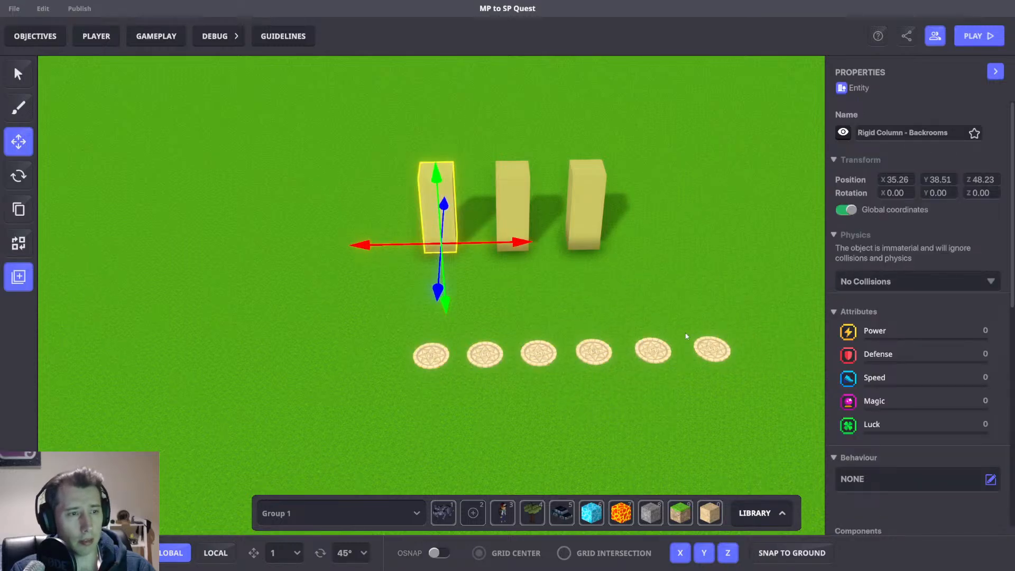
Nudge the rightmost spawn point slightly left to even the row, then select the second spawn point.
left_click_drag(736, 370, 712, 349)
left_click(746, 290)
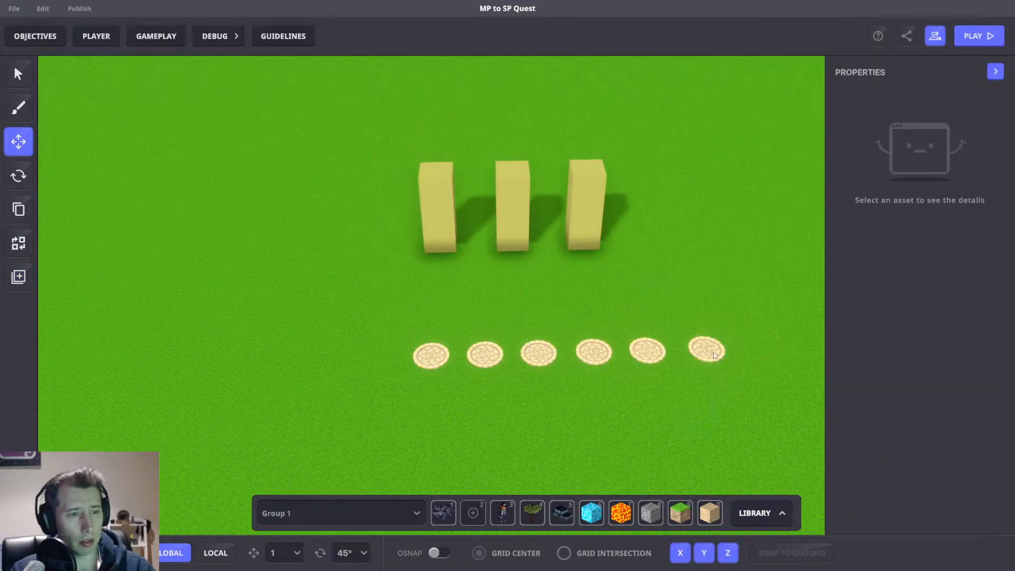
left_click(707, 350)
left_click(701, 257)
left_click(485, 354)
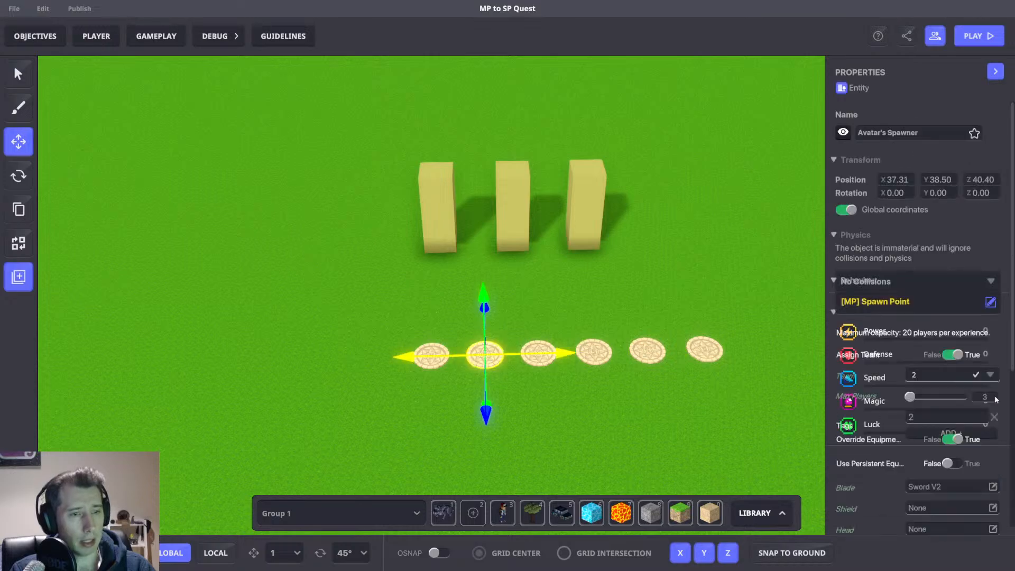
Set the second spawn point's Play Sound feature broadcast tag to Pick2.
scroll(903, 415, "down", 8)
scroll(667, 299, "up", 5)
key("d")
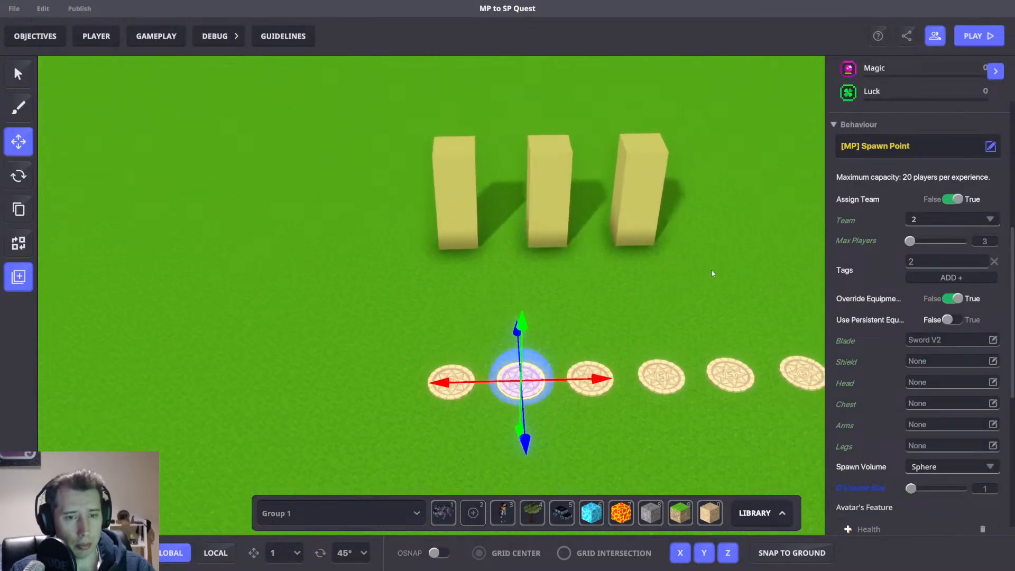
key("s")
scroll(925, 301, "down", 5)
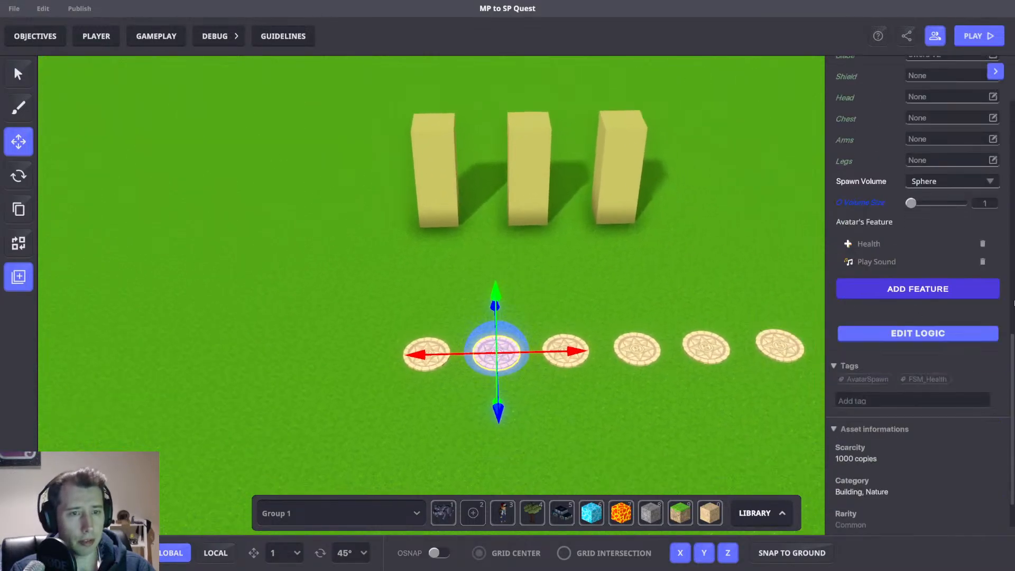
left_click(880, 265)
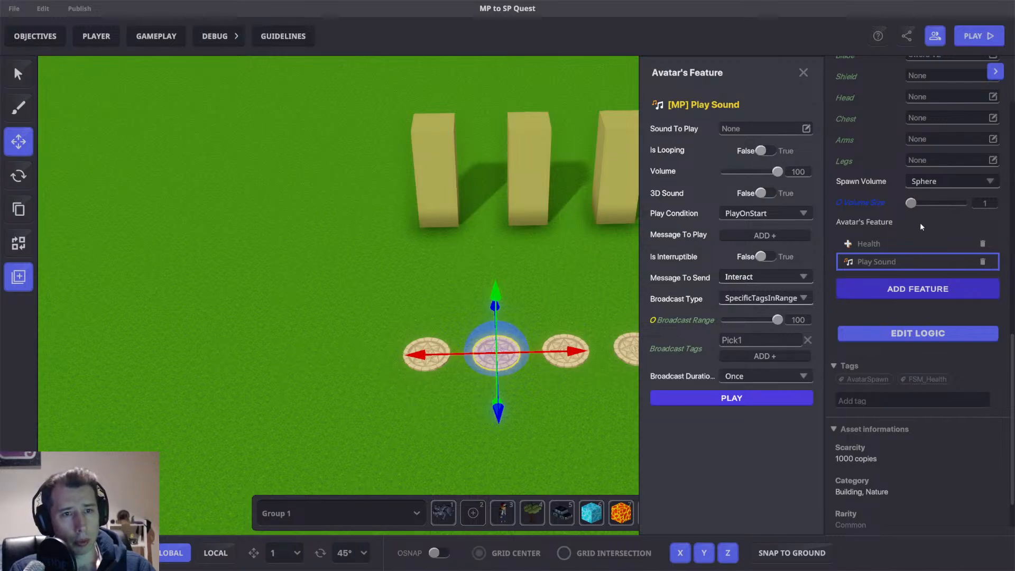
left_click(803, 74)
scroll(948, 156, "down", 5)
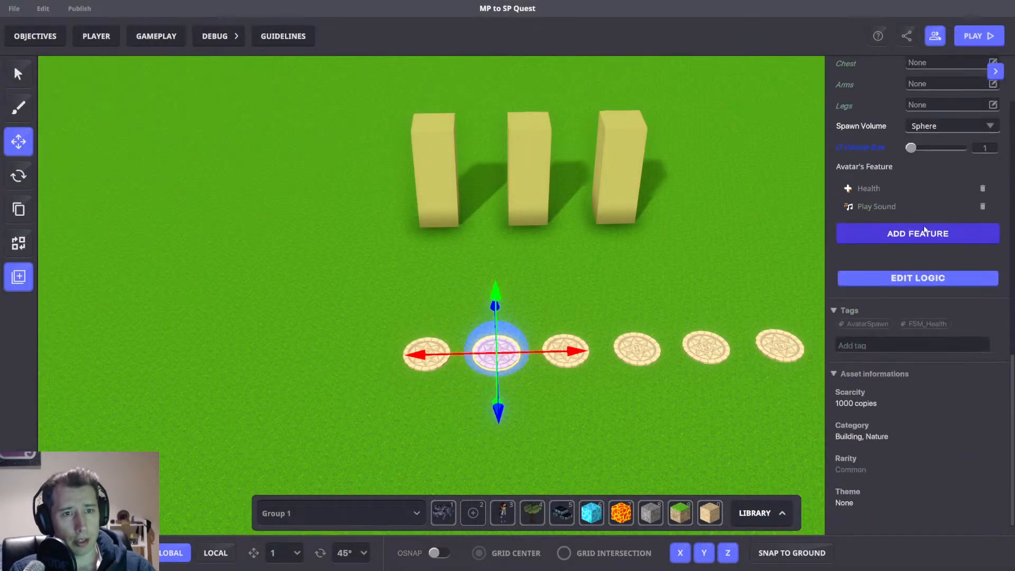
left_click(877, 206)
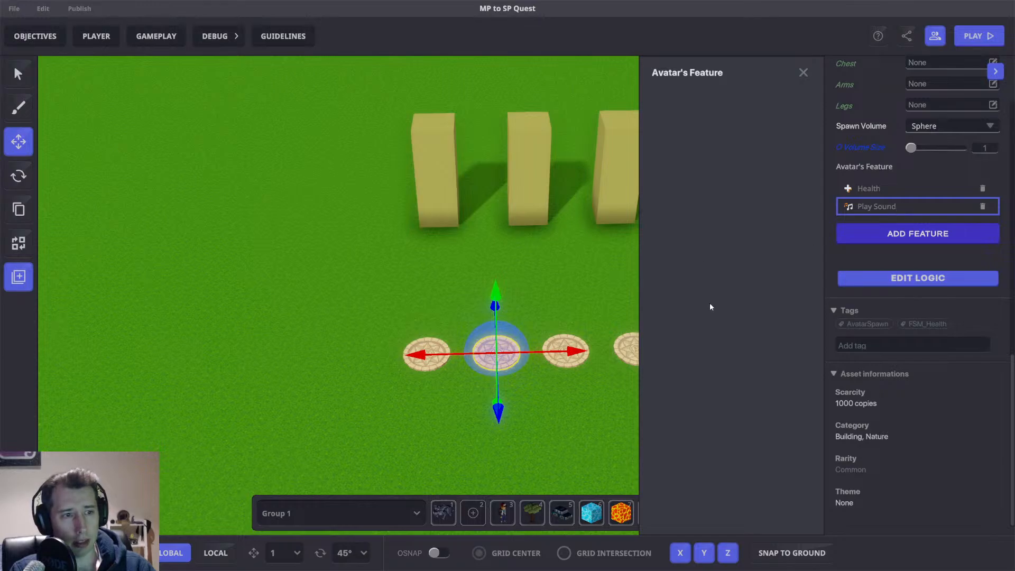
type("2")
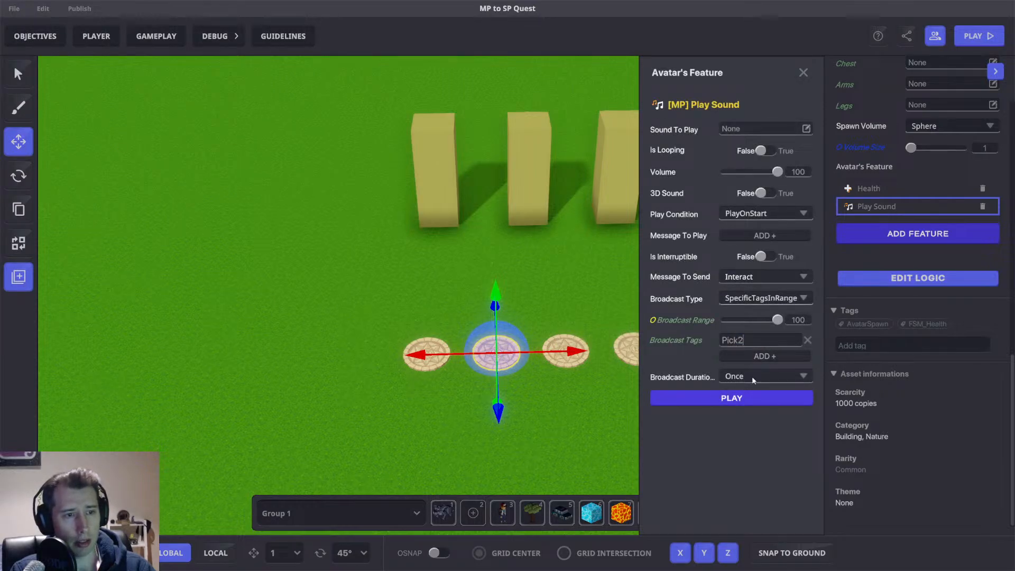
left_click(804, 74)
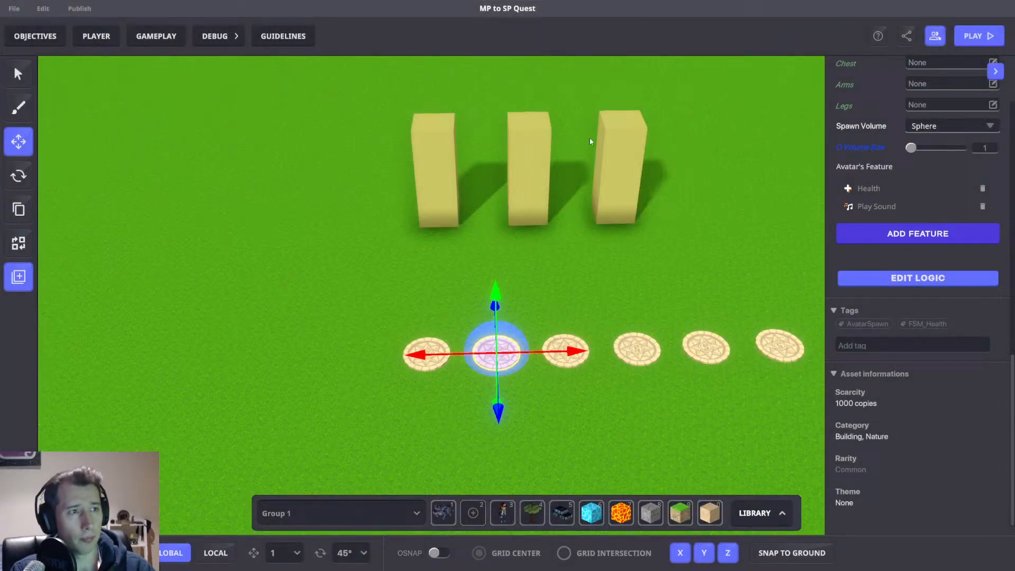
Check the columns' local numbers and move the right column closer to the middle one.
left_click(528, 144)
left_click_drag(584, 207, 406, 220)
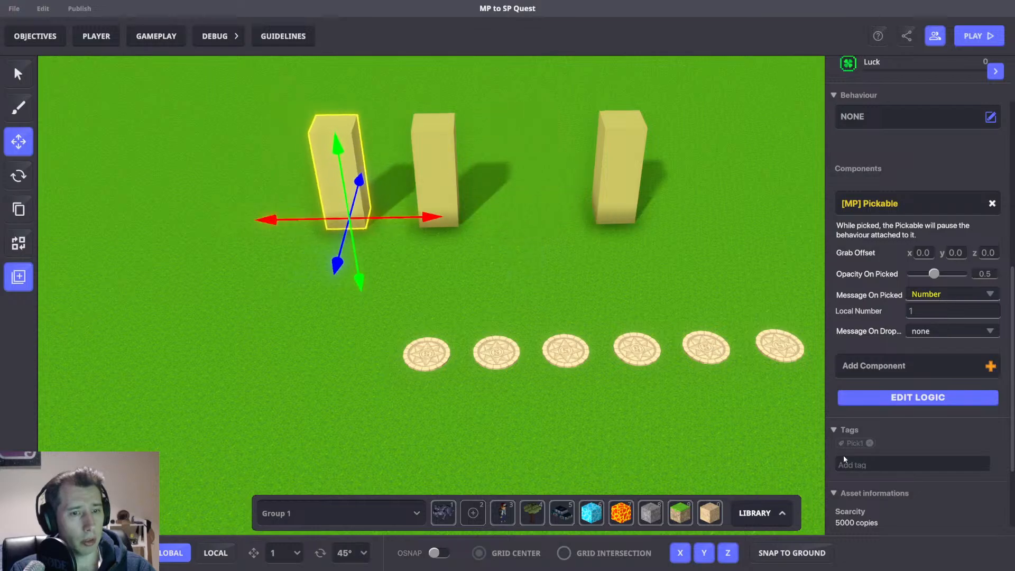
left_click(429, 173)
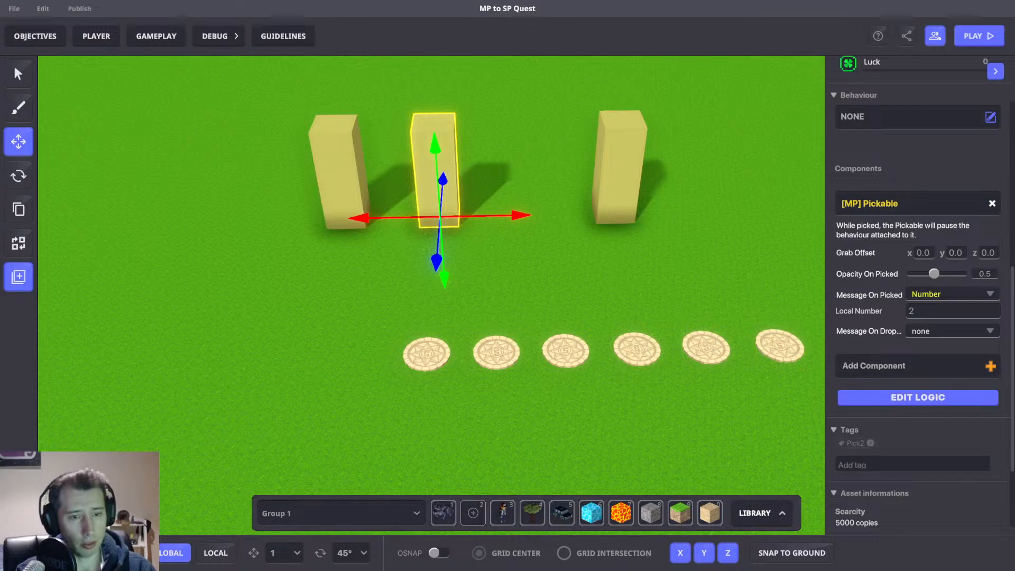
left_click(631, 155)
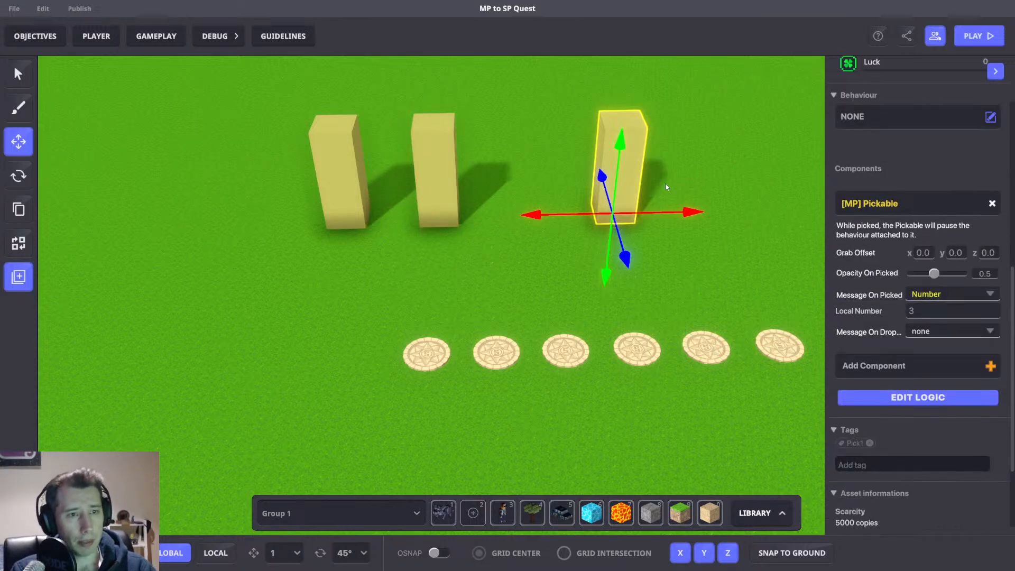
left_click_drag(671, 214, 578, 222)
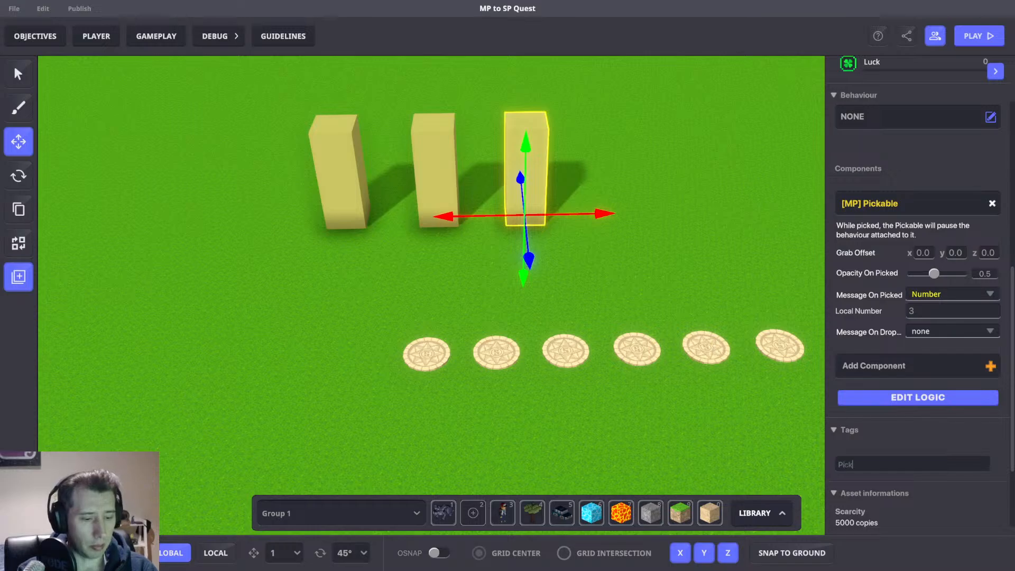
Set the third spawn point's Play Sound feature broadcast tag to Pick3.
left_click(583, 353)
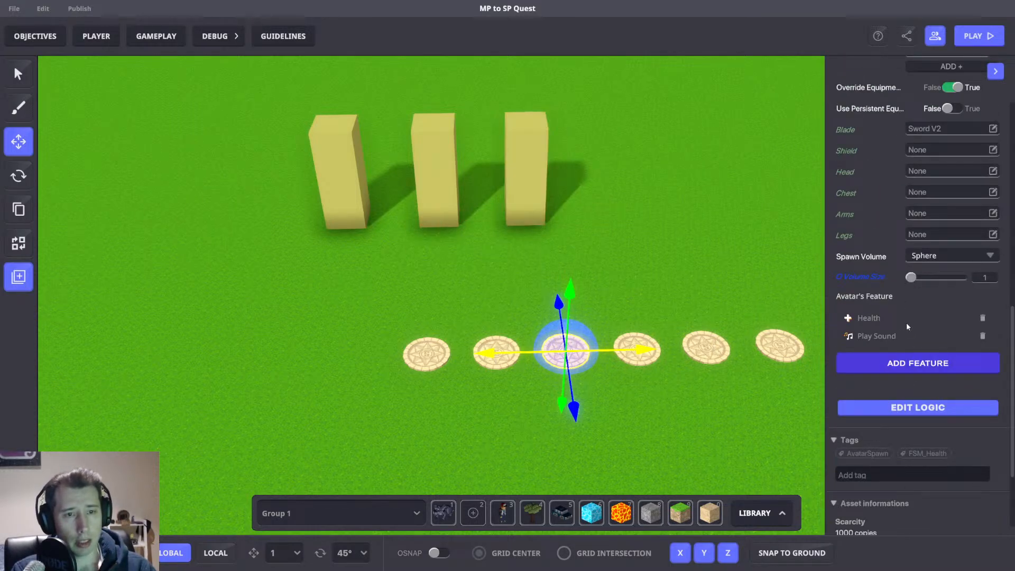
left_click(886, 336)
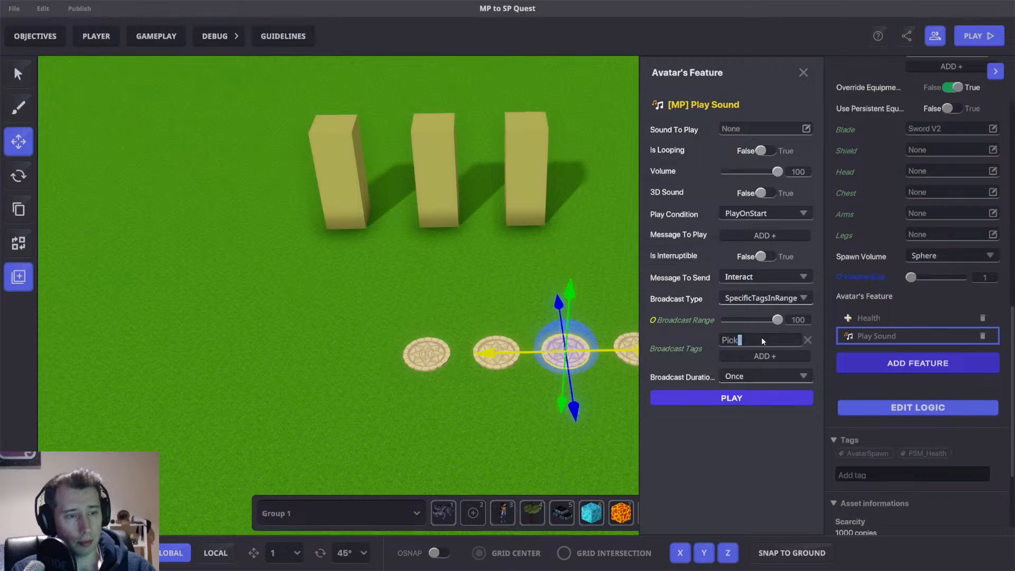
type("3")
left_click(803, 73)
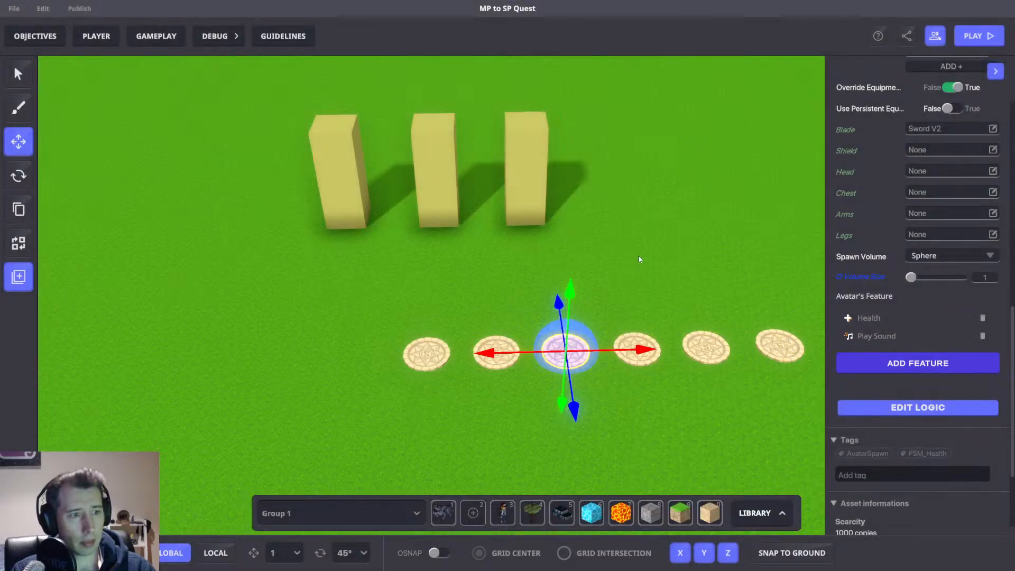
Delete the three extra spawn points at the right end of the row.
left_click_drag(739, 271, 542, 379)
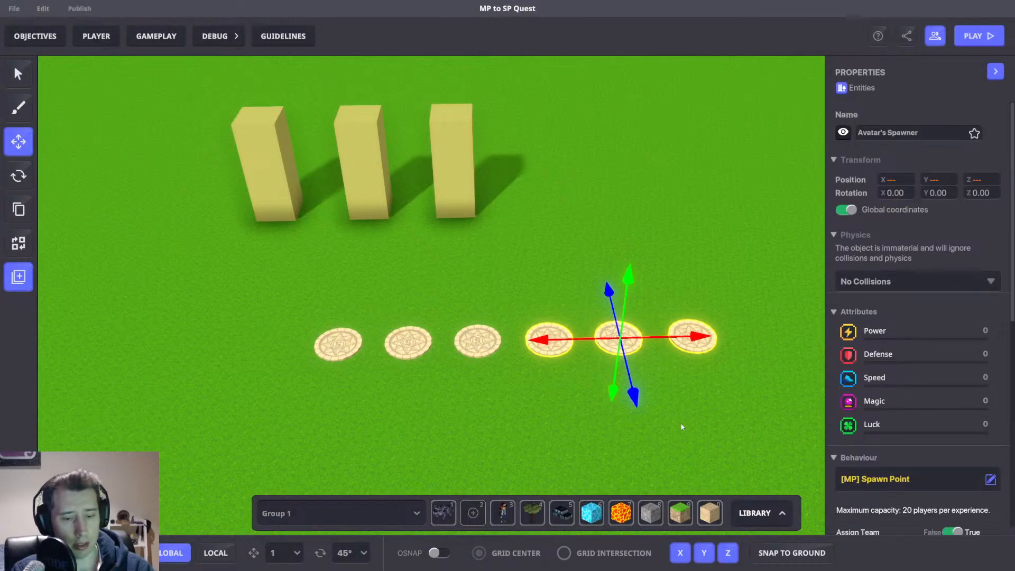
key("Delete")
Shift the three columns together to line up above the remaining spawn points.
left_click_drag(266, 82, 599, 276)
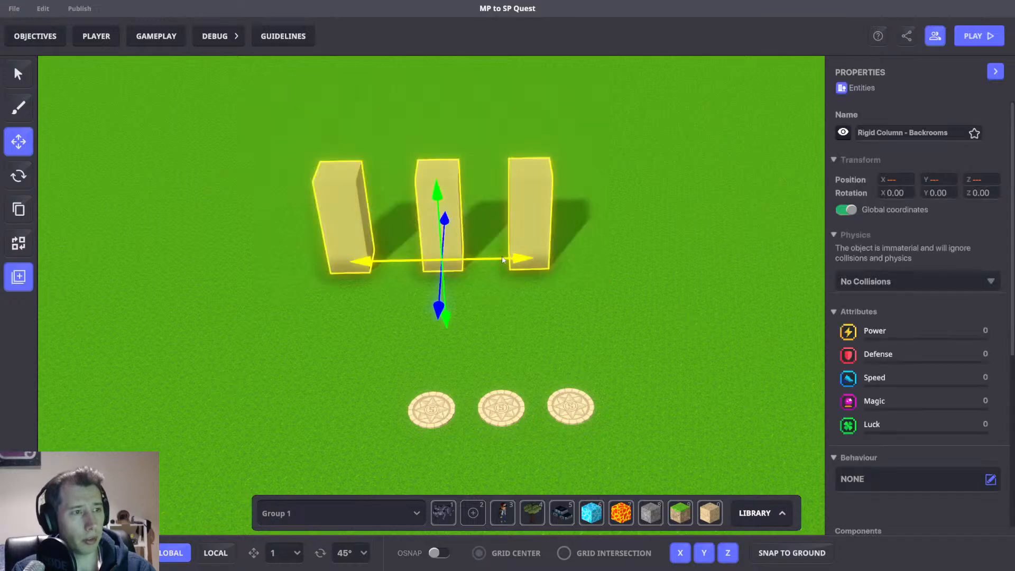
left_click_drag(522, 259, 584, 259)
left_click(617, 306)
Spread the three remaining spawn points beneath the columns, moving the right one further right.
left_click_drag(467, 372, 654, 405)
left_click(568, 355)
left_click(579, 406)
left_click(681, 370)
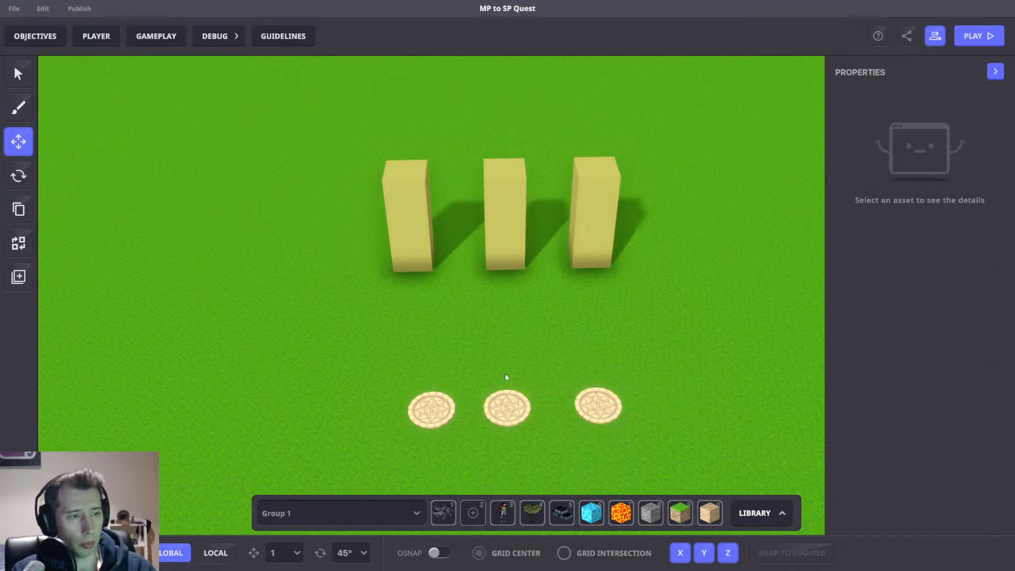
left_click_drag(472, 381, 617, 429)
left_click(657, 347)
left_click_drag(639, 406, 670, 407)
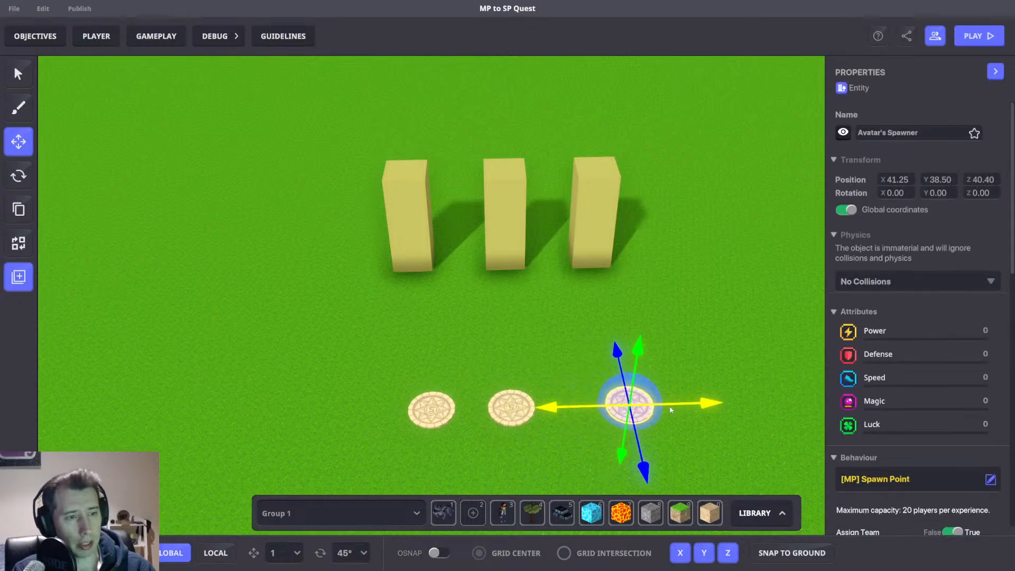
Even the column spacing by nudging the left column left and the right column outward.
left_click(674, 372)
left_click_drag(463, 440, 462, 439)
left_click_drag(317, 410, 282, 410)
left_click(636, 275)
left_click(607, 224)
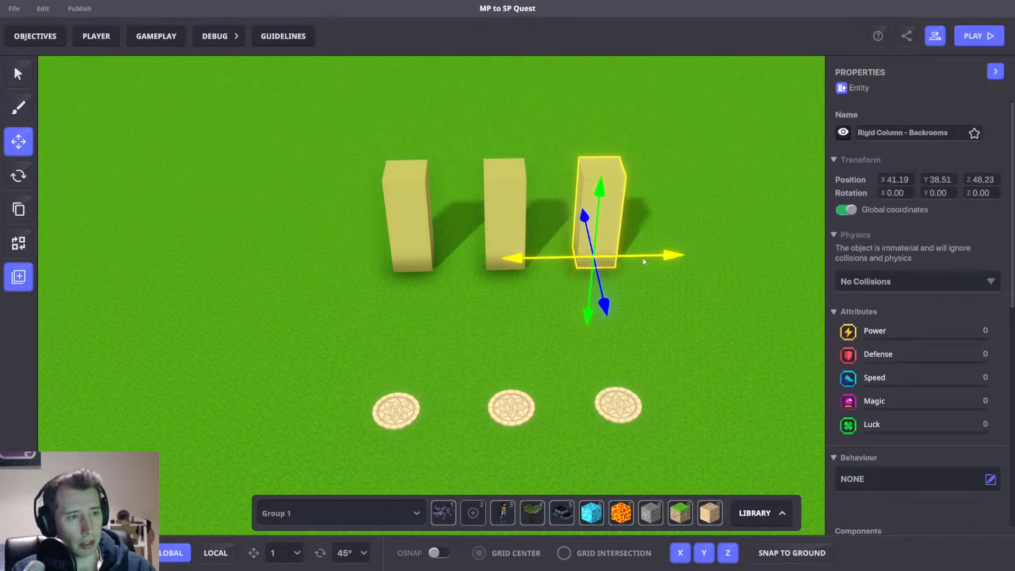
left_click(417, 226)
left_click_drag(471, 260, 456, 259)
left_click(593, 228)
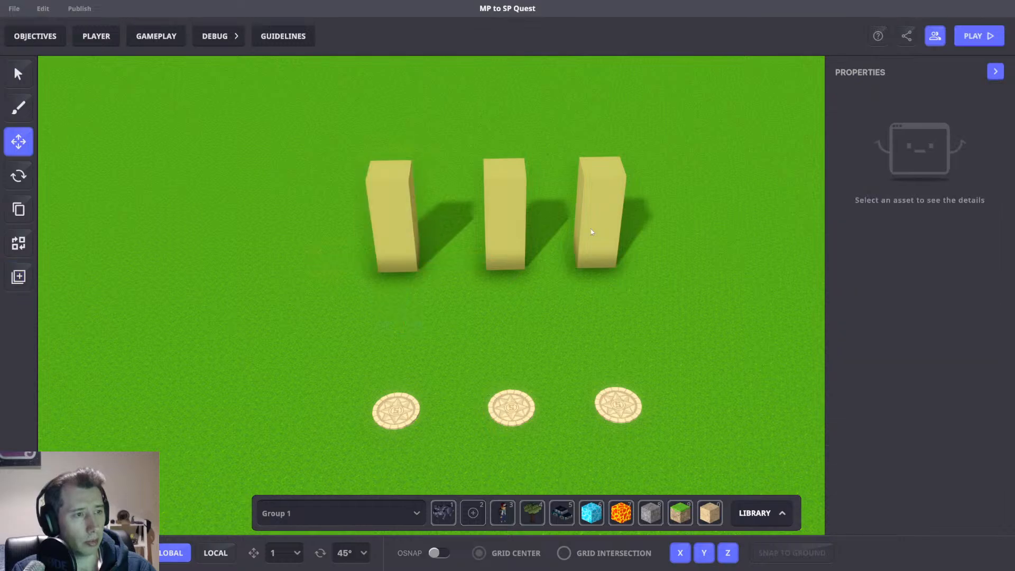
left_click_drag(634, 257, 668, 225)
left_click(548, 273)
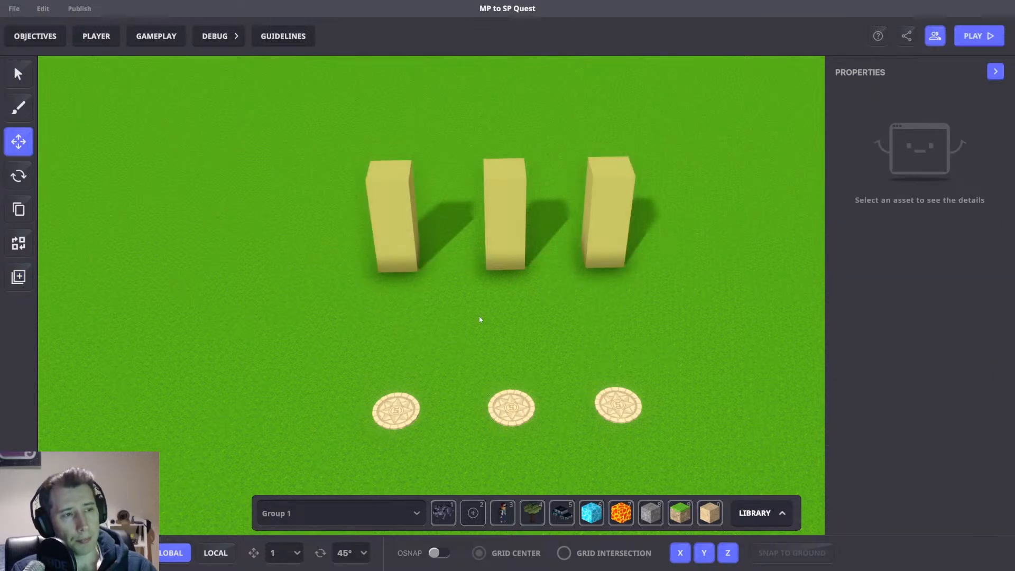
Move the left spawn point slightly left beneath its column.
left_click(384, 422)
scroll(944, 395, "down", 5)
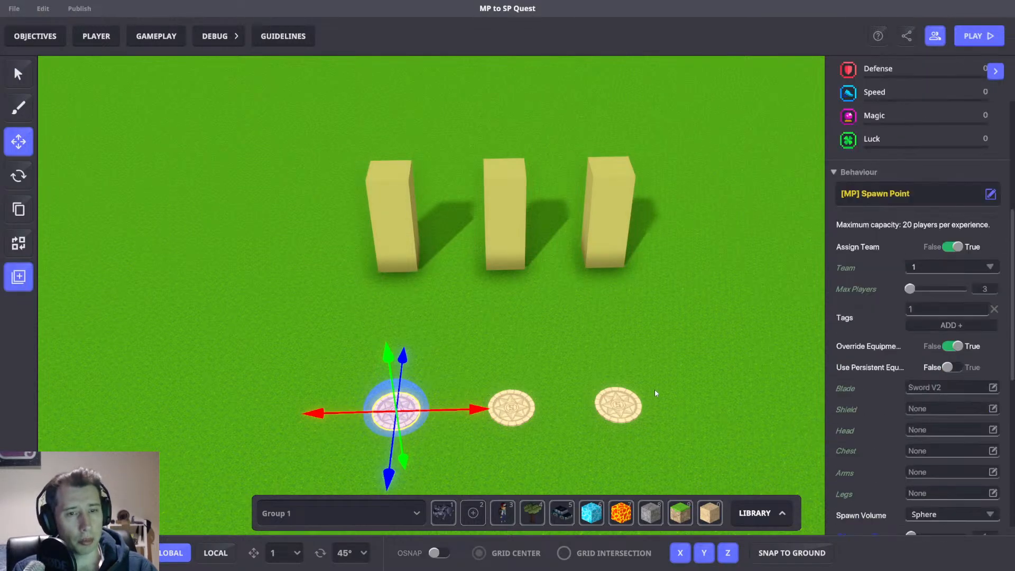
right_click_drag(654, 389, 447, 422)
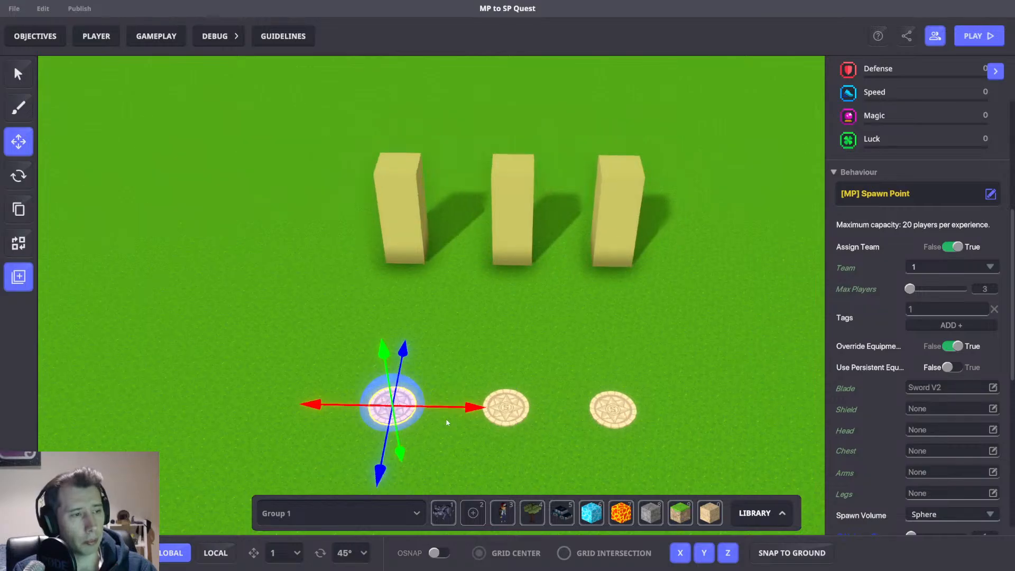
left_click_drag(453, 414, 462, 405)
left_click(406, 402)
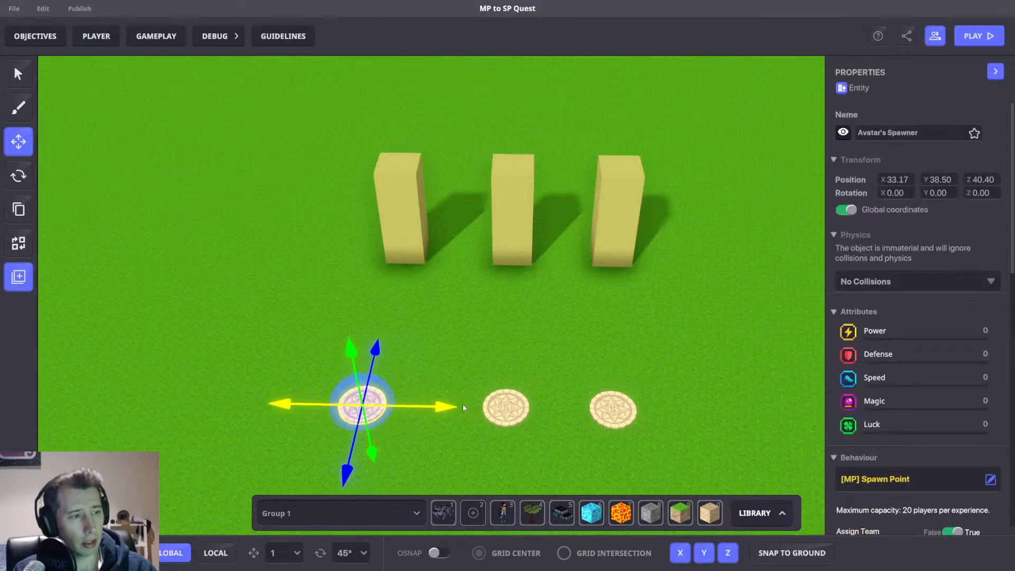
Review the left spawn point's team and tag settings.
left_click(414, 225)
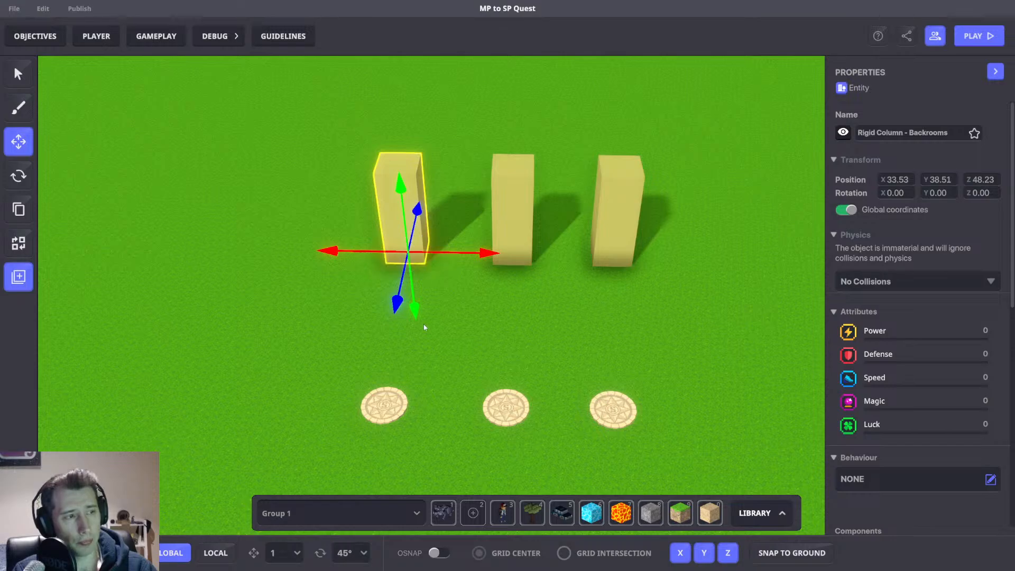
left_click_drag(423, 325, 520, 310)
left_click(579, 322)
left_click(485, 406)
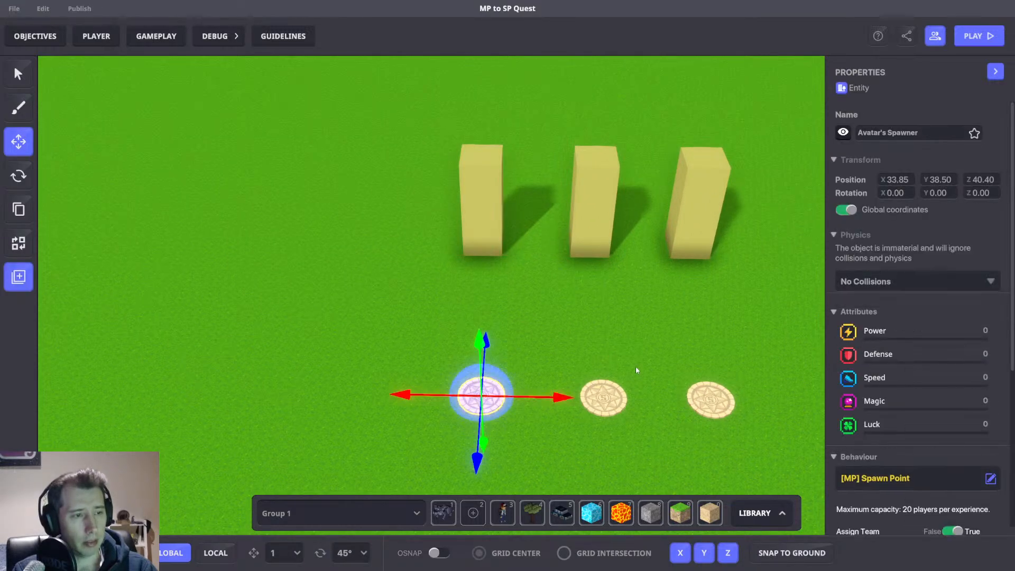
scroll(915, 374, "down", 5)
scroll(930, 365, "down", 3)
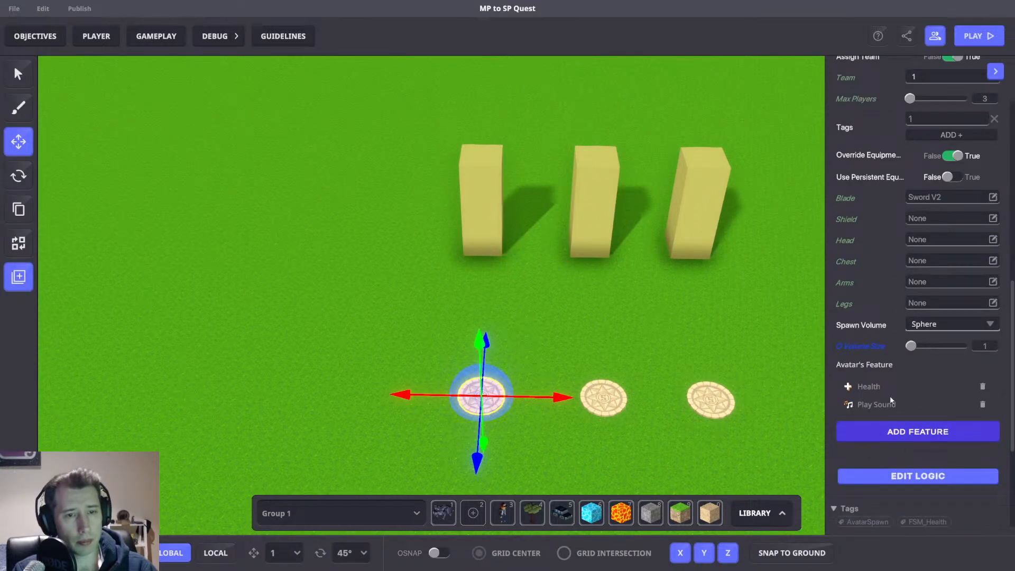
scroll(886, 406, "up", 3)
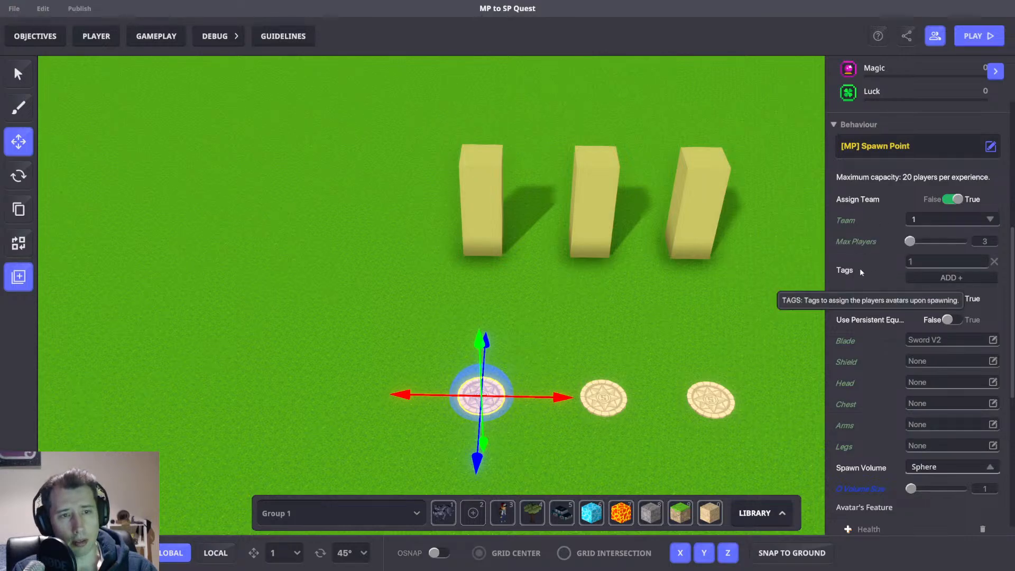
middle_click_drag(644, 287, 686, 283)
key("Escape")
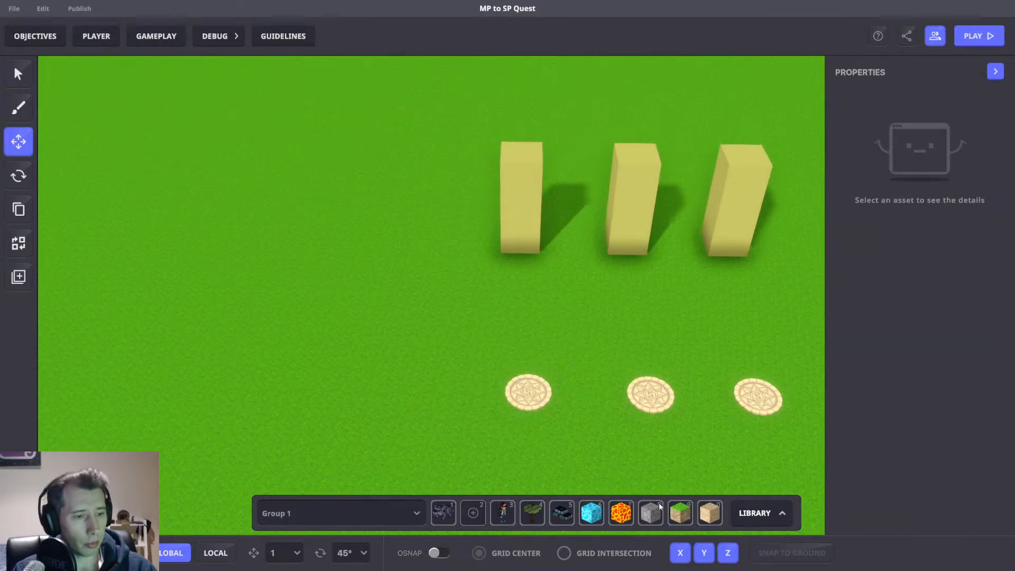
Place a NumPad Switch from the library just above the left spawn point.
key("Tab")
type("nump")
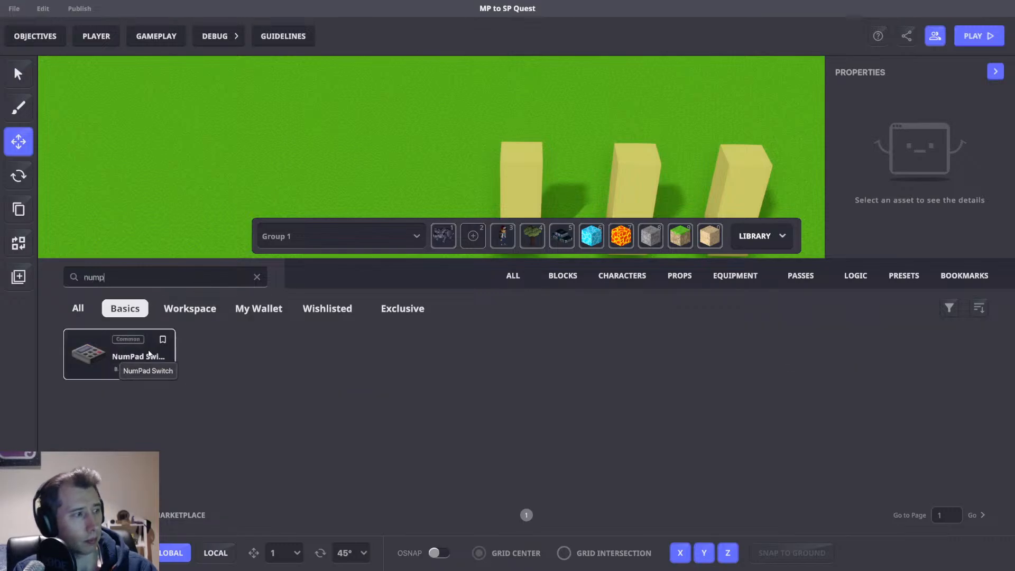
left_click(132, 353)
key("Tab")
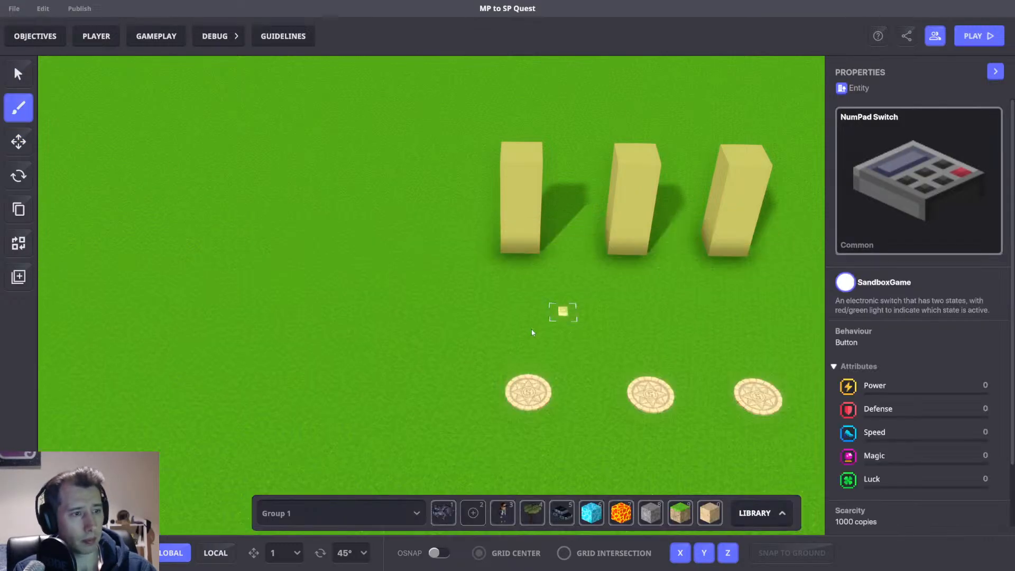
key("t")
left_click(531, 338)
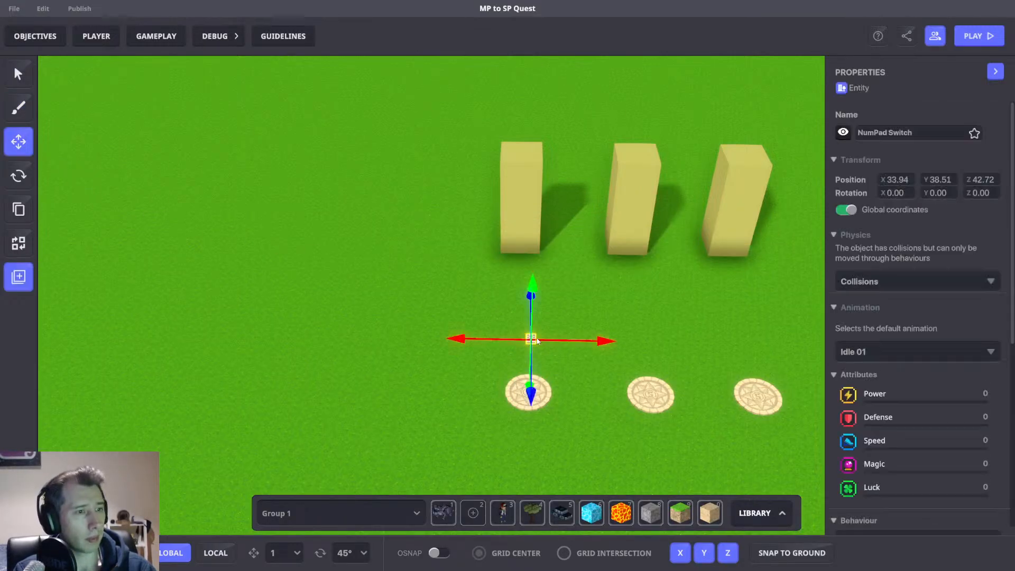
Add an [MP] Speaker component to the NumPad Switch.
scroll(960, 302, "down", 5)
left_click(991, 343)
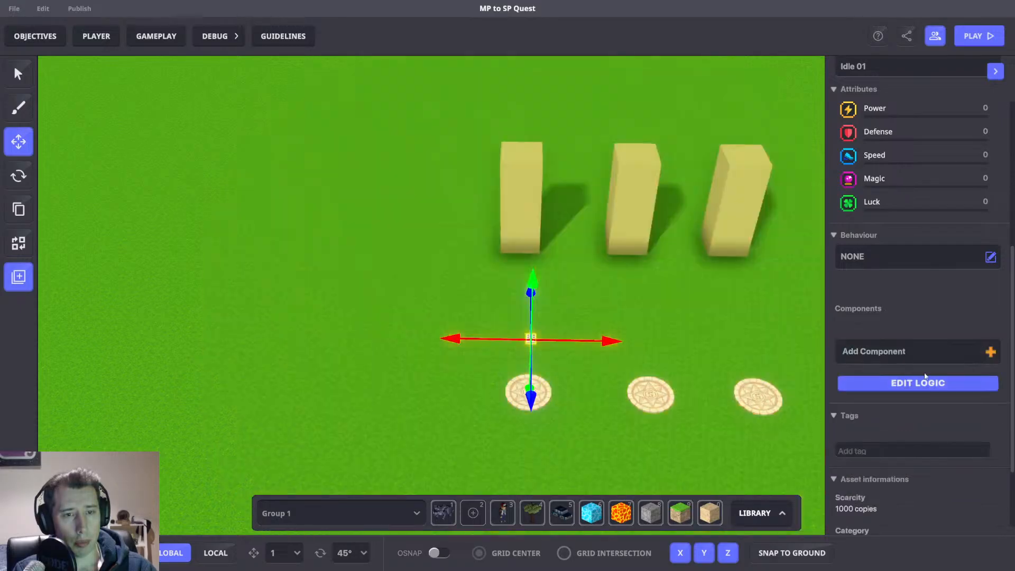
left_click(986, 351)
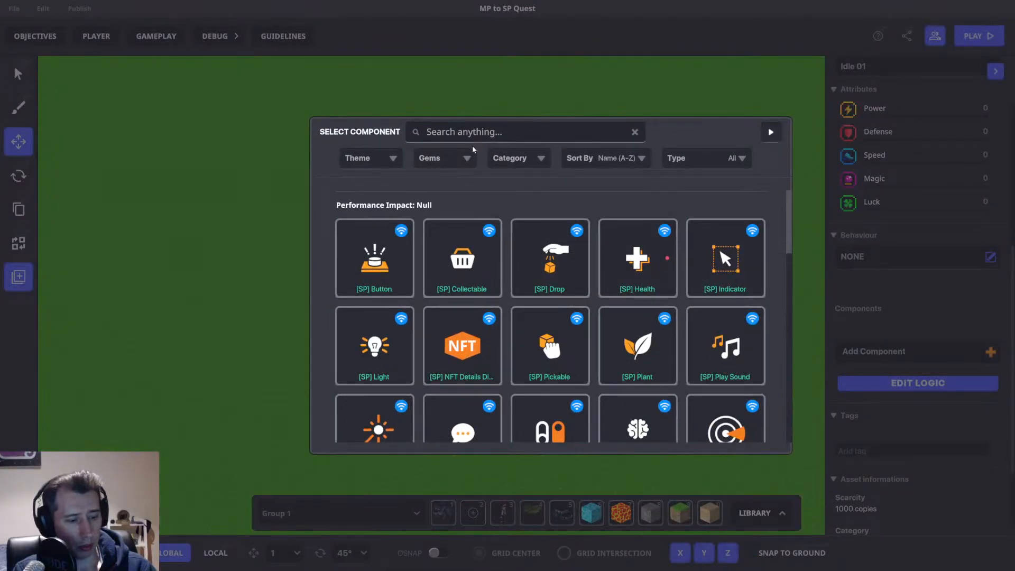
type("vol")
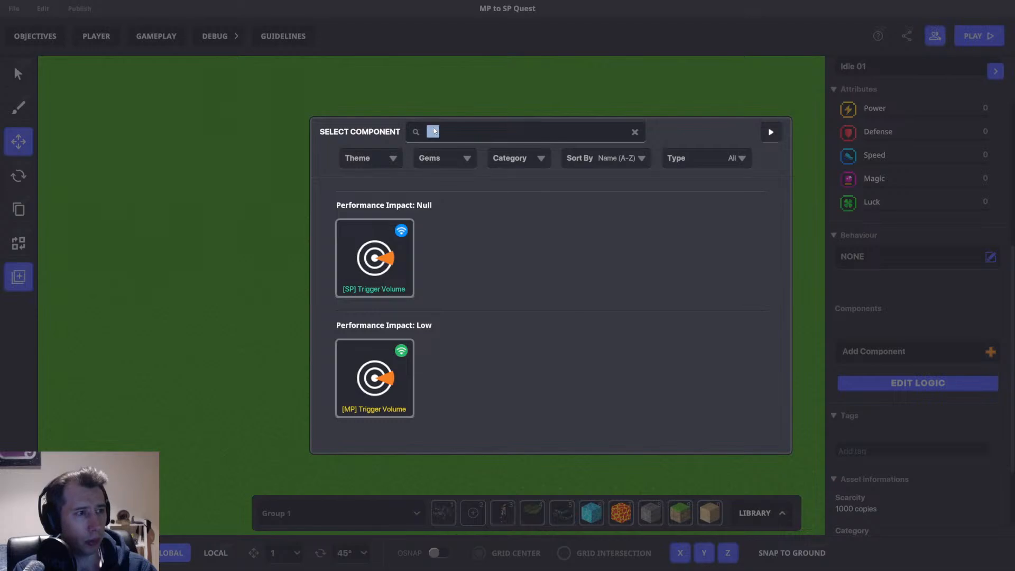
type("spea")
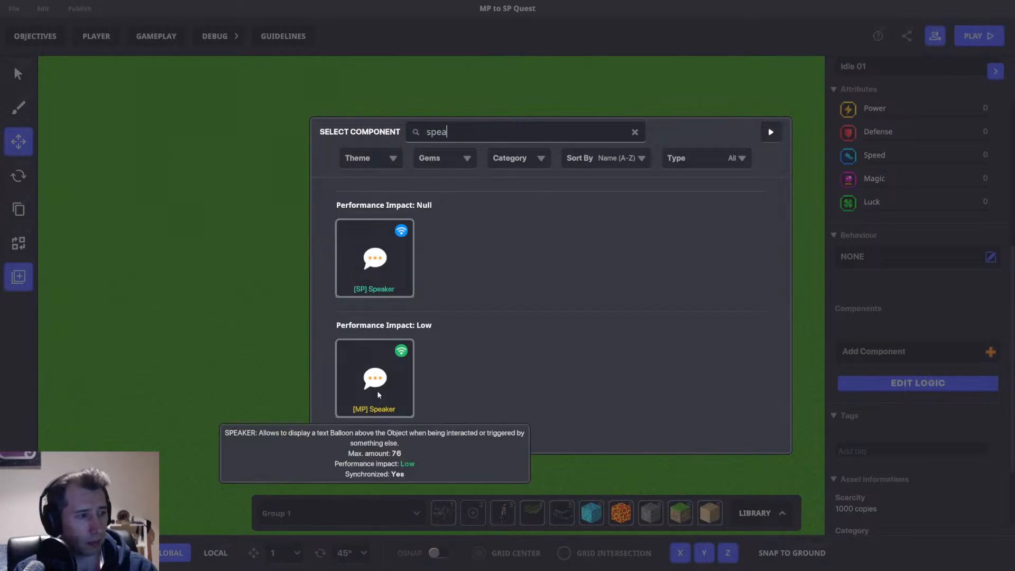
left_click(374, 377)
Set the speaker to detect entities with SpecificTagsInRange and include the tag 1.
scroll(930, 362, "down", 2)
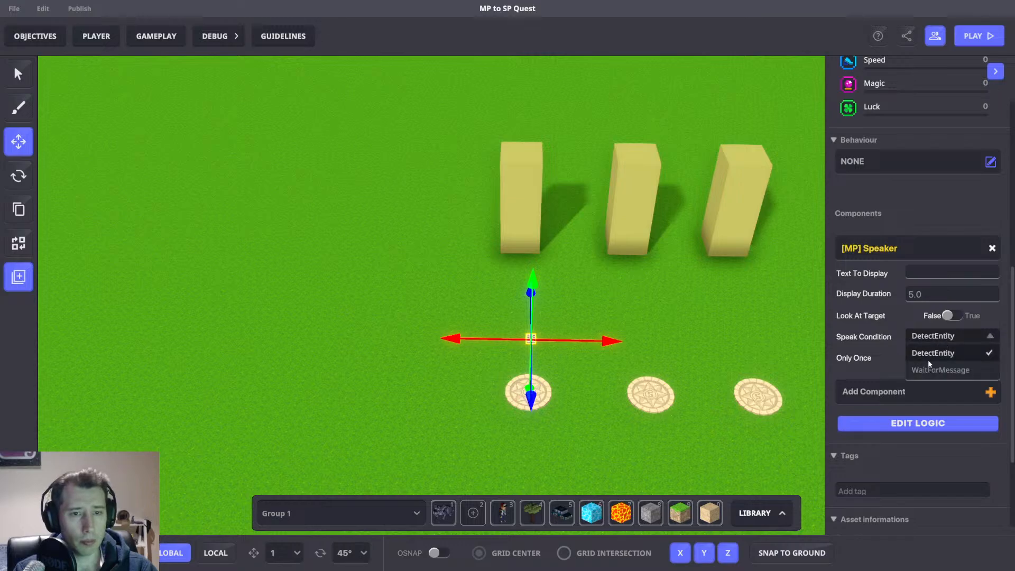
left_click(896, 340)
left_click(933, 426)
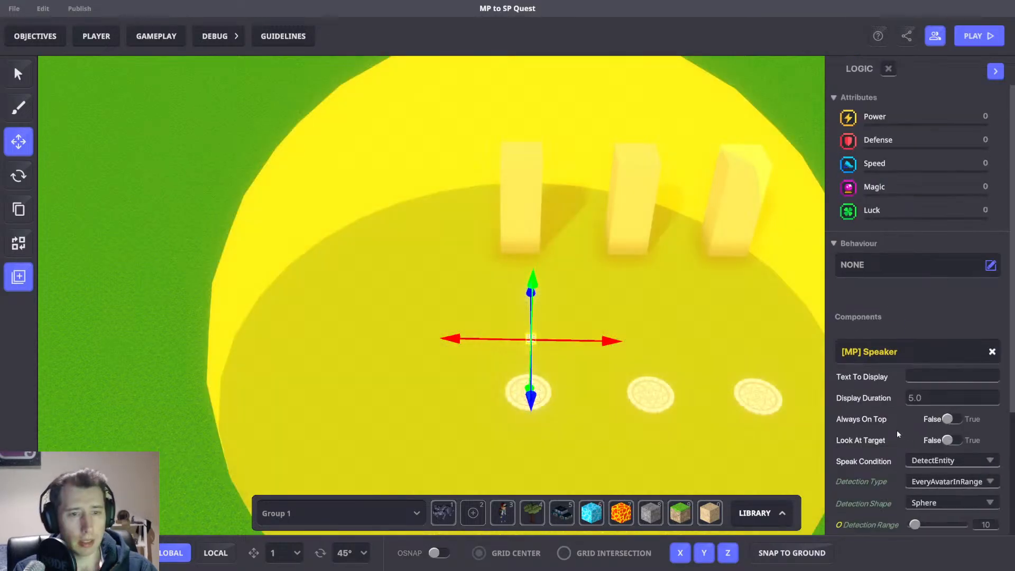
scroll(920, 401, "down", 3)
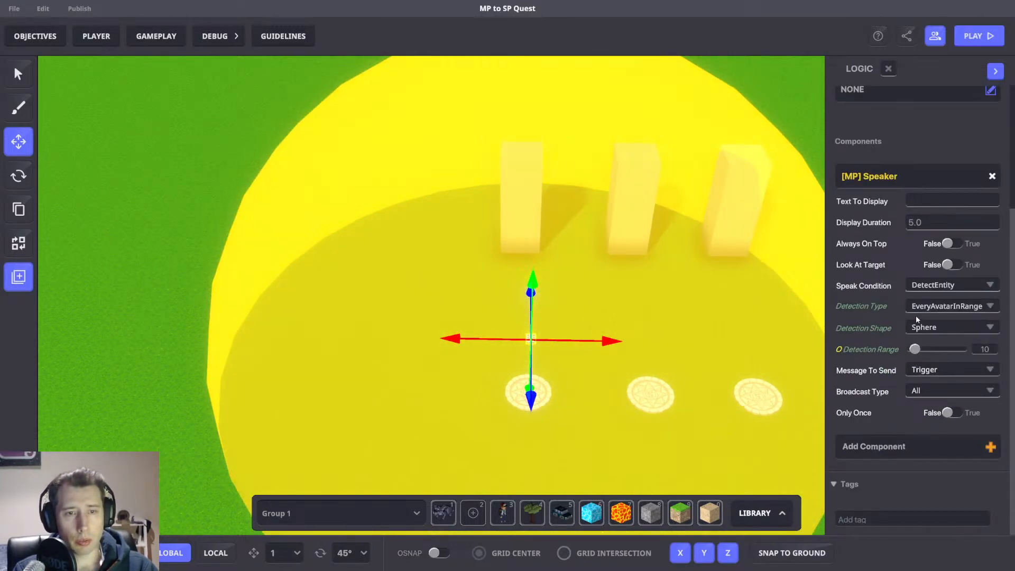
left_click(915, 312)
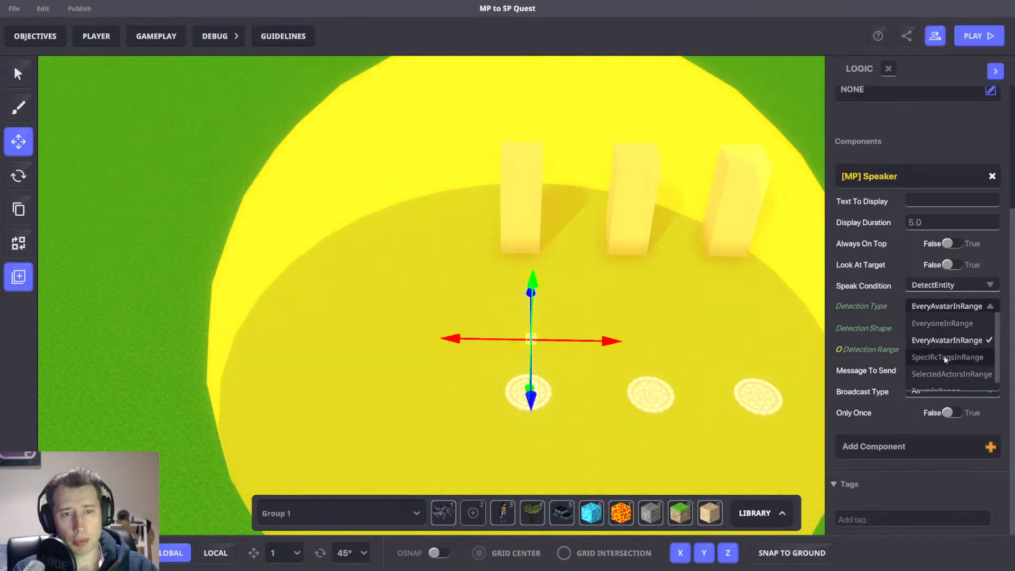
left_click(952, 354)
scroll(946, 335, "up", 1)
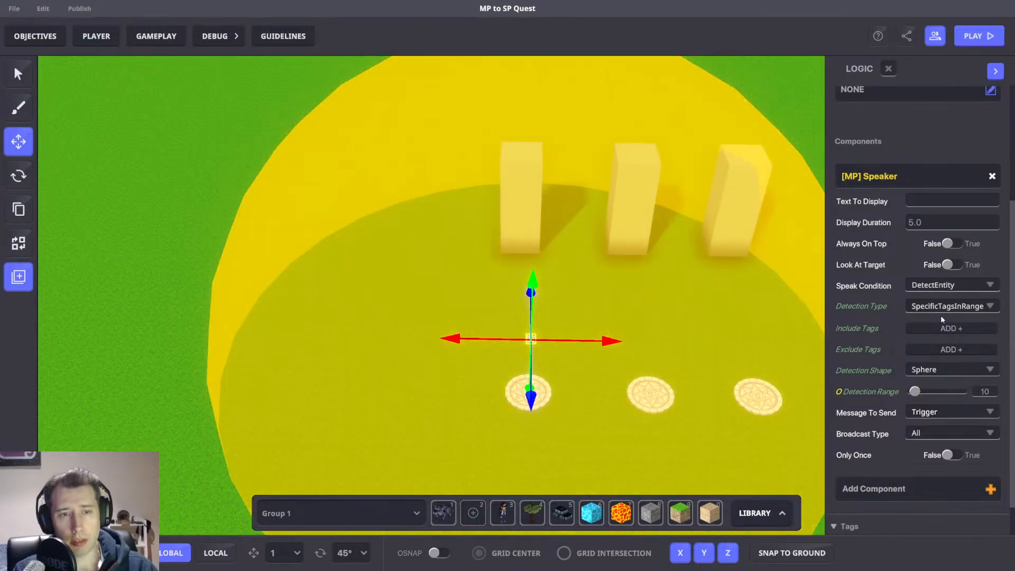
left_click(931, 326)
type("1")
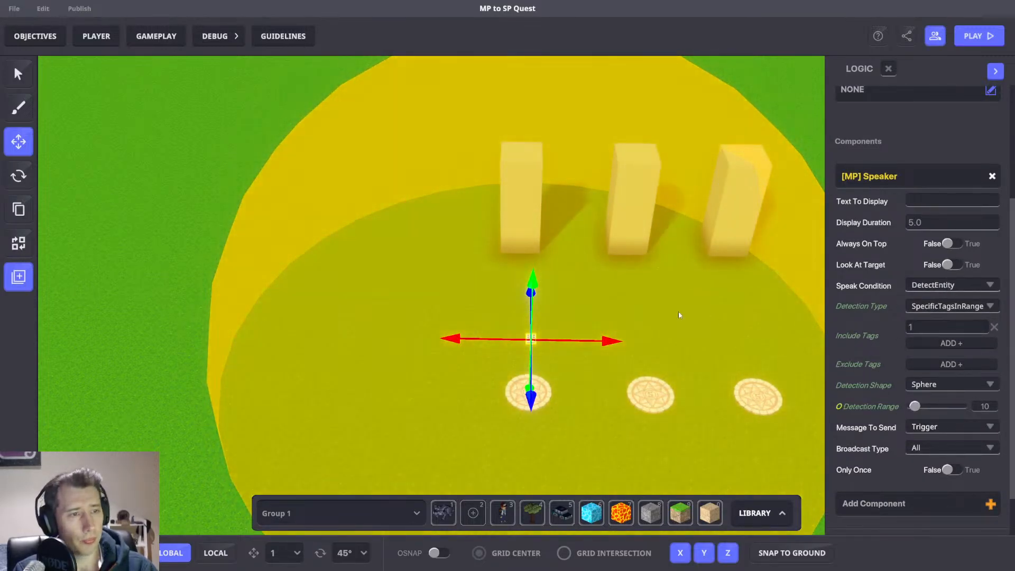
Set the speaker's message to send to Spawn.1.Pickable.
right_click_drag(679, 314, 623, 307)
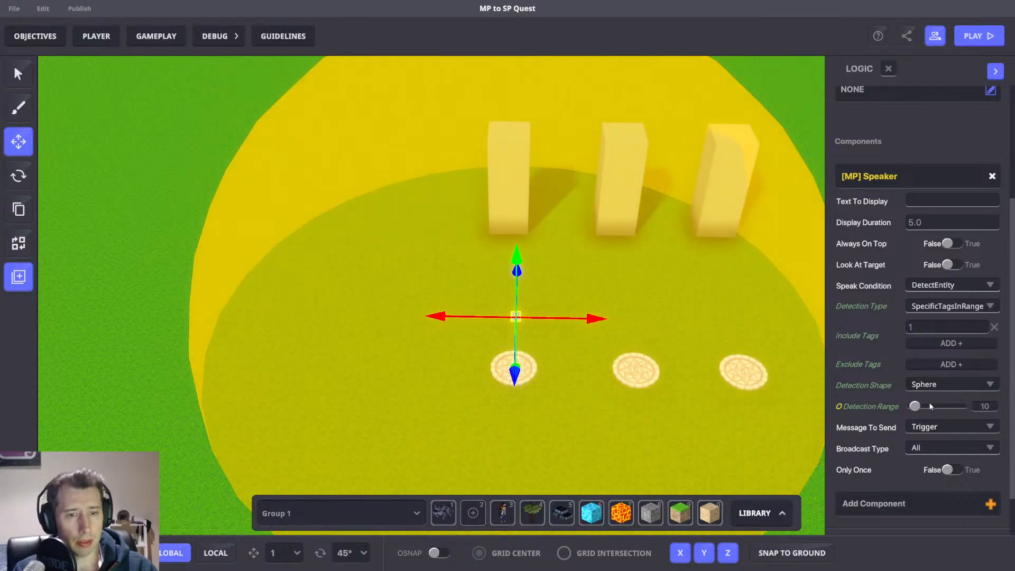
left_click(934, 426)
type("Spawn.1.")
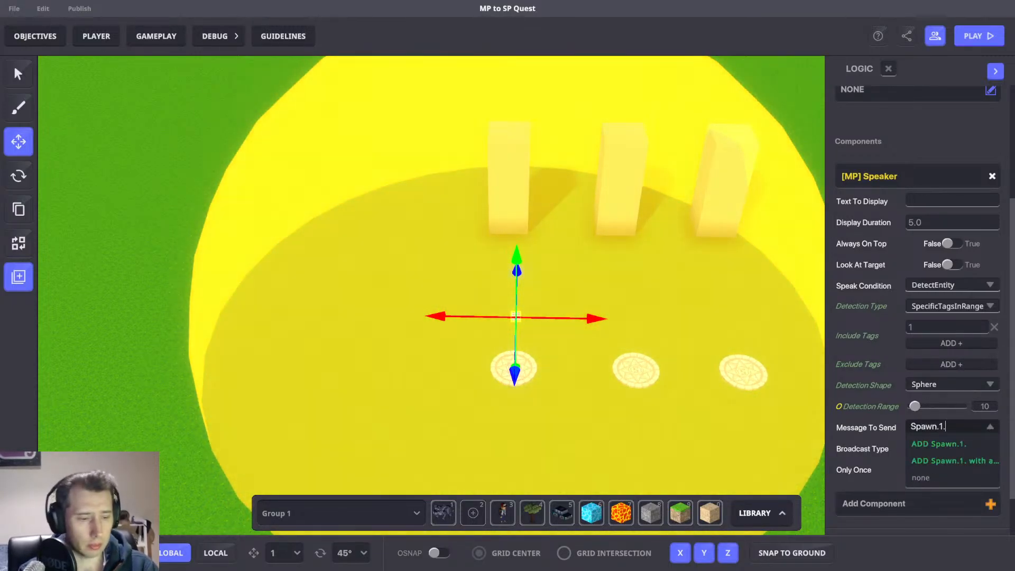
type("Pickable")
key("ctrl+a")
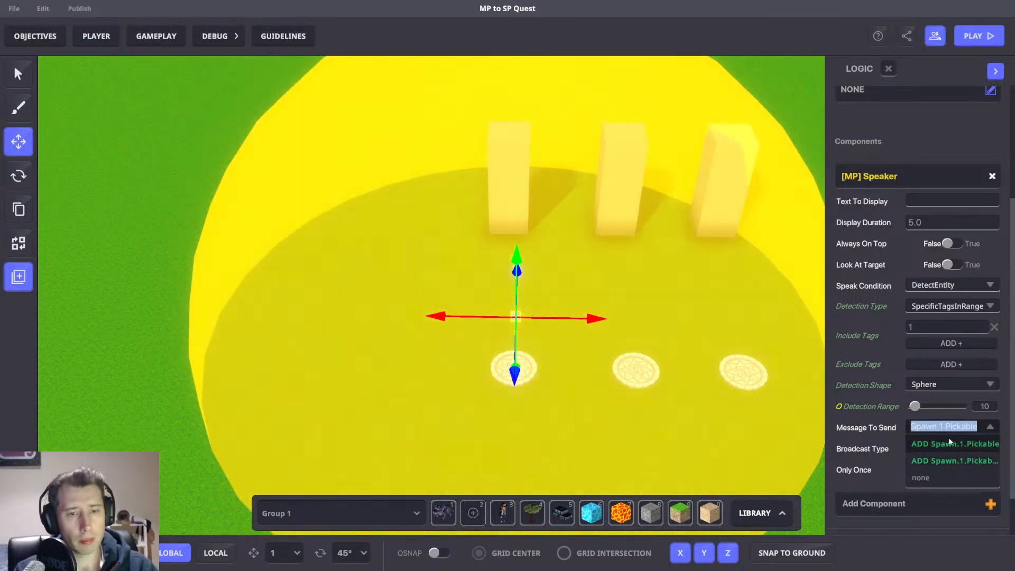
left_click(947, 443)
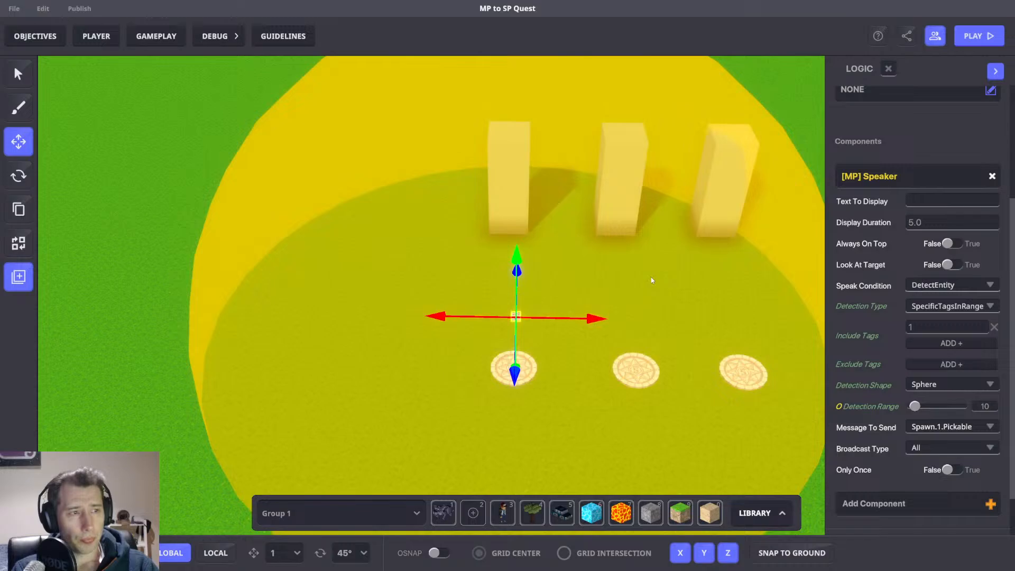
Assign the [MP] Asset Spawner behaviour to the NumPad Switch.
middle_click_drag(651, 280, 575, 215)
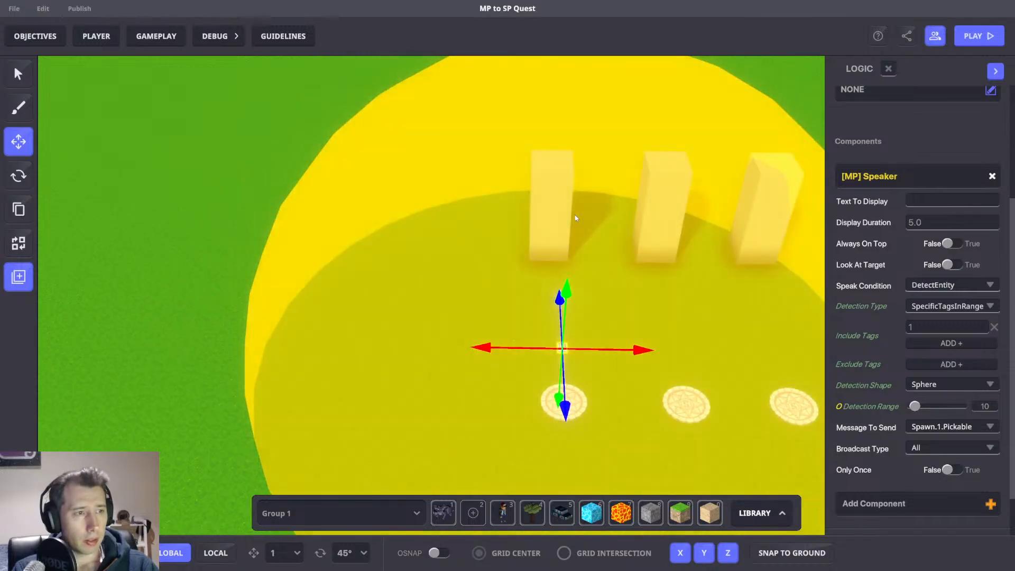
left_click(567, 217)
left_click(560, 219)
left_click(562, 346)
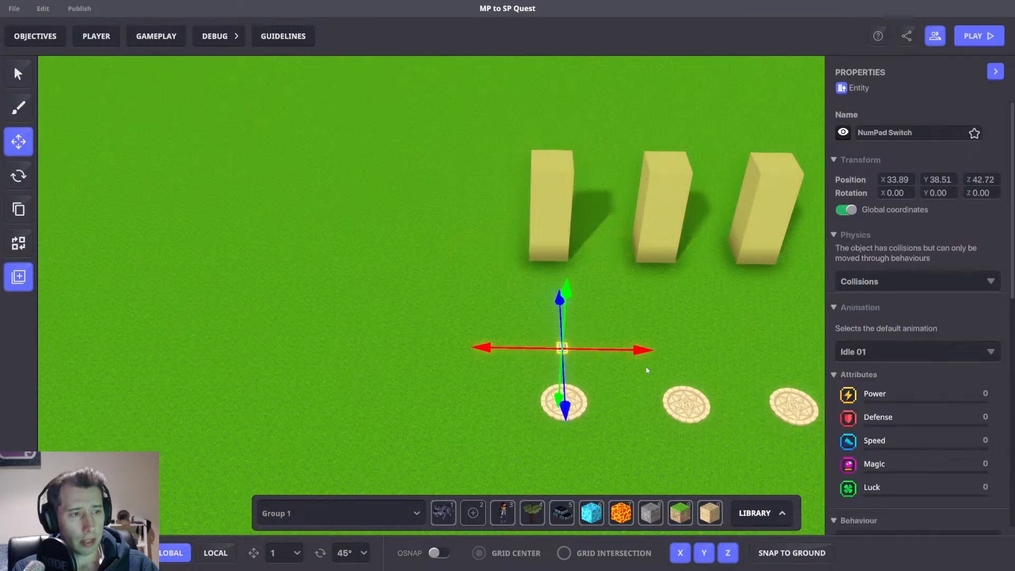
scroll(932, 421, "down", 5)
left_click(893, 257)
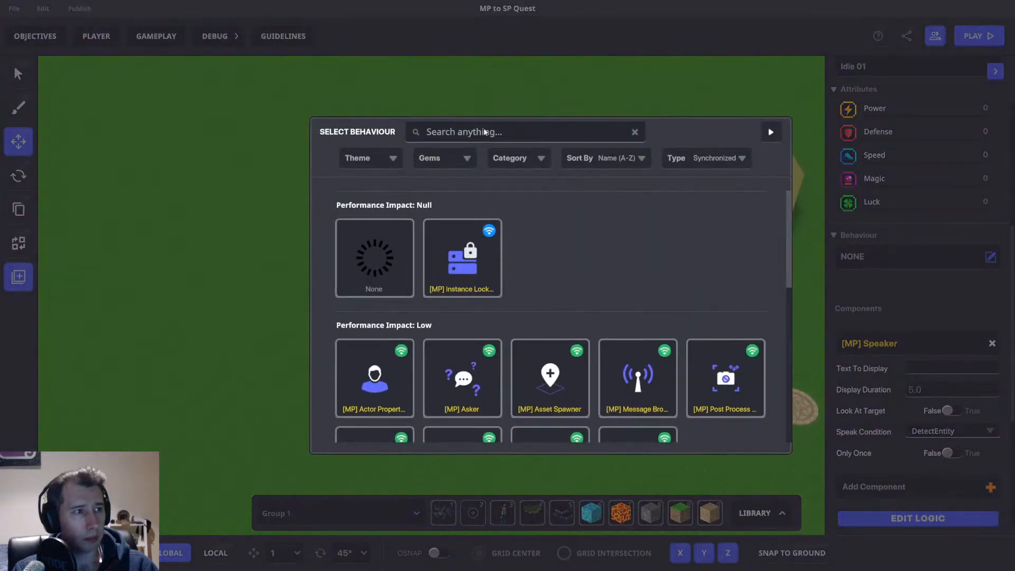
left_click(494, 131)
type("ass")
left_click(393, 250)
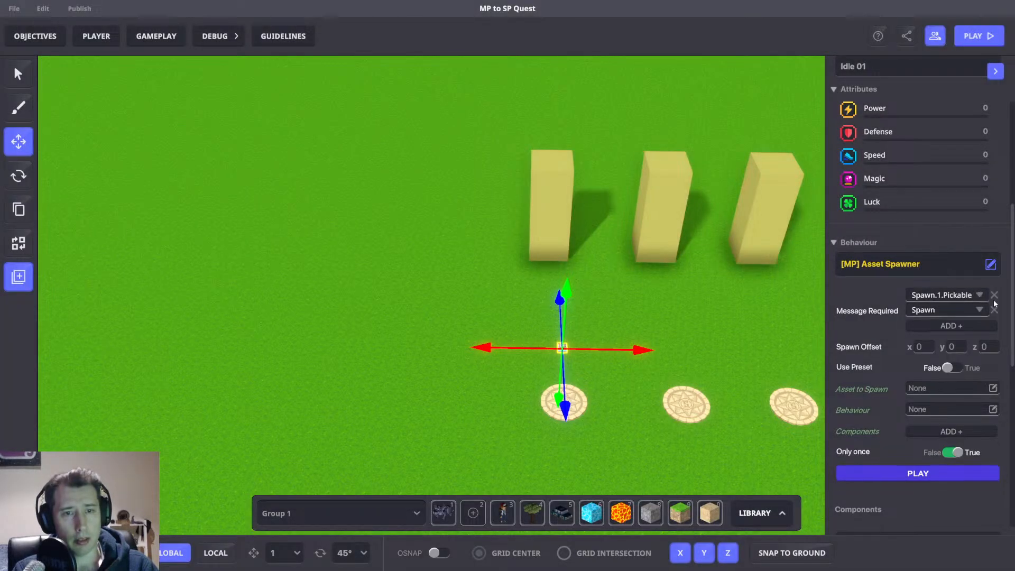
Save the left column as a preset.
left_click(543, 181)
scroll(918, 219, "up", 5)
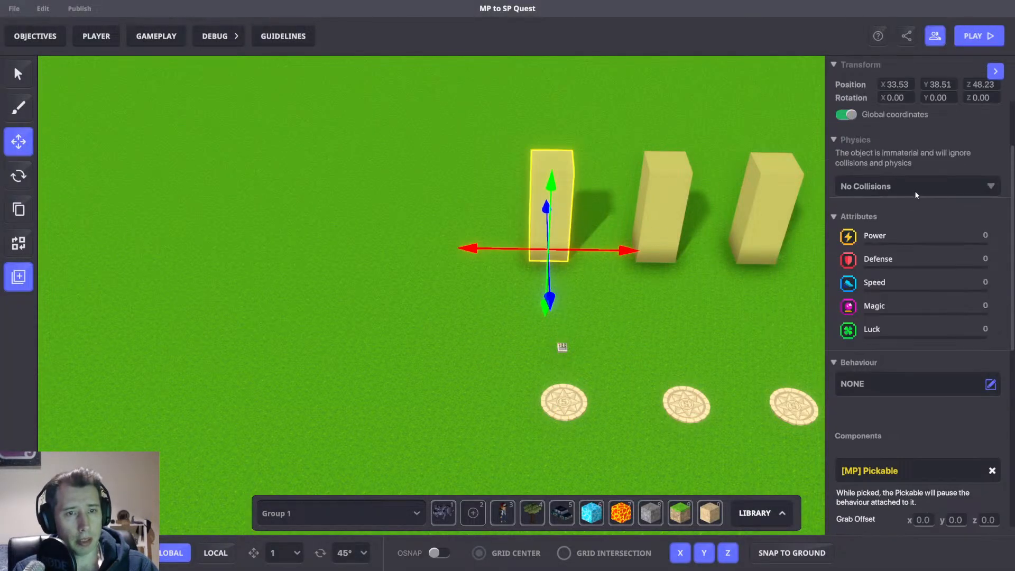
left_click(21, 279)
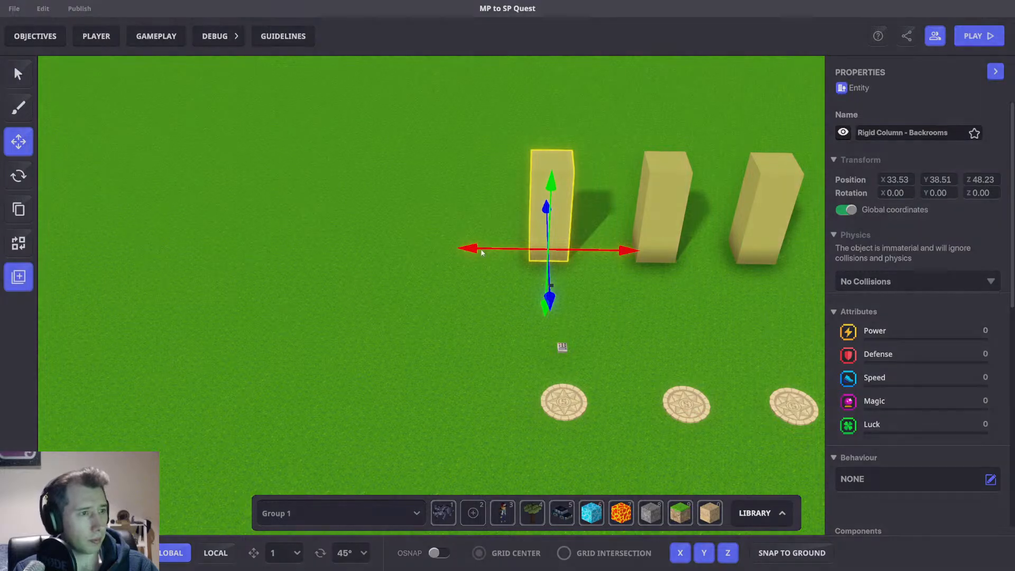
left_click(565, 238)
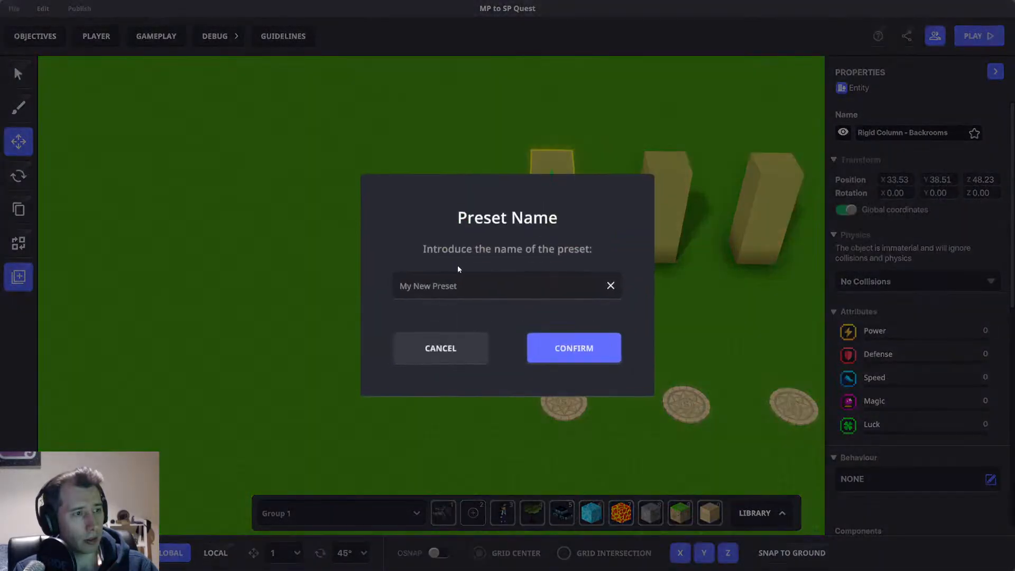
left_click(569, 343)
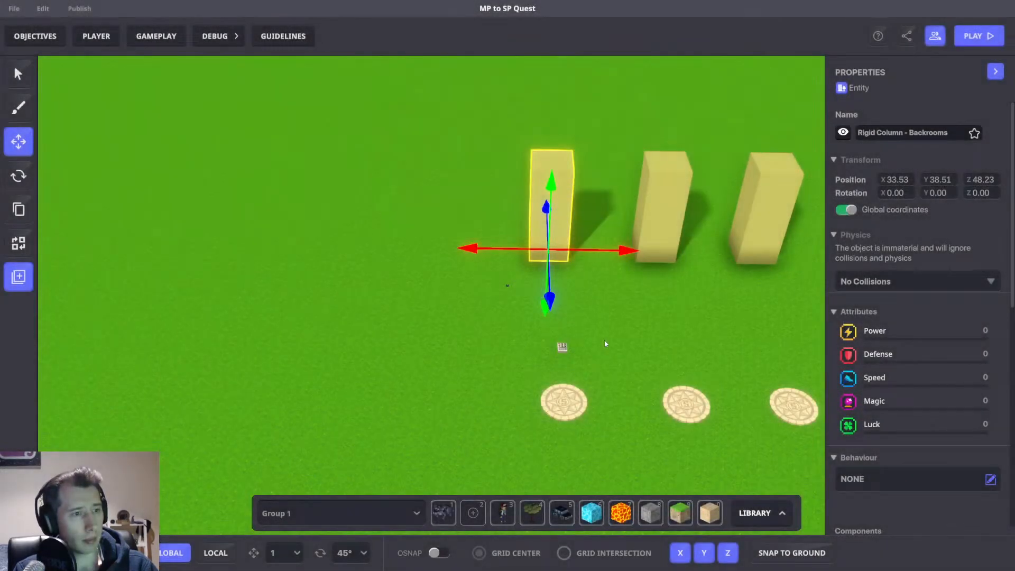
Make the NumPad Switch's asset spawner use the Rigid Column - Backrooms preset and turn Only once off.
left_click(562, 349)
scroll(962, 356, "down", 5)
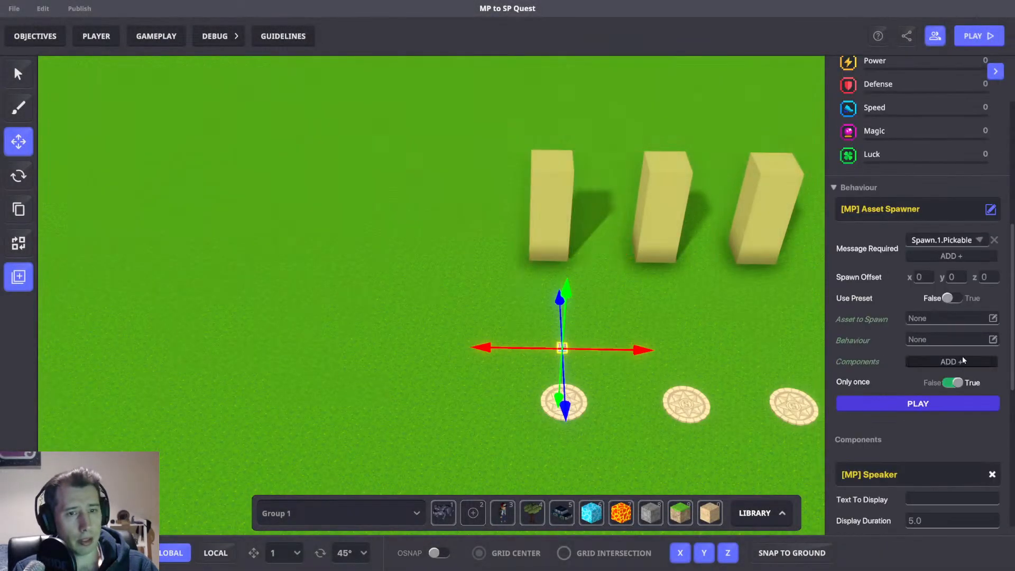
left_click(951, 298)
left_click(943, 317)
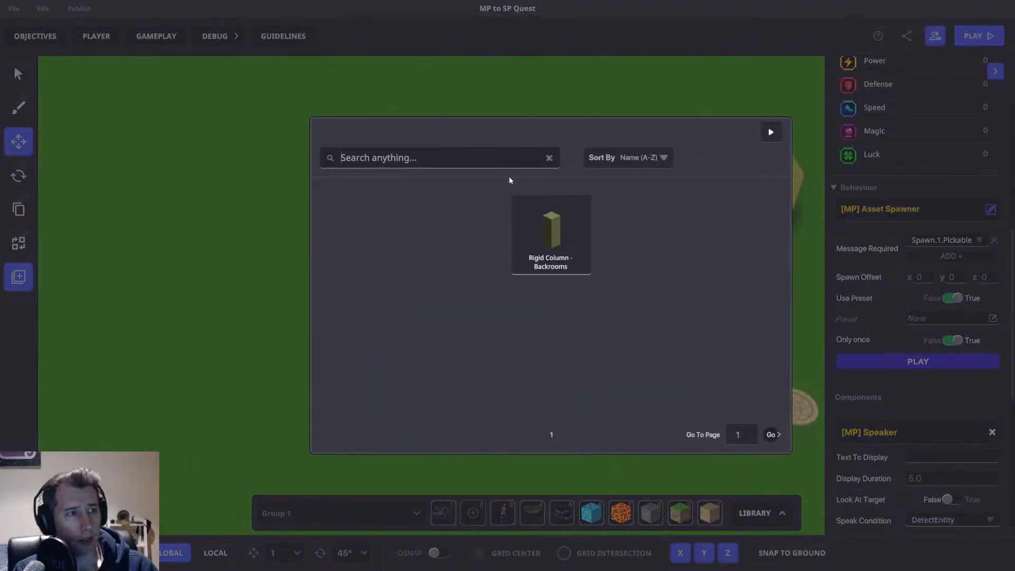
left_click(538, 250)
left_click(952, 340)
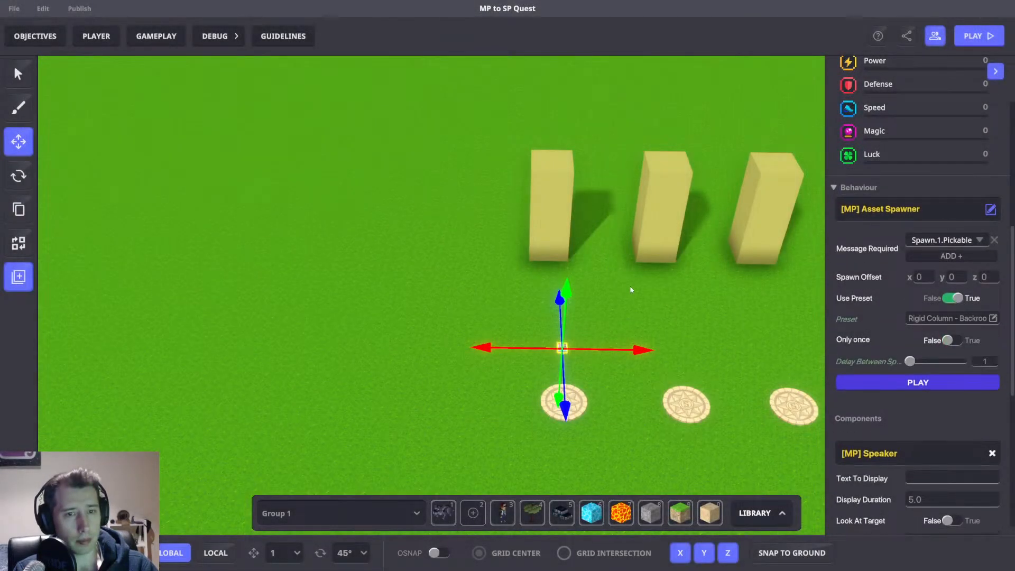
Delete the three columns from the scene.
left_click_drag(561, 116, 759, 258)
key("Delete")
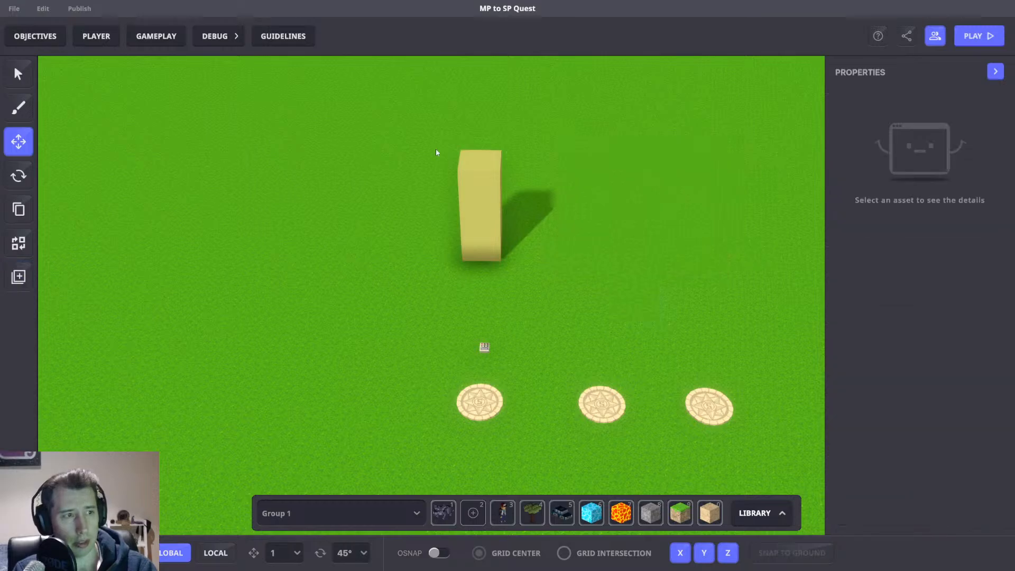
left_click_drag(435, 148, 614, 275)
key("Delete")
Switch in and out of play mode to test the level.
left_click(502, 365)
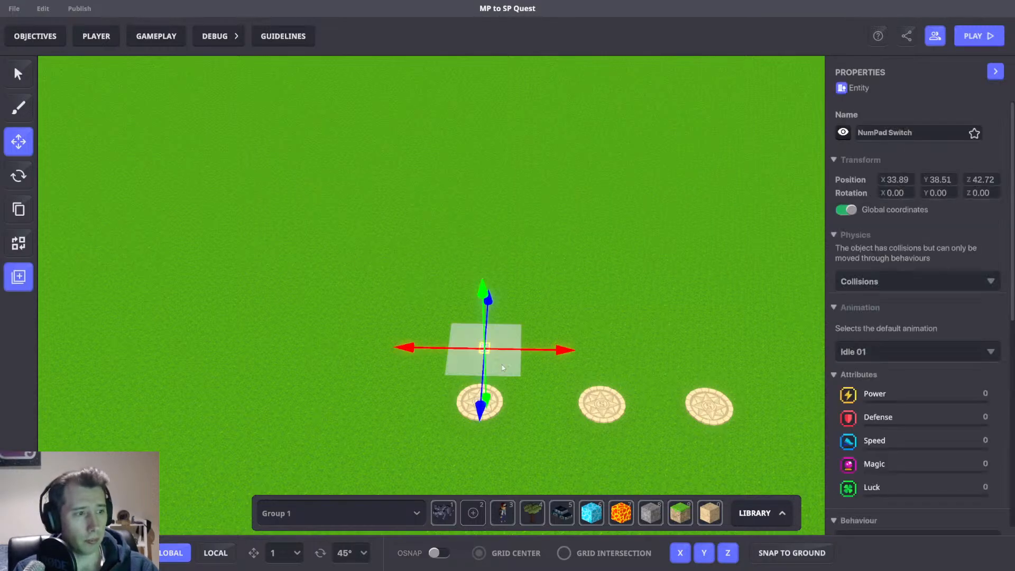
scroll(581, 248, "down", 3)
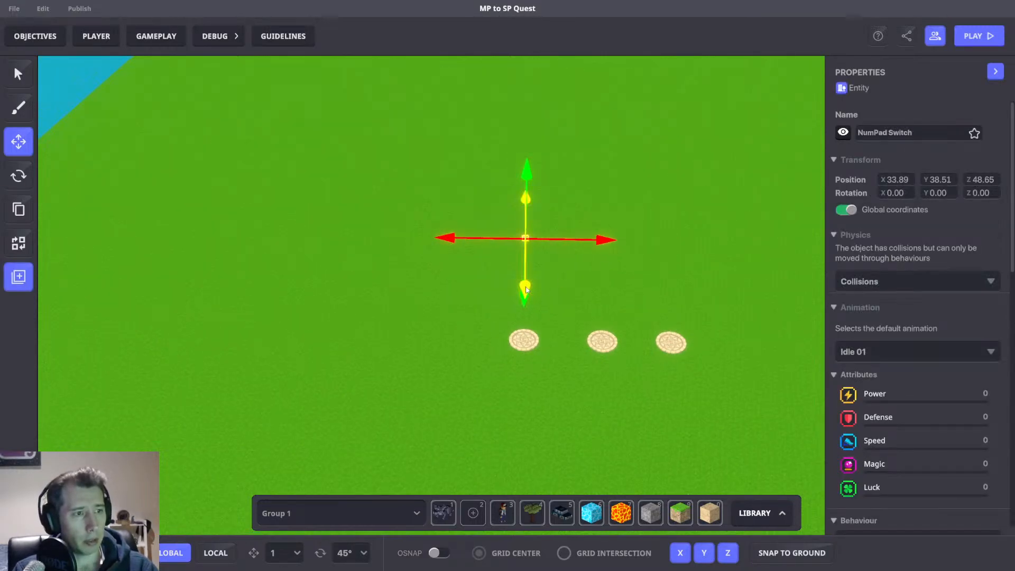
key("Tab")
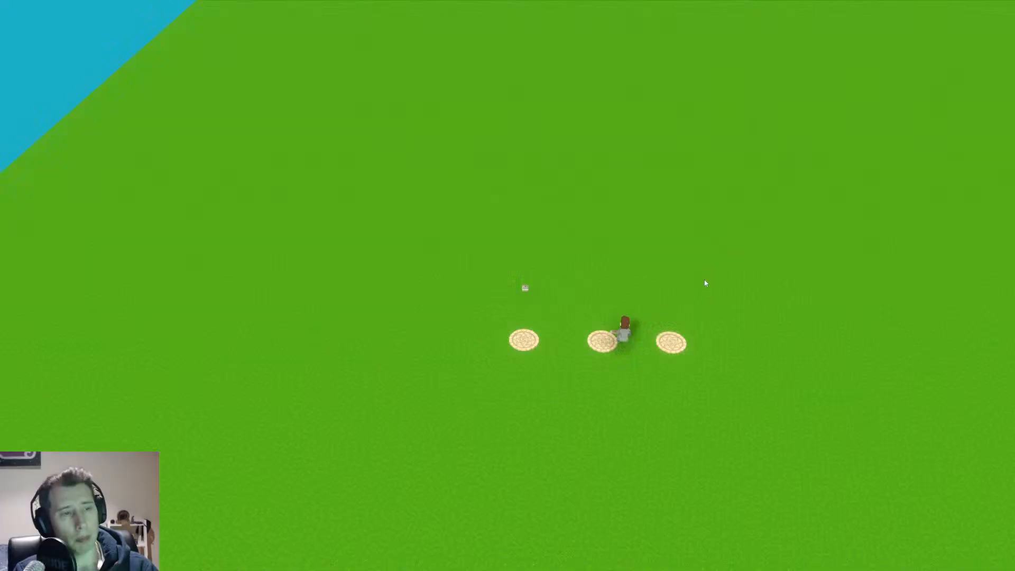
key("Tab")
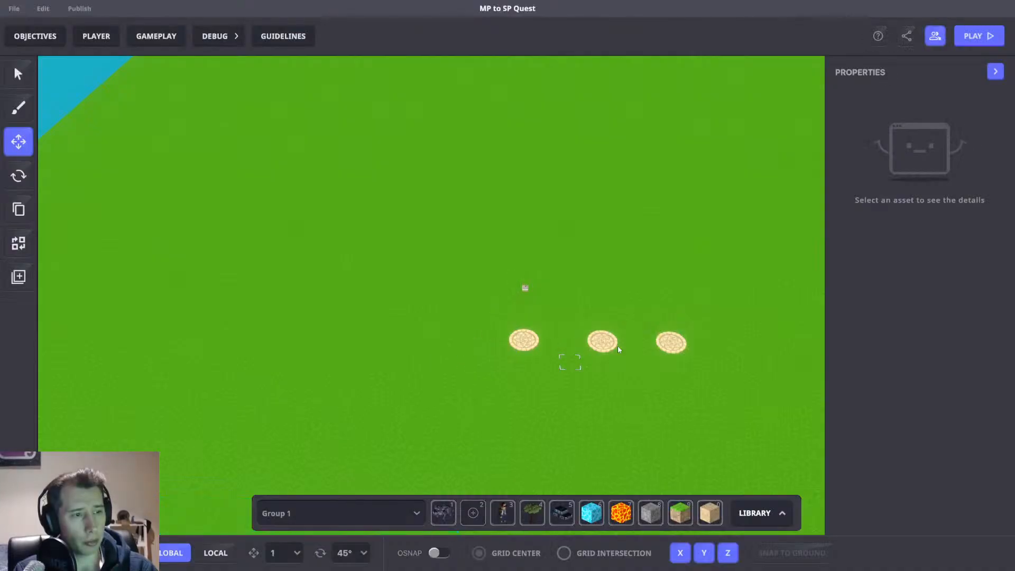
key("Tab")
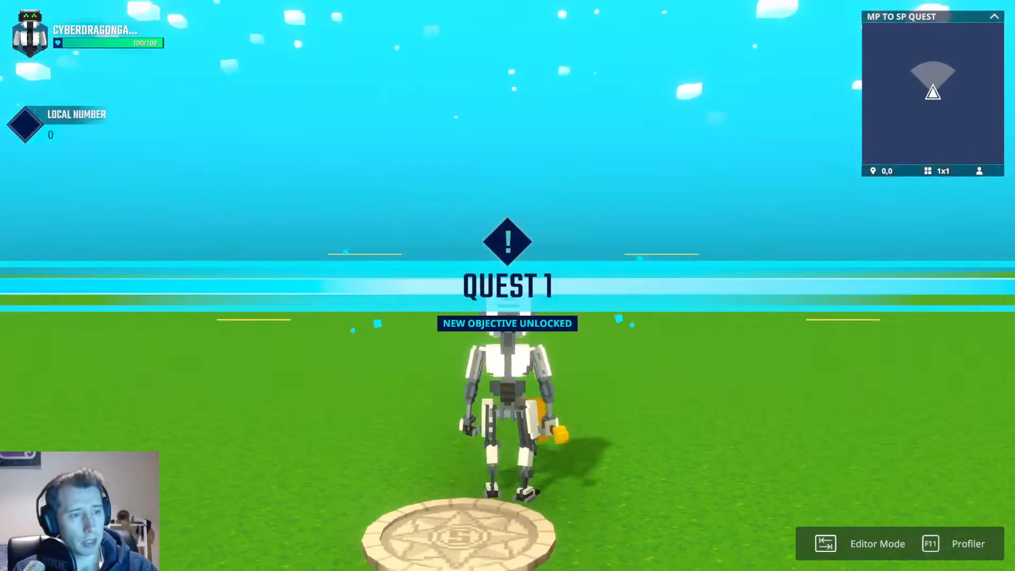
key("Tab")
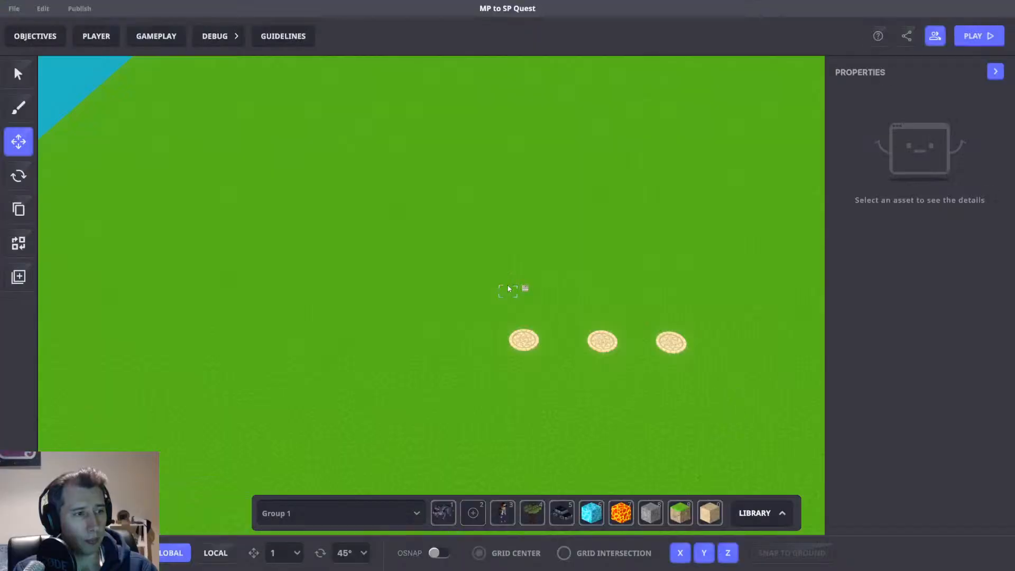
Play-test the level, walking and jumping the character around the spawned column.
key("Tab")
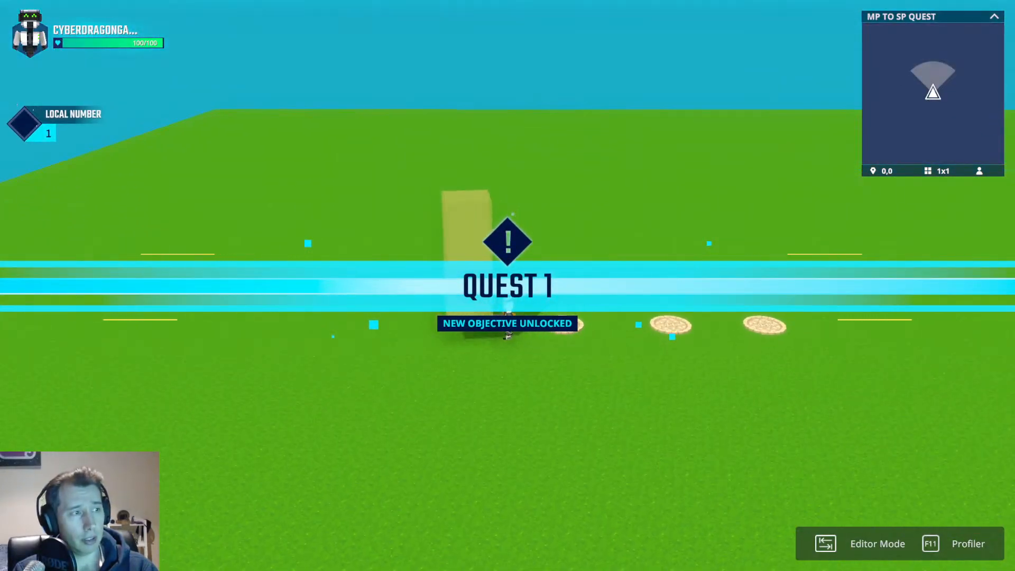
key("a")
key("space")
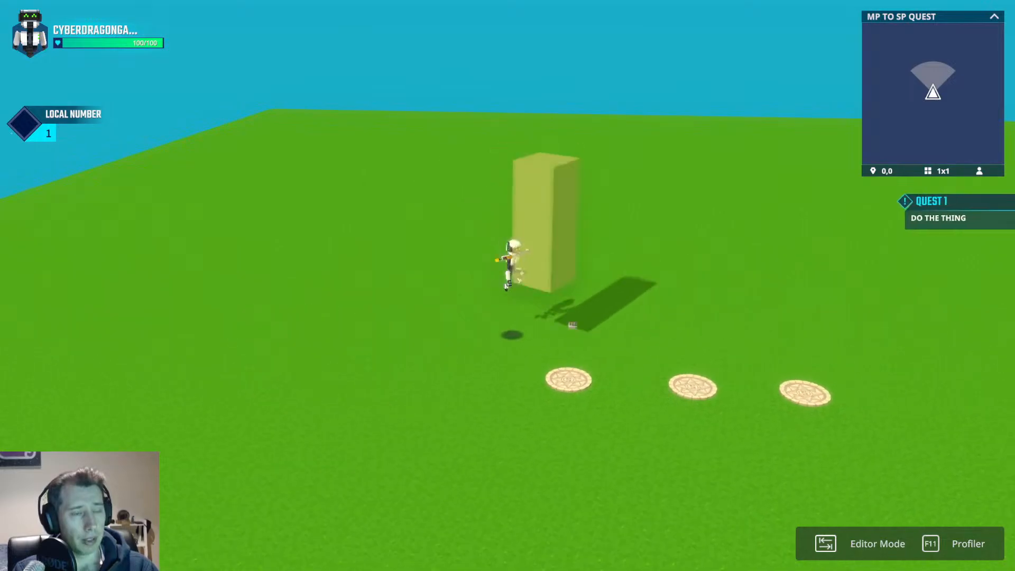
key("s")
key("w")
key("space")
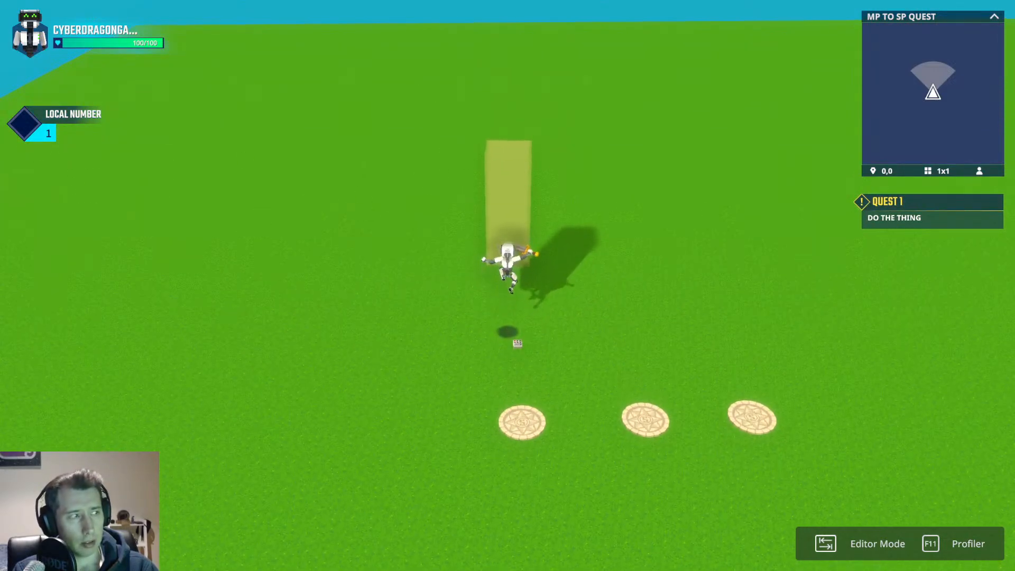
key("a")
key("space")
key("w")
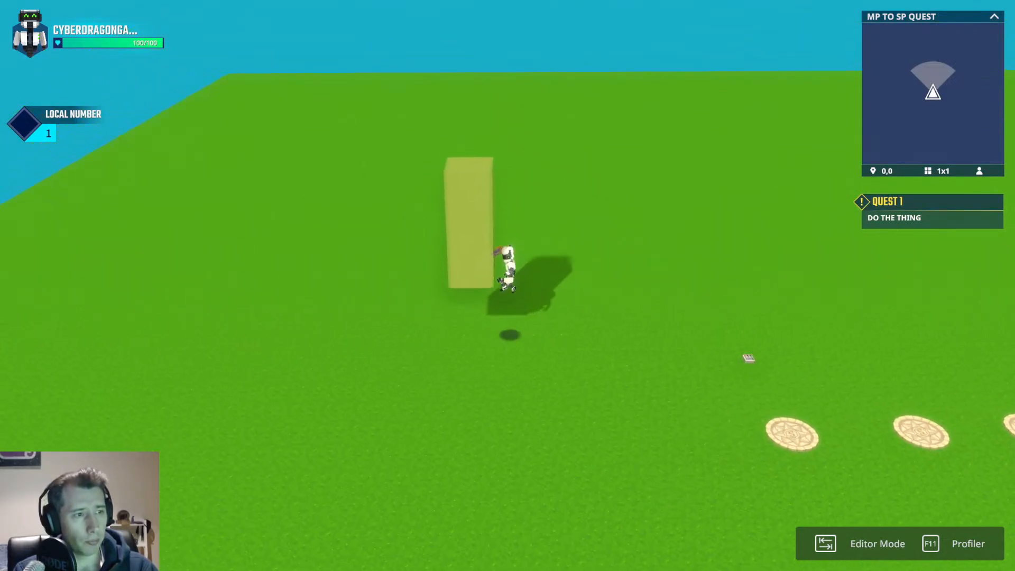
Keep walking and jumping the character around and between the spawned columns to test them.
key("space")
key("w")
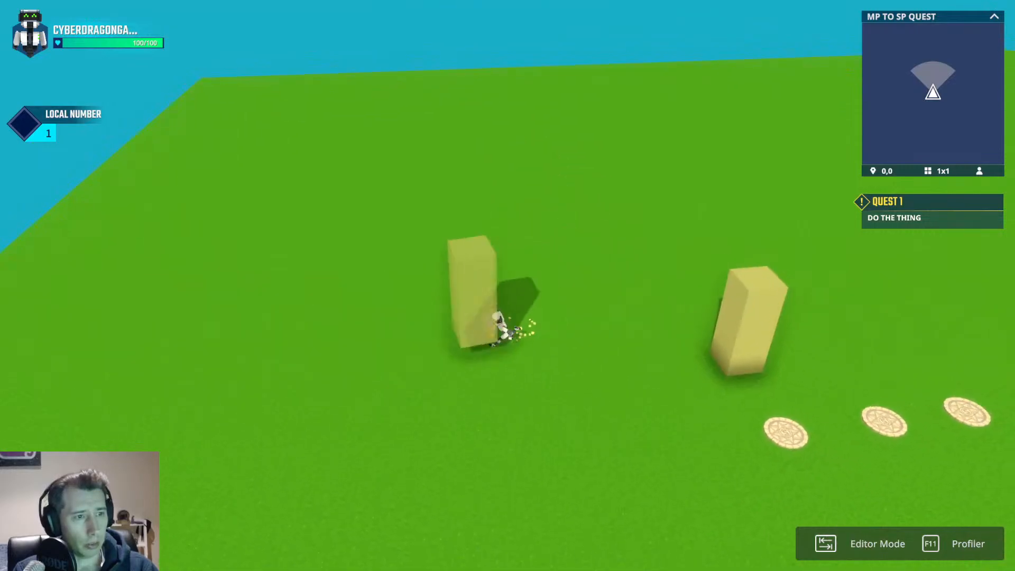
key("a")
key("space")
key("w")
key("s")
key("d")
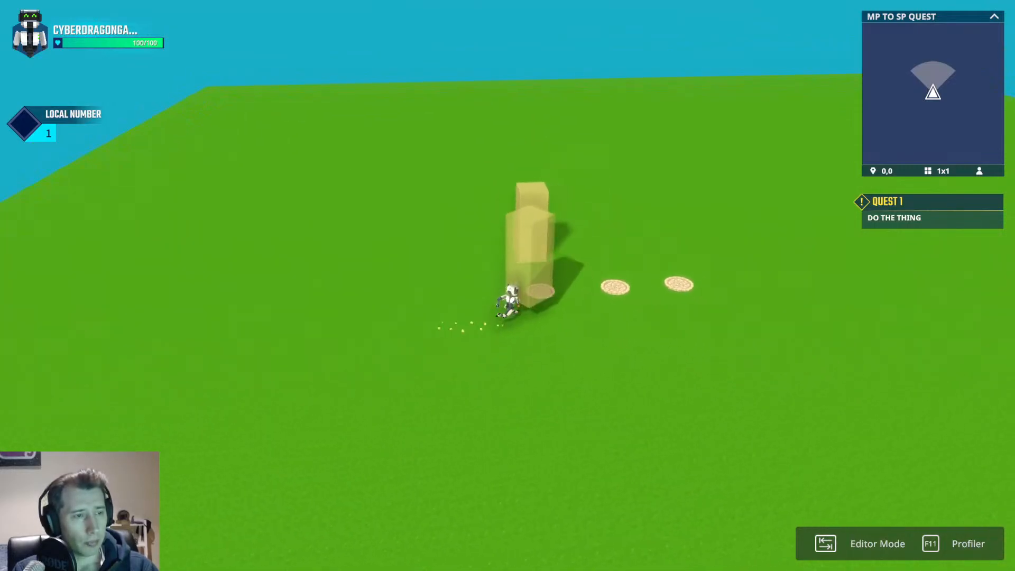
key("w")
key("a")
key("s")
key("d")
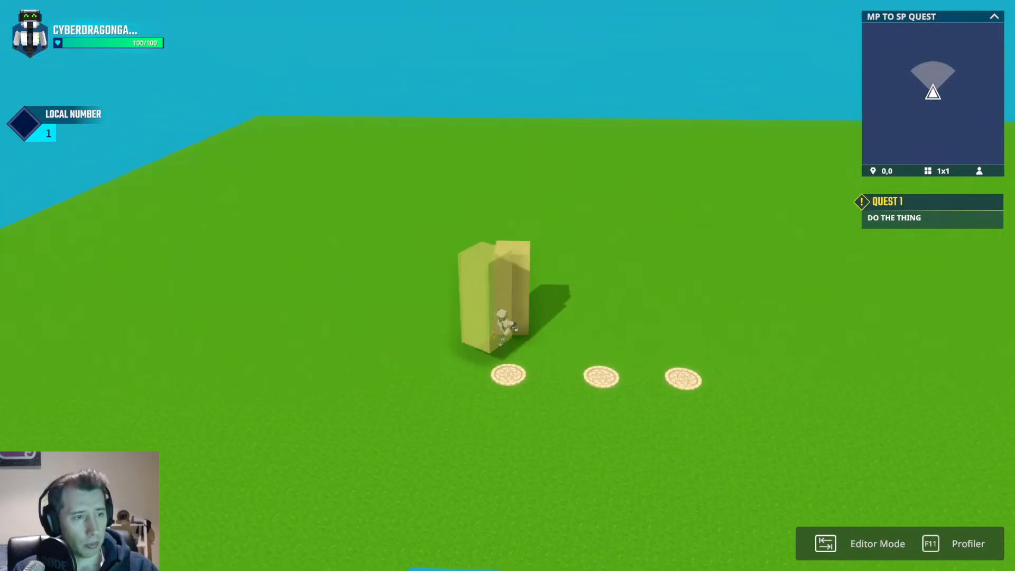
key("a")
key("space")
key("d")
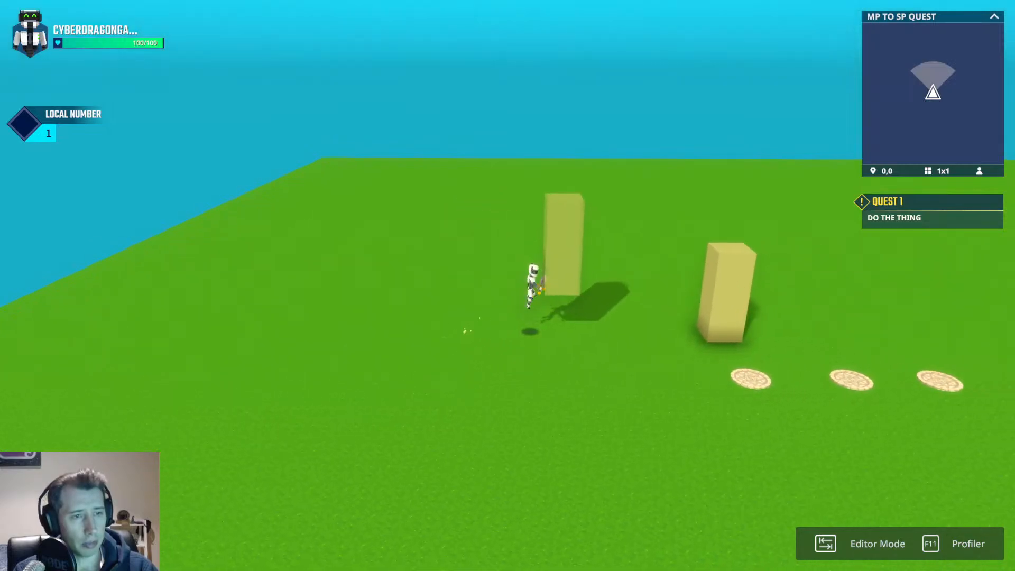
key("a")
key("space")
key("d")
key("space")
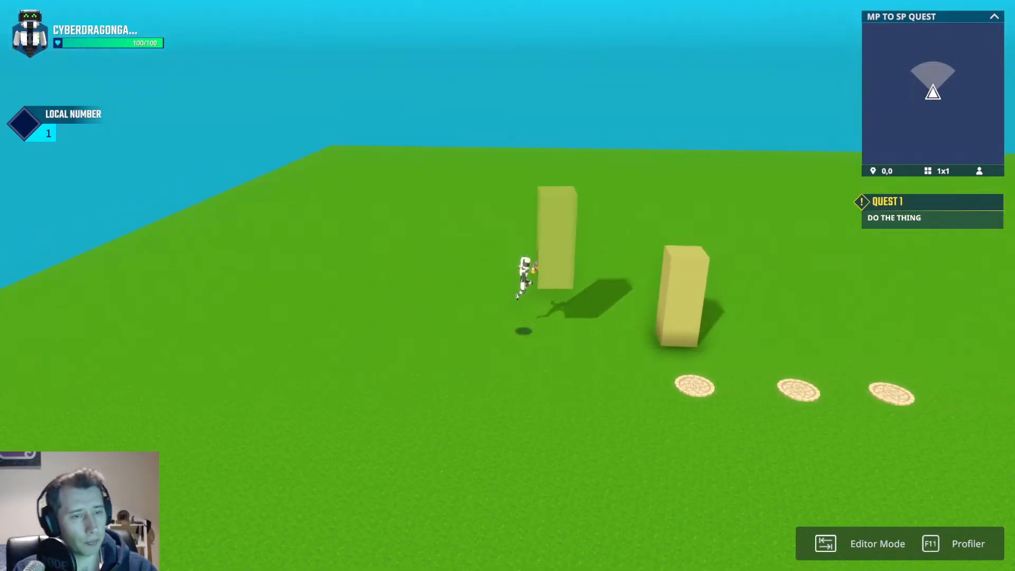
scroll(507, 285, "up", 3)
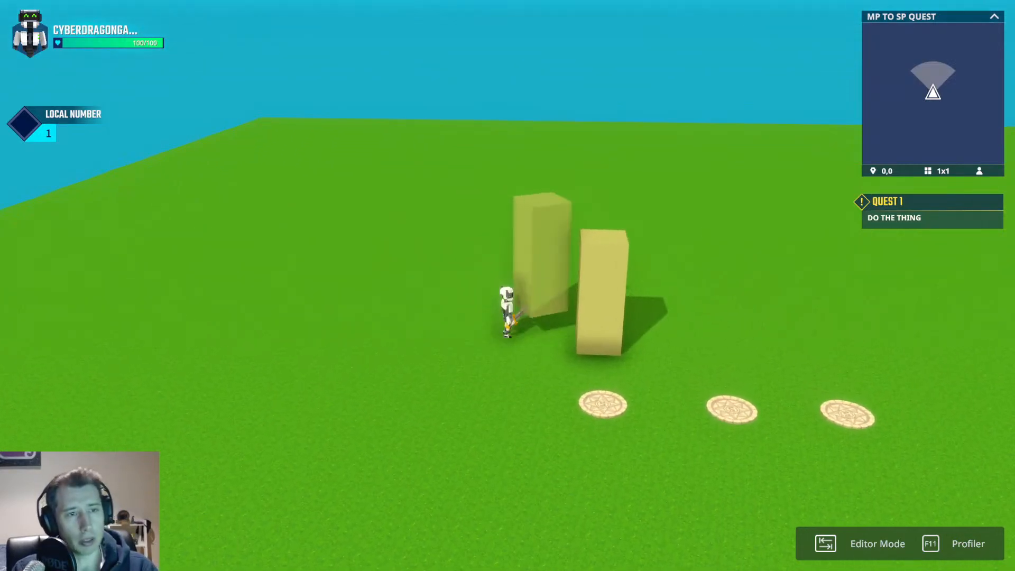
key("d")
key("space")
key("a")
scroll(507, 286, "down", 3)
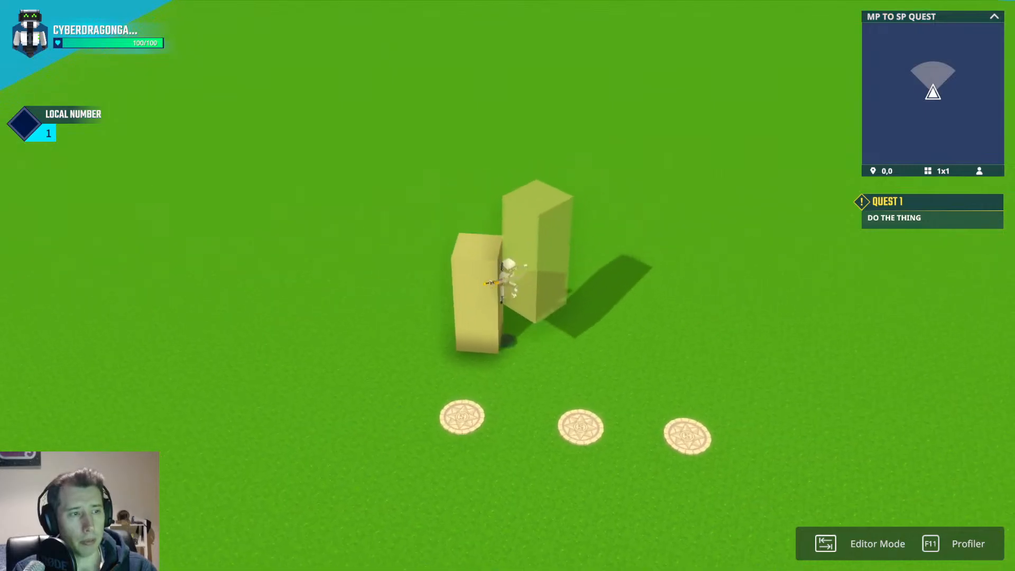
Return to the editor and place a Rigid Column - Backrooms preset from the library presets into the scene.
key("Tab")
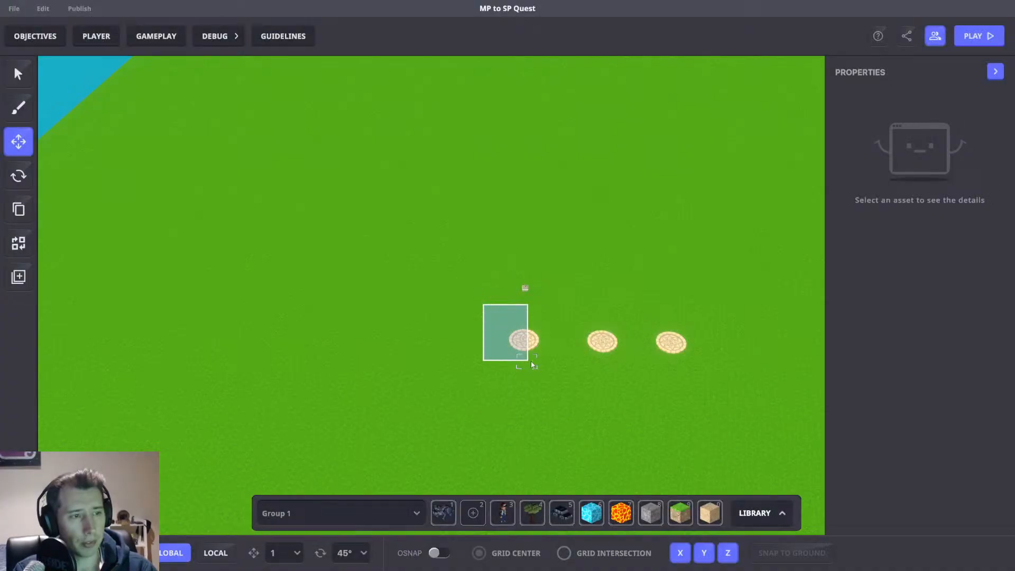
left_click_drag(533, 364, 533, 365)
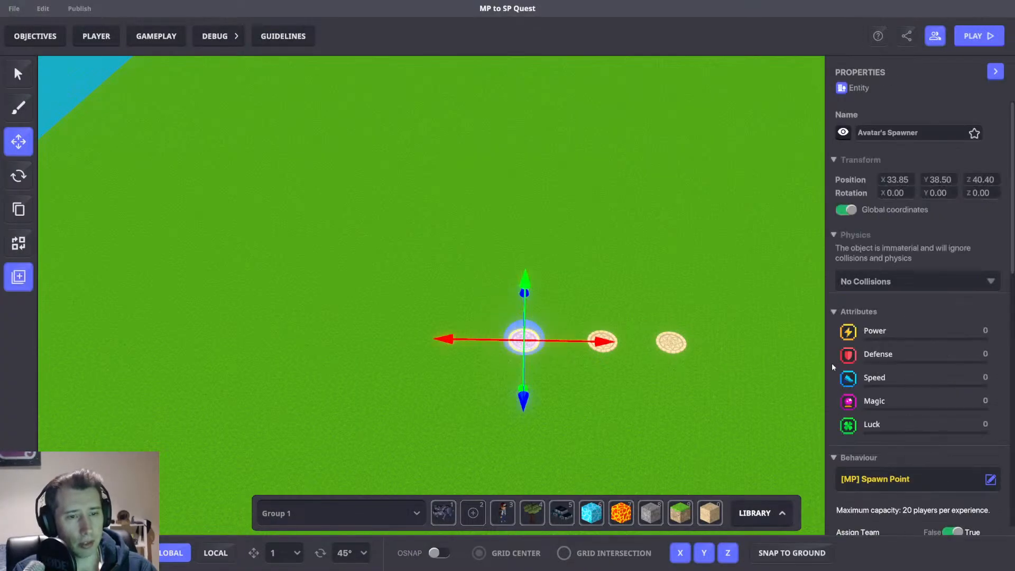
scroll(899, 343, "down", 5)
left_click(506, 229)
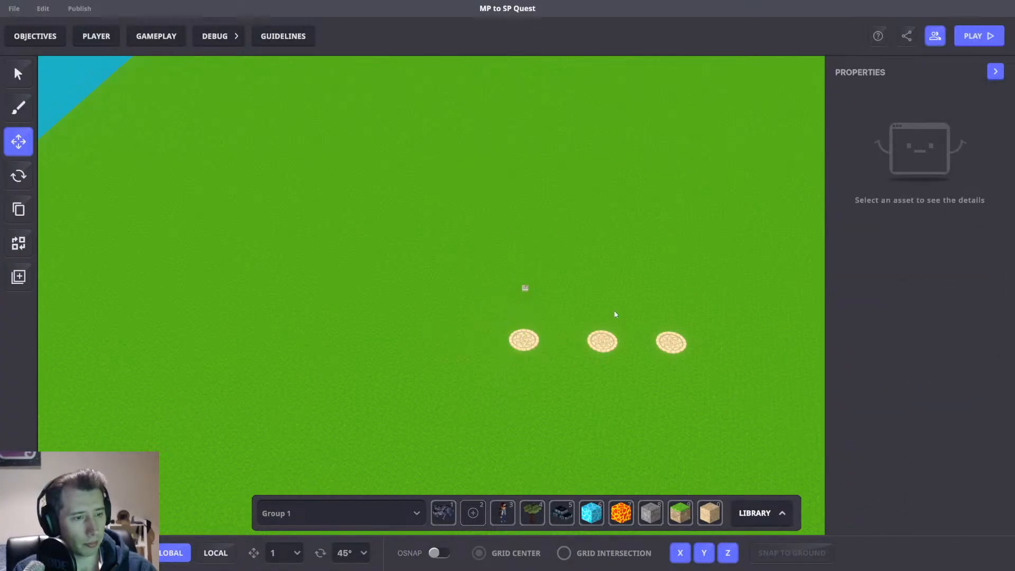
key("d")
left_click(761, 513)
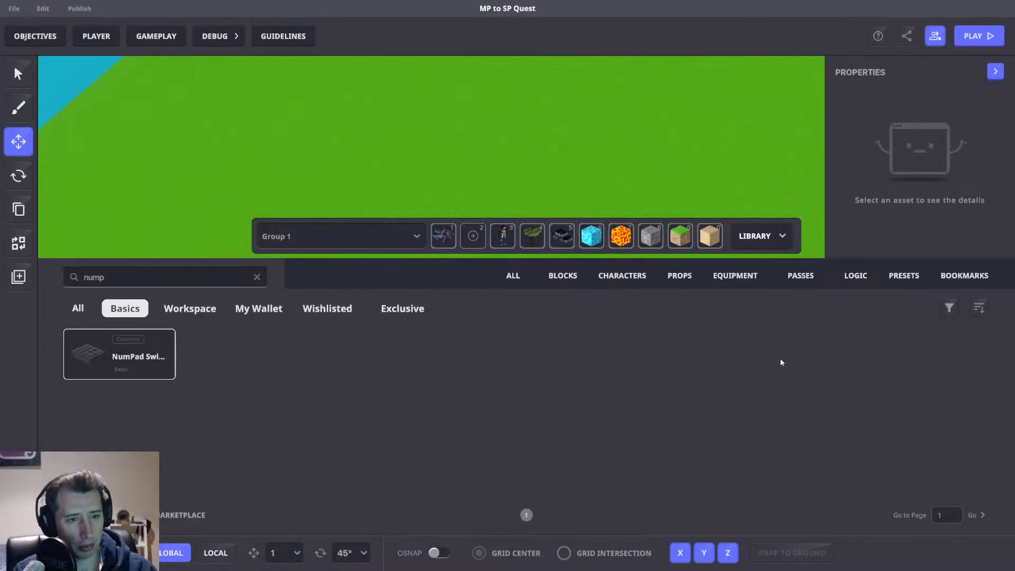
left_click(896, 276)
left_click(257, 277)
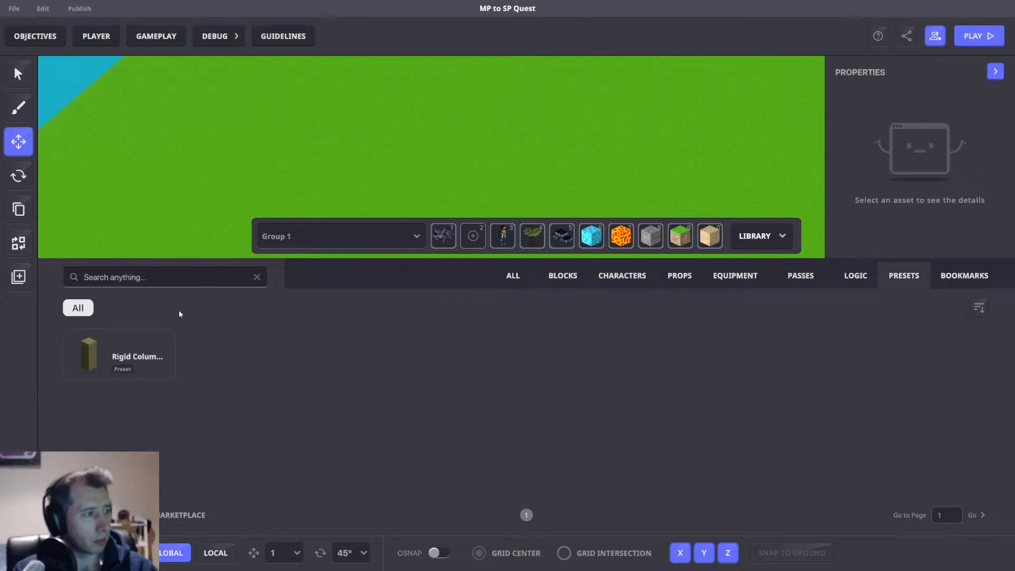
left_click(118, 353)
left_click(761, 236)
left_click(500, 256)
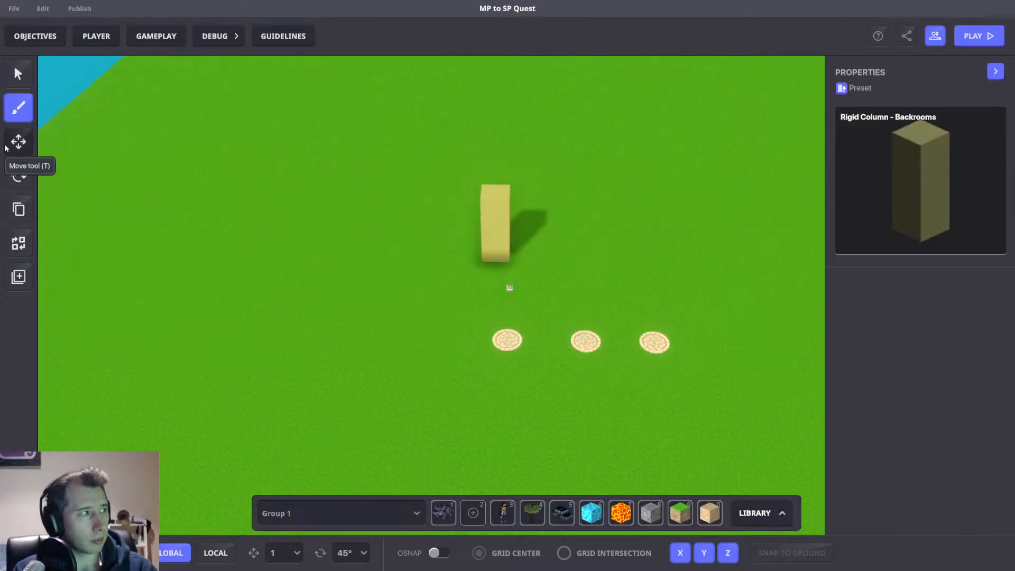
Select the placed column and drag out a copy of it to its right.
key("w")
left_click(509, 288)
left_click(499, 245)
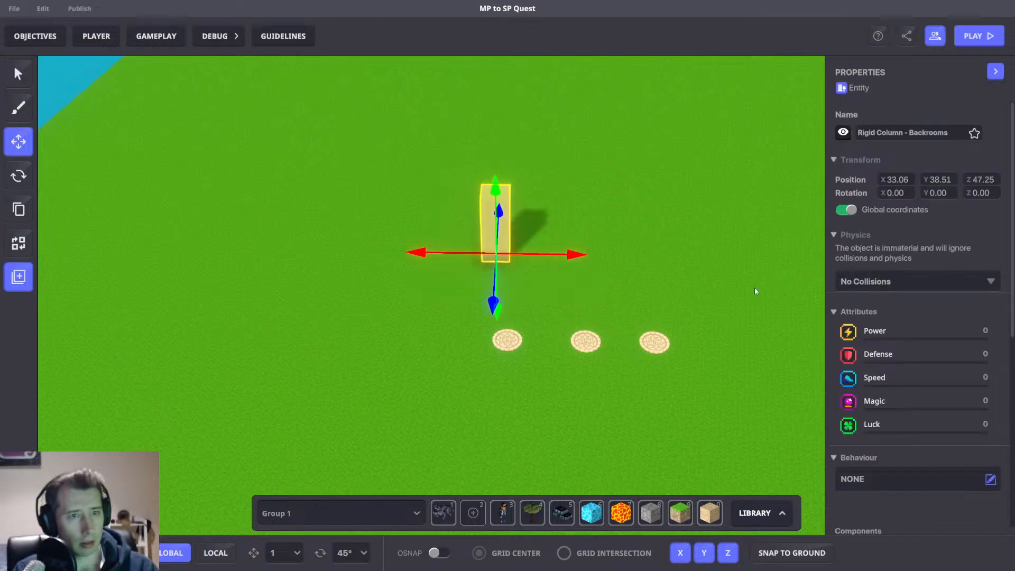
scroll(910, 324, "down", 6)
middle_click_drag(693, 269, 672, 256)
scroll(644, 244, "up", 2)
scroll(623, 238, "up", 2)
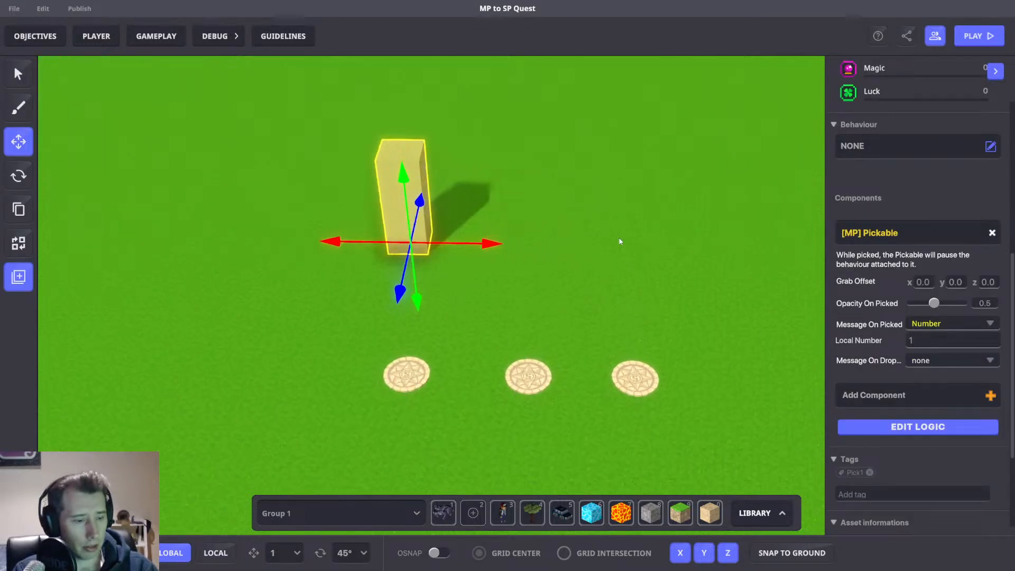
left_click_drag(493, 242, 600, 245, "shift")
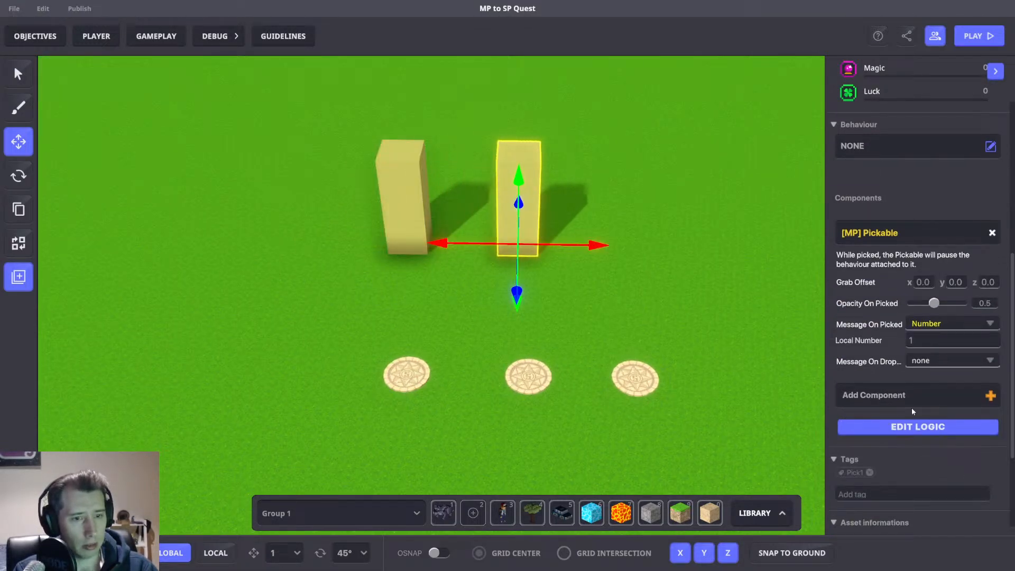
Set the second column's Pickable Local Number to 2 and replace its tag with Pick2.
left_click(939, 345)
type("2")
left_click(869, 471)
left_click(872, 493)
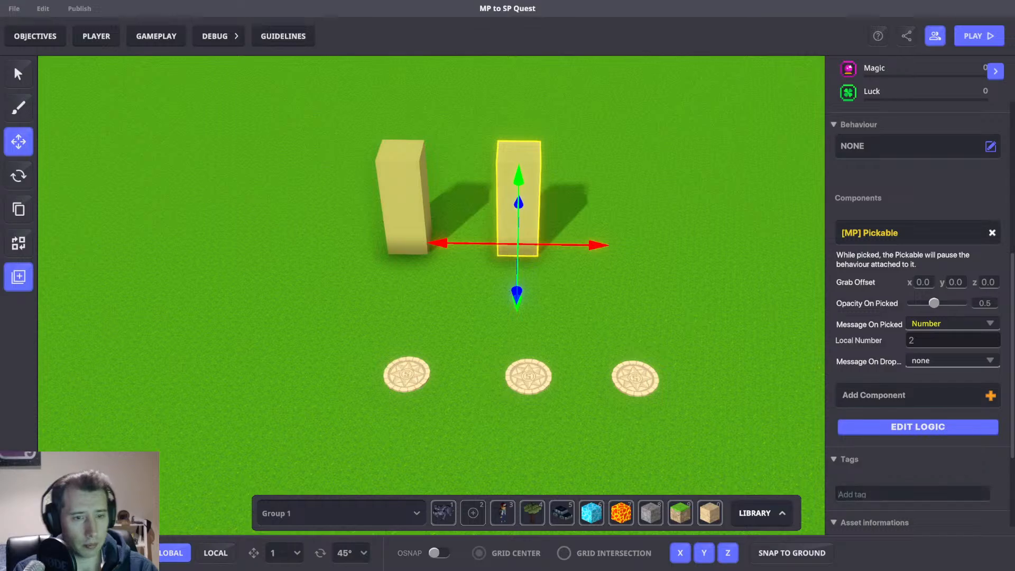
type("Pick2")
key("Return")
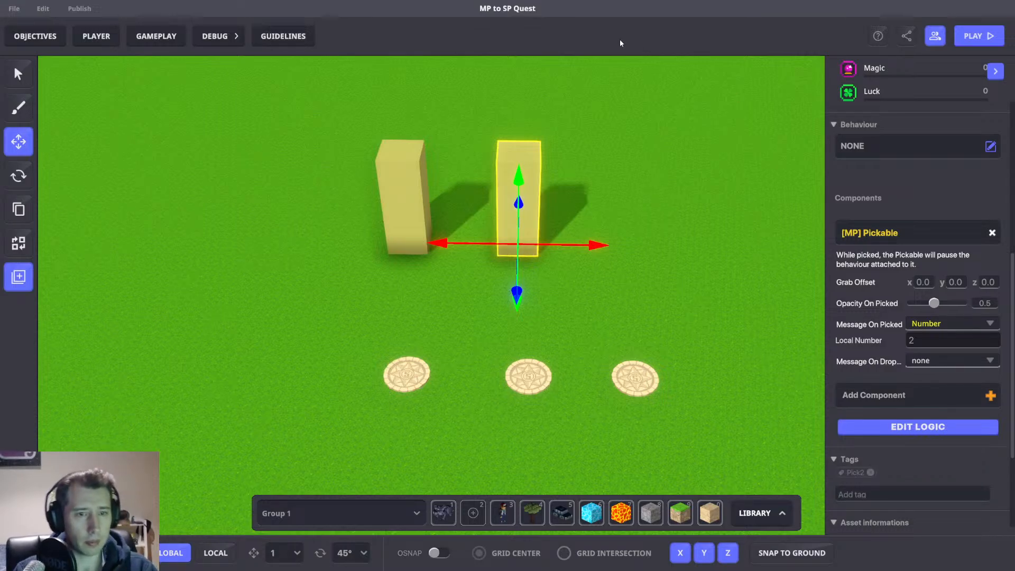
Drag out a third column copy to the right of the second one.
key("d")
key("w")
left_click_drag(460, 284, 562, 290)
Tag the third column Pick3 and set its Pickable Local Number to 3.
type("P")
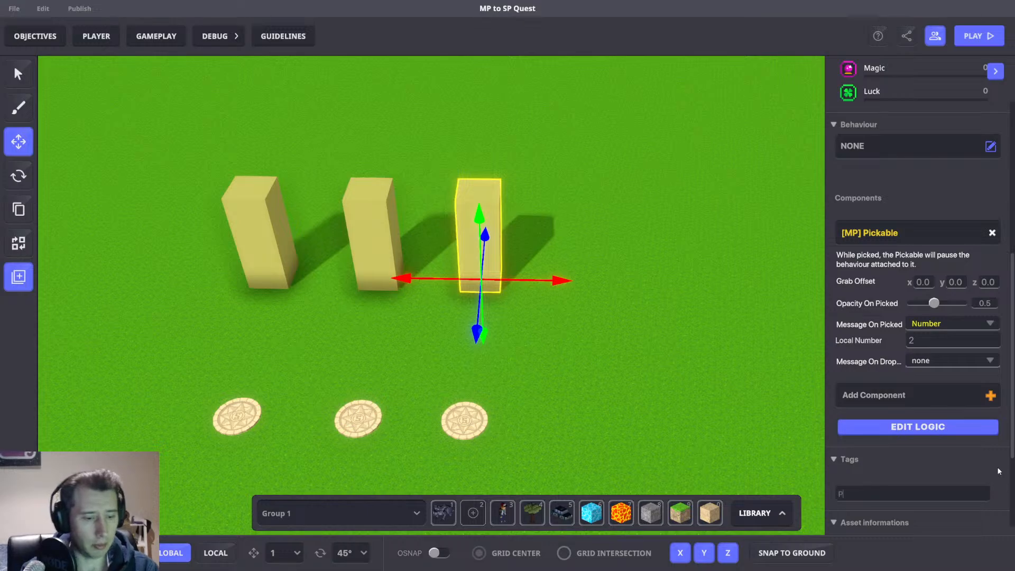
type("ick3")
key("Return")
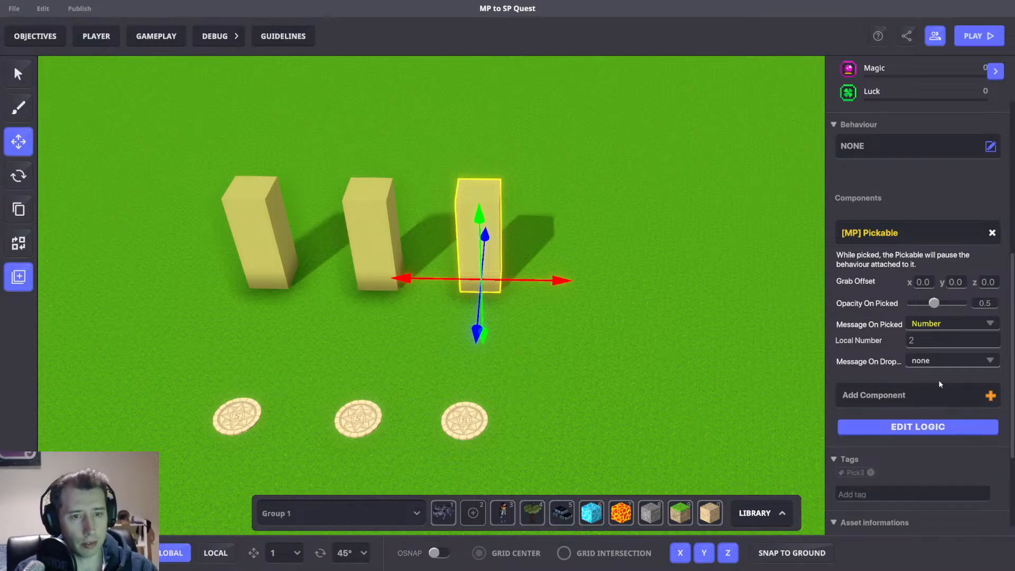
left_click(921, 342)
type("3")
Play-test the level, jumping the character up at the middle column.
middle_click_drag(688, 292, 708, 292)
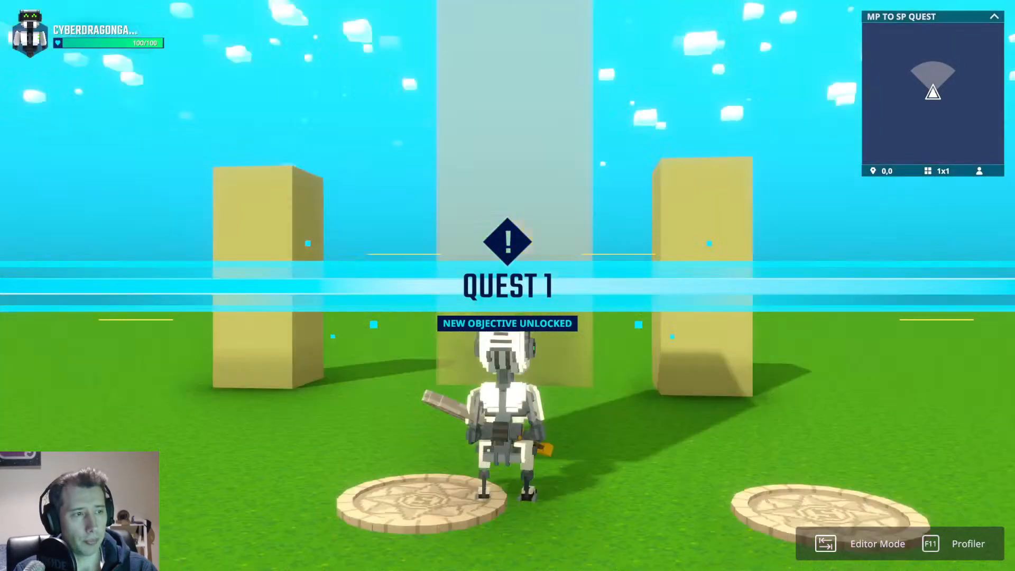
scroll(507, 286, "down", 5)
key("w")
key("space")
key("space")
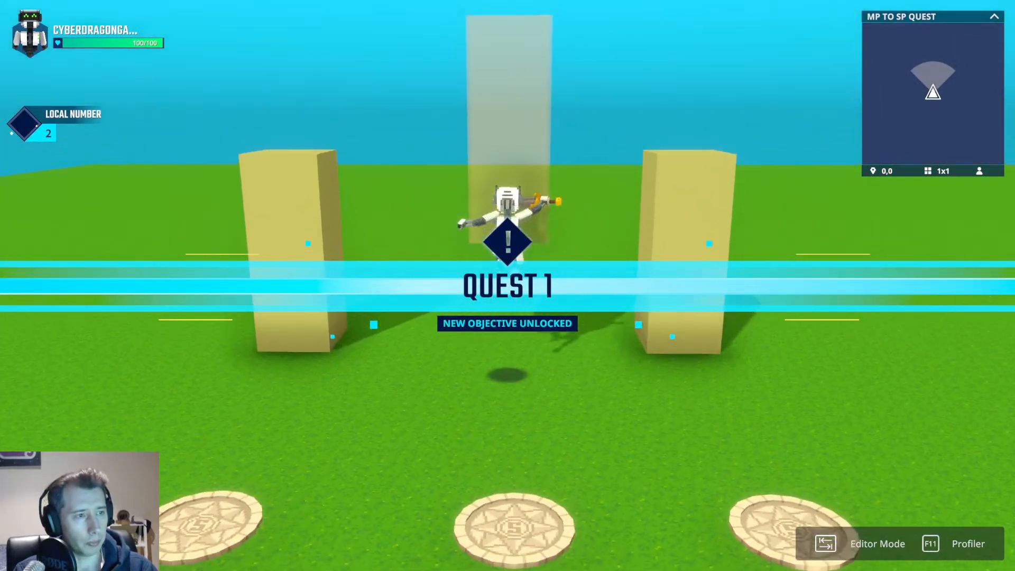
Return to the editor and save the changes.
key("Tab")
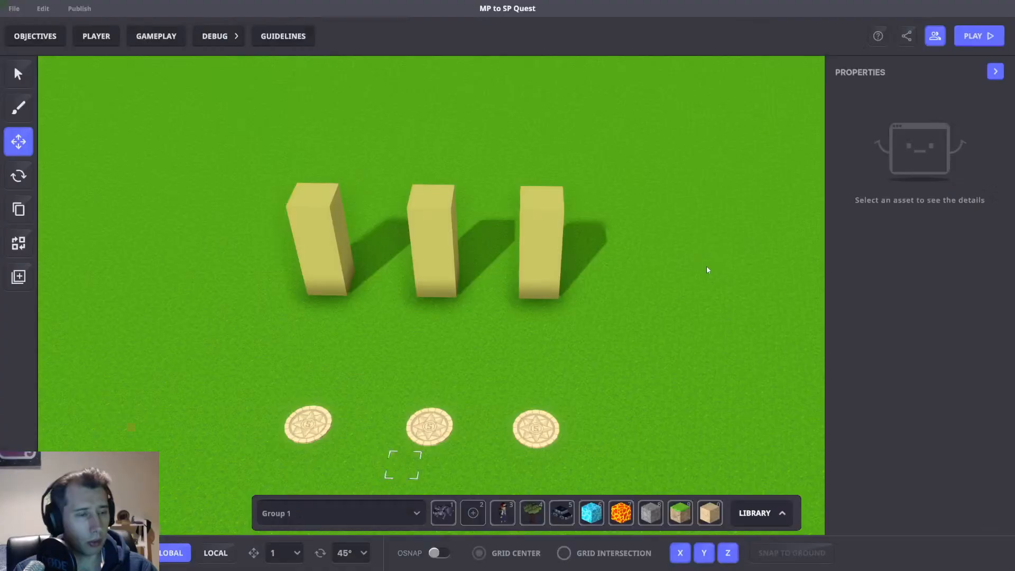
right_click_drag(706, 265, 684, 235)
scroll(685, 238, "down", 3)
key("ctrl+s")
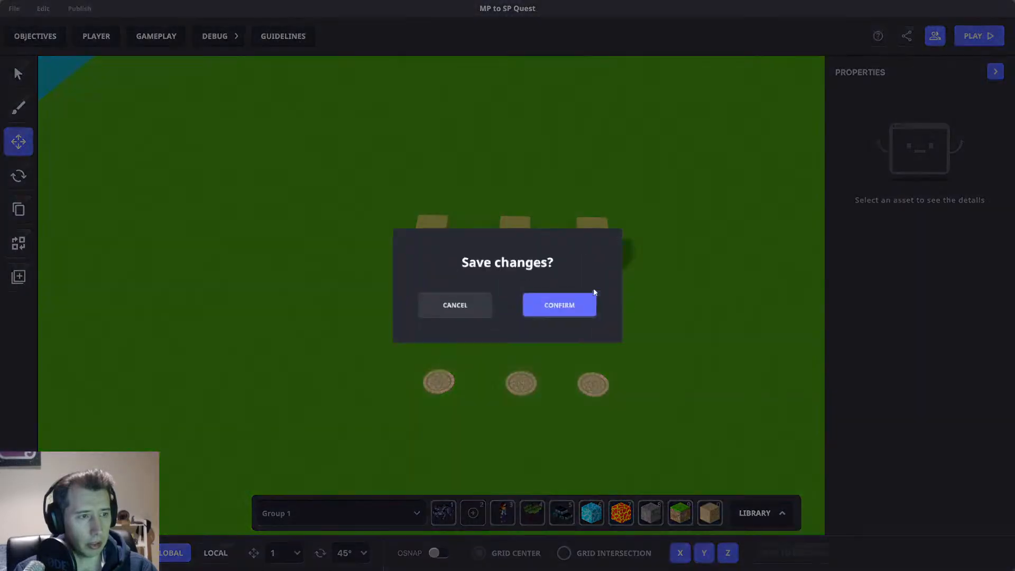
left_click(585, 304)
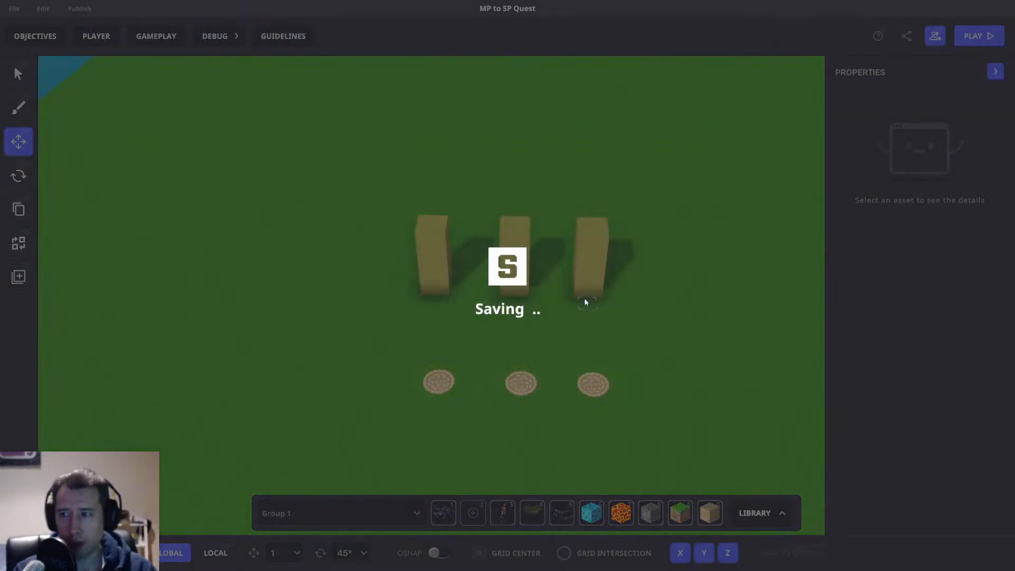
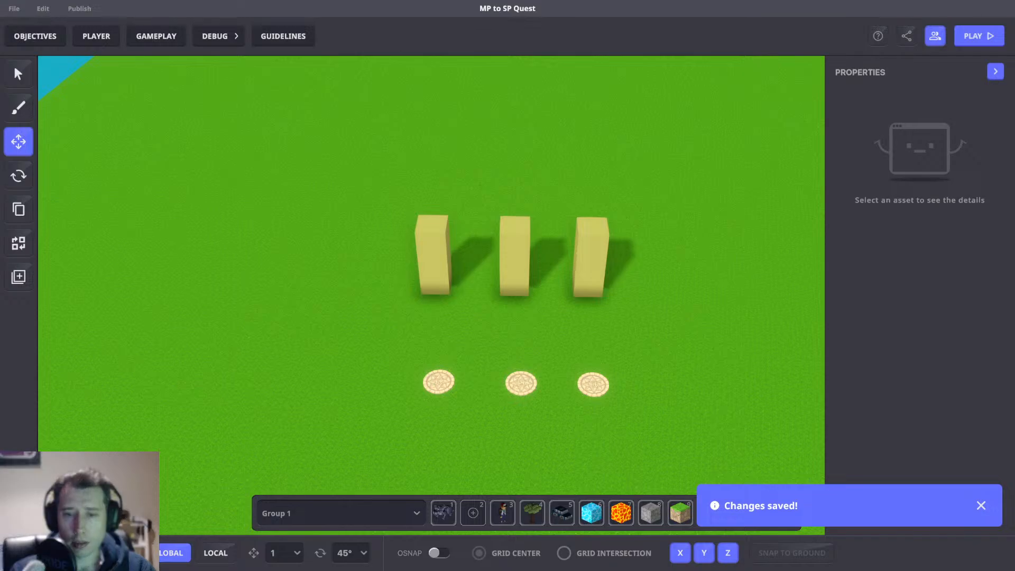
Open the game rules to review the Set number value ruleset, then return to the scene.
scroll(549, 255, "down", 5)
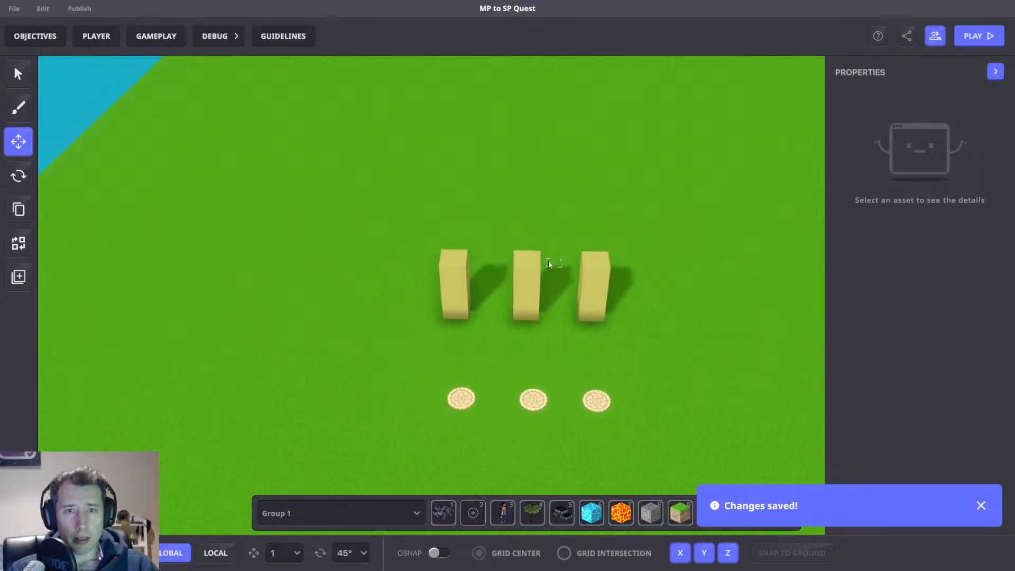
key("d")
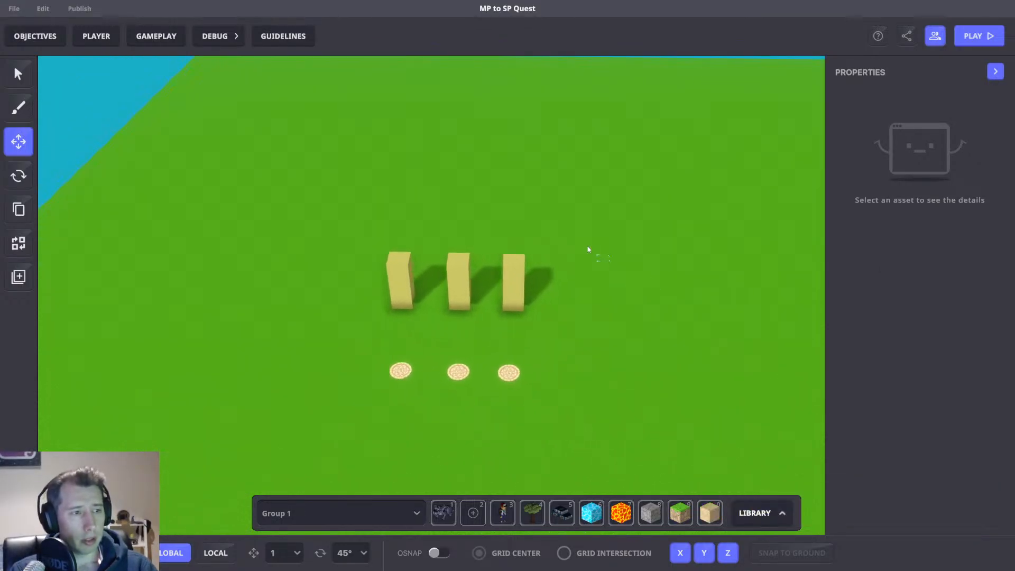
left_click(177, 37)
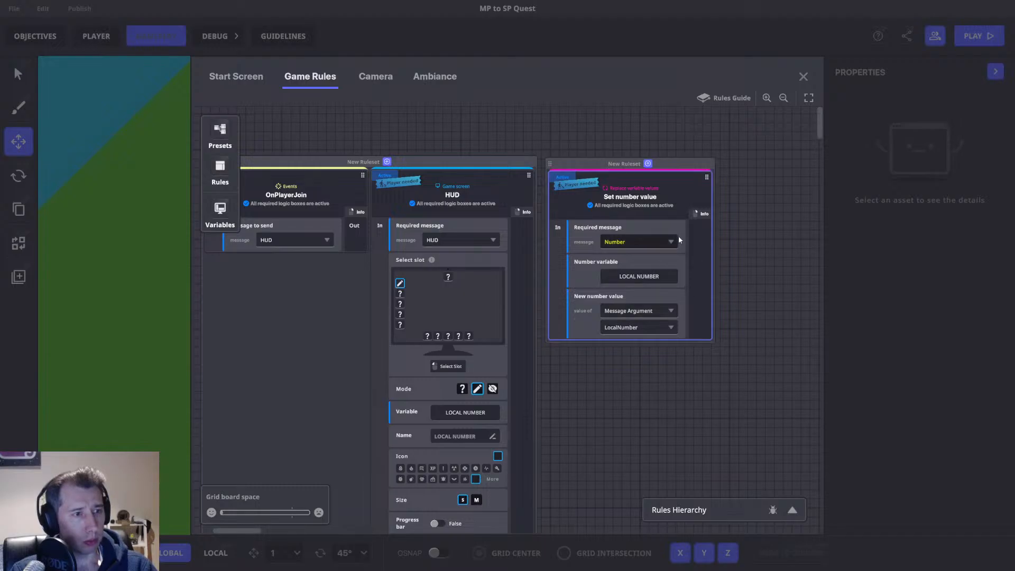
left_click_drag(664, 169, 661, 159)
left_click(805, 78)
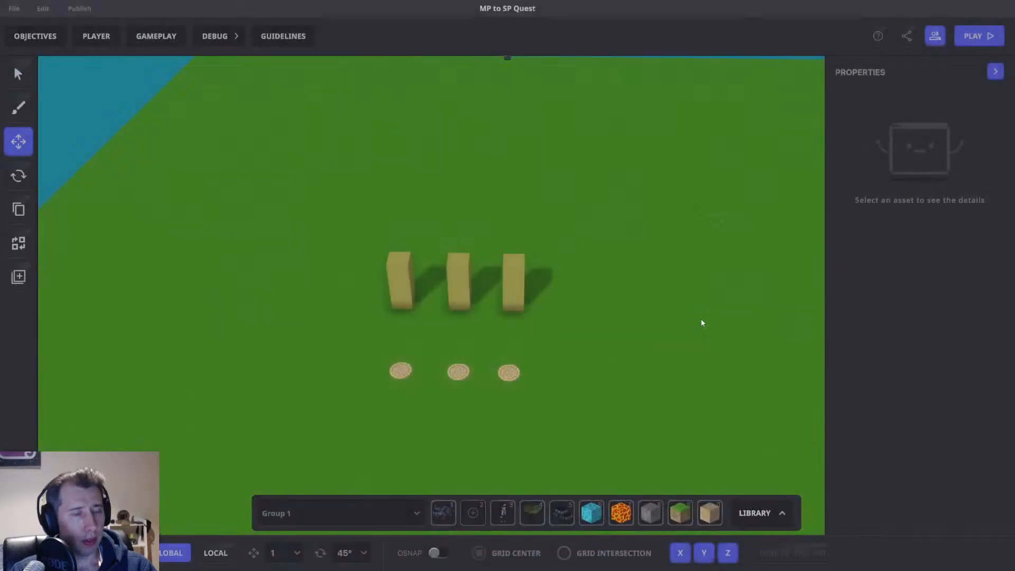
scroll(584, 374, "up", 1)
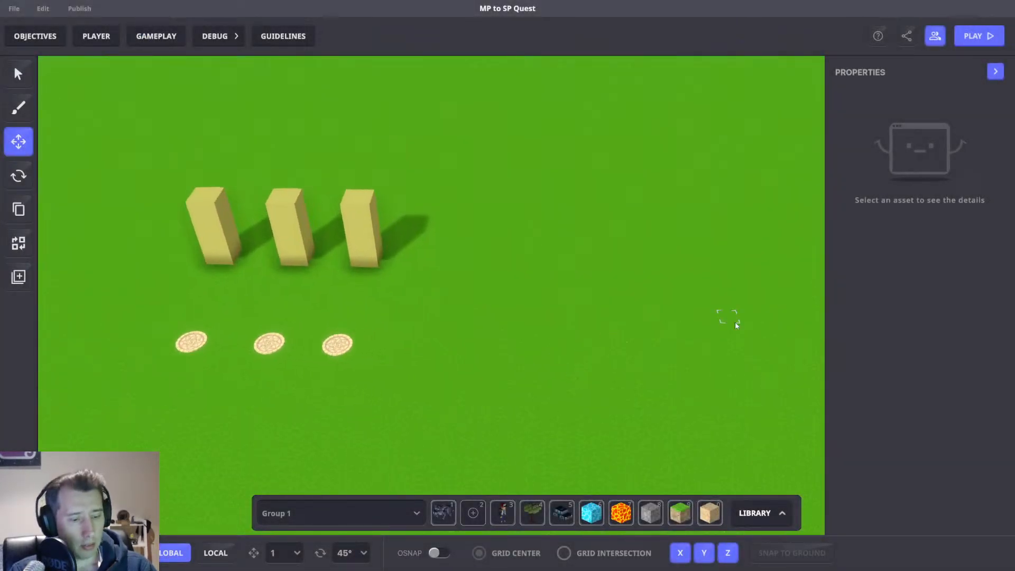
Search the props library for num and place The Golden Numpad to the right of the three columns.
key("Tab")
type("num")
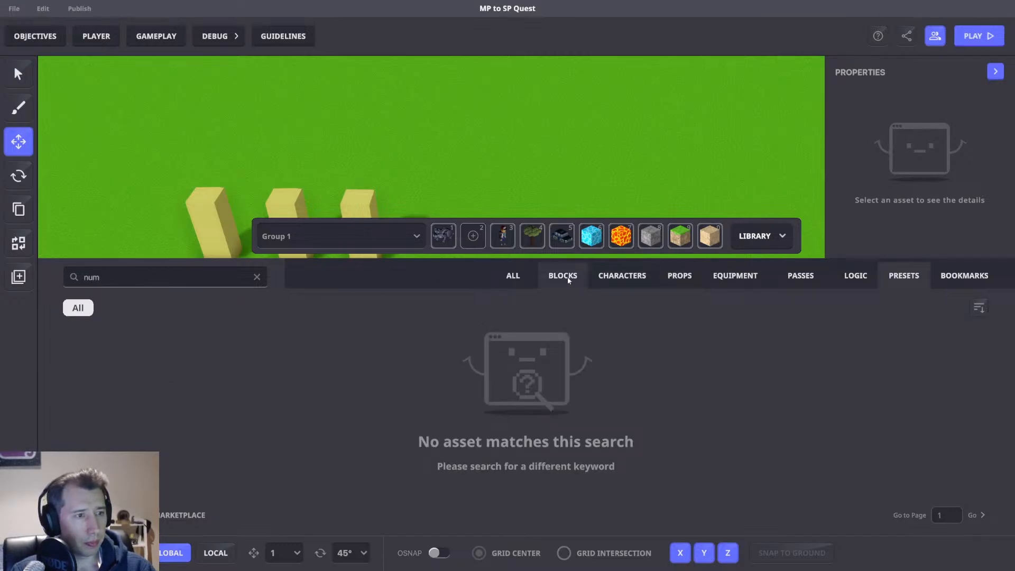
left_click(679, 276)
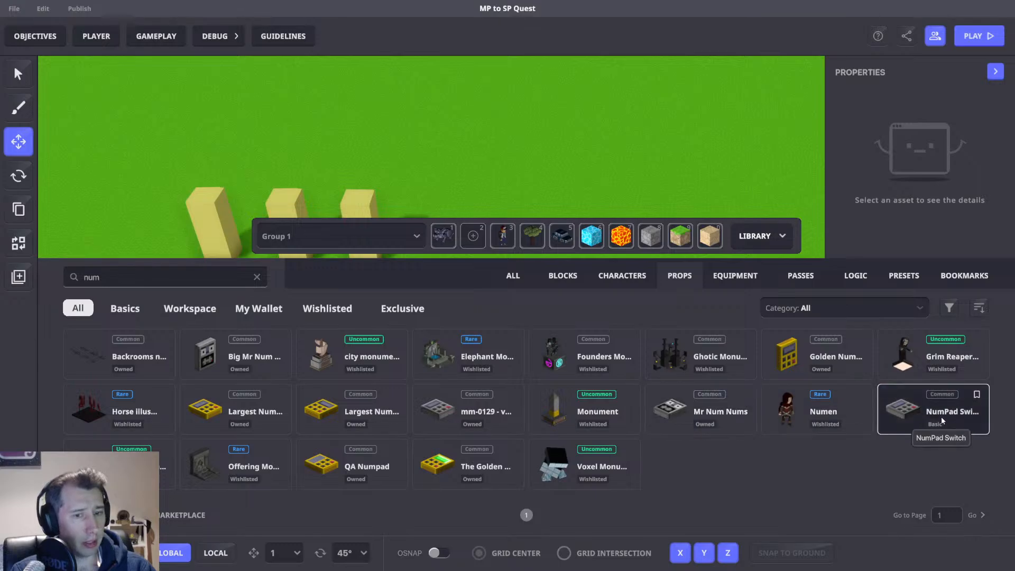
left_click_drag(931, 415, 469, 243)
left_click(468, 243)
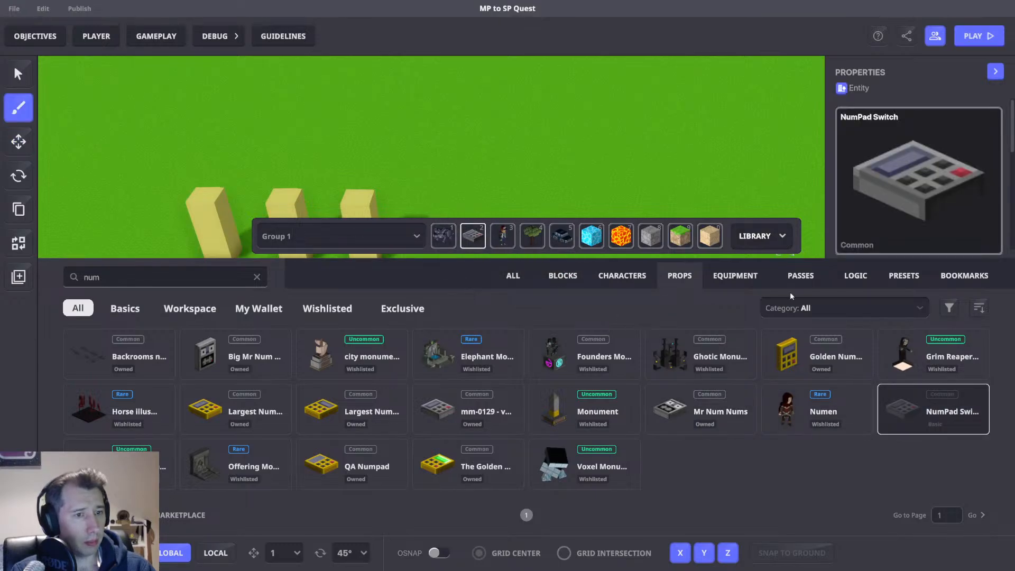
left_click_drag(460, 466, 472, 237)
left_click(761, 236)
scroll(502, 317, "up", 5)
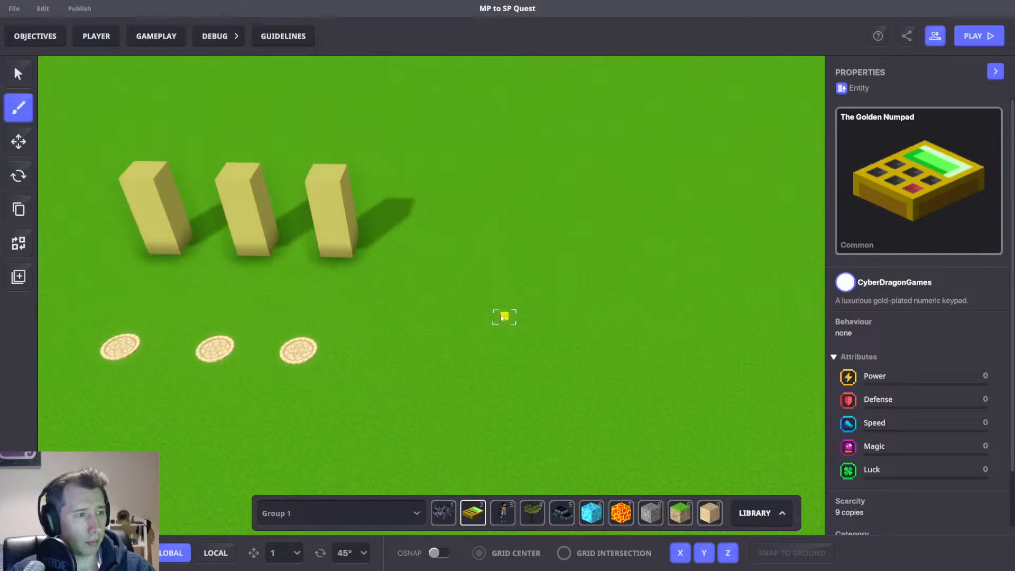
left_click(424, 301)
left_click(18, 141)
left_click(422, 301)
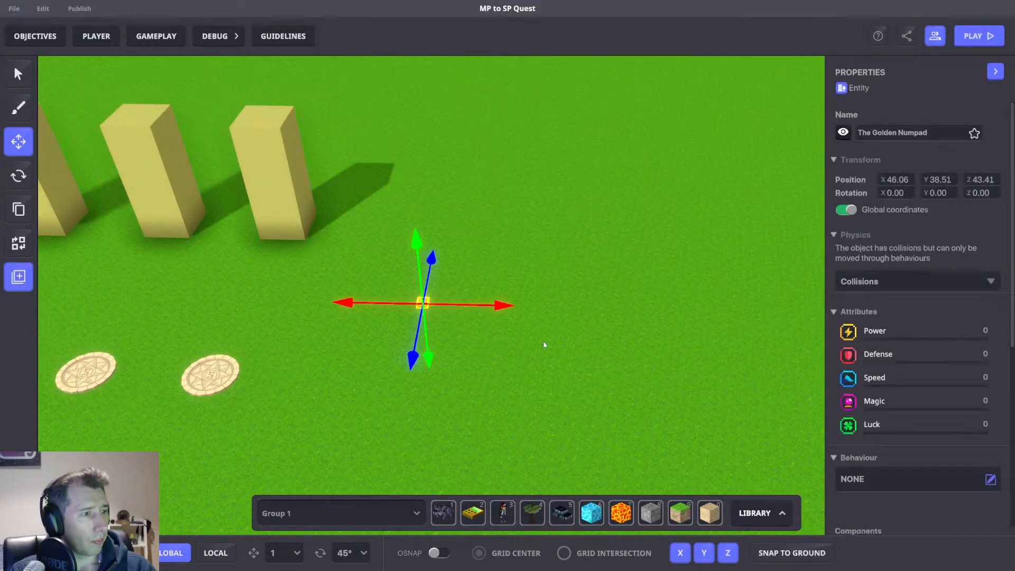
scroll(977, 309, "down", 5)
left_click(931, 245)
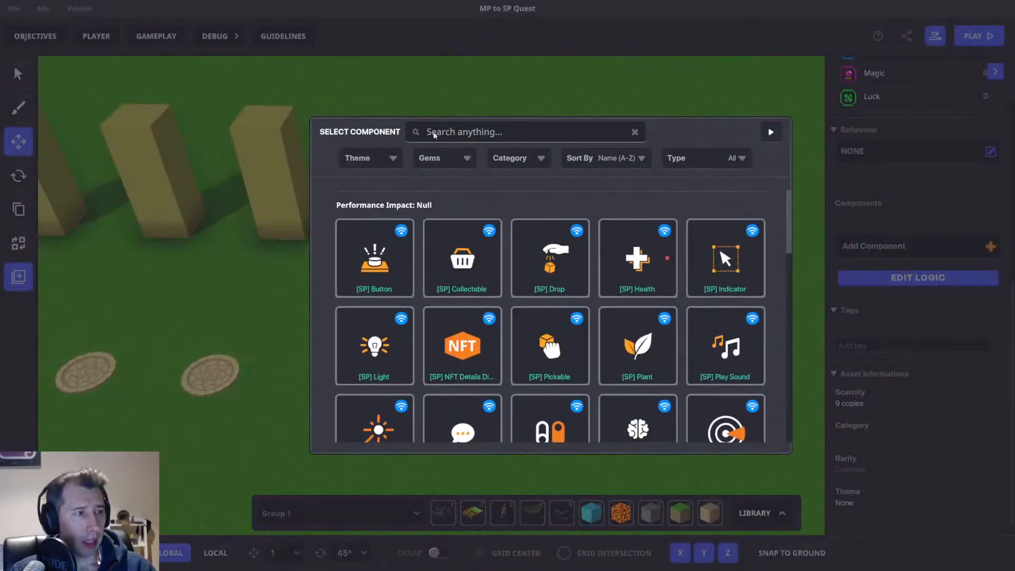
left_click(776, 133)
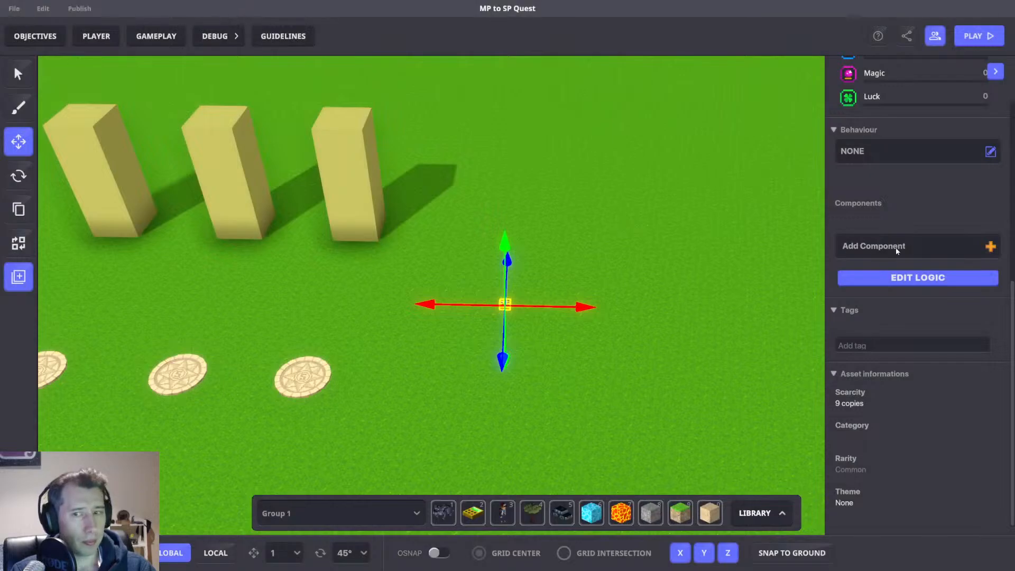
left_click(895, 247)
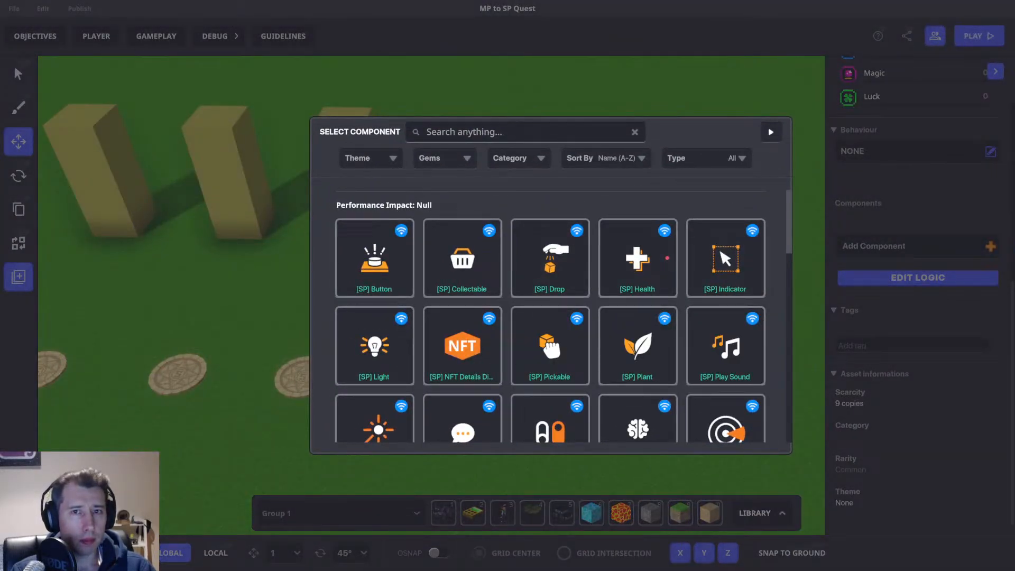
left_click(507, 132)
type("ass")
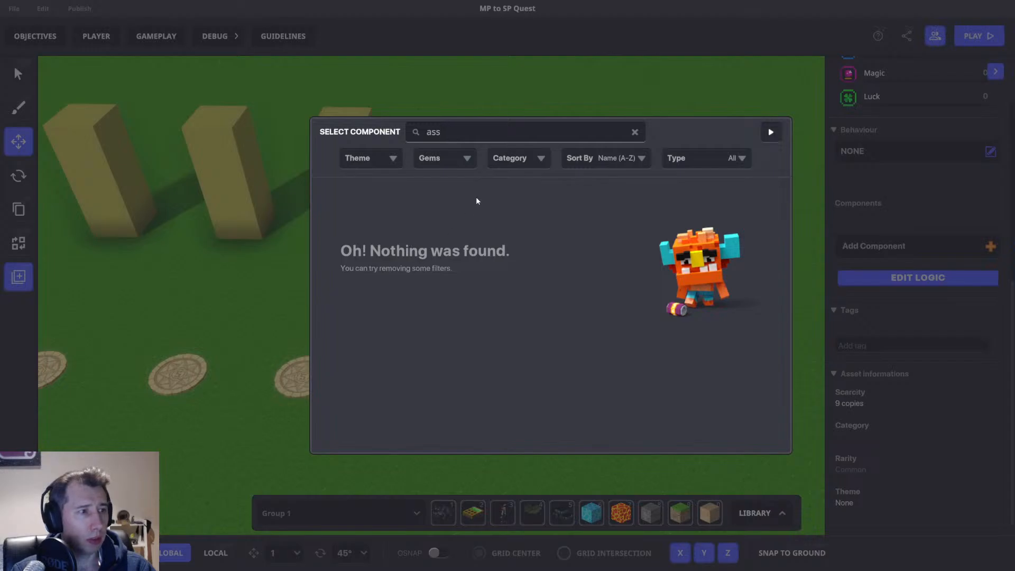
key("BackSpace")
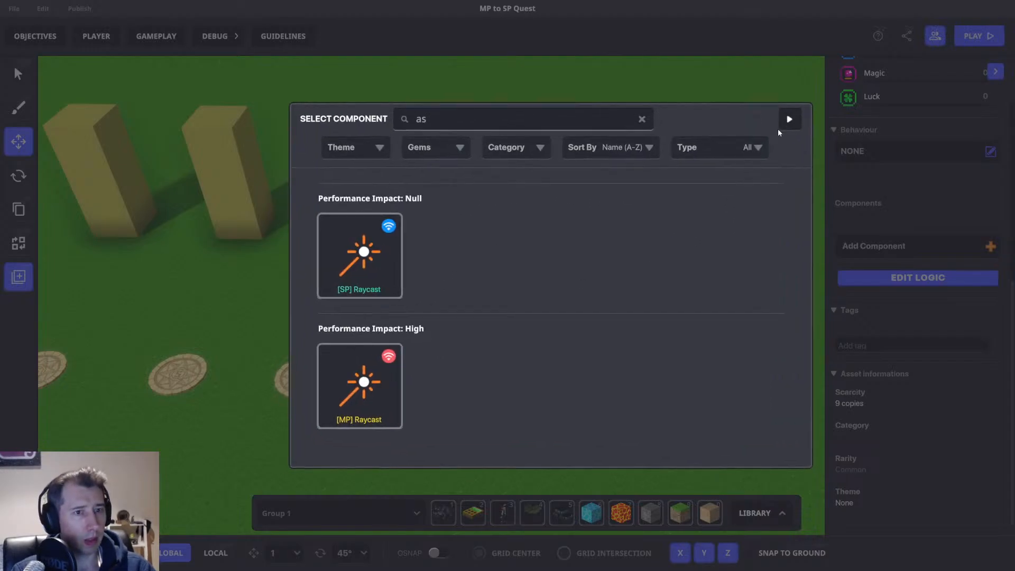
left_click(891, 150)
Set the numpad's behaviour to [MP] Asset Spawner.
left_click(880, 155)
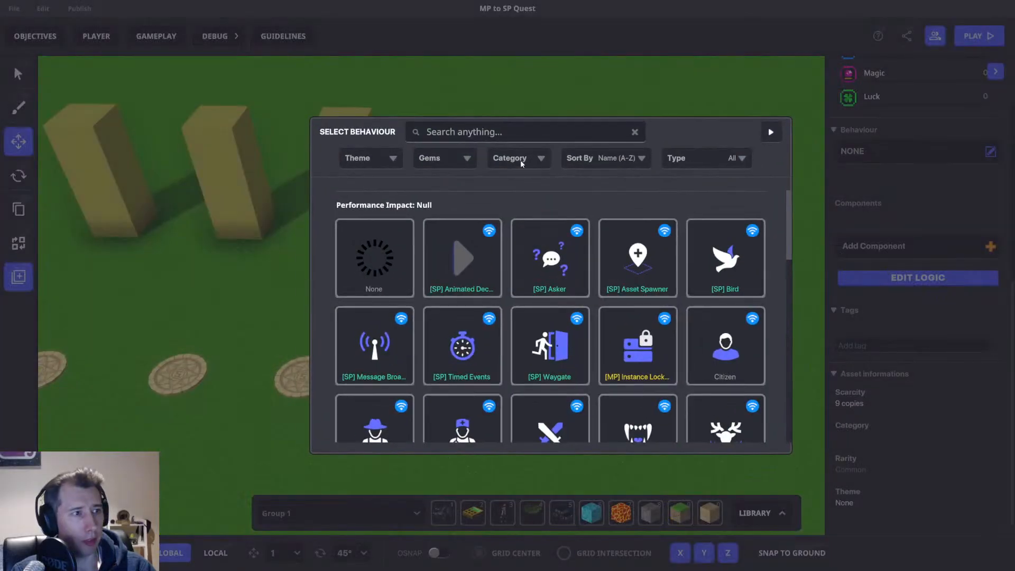
type("asse")
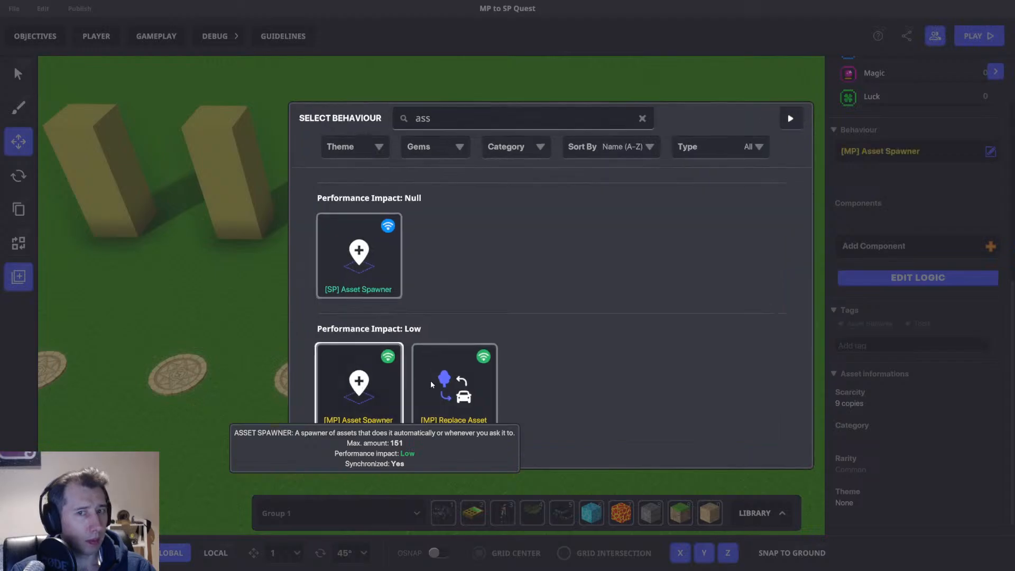
left_click(397, 382)
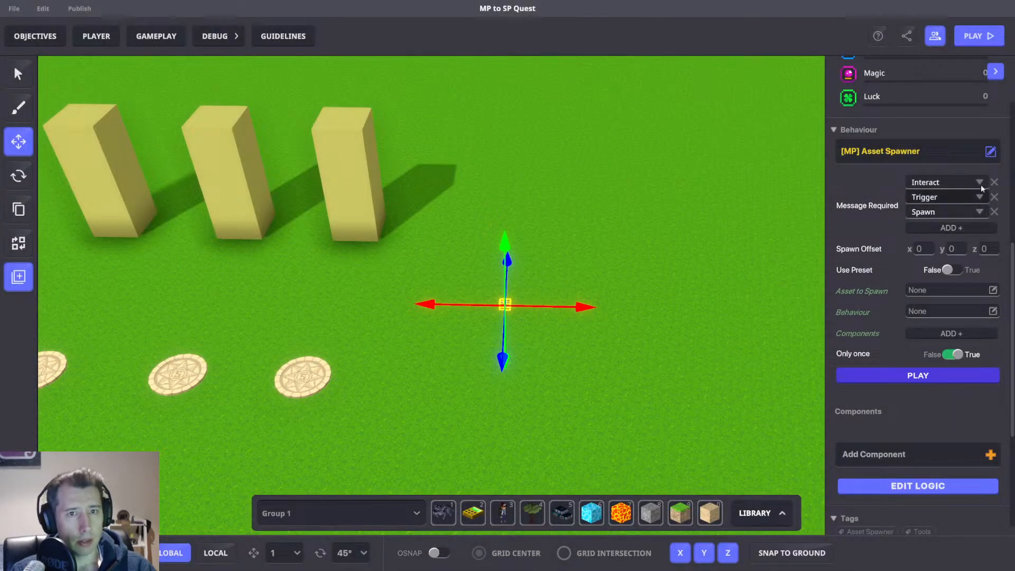
Remove the Interact and Trigger required messages, keeping Spawn, and switch Use Preset to True.
left_click(994, 182)
left_click(994, 182)
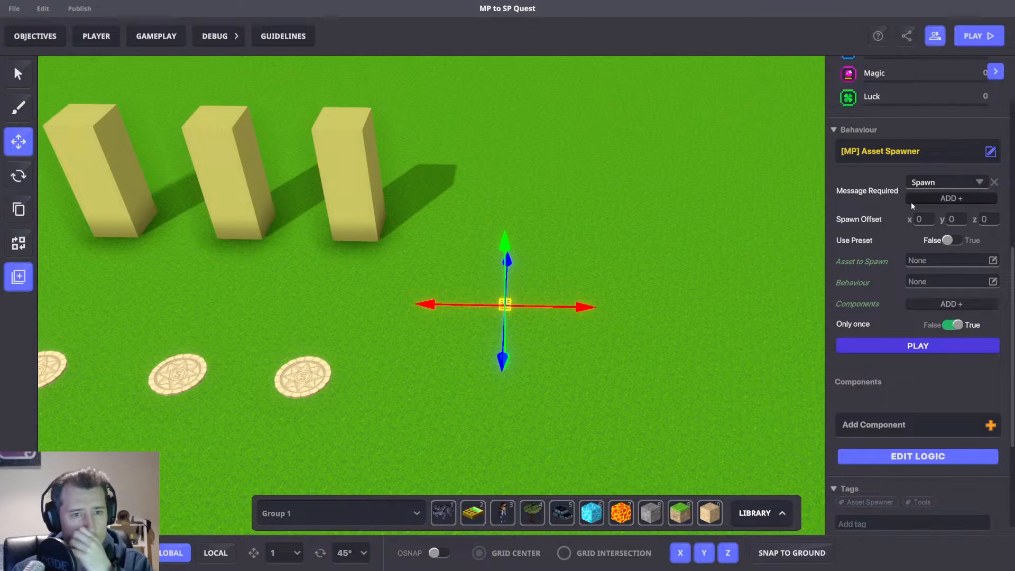
left_click(947, 241)
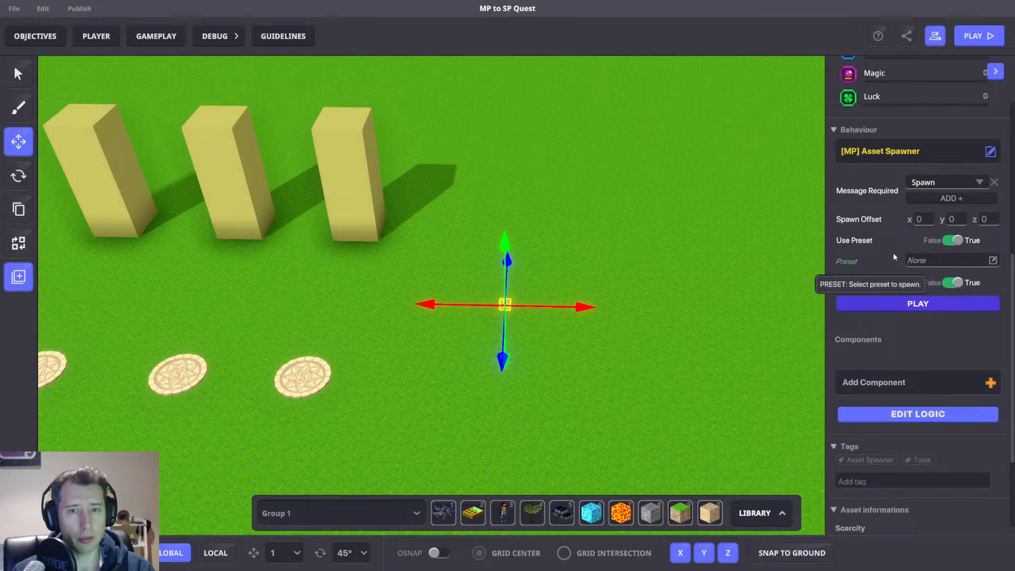
Add an [MP] Toggle component to the numpad.
left_click(903, 380)
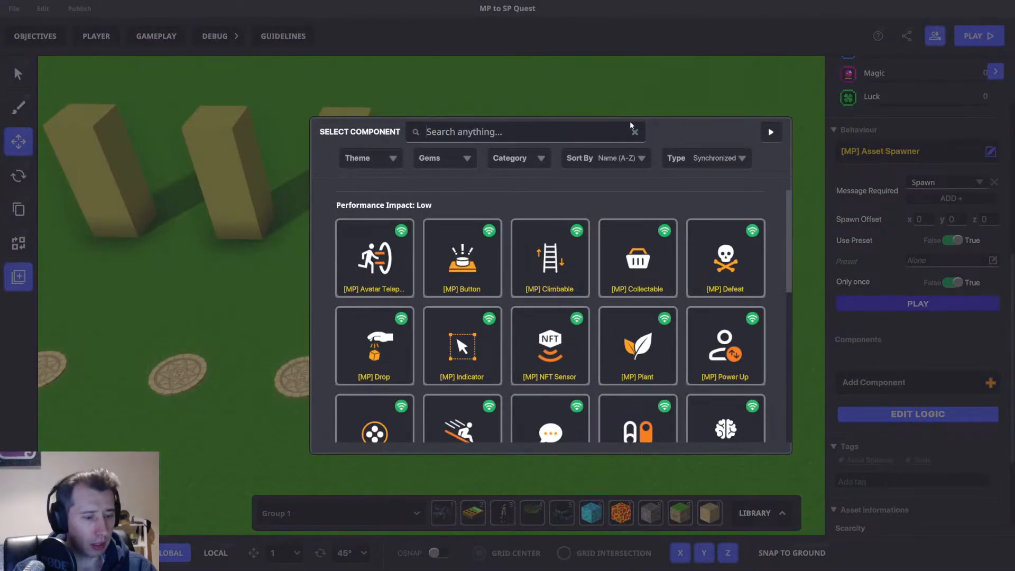
type("Togg")
left_click(374, 258)
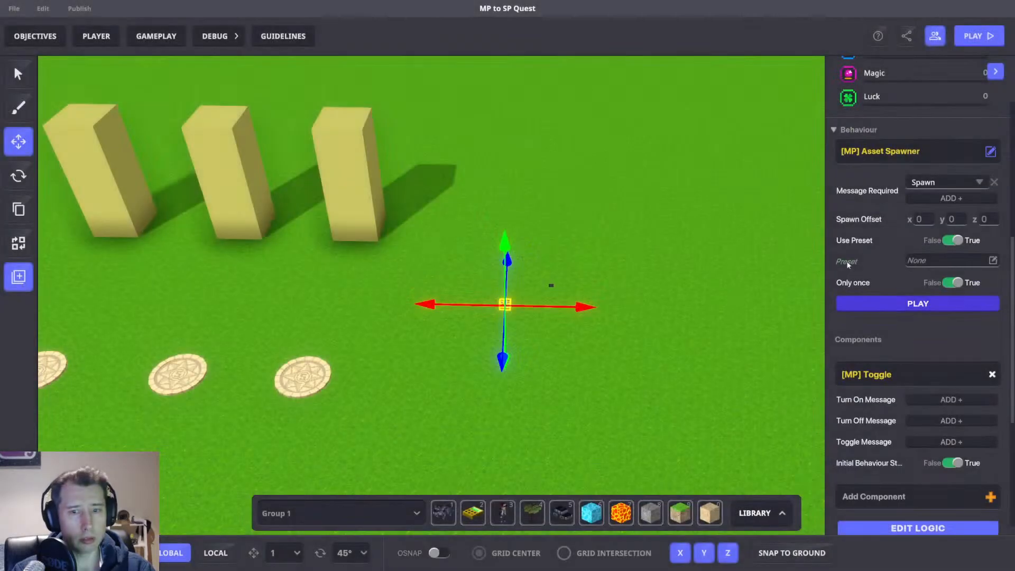
Add an [MP] Trigger Volume component to the numpad and nudge the numpad slightly to the right.
scroll(892, 302, "down", 3)
left_click(895, 353)
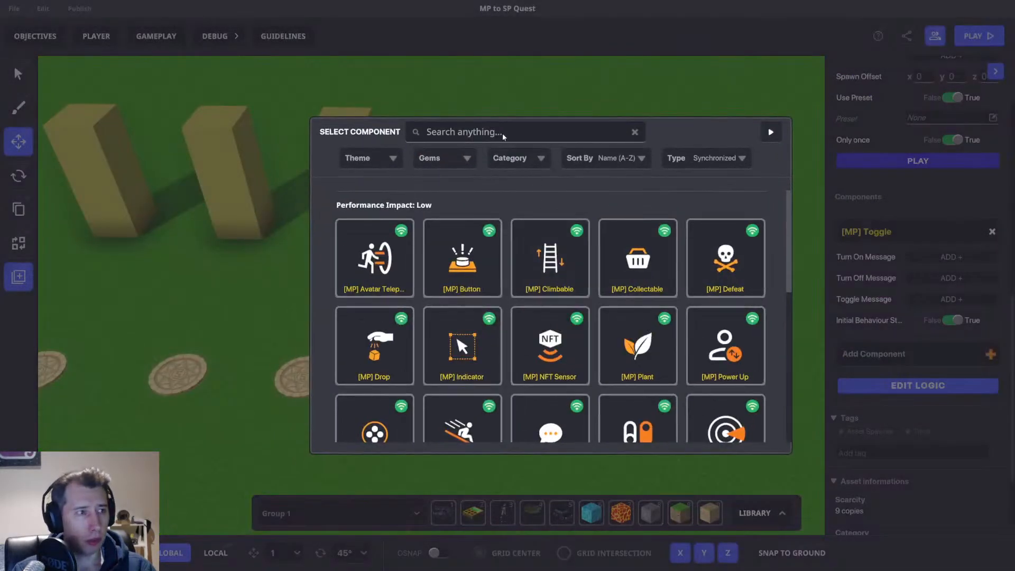
type("Trigg")
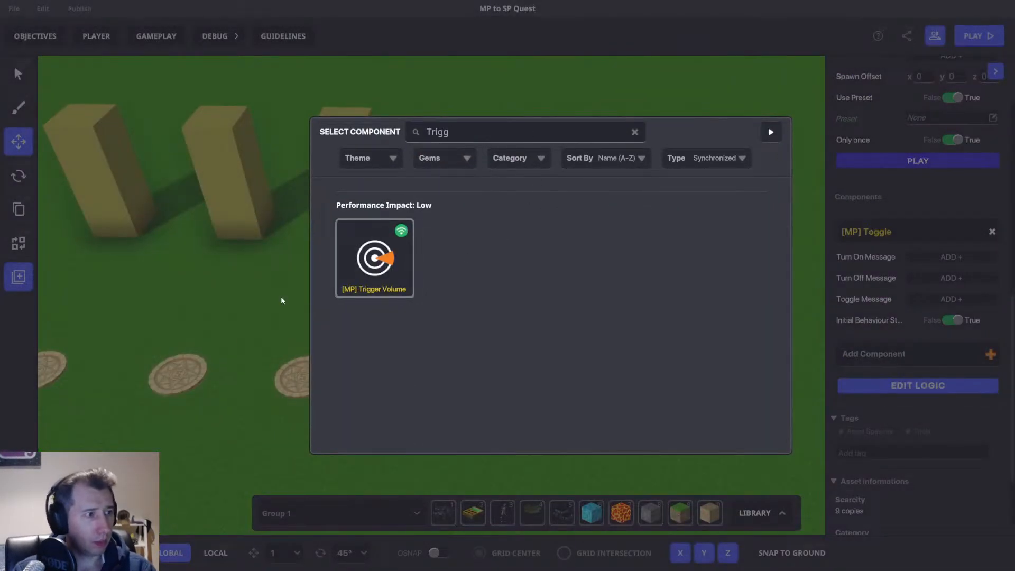
left_click(374, 258)
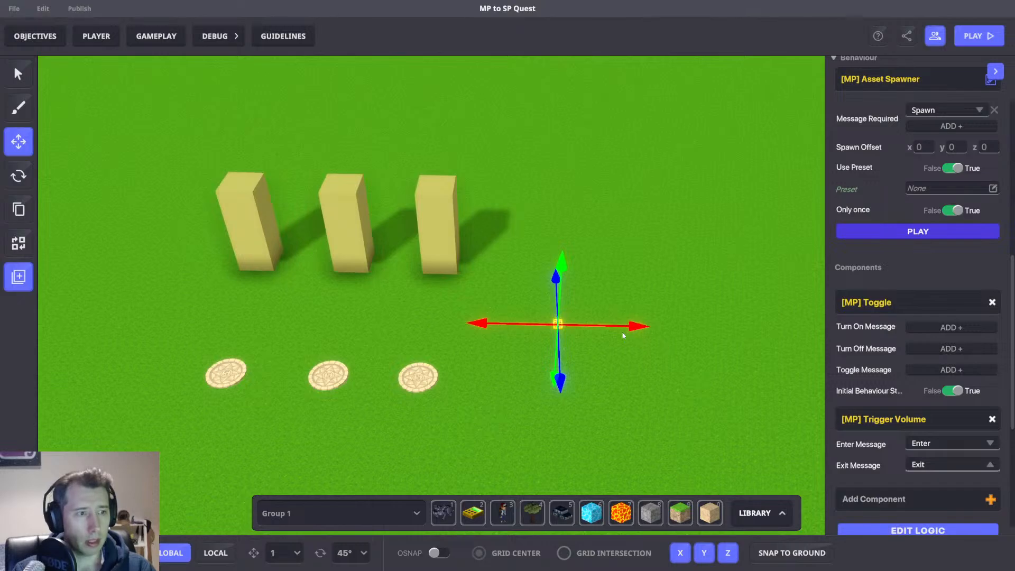
left_click_drag(623, 336, 671, 337)
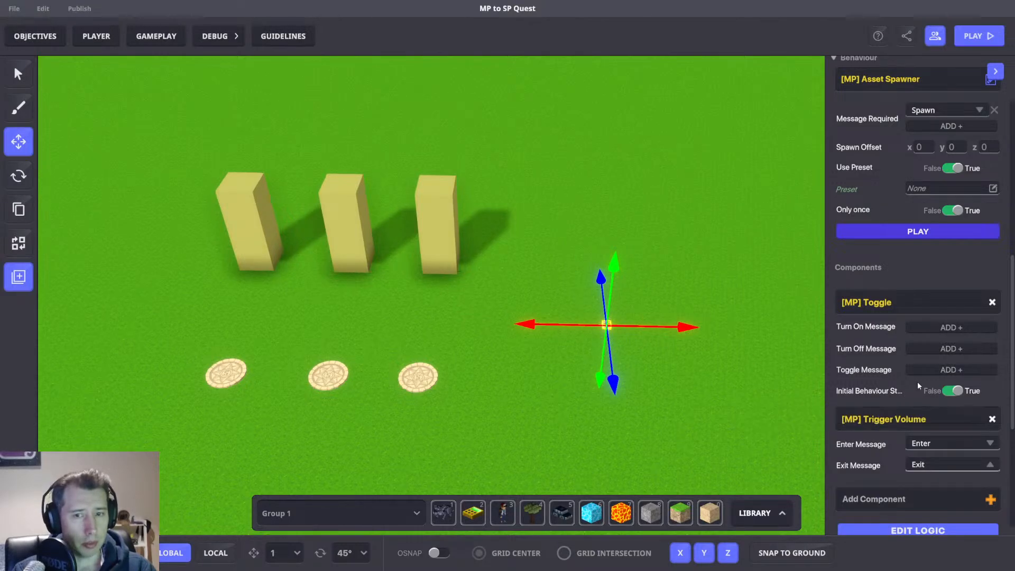
Reopen the game rules to check the existing rulesets.
scroll(880, 347, "up", 4)
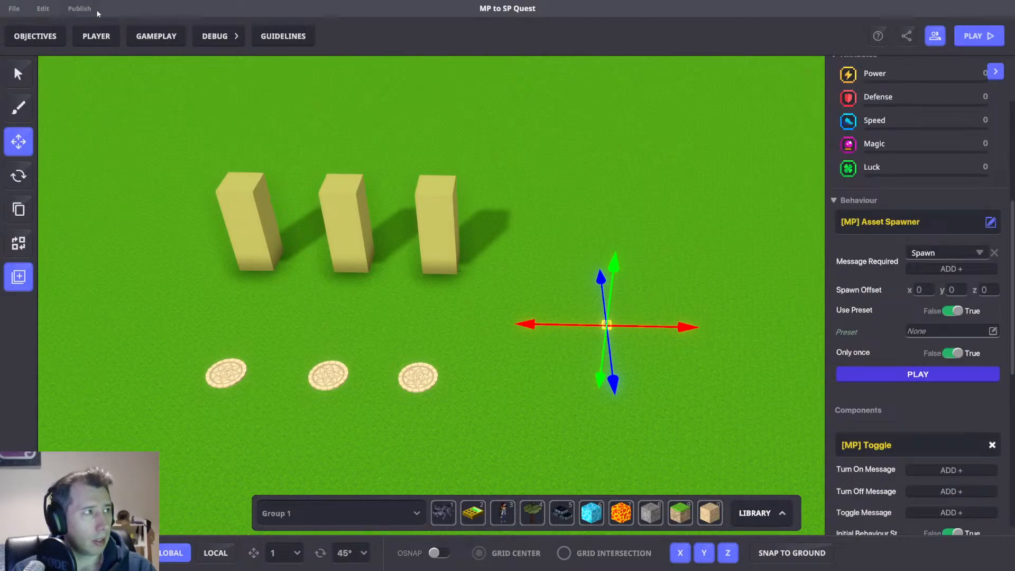
left_click(156, 36)
left_click_drag(595, 159, 591, 165)
left_click(802, 79)
Search the props library for panel and add the Museum Info Panel to the hotbar.
middle_click_drag(571, 313, 559, 277)
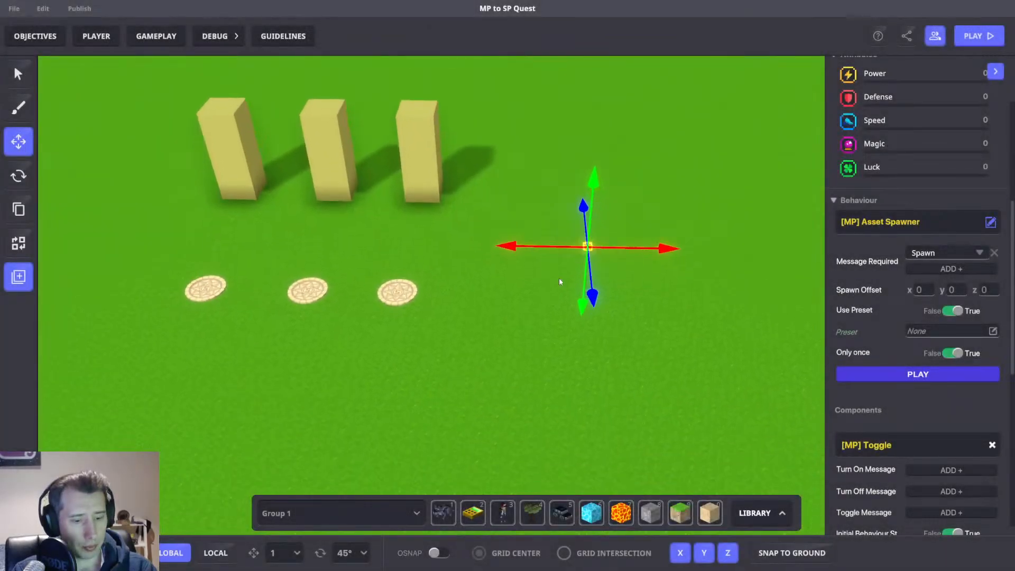
key("Tab")
left_click(199, 278)
type("panel")
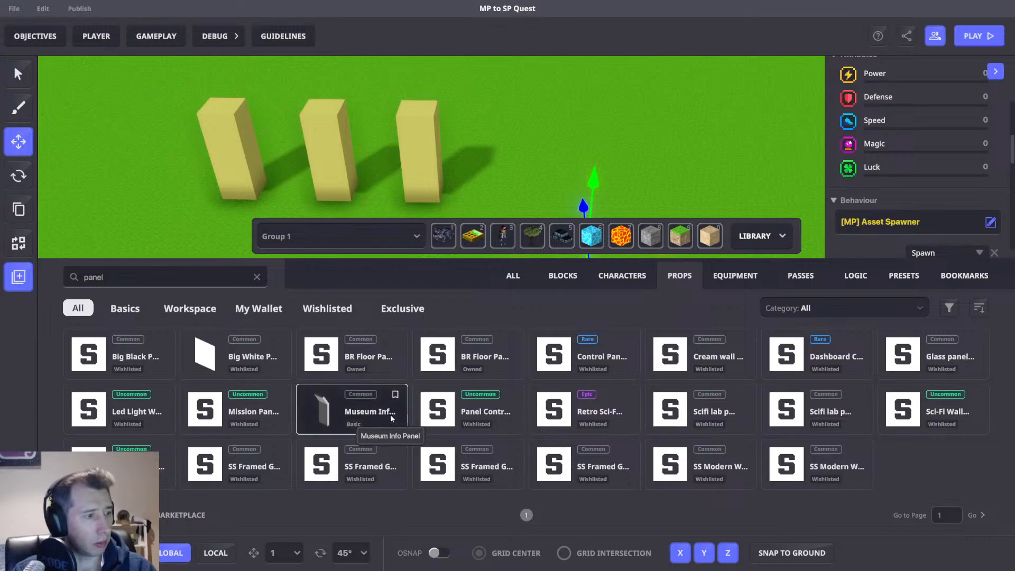
left_click_drag(390, 418, 504, 235)
left_click(761, 236)
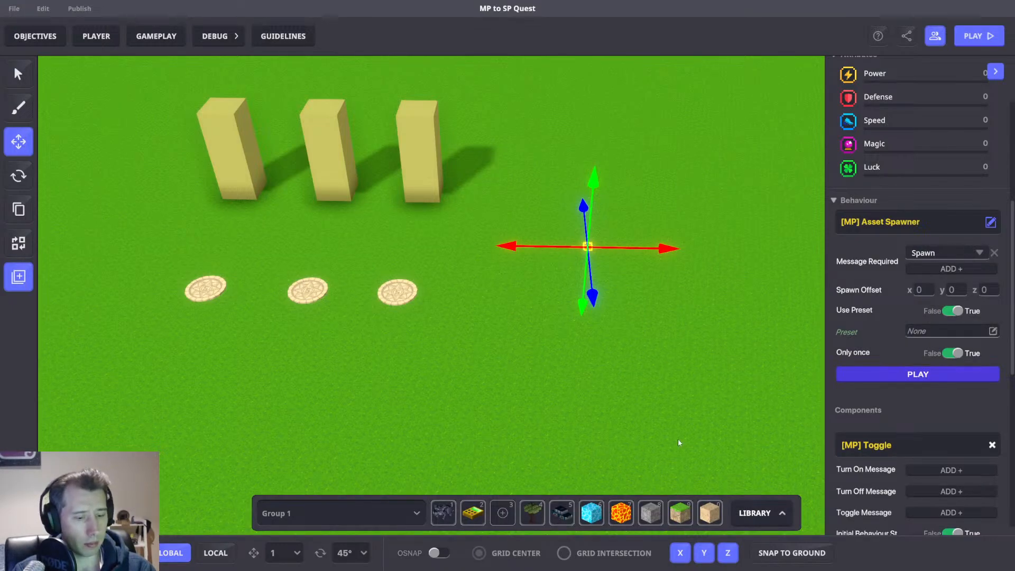
key("Tab")
left_click_drag(389, 409, 503, 233)
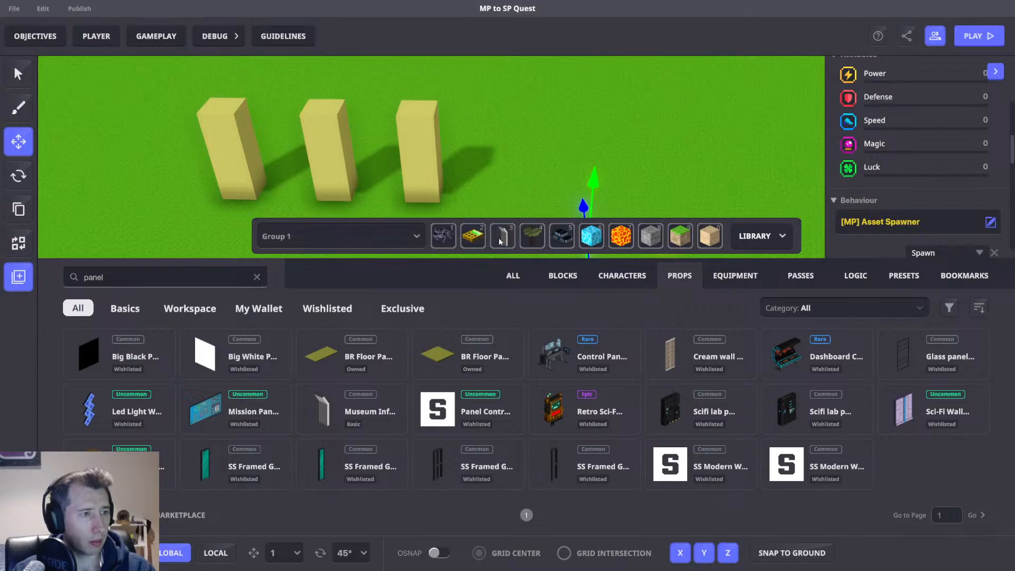
key("3")
left_click(761, 236)
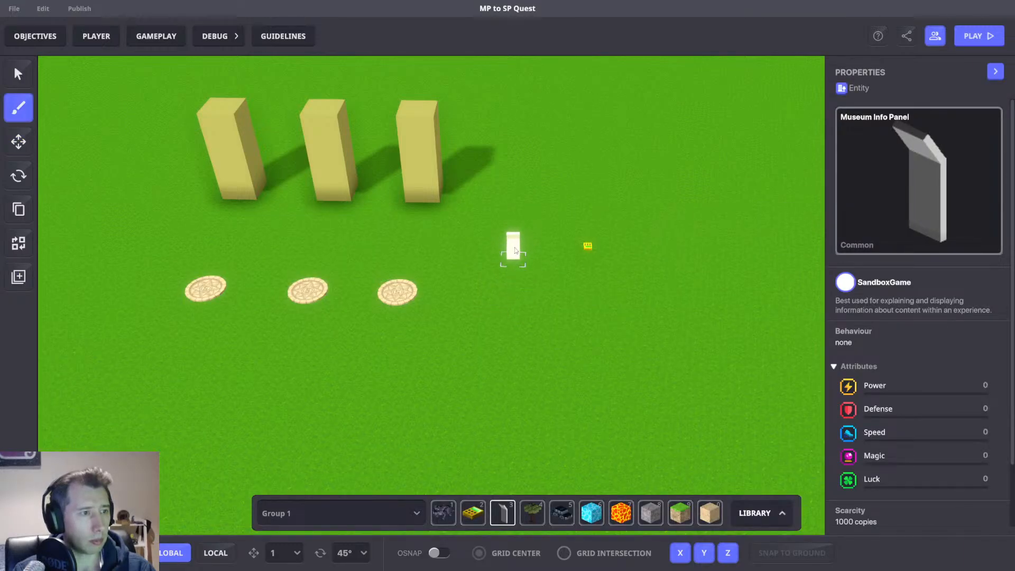
Place a Museum Info Panel just below the middle pressure pad and select it with the rotate tool.
middle_click_drag(381, 272, 538, 260)
left_click(458, 341)
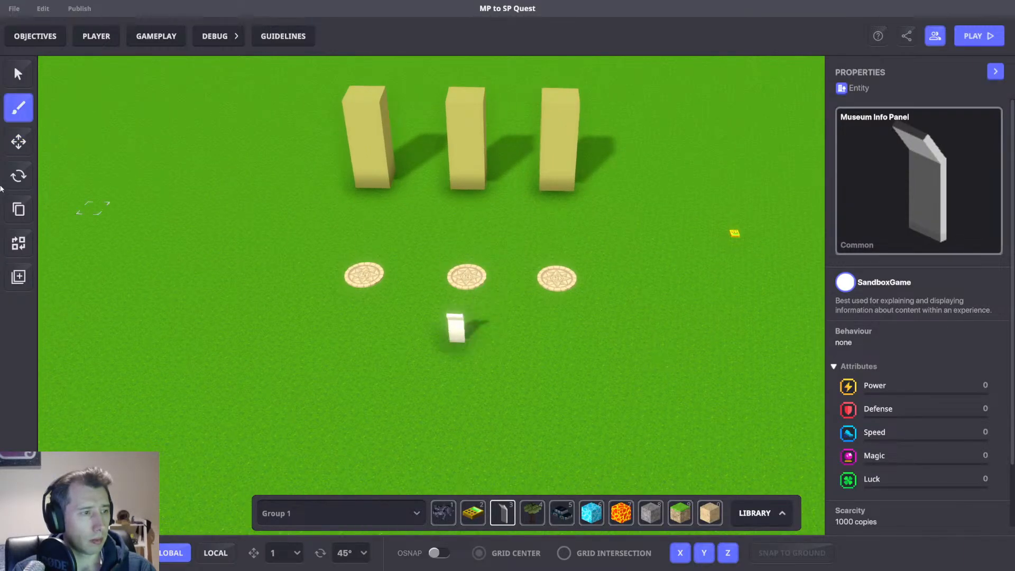
left_click(18, 176)
left_click(455, 328)
left_click_drag(428, 396, 833, 343)
Give the Museum Info Panel the [MP] Message Broadcaster behaviour.
scroll(883, 356, "down", 5)
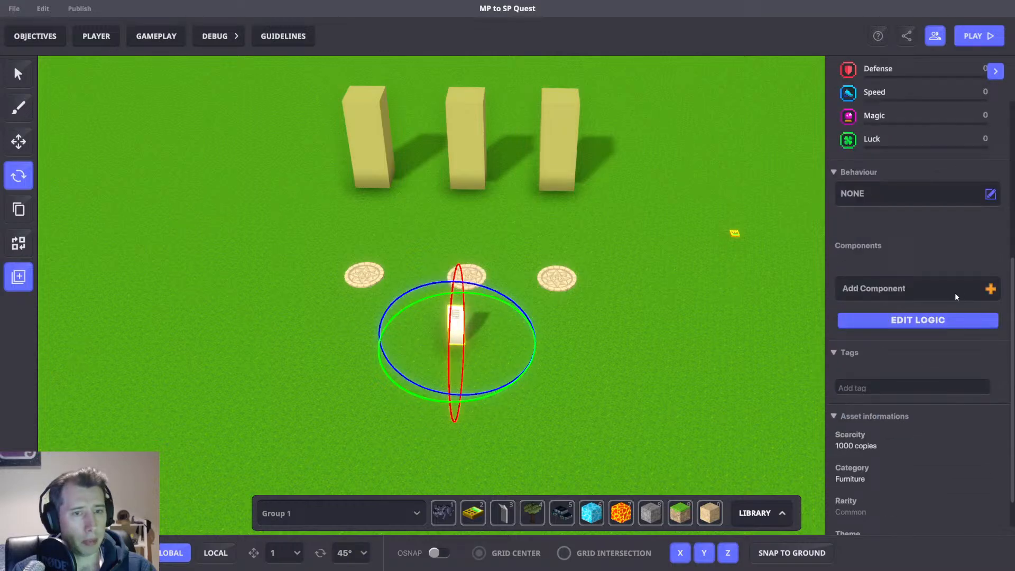
left_click(902, 194)
type("mess")
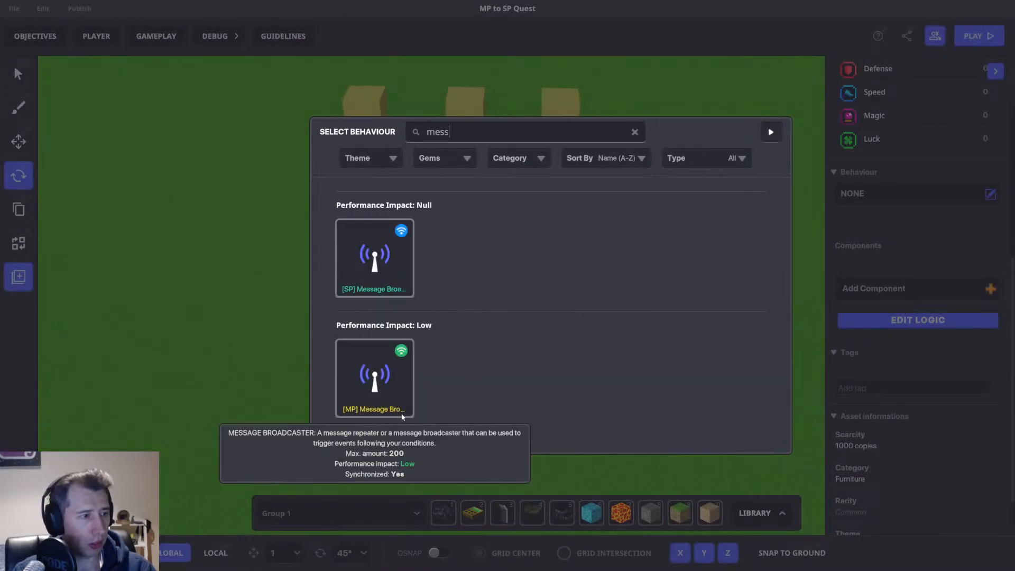
left_click(374, 364)
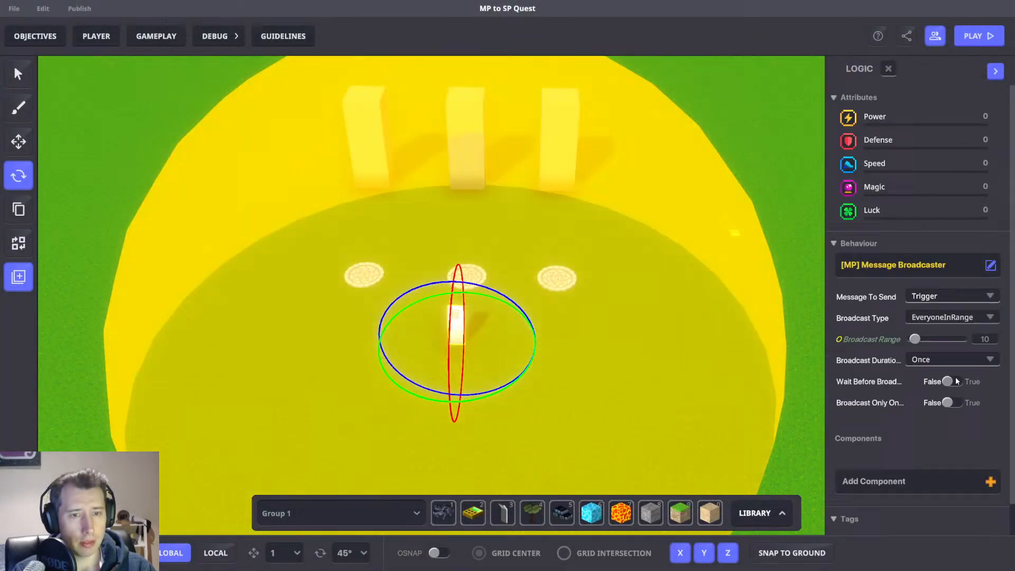
Open the broadcaster's full logic settings and add Interact as its required message.
left_click(954, 381)
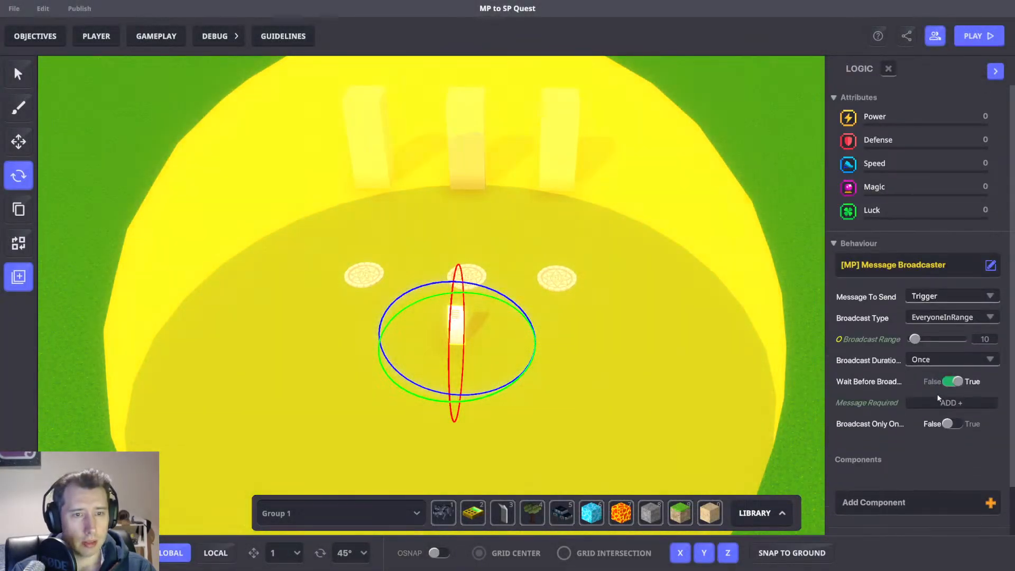
left_click(928, 394)
type("Inter")
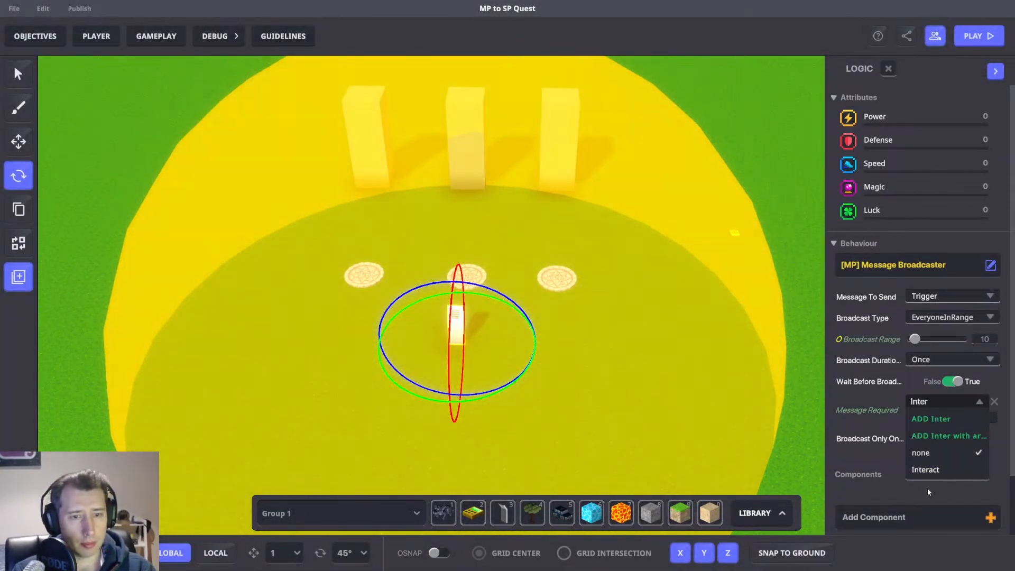
left_click(934, 467)
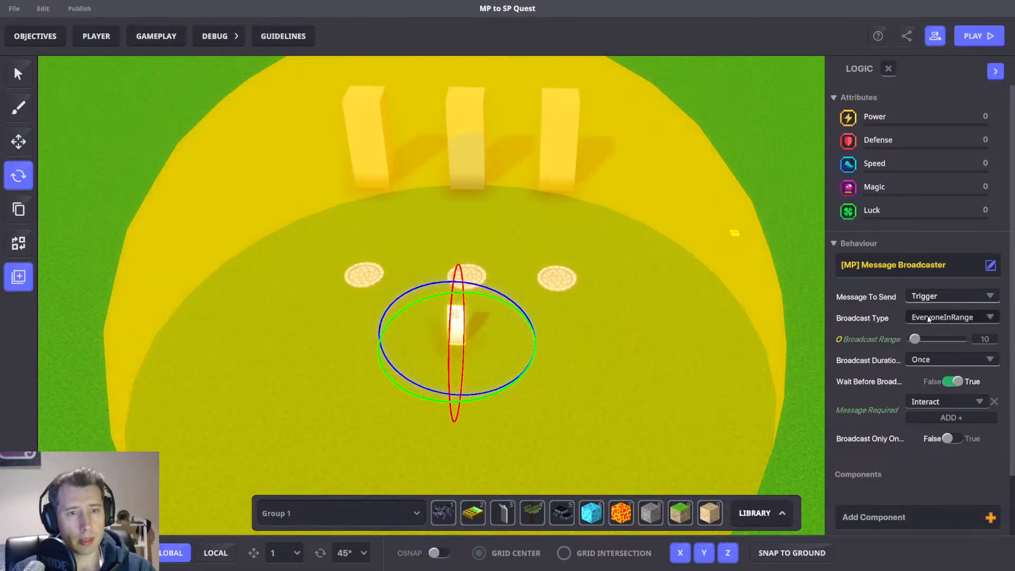
Set the broadcast type to All and the message to send to a new RNG message.
left_click(924, 319)
left_click(926, 332)
left_click(938, 296)
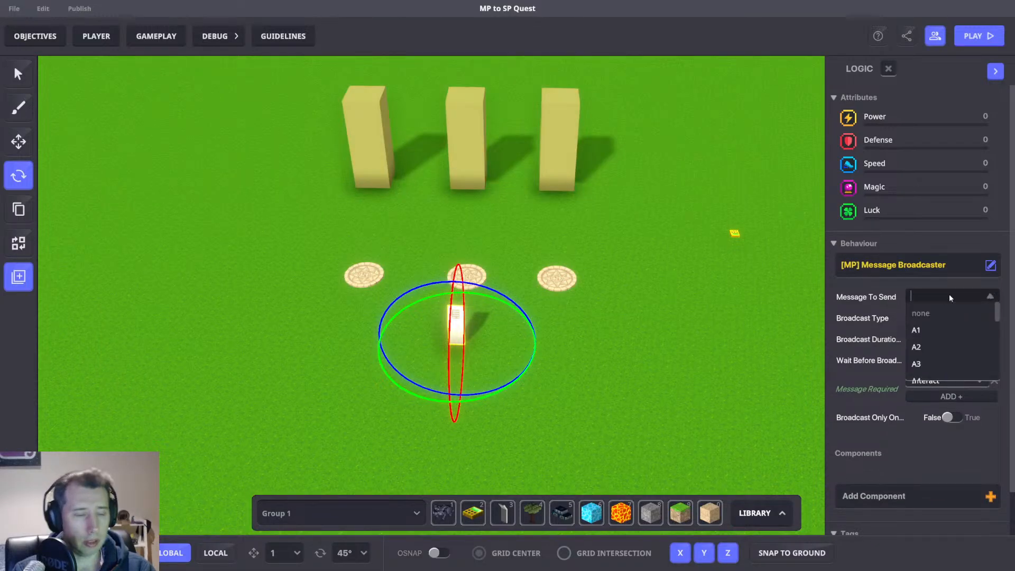
type("RNG")
left_click(930, 315)
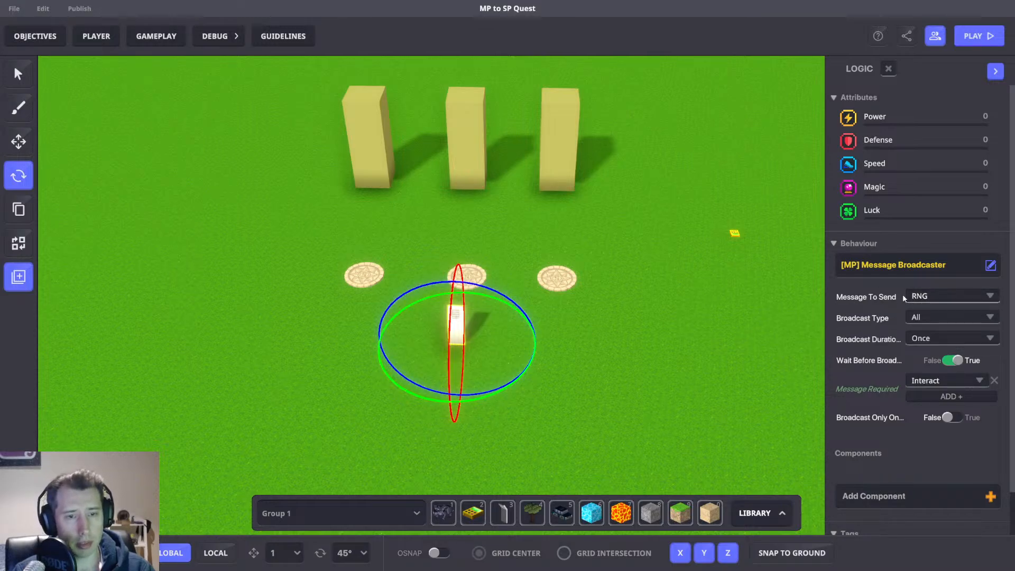
Open the game rules and add a Roll a random number rule.
left_click(156, 37)
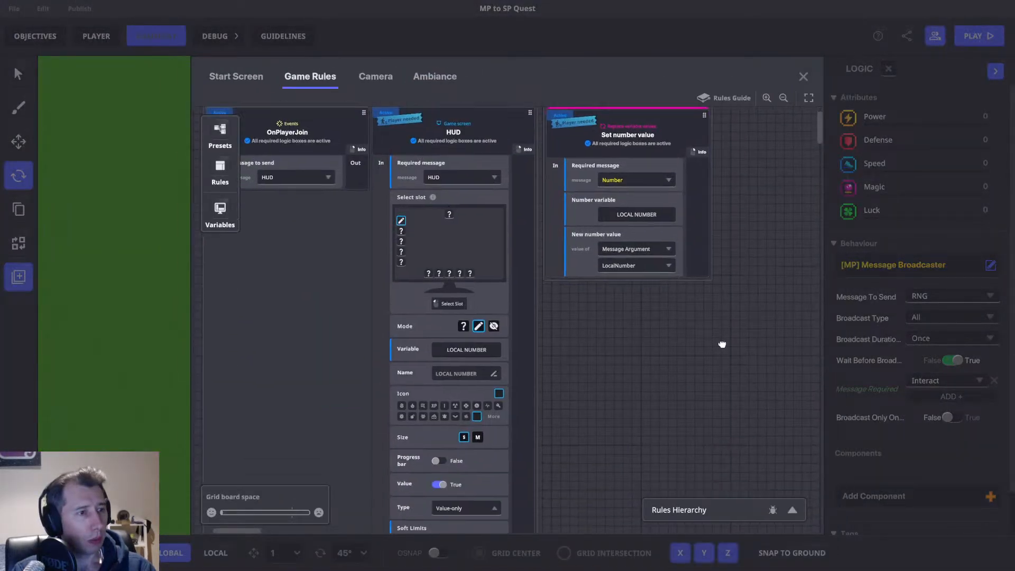
left_click(220, 167)
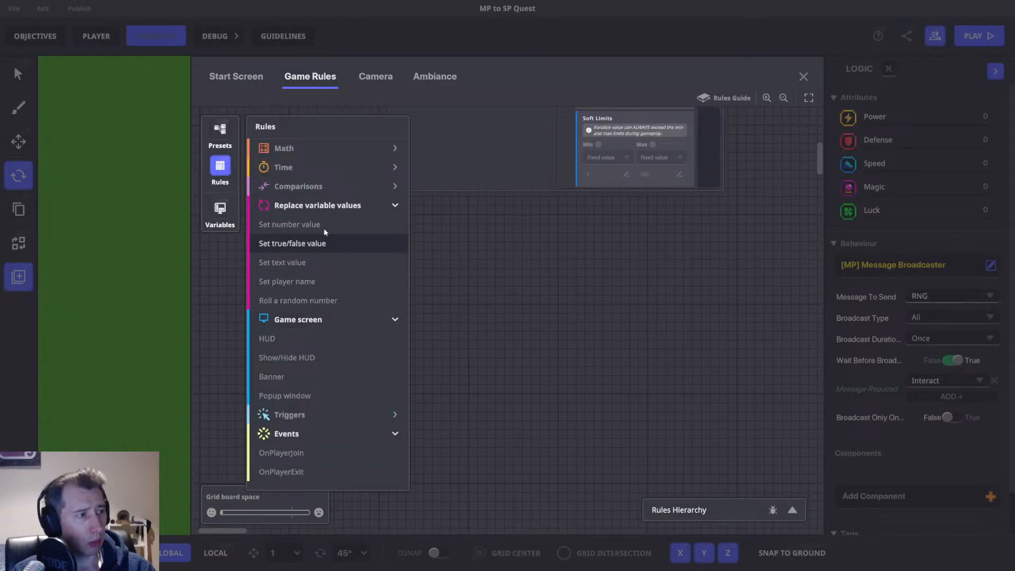
left_click(311, 188)
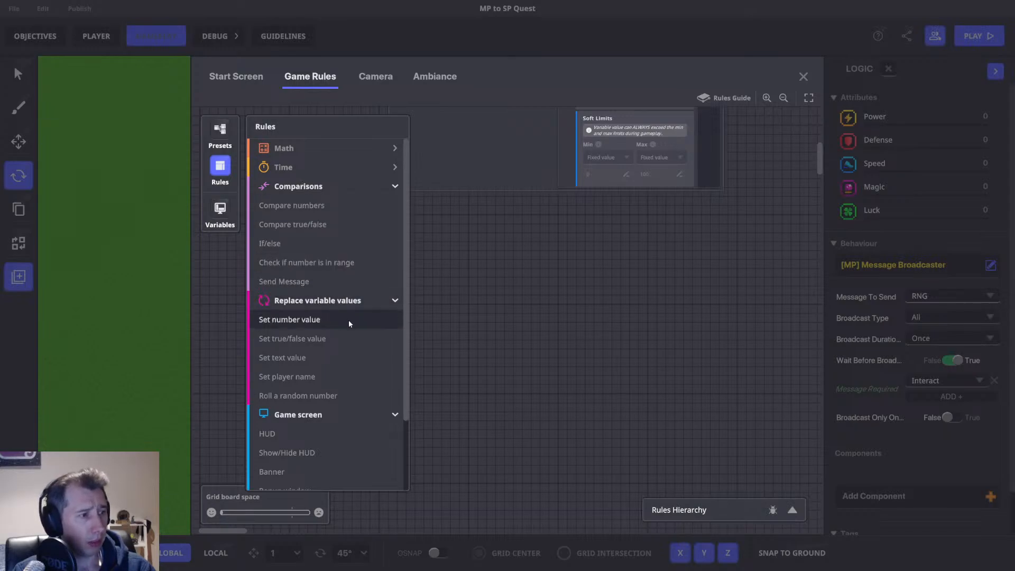
left_click(325, 396)
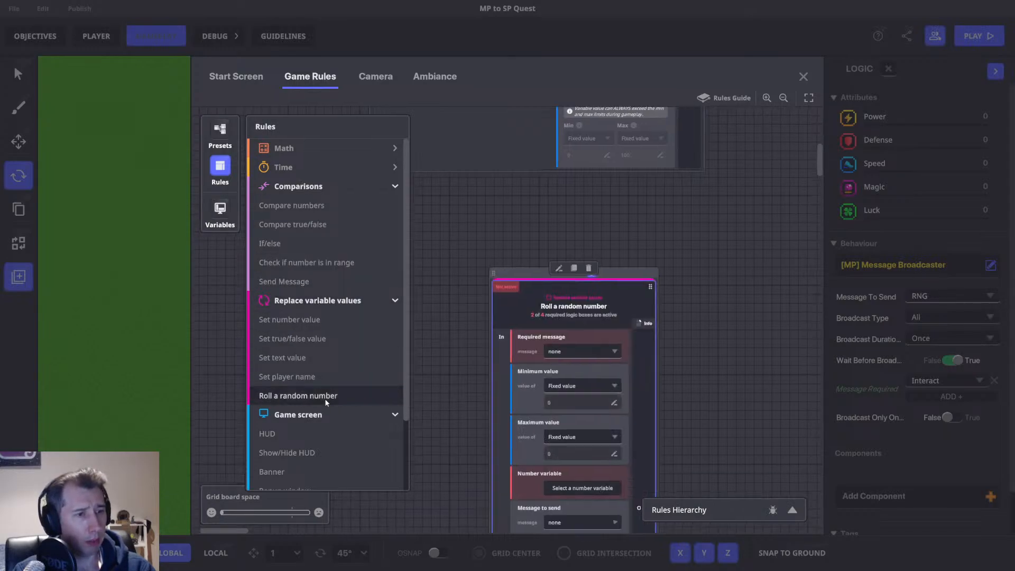
Set the random number rule's required message to RNG.
left_click(503, 284)
type("RNG")
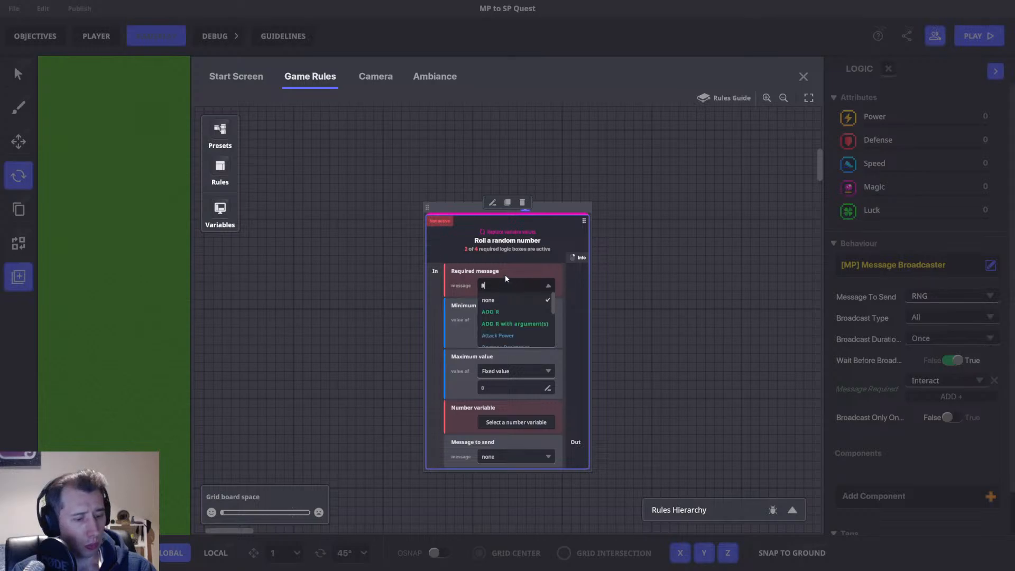
left_click(491, 300)
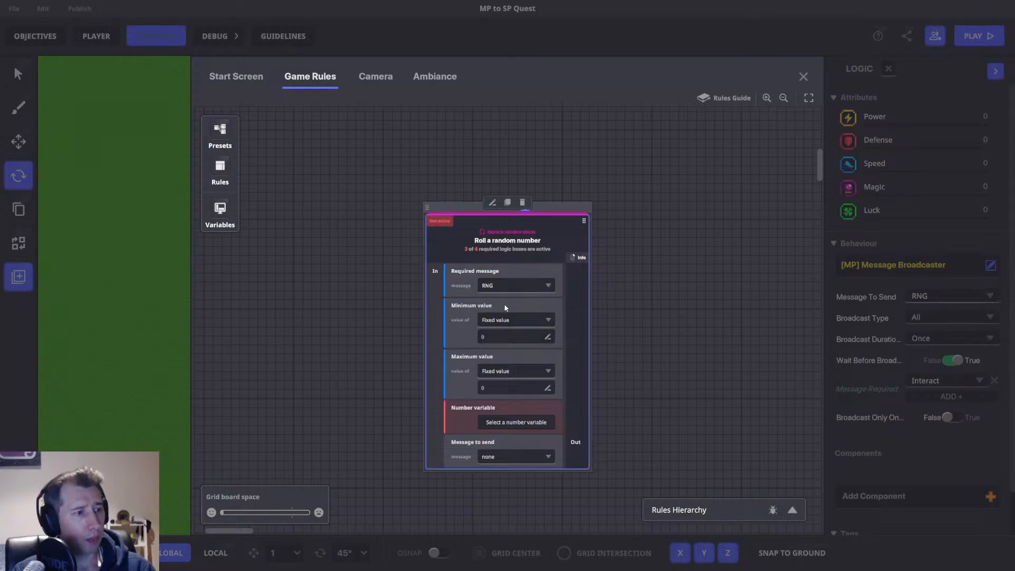
Set the random number rule's minimum value to 1 and maximum value to 4.
left_click(506, 319)
left_click(491, 341)
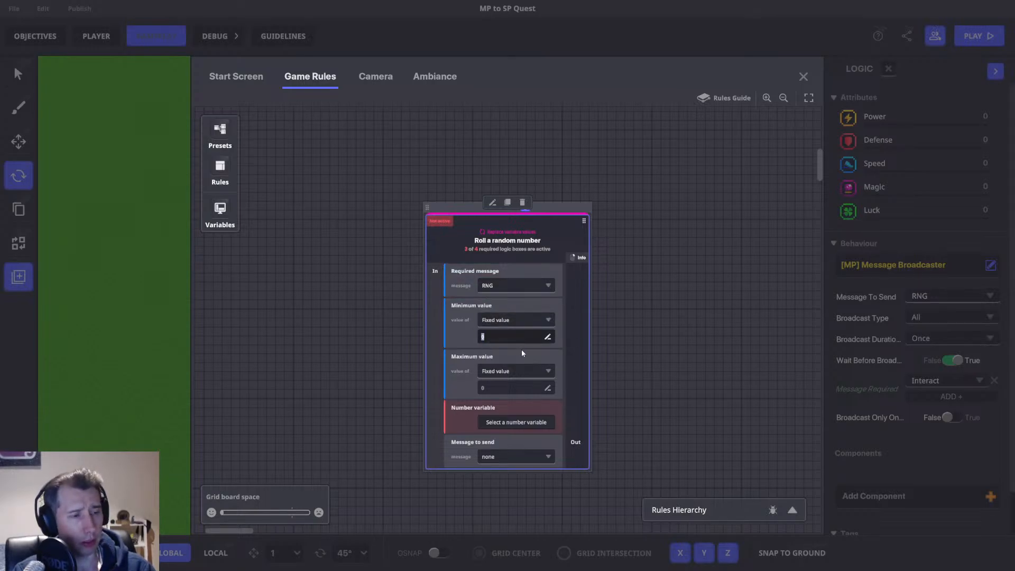
left_click(503, 386)
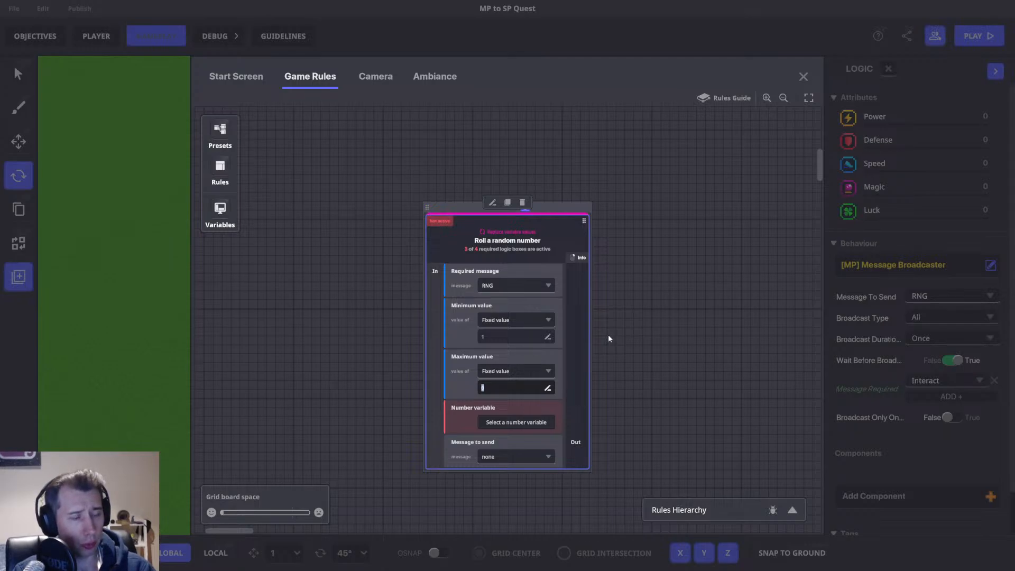
type("4")
left_click(525, 174)
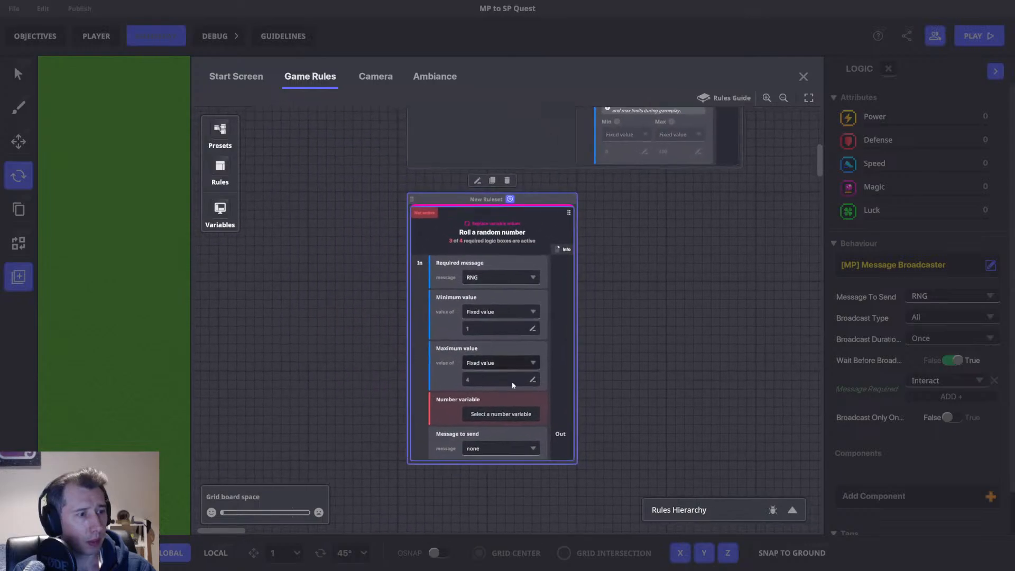
Create a global number variable named RNG and assign it as the rule's number variable.
left_click(507, 417)
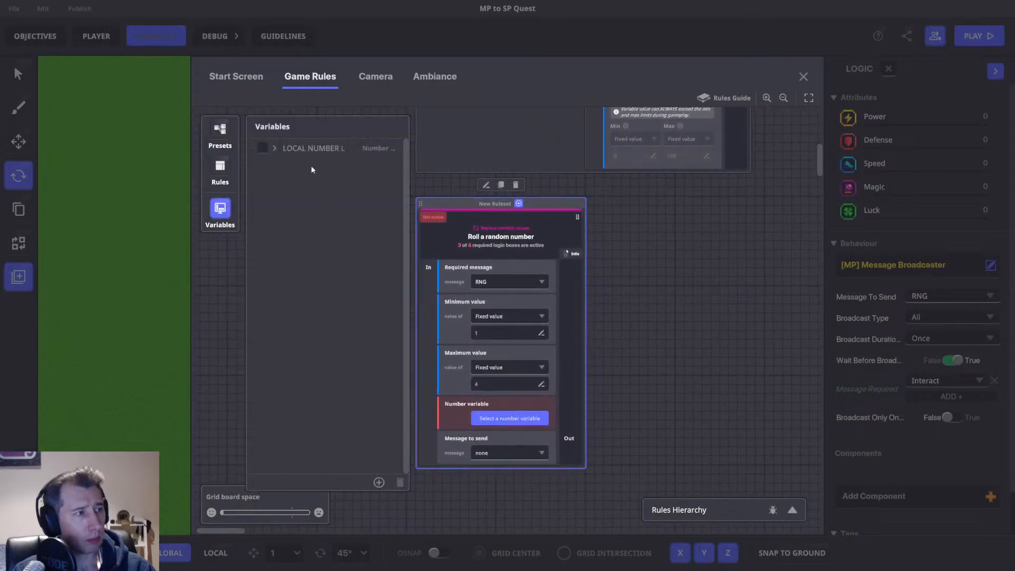
left_click(378, 482)
left_click(333, 426)
left_click(333, 449)
left_click(328, 456)
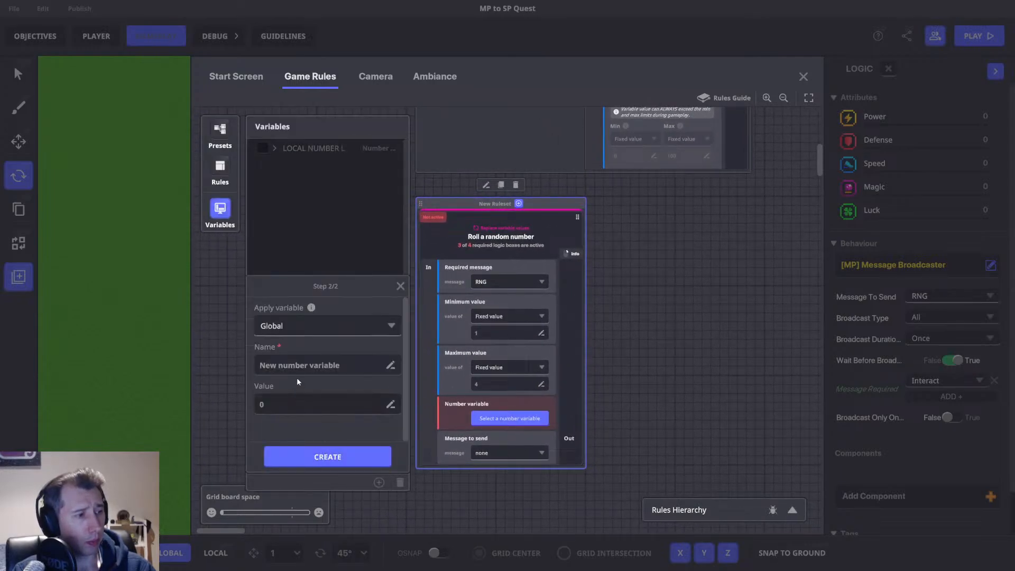
left_click(297, 366)
type("RNG")
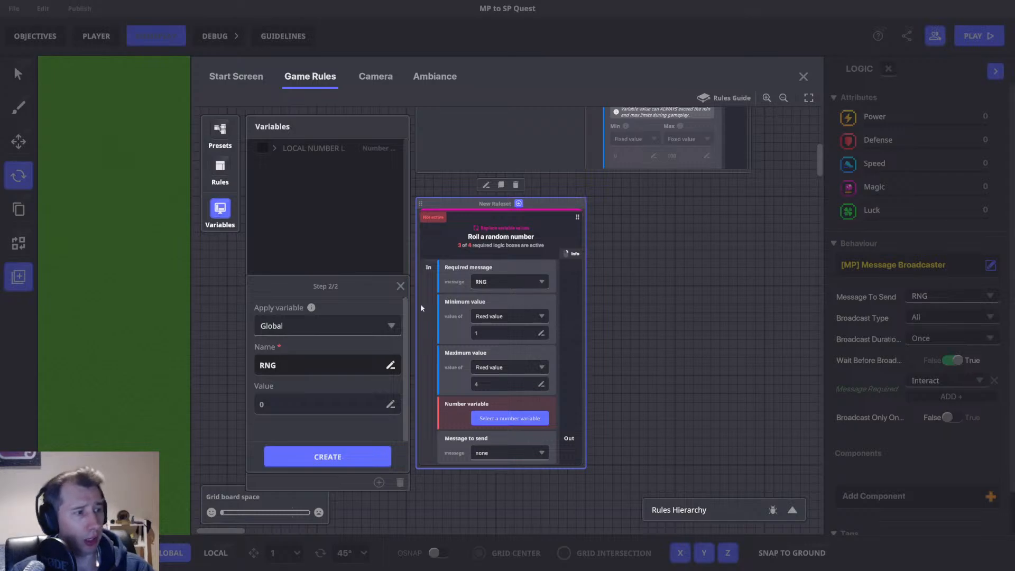
left_click(327, 455)
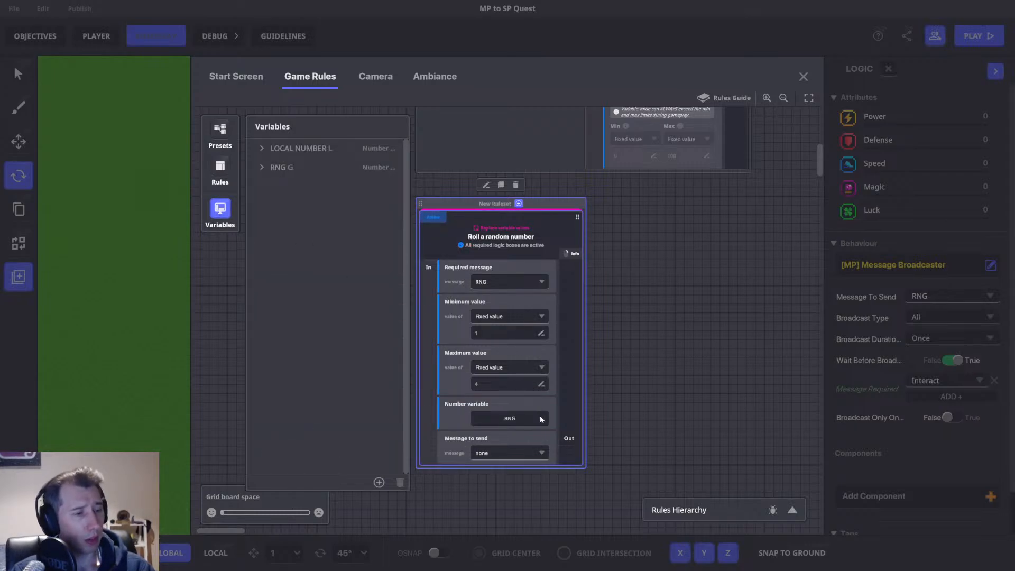
Set the random number rule's message to send to a new Check.Result message.
left_click(539, 452)
type("CHeck")
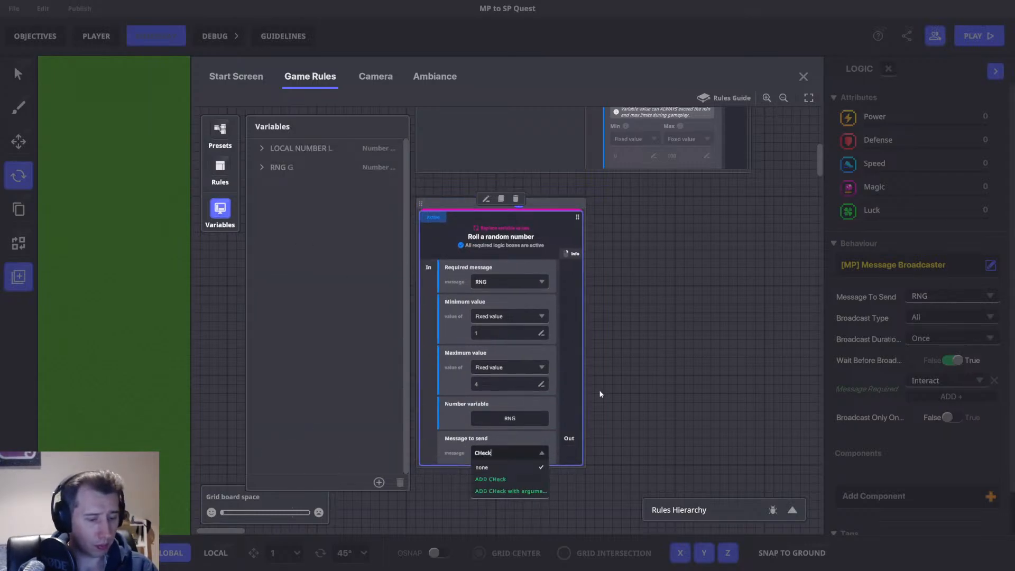
type(".Result")
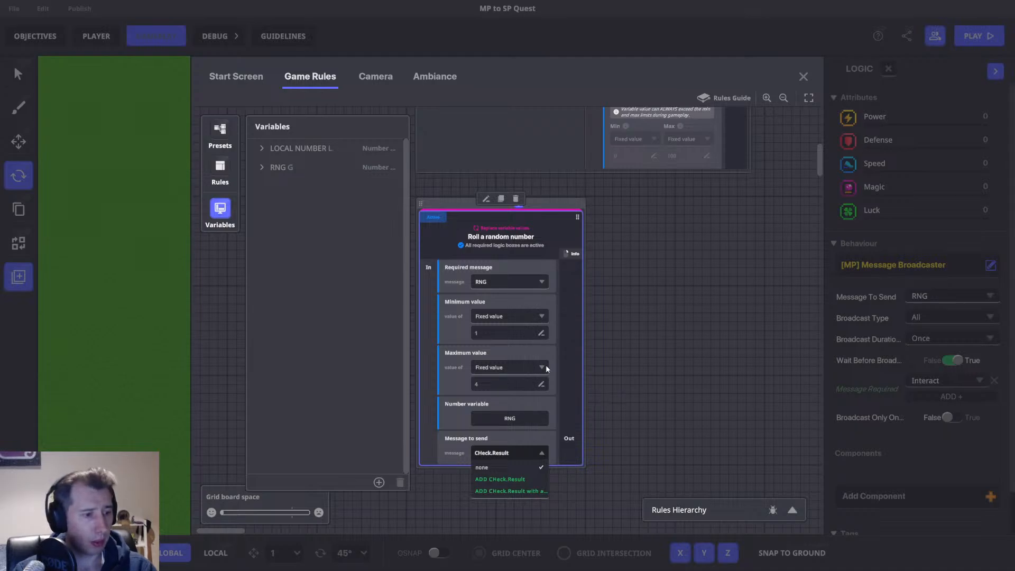
left_click(476, 458)
left_click(484, 457)
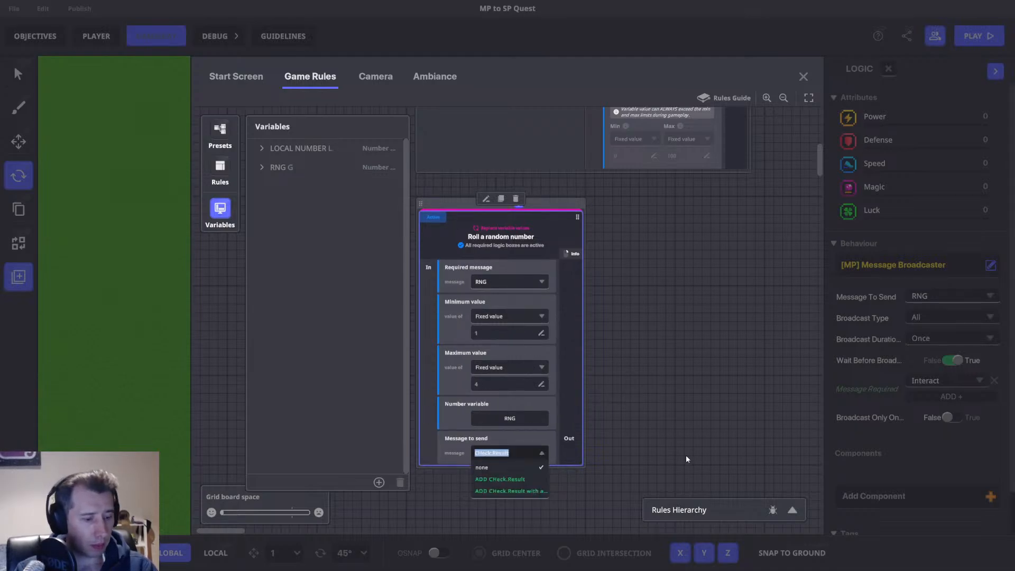
type("Check.Result")
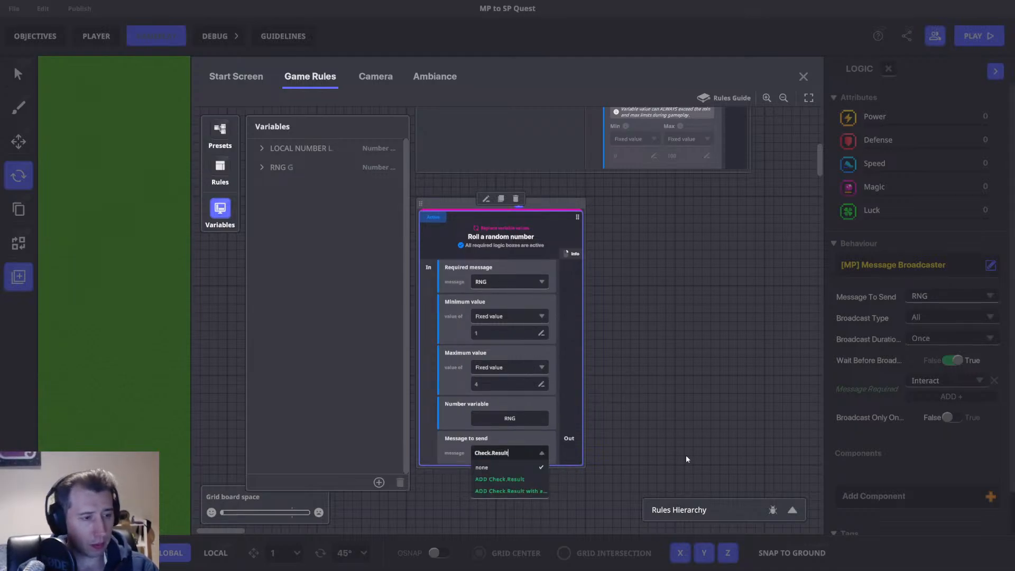
key("ctrl+a")
key("ctrl+c")
left_click(514, 480)
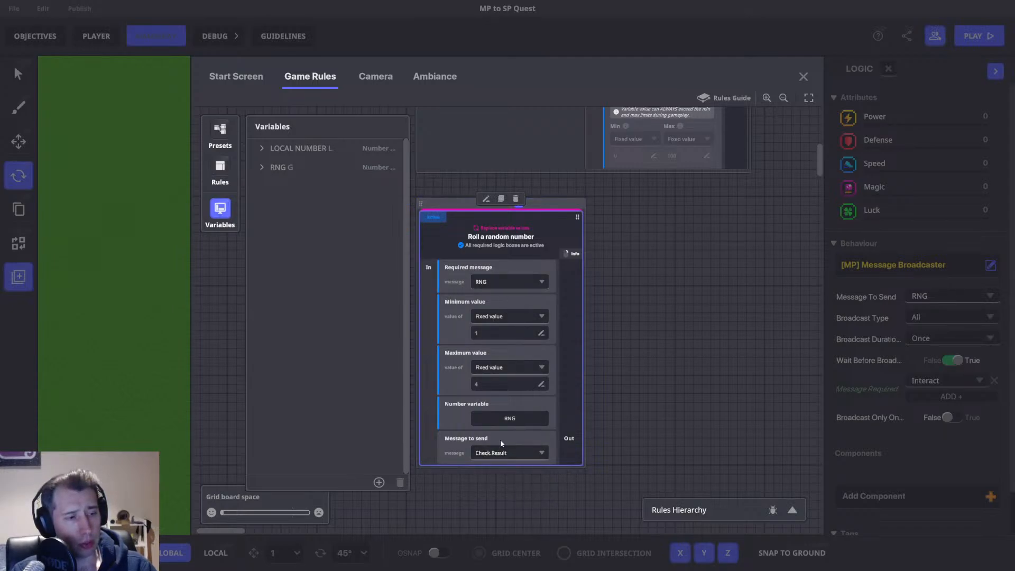
Add a Compare numbers rule to the ruleset and set its required message to Check.Result.
left_click(519, 205)
left_click(329, 205)
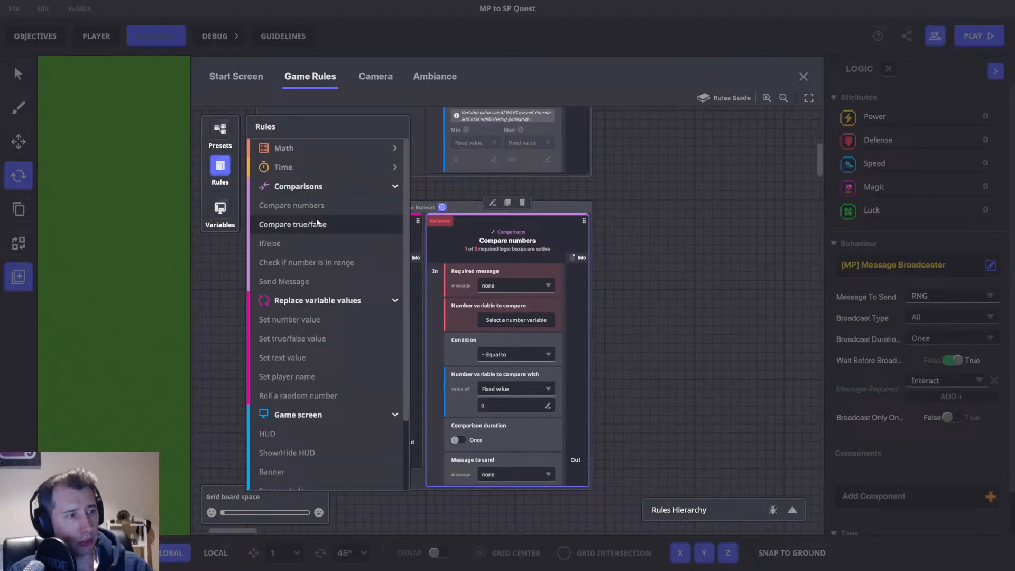
left_click(234, 179)
left_click(511, 286)
key("ctrl+v")
left_click(507, 311)
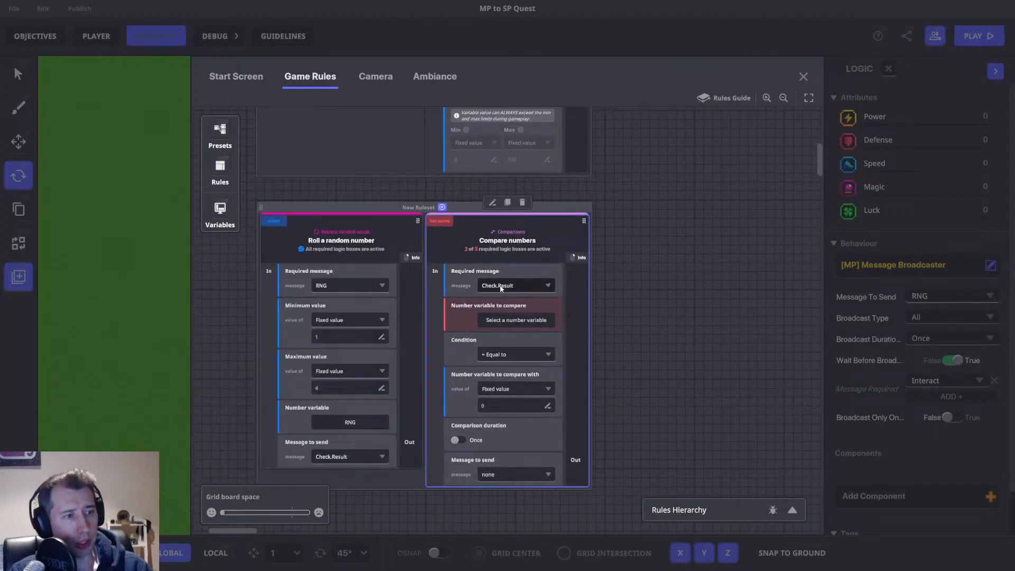
Compare the RNG variable for being equal to the fixed value 1.
left_click(516, 320)
left_click(263, 167)
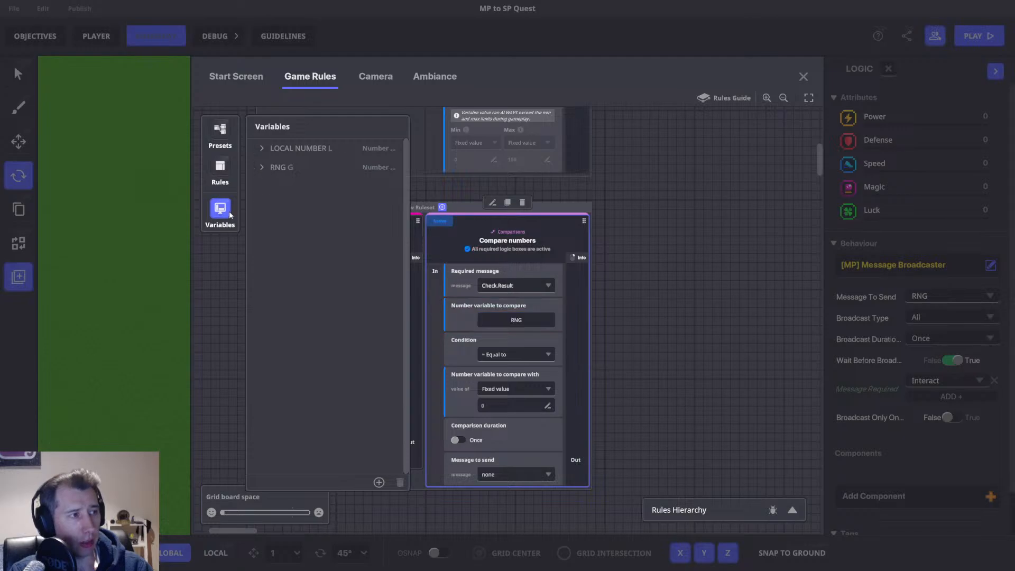
left_click(502, 405)
type("1")
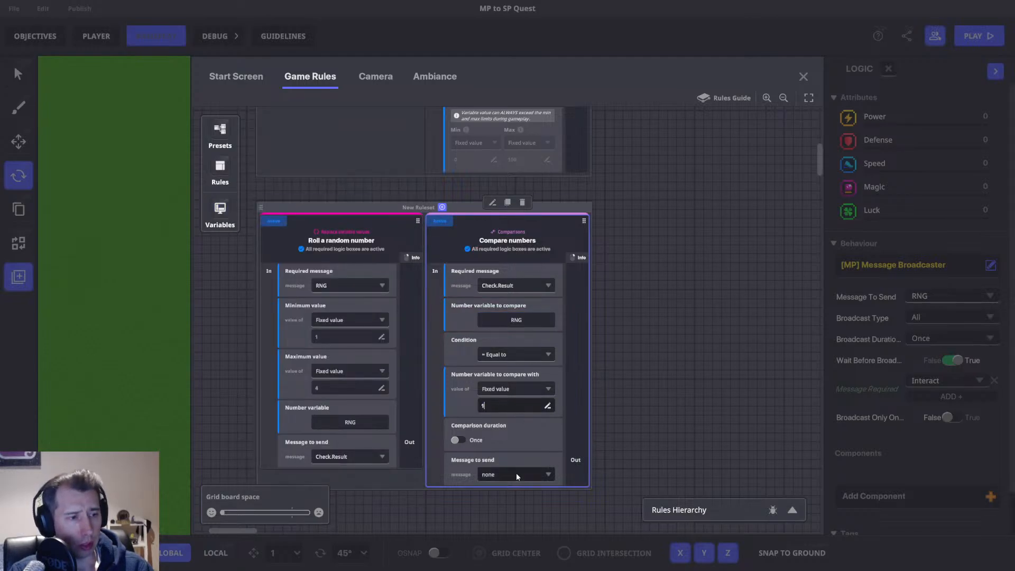
Set the comparison's message to send to a new RNG.1 message.
left_click(516, 474)
type("RNG.1")
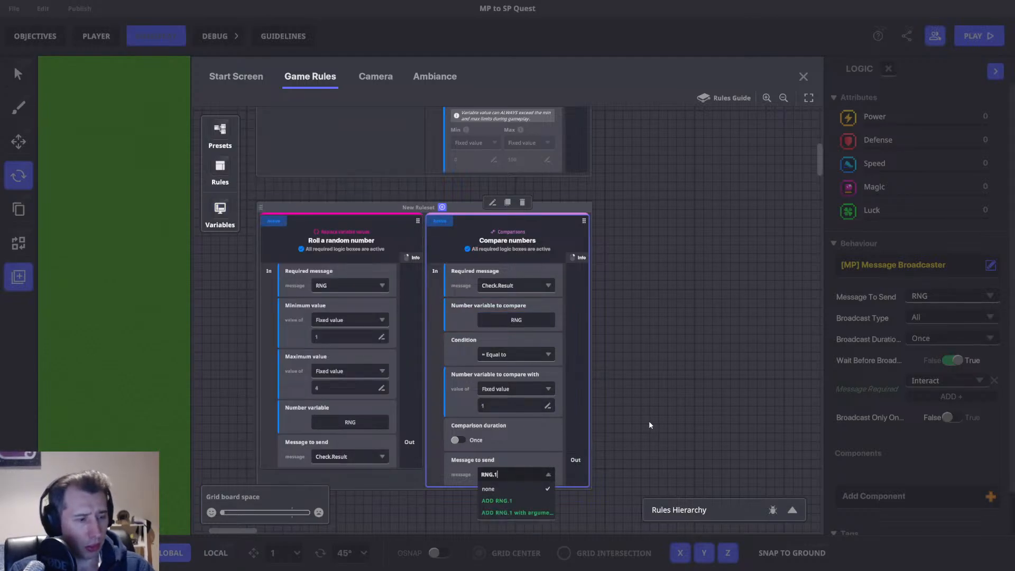
key("ctrl+a")
left_click(499, 501)
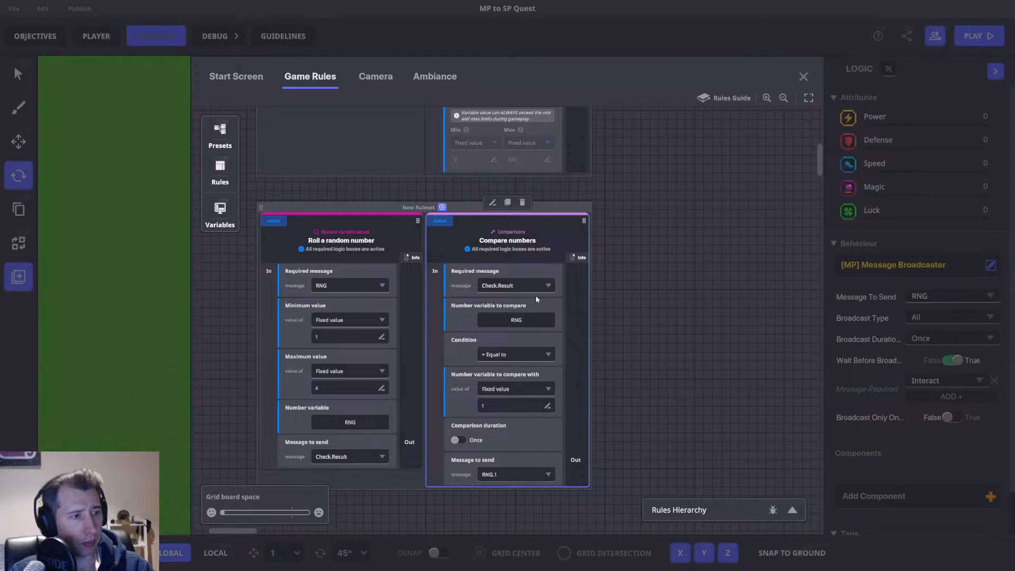
Duplicate the comparison rule, set its compare value to 2 and its message to send to a new RNG.2 message.
left_click(508, 202)
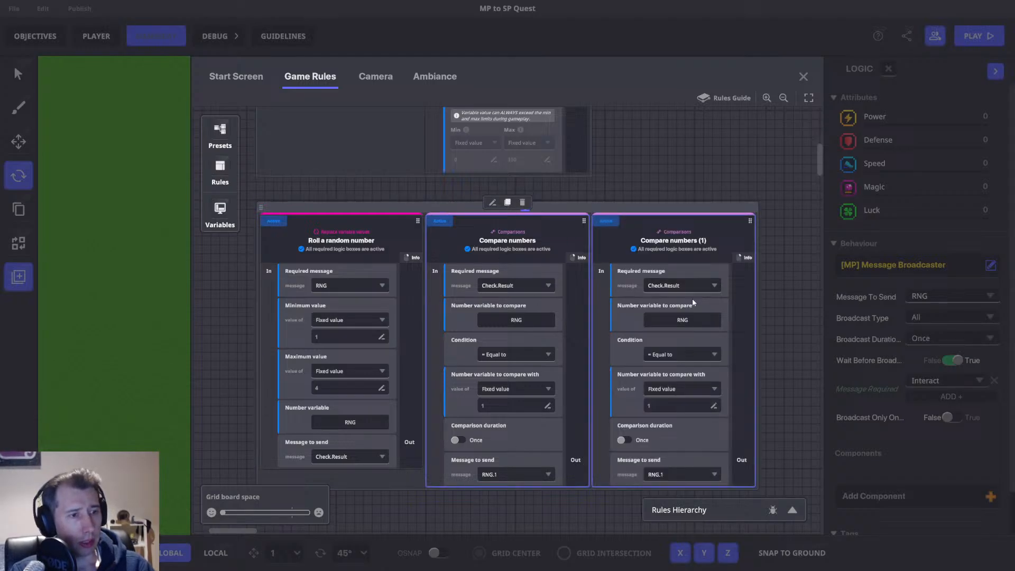
left_click(661, 405)
type("2")
left_click(674, 472)
type("RN")
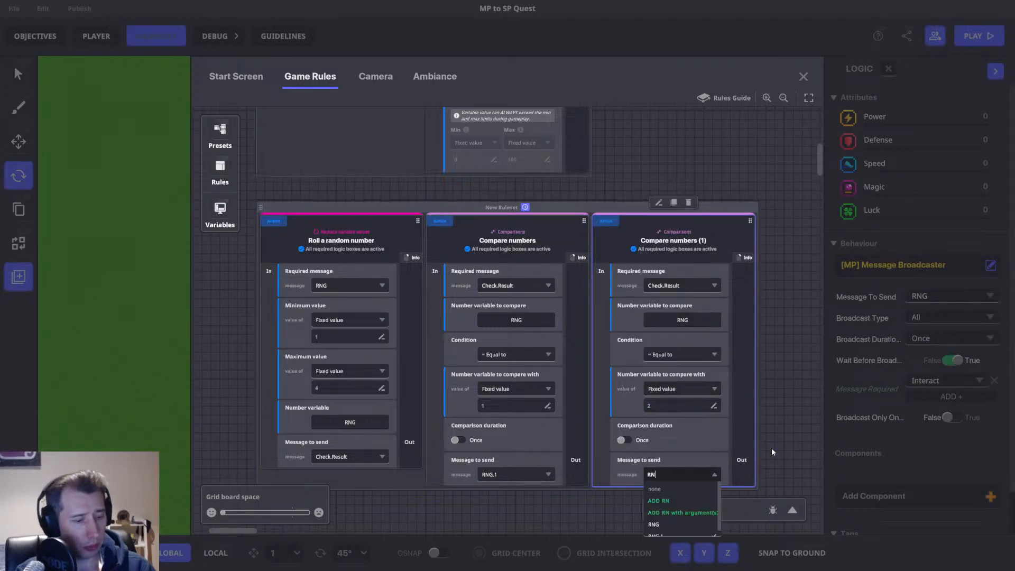
type("G.2")
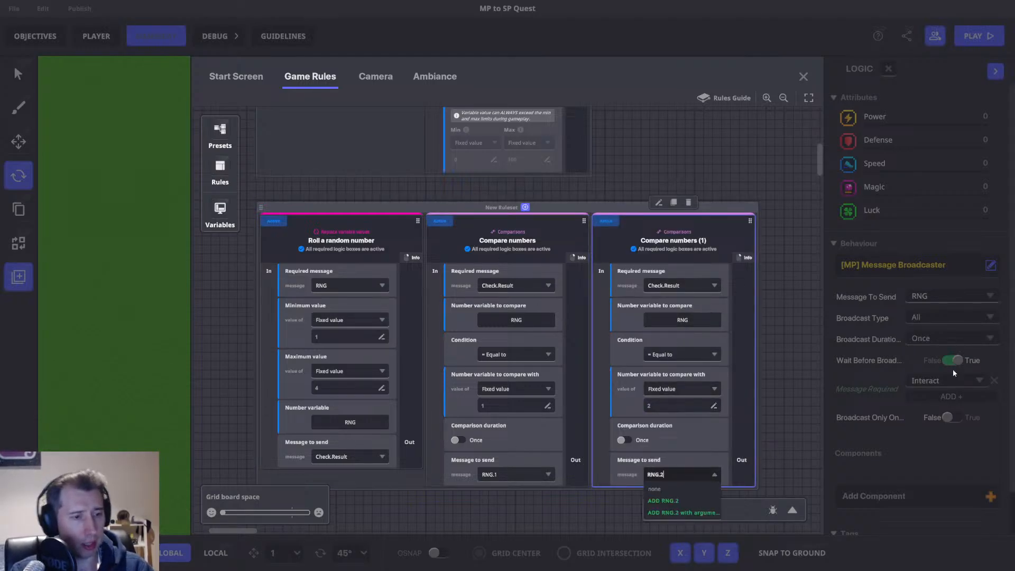
left_click(682, 500)
Duplicate the second comparison, set its compare value to 3 and its message to send to a new RNG.3 message.
left_click(540, 195)
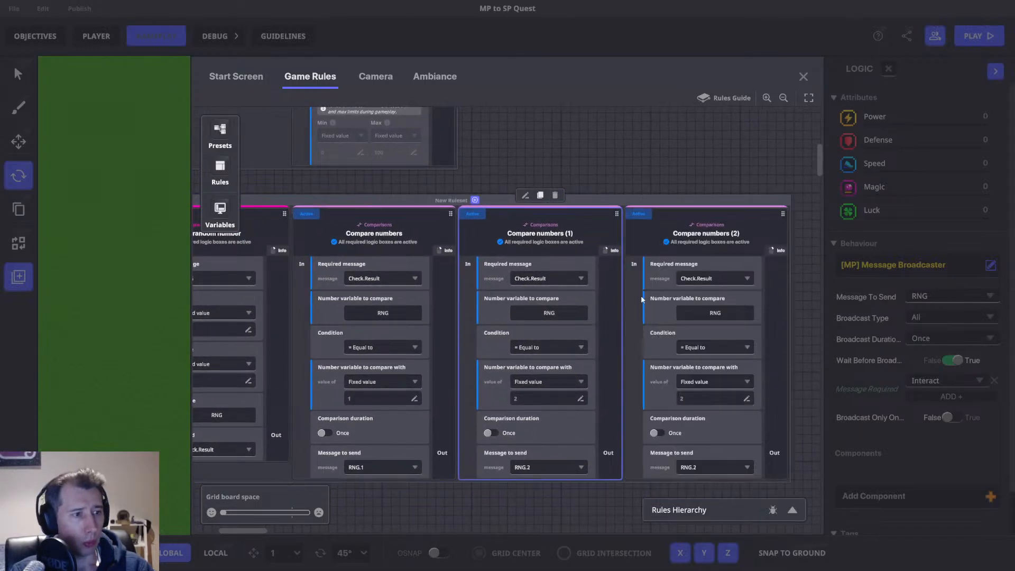
left_click(706, 398)
type("3")
left_click(699, 467)
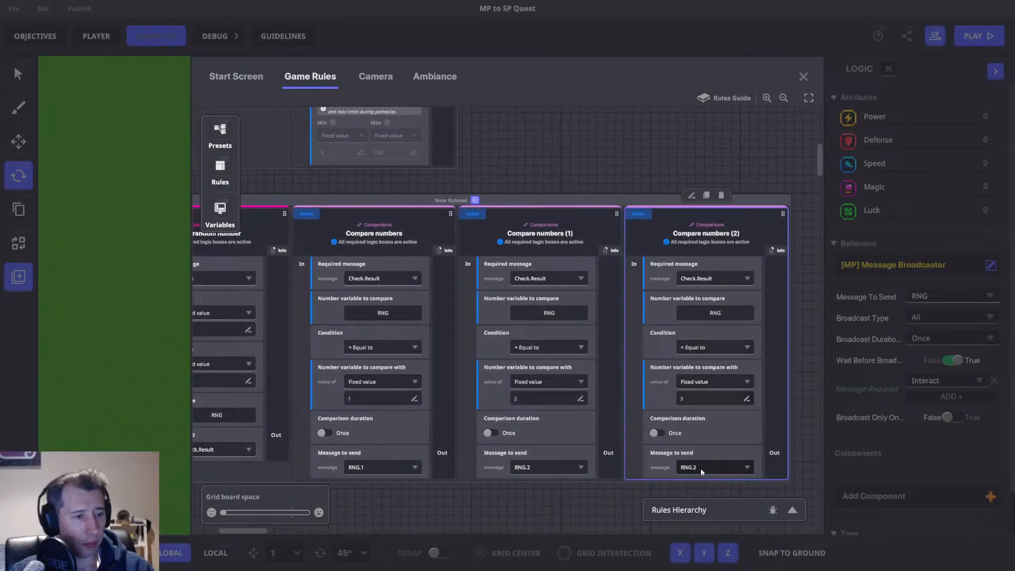
type("RNG.3")
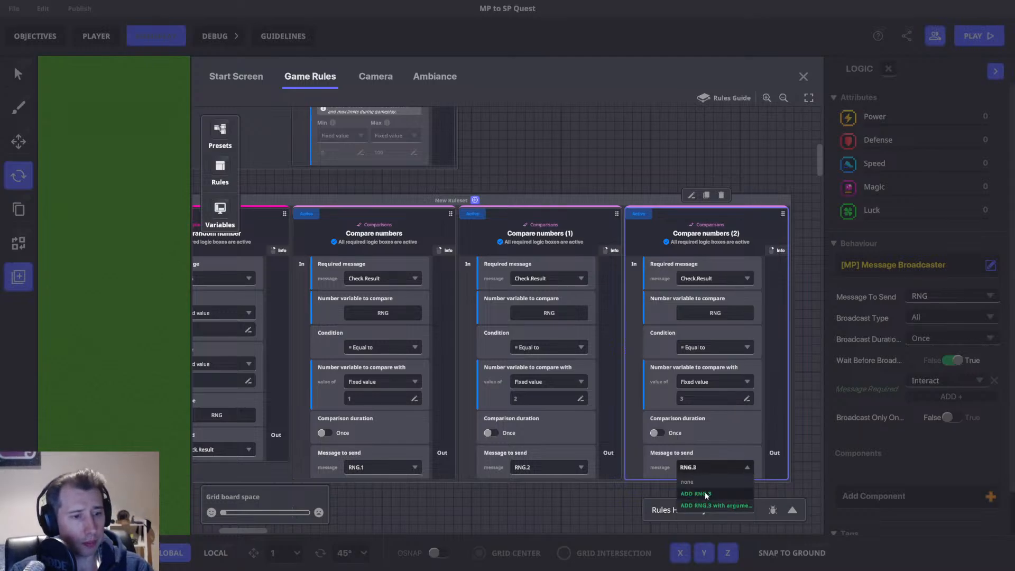
left_click(690, 499)
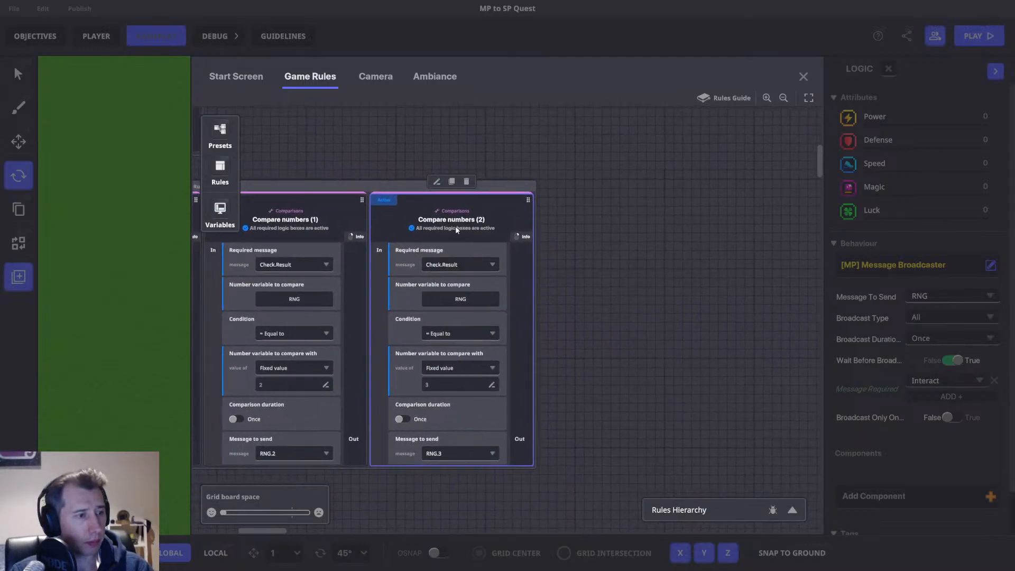
Duplicate the third comparison, set its compare value to 4 and its message to send to a new RNG.4 message.
left_click(449, 181)
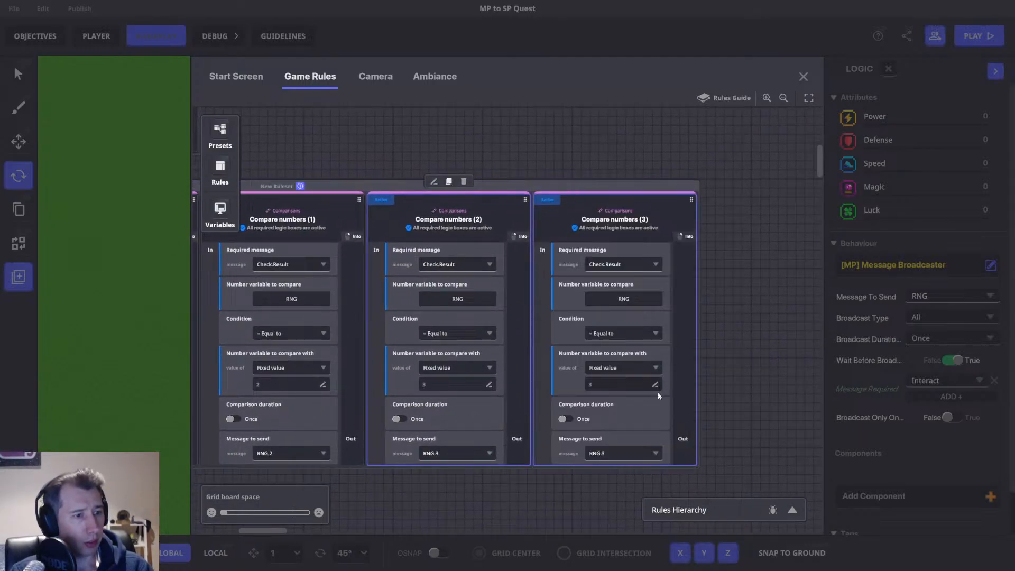
left_click(617, 385)
type("4")
left_click(618, 452)
type("RNG")
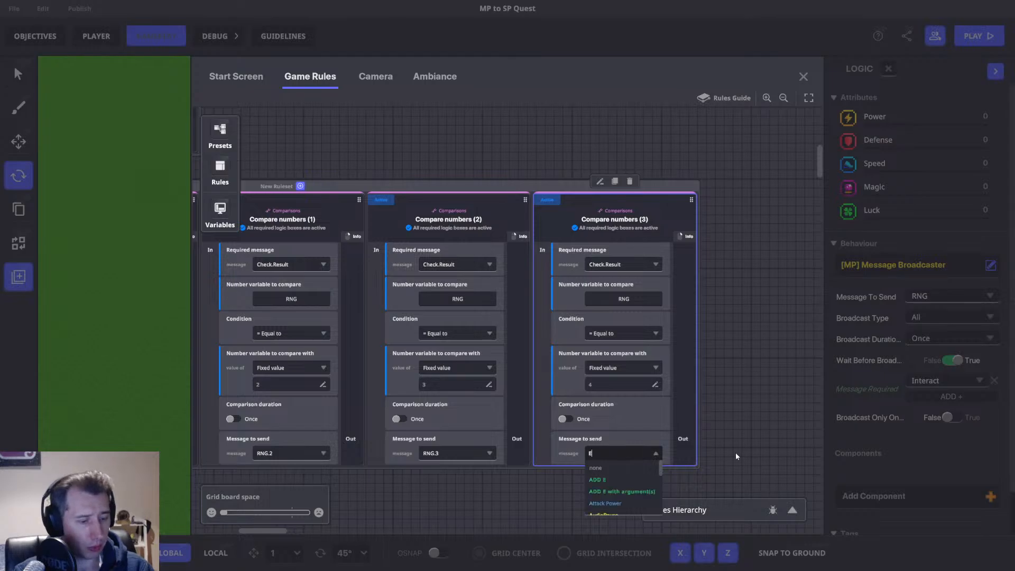
type(".4")
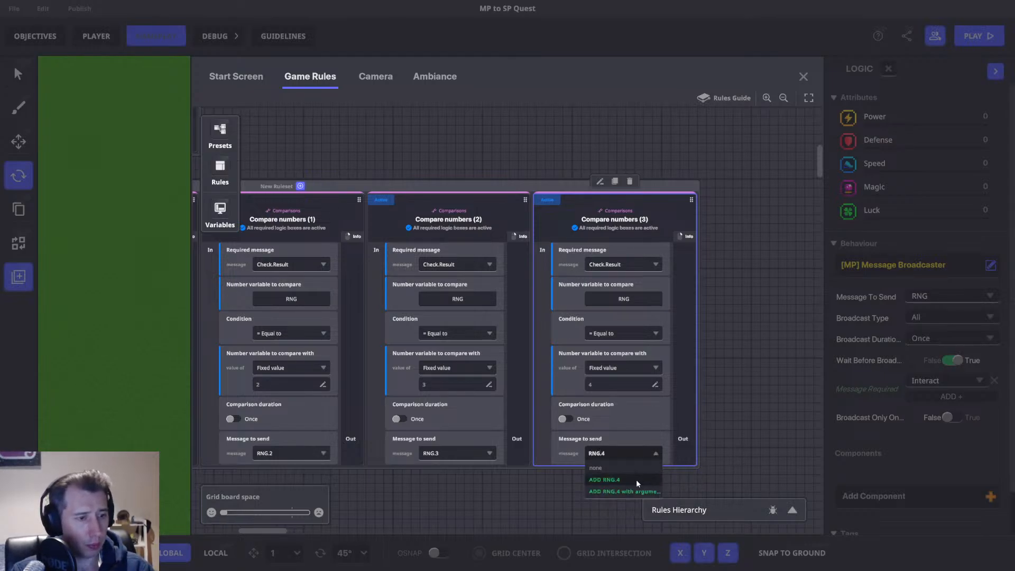
left_click(636, 480)
Add a HUD slot that displays the RNG variable with the name RNG, then close the rules editor.
middle_click_drag(459, 363, 686, 356)
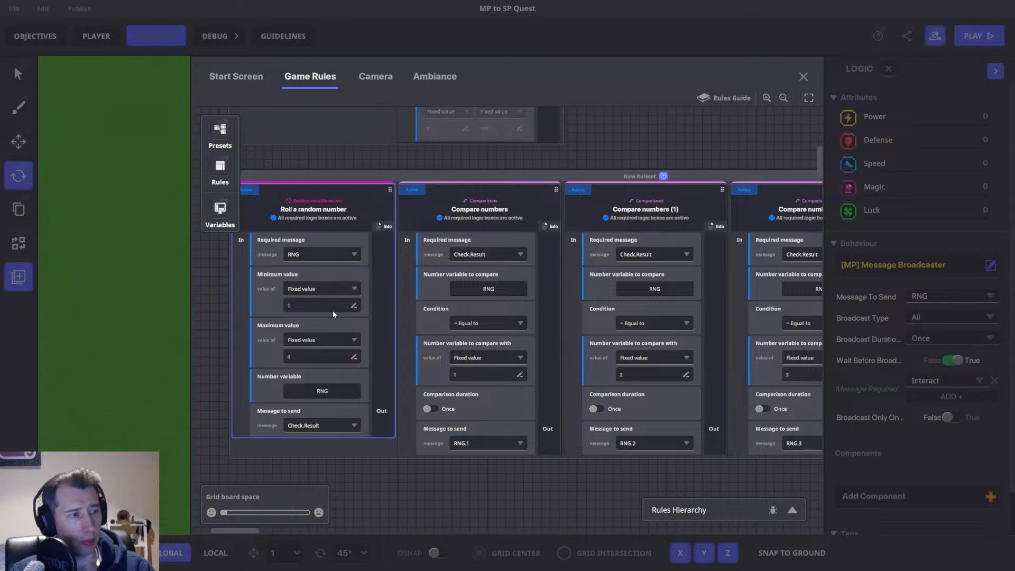
middle_click_drag(579, 152, 647, 374)
left_click(555, 294)
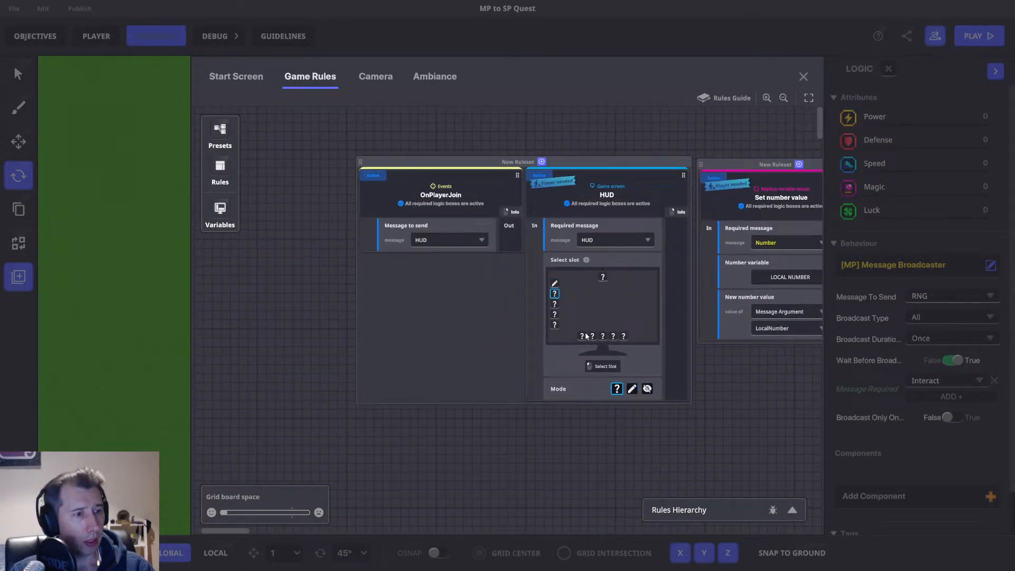
left_click(631, 388)
left_click(589, 412)
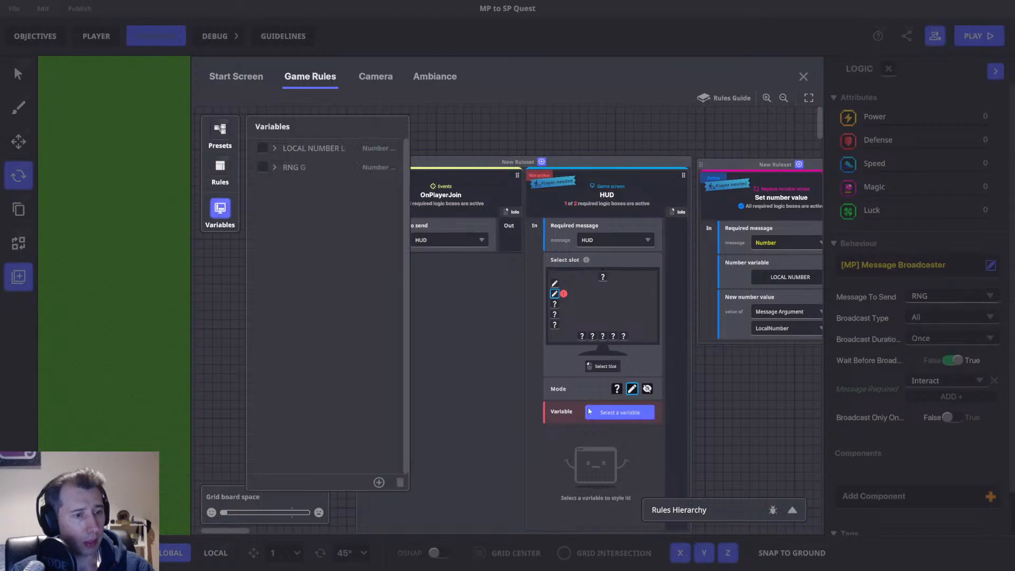
left_click(268, 167)
left_click(232, 203)
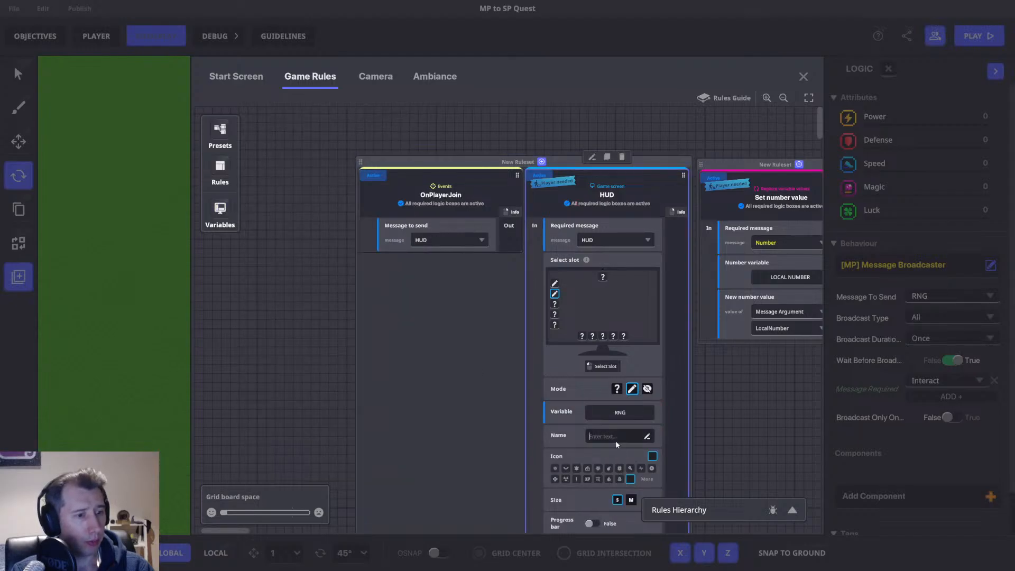
type("RNG")
left_click(669, 359)
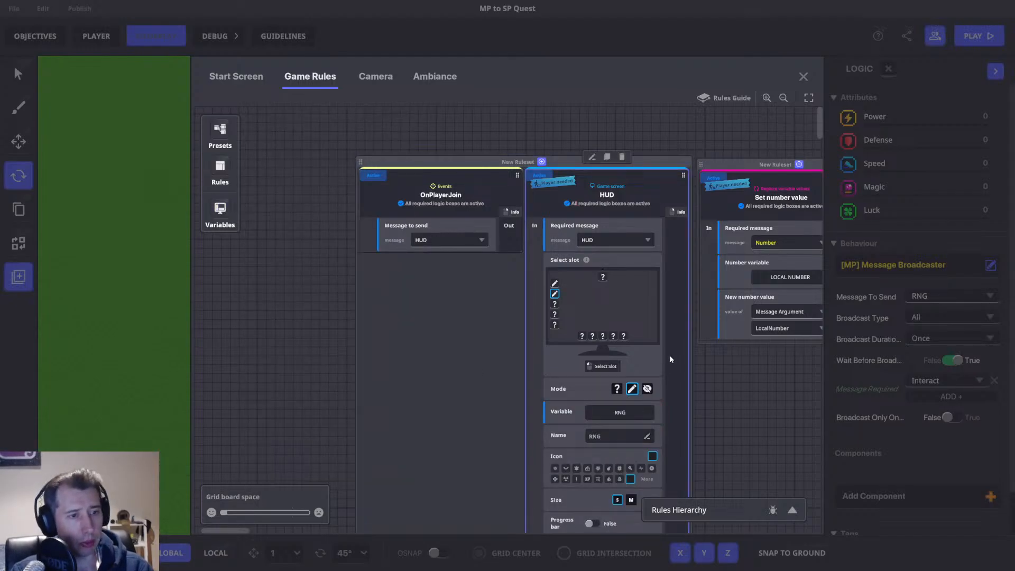
scroll(669, 359, "down", 10)
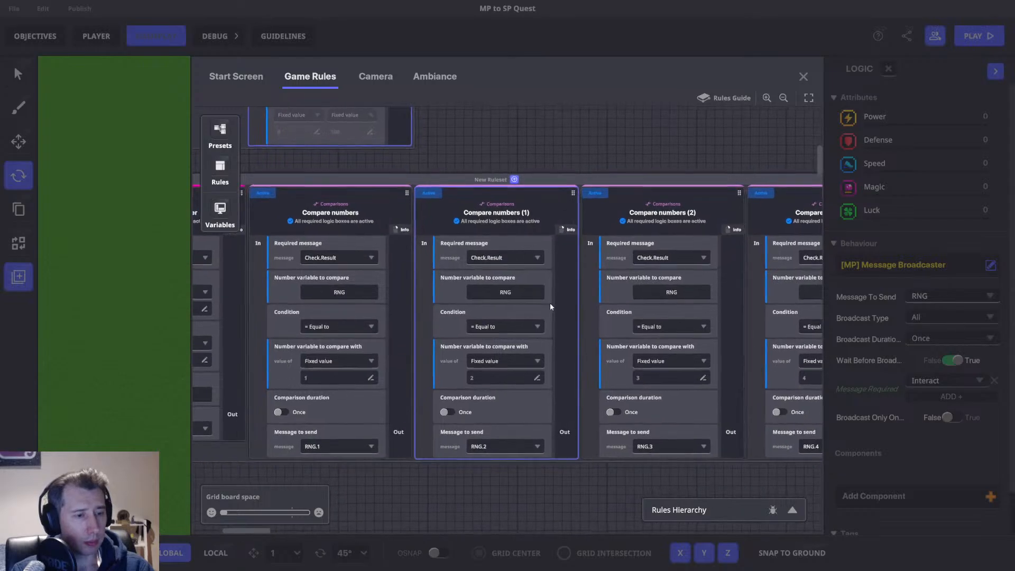
left_click(802, 76)
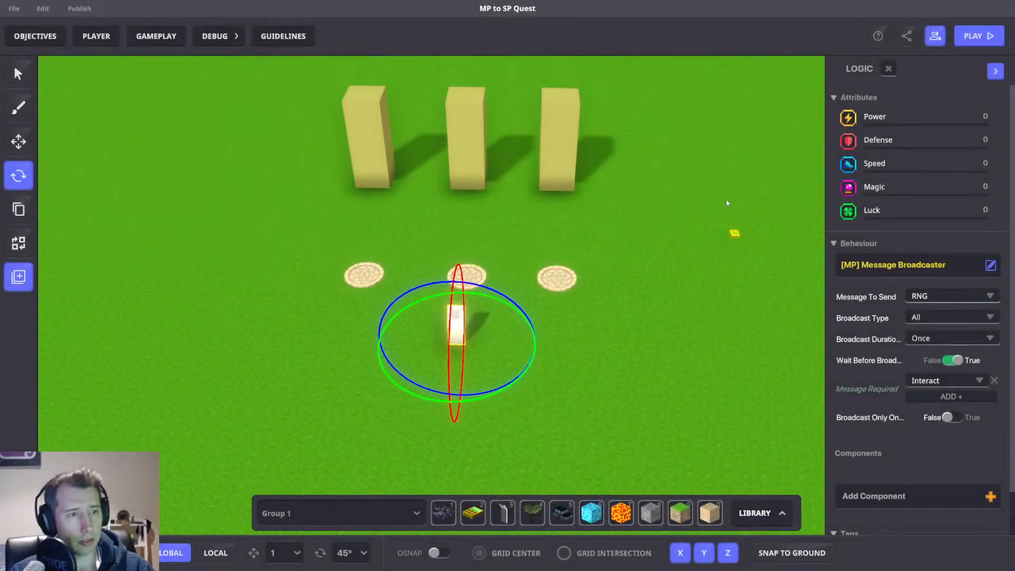
Playtest the level, moving the character around the columns and pads, then return to the editor.
left_click(712, 223)
key("ctrl+p")
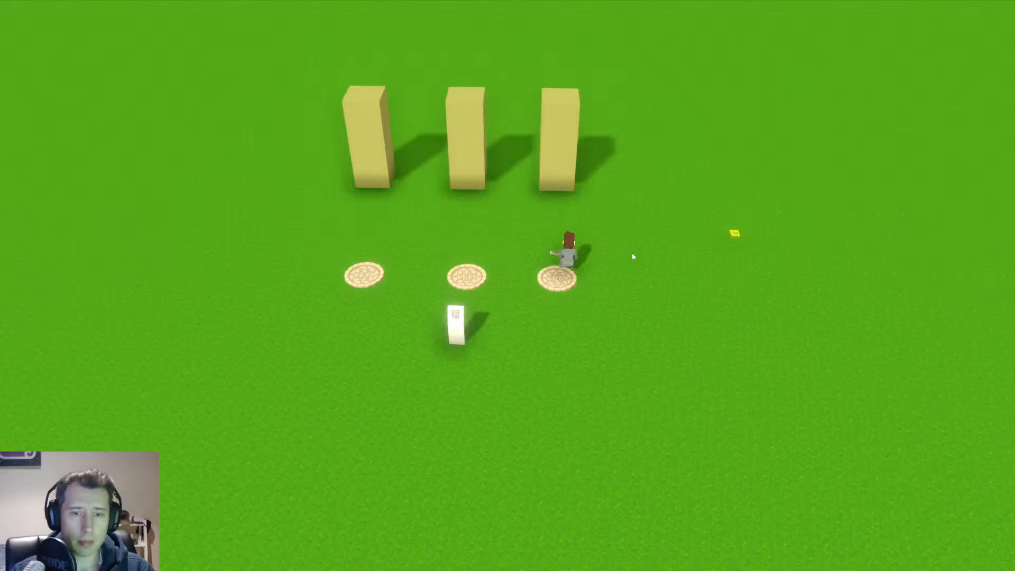
scroll(508, 286, "down", 5)
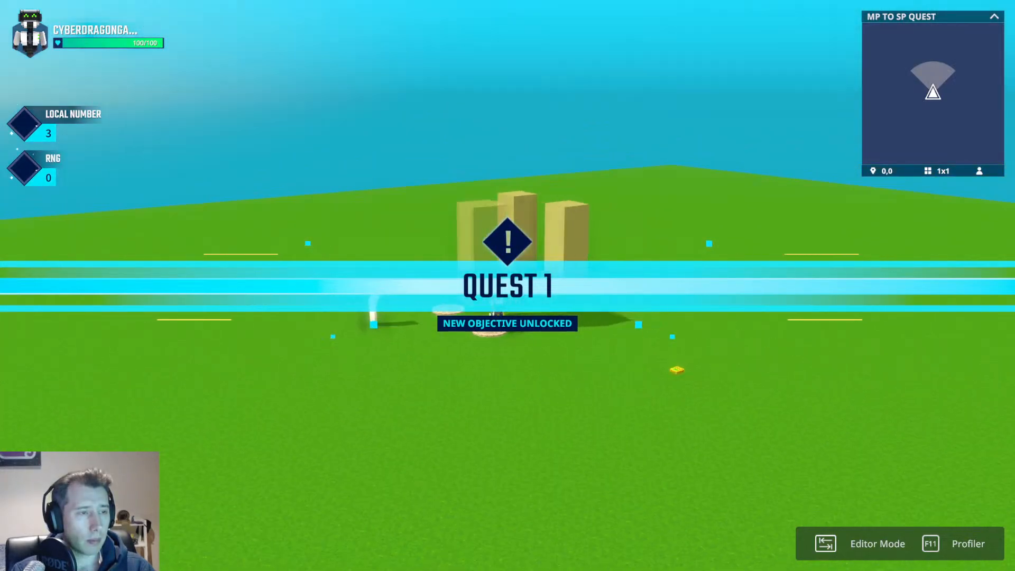
key("a")
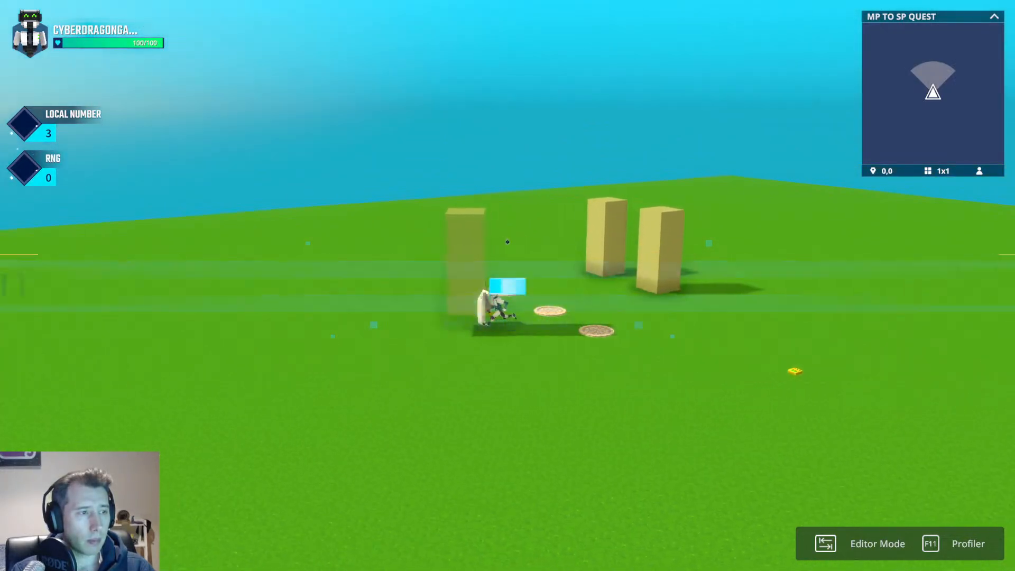
key("space")
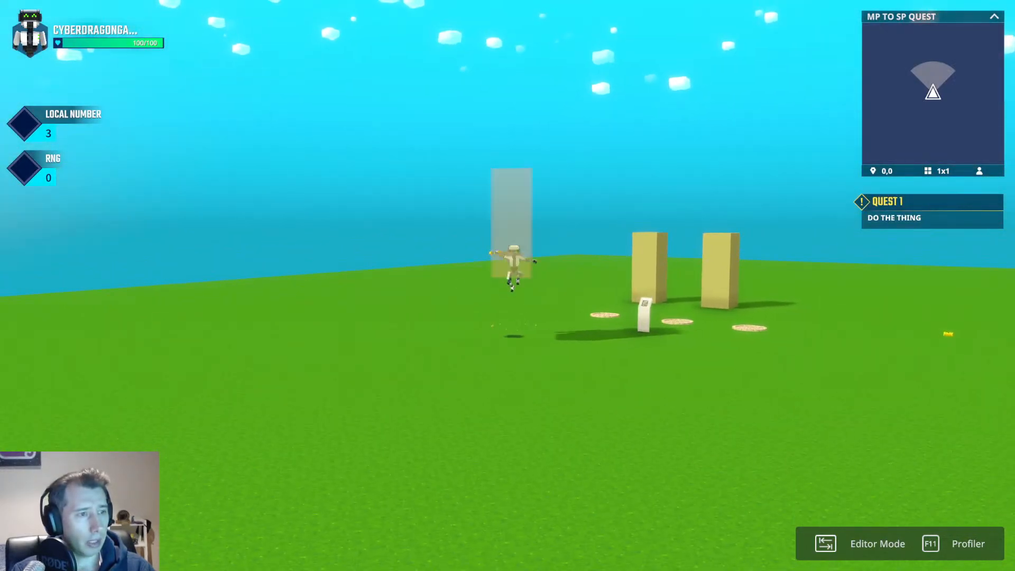
key("d")
key("space")
key("a")
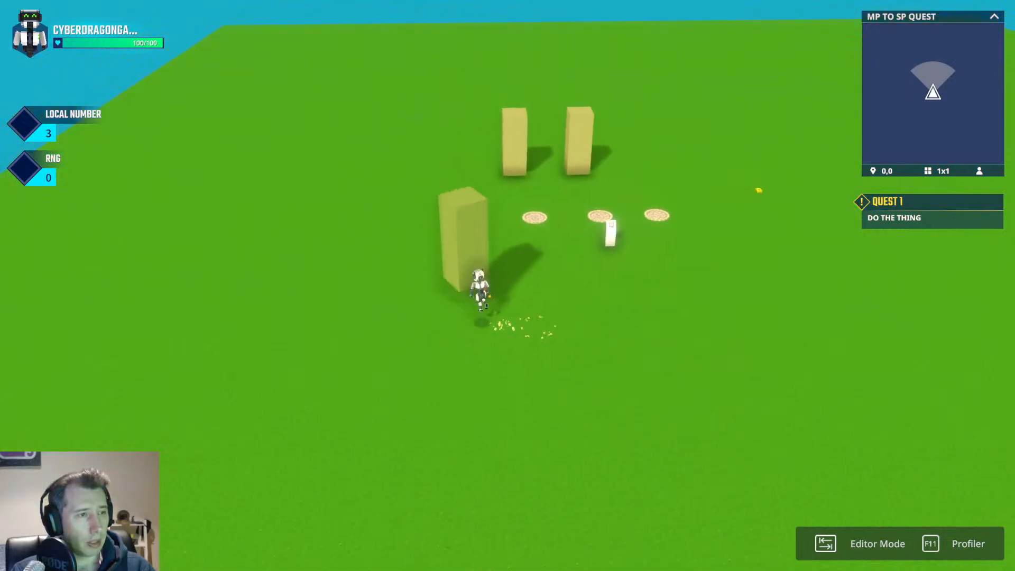
key("d")
key("space")
key("space")
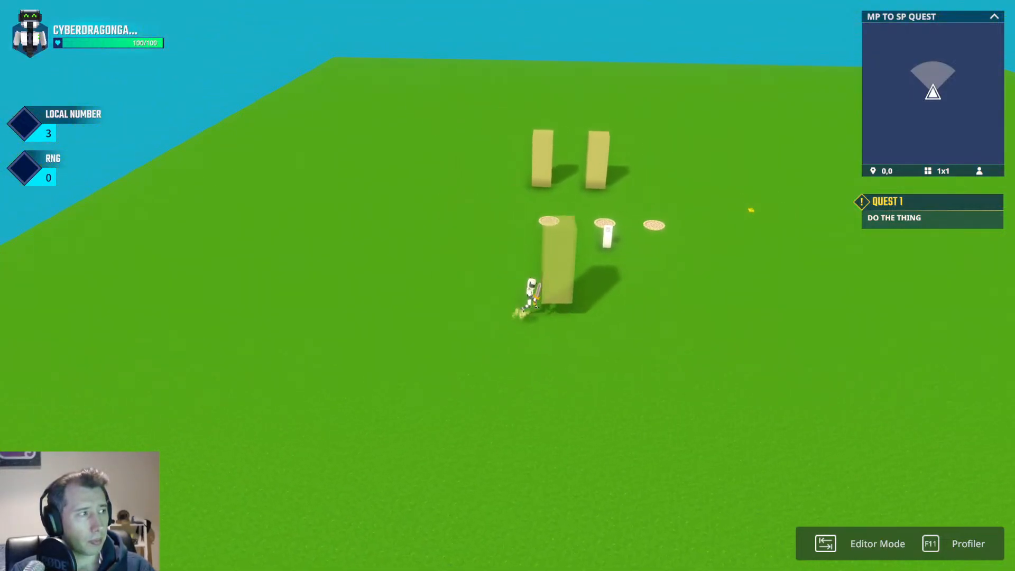
key("a")
key("w")
key("space")
key("w")
key("d")
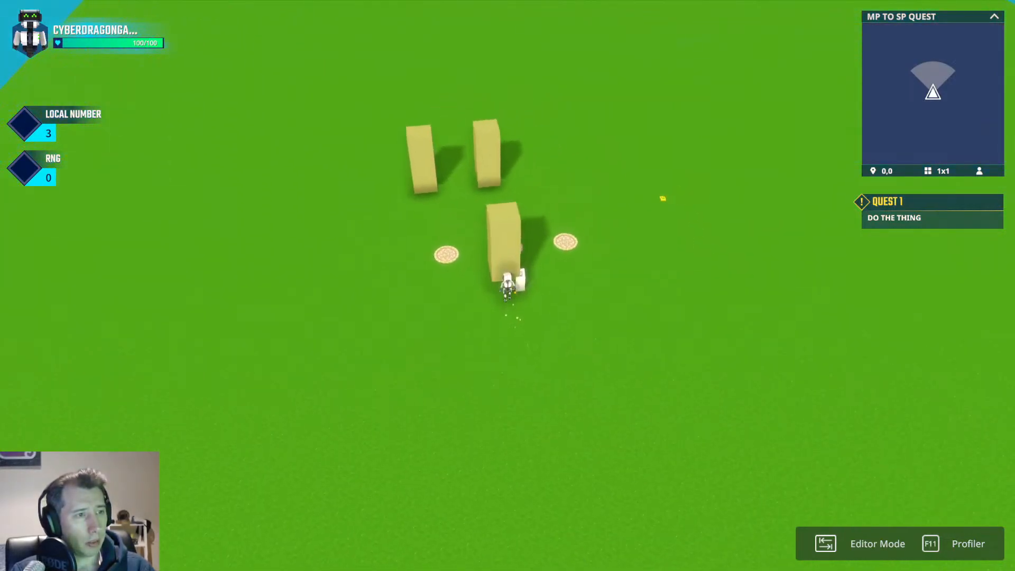
key("a")
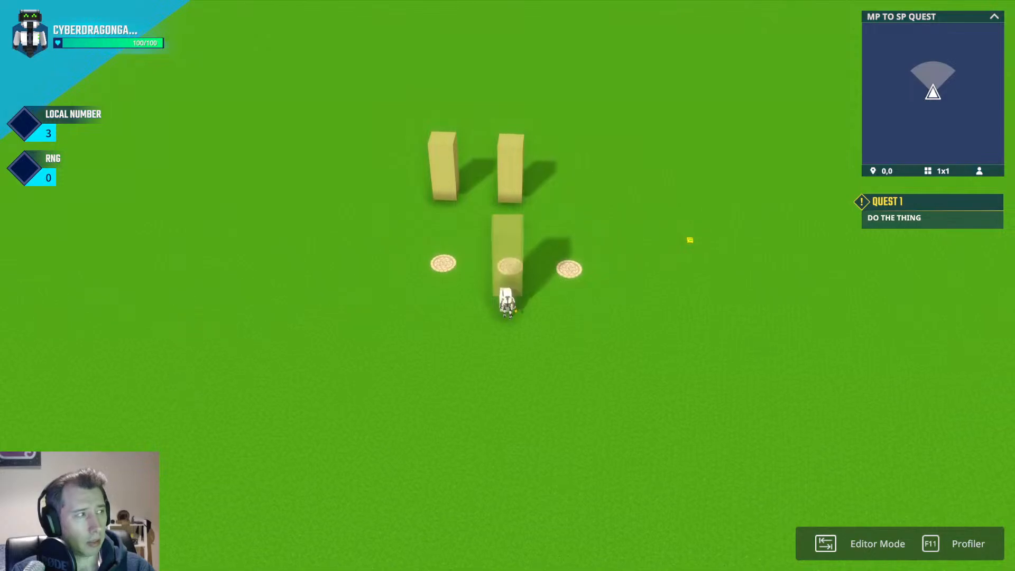
scroll(507, 286, "up", 3)
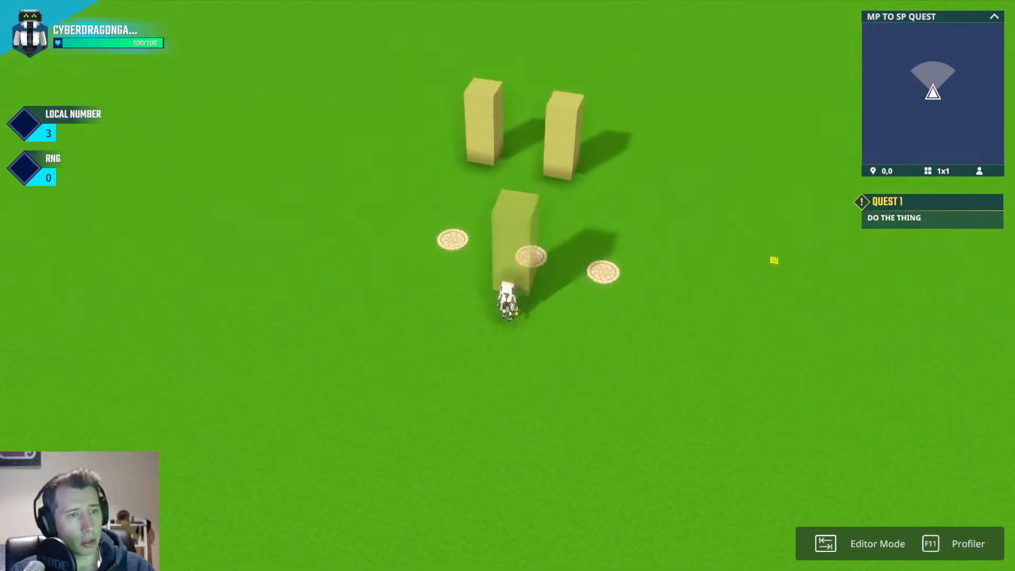
key("Tab")
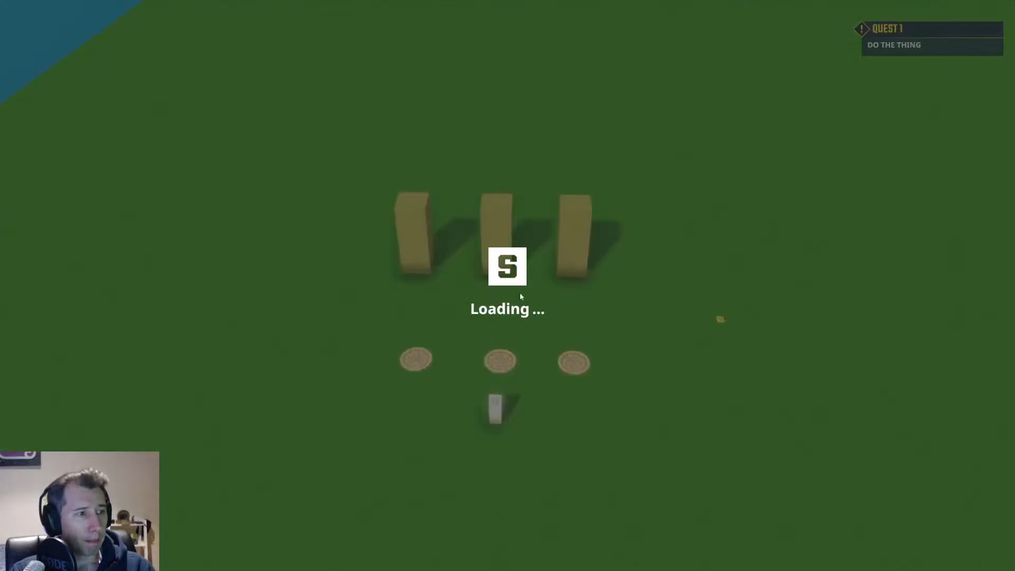
Set the message broadcaster's required message to a new Trigger.Interact message.
left_click(465, 322)
scroll(938, 382, "down", 5)
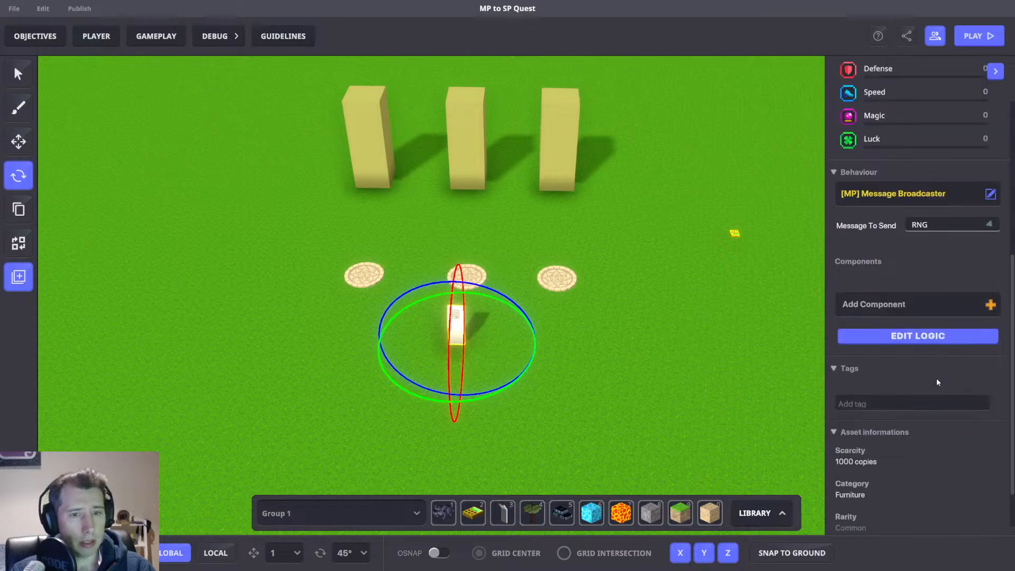
left_click(920, 336)
left_click(947, 380)
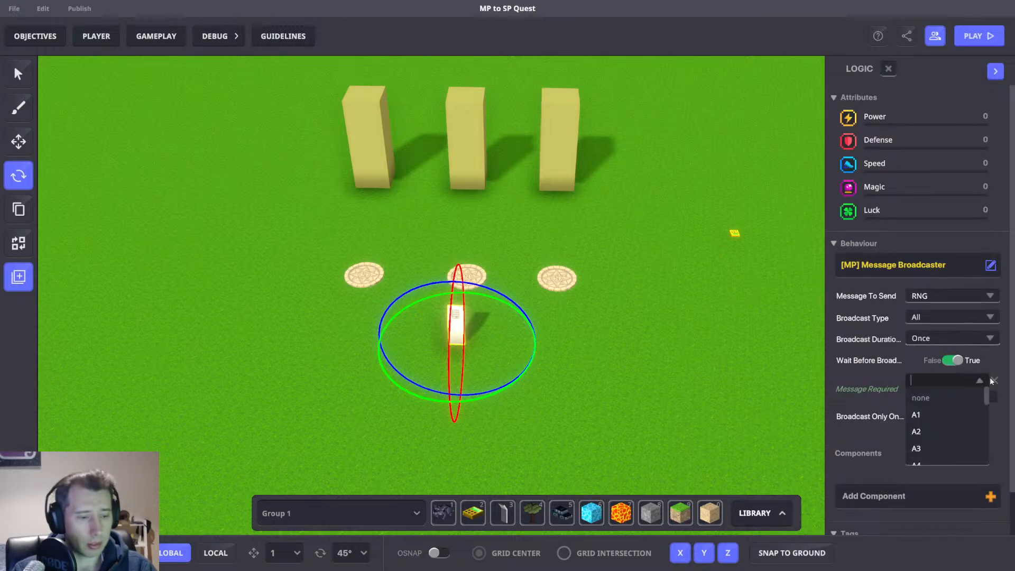
type("Trigger.Intera")
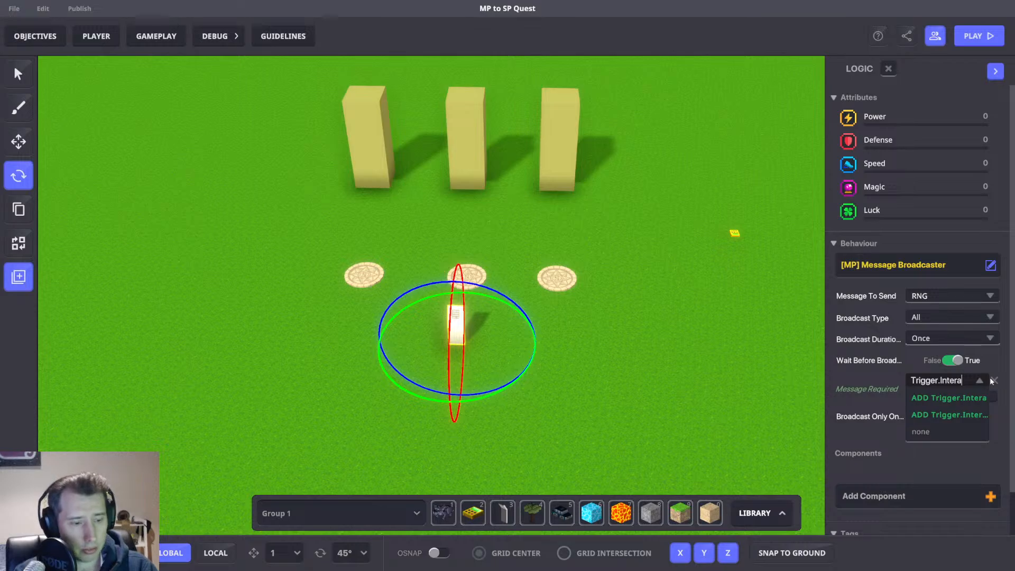
type("ct")
left_click(950, 397)
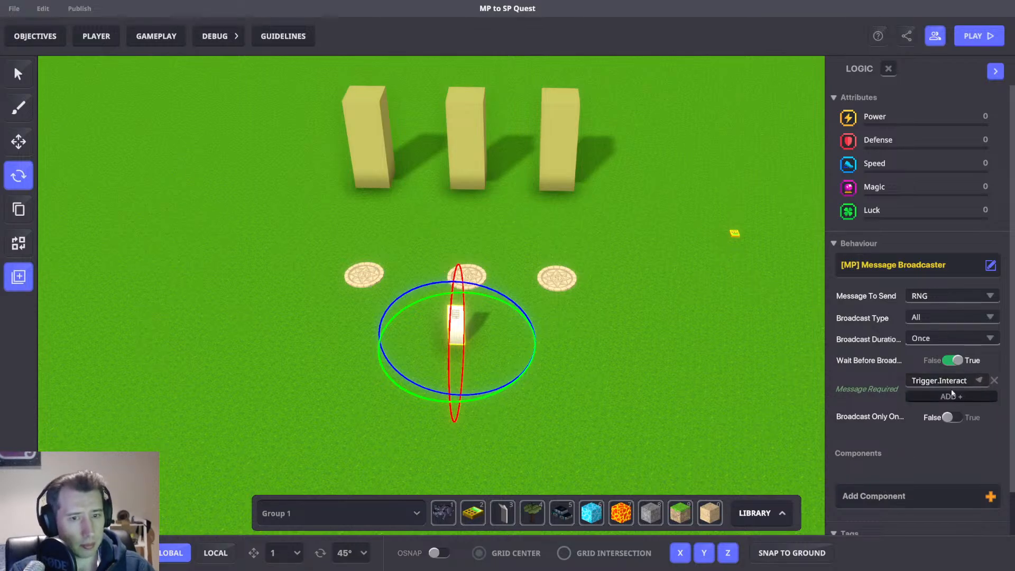
Select all three columns and set their Pickable message on drop to Trigger.Interact.
left_click(570, 117)
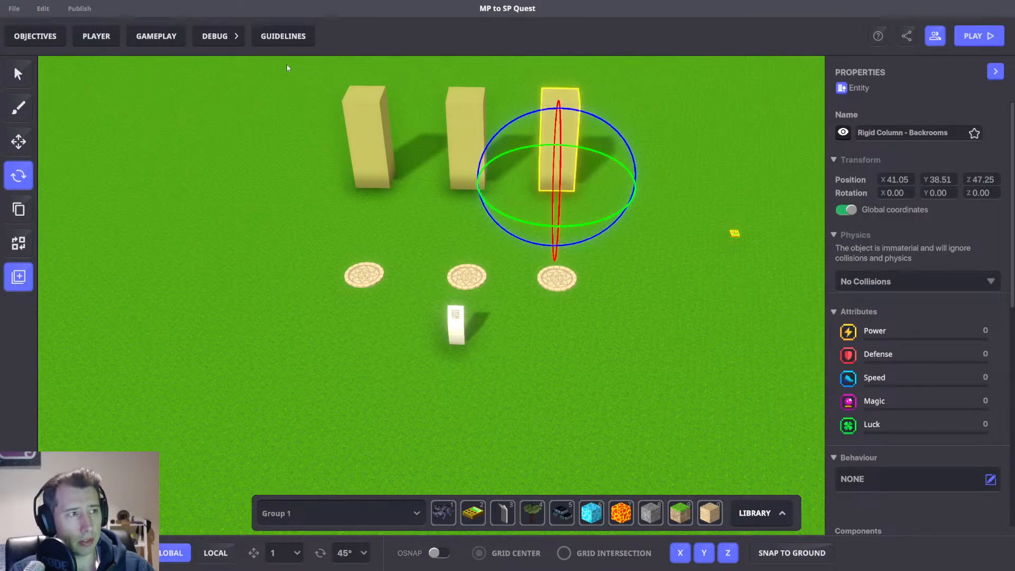
left_click_drag(292, 87, 549, 174)
scroll(901, 403, "down", 5)
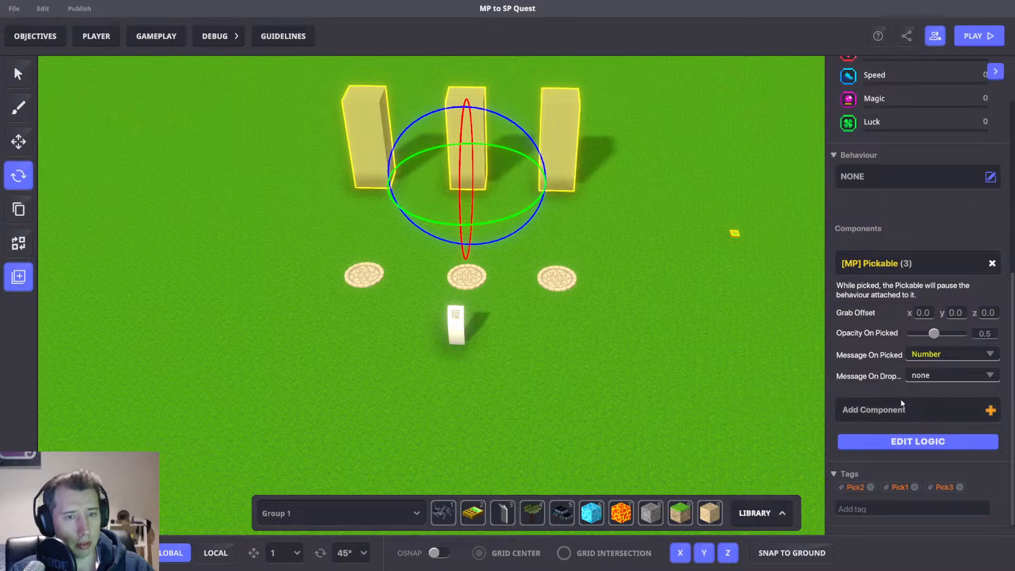
left_click(946, 375)
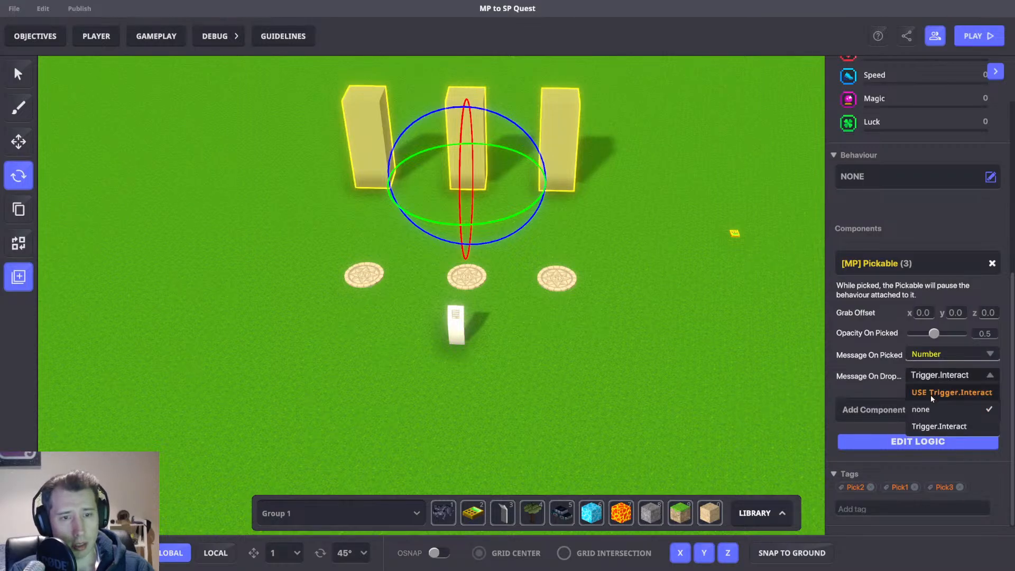
left_click(930, 393)
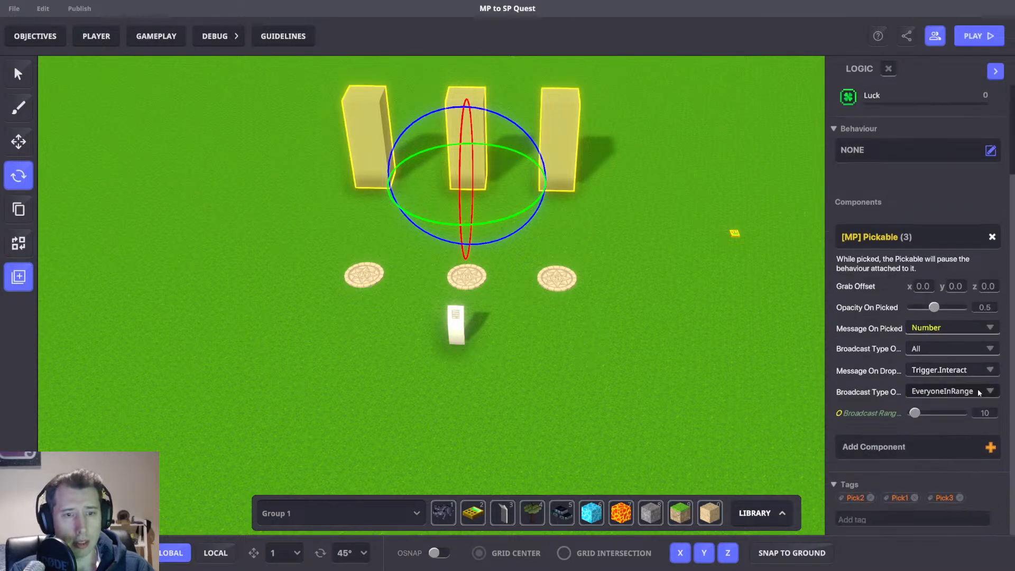
Set the columns' Pickable broadcast range to 2 and their grab offset to y -0.5 and z -1.0.
left_click(986, 414)
type("2")
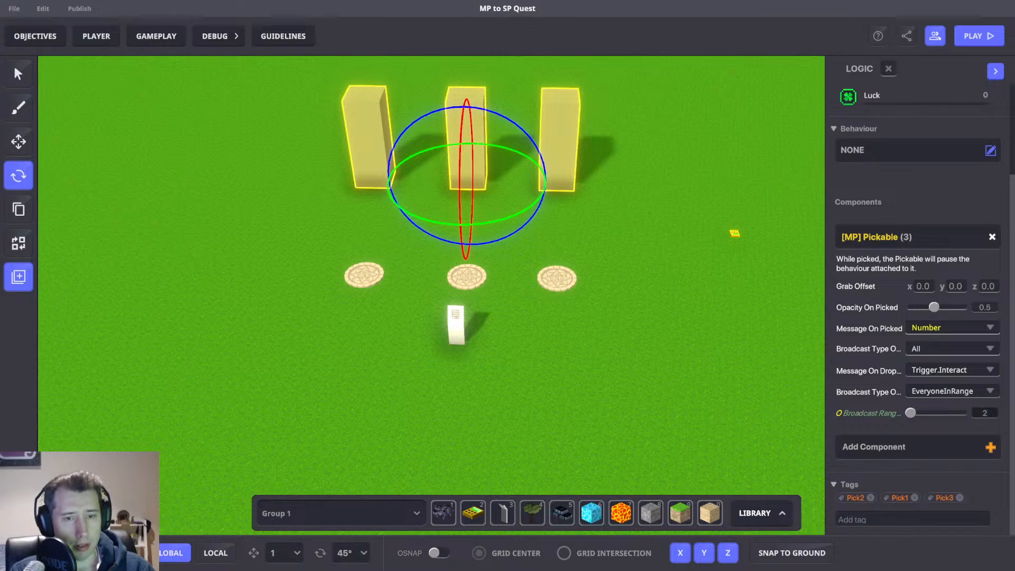
middle_click_drag(775, 394, 763, 399)
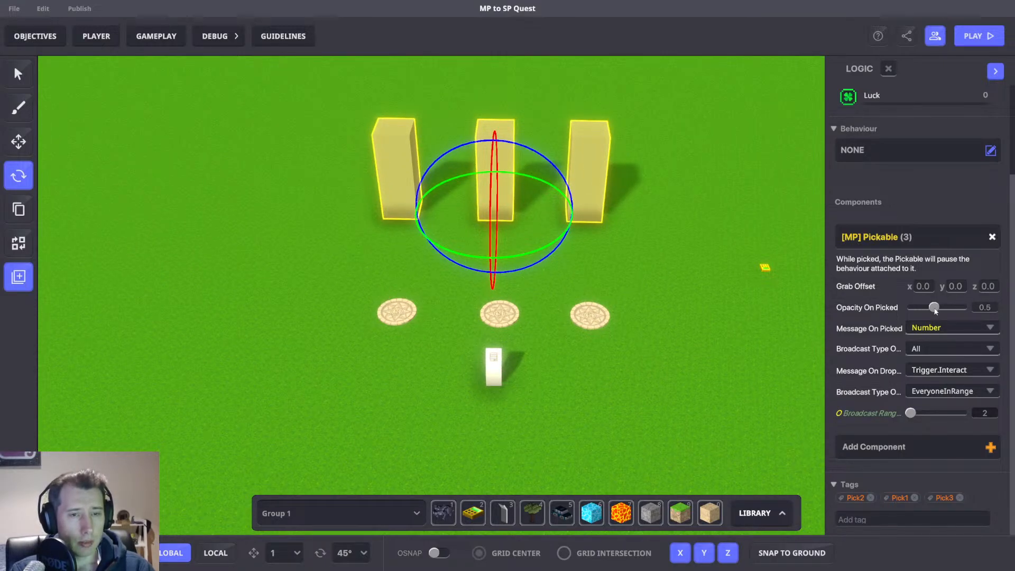
left_click(988, 286)
type("-")
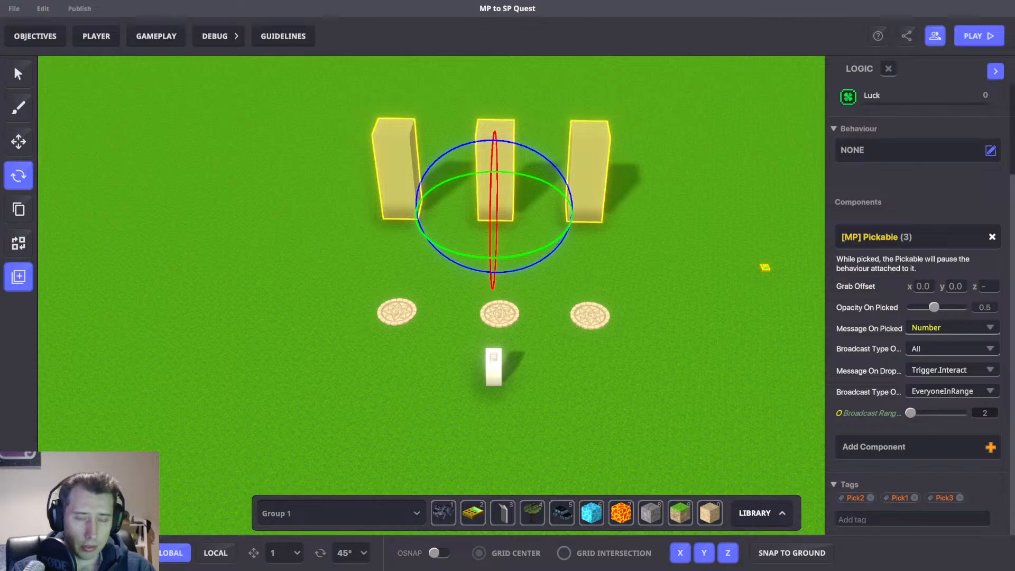
type("1.0")
left_click(963, 281)
type("-")
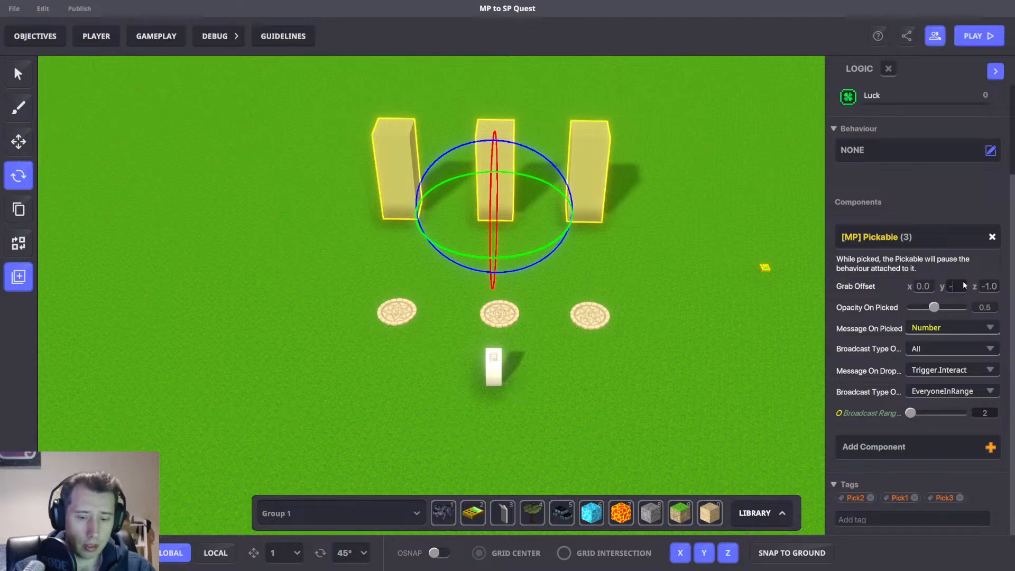
type("0.5")
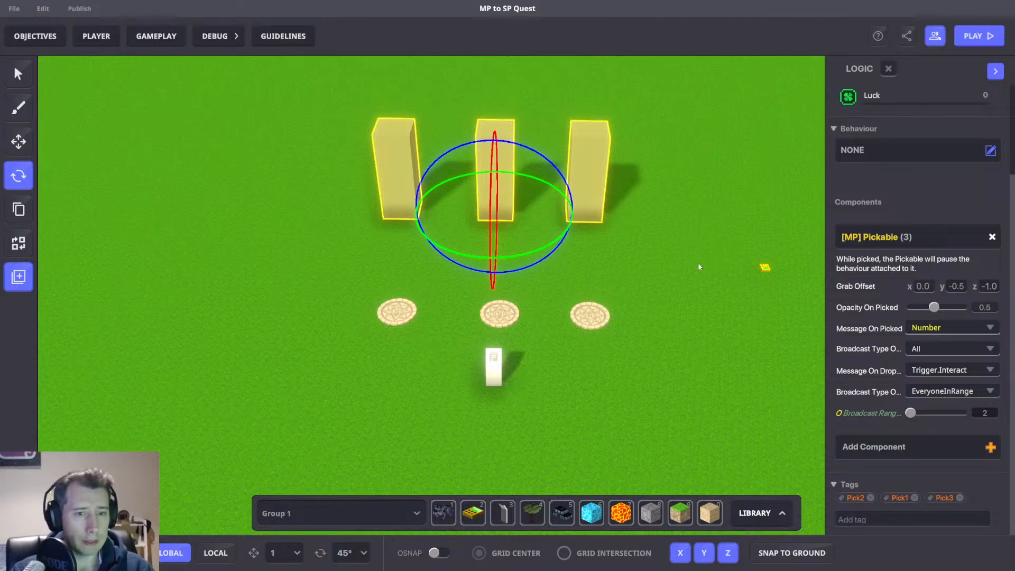
Playtest the level, walking and jumping around the columns, then return to the editor.
left_click(645, 261)
key("Tab")
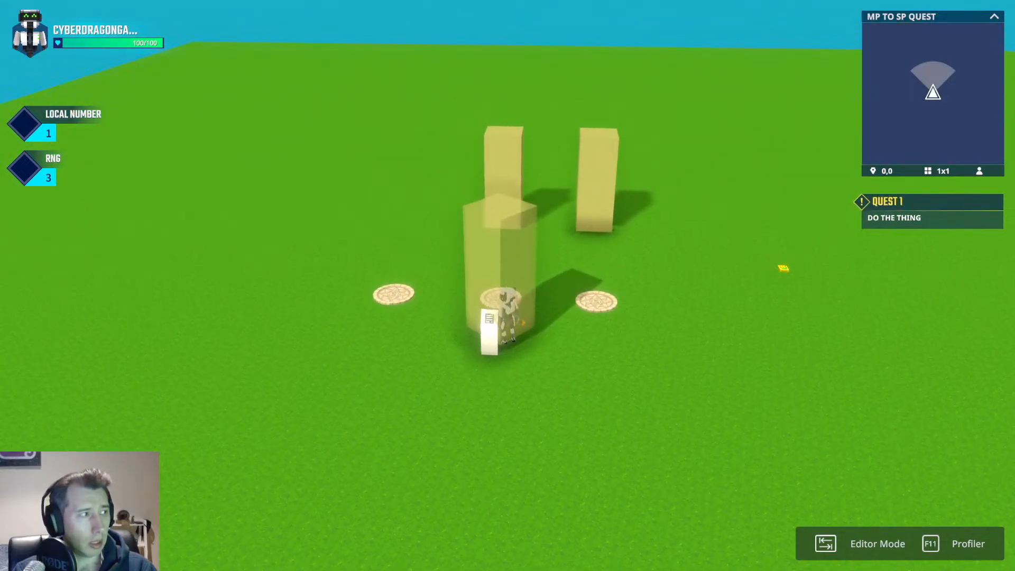
key("a")
key("s")
key("d")
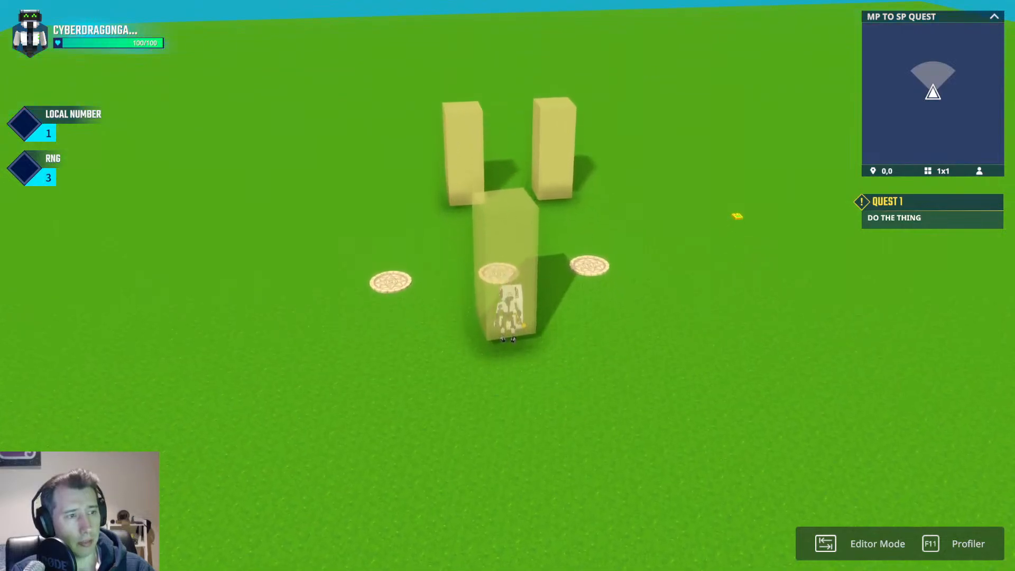
key("space")
key("space")
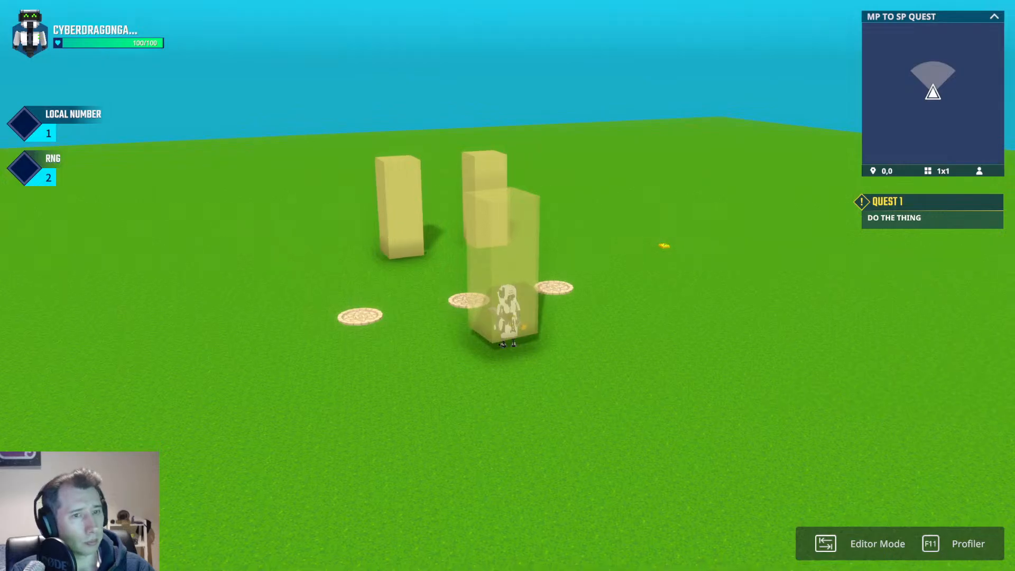
key("Tab")
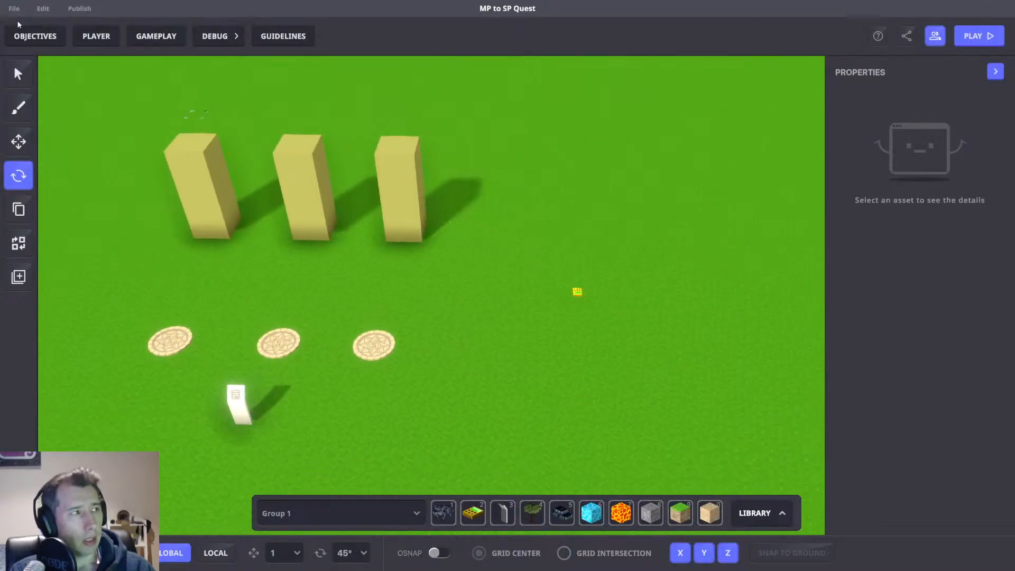
Review the quest settings in Objectives, then save the level.
left_click(35, 36)
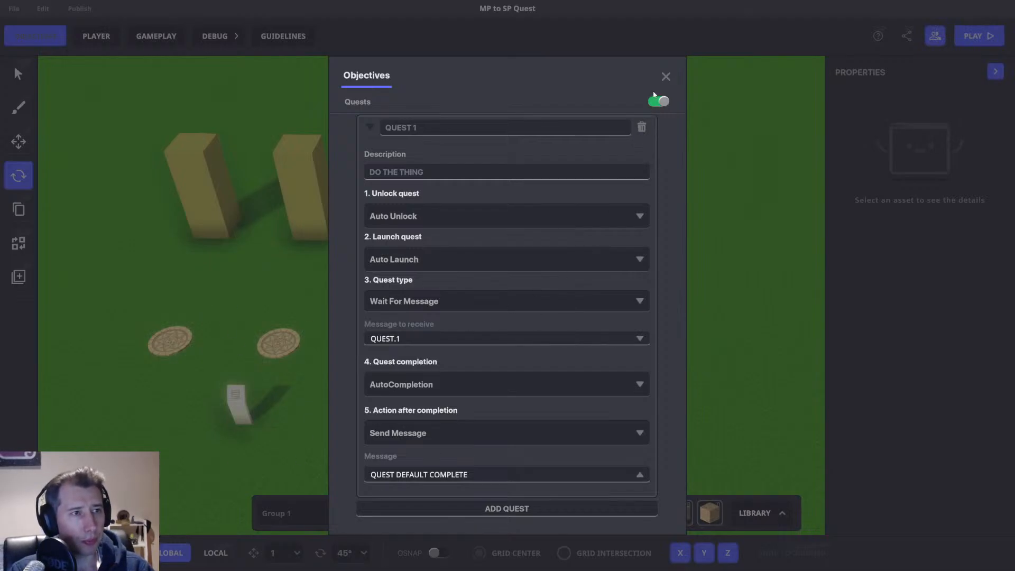
key("Escape")
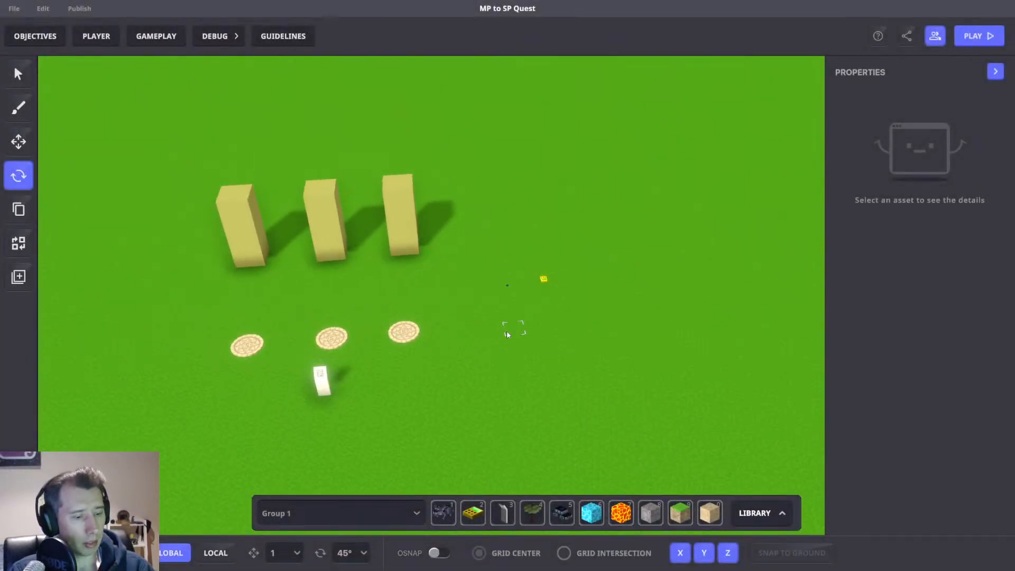
key("ctrl+s")
left_click(570, 310)
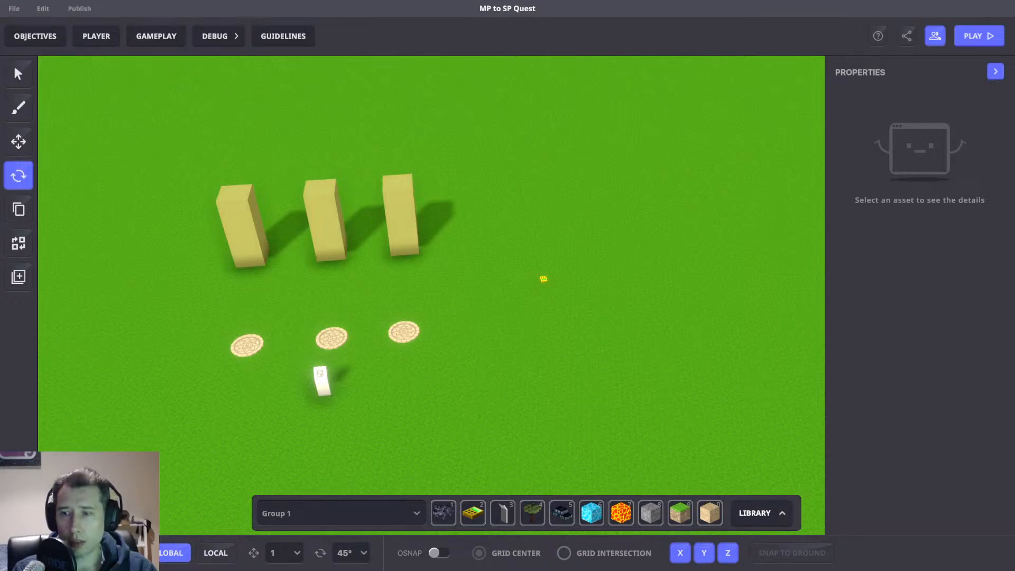
Select the asset spawner and set its required message to a new SPAWN.ASSET message.
middle_click_drag(485, 254, 512, 262)
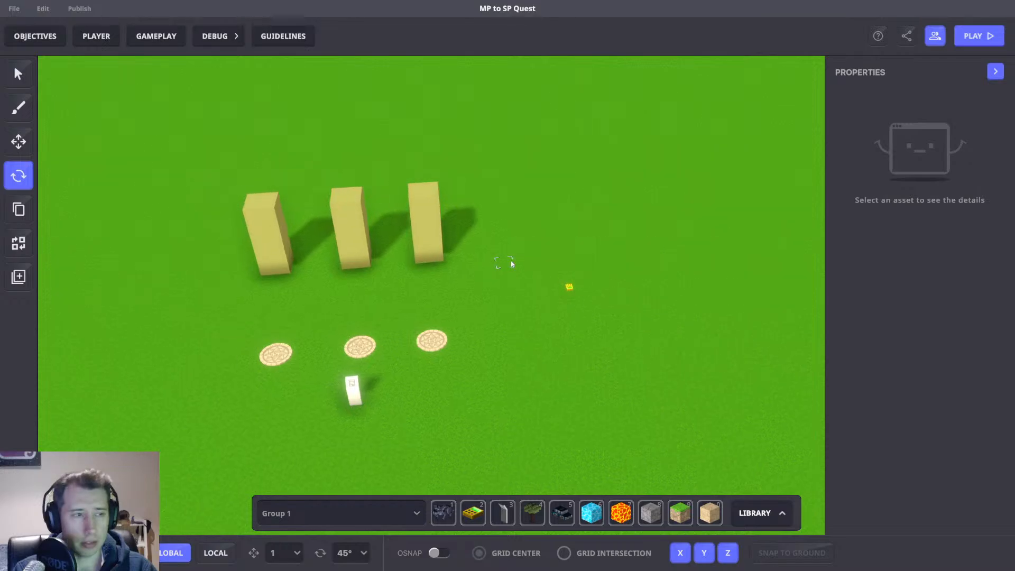
scroll(513, 264, "up", 1)
left_click_drag(547, 249, 647, 317)
scroll(898, 317, "down", 5)
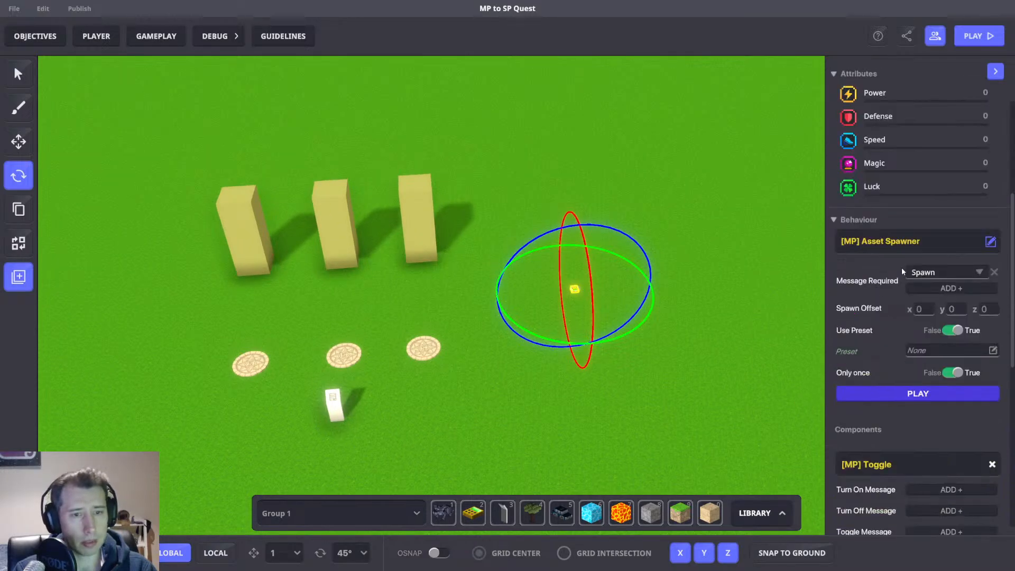
left_click(934, 275)
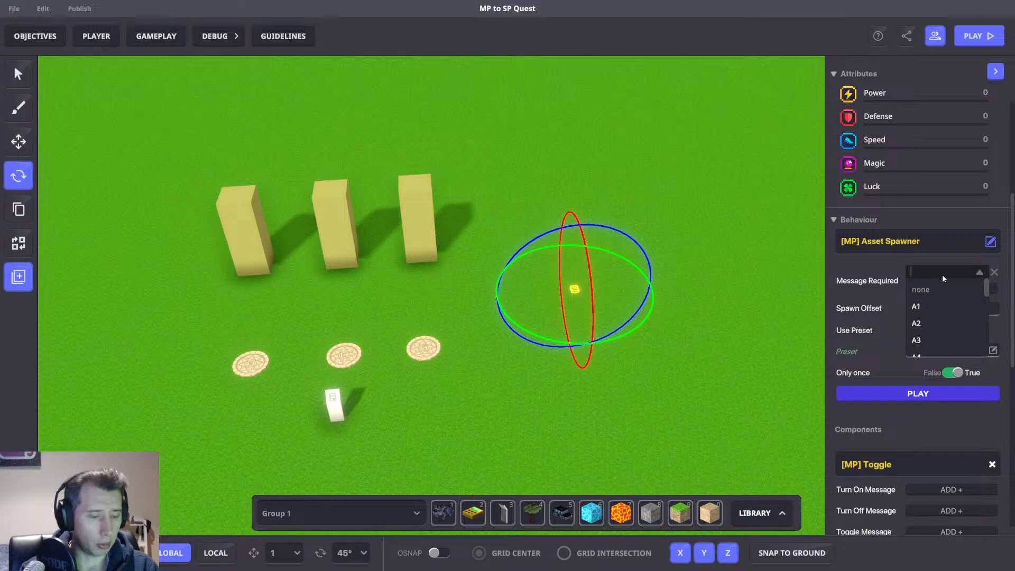
type("SPAWN")
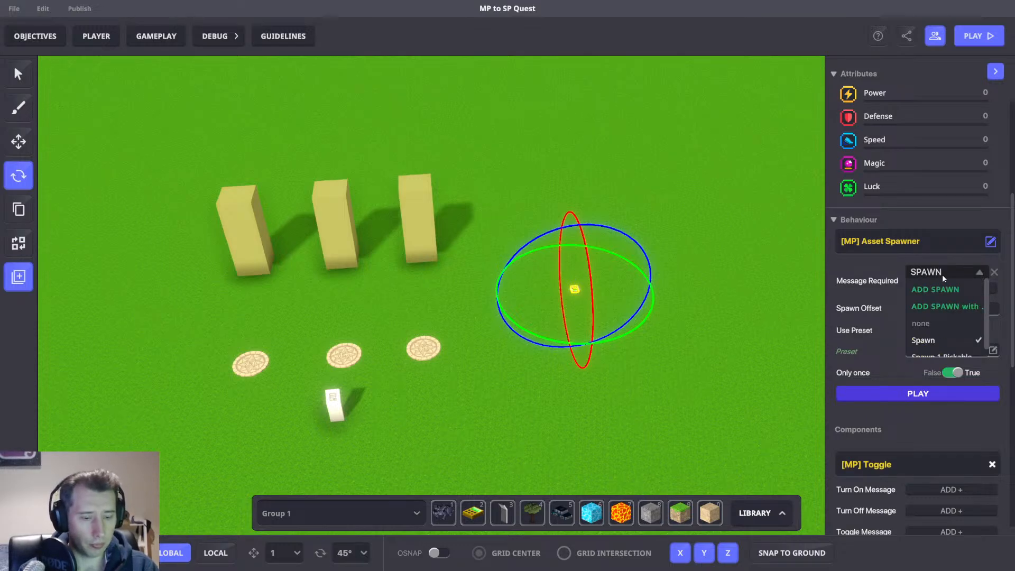
type(".ASSET")
key("ctrl+a")
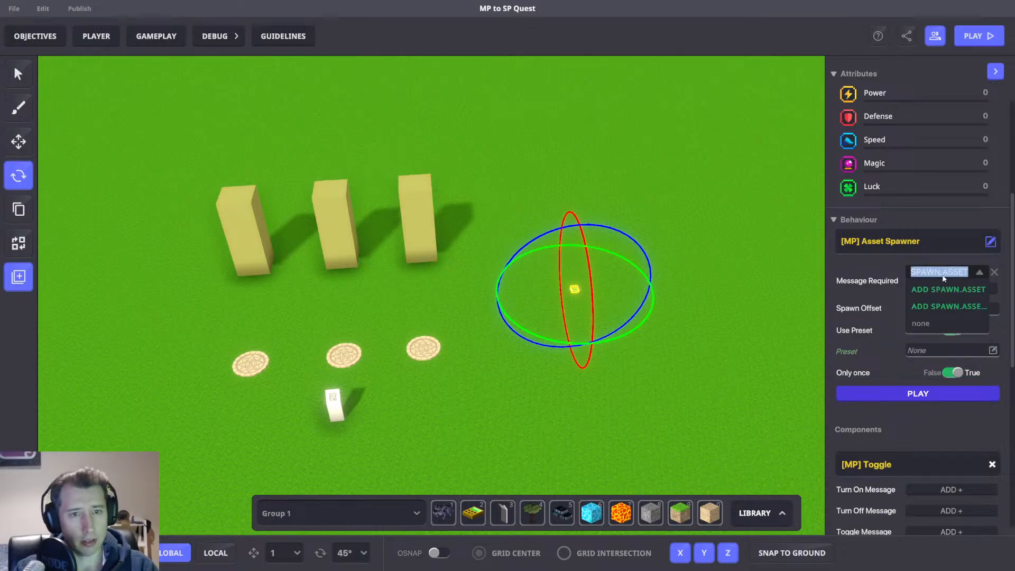
left_click(943, 290)
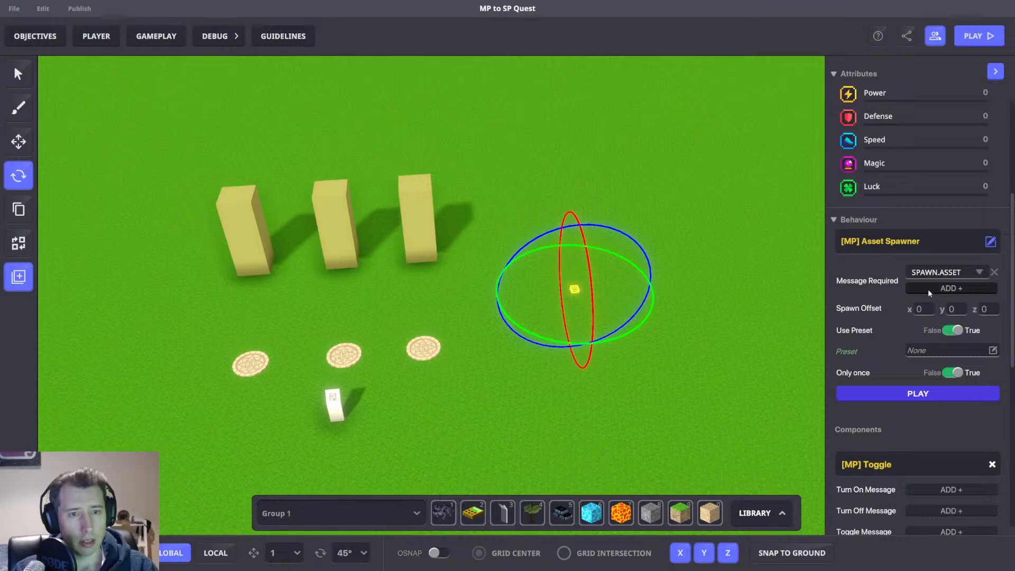
Move the message broadcaster to the right and set its message to send to SPAWN.ASSET.
scroll(679, 392, "down", 3)
middle_click_drag(605, 412, 617, 364)
scroll(713, 328, "up", 4)
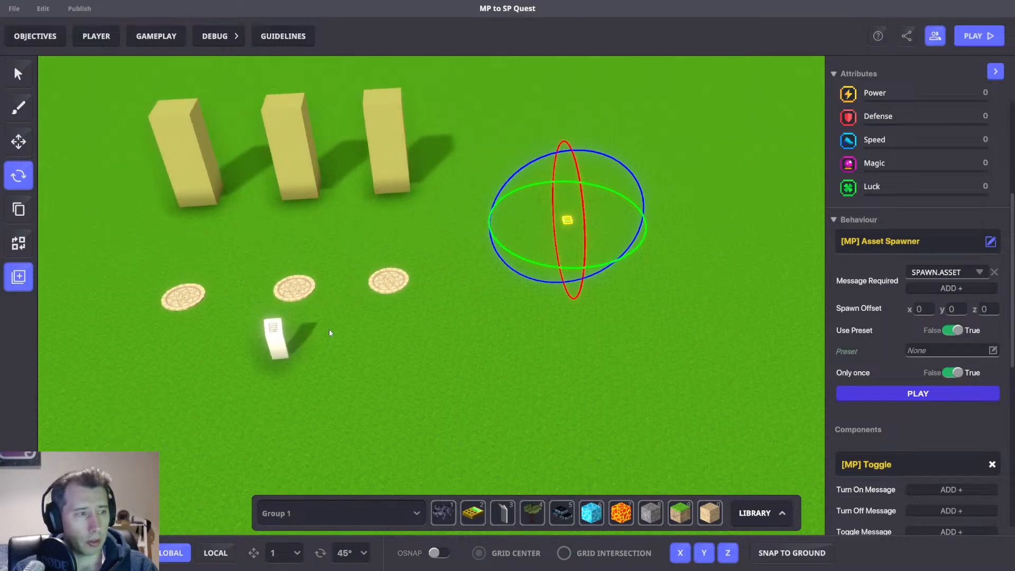
left_click(273, 346)
key("w")
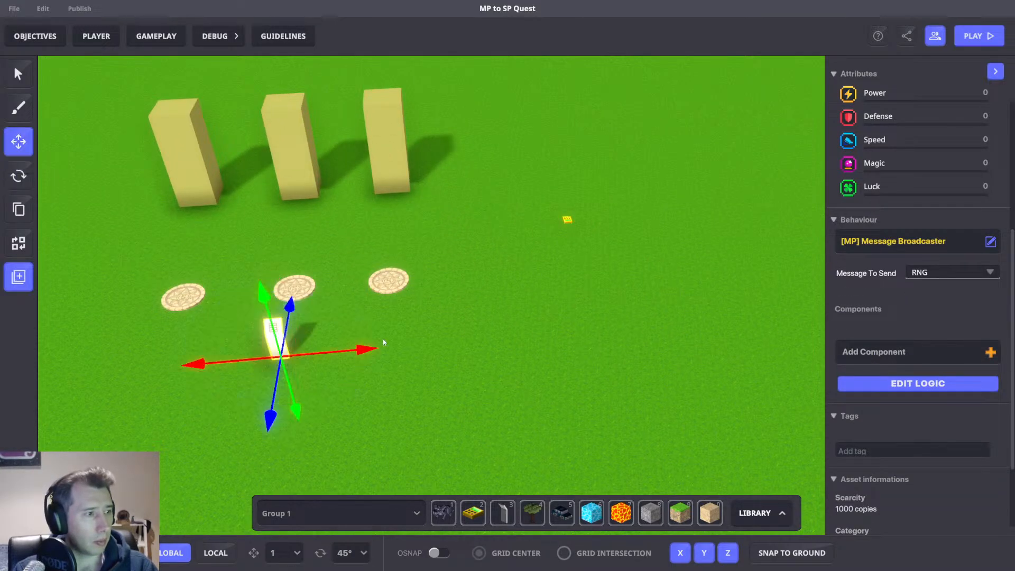
left_click_drag(366, 349, 697, 320)
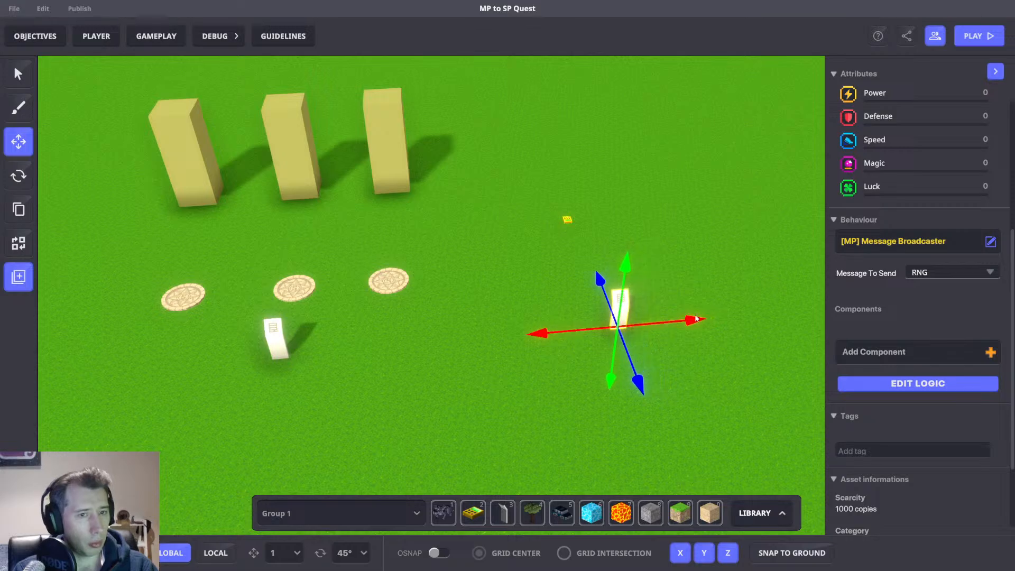
middle_click_drag(810, 280, 807, 280)
left_click(948, 269)
type("SPAWN ASSET")
left_click(953, 289)
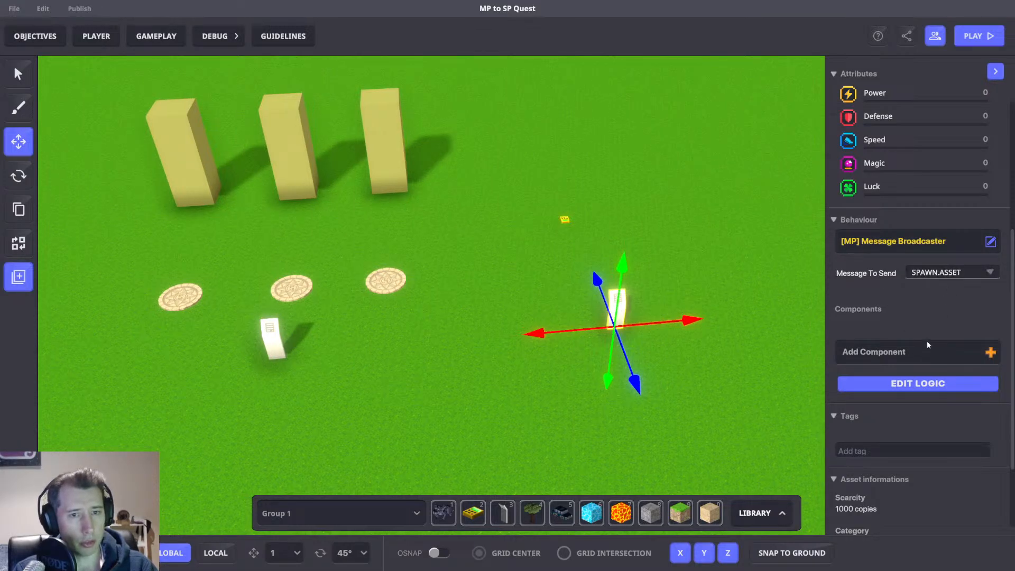
Open the broadcaster's logic, then select the asset spawner and set its Only once option to False.
left_click(914, 384)
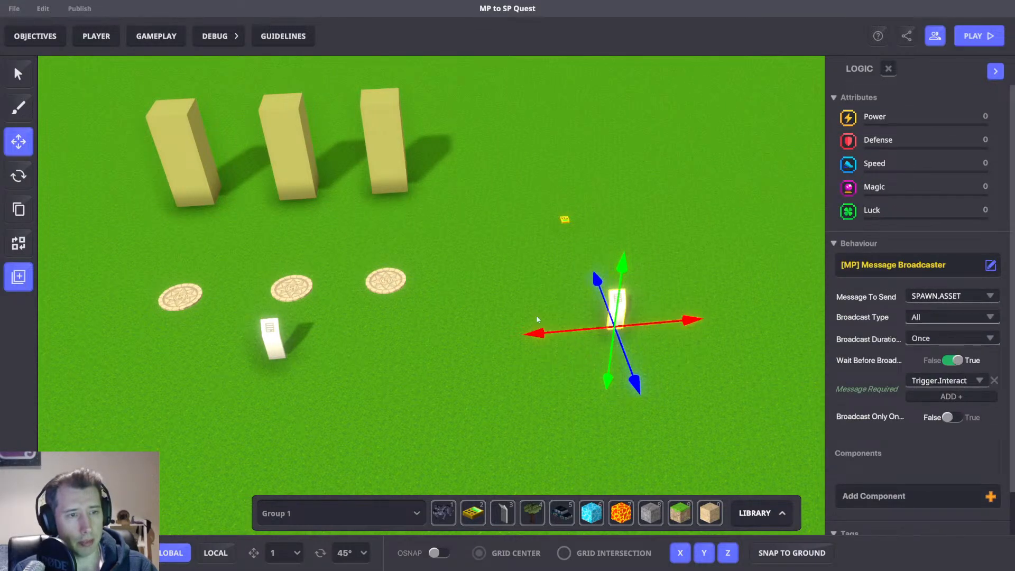
middle_click_drag(622, 274, 581, 294)
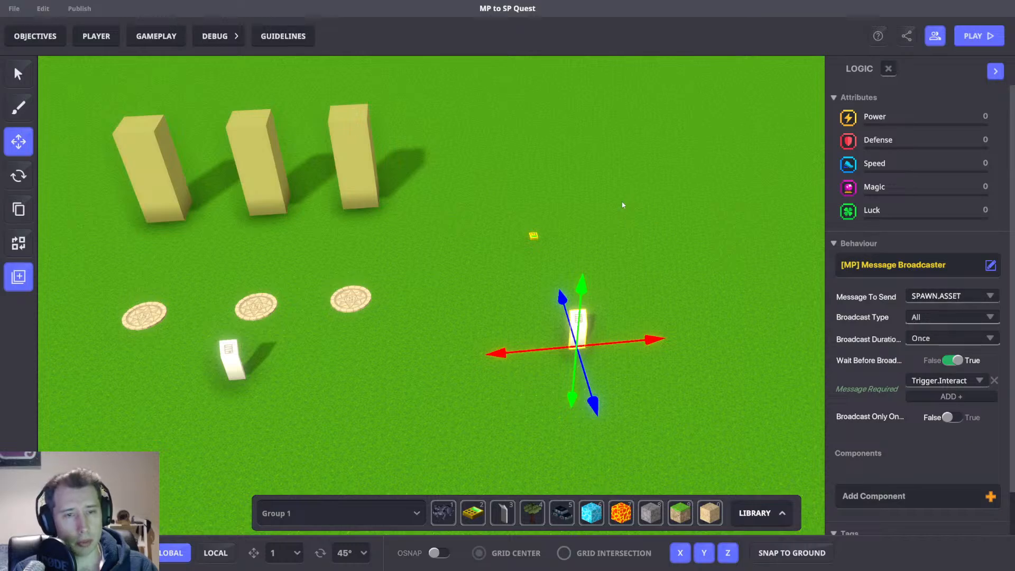
key("d")
key("w")
left_click(475, 234)
left_click(497, 263)
left_click_drag(552, 263, 561, 263)
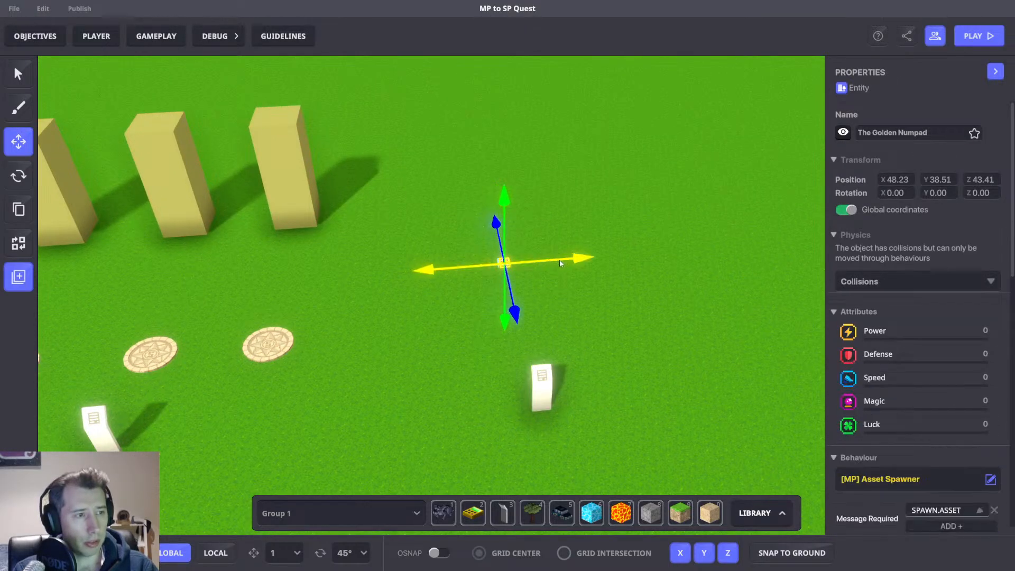
scroll(845, 382, "down", 5)
key("d")
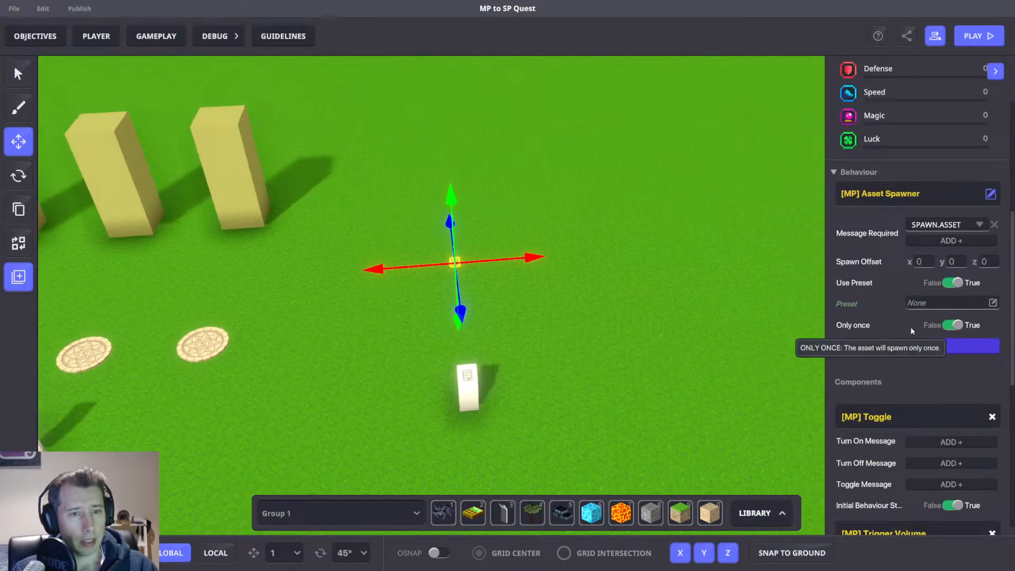
left_click(955, 326)
Move the asset spawner along its x-axis to the right.
scroll(904, 356, "down", 4)
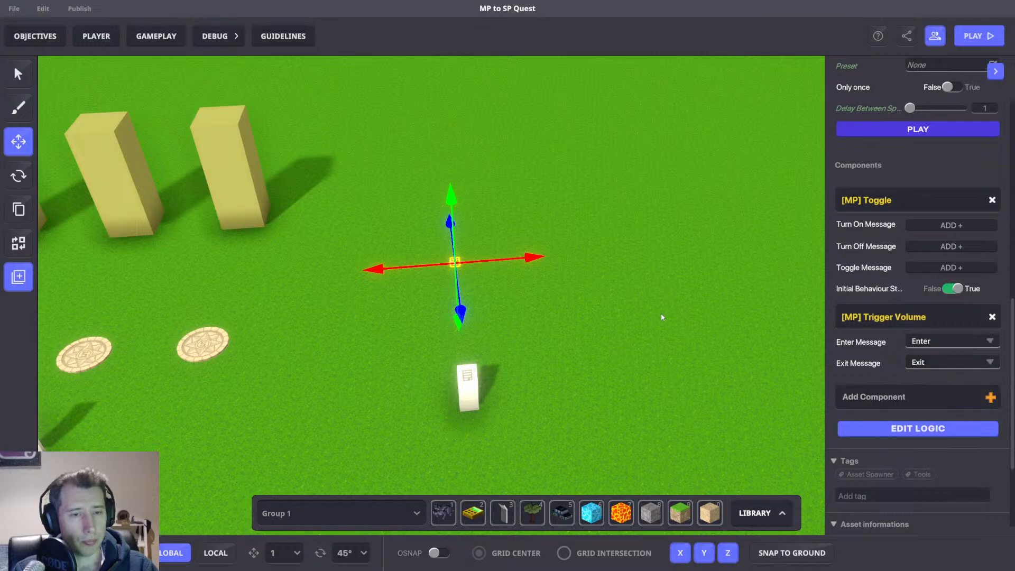
middle_click_drag(661, 313, 623, 345)
scroll(901, 370, "up", 4)
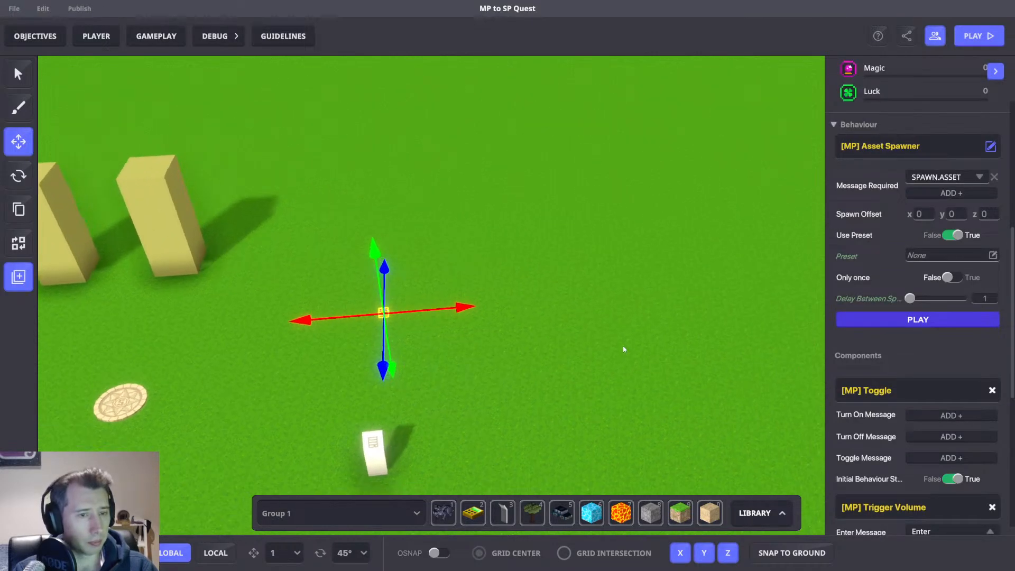
left_click_drag(445, 309, 538, 300)
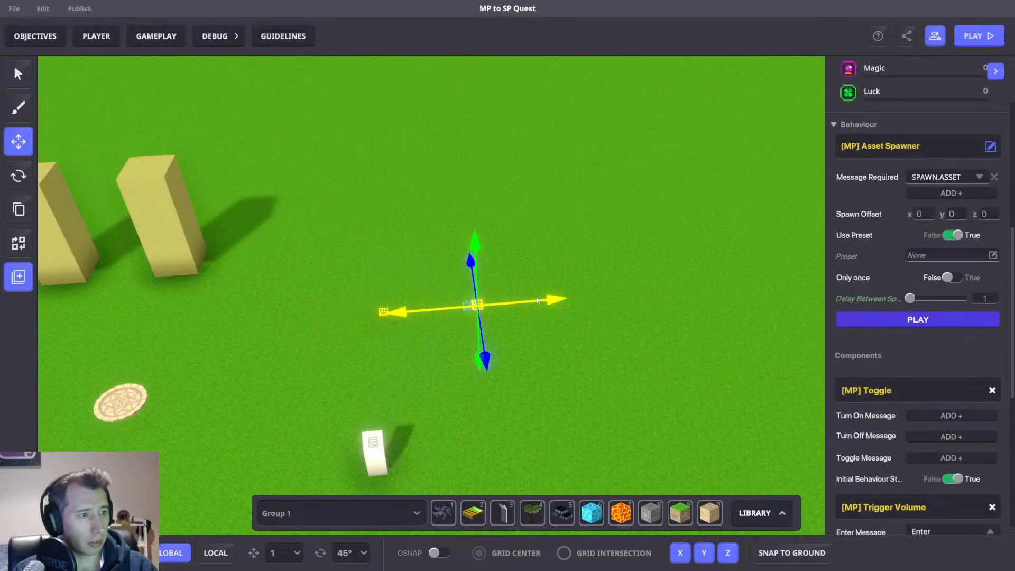
Clear the selected object's behaviour and remove its Toggle and Trigger Volume components.
left_click(912, 127)
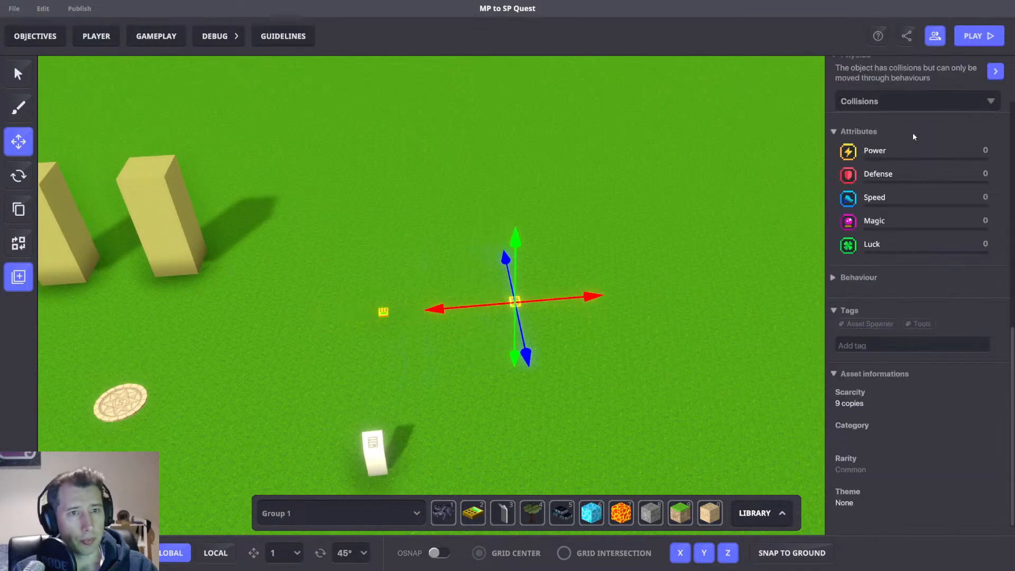
left_click(857, 279)
left_click(989, 297)
left_click(379, 253)
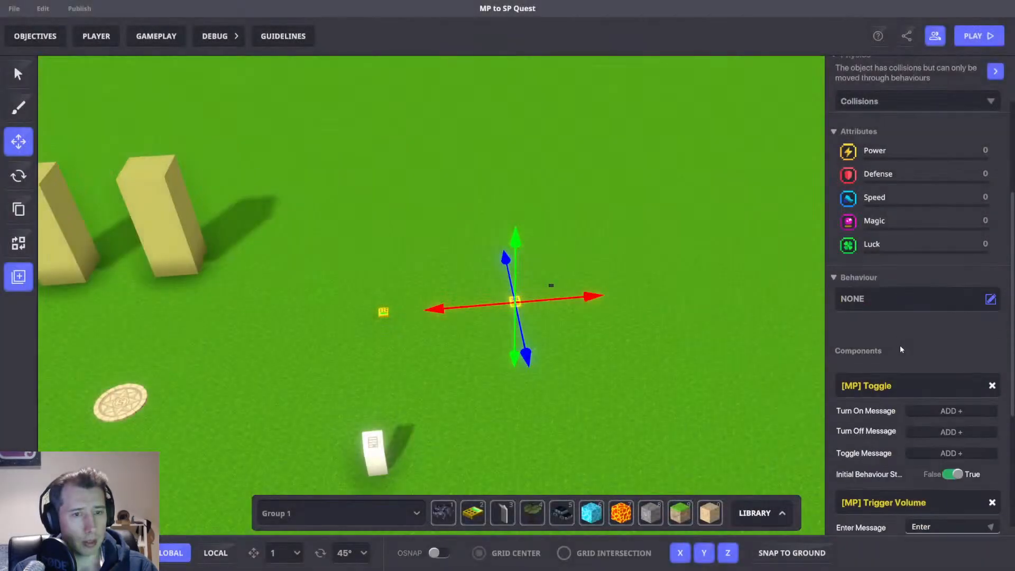
left_click(992, 387)
left_click(993, 385)
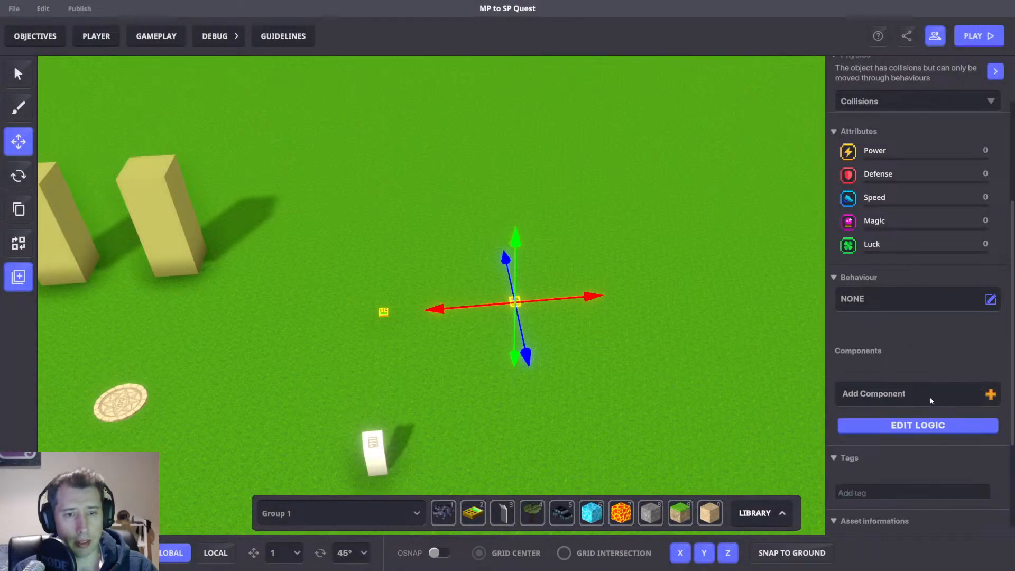
Add an [SP] Trigger Volume component to the object.
left_click(929, 396)
type("Vol")
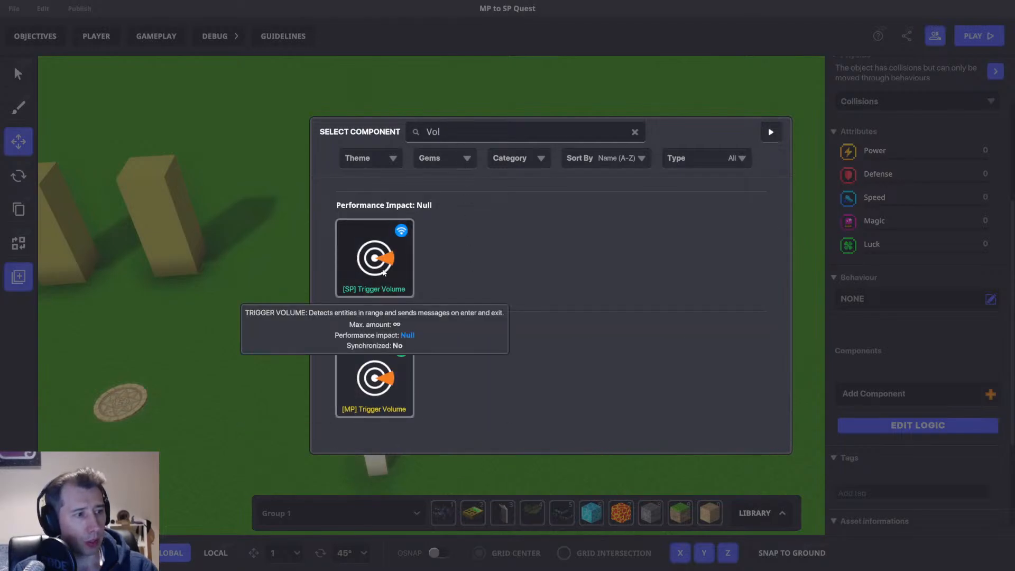
left_click(374, 258)
Check the quest's message in Objectives and set the trigger volume's enter message to QUEST.1.
left_click(18, 36)
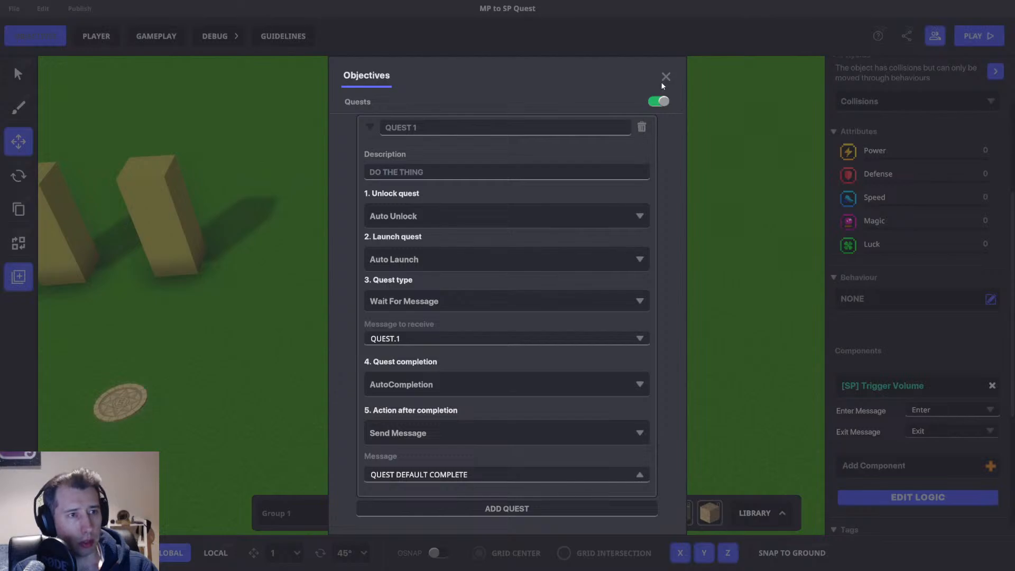
left_click(665, 77)
left_click(944, 411)
type("QUEST.1")
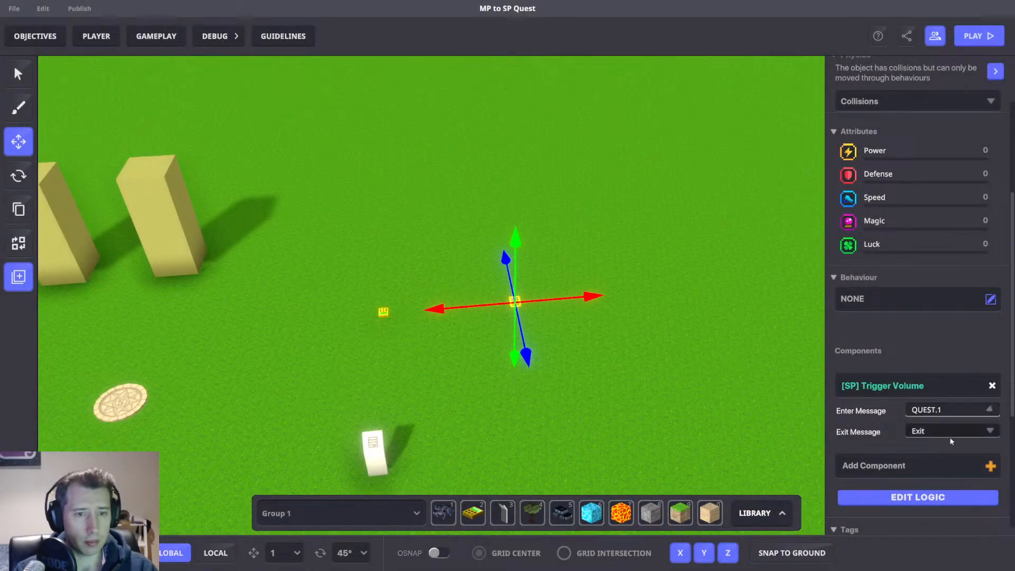
Open the trigger volume's logic, switch its detection shape to Box and set its detection area to 2 by 2 by 2.
left_click(932, 502)
scroll(900, 456, "down", 3)
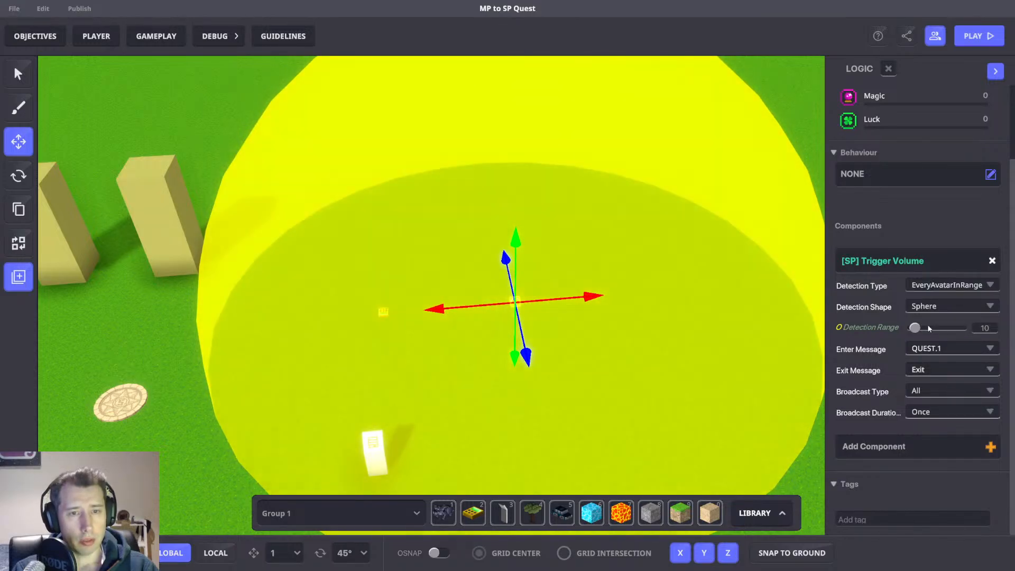
left_click(946, 306)
left_click(928, 332)
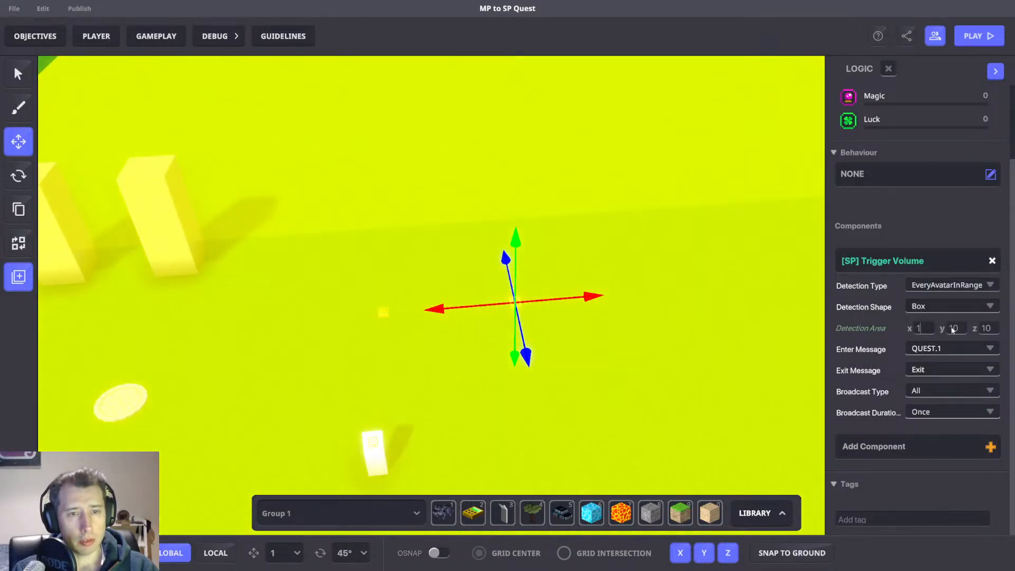
left_click(987, 328)
type("1")
left_click_drag(578, 299, 599, 297)
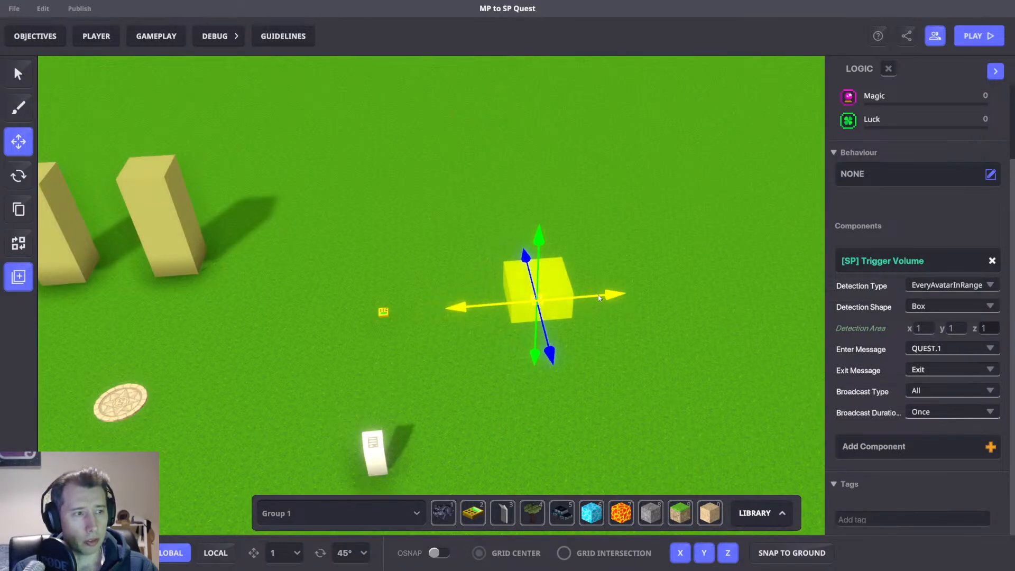
left_click_drag(549, 348, 556, 374)
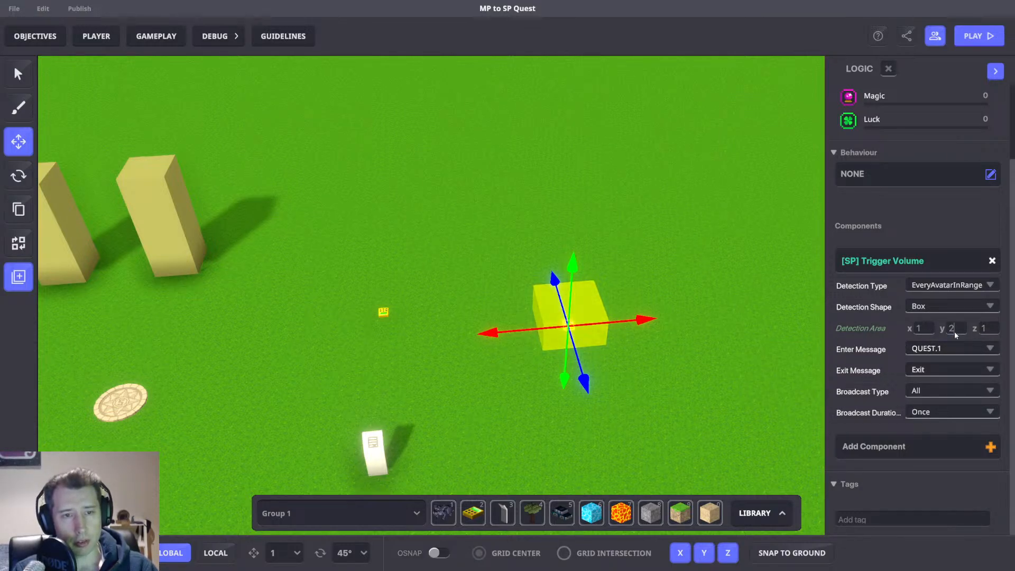
scroll(704, 398, "down", 3)
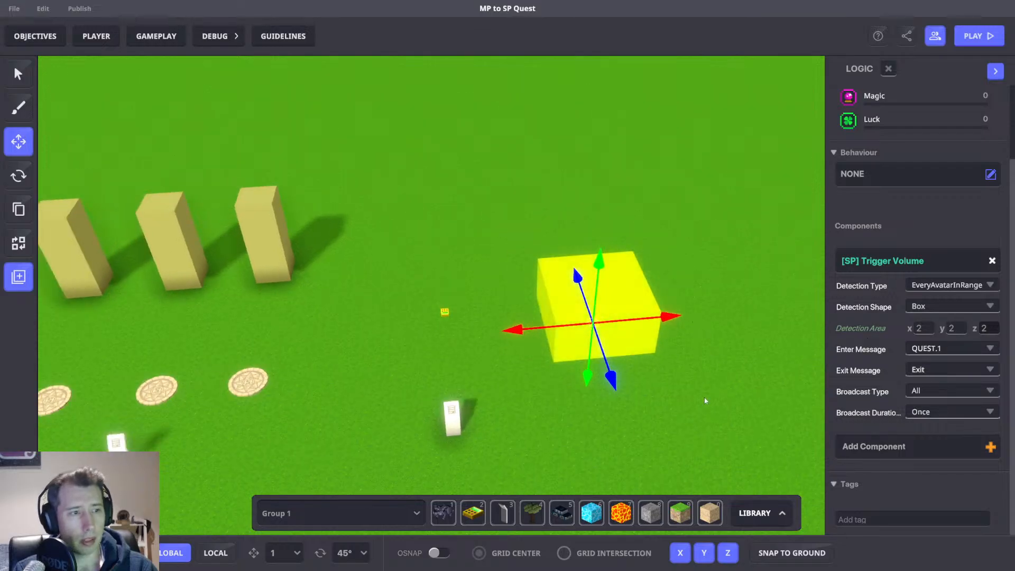
right_click_drag(704, 398, 702, 370)
Play-test the level, walking the character into the trigger volume to check that the quest completes.
key("Tab")
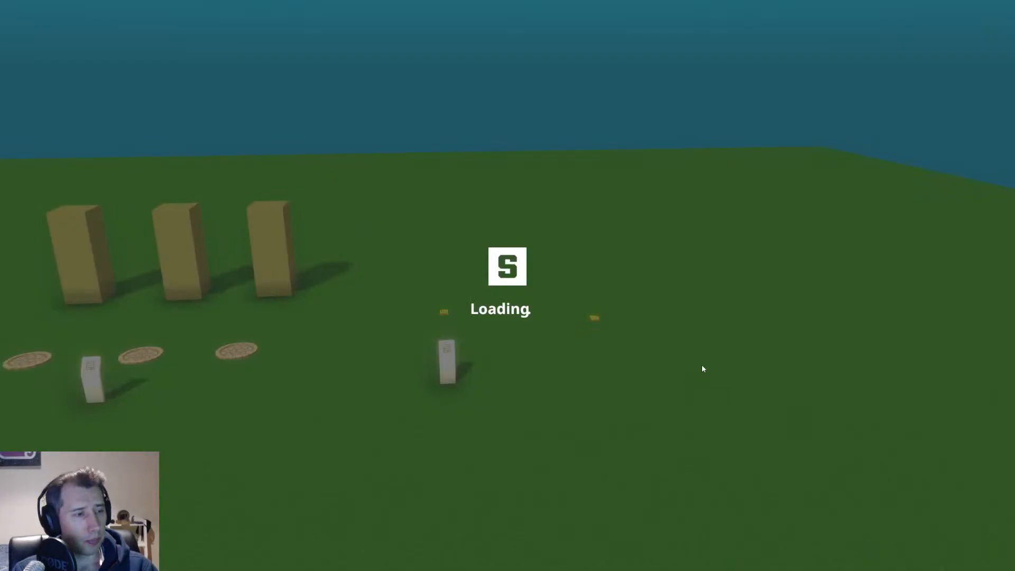
scroll(507, 286, "down", 5)
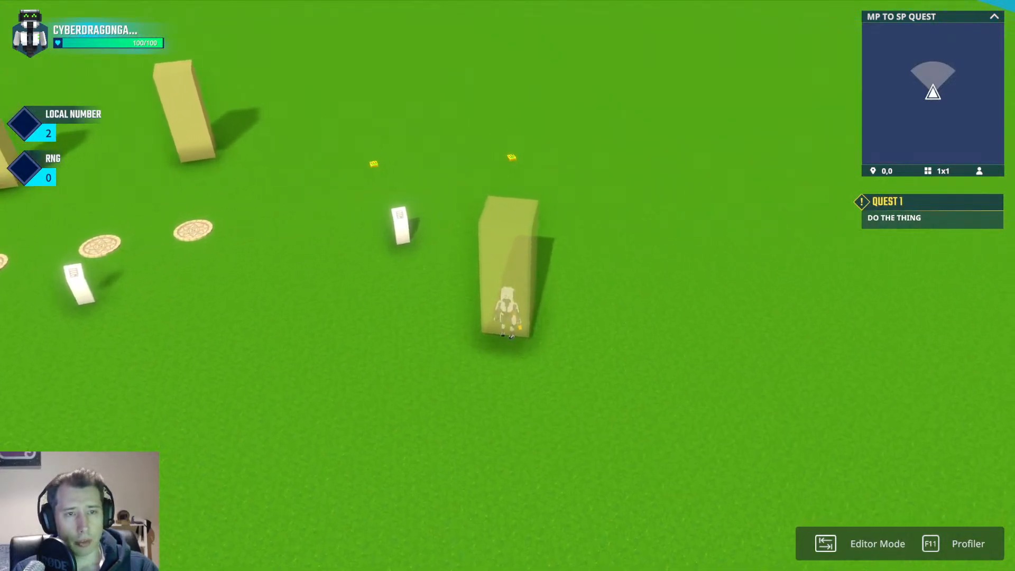
key("a")
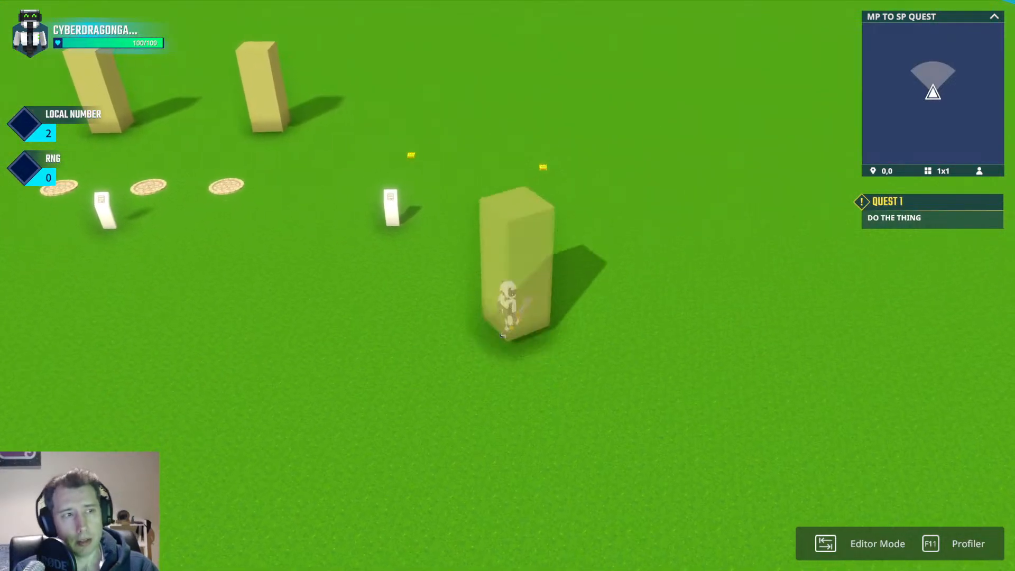
key("w")
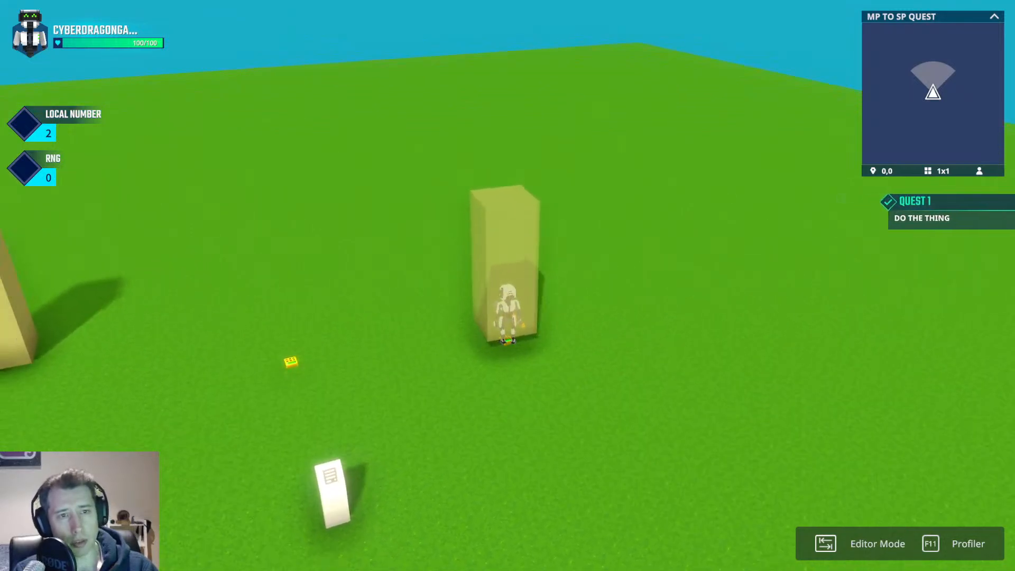
key("space")
key("space")
key("space")
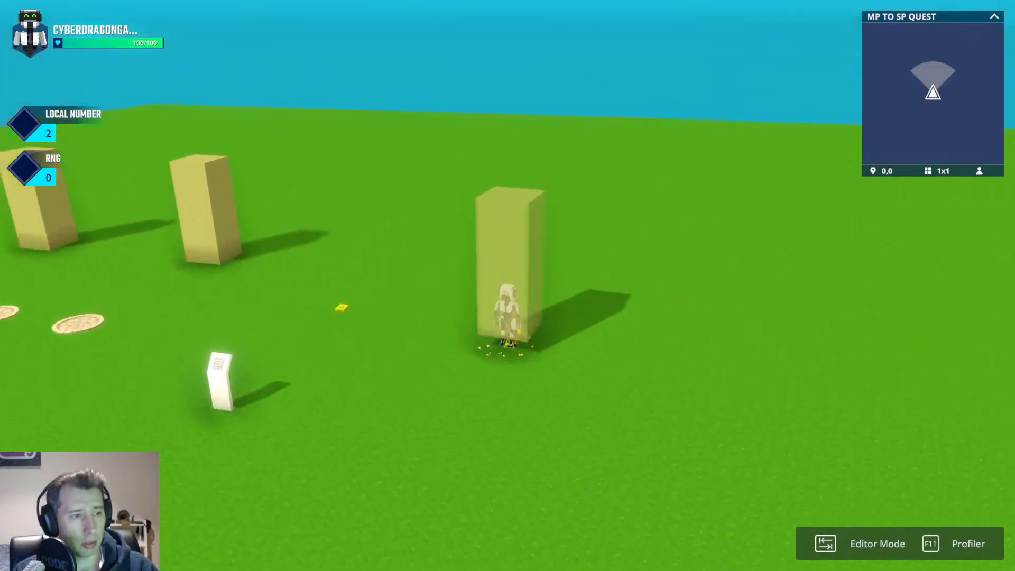
key("space")
key("space")
key("space")
key("space")
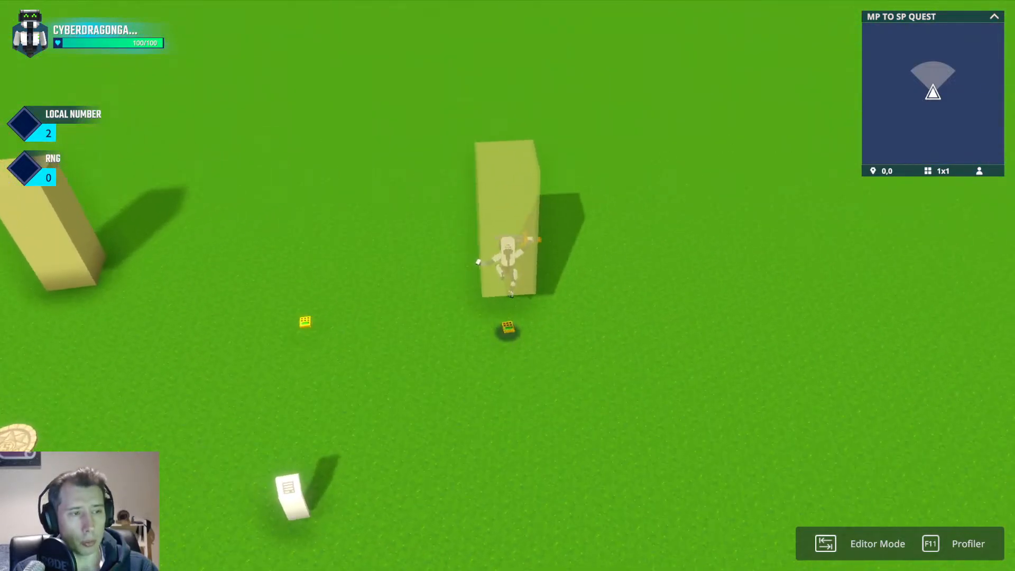
key("space")
key("space")
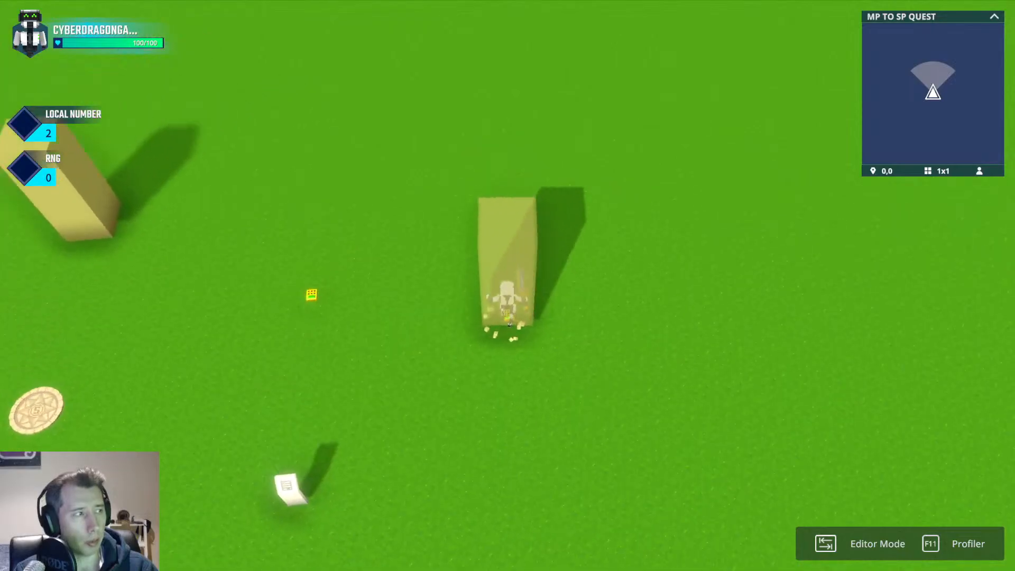
key("space")
key("s")
key("Tab")
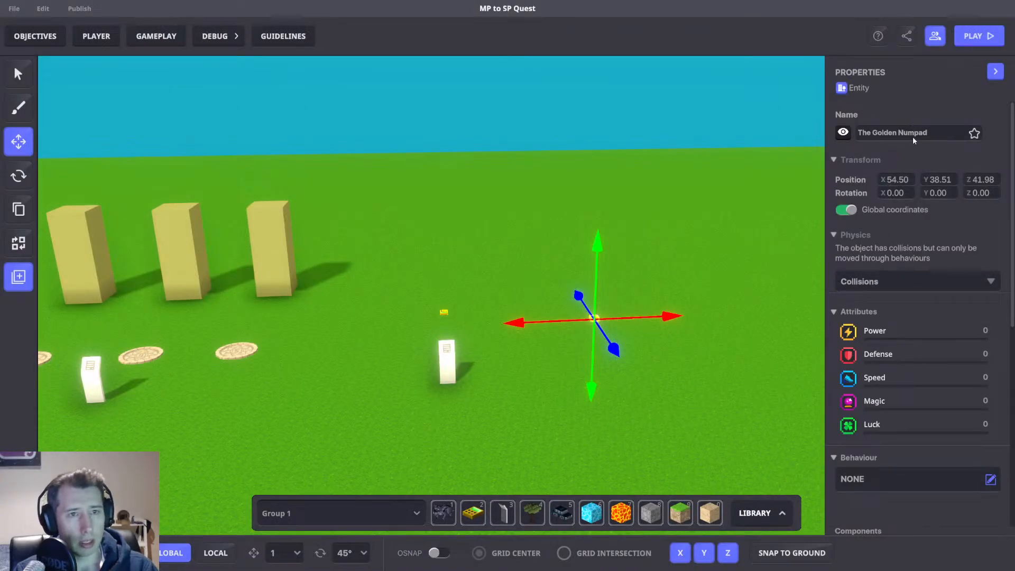
Rename the trigger volume object SP VOlume and save it as a new preset.
type("SP Victory")
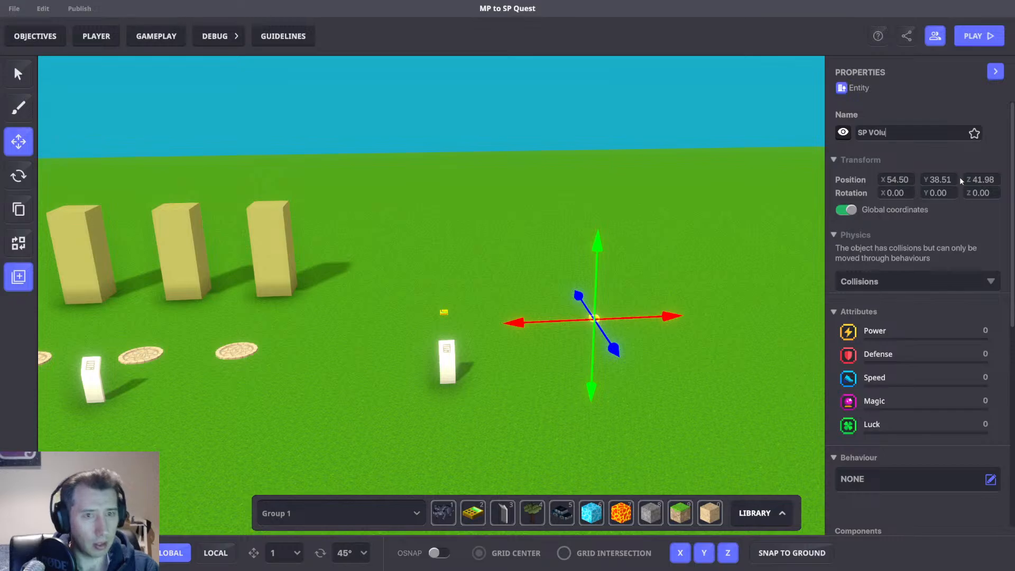
key("Return")
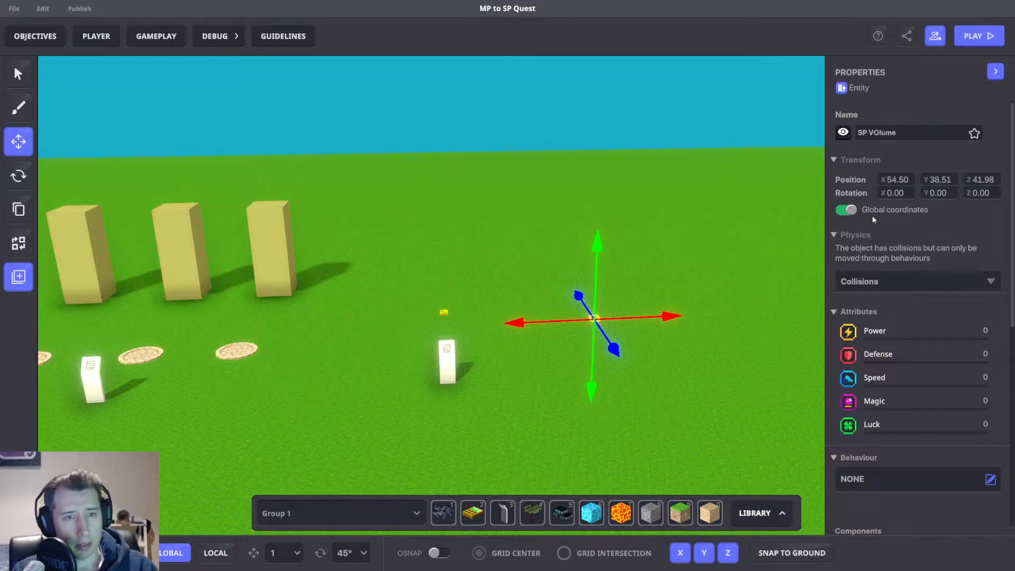
scroll(875, 233, "down", 4)
left_click(6, 284)
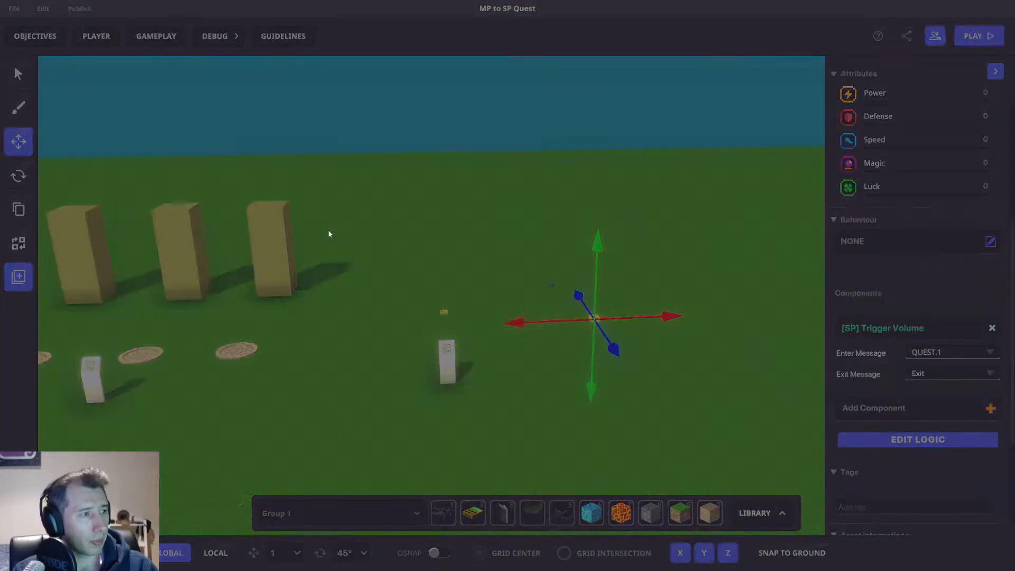
left_click(521, 227)
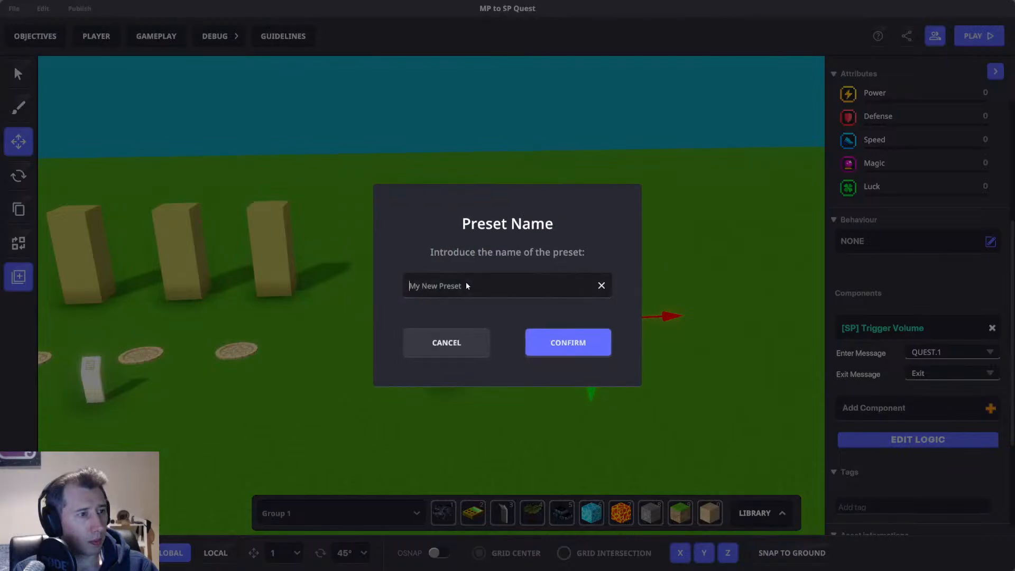
left_click(564, 344)
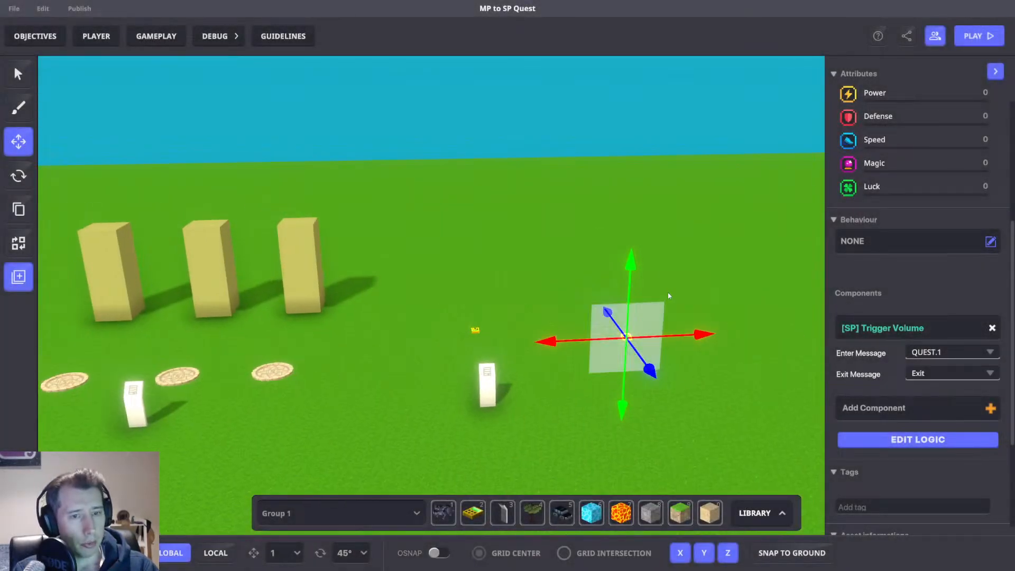
Select the asset spawner and set its preset to the SP VOlume preset.
right_click_drag(636, 361, 618, 392)
key("w")
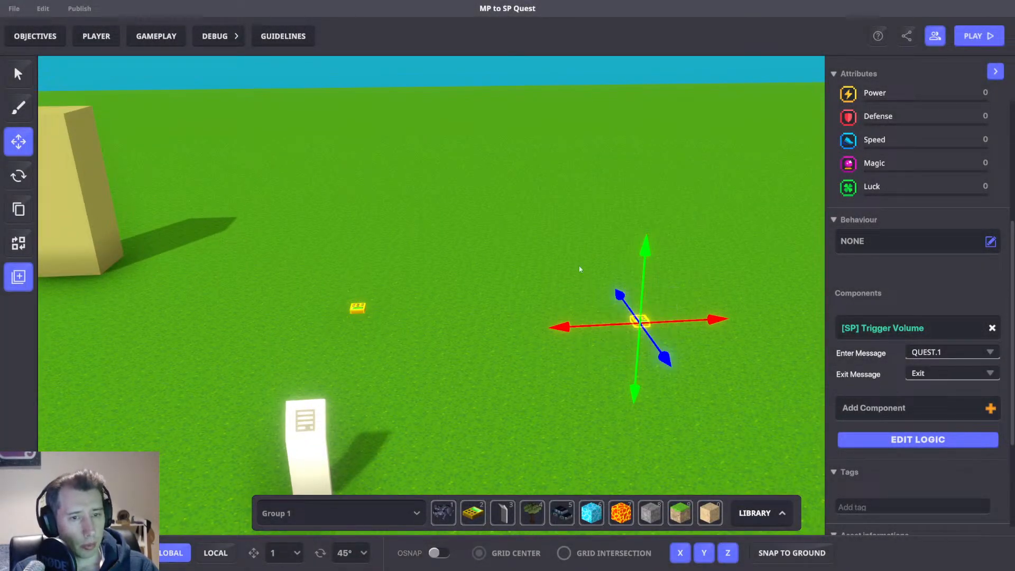
left_click(280, 280)
left_click(357, 308)
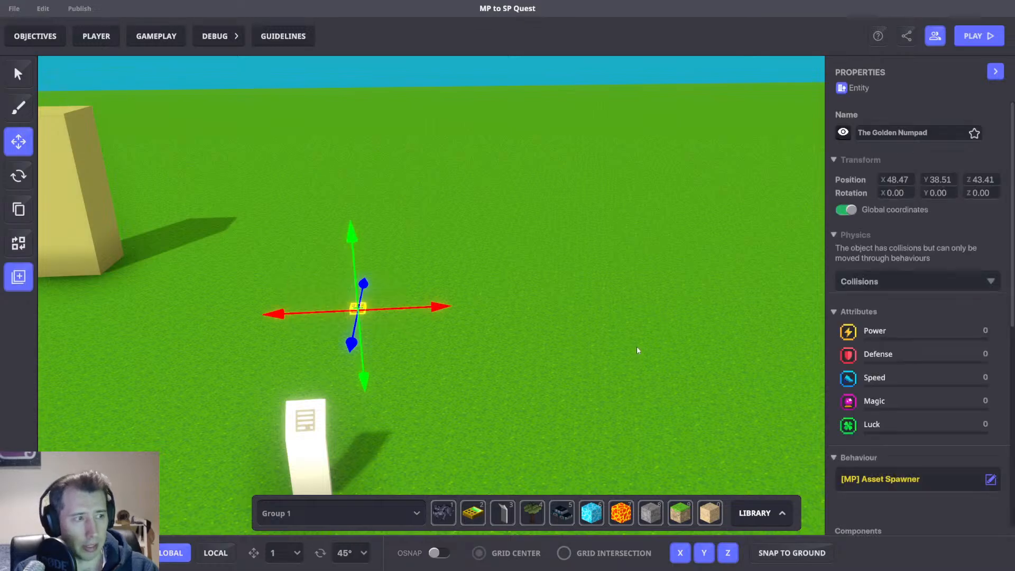
key("s")
key("a")
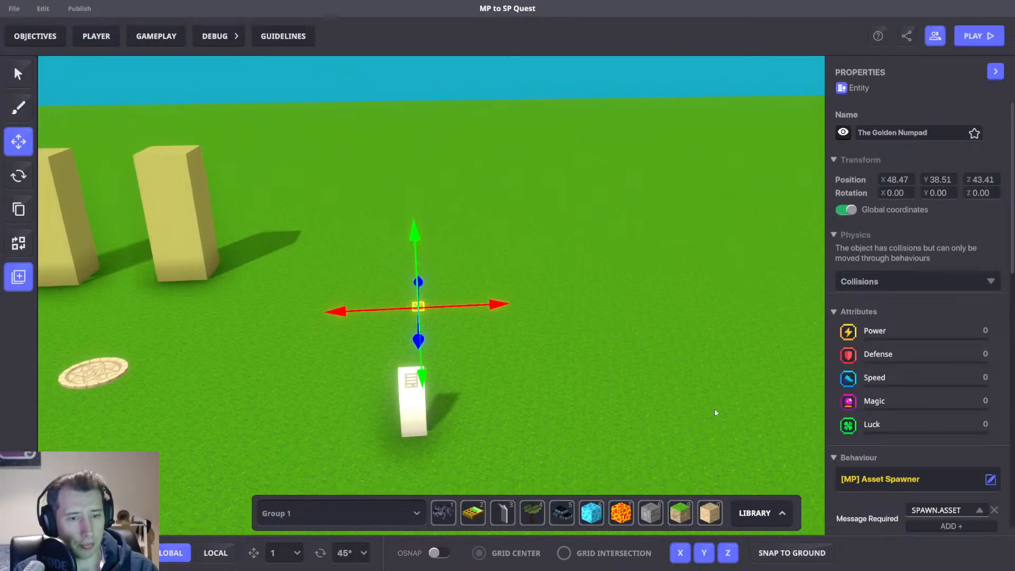
scroll(930, 382, "down", 3)
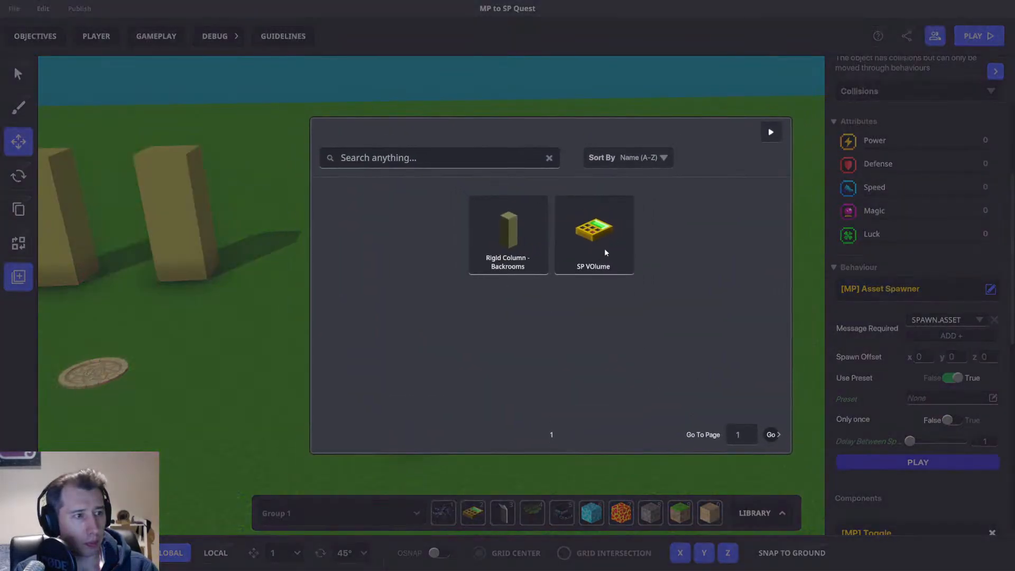
left_click(601, 239)
Play-test the level to check that the spawner produces the volume.
key("a")
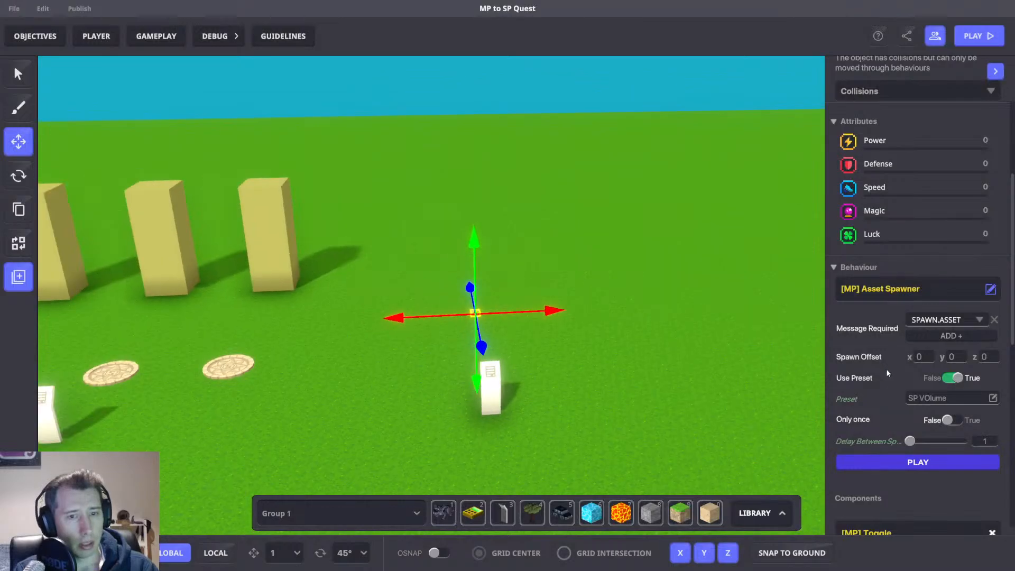
scroll(886, 369, "down", 2)
right_click_drag(675, 351, 647, 358)
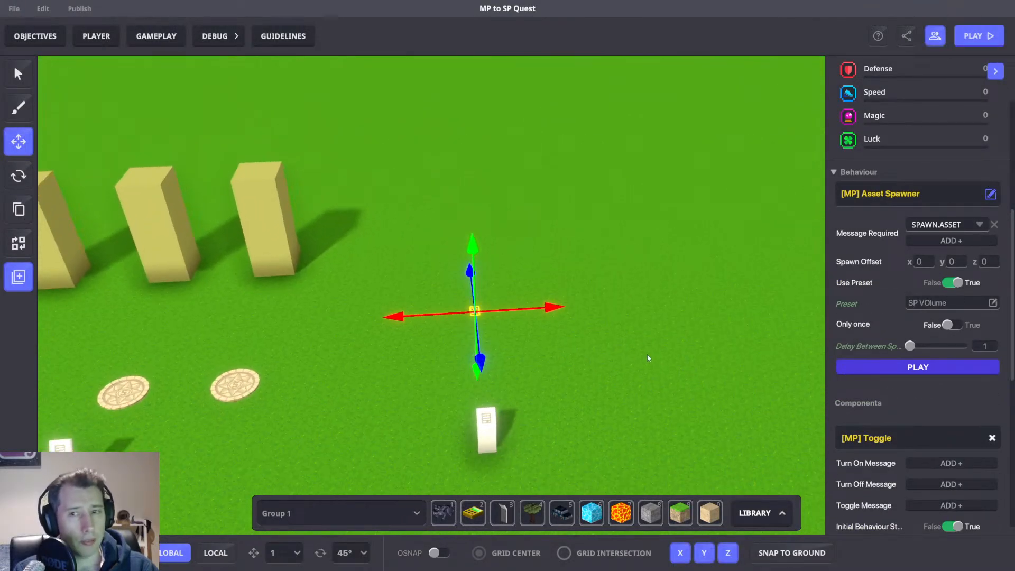
key("ctrl+p")
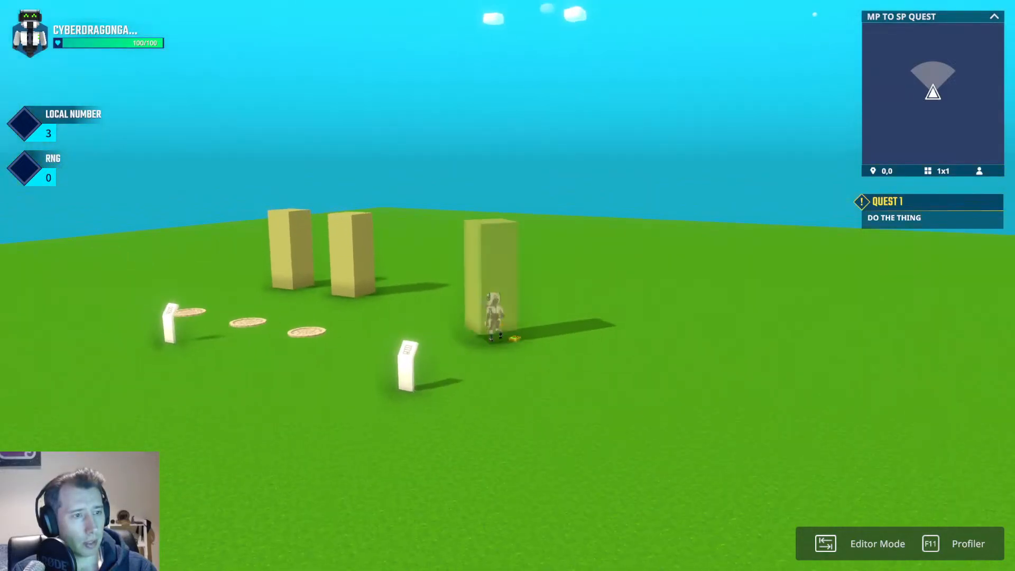
key("Tab")
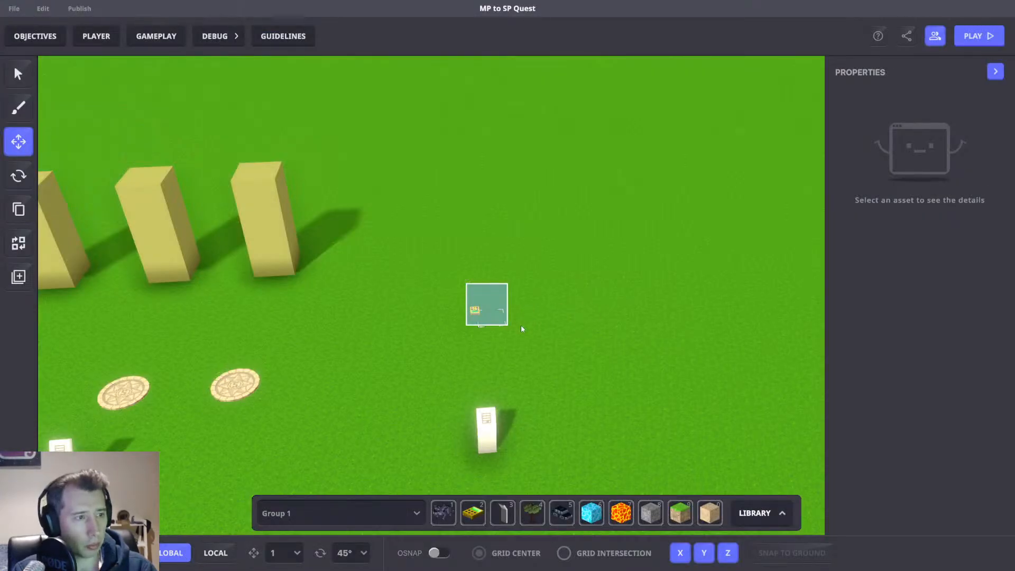
Set the asset spawner's spawn offset y to 2 and play-test the level again.
left_click(487, 305)
scroll(959, 375, "down", 5)
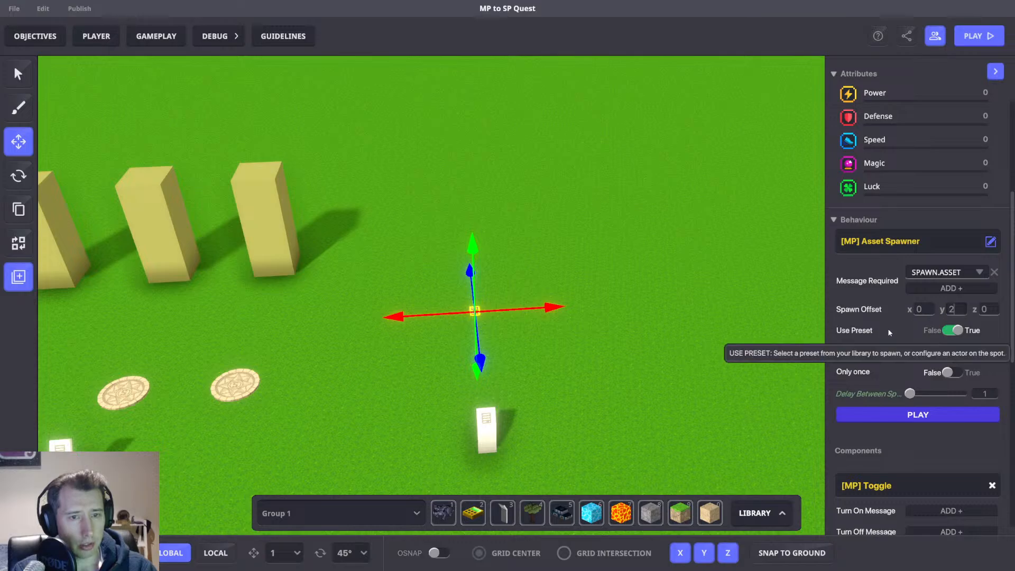
key("Tab")
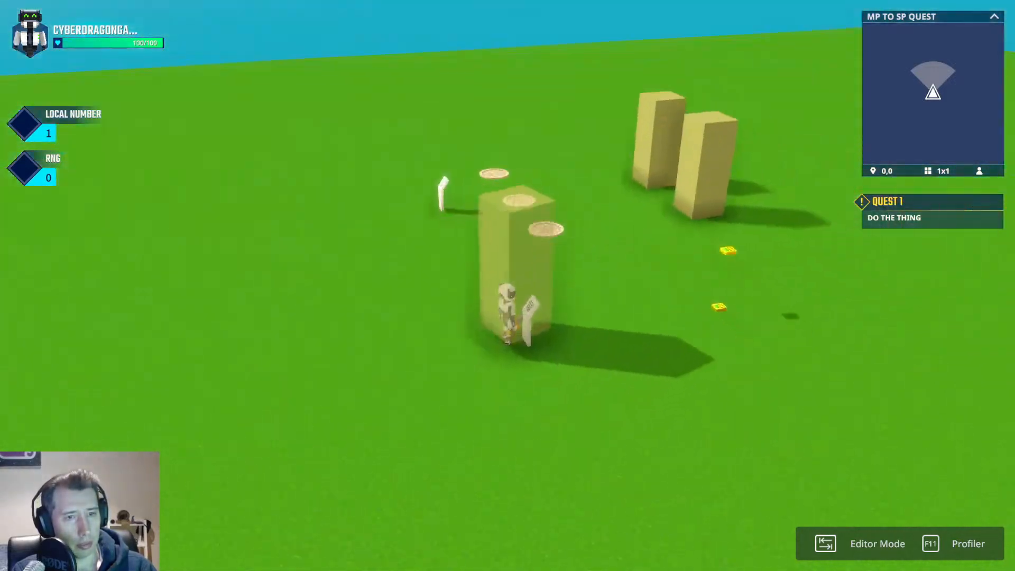
key("w")
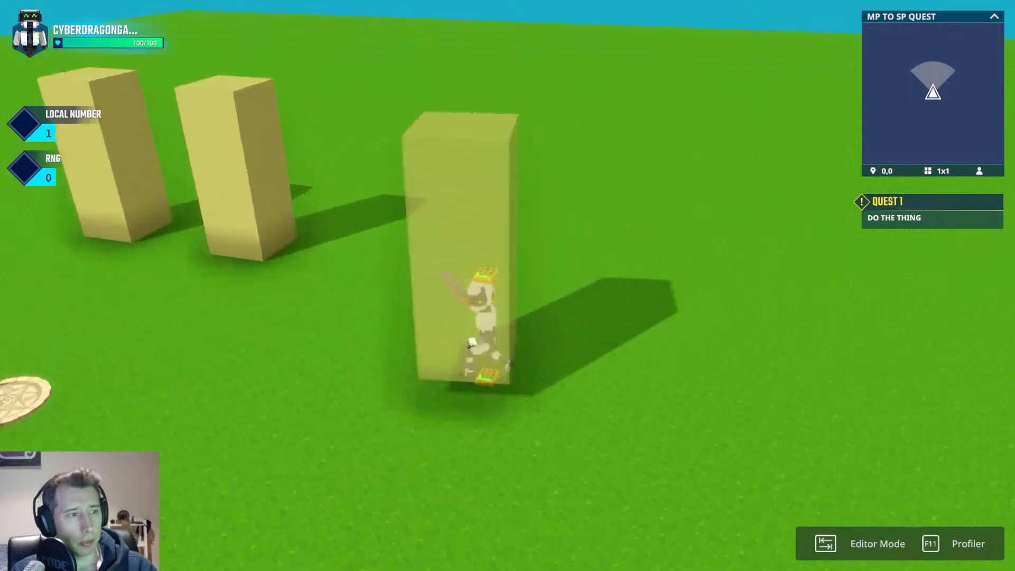
key("space")
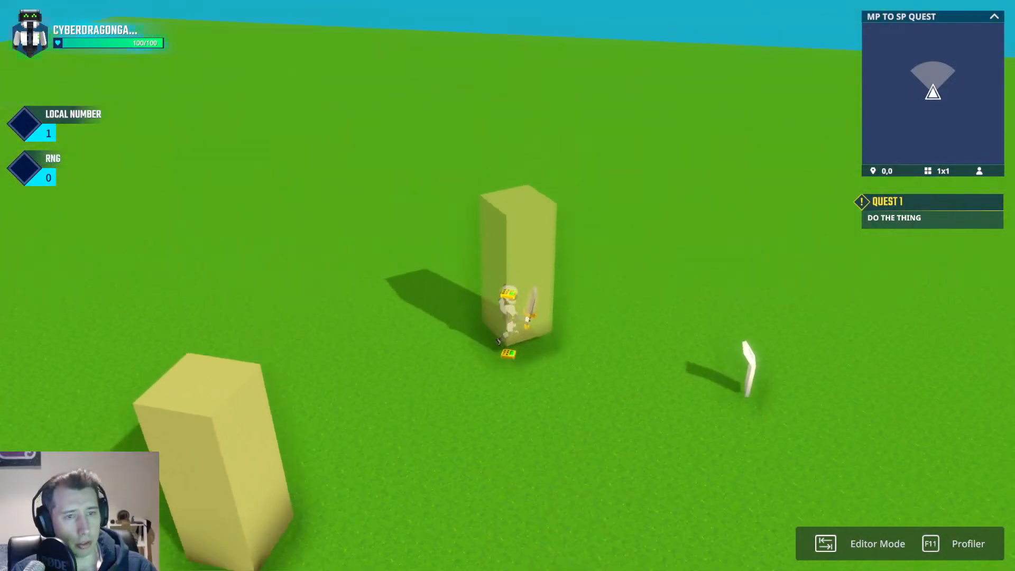
key("s")
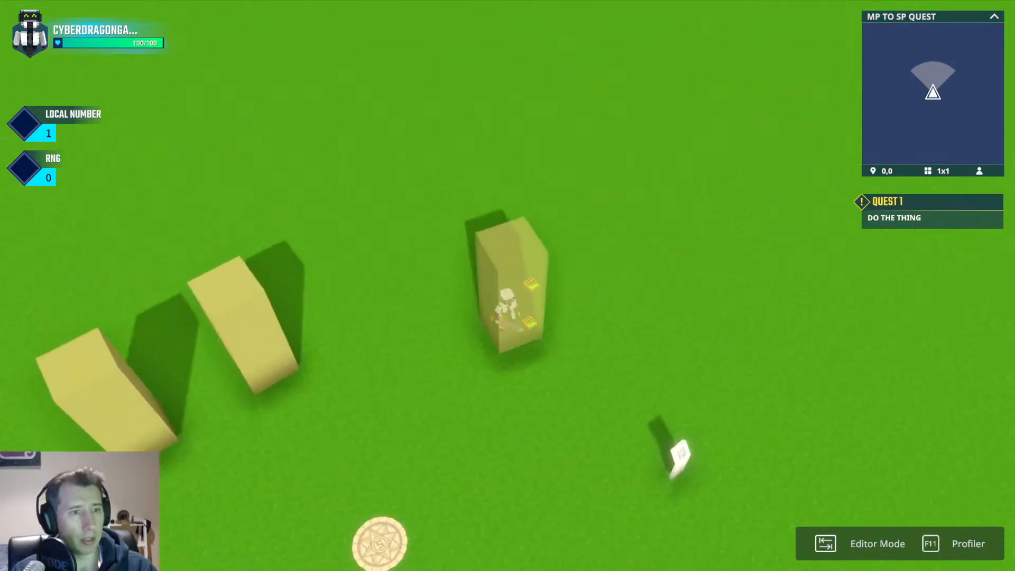
key("Tab")
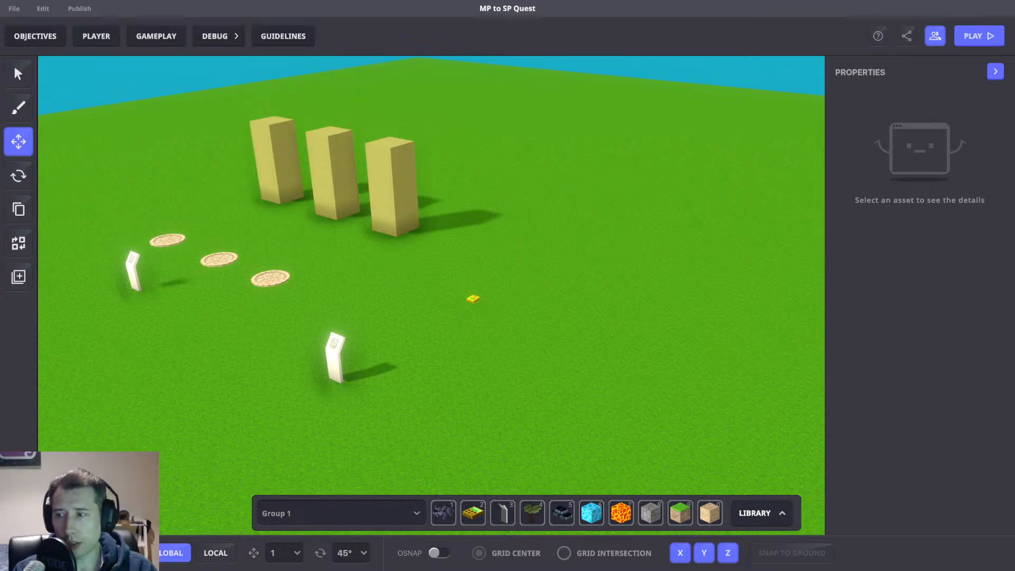
Reselect the asset spawner and review its behaviour settings.
middle_click_drag(376, 327, 409, 343)
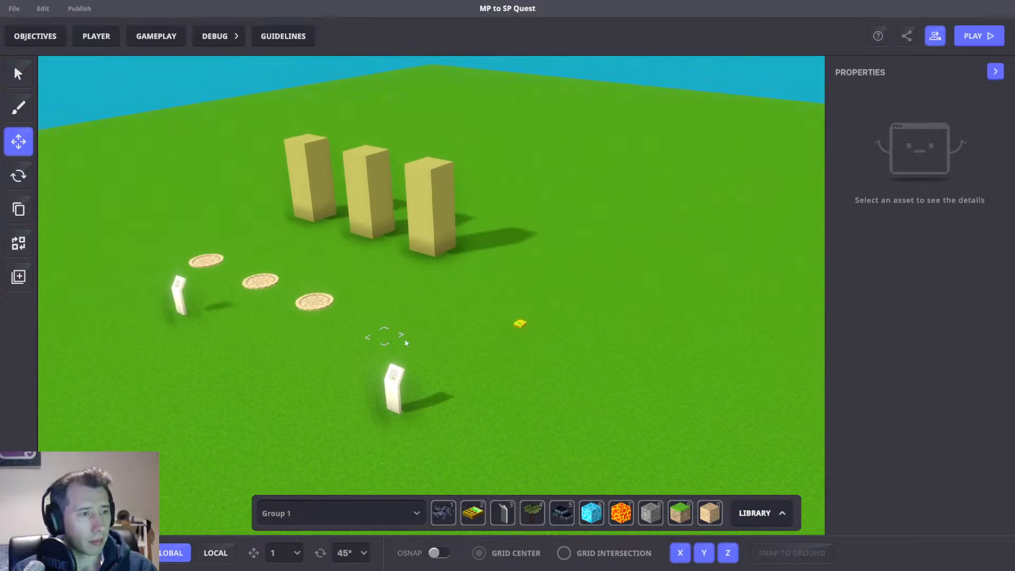
right_click_drag(410, 343, 471, 315)
left_click(526, 315)
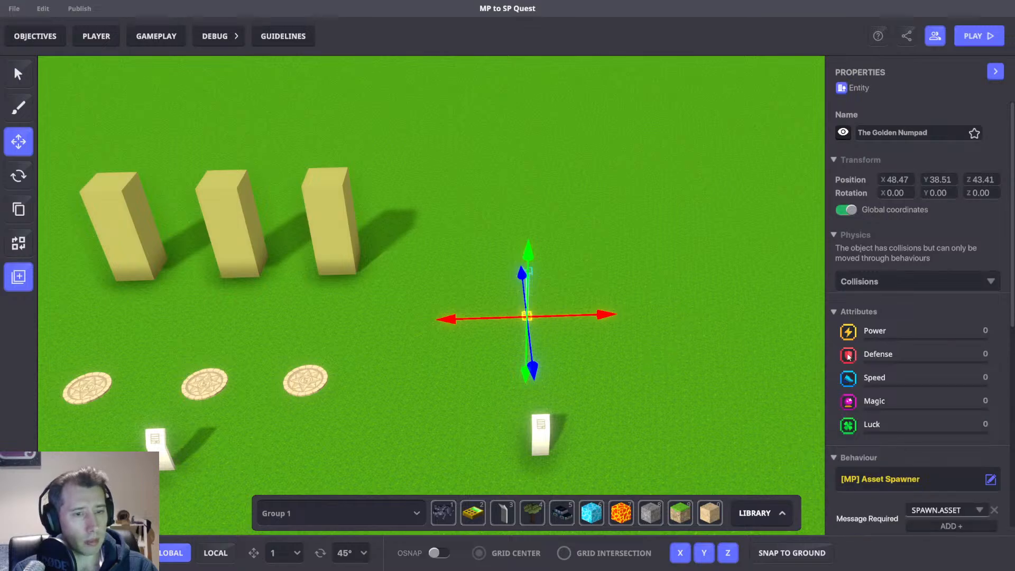
scroll(872, 365, "down", 5)
right_click_drag(660, 373, 732, 351)
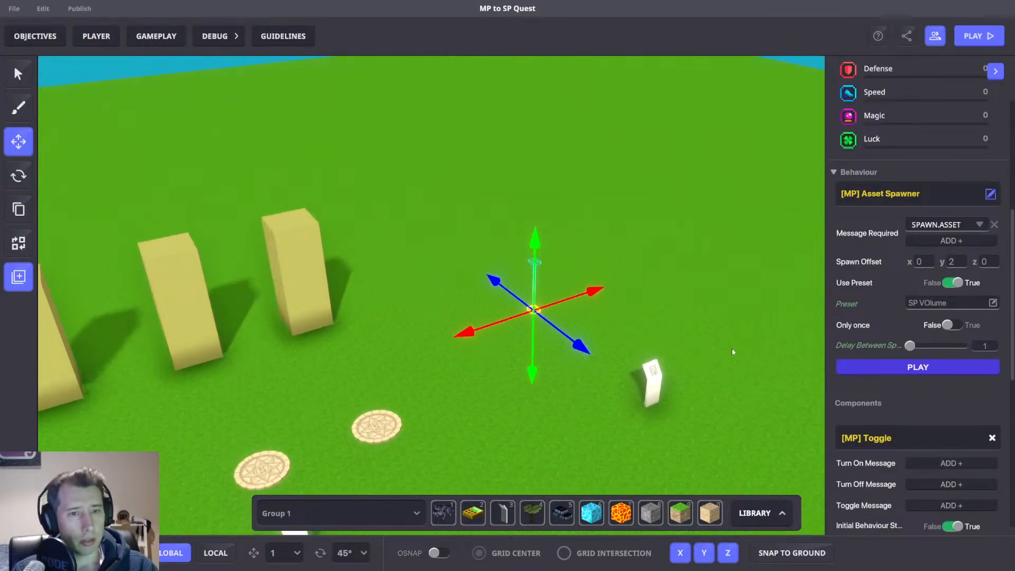
Set the asset spawner's required message to RNG.4.
type("RNG")
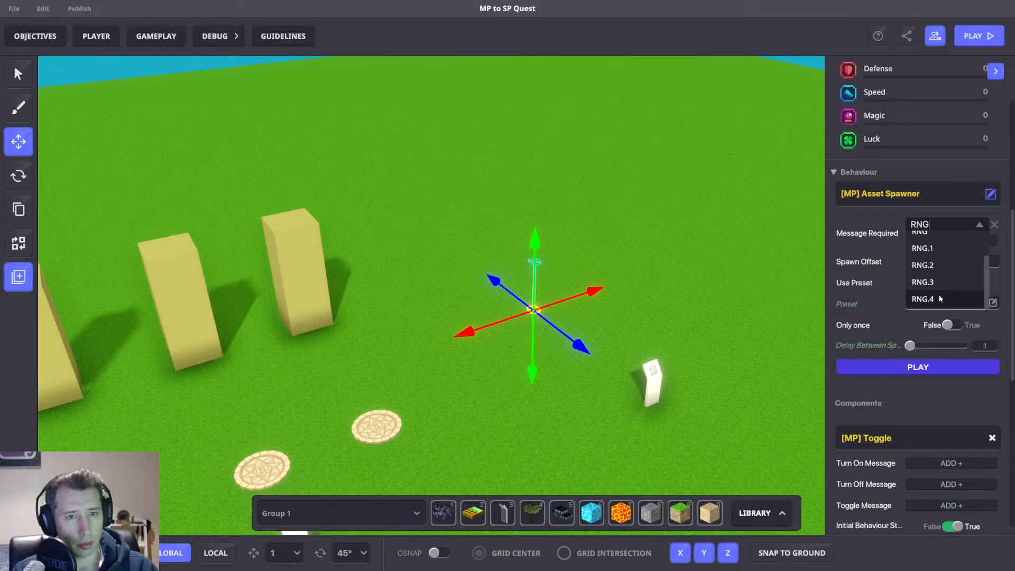
left_click(924, 299)
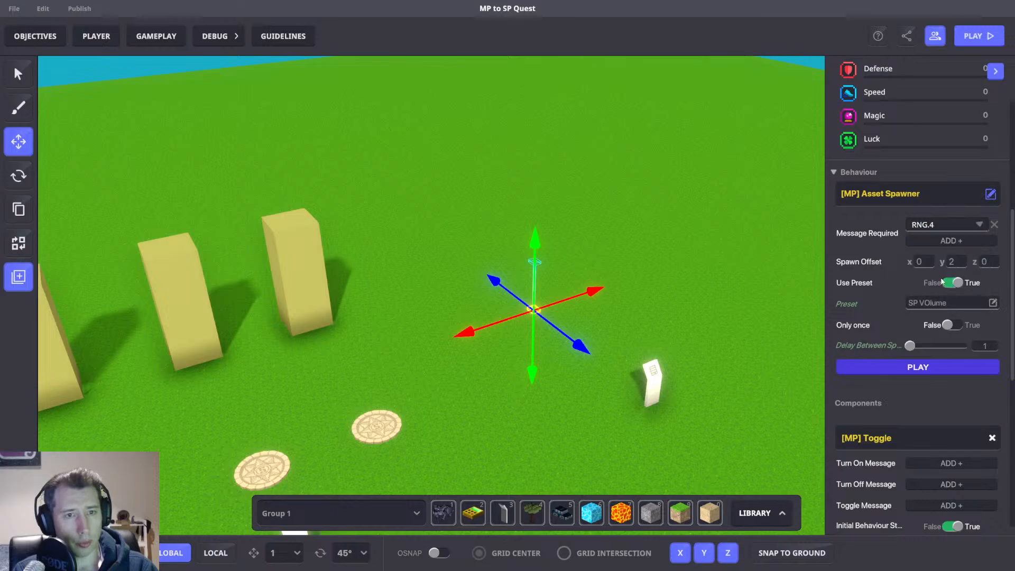
right_click_drag(741, 259, 726, 263)
scroll(930, 390, "down", 3)
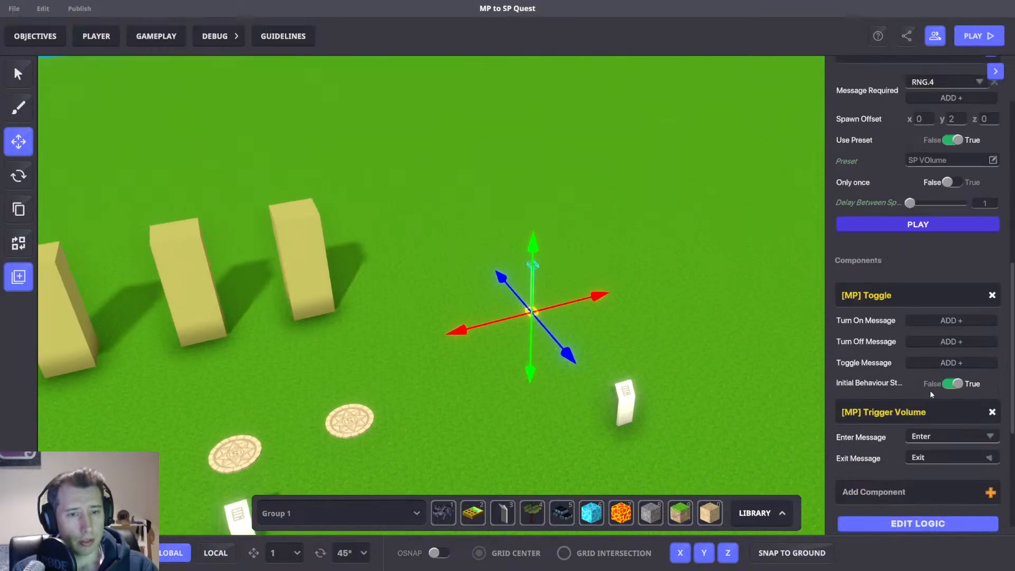
right_click_drag(720, 327, 729, 326)
scroll(928, 256, "up", 4)
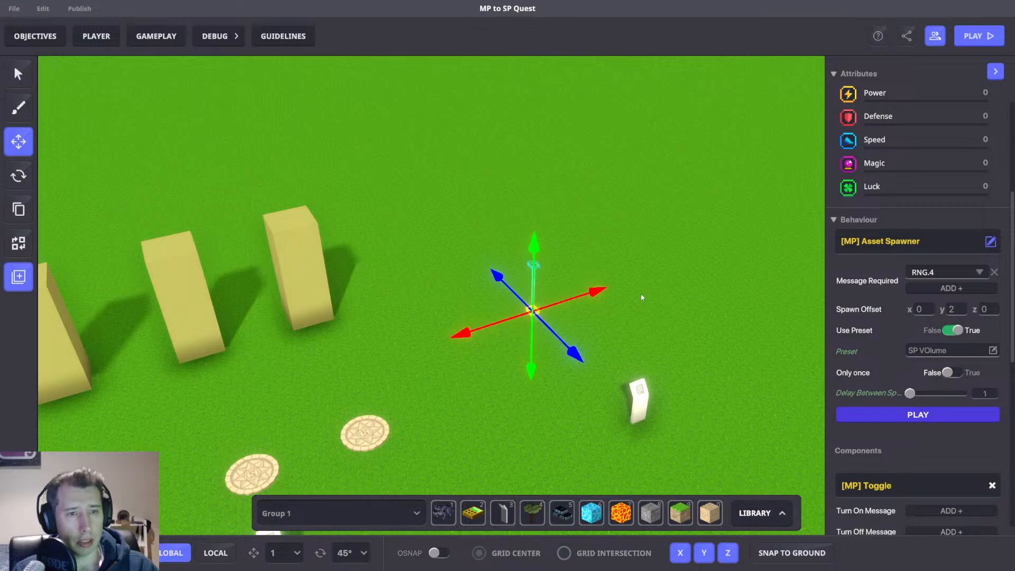
right_click_drag(642, 298, 632, 268)
Play-test the level to check whether the spawner produces the volume on the RNG.4 result.
key("ctrl+p")
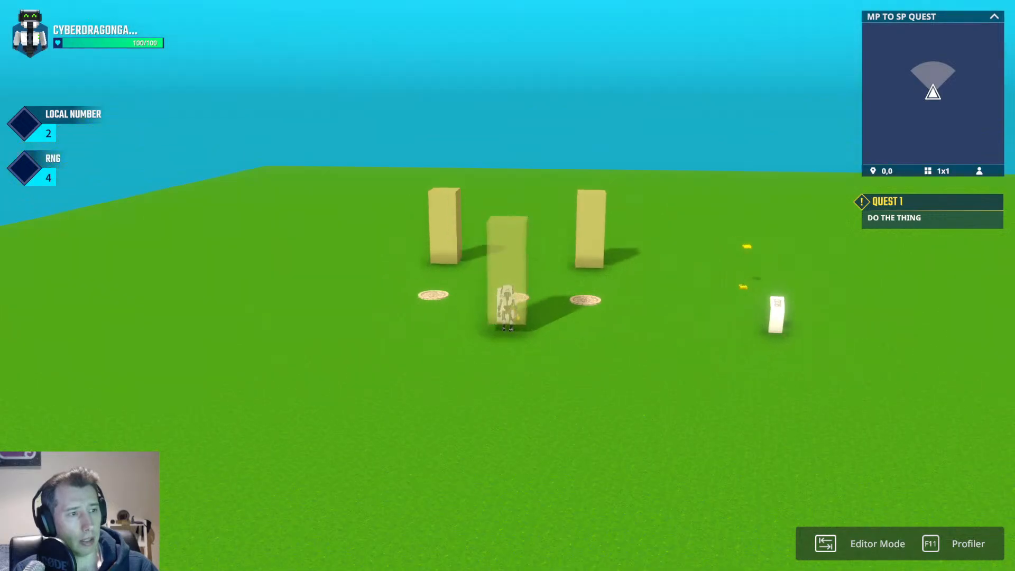
key("d")
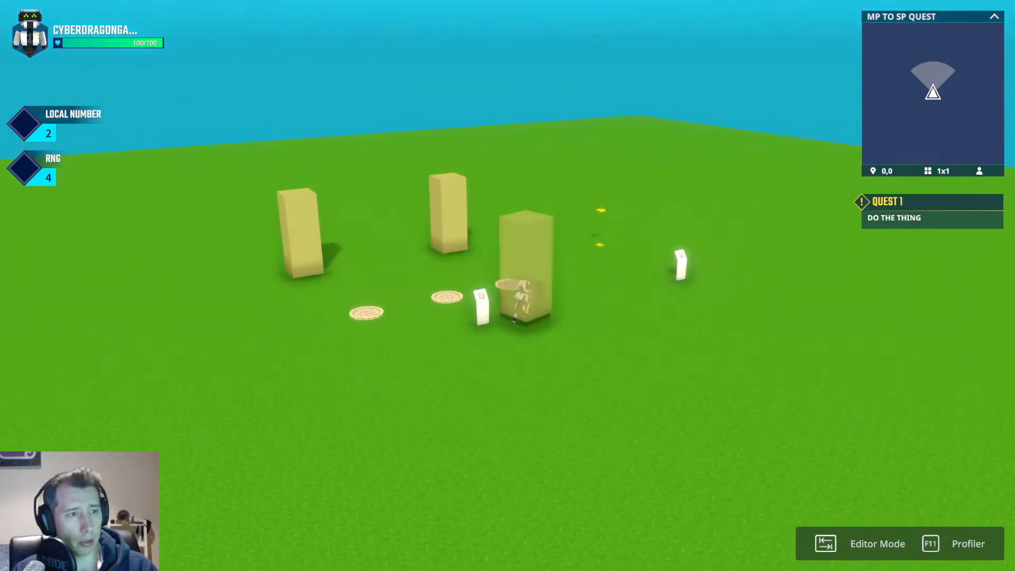
key("w")
key("space")
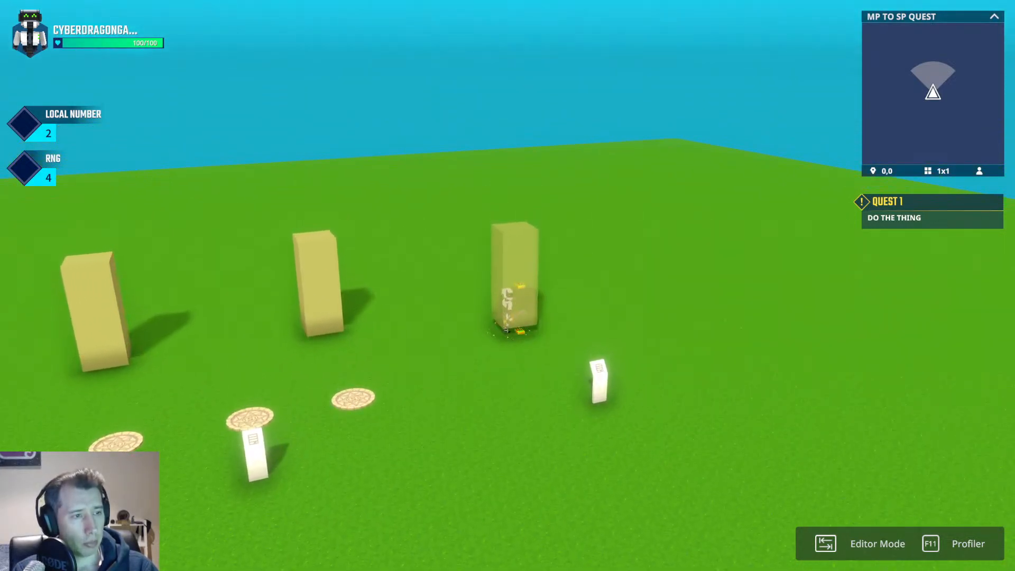
key("space")
key("s")
key("space")
key("d")
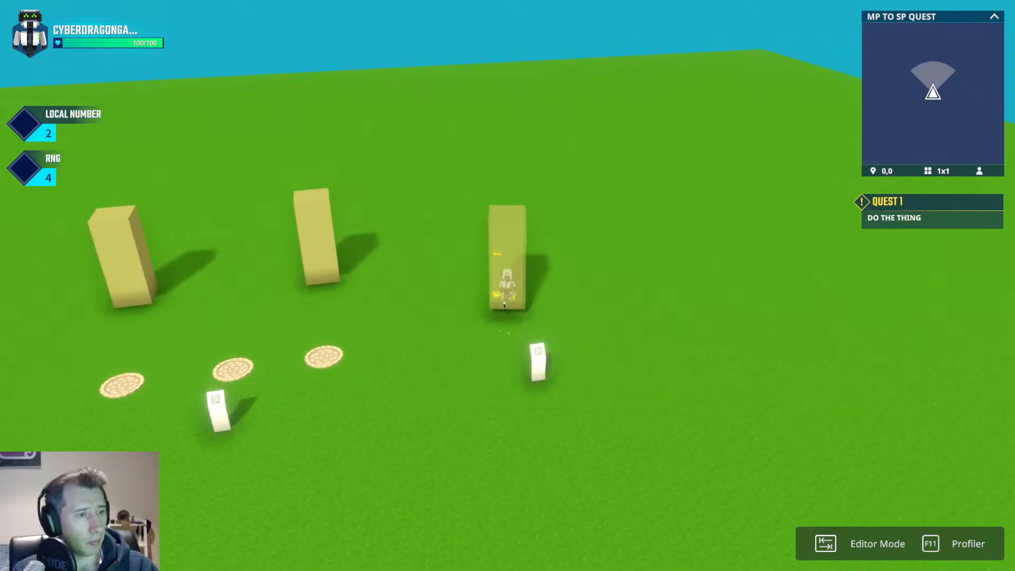
key("a")
key("space")
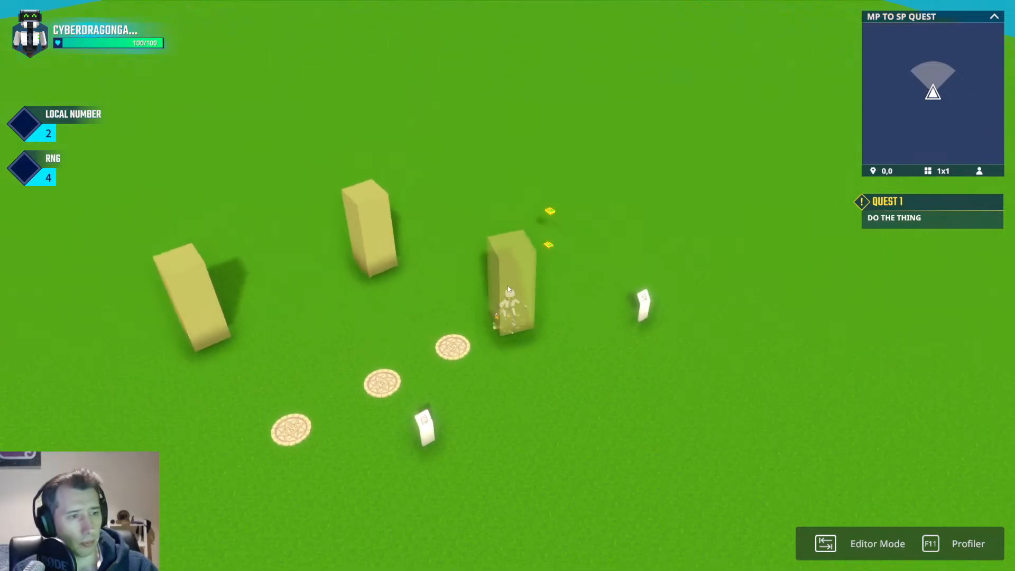
key("Tab")
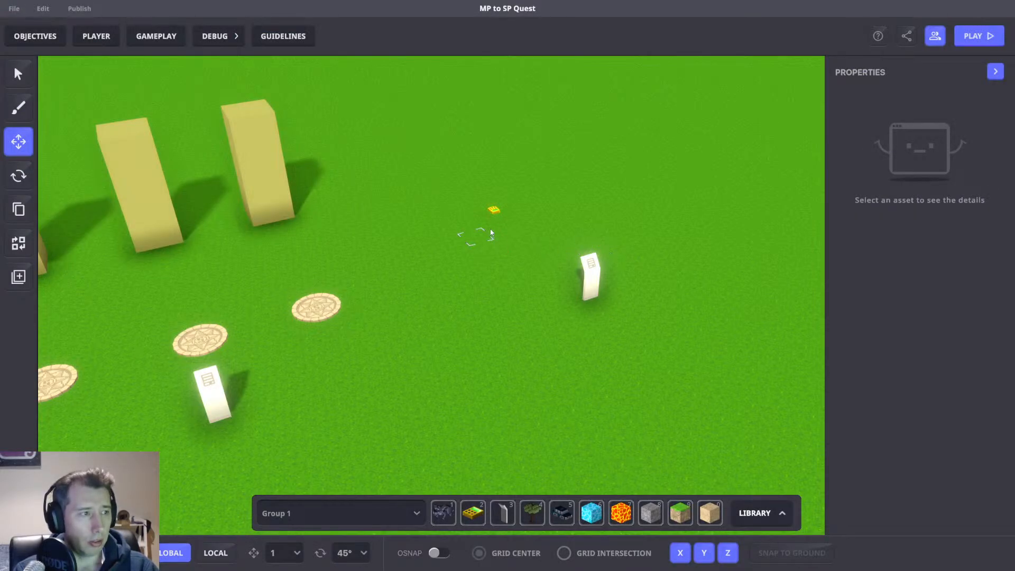
Reselect the asset spawner and remove its Trigger Volume component.
right_click_drag(490, 233, 462, 245)
scroll(502, 232, "up", 4)
right_click_drag(459, 250, 369, 209)
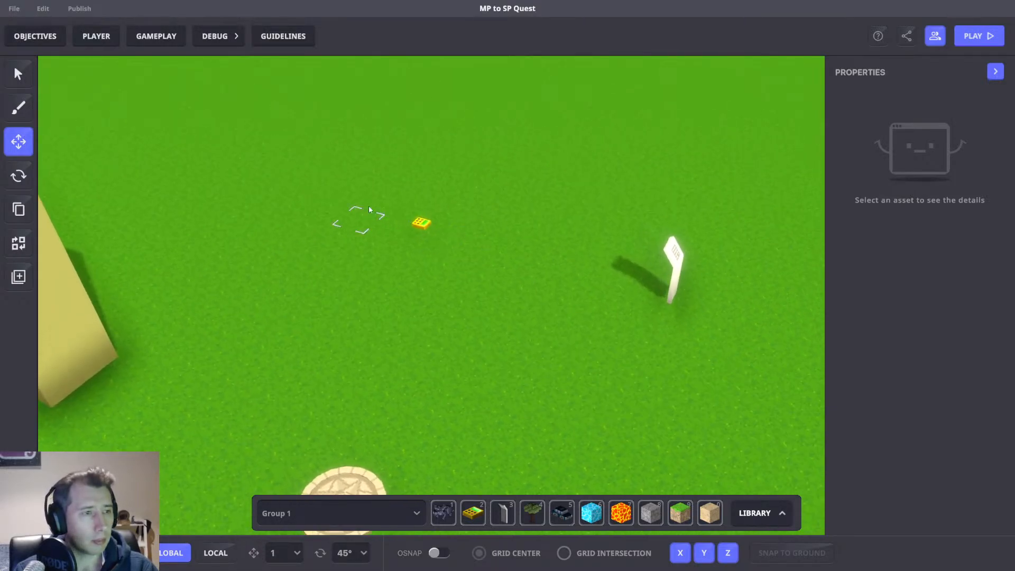
left_click(420, 223)
scroll(928, 390, "down", 5)
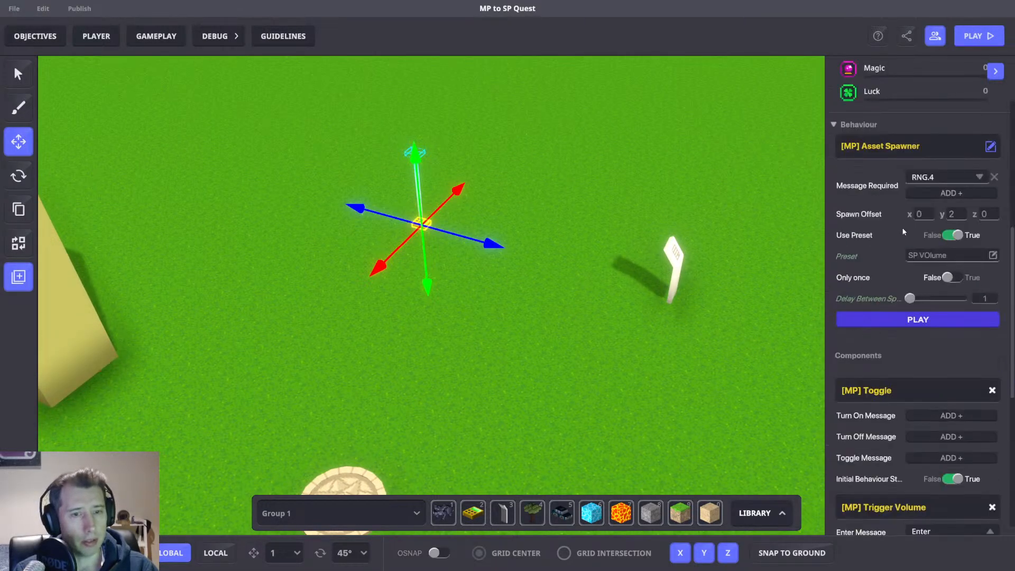
scroll(899, 336, "down", 3)
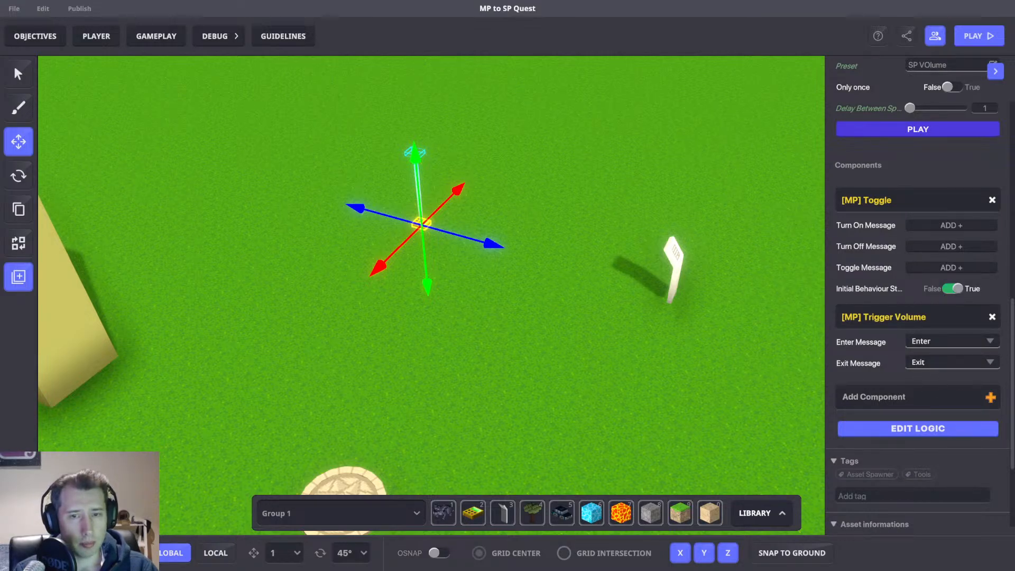
left_click(991, 317)
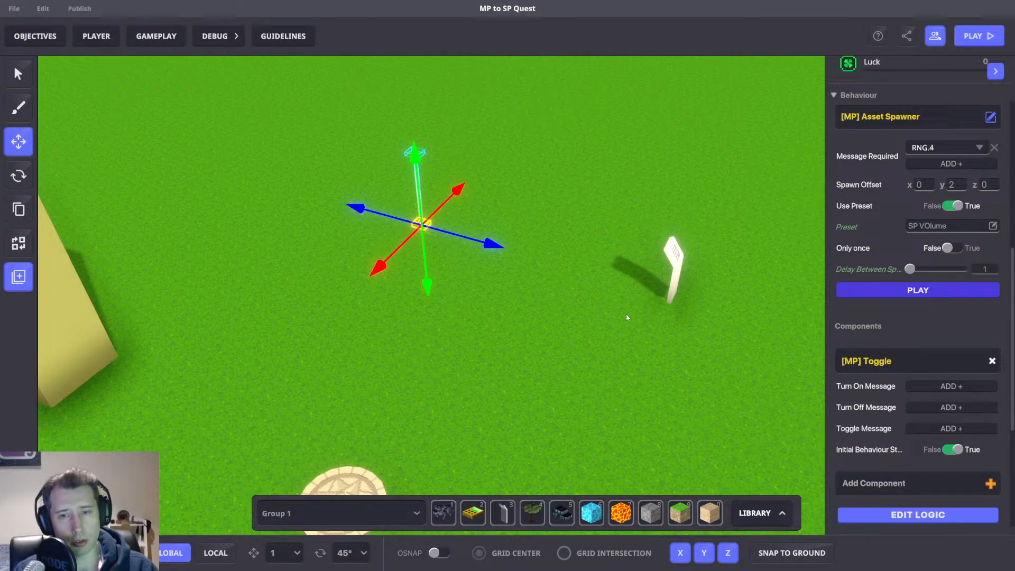
Remove the Toggle component from the asset spawner and deselect it.
middle_click_drag(626, 313, 745, 332)
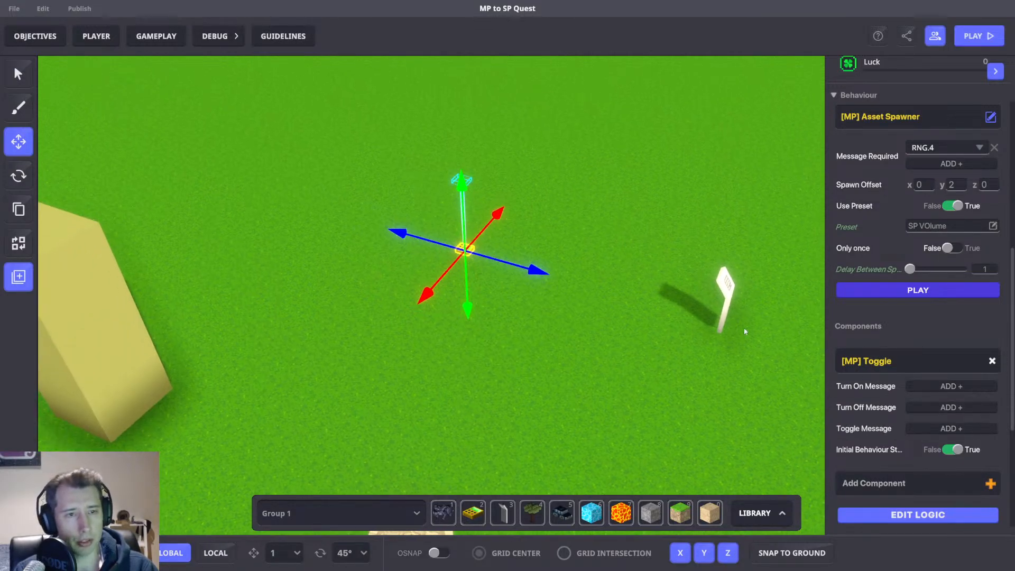
left_click(990, 363)
right_click_drag(682, 295, 547, 280)
left_click(547, 280)
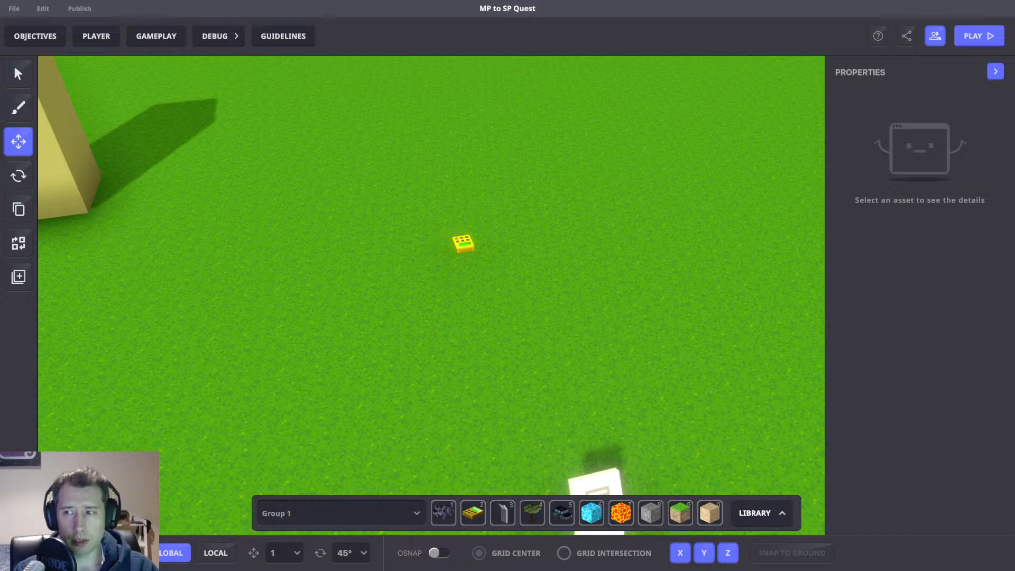
key("a")
scroll(695, 253, "down", 3)
right_click_drag(742, 312, 711, 305)
middle_click_drag(711, 305, 591, 310)
right_click_drag(591, 309, 631, 312)
middle_click_drag(589, 277, 580, 274)
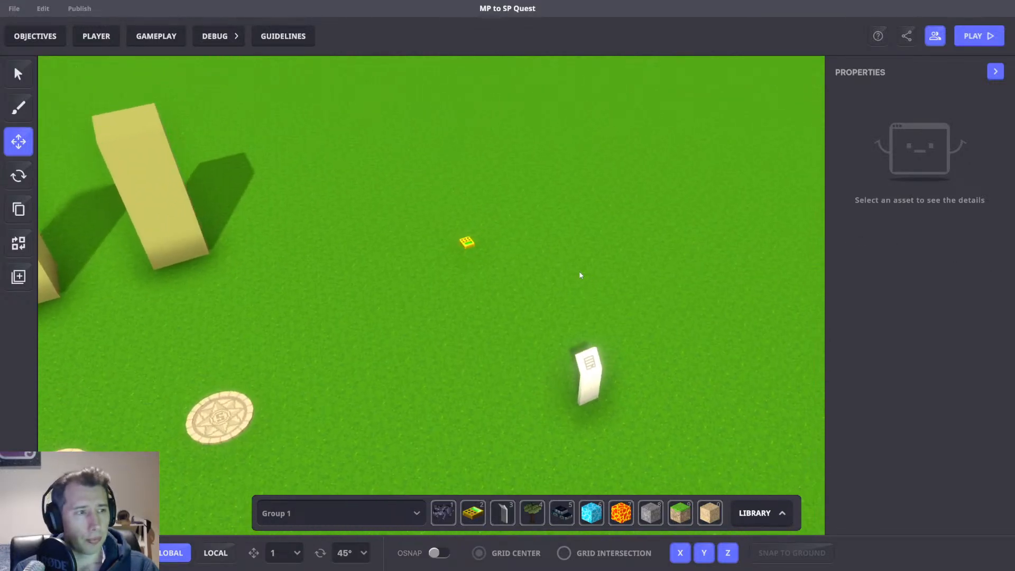
scroll(550, 280, "up", 3)
Open the game rules and add a Send Message rule block beside the compare-numbers ruleset.
left_click(156, 36)
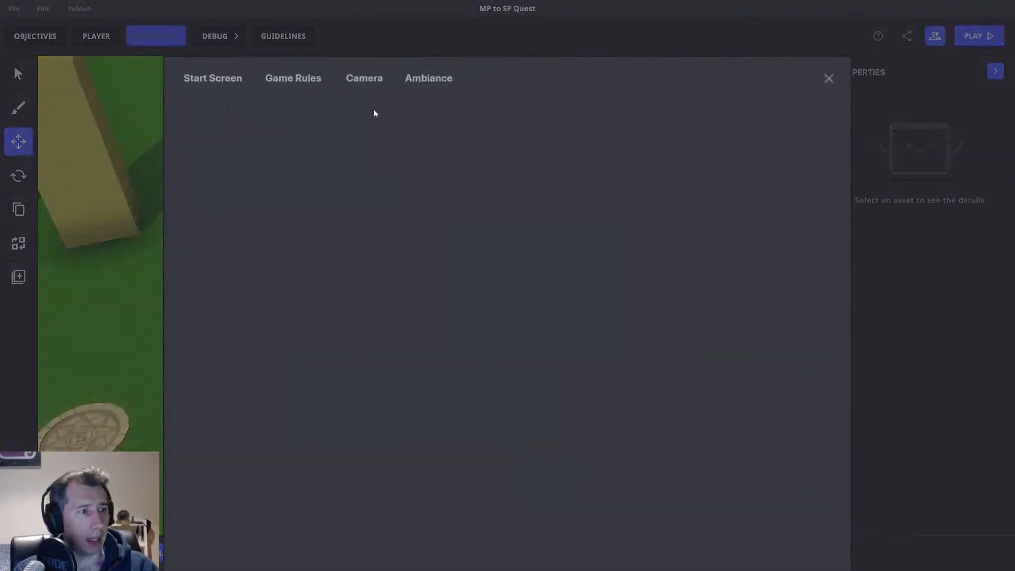
left_click_drag(468, 152, 331, 359)
left_click_drag(557, 373, 405, 388)
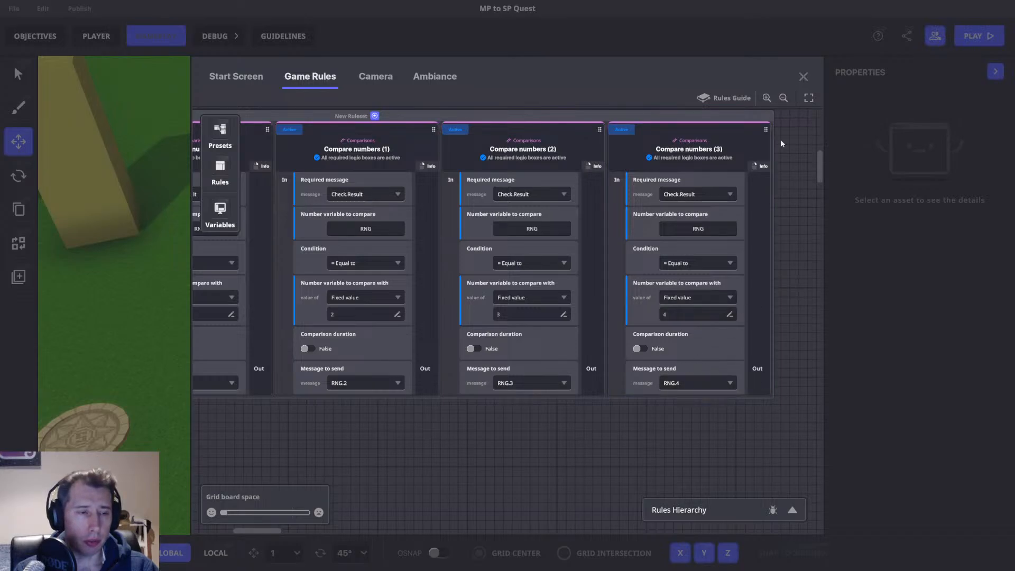
left_click_drag(758, 241, 536, 333)
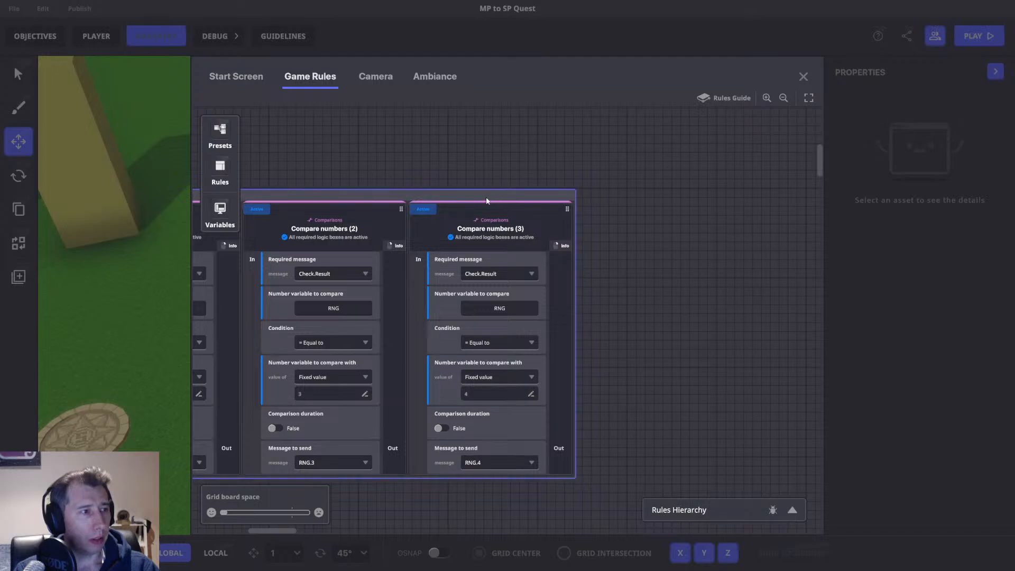
left_click(220, 168)
scroll(325, 312, "down", 2)
left_click(283, 231)
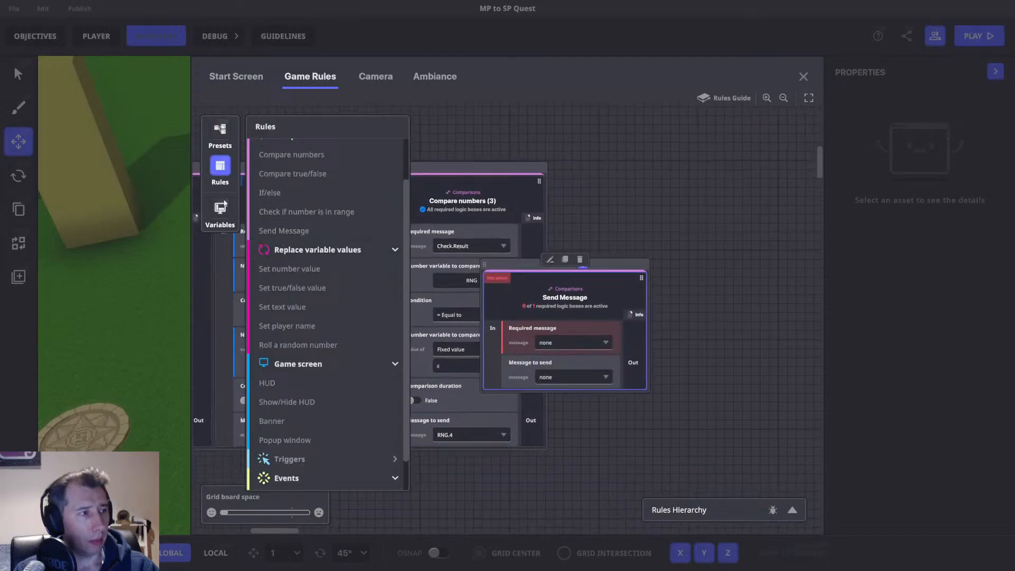
left_click(225, 169)
left_click_drag(451, 208, 524, 123)
left_click_drag(562, 170, 580, 215)
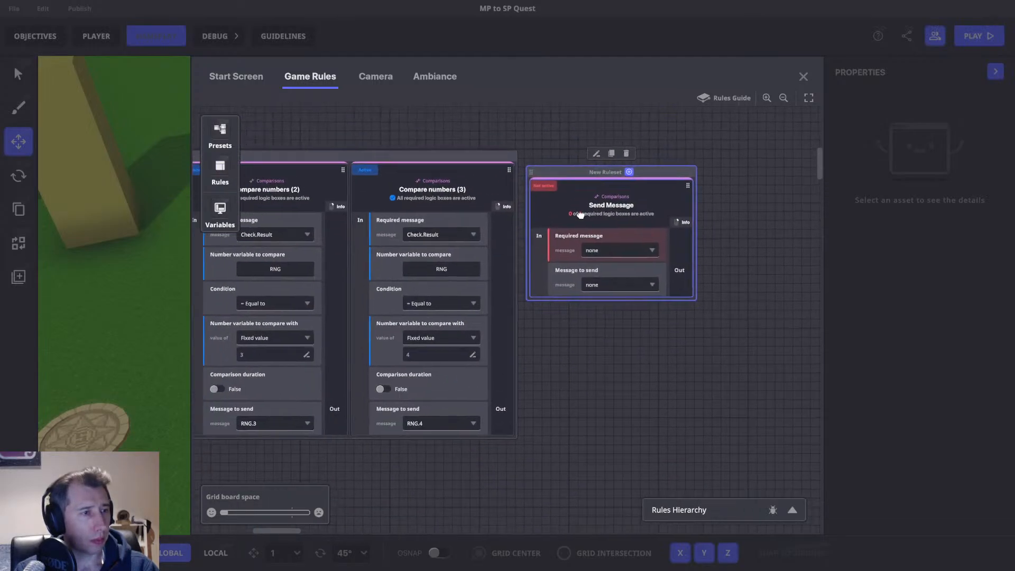
Set the Send Message block's required message to RNG.4.
left_click(636, 282)
type("RN")
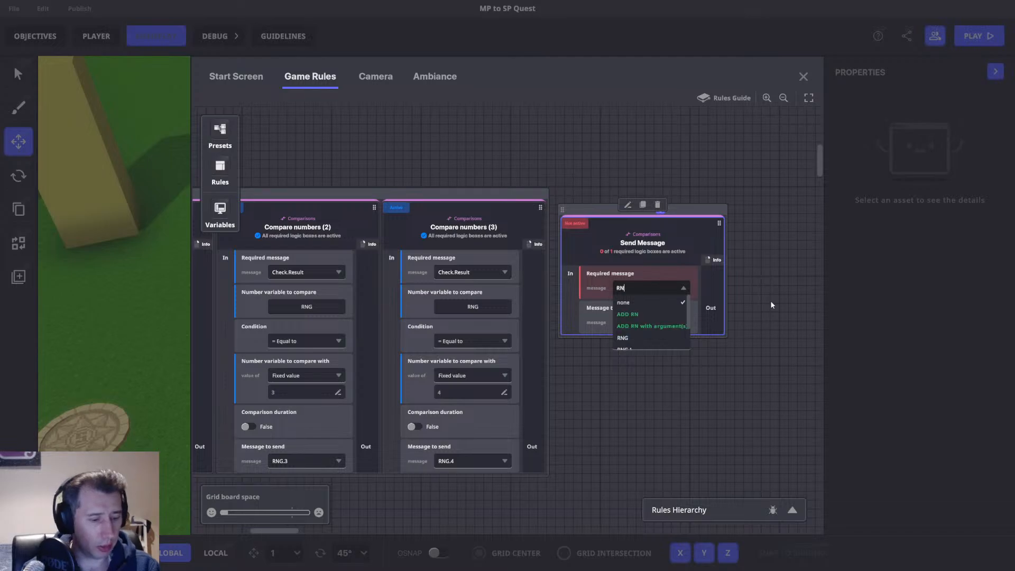
type("G.1")
left_click(624, 304)
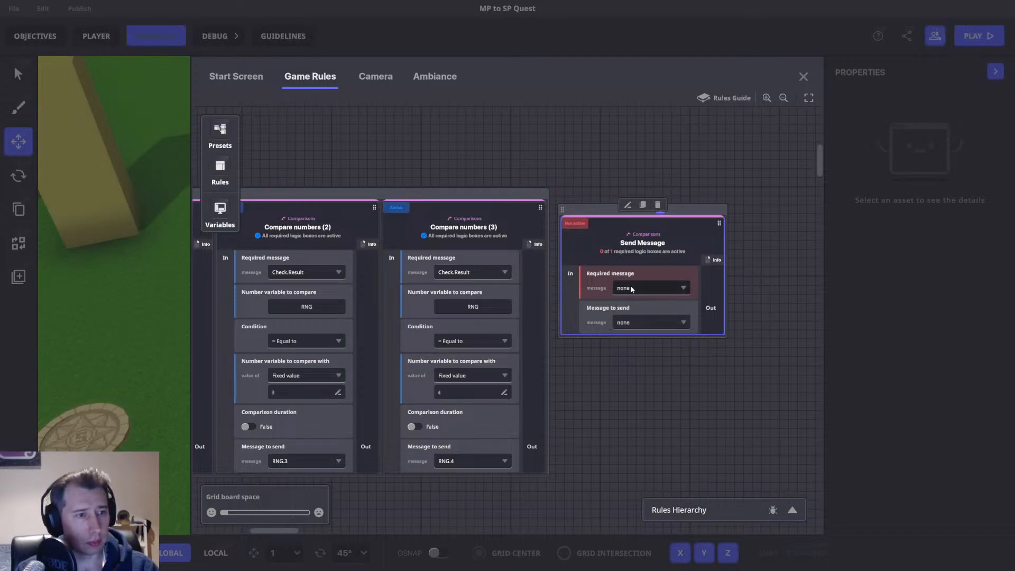
left_click(633, 288)
type("RNG.4")
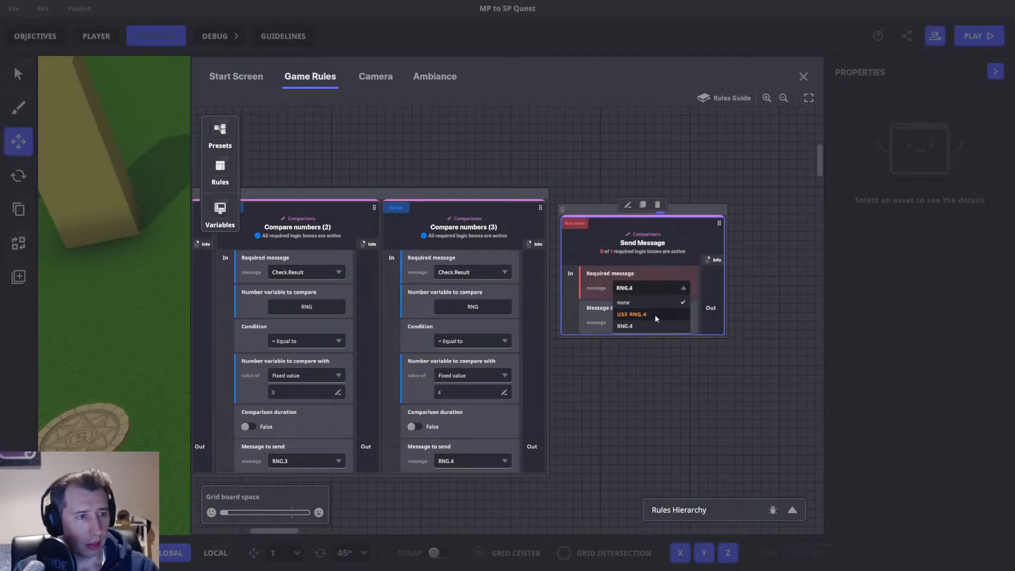
left_click(654, 315)
Create and set a new message to send named Spawn.Player.Volume on the Send Message block.
left_click(649, 323)
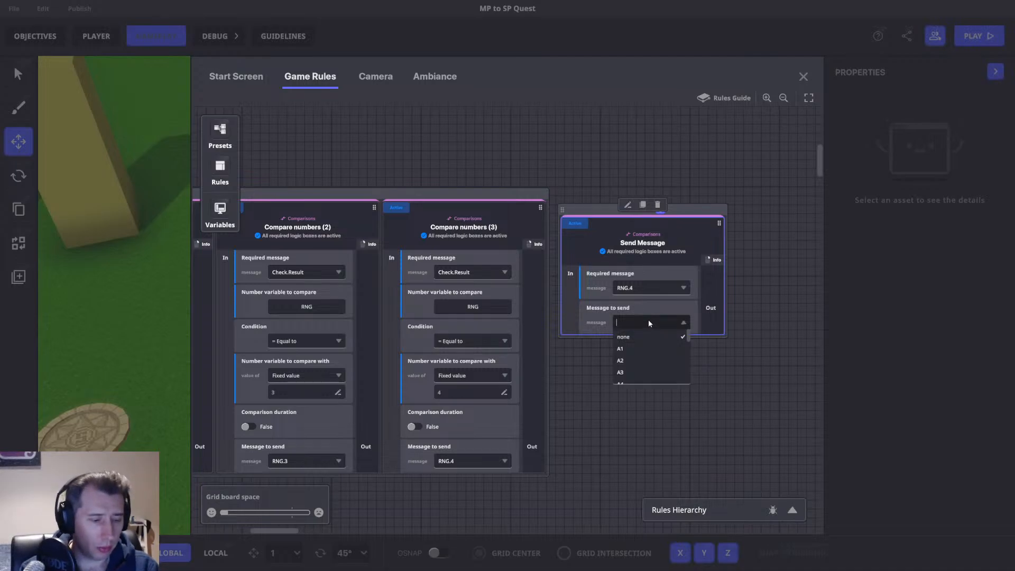
type("Spaw")
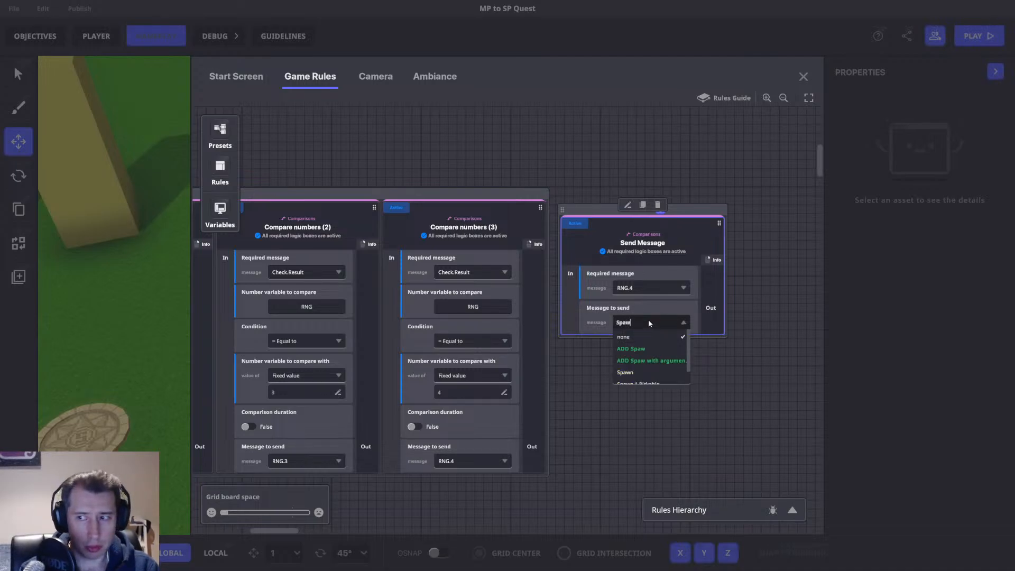
type("n.Player.Vol")
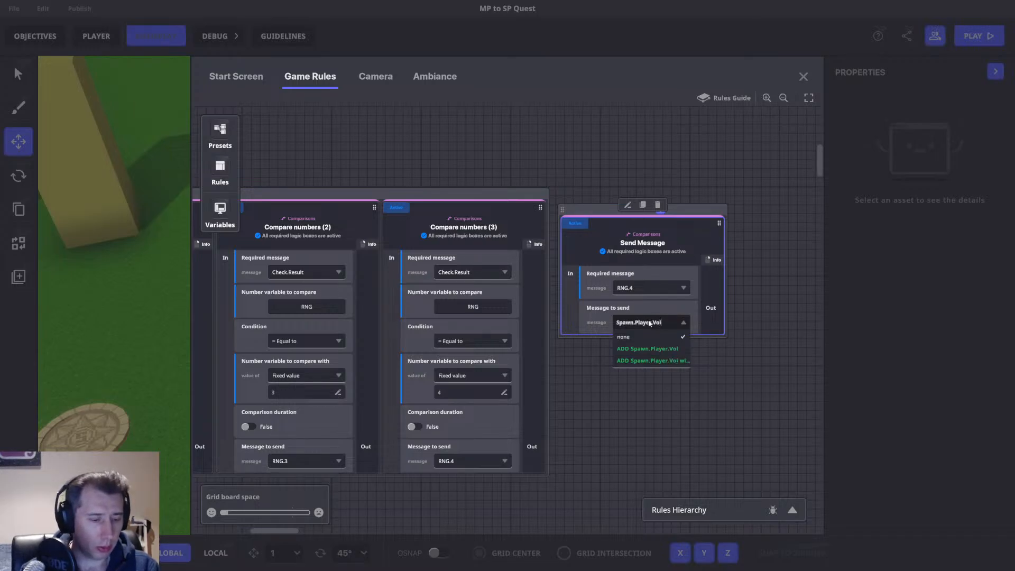
type("ume")
key("ctrl+a")
key("ctrl+c")
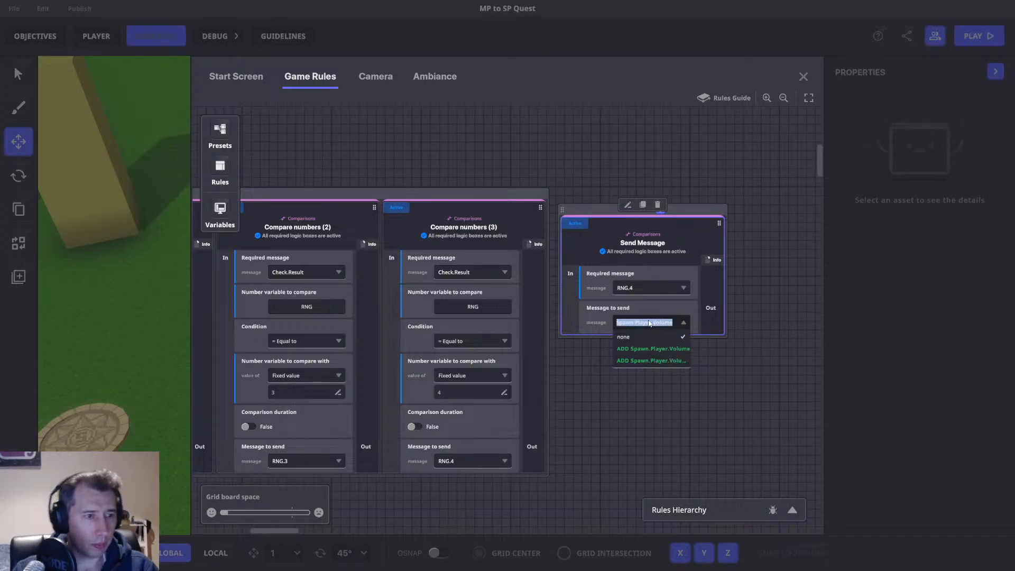
left_click(638, 349)
Move the Send Message block into the ruleset next to the compare-numbers blocks.
left_click_drag(687, 208, 687, 195)
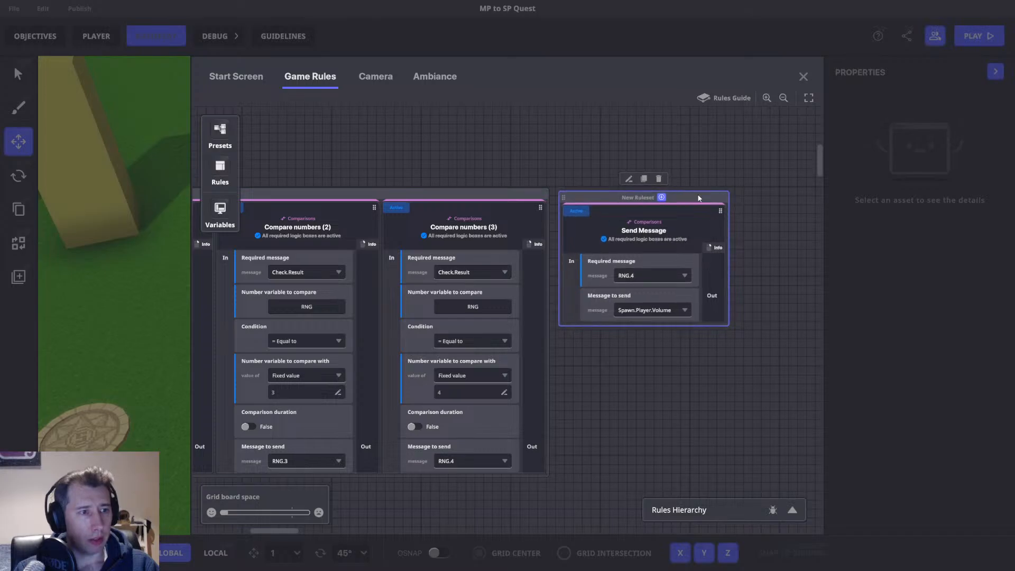
middle_click_drag(697, 197, 614, 205)
mouse_move(614, 205)
left_mouse_down()
mouse_move(629, 186)
mouse_move(617, 198)
left_mouse_up()
left_click_drag(729, 208, 618, 220)
left_click_drag(447, 308, 454, 286)
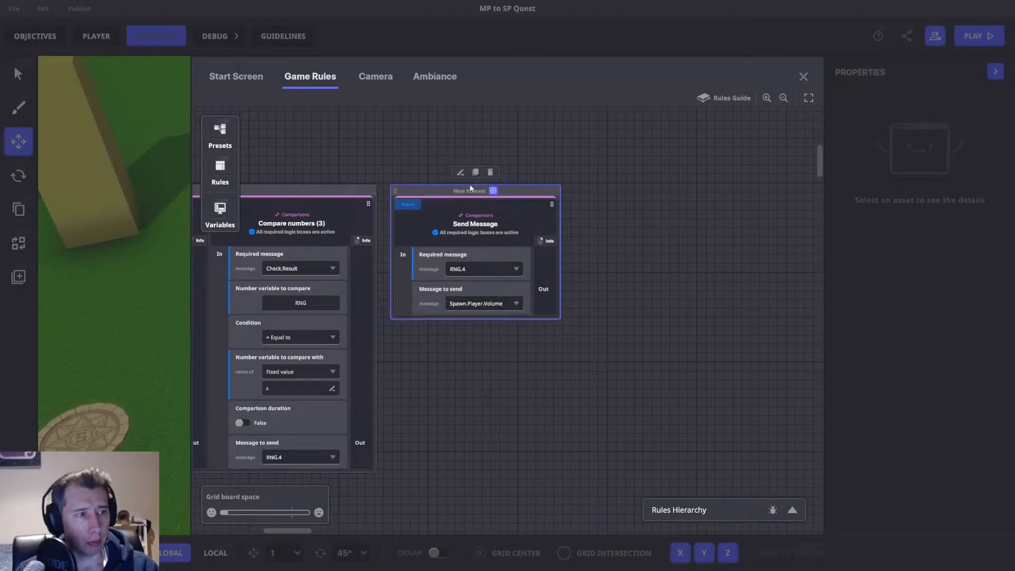
Add a Compare numbers block to the ruleset beside the Send Message block.
left_click(493, 190)
scroll(311, 226, "up", 1)
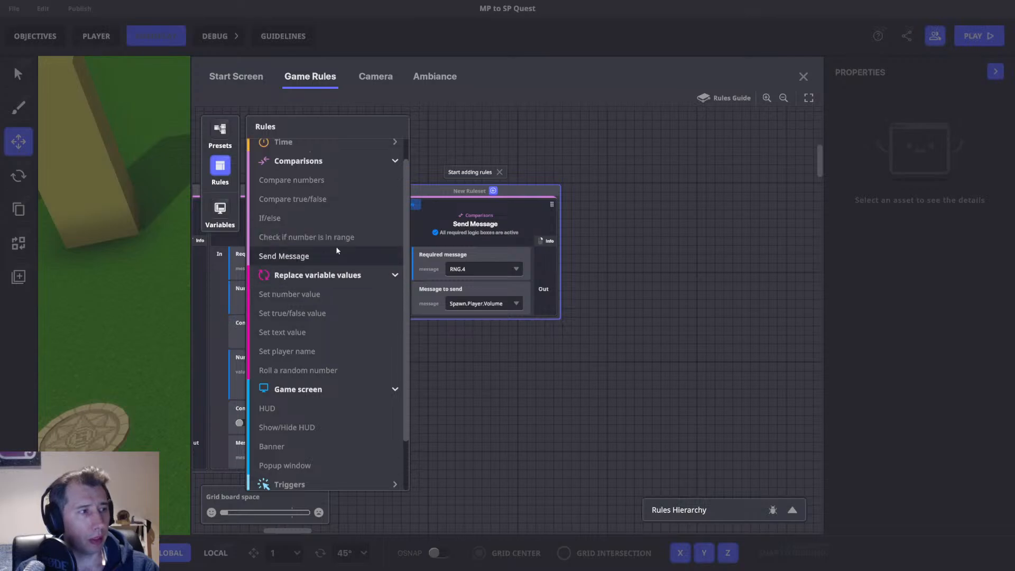
left_click(281, 207)
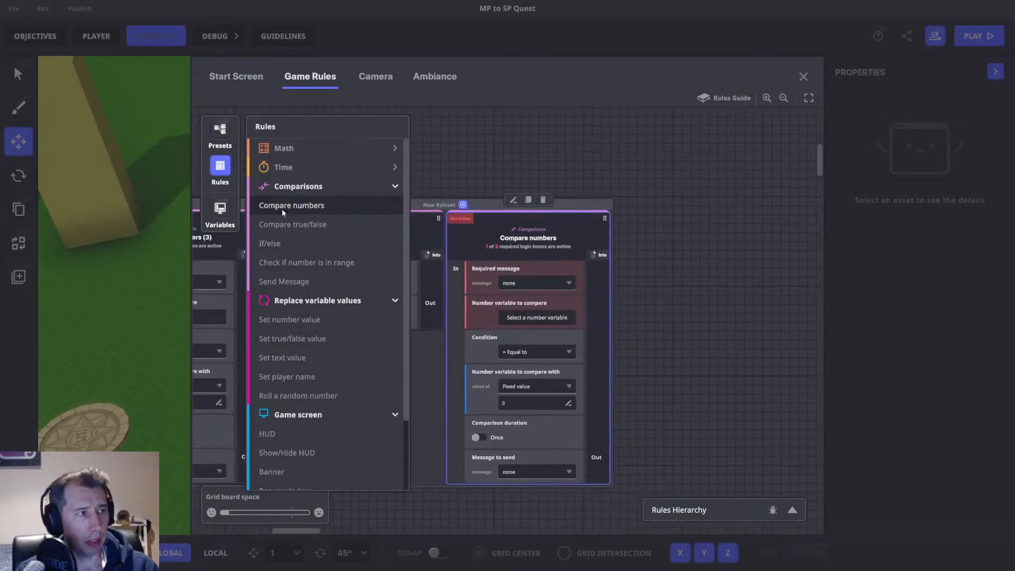
left_click(223, 168)
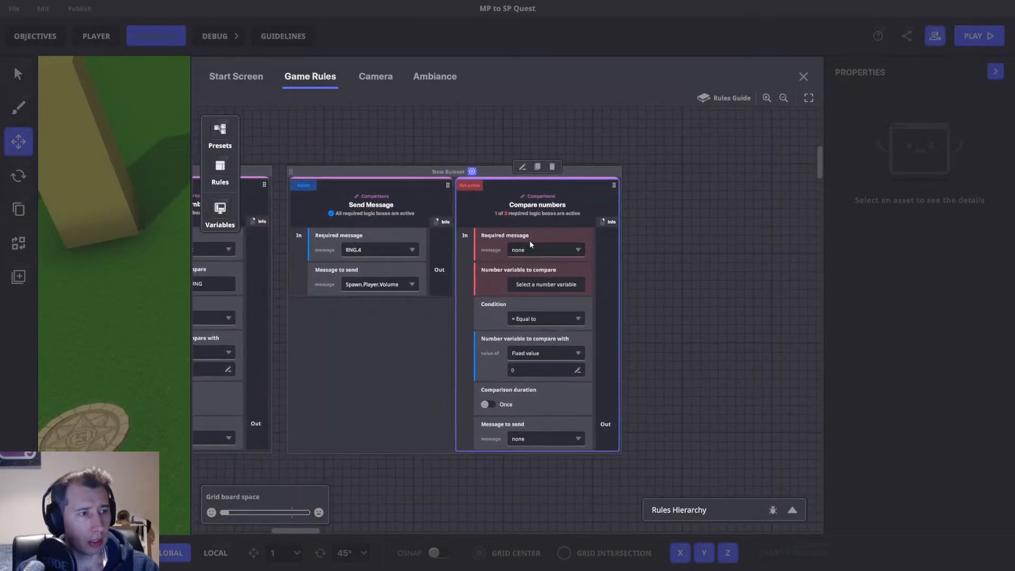
Set the new Compare numbers block's required message to Spawn.Player.Volume and its compared variable to LOCAL NUMBER.
left_click(551, 251)
key("ctrl+v")
left_click(552, 287)
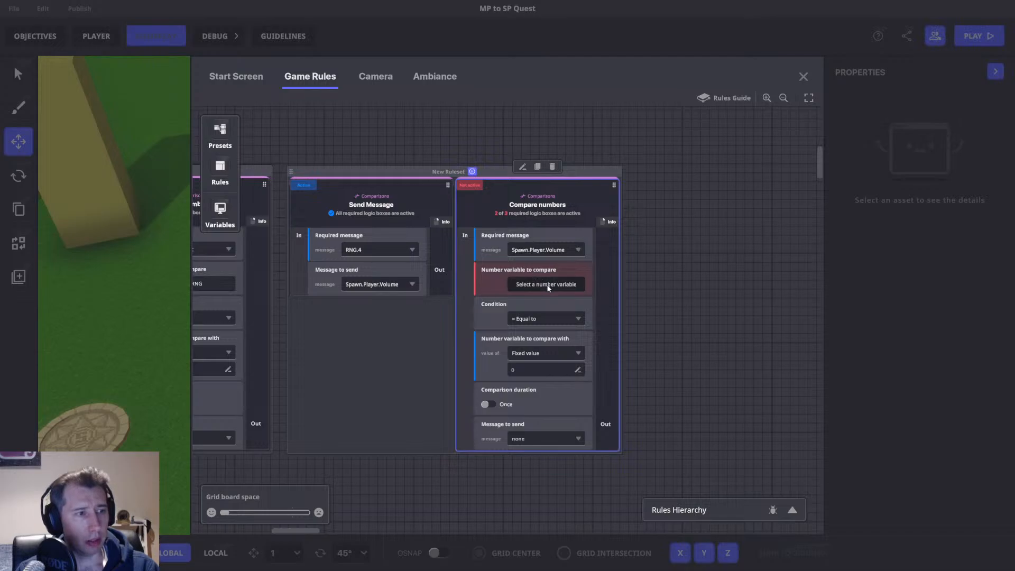
left_click(547, 286)
left_click(262, 148)
left_click(230, 211)
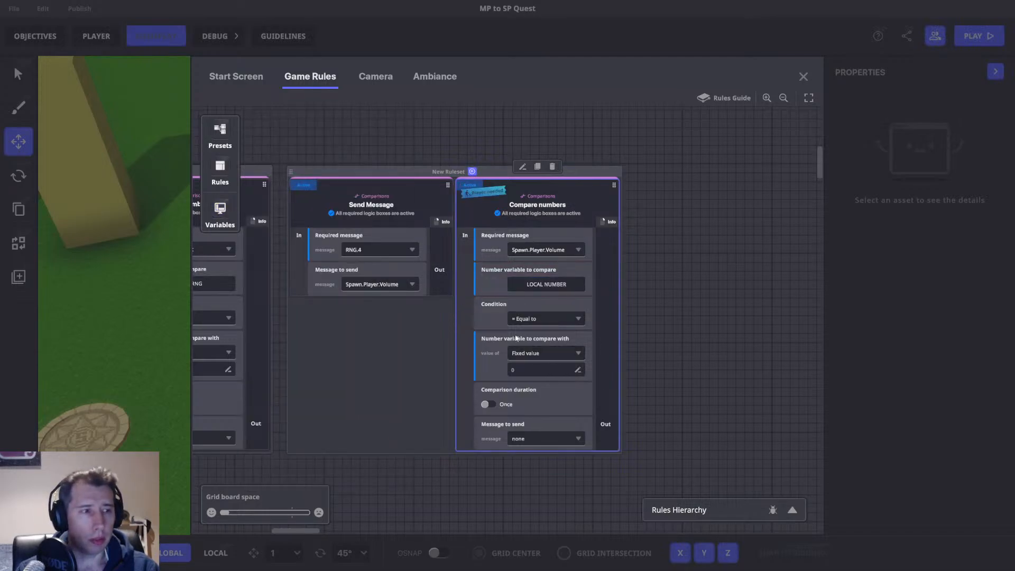
Create and set a new message to send named Trigger.1 on the Compare numbers block comparing with 1.
left_click(536, 437)
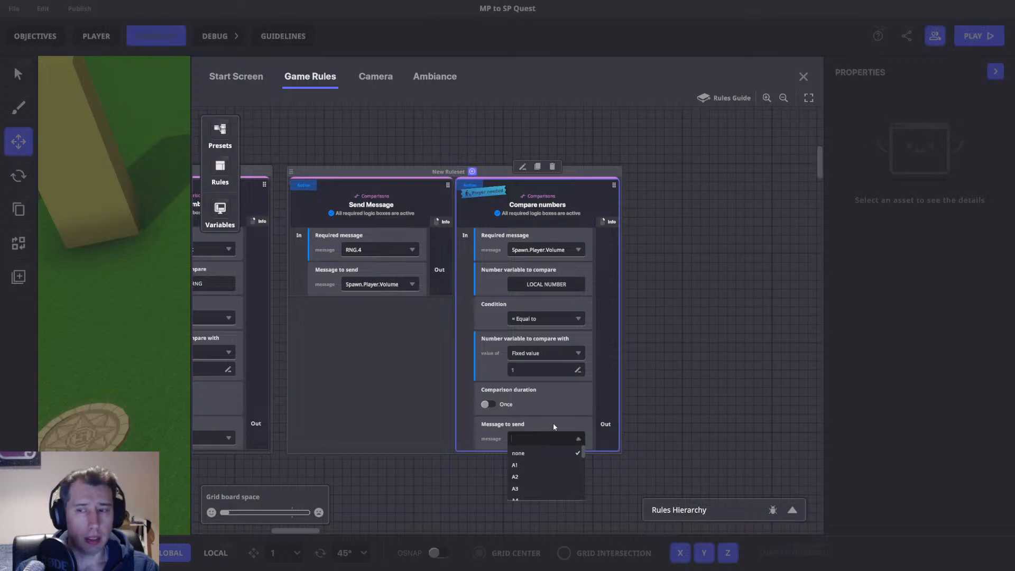
type("Trigger.1")
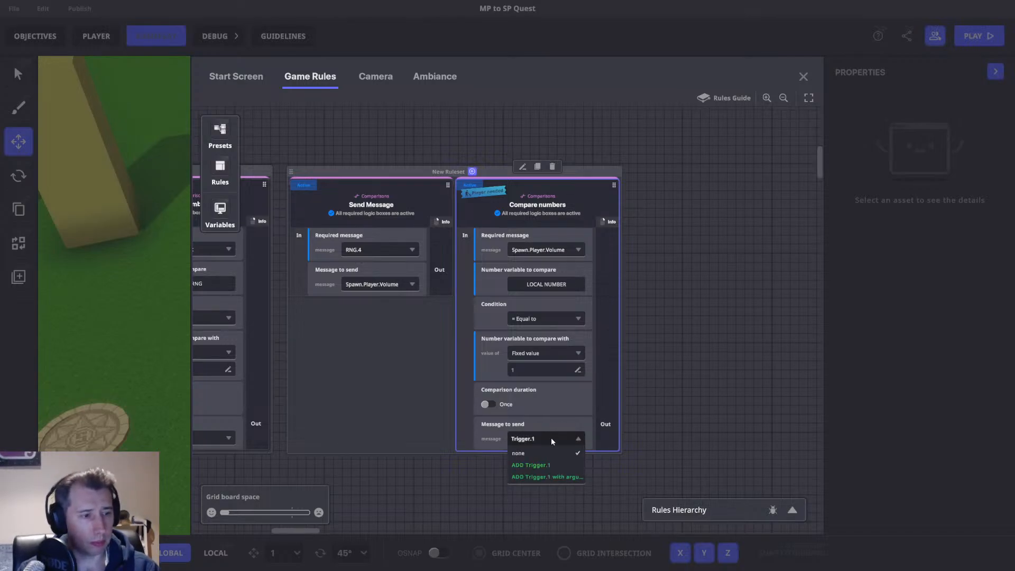
left_click(533, 465)
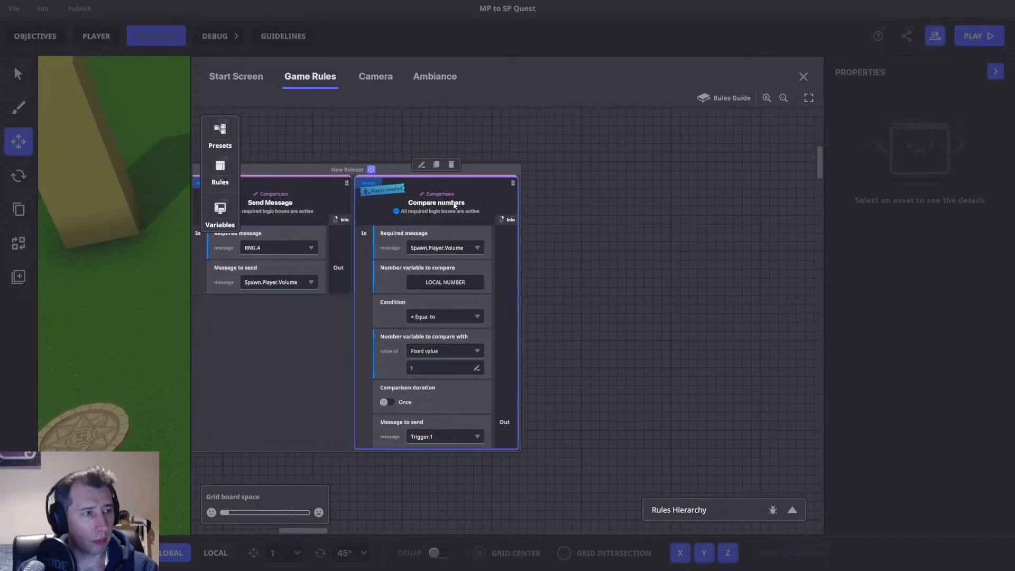
Duplicate the Compare numbers block, setting its compare value to 2 and a new message to send Trigger.2.
left_click(437, 164)
left_click(590, 368)
type("2")
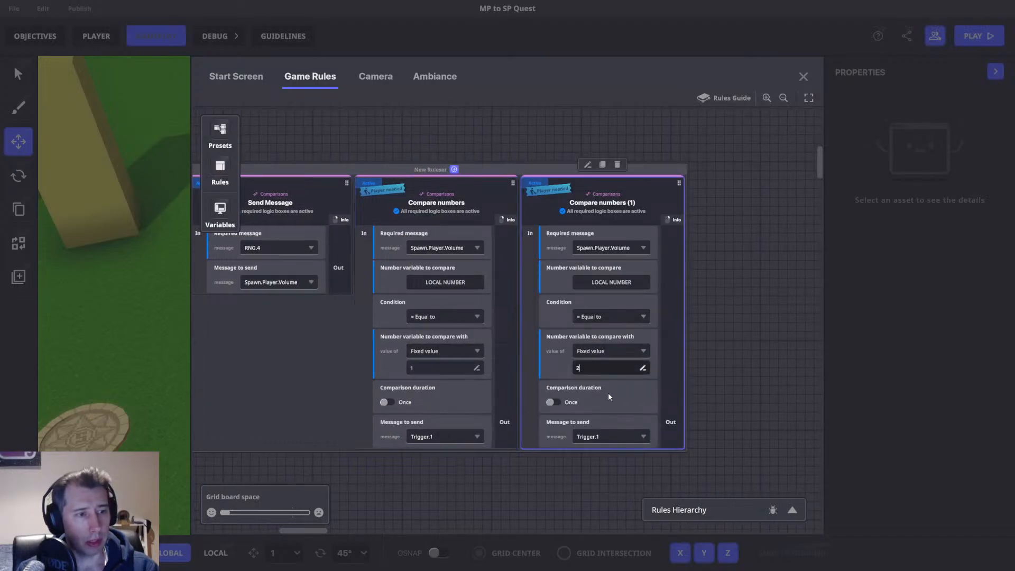
left_click(603, 437)
type("Trig")
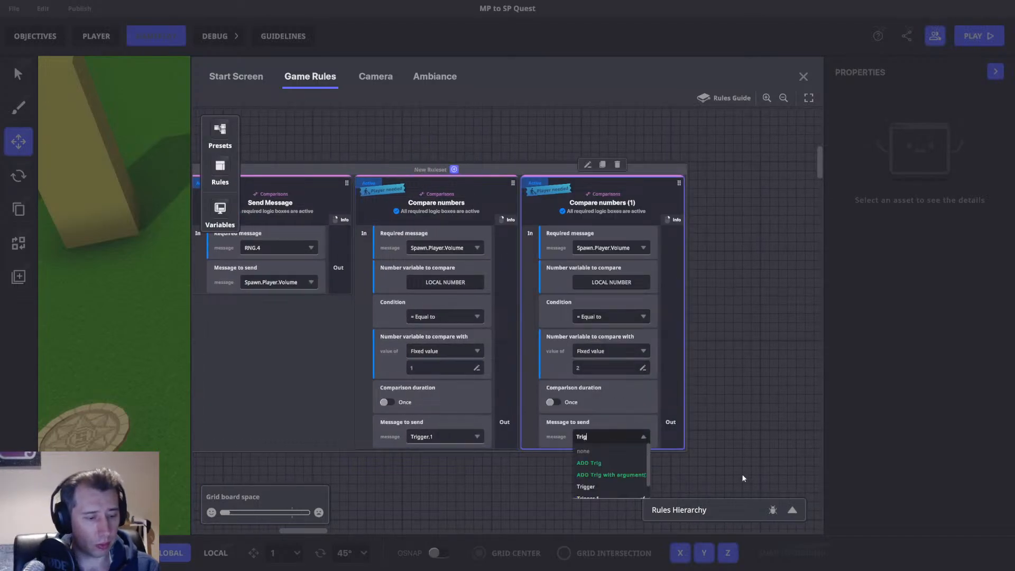
type("ger.2")
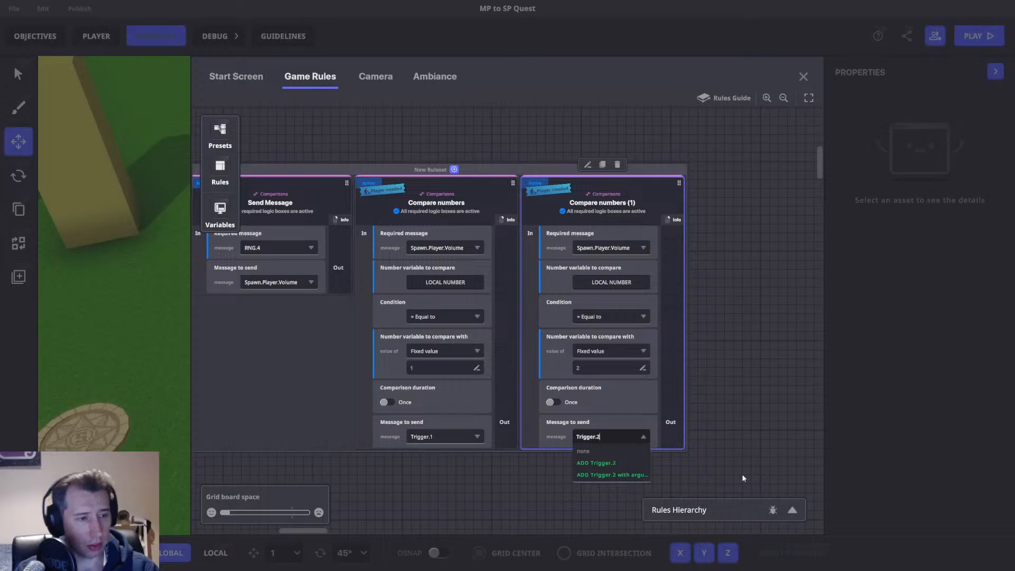
left_click(625, 461)
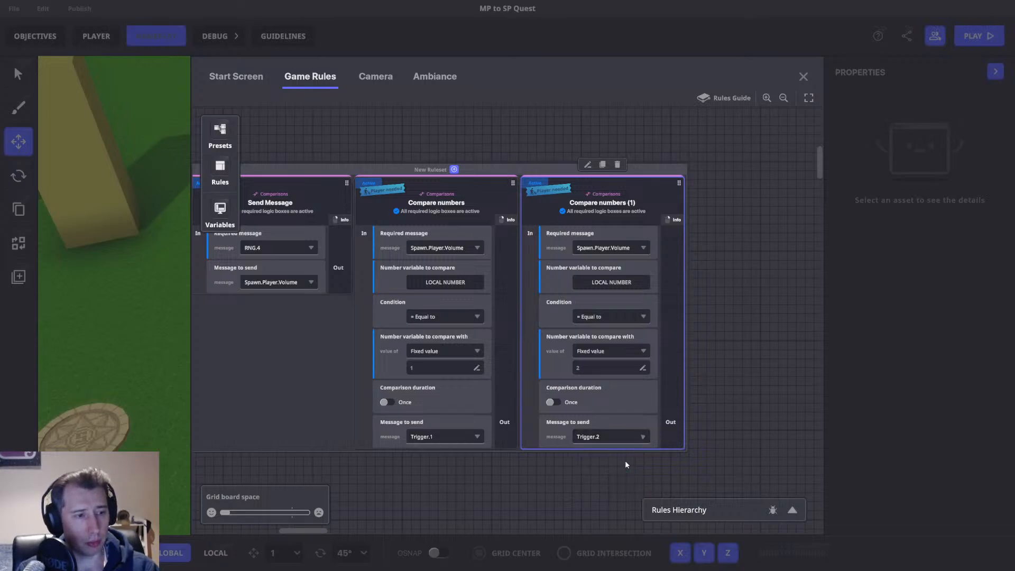
Duplicate the block again, setting its compare value to 3 and a new message to send Trigger.3.
left_click(603, 165)
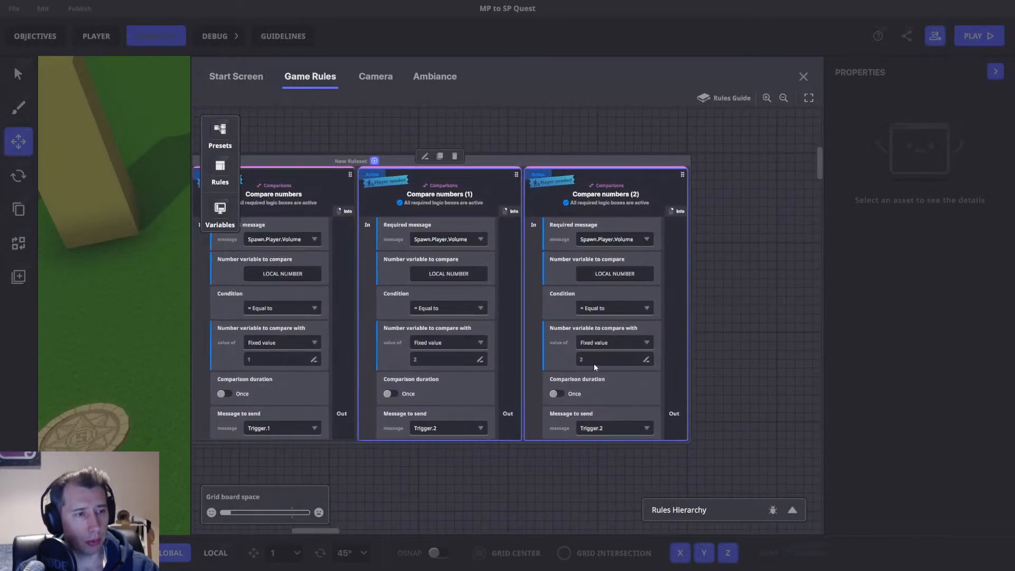
left_click(594, 363)
type("3")
left_click(613, 428)
type("T")
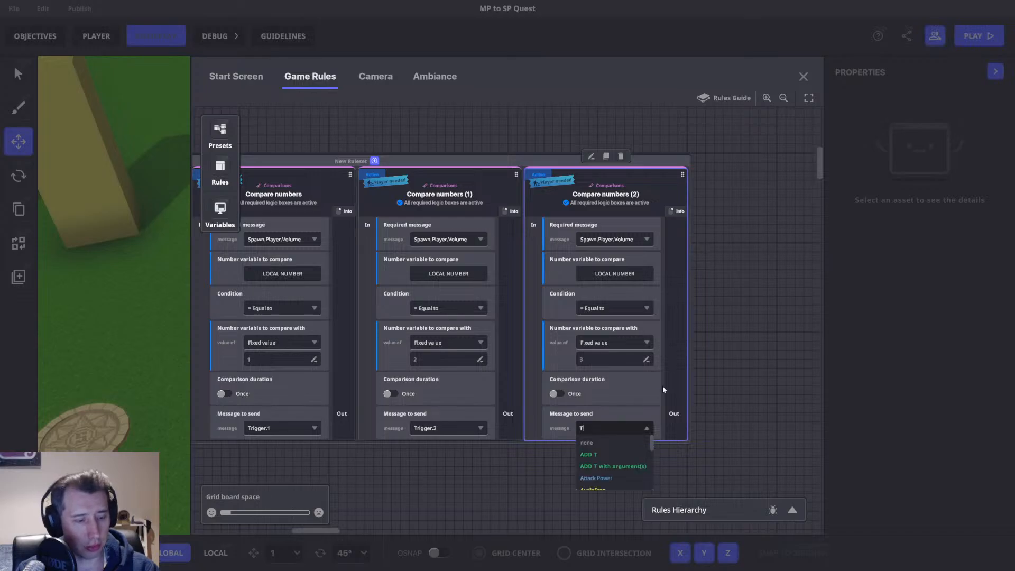
type("rigger.3")
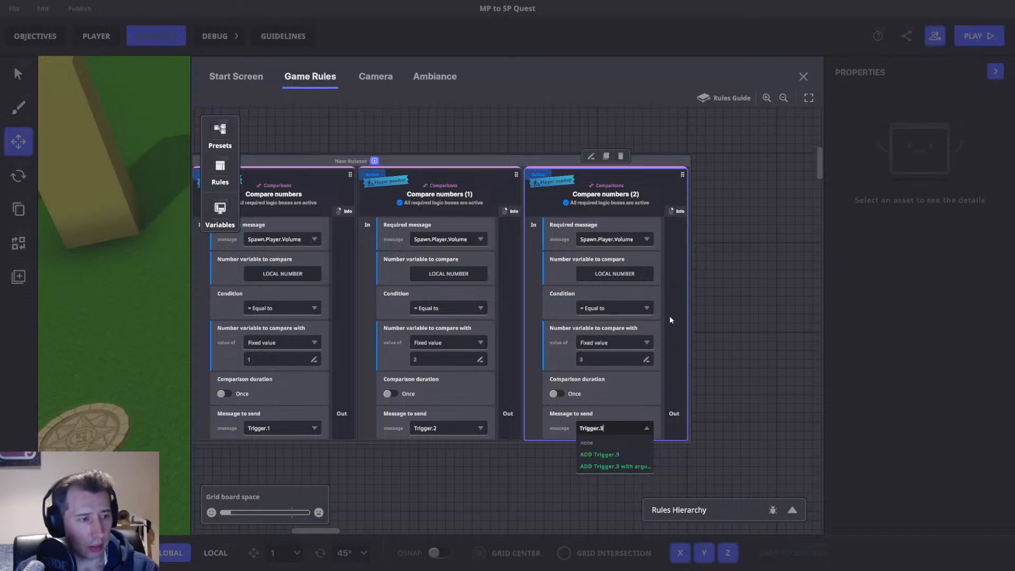
left_click(599, 454)
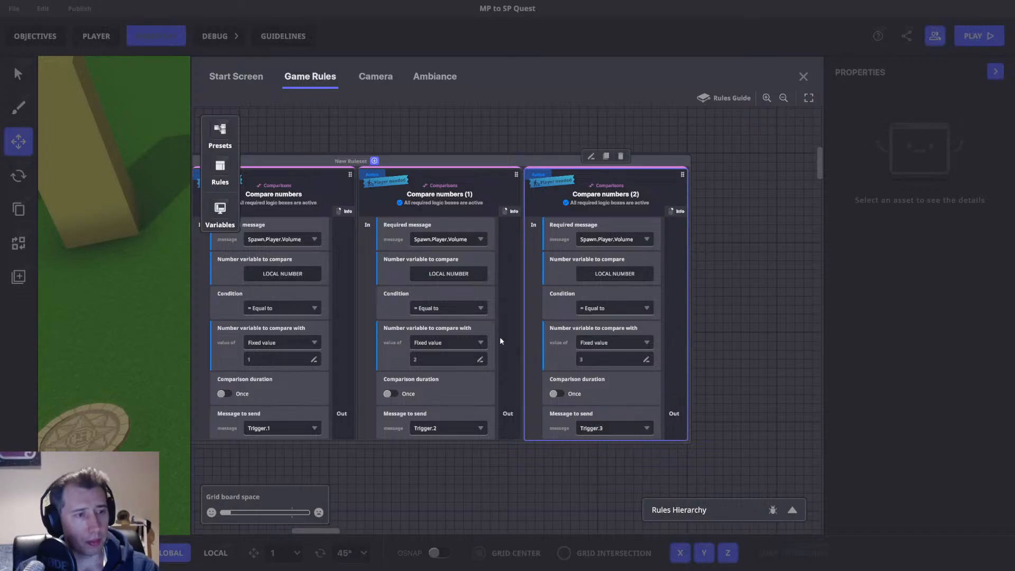
Review the ruleset's Send Message and three Compare numbers blocks, then close the game rules.
middle_click_drag(485, 323, 602, 317)
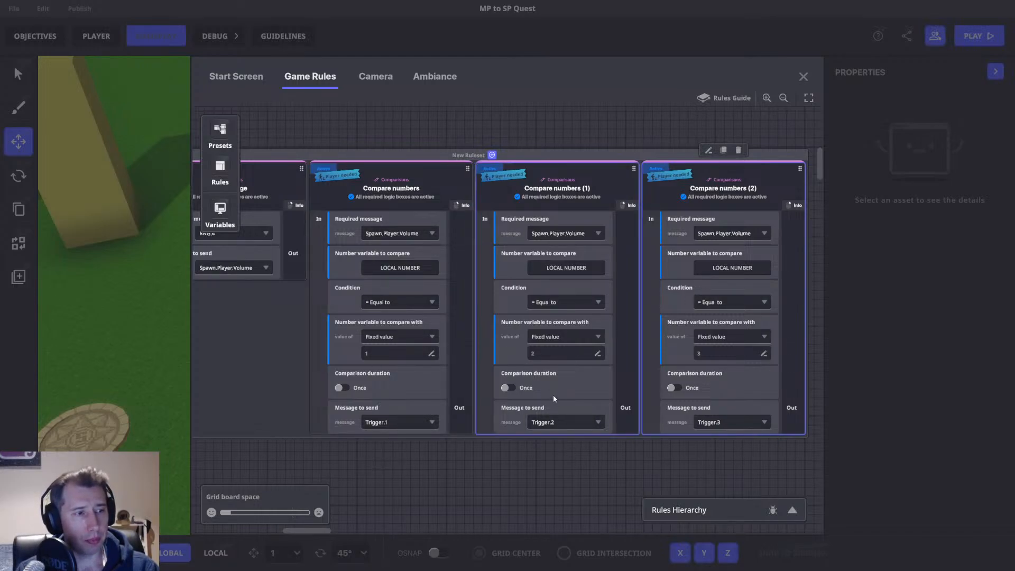
middle_click_drag(413, 268, 883, 300)
middle_click_drag(597, 356, 254, 340)
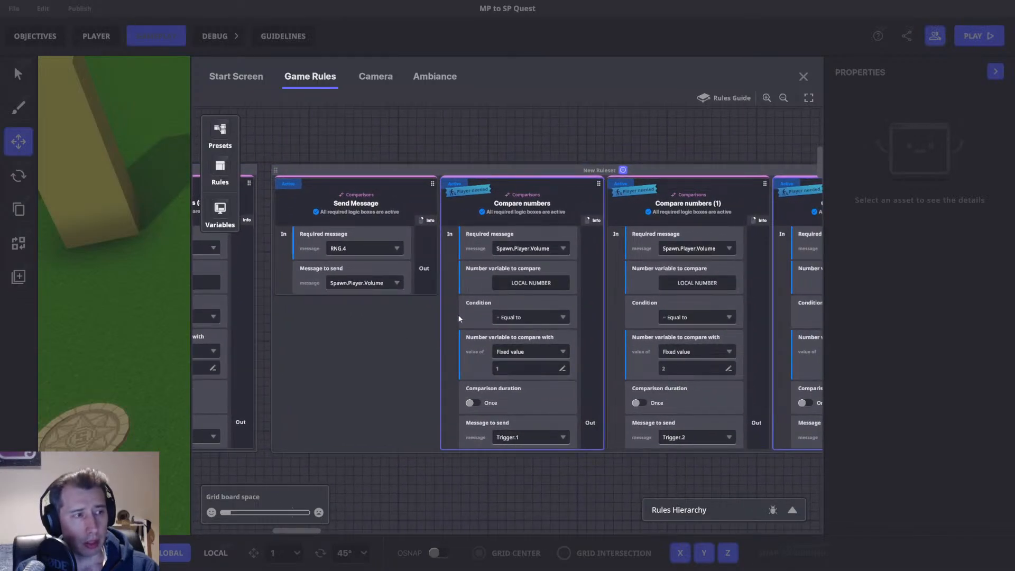
middle_click_drag(312, 330, 718, 311)
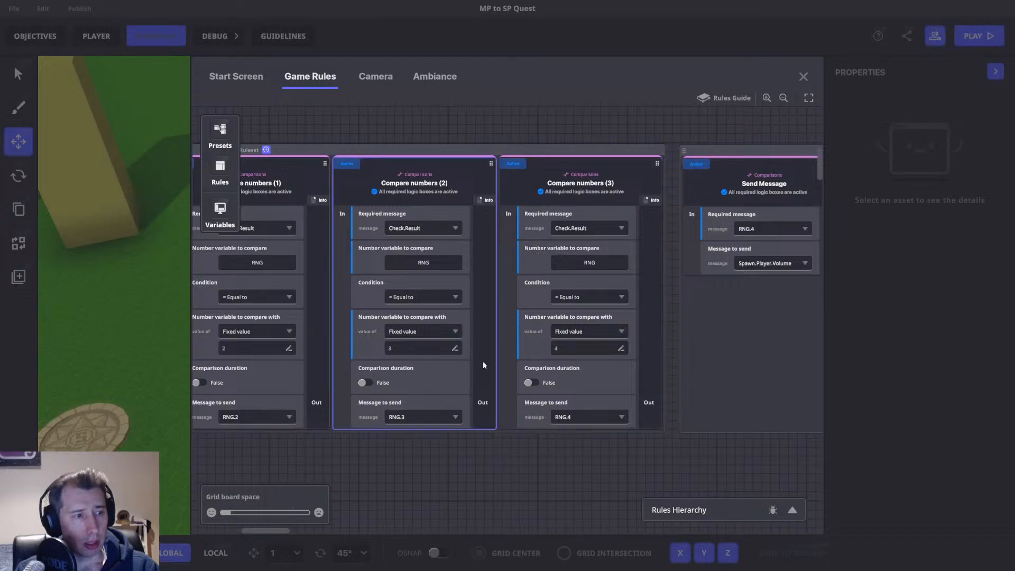
middle_click_drag(616, 377, 245, 408)
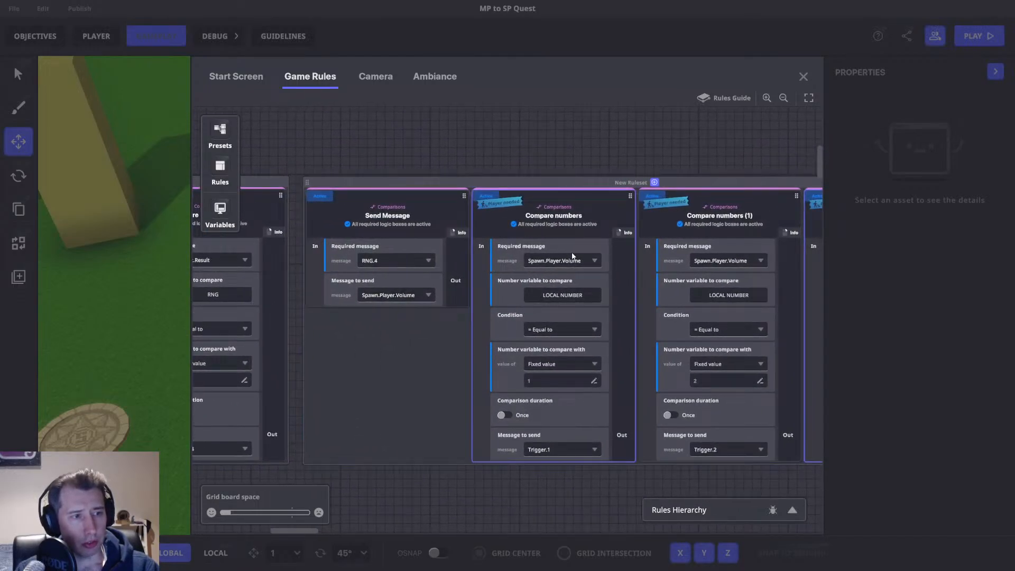
middle_click_drag(559, 370, 409, 216)
middle_click_drag(371, 248, 582, 228)
middle_click_drag(623, 384, 393, 417)
middle_click_drag(569, 323, 396, 395)
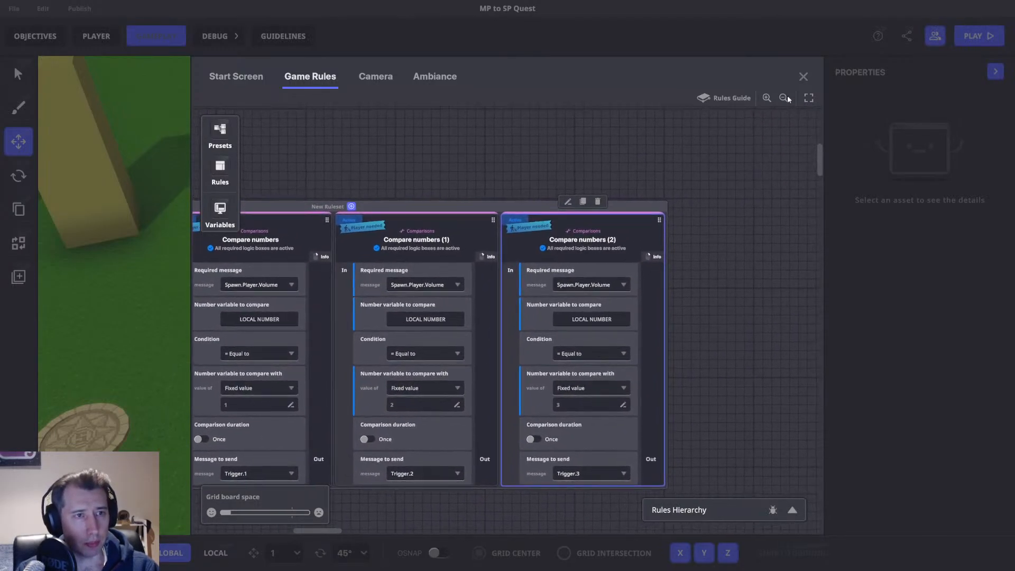
left_click(803, 76)
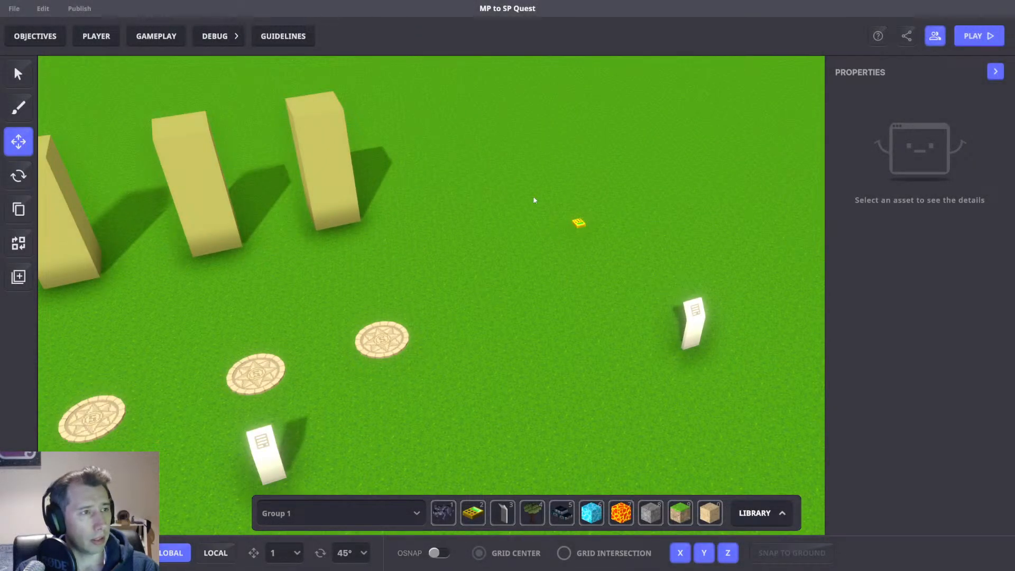
Set the asset spawner's required message to Trigger.1.
left_click(579, 223)
scroll(919, 238, "down", 5)
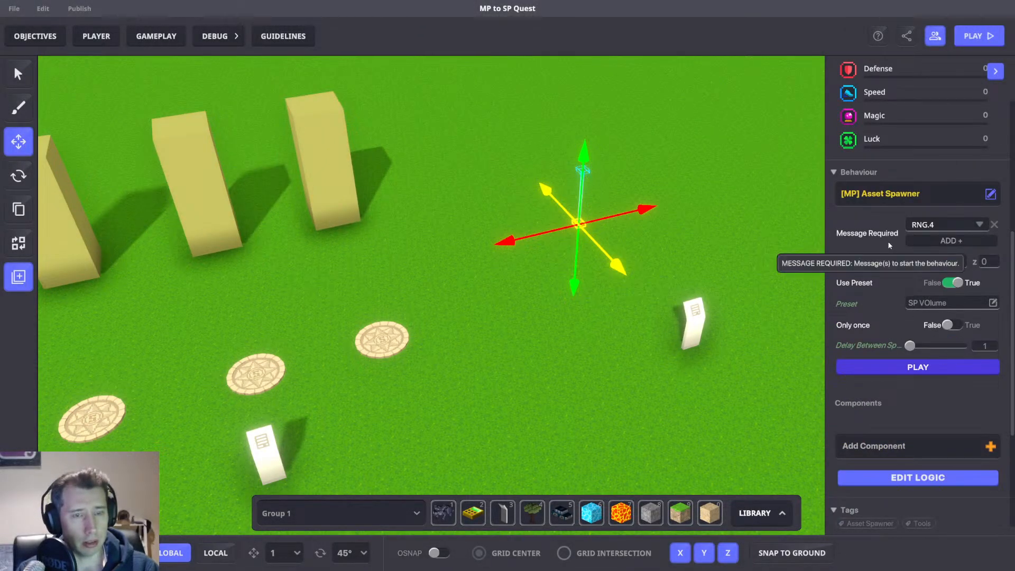
scroll(637, 246, "up", 4)
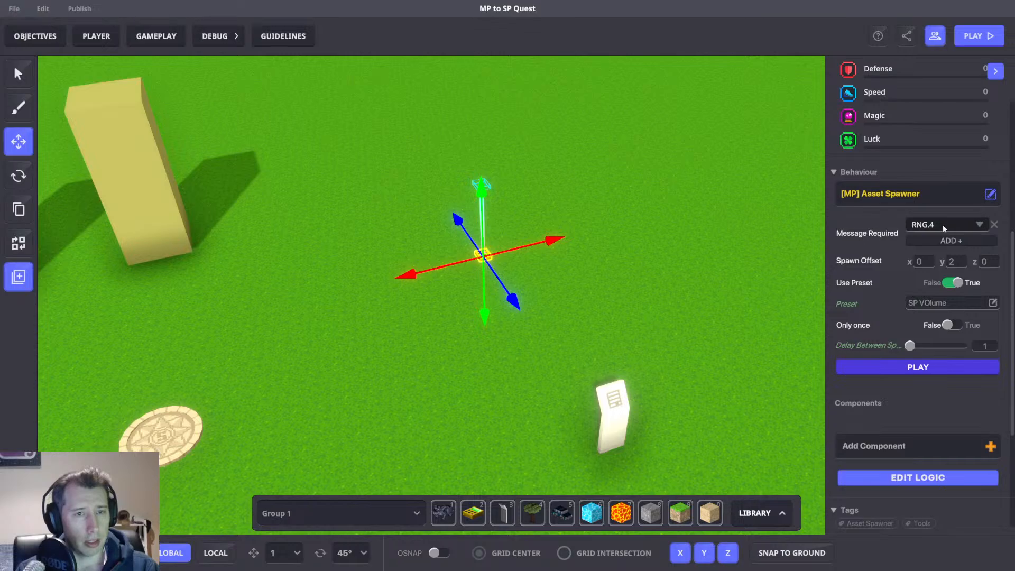
left_click(942, 224)
type("Trigger")
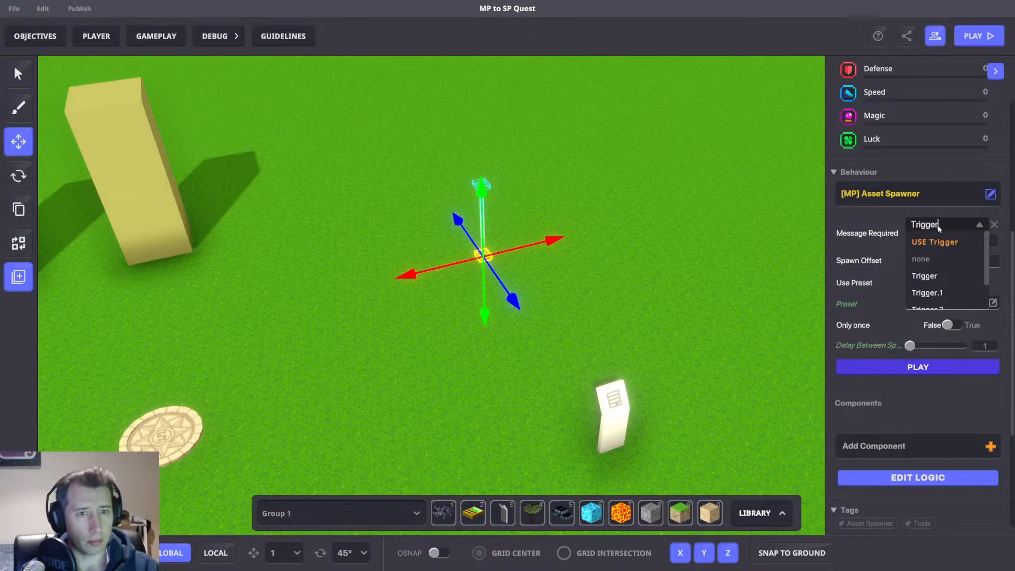
left_click(933, 292)
scroll(679, 195, "down", 3)
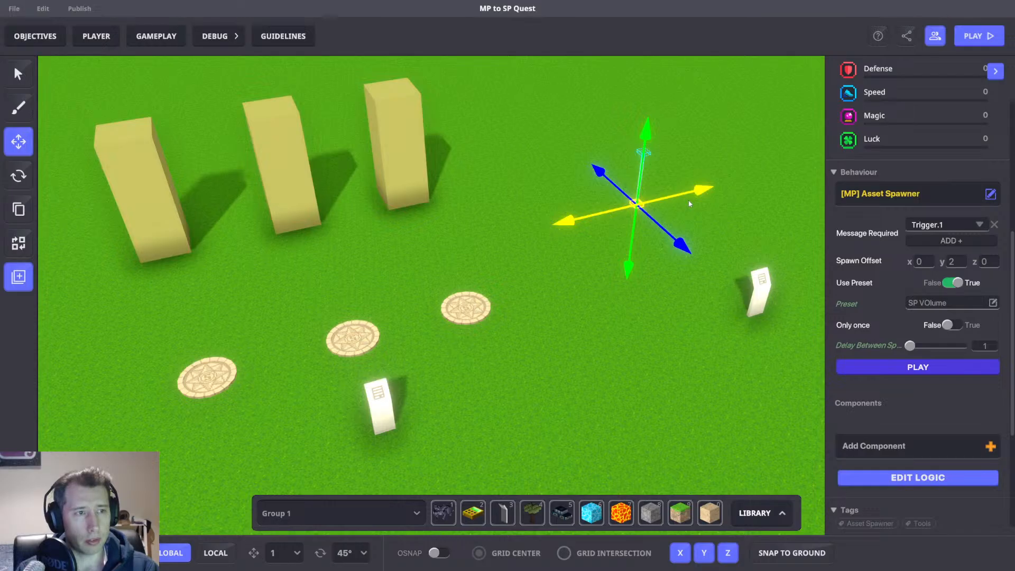
Playtest the level, jumping around the spawned volume, and return to the editor.
key("ctrl+p")
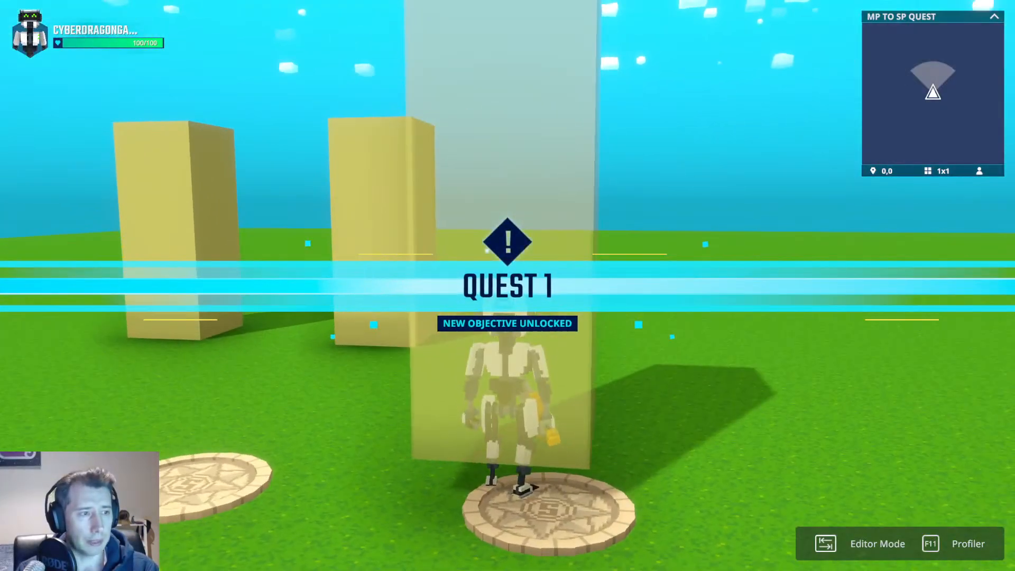
key("Tab")
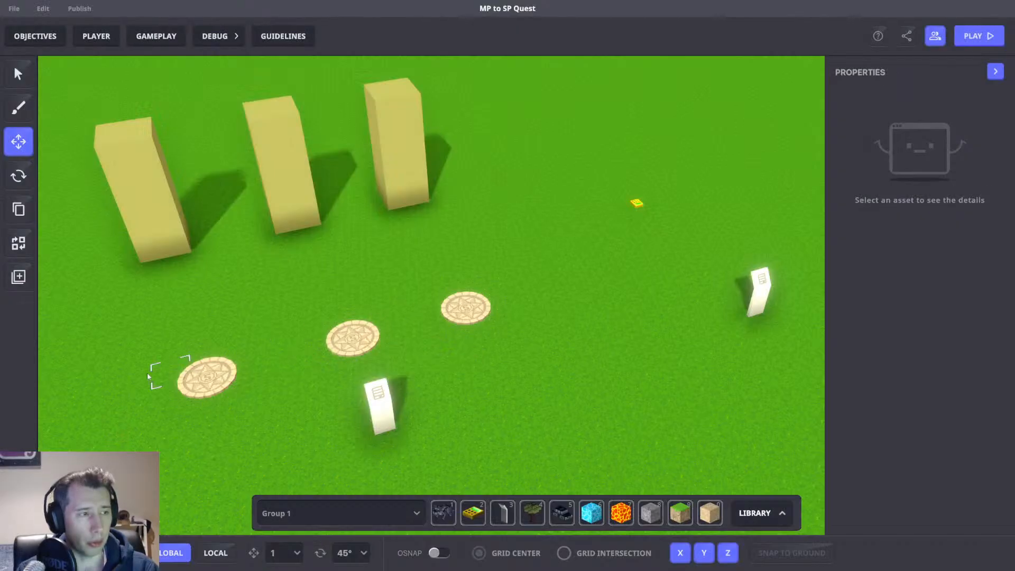
key("ctrl+p")
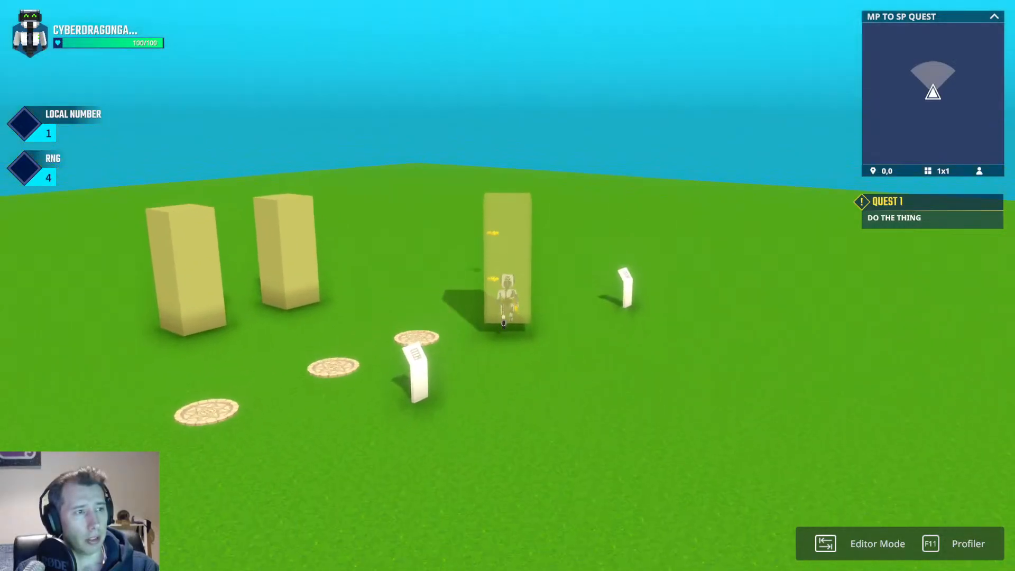
key("space")
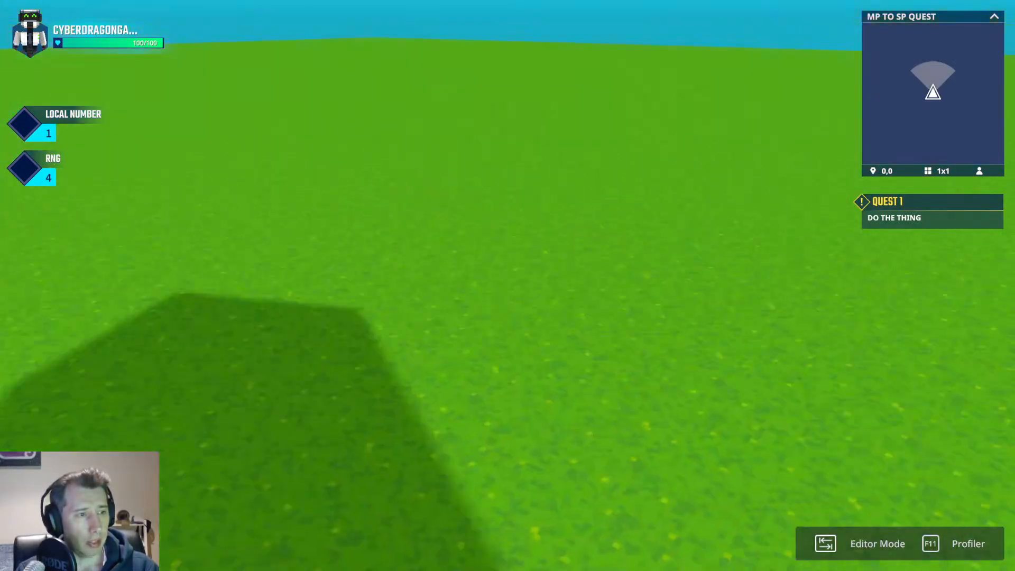
key("space")
key("space")
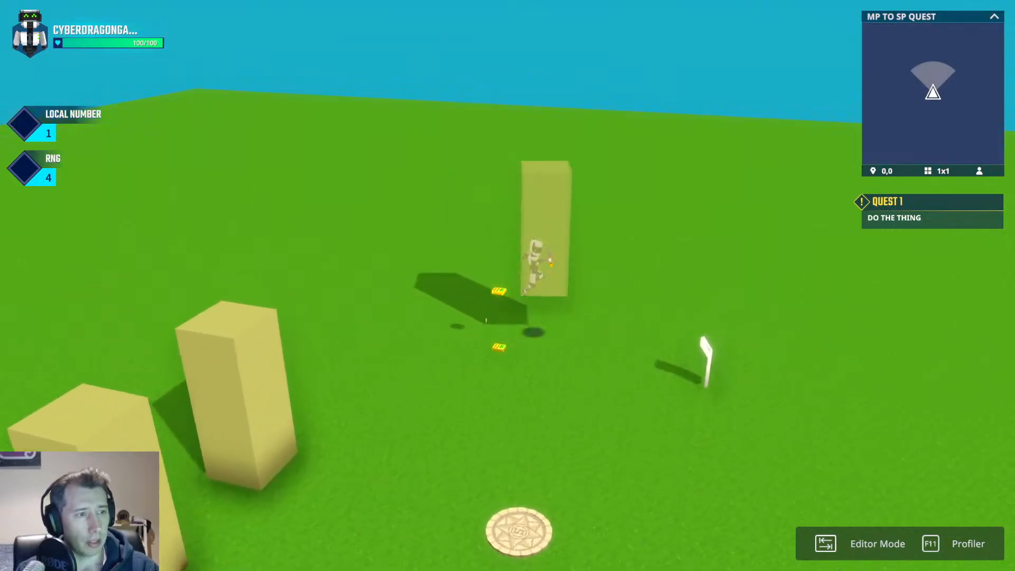
key("Tab")
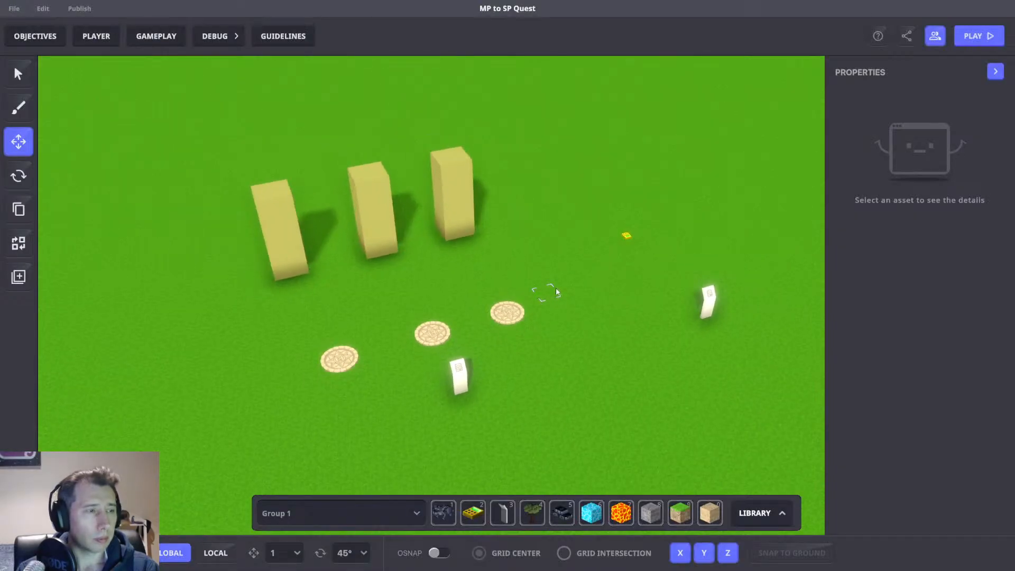
Start another playtest of the level.
left_click_drag(566, 208, 649, 238)
left_click(504, 268)
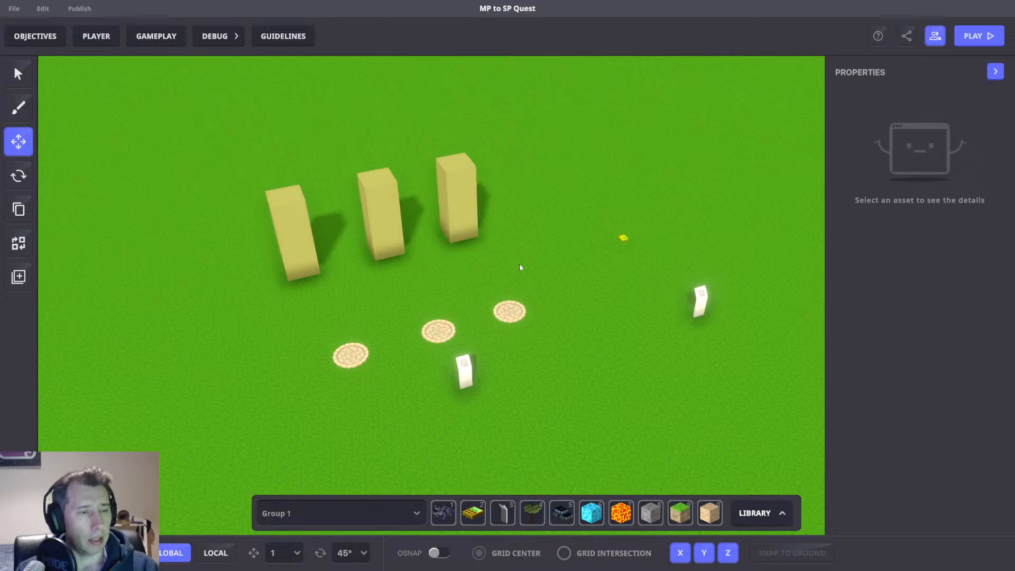
key("Tab")
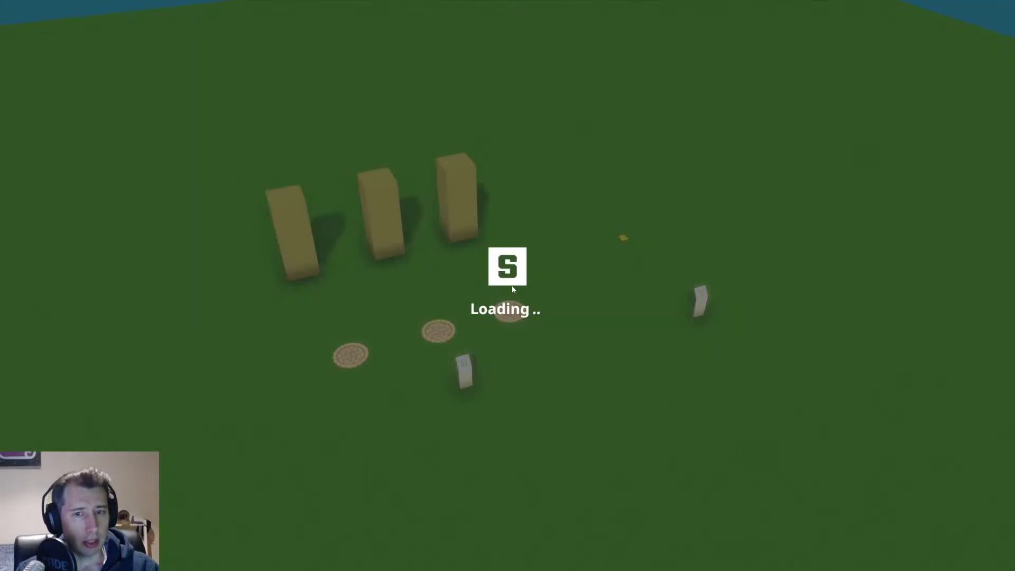
key("s")
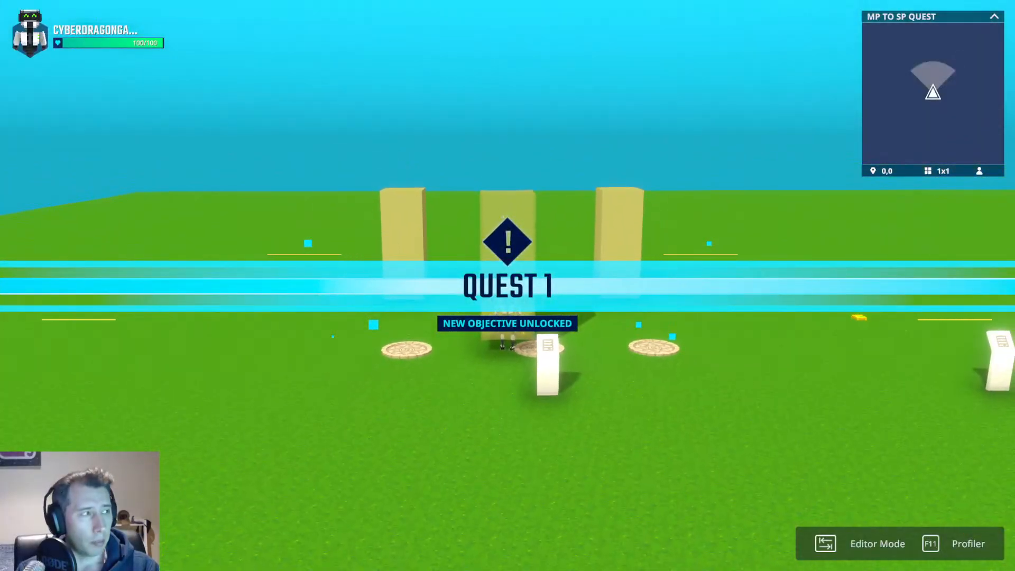
Jump around the spawned volume during the playtest, then return to the editor.
key("space")
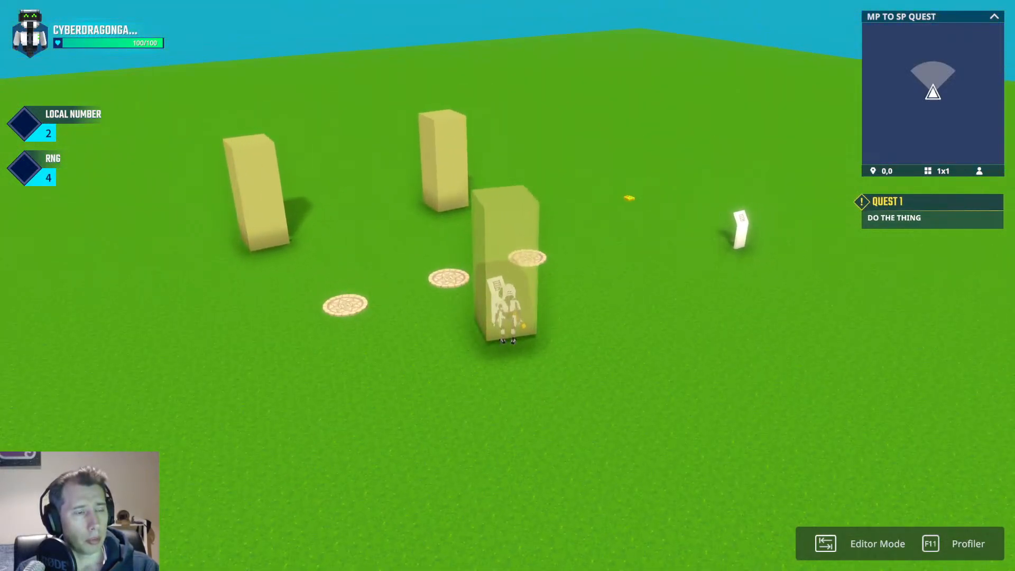
key("w")
key("space")
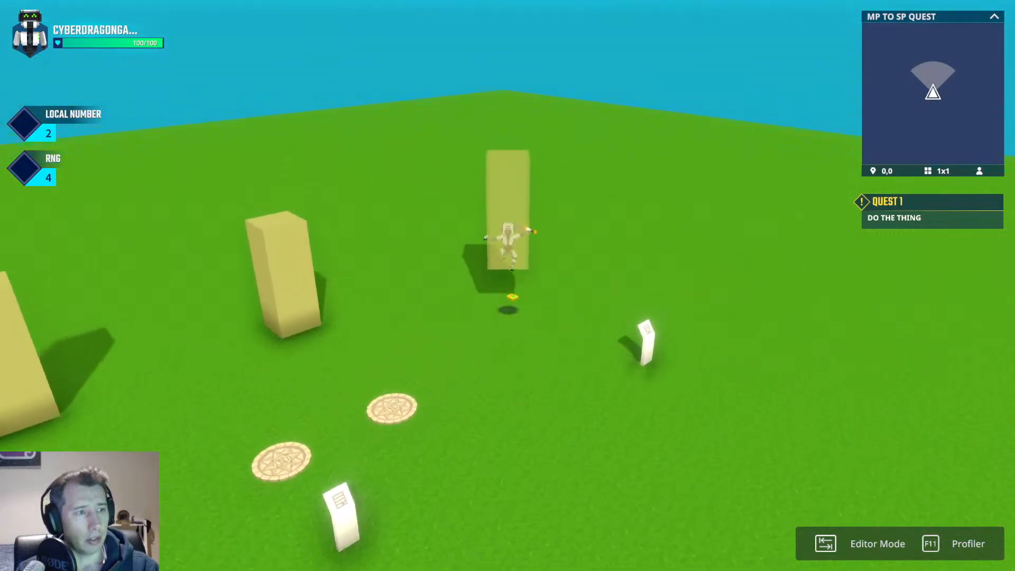
key("space")
key("space")
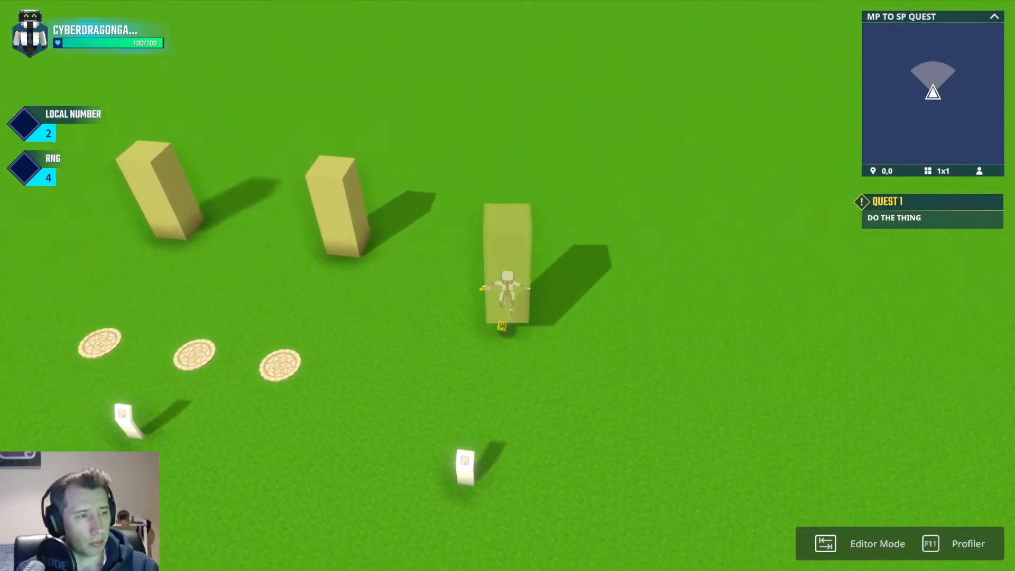
key("space")
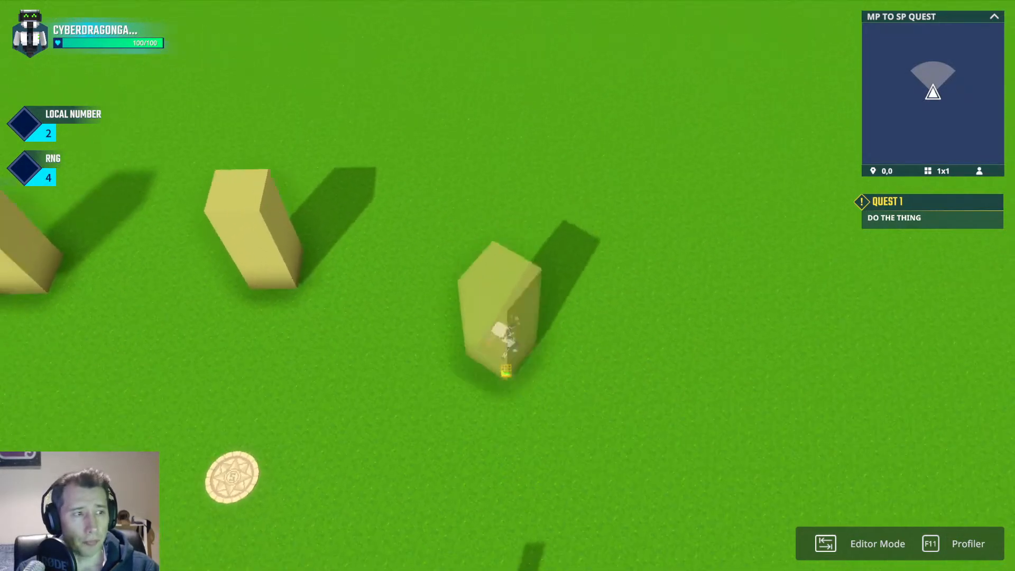
key("space")
key("space")
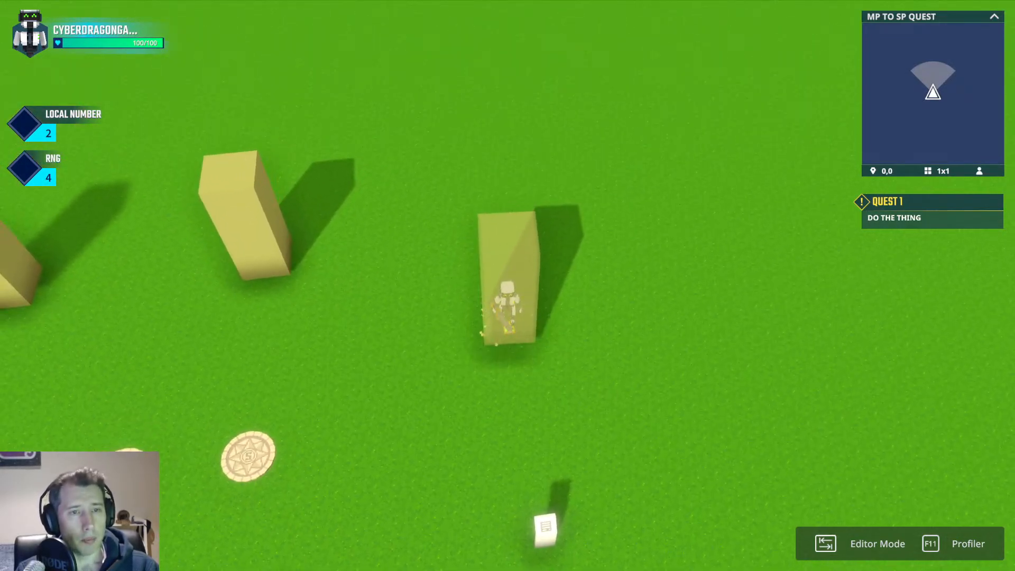
key("Tab")
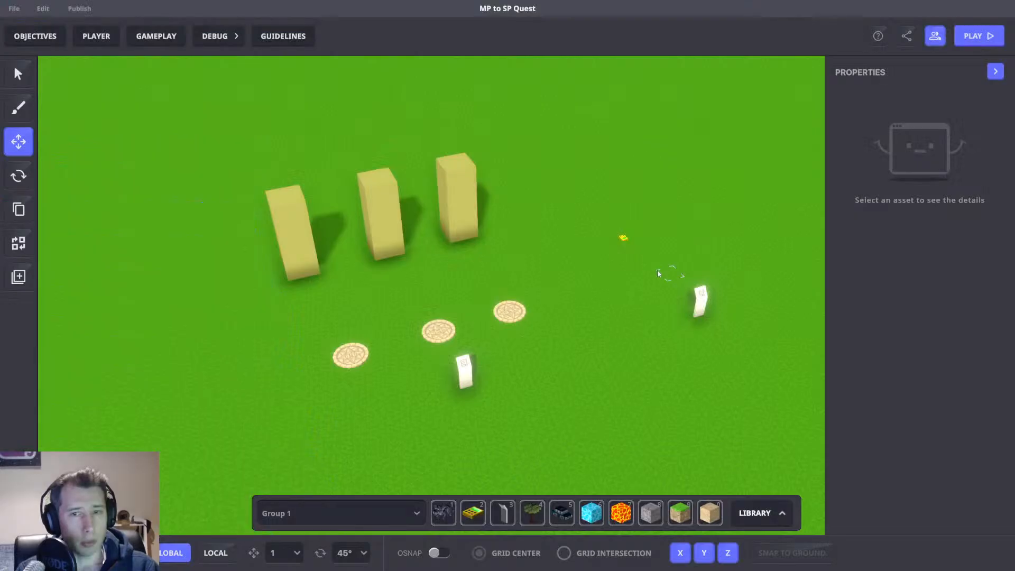
Review the asset spawner's settings and the ruleset's Compare numbers blocks, then close the game rules.
left_click(624, 236)
scroll(875, 350, "down", 5)
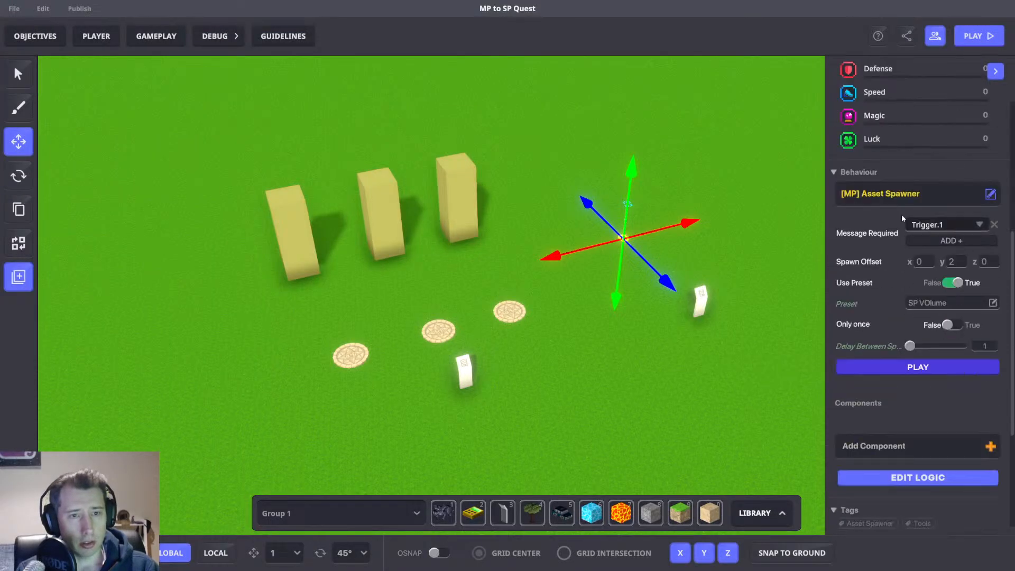
left_click(169, 36)
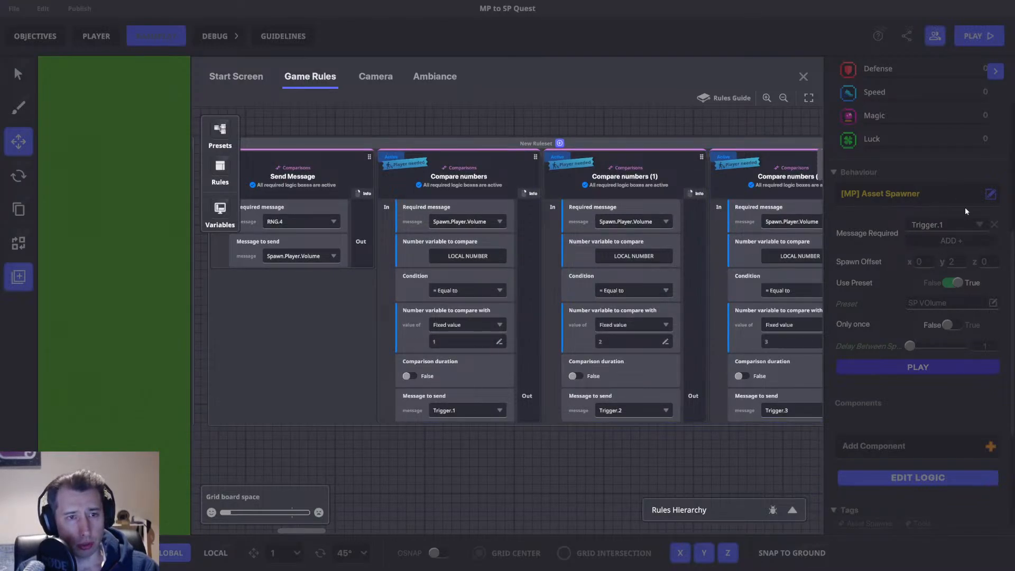
left_click_drag(726, 131, 627, 169)
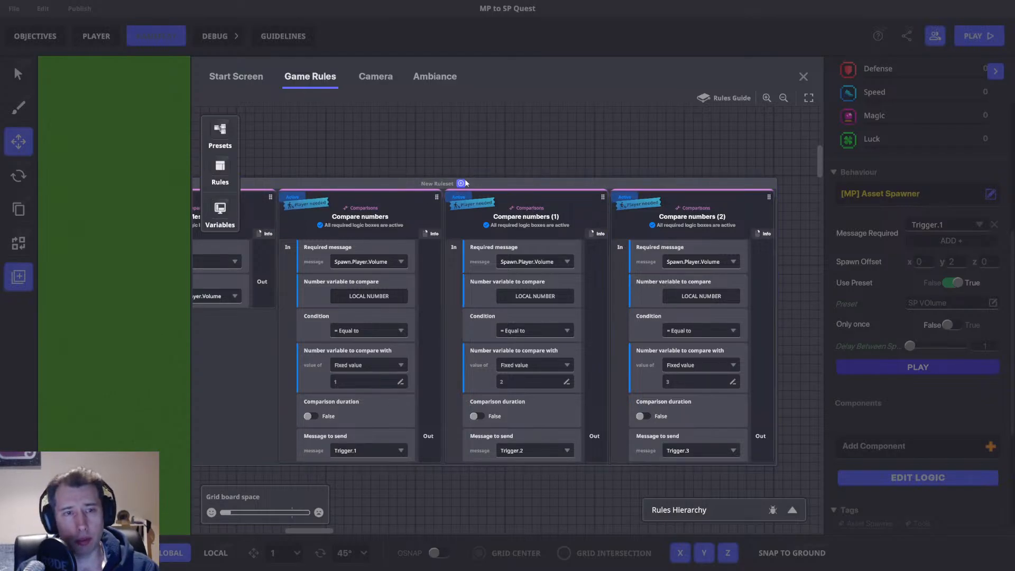
left_click(803, 77)
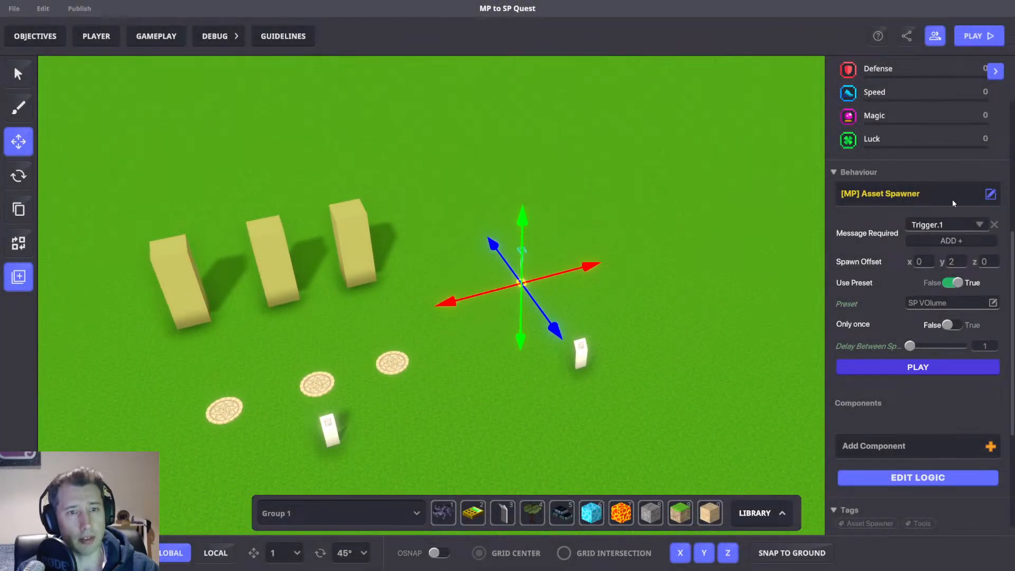
Locate and select the asset spawner in the scene to check its properties.
left_click(673, 215)
scroll(629, 223, "up", 5)
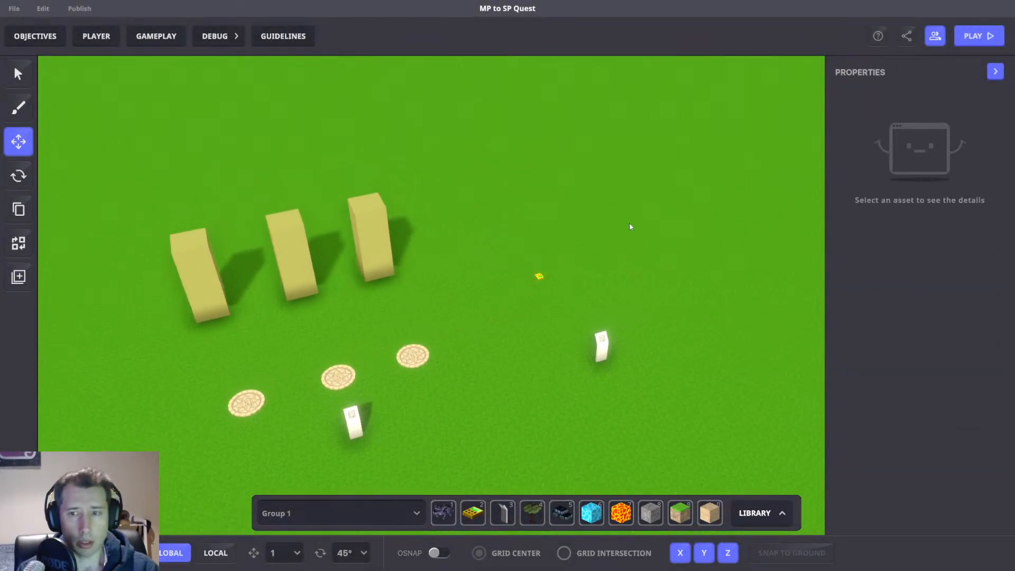
middle_click_drag(556, 267, 582, 254)
right_click_drag(527, 304, 634, 302)
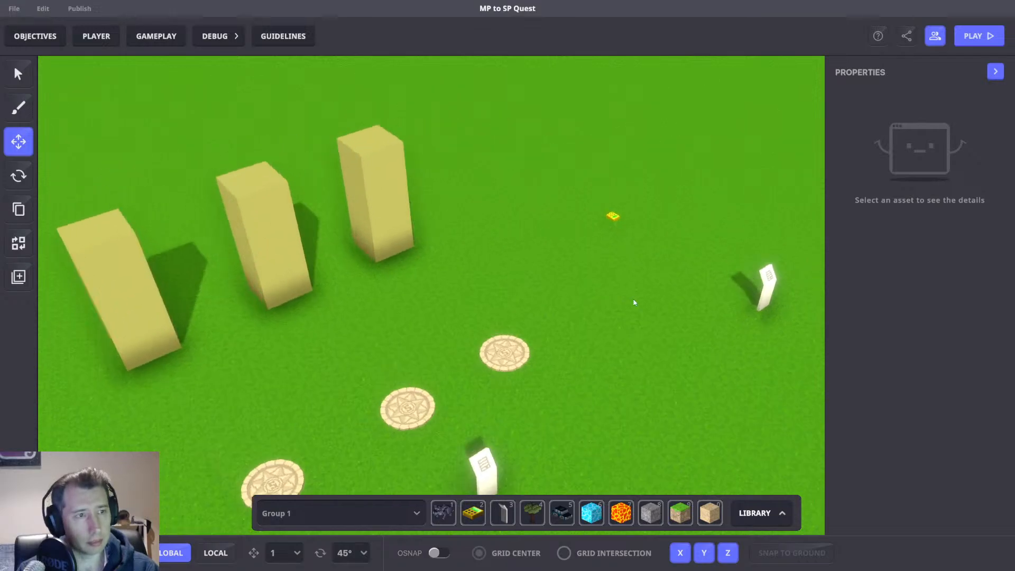
middle_click_drag(634, 301, 585, 255)
scroll(585, 252, "up", 3)
right_click_drag(585, 252, 614, 252)
middle_click_drag(614, 251, 607, 252)
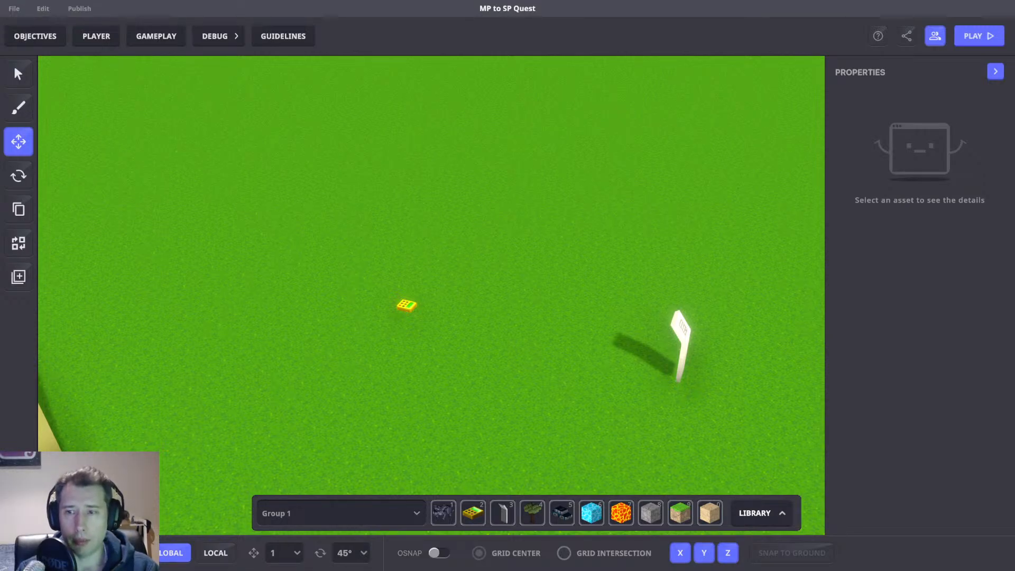
key("a")
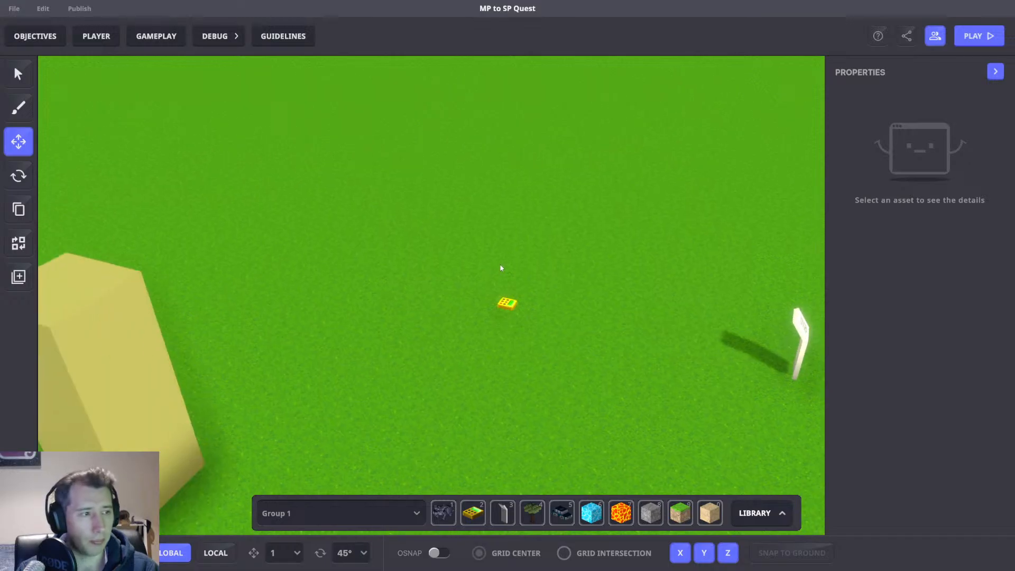
right_click_drag(501, 267, 502, 285)
left_click(497, 304)
scroll(911, 392, "down", 5)
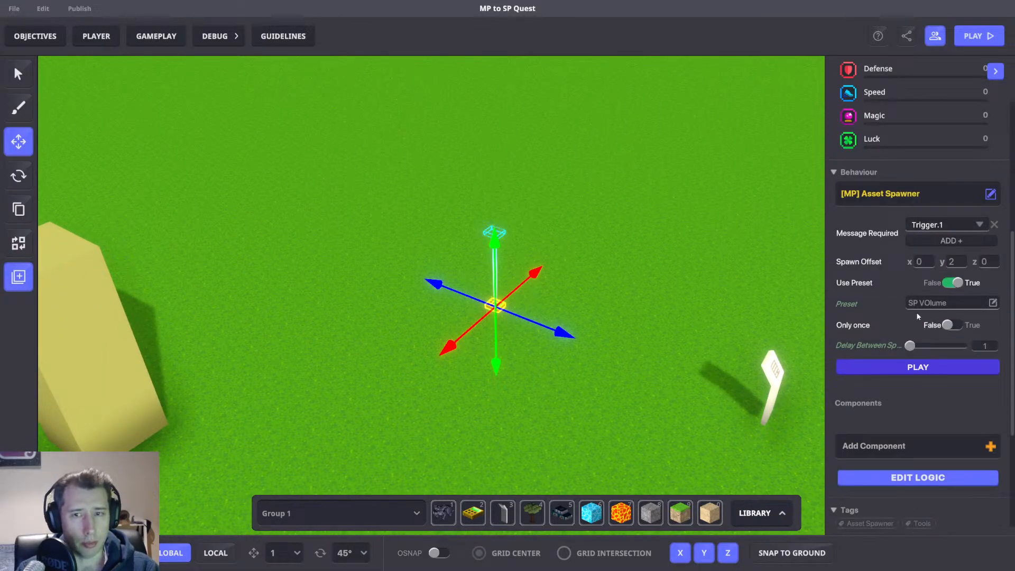
Place a Golden Numpad on the ground beside the asset spawner.
key("d")
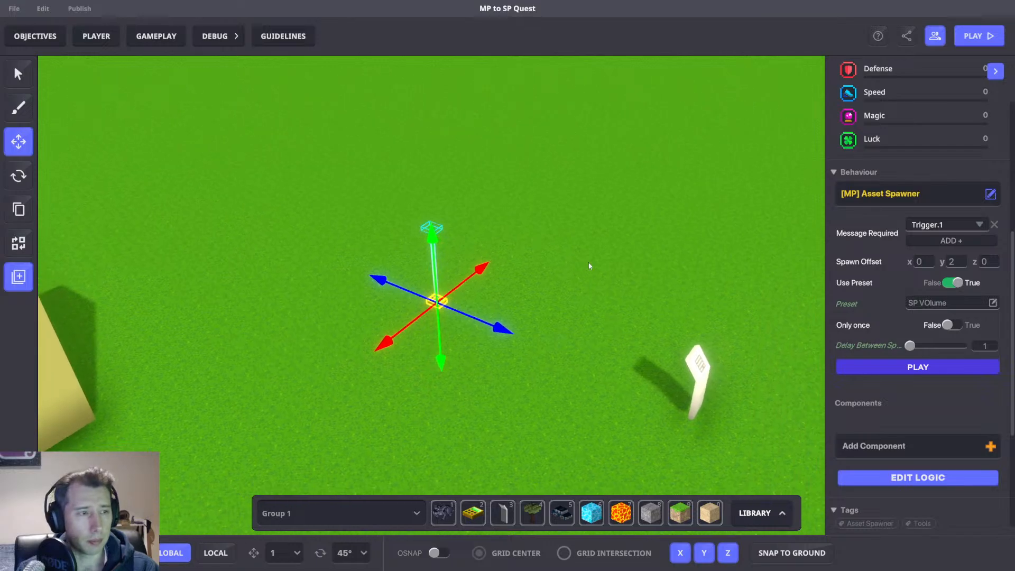
right_click_drag(591, 264, 591, 281)
right_click_drag(575, 367, 548, 366)
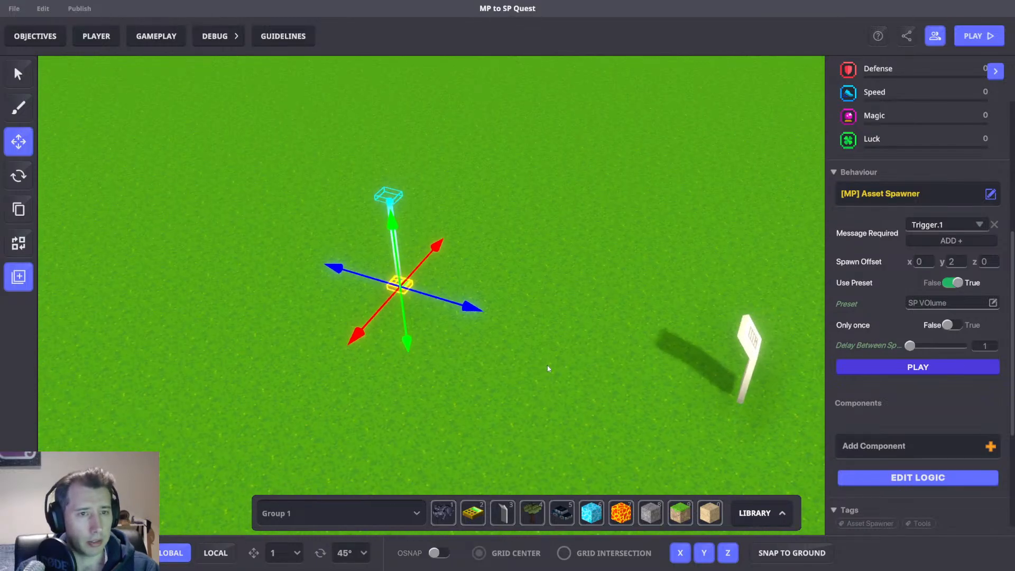
left_click(472, 511)
left_click(431, 373)
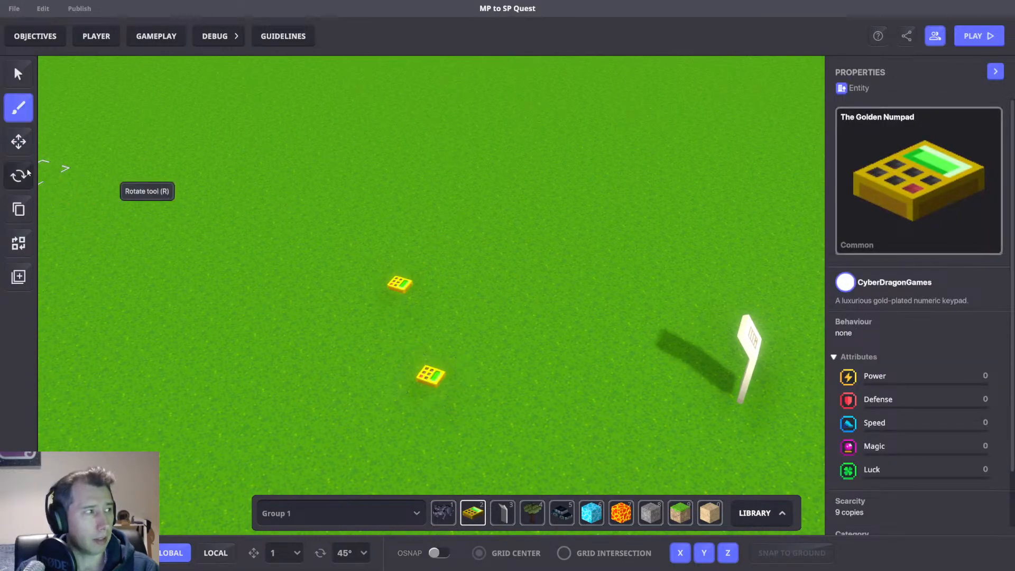
Select the new Golden Numpad and set its physics to No Collisions.
left_click(18, 141)
left_click(430, 375)
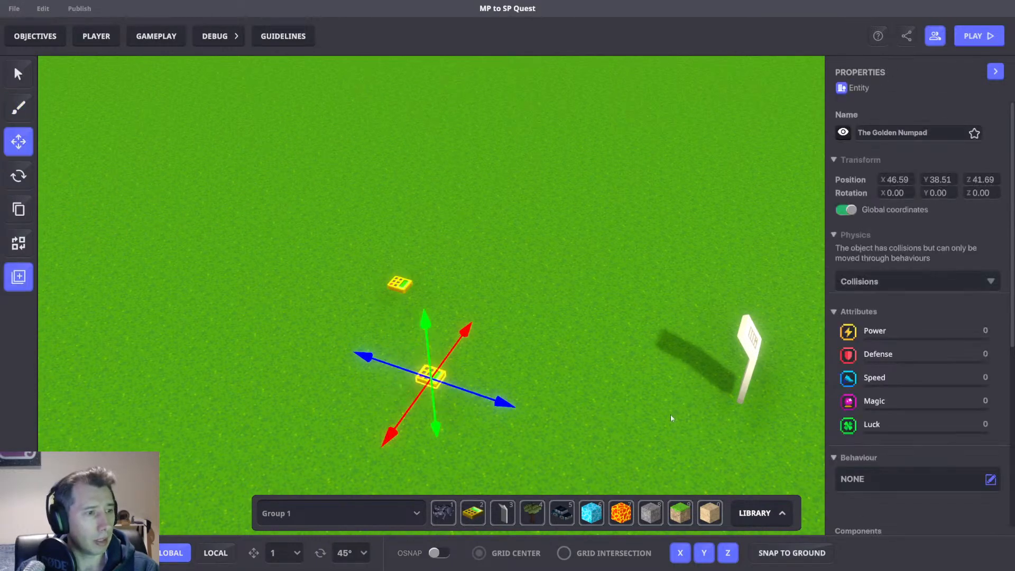
left_click(891, 285)
left_click(867, 313)
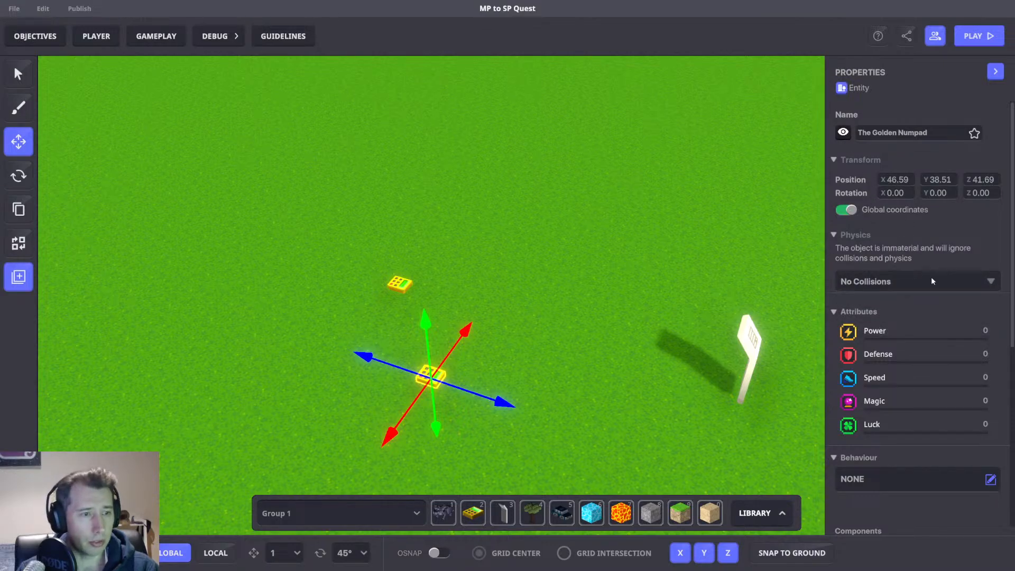
Add the tag Tag1 to the Golden Numpad.
scroll(931, 280, "down", 5)
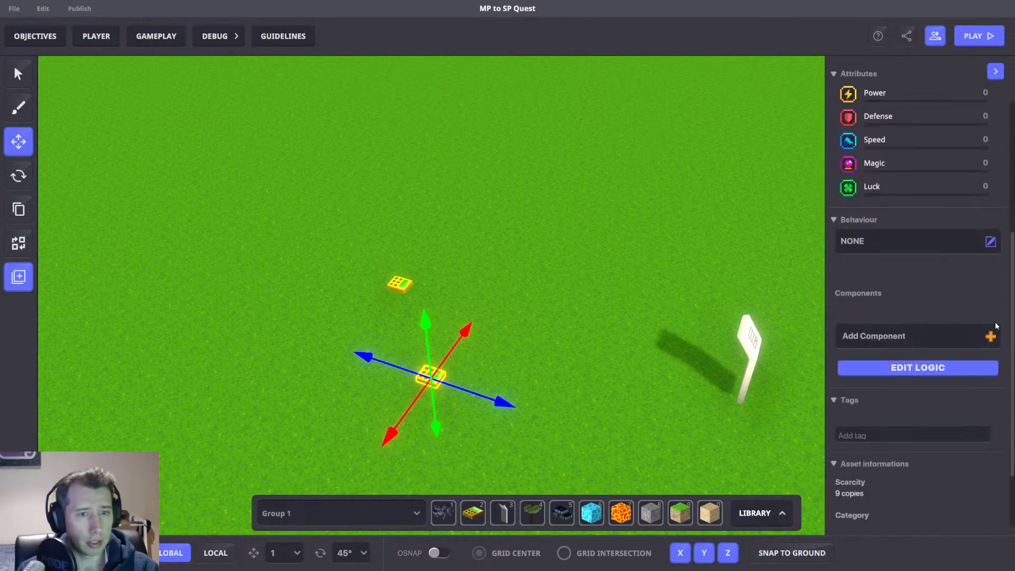
left_click(871, 437)
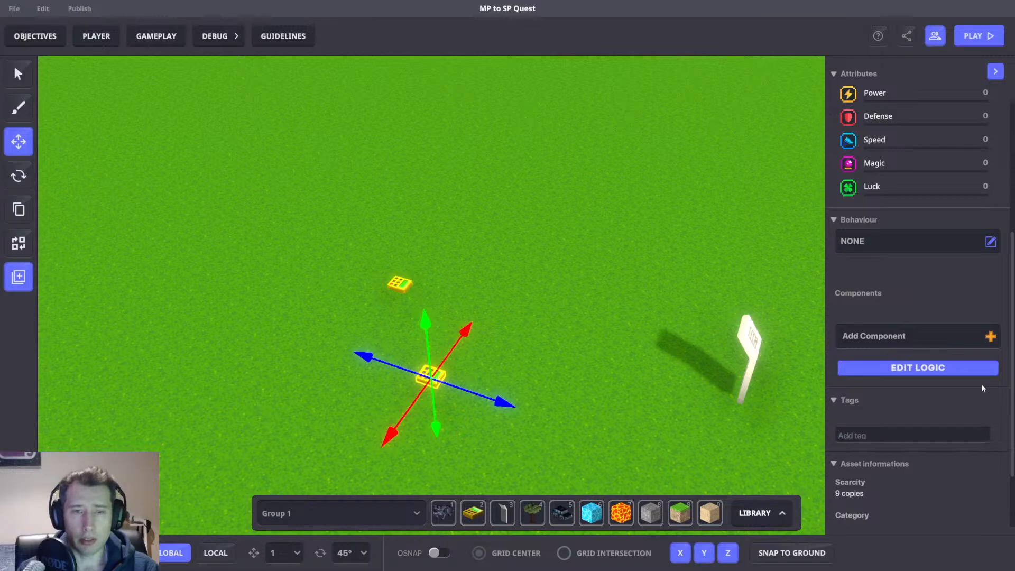
type("Tag")
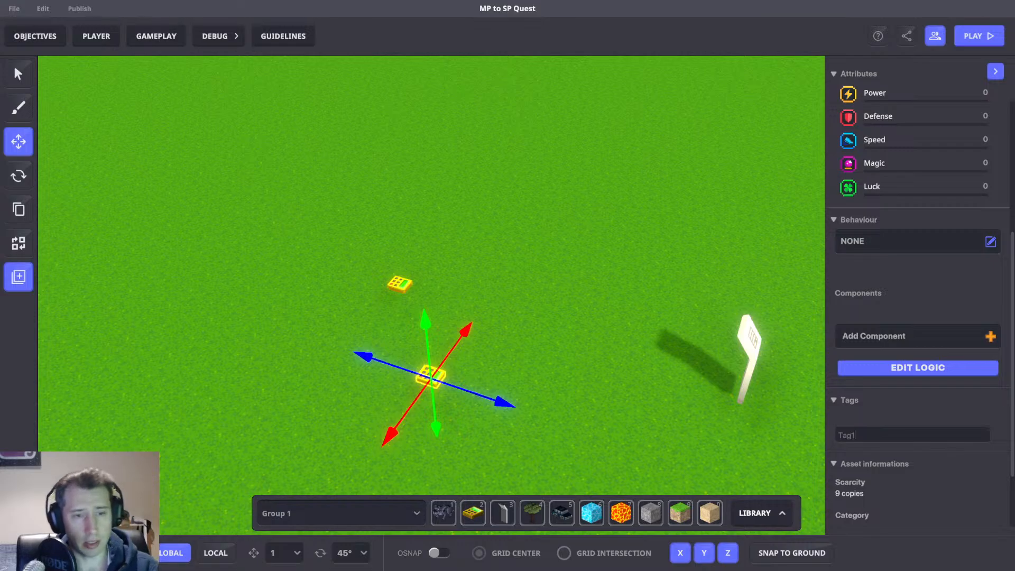
type("1")
key("Return")
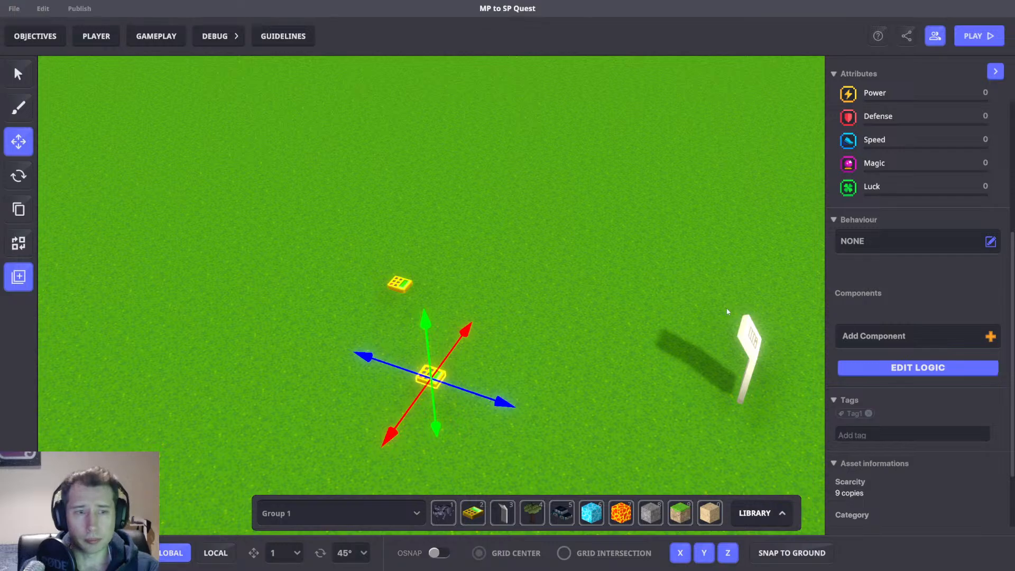
Move the Golden Numpad up so it floats above the asset spawner.
scroll(727, 312, "down", 3)
left_click_drag(496, 403, 539, 358)
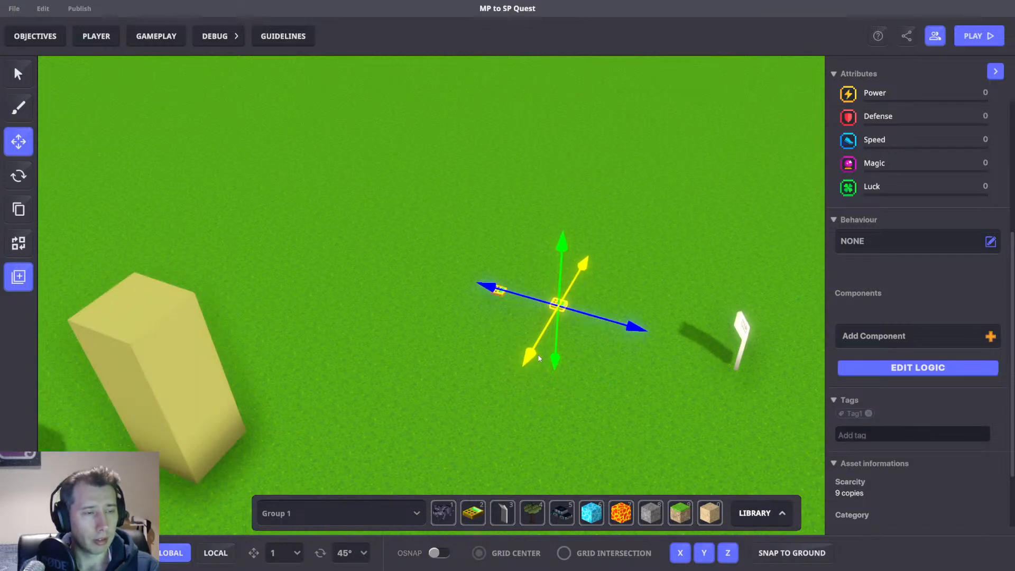
left_click_drag(630, 328, 568, 323)
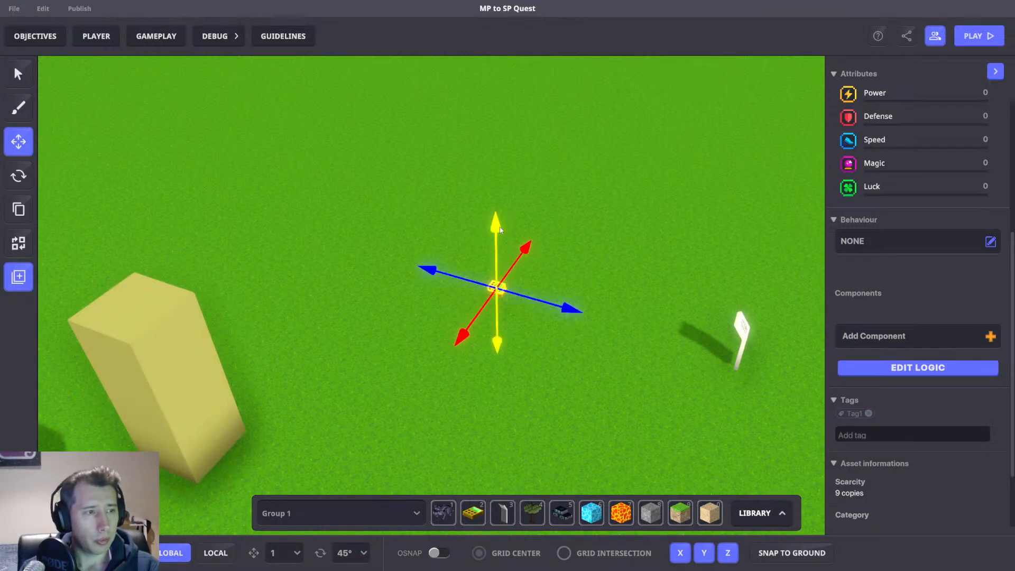
left_click_drag(500, 230, 502, 208)
scroll(547, 243, "up", 3)
right_click_drag(546, 243, 487, 300)
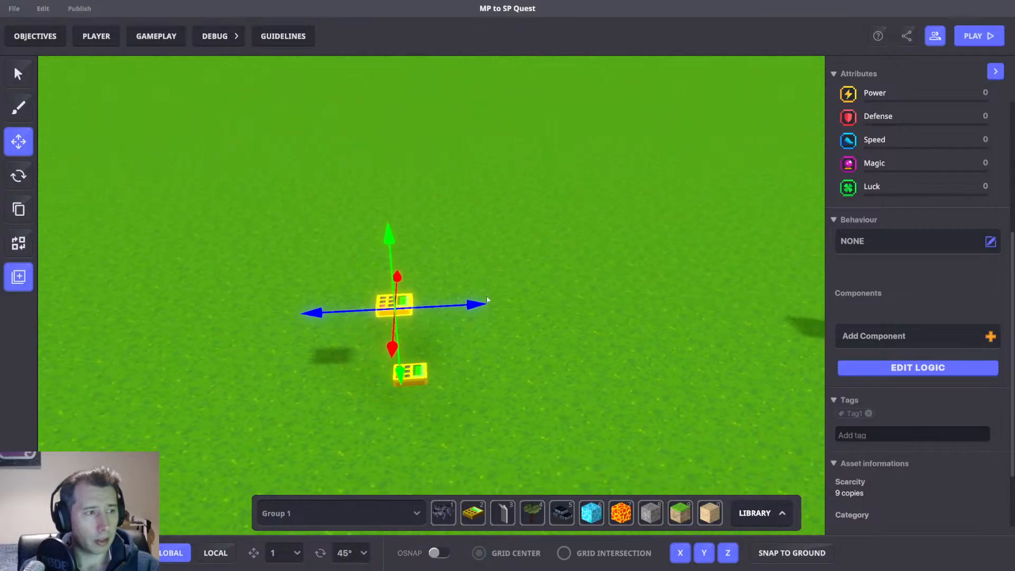
left_click_drag(486, 300, 499, 302)
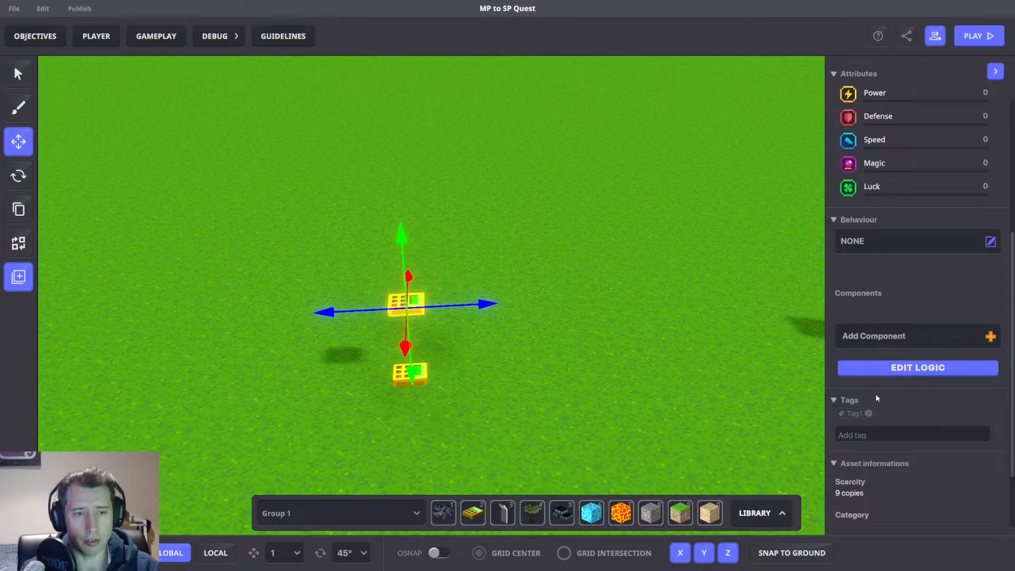
scroll(907, 449, "up", 1)
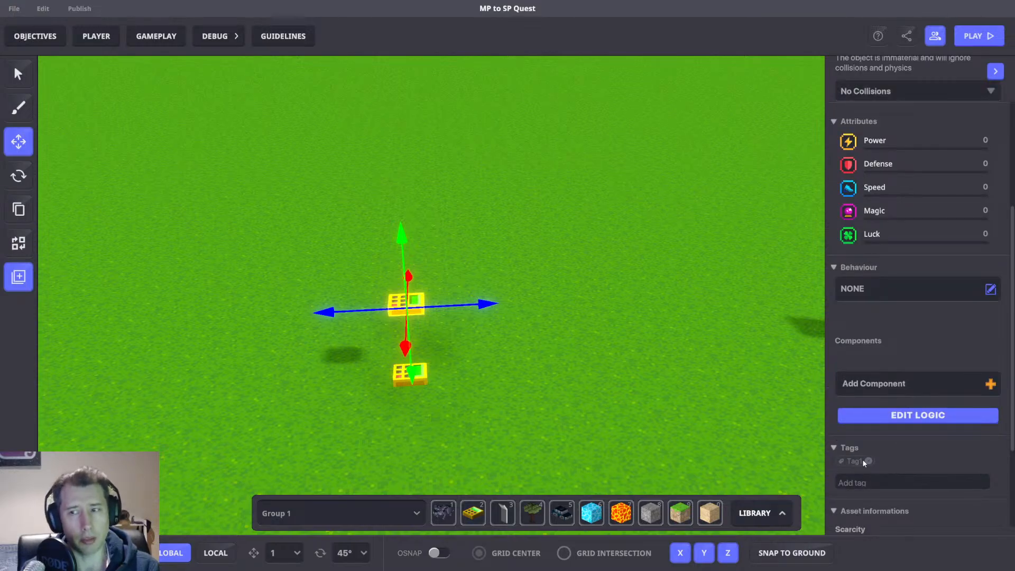
scroll(890, 290, "up", 1)
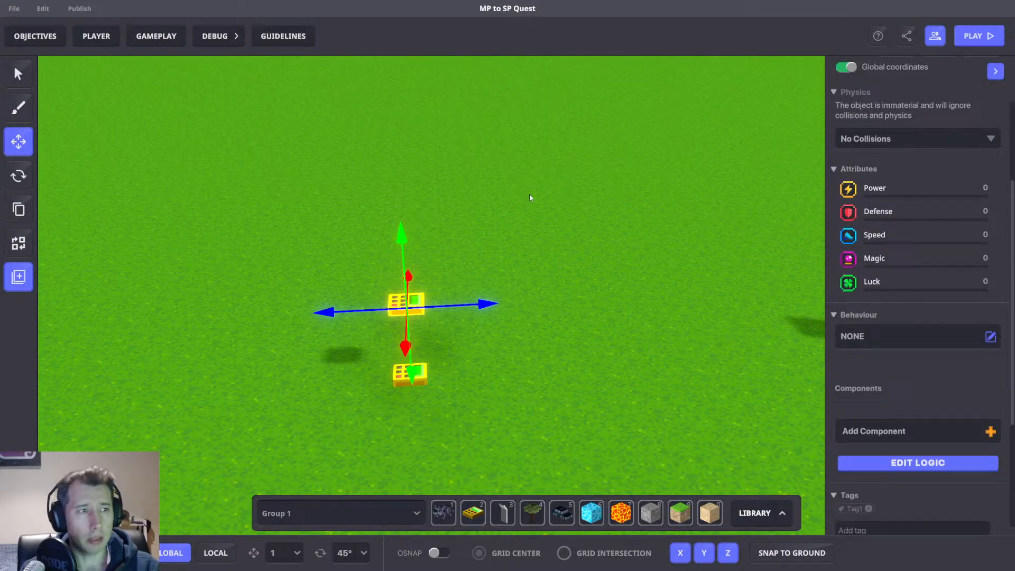
Give the numpad the [SP] Timed Events behaviour by searching for Timed.
left_click(867, 336)
type("Time")
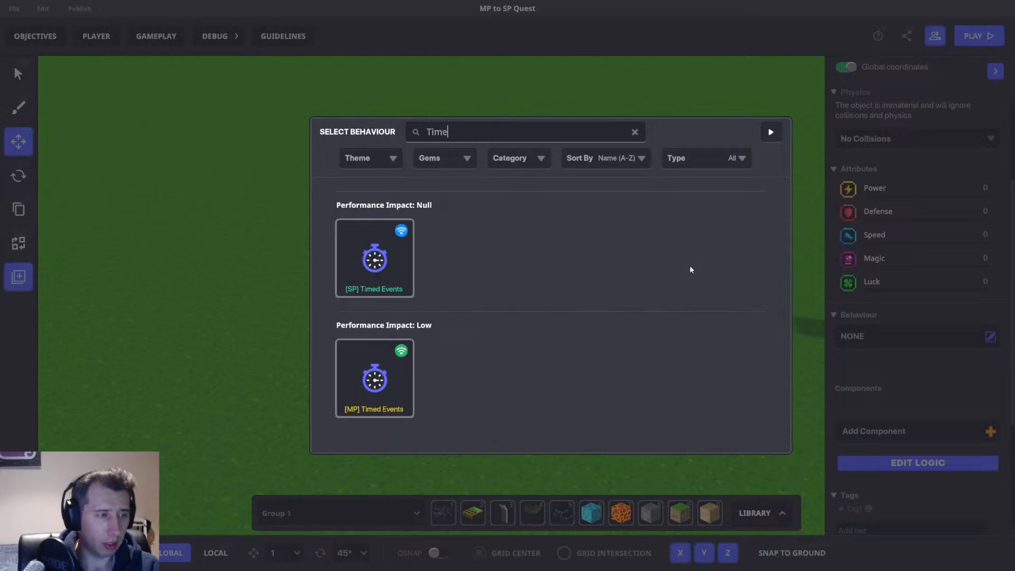
type("d")
left_click(403, 283)
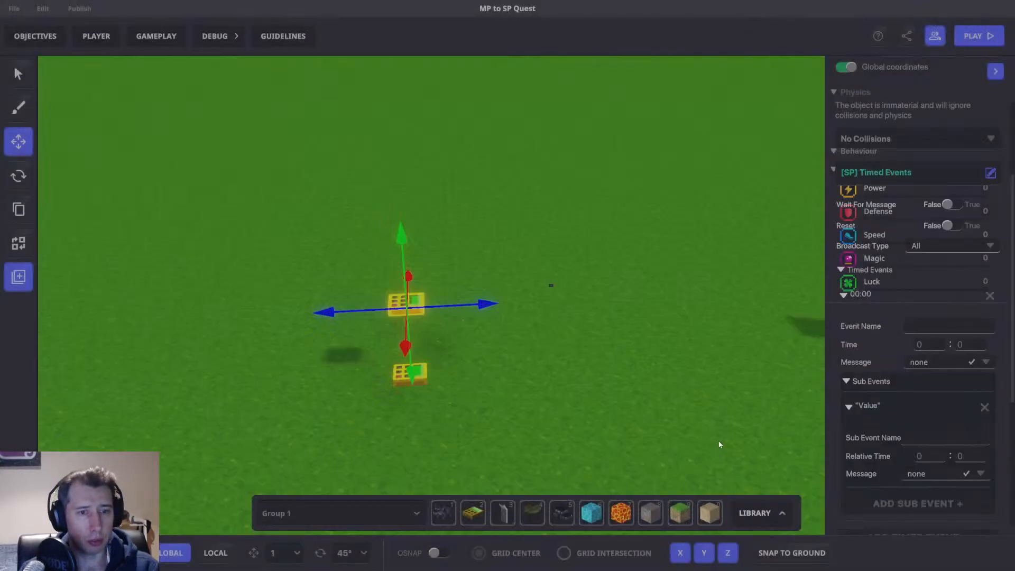
Add a timed event at 0:03 that sends the new message Kill.Health.
scroll(911, 341, "down", 3)
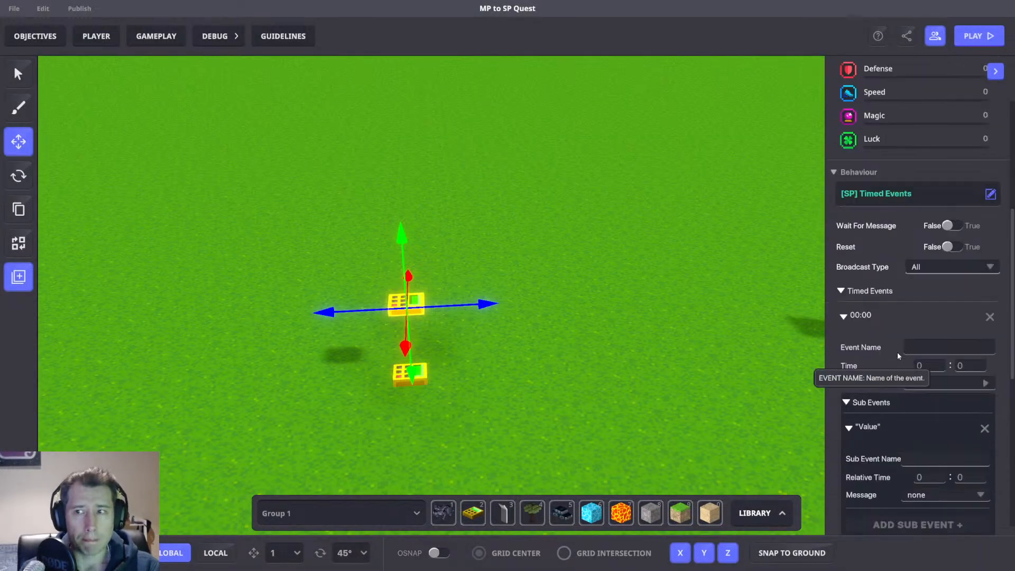
left_click(967, 366)
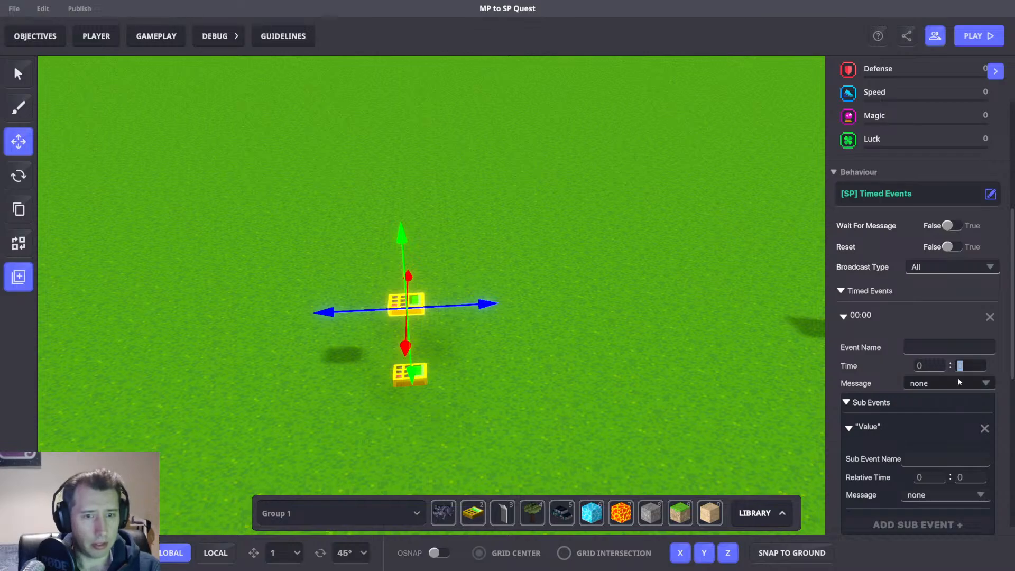
type("3")
left_click(941, 385)
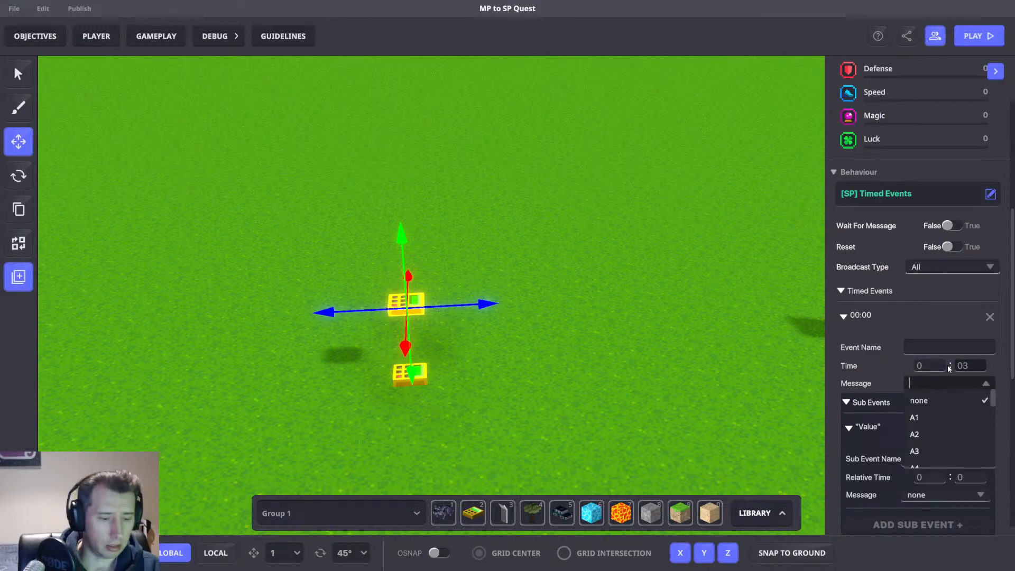
type("Kill.H")
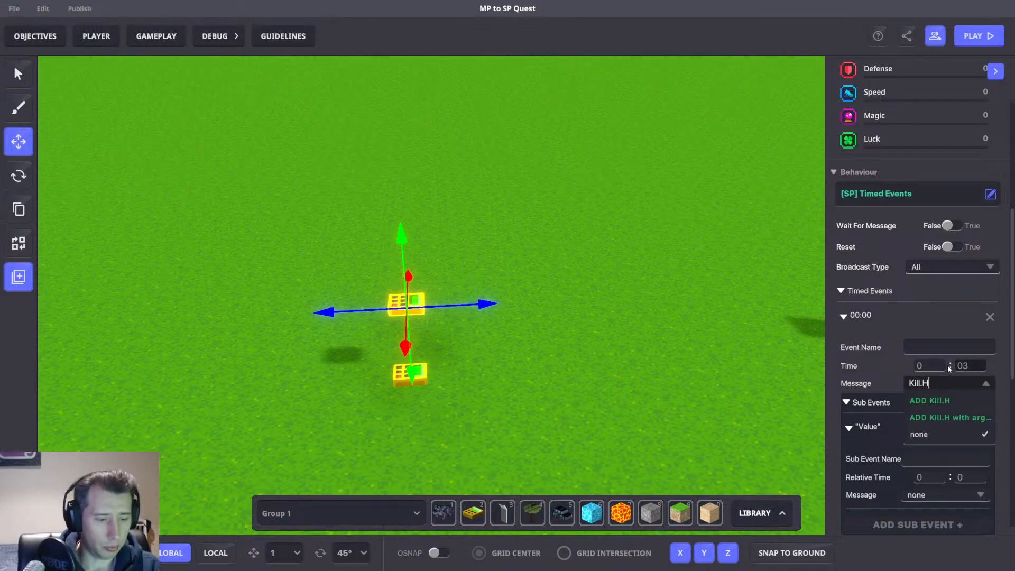
type("ealth")
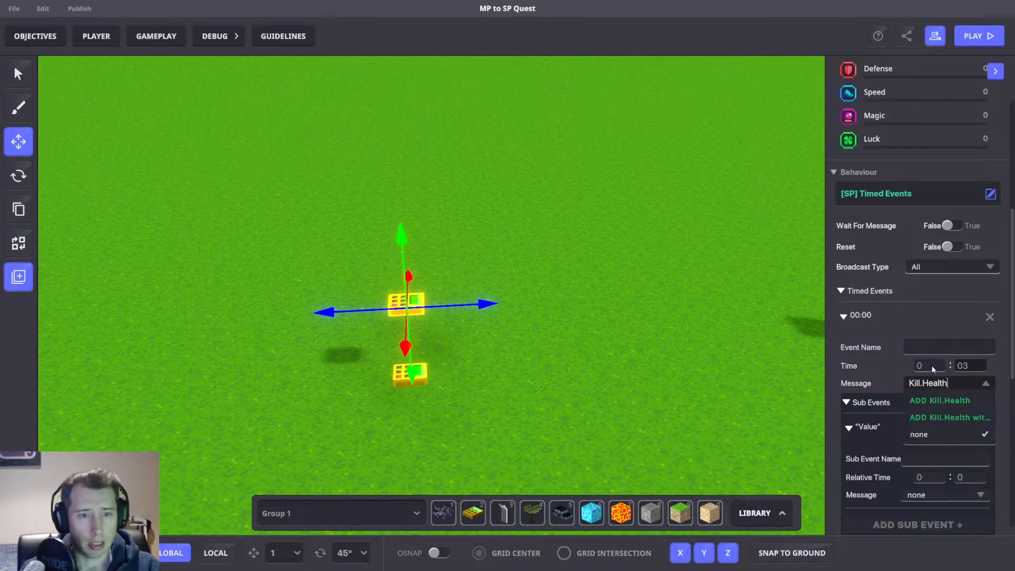
left_click(939, 400)
Set the timed events' broadcast type to Self.
left_click(935, 266)
scroll(934, 338, "down", 3)
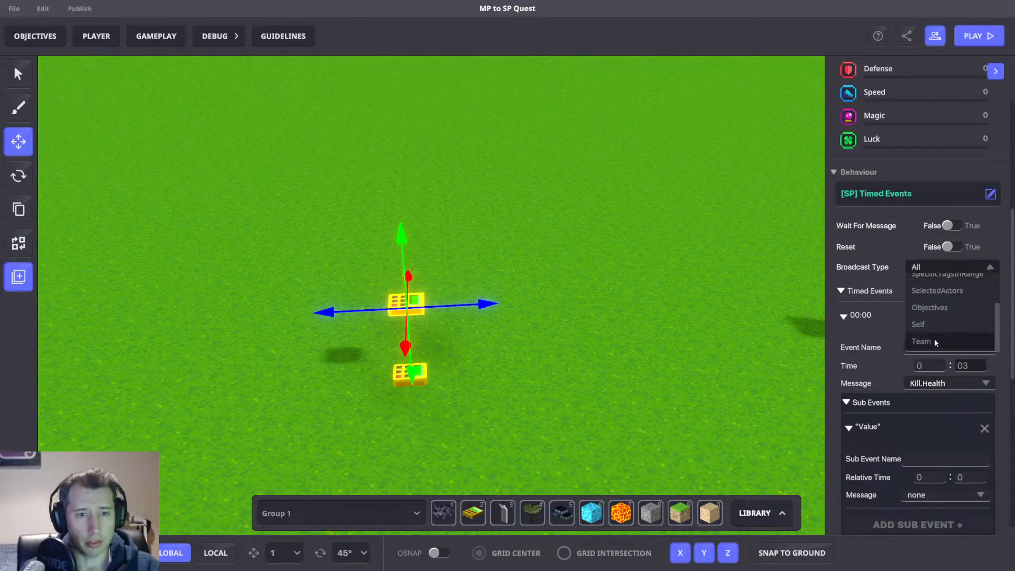
left_click(930, 324)
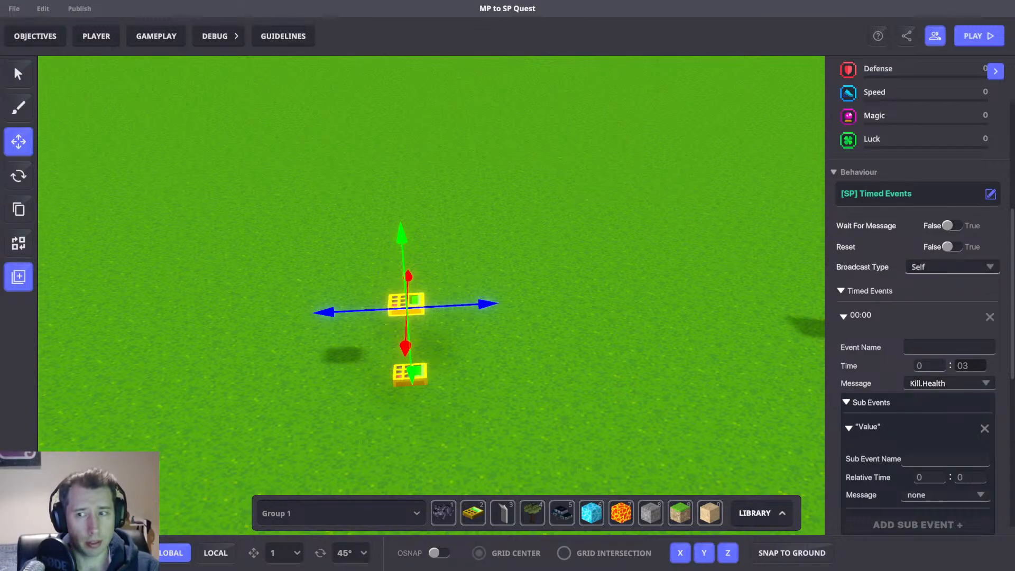
Add the [SP] Plant component to the numpad by searching for Plant.
scroll(915, 357, "down", 5)
left_click(922, 355)
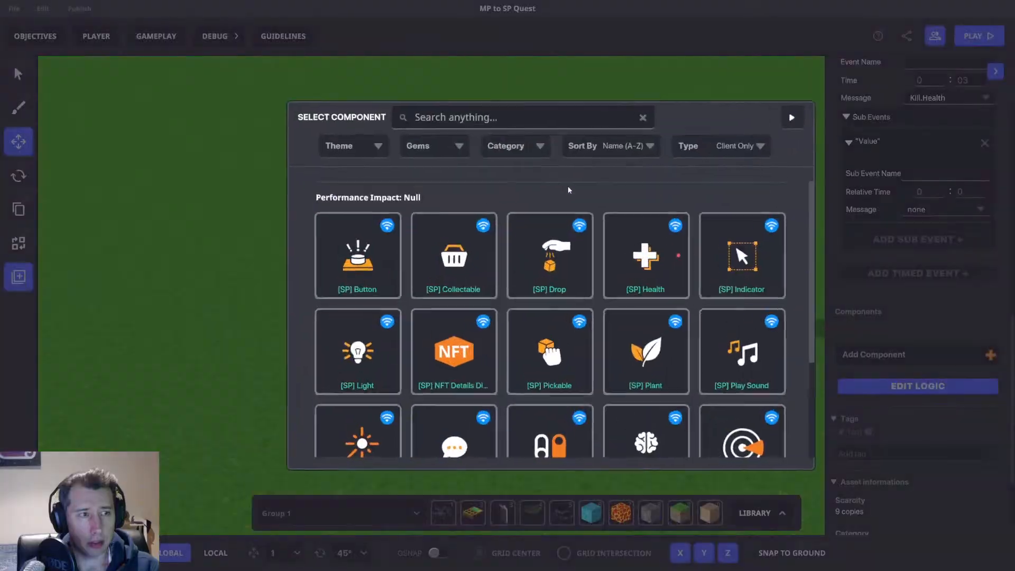
type("Plant")
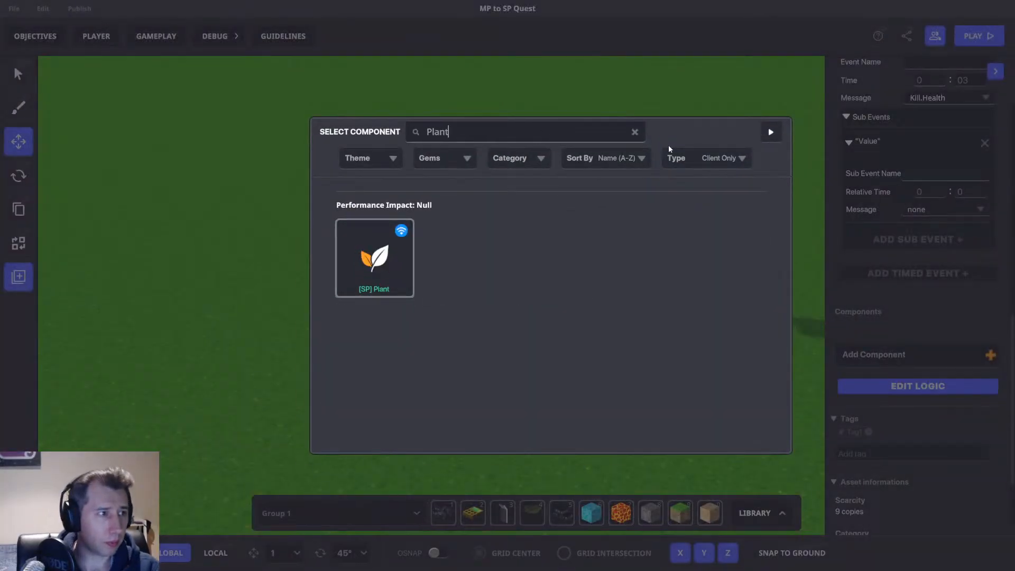
left_click(401, 259)
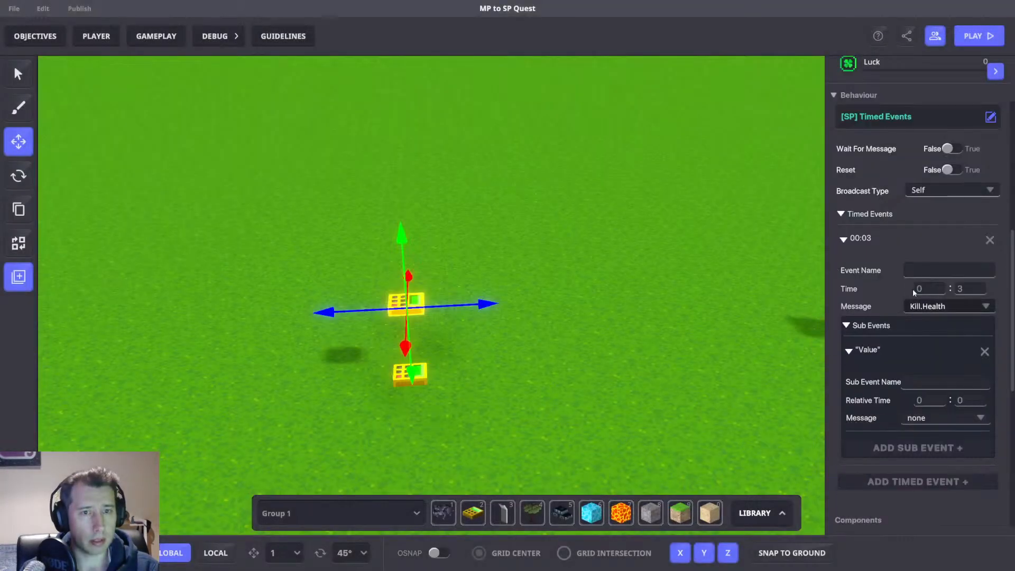
Set the Plant component's message to destroy to Kill.Health.
scroll(953, 306, "down", 2)
left_click(931, 481)
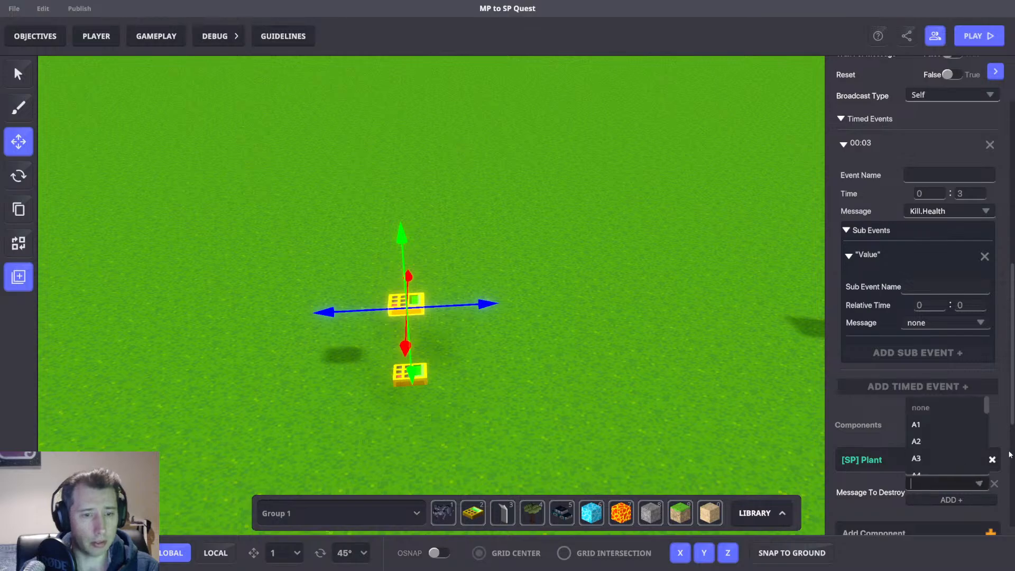
type("Kill.Heal")
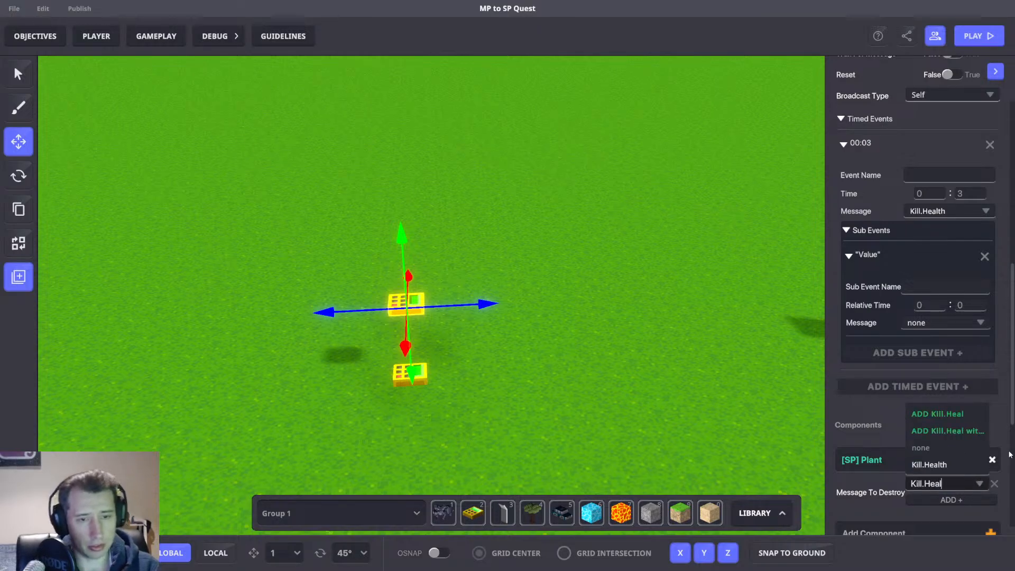
left_click(926, 466)
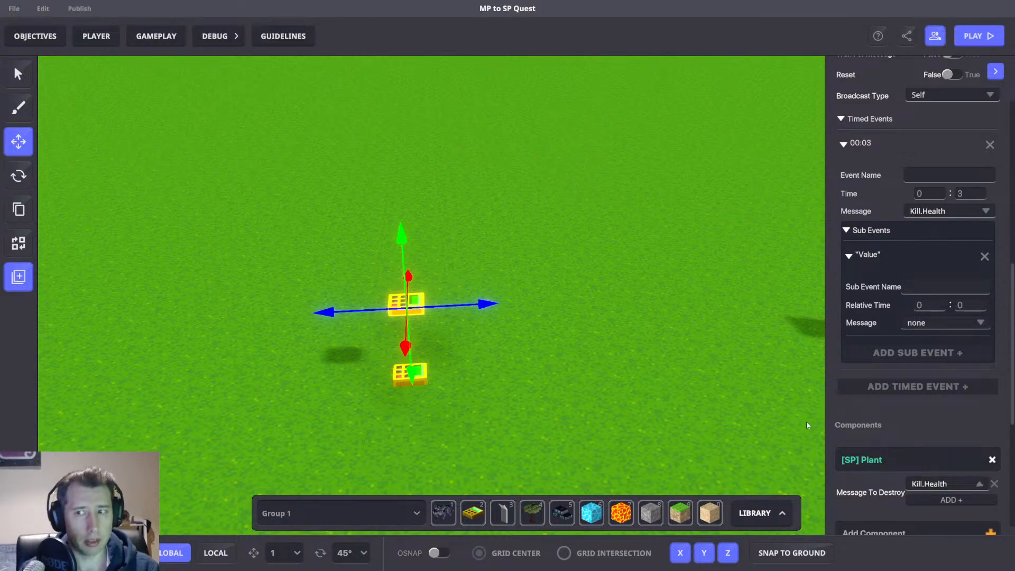
Rename the numpad to Tag.
scroll(829, 451, "down", 3)
scroll(849, 418, "up", 10)
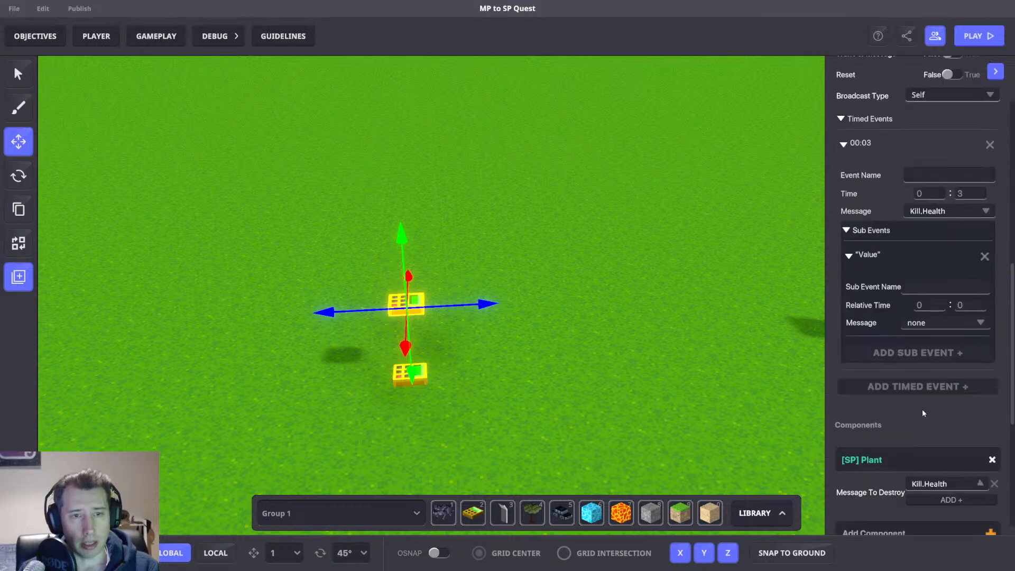
triple_click(914, 134)
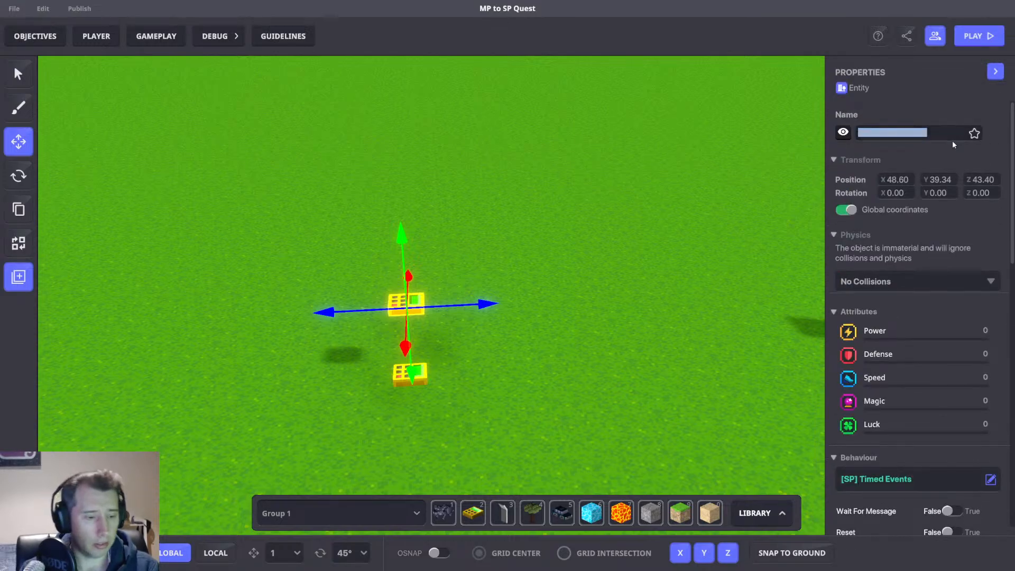
type("TE1")
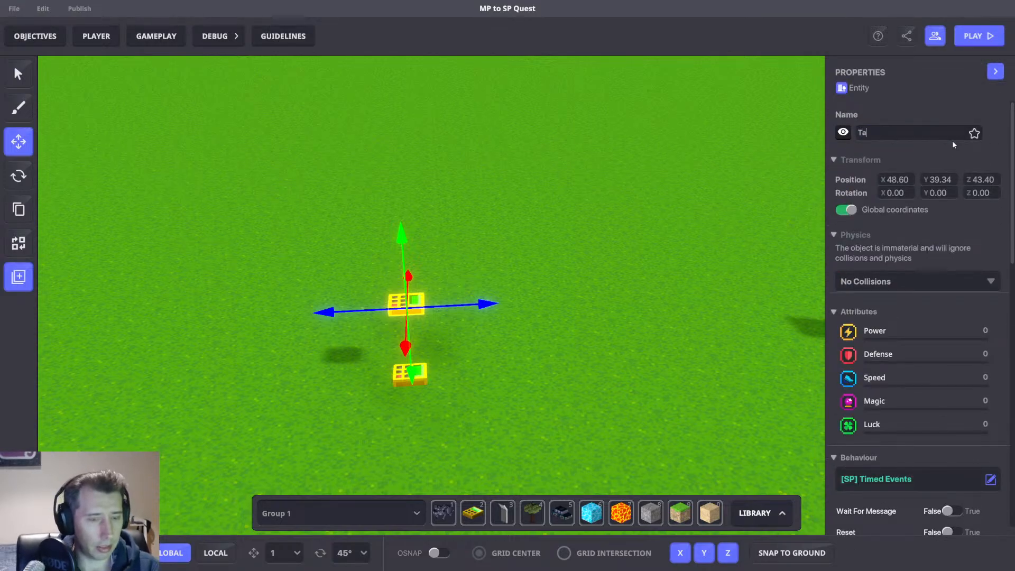
key("Return")
Save the numpad as a preset named Tag.
left_click(18, 276)
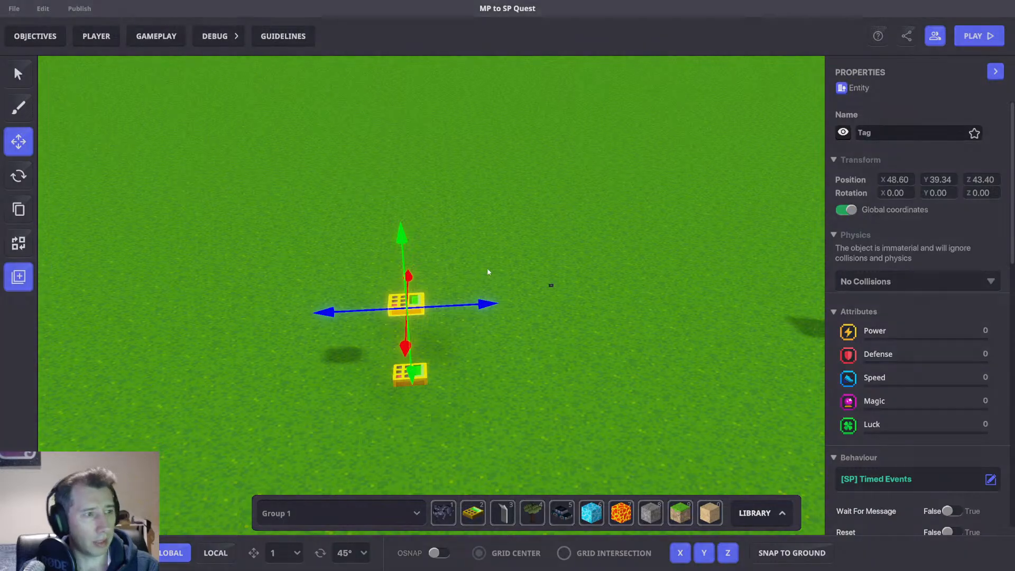
left_click(474, 240)
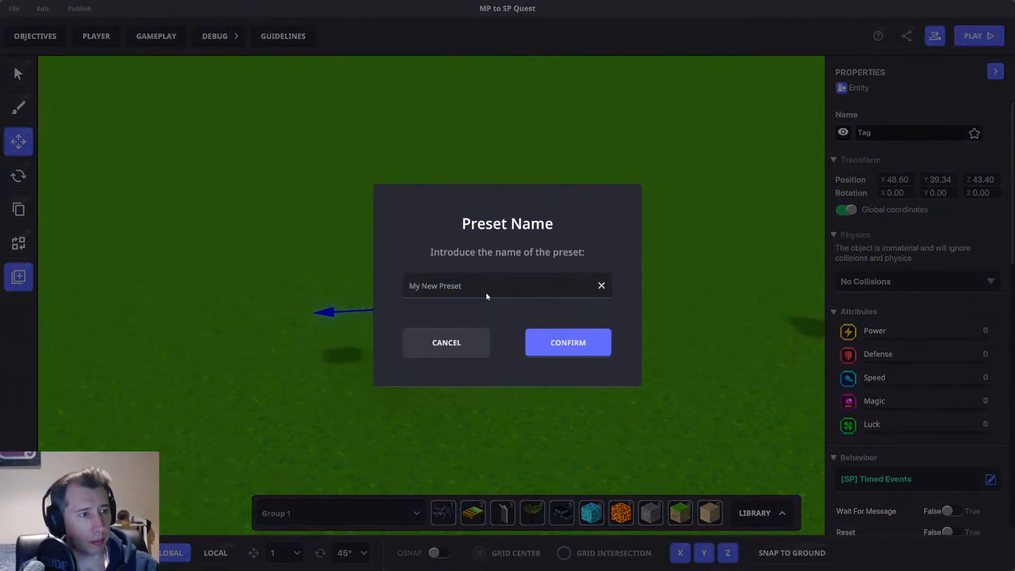
type("Tag")
left_click(569, 343)
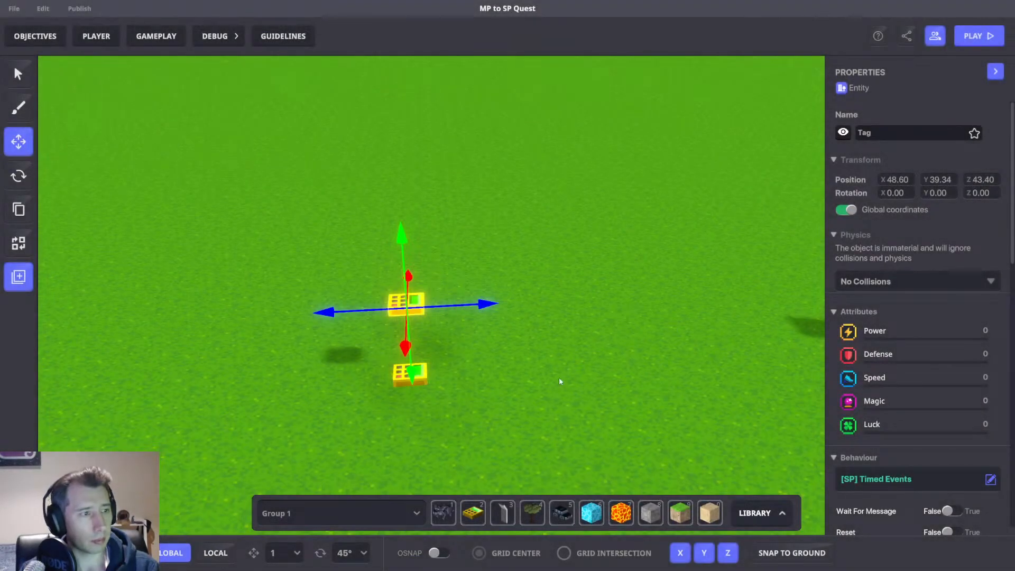
Select the asset spawner below and change its spawn preset to Tag.
scroll(947, 370, "down", 10)
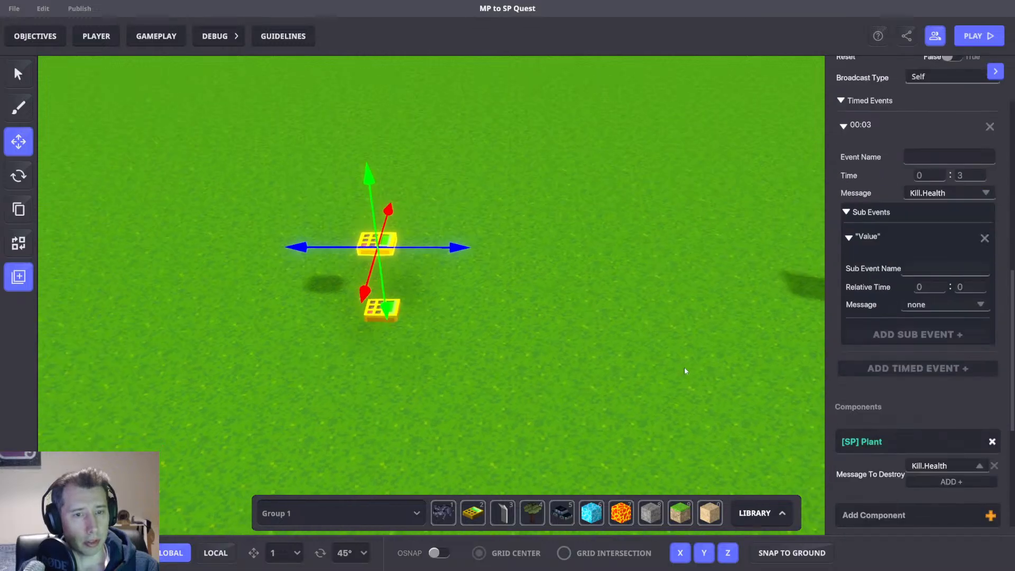
left_click(434, 334)
left_click(383, 307)
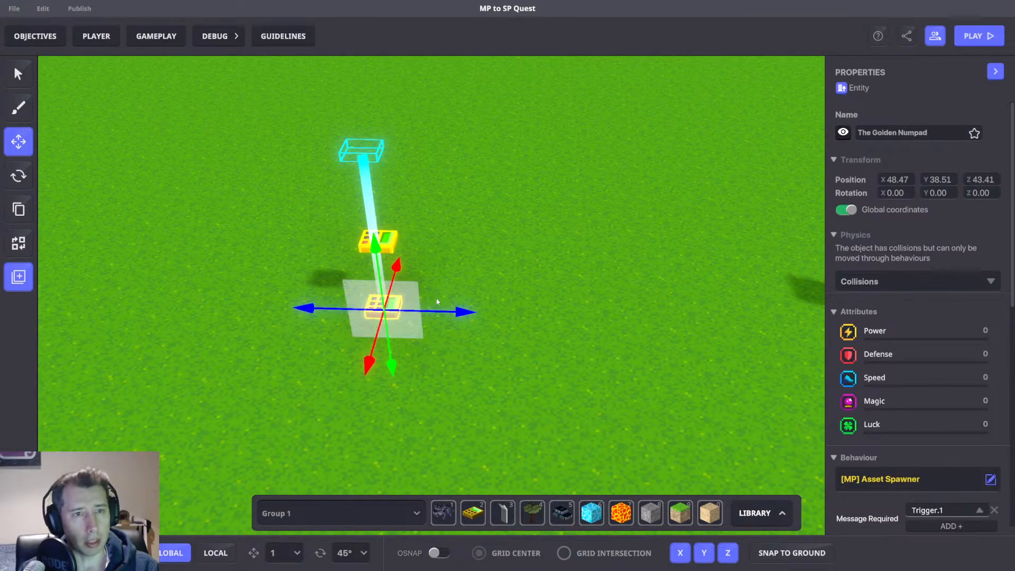
scroll(894, 310, "down", 5)
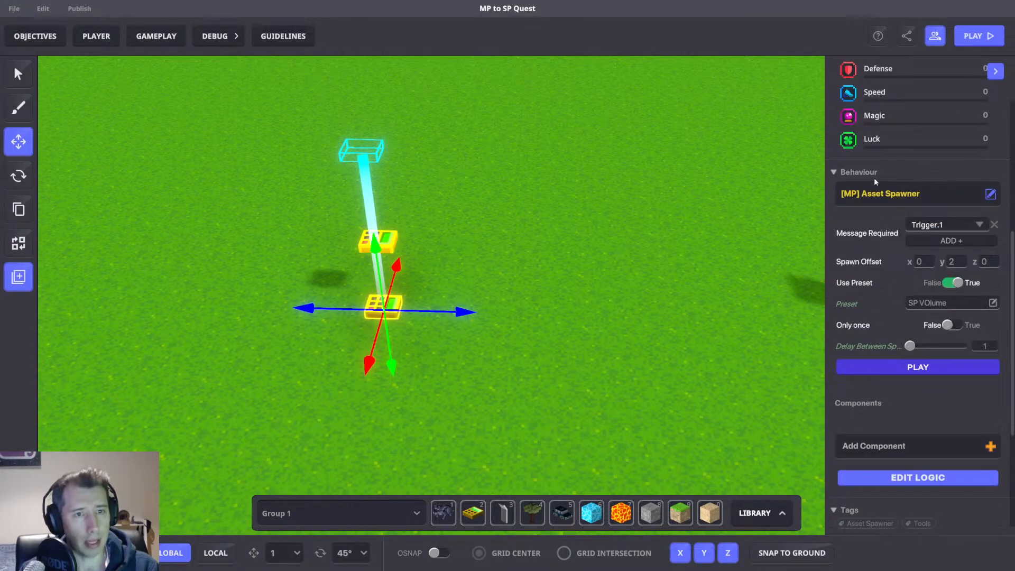
left_click(928, 301)
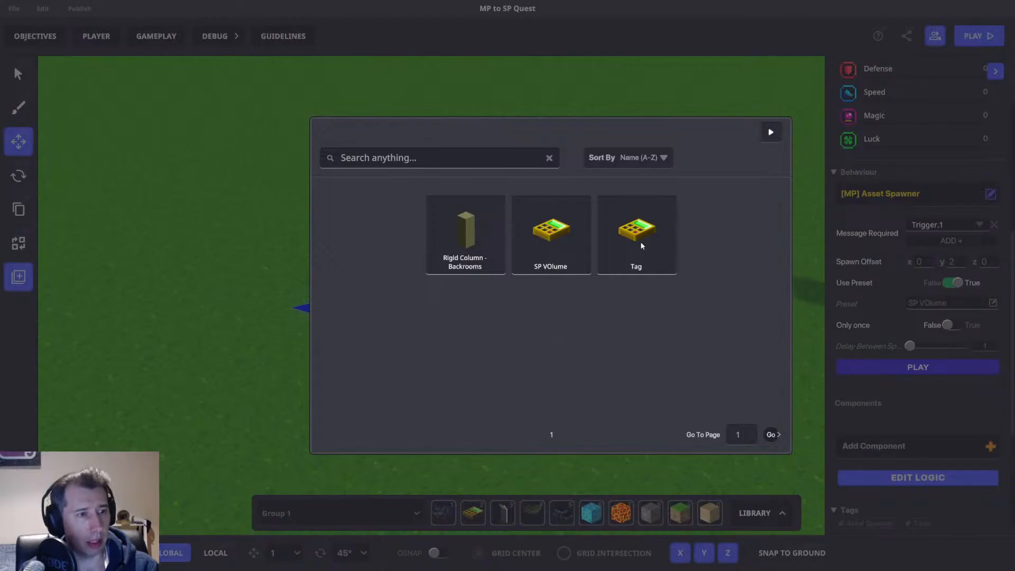
left_click(641, 241)
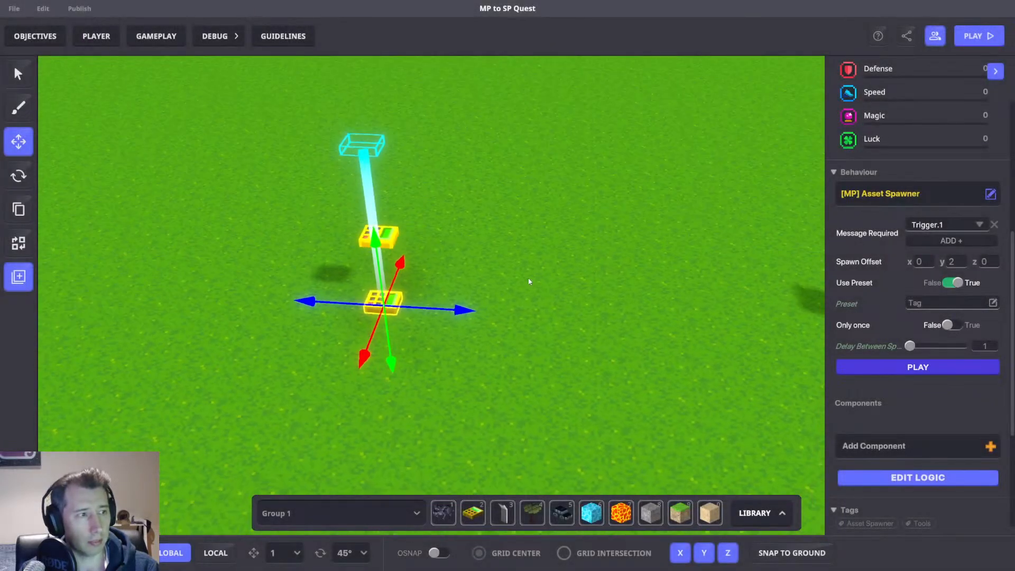
Reselect the Tag numpad and review its Timed Events settings.
left_click(431, 229)
left_click(392, 218)
right_click_drag(557, 265, 687, 269)
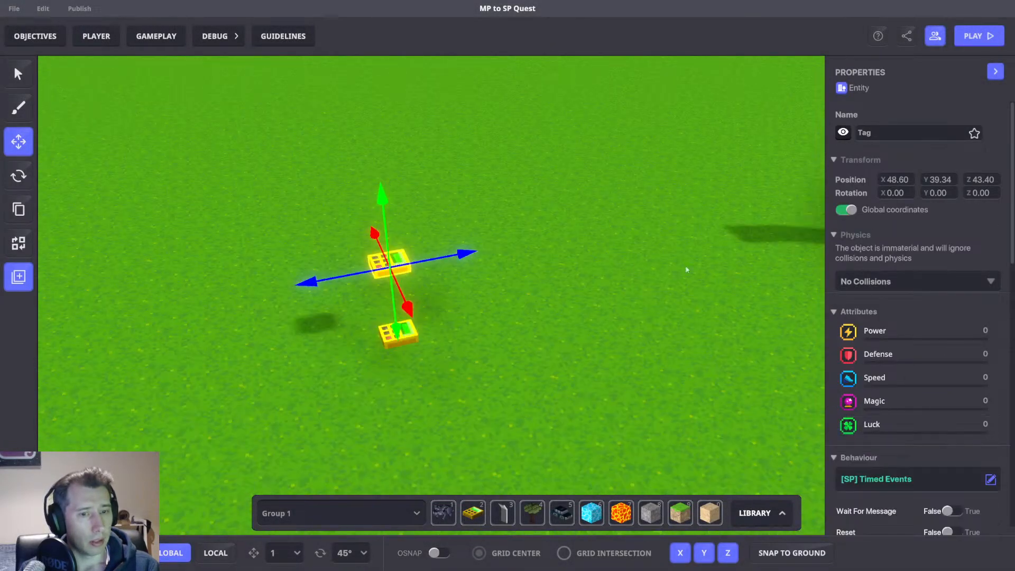
scroll(954, 357, "down", 5)
scroll(954, 357, "down", 2)
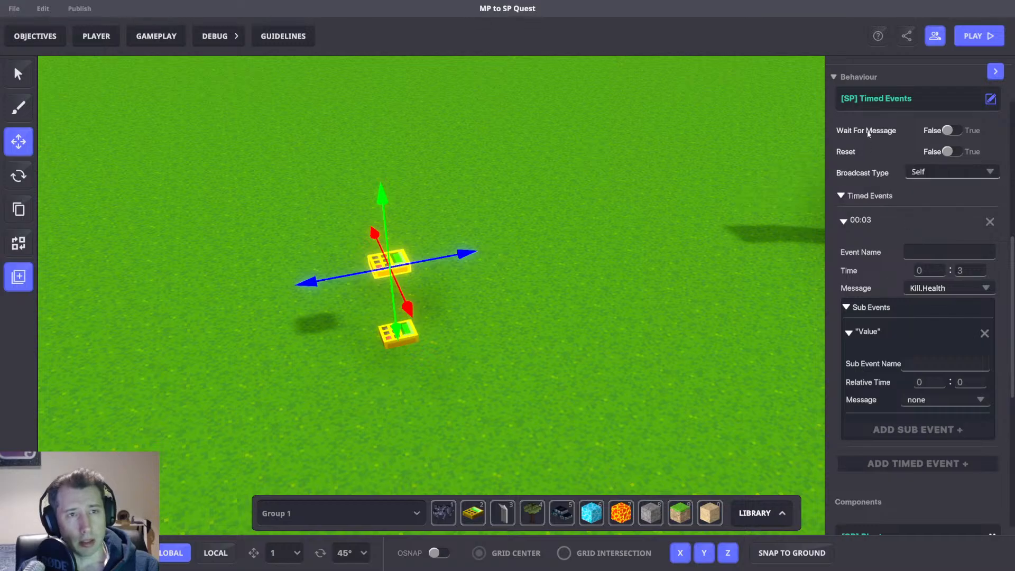
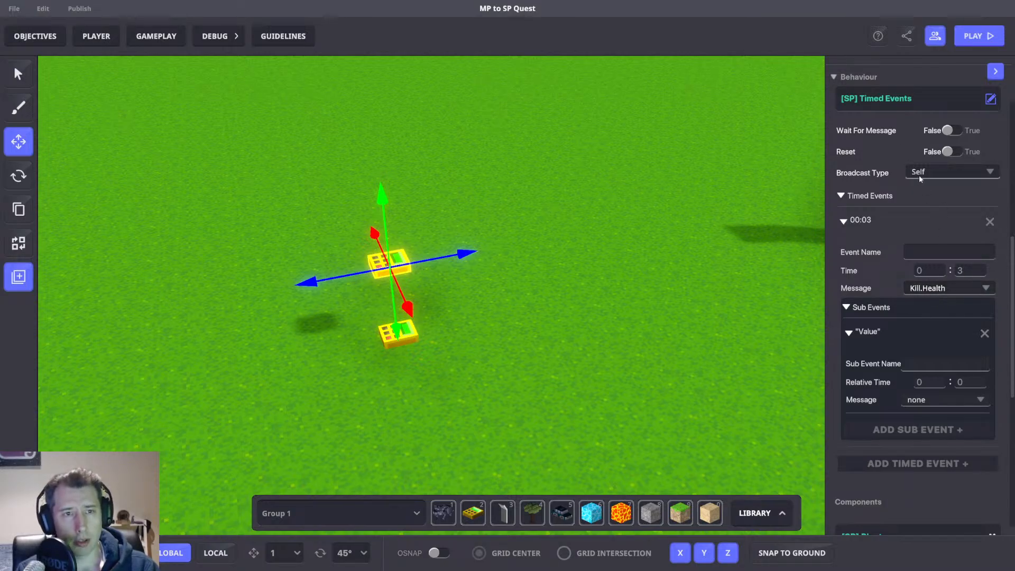
Remove the Plant component and the Tag1 tag from the selected numpad.
scroll(939, 306, "down", 5)
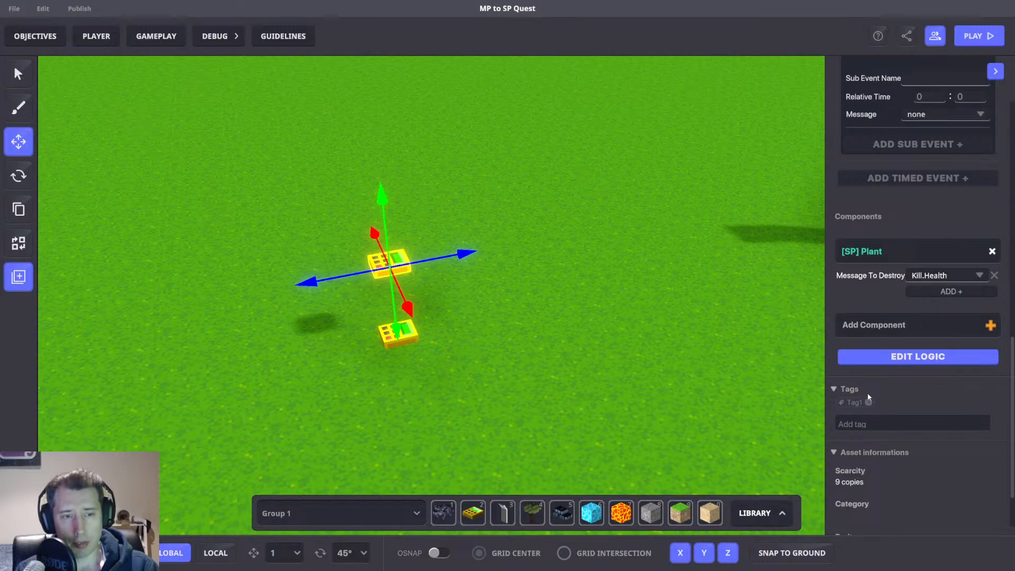
right_click_drag(514, 337, 464, 303)
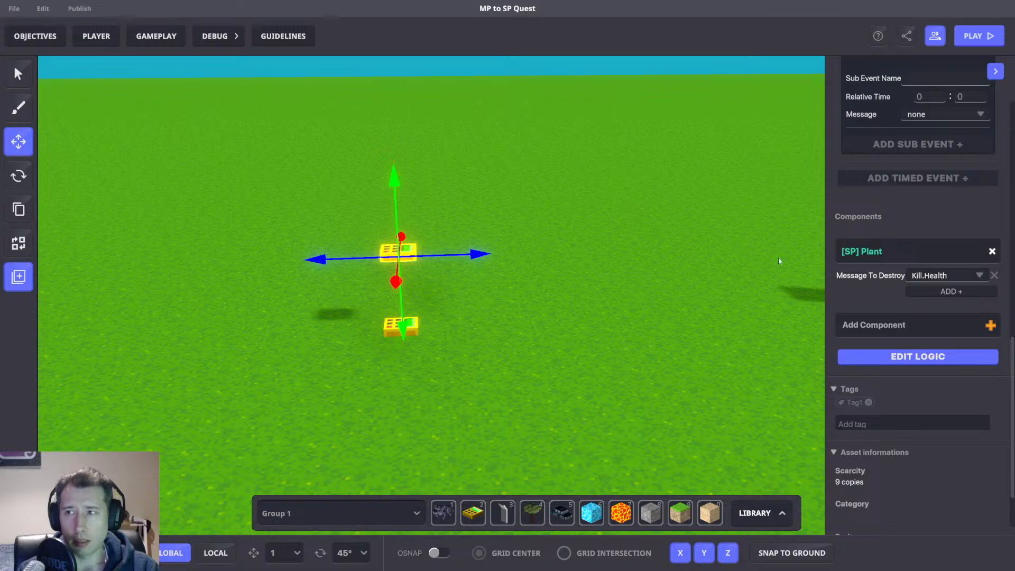
right_click_drag(539, 255, 581, 369)
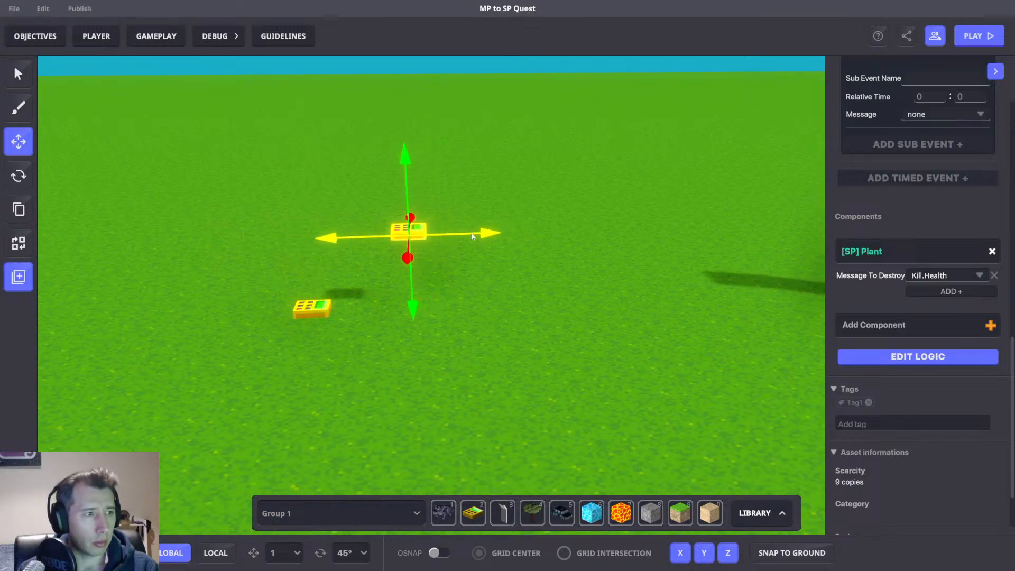
right_click_drag(776, 531, 412, 384)
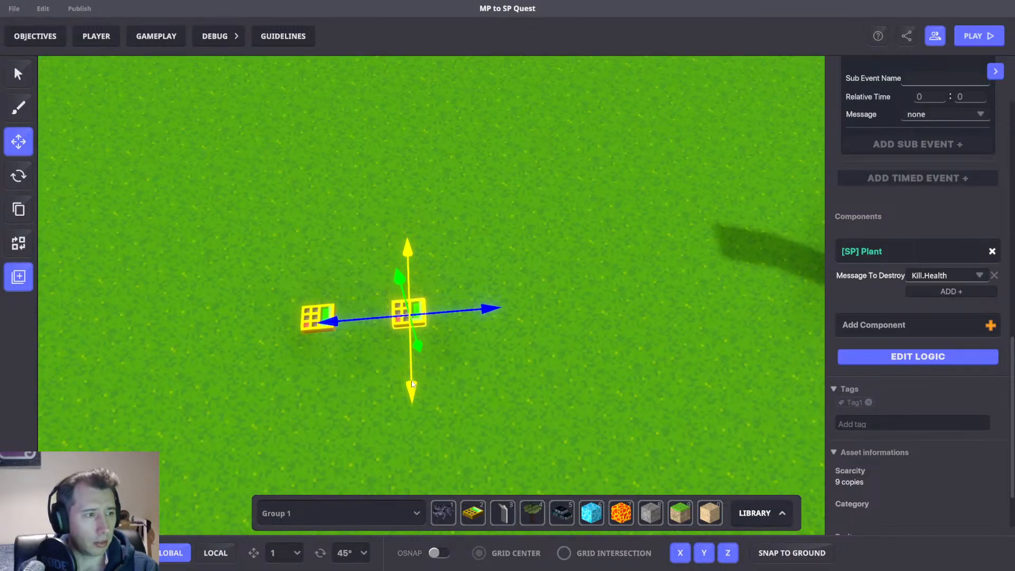
left_click(992, 251)
scroll(886, 365, "down", 3)
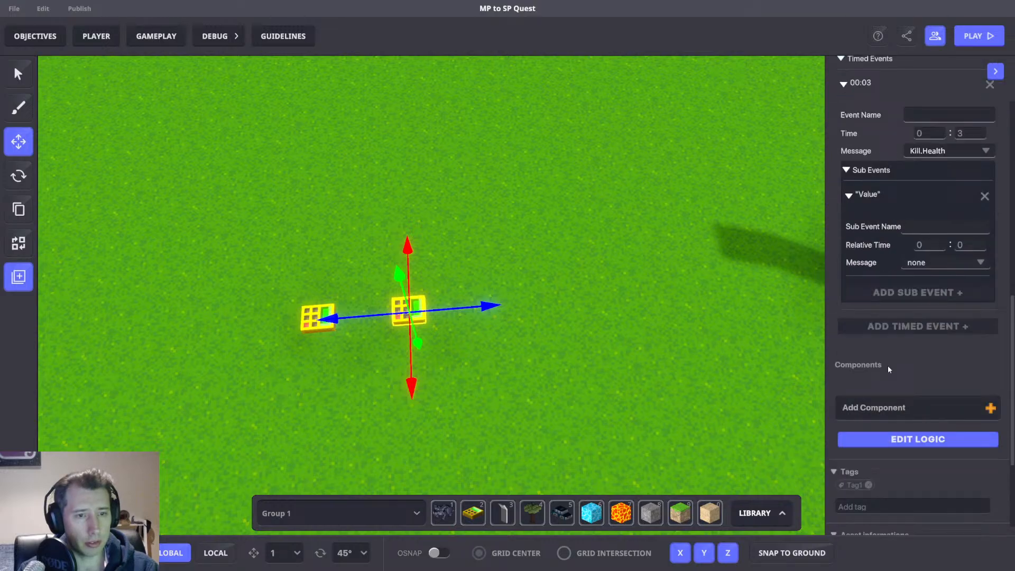
left_click(868, 487)
Set the numpad's behaviour to None, removing the Timed Events behaviour.
scroll(911, 308, "up", 3)
left_click(889, 154)
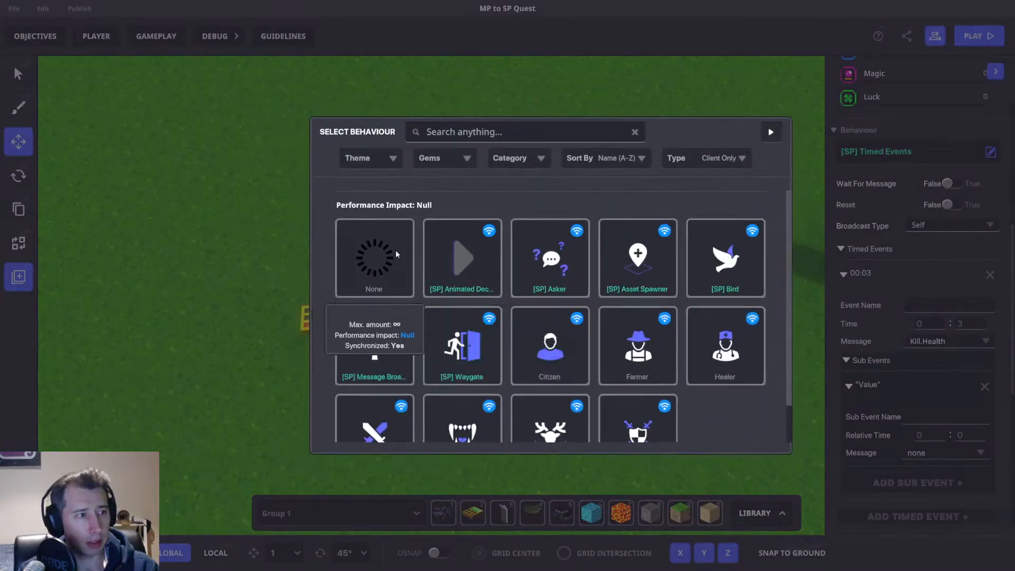
left_click(397, 255)
Add an [SP] Trigger Volume component to the numpad by searching for Vol.
left_click(922, 249)
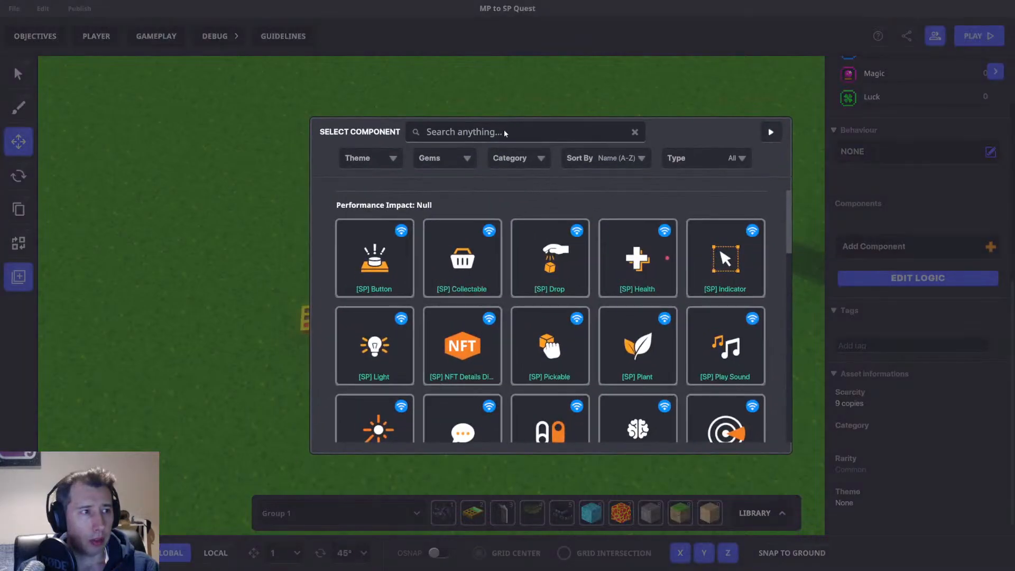
left_click(504, 133)
type("Vol")
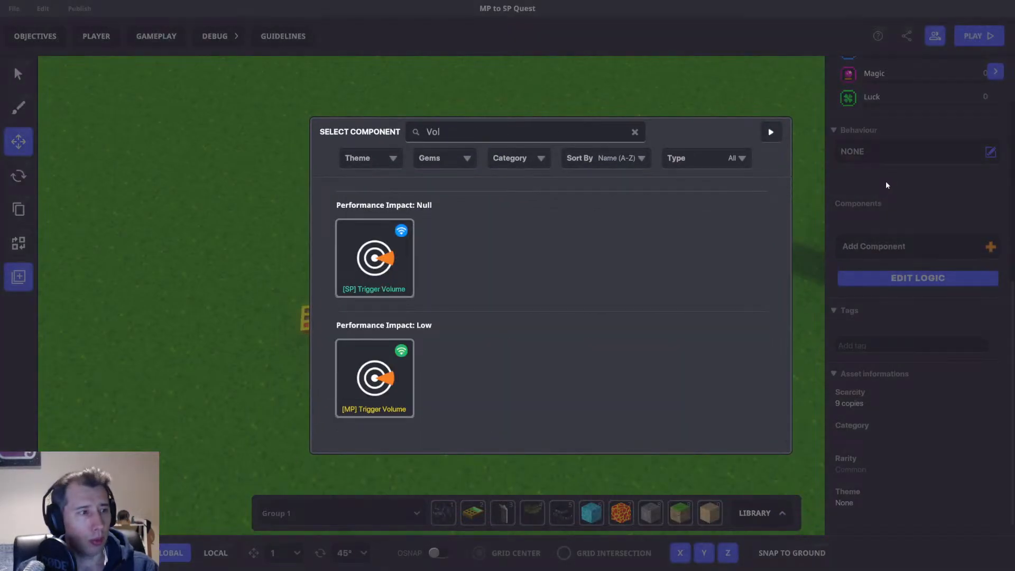
left_click(377, 280)
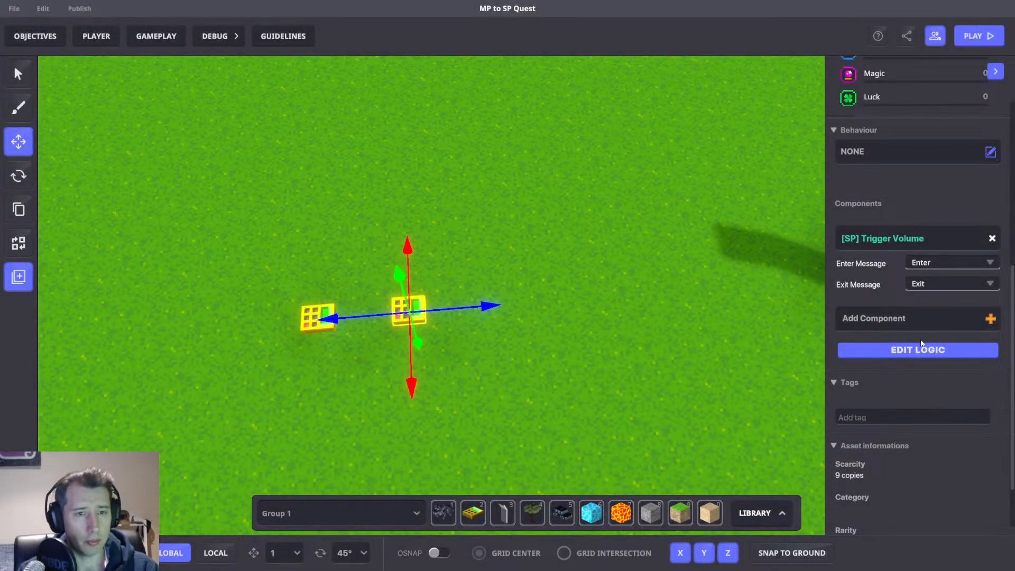
Set the trigger volume's Detection Type to TeamInRange and its Detection Shape to Box.
scroll(899, 317, "down", 3)
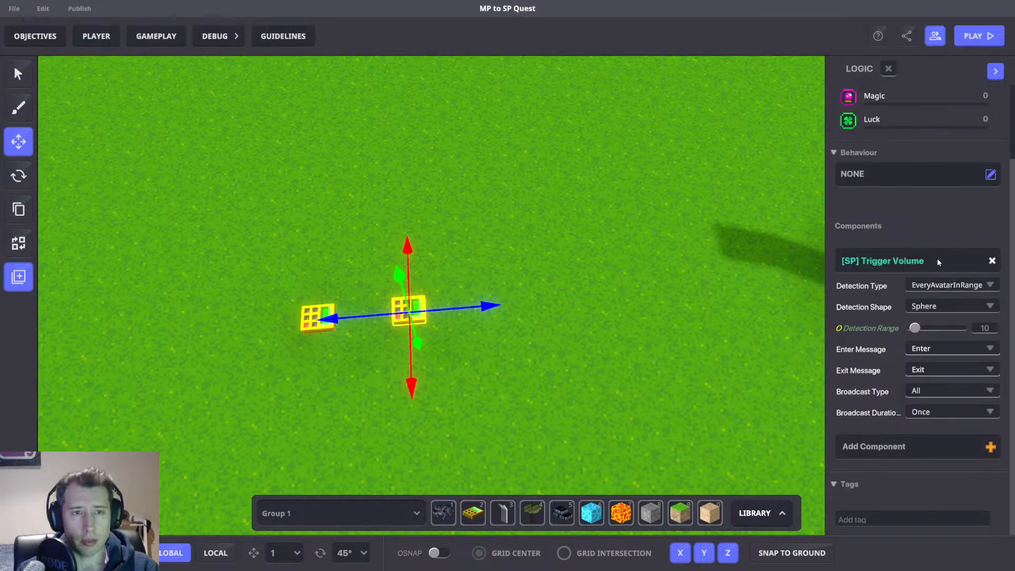
left_click(945, 286)
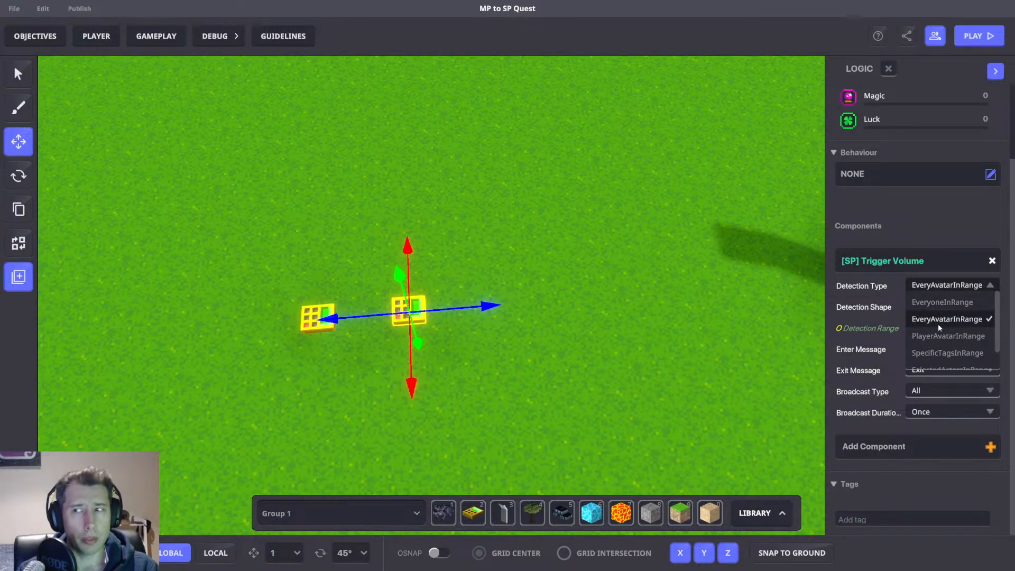
scroll(962, 340, "down", 2)
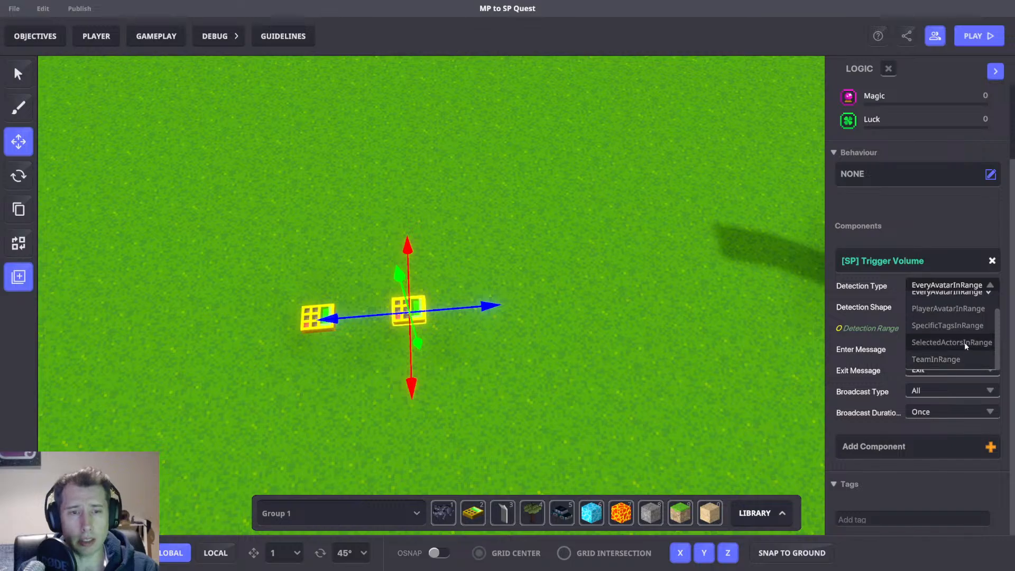
left_click(954, 359)
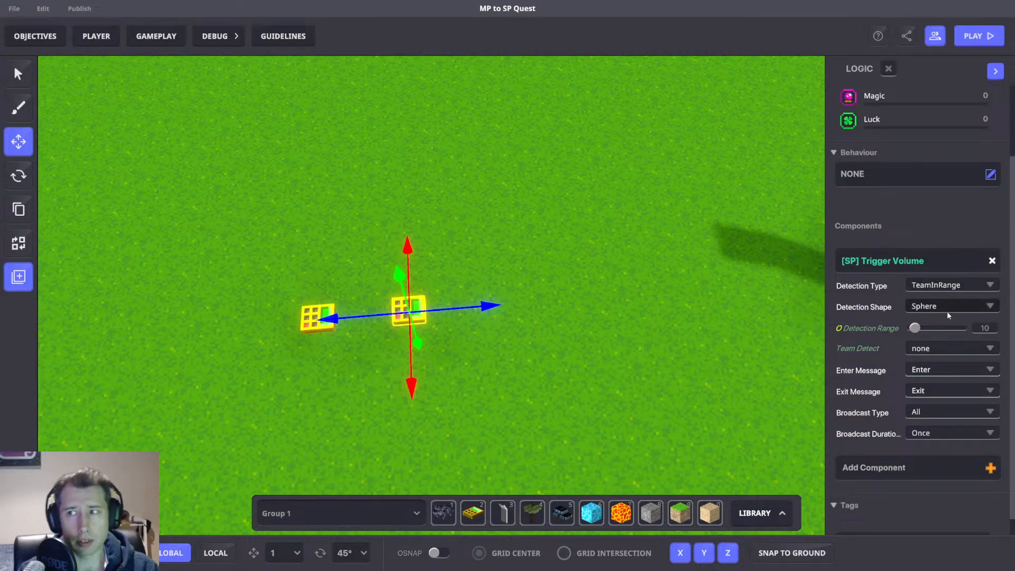
left_click(947, 311)
left_click(927, 337)
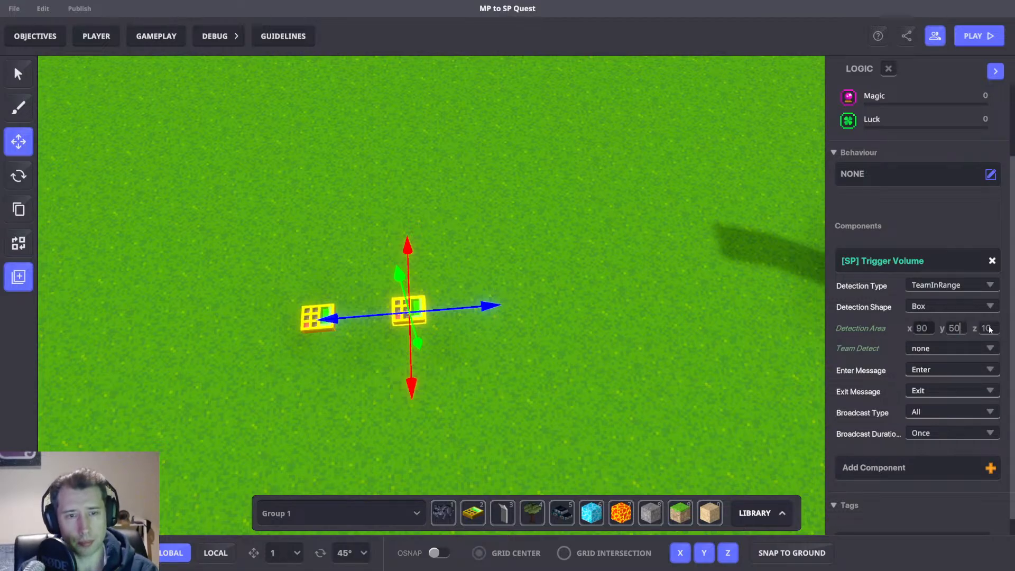
Set the trigger volume's Detection Area Y size to 100.
scroll(668, 302, "down", 10)
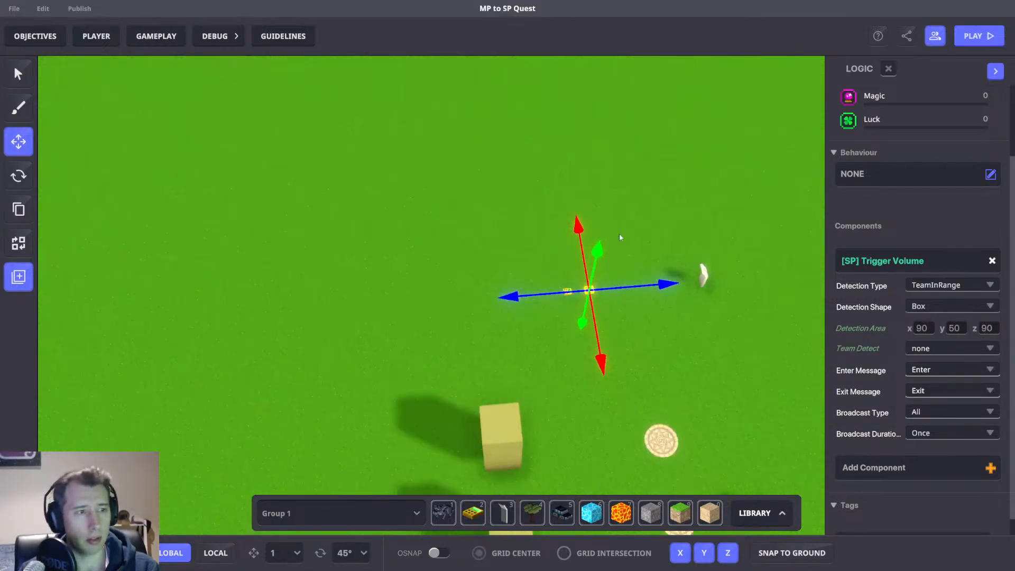
scroll(643, 312, "down", 5)
right_click_drag(370, 370, 537, 293)
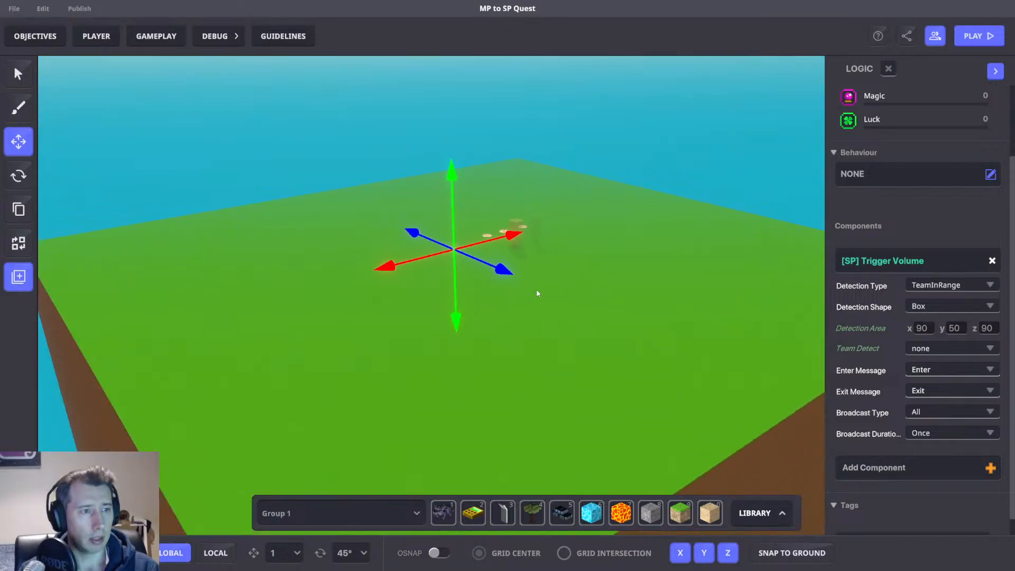
scroll(543, 300, "down", 3)
middle_click_drag(542, 301, 521, 365)
scroll(560, 319, "down", 2)
right_click_drag(562, 319, 598, 291)
scroll(599, 294, "up", 8)
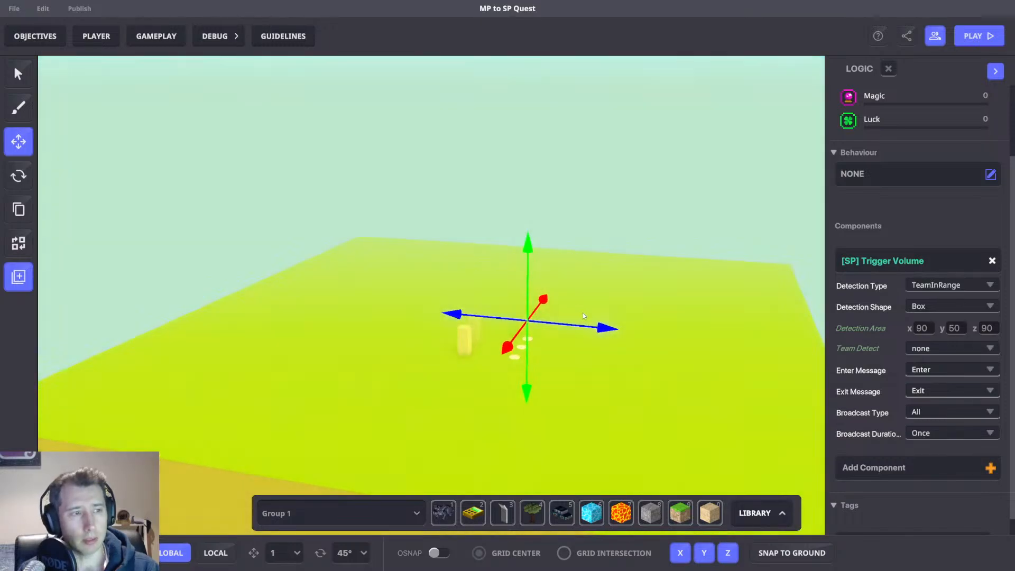
scroll(576, 296, "up", 8)
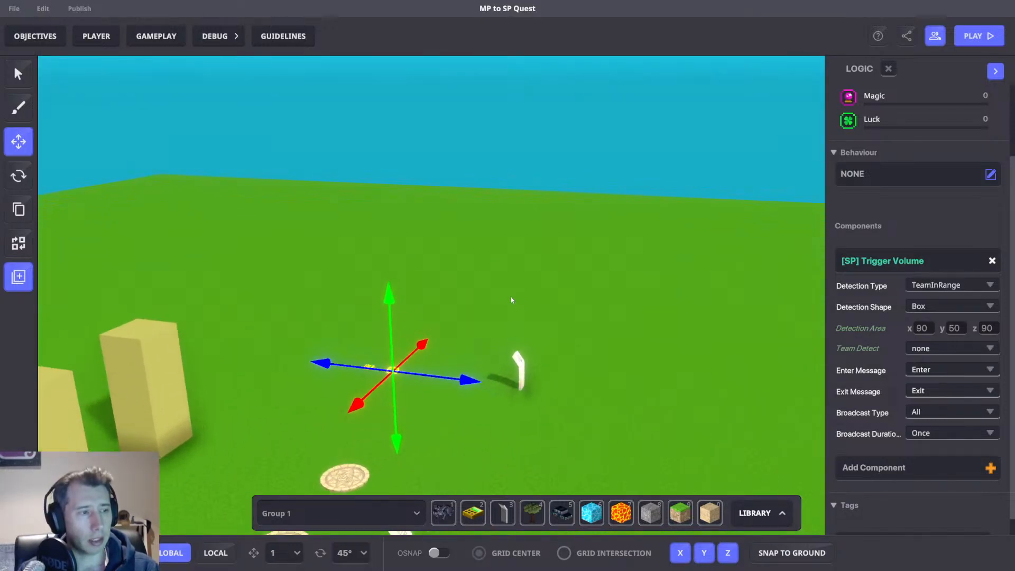
right_click_drag(510, 298, 352, 399)
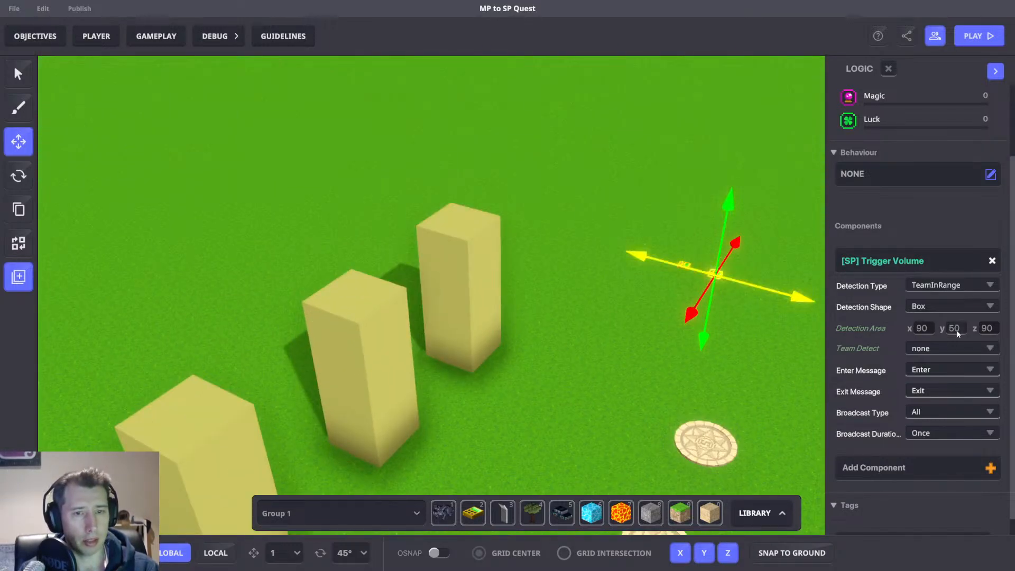
type("100")
middle_click_drag(737, 343, 613, 341)
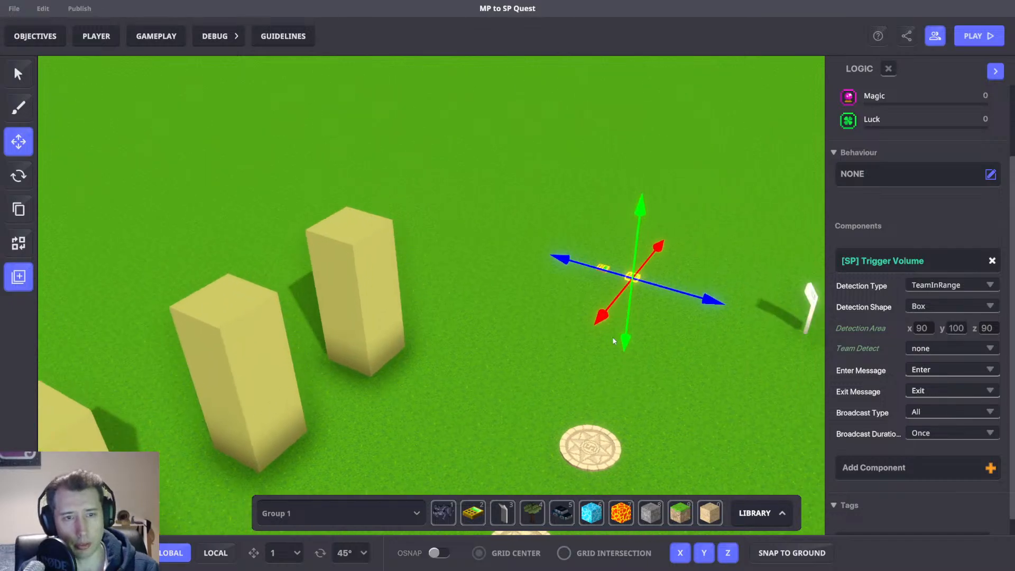
right_click_drag(586, 399, 724, 301)
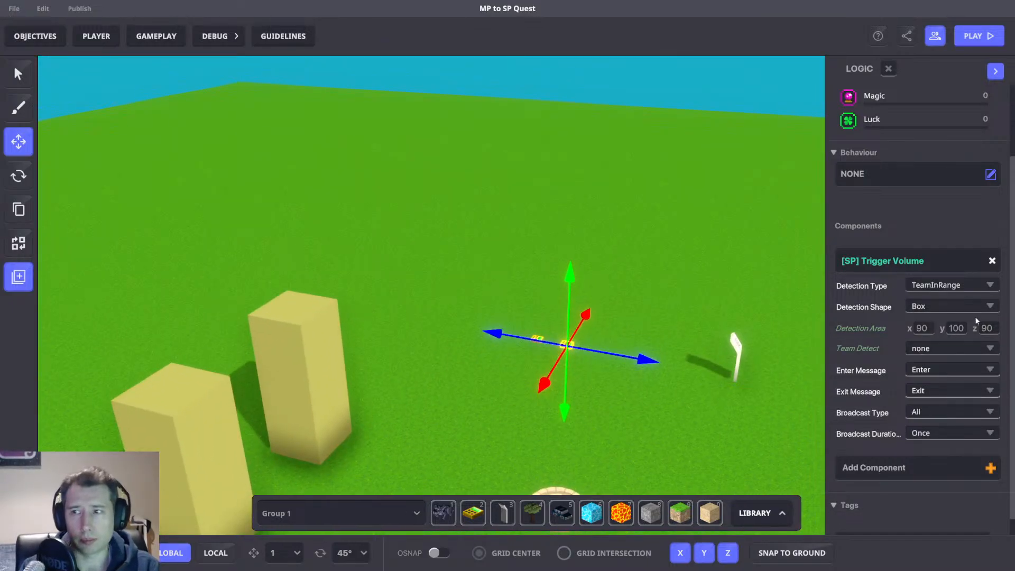
Set the trigger volume's Team Detect to 1.
left_click(923, 347)
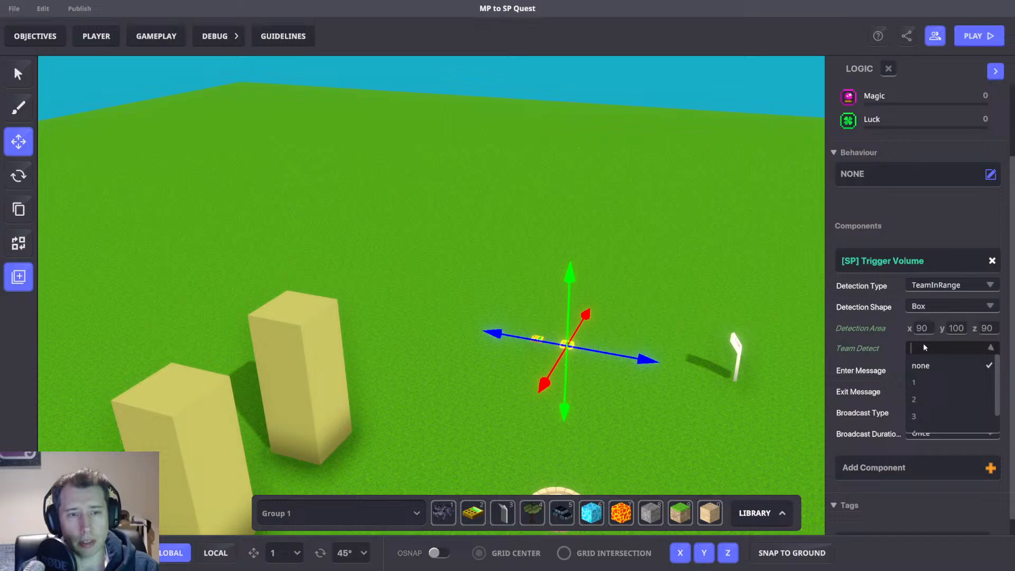
left_click(916, 382)
middle_click_drag(674, 336, 700, 322)
scroll(699, 323, "up", 1)
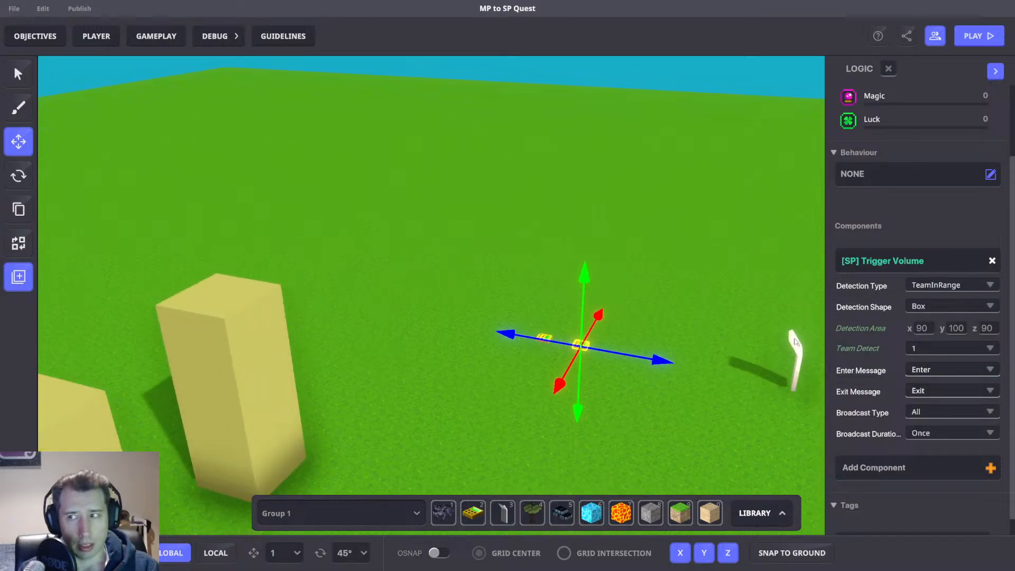
Check the quest's message to receive in Objectives, then set the trigger's Enter Message to QUEST.1.
left_click(929, 372)
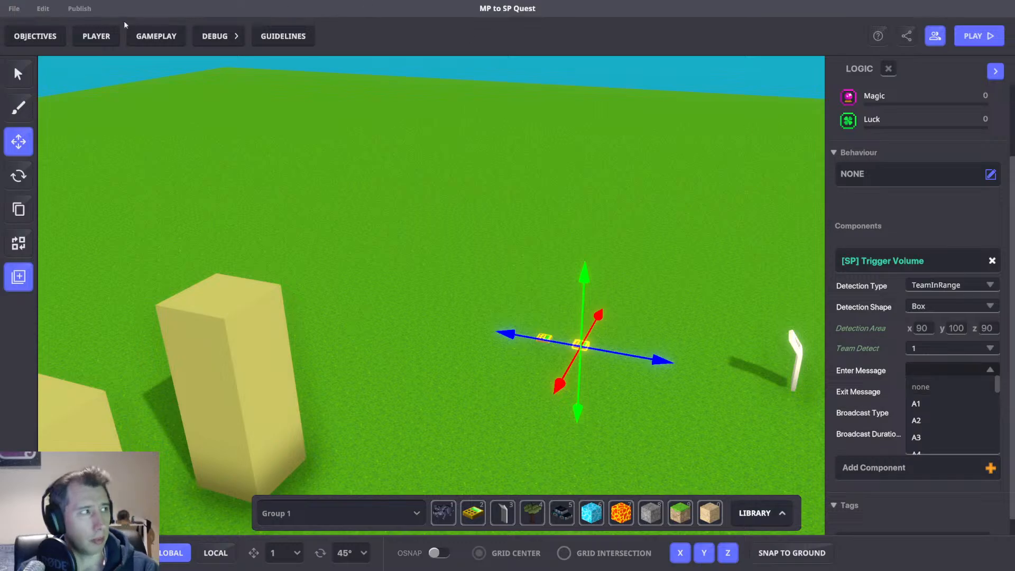
left_click(49, 31)
left_click(50, 35)
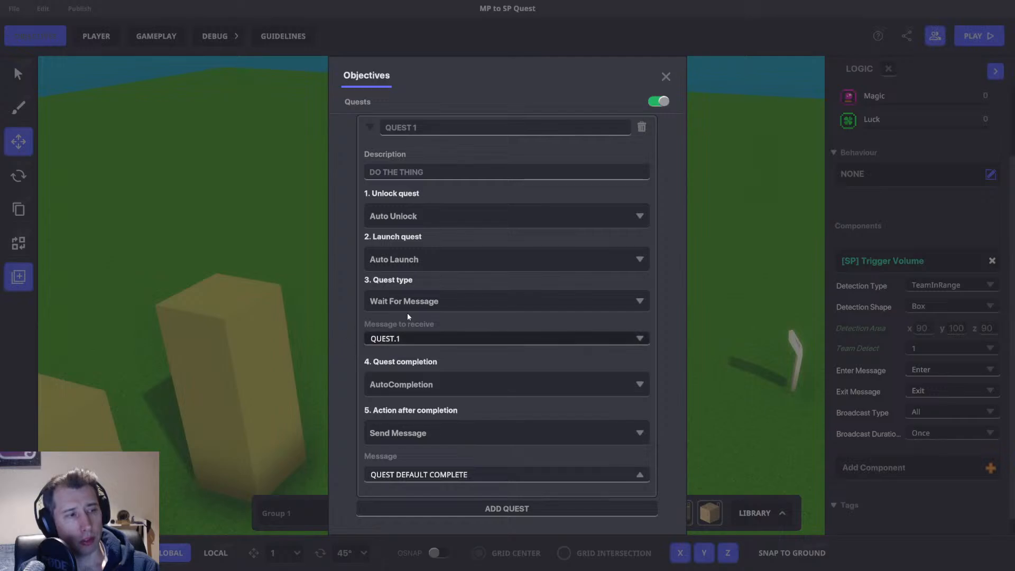
left_click(666, 78)
left_click(925, 366)
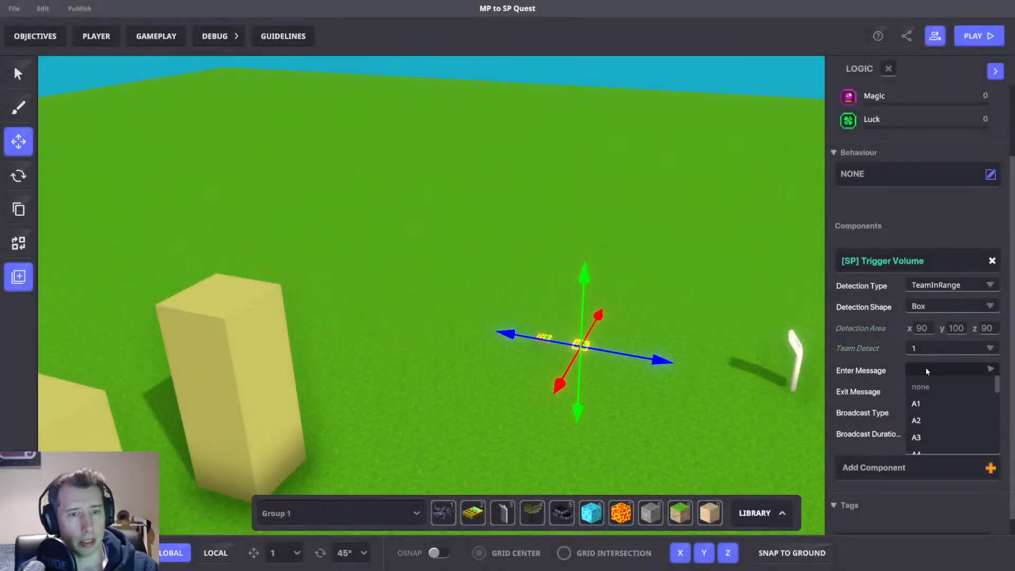
type("QUEST.1")
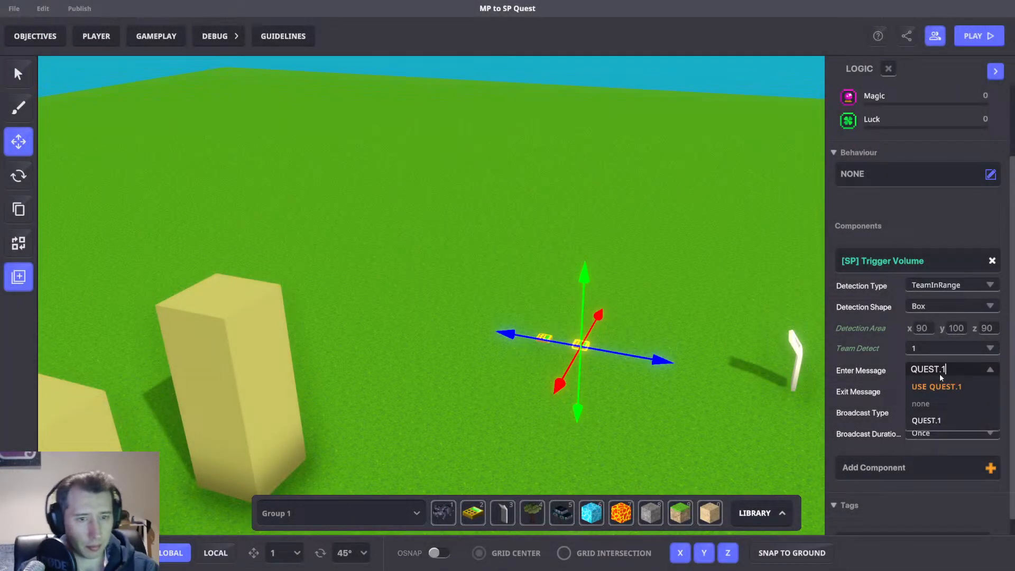
key("Return")
Add an [SP] Plant component to the trigger numpad.
scroll(661, 323, "up", 1)
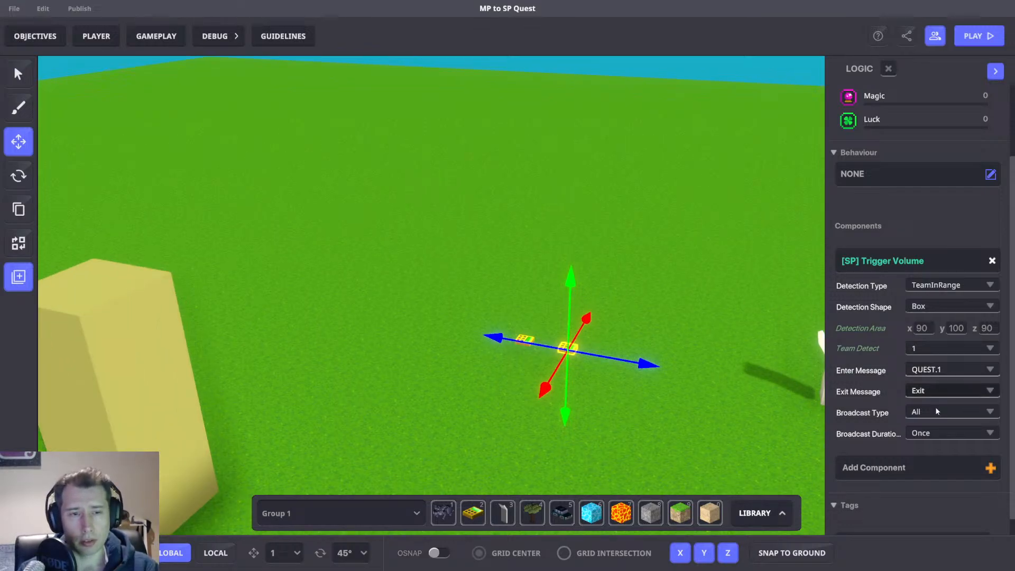
left_click(902, 464)
type("Plant")
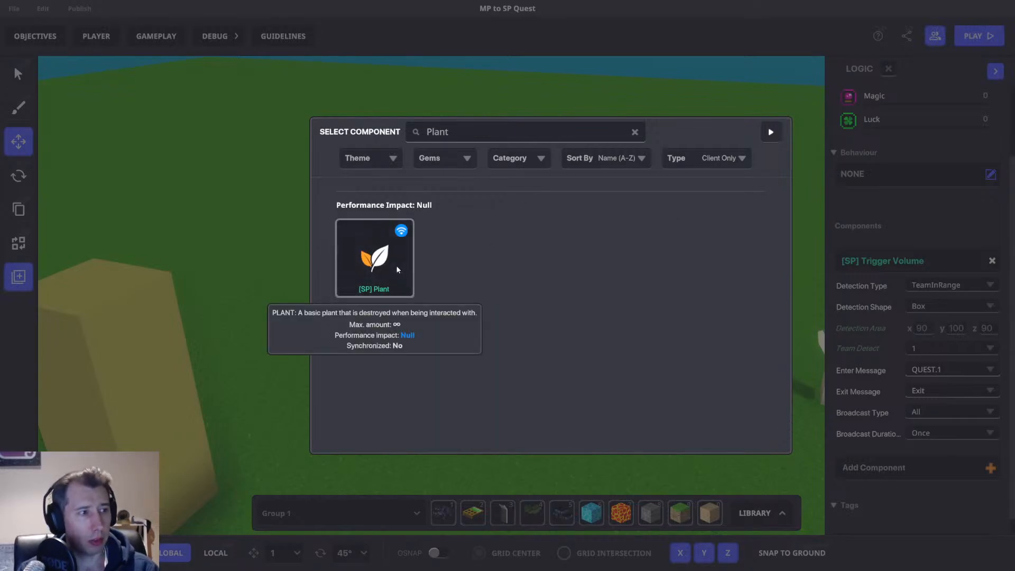
left_click(397, 270)
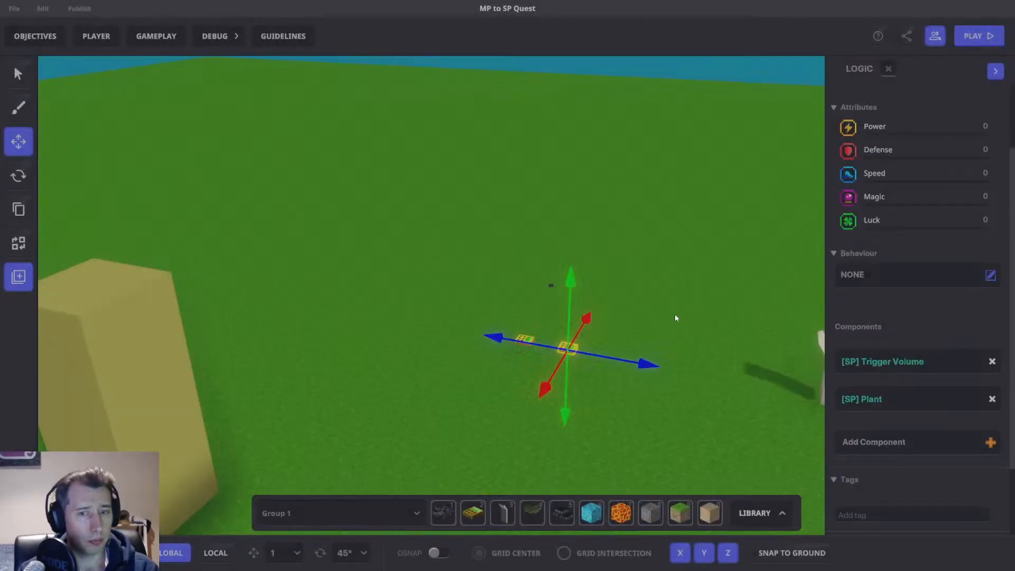
Set the Plant's Message To Destroy to a new Kill.Plant message and close the logic panel.
scroll(924, 458, "down", 2)
left_click(935, 396)
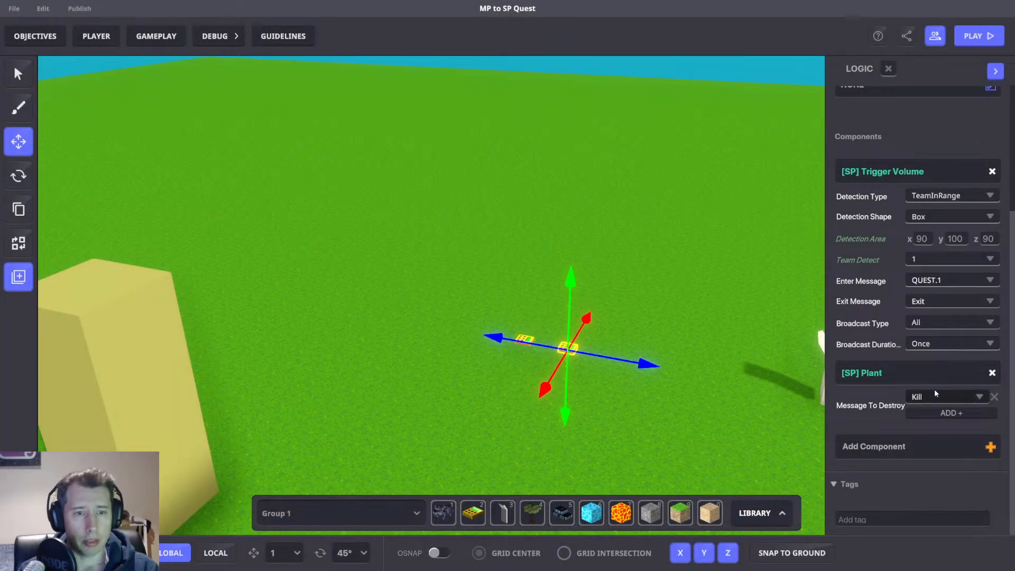
type("Kill.Plant")
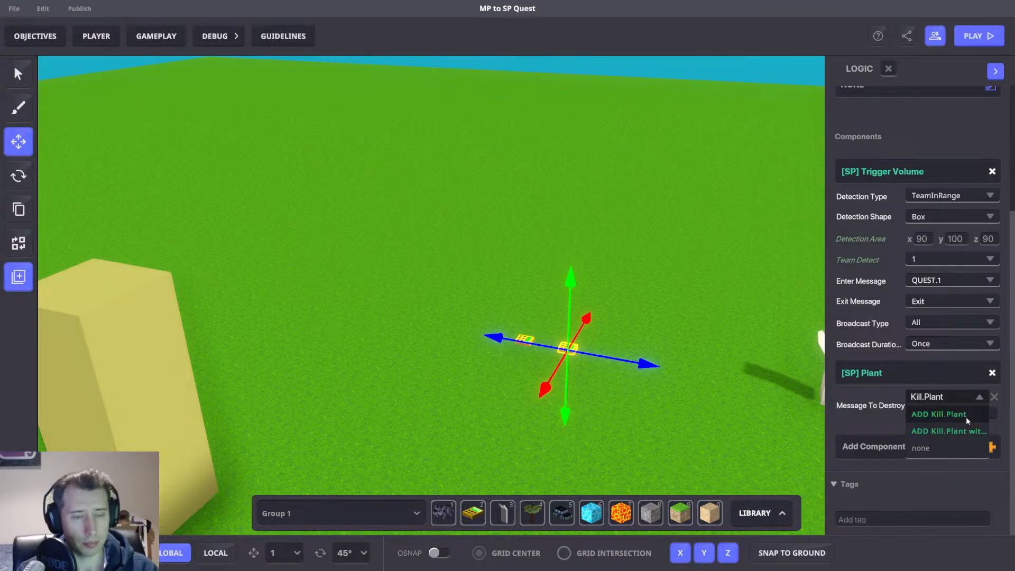
left_click(966, 417)
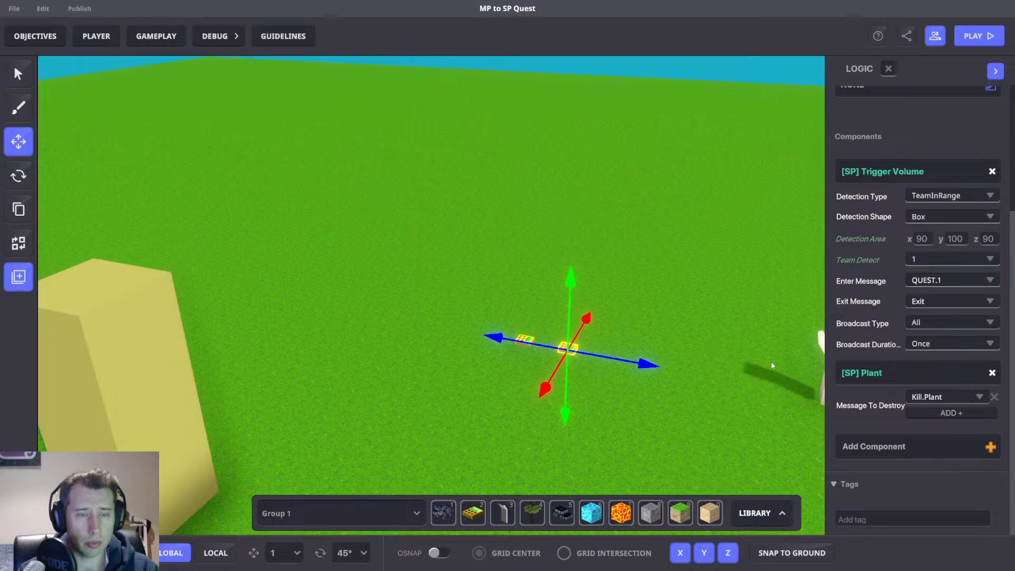
mouse_move(620, 365)
left_mouse_down()
mouse_move(612, 362)
mouse_move(631, 366)
left_mouse_up()
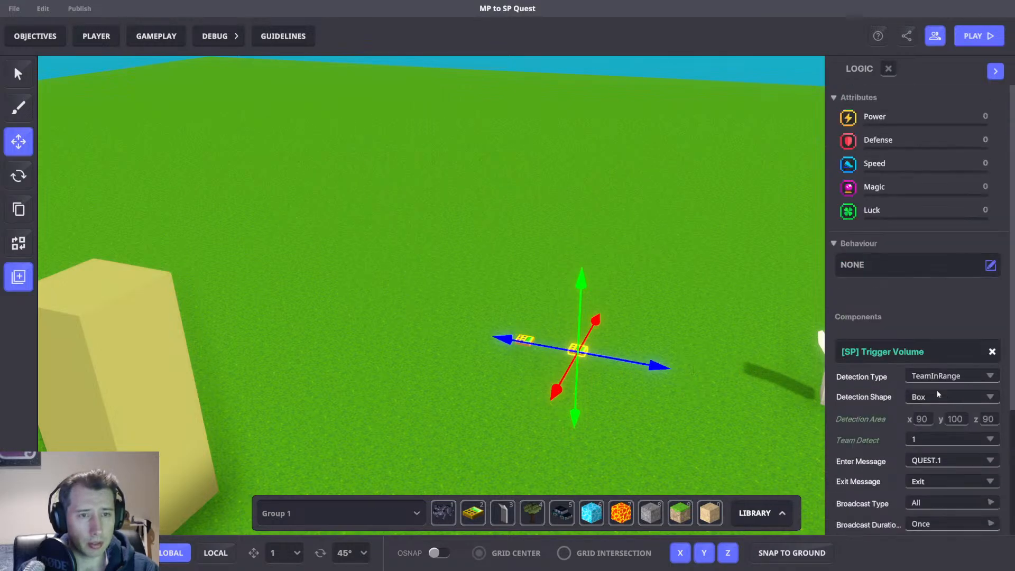
left_click(888, 70)
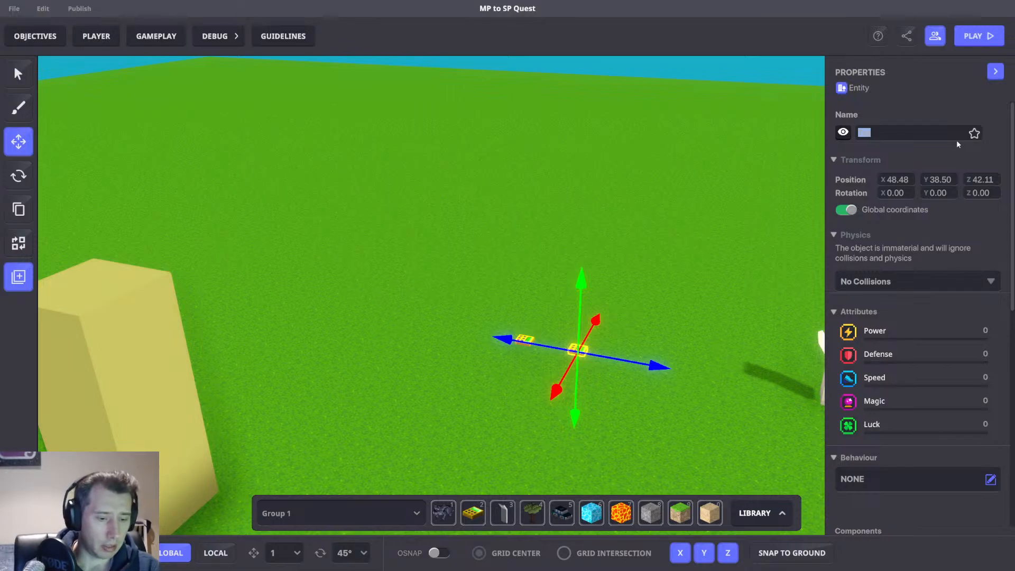
Rename the trigger numpad Player 1 Detect.
type("Player 1")
type(" Sensor")
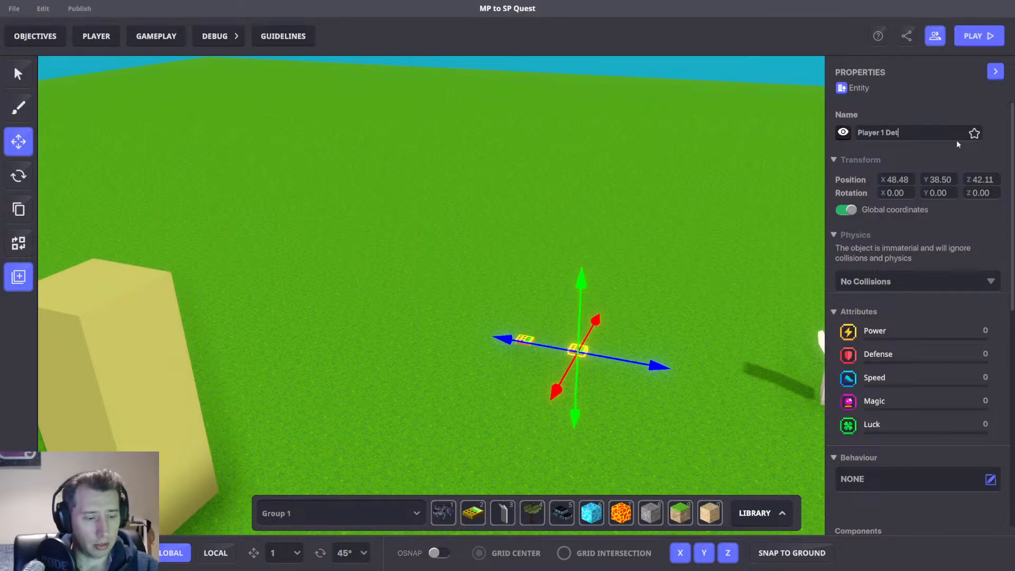
key("ctrl+a")
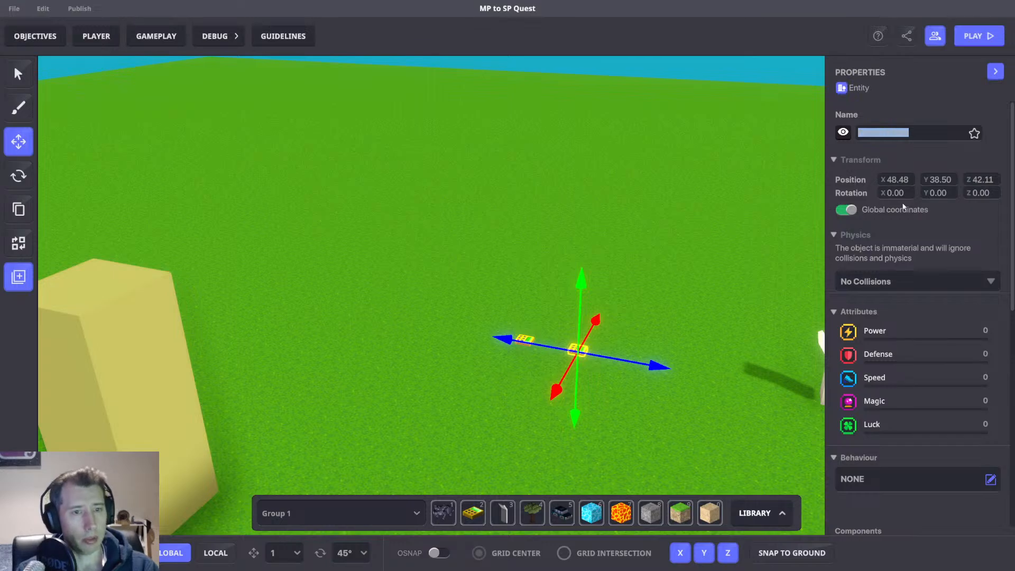
type("Player 1 Detect")
Save the numpad as a preset named Player 1 Detect.
left_click(18, 277)
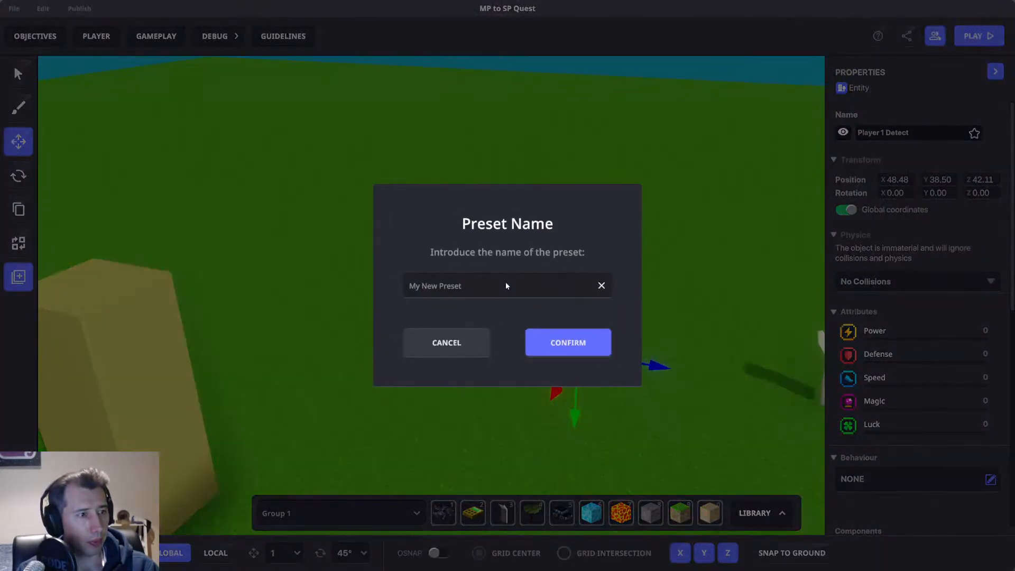
left_click(506, 284)
type("Player 1 Detect")
left_click(557, 341)
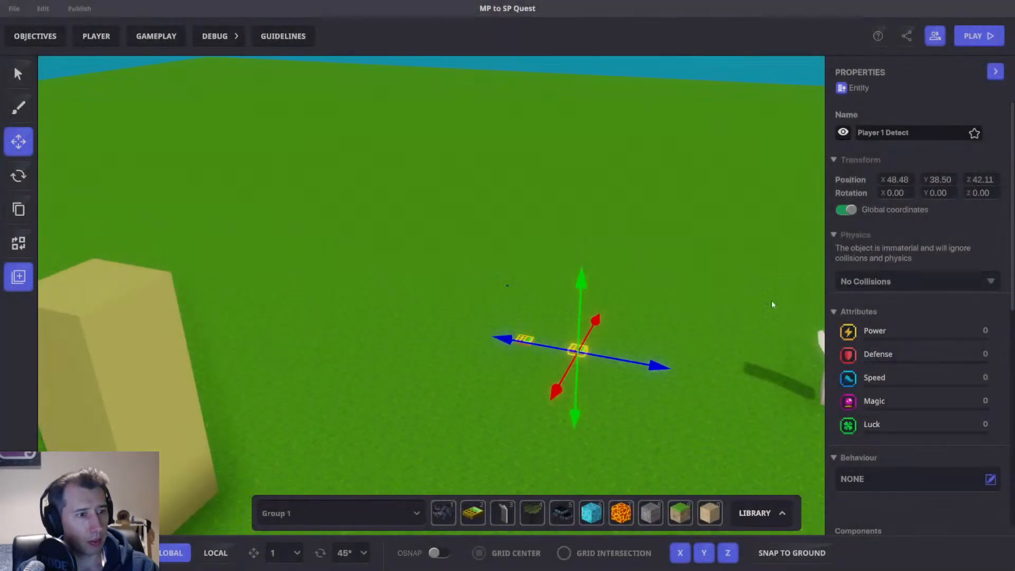
Remove the Plant and Trigger Volume components from the numpad.
scroll(934, 299, "down", 5)
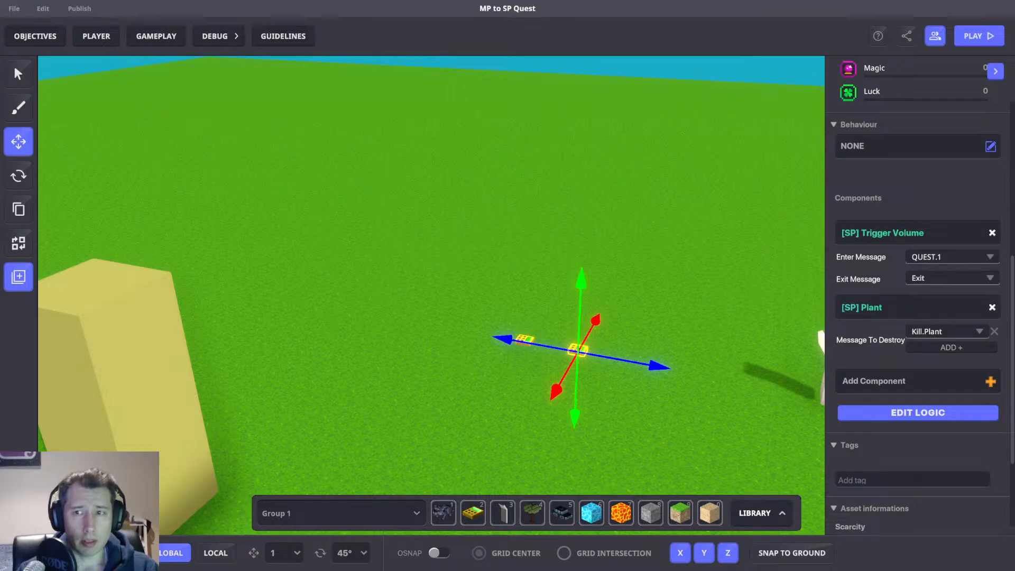
key("a")
right_click_drag(633, 314, 678, 328)
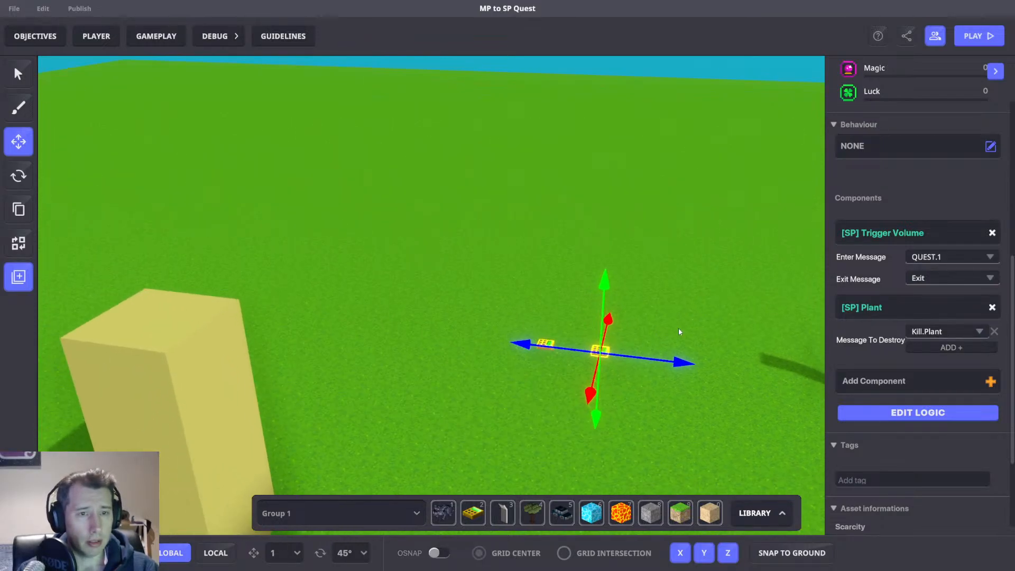
scroll(703, 310, "up", 3)
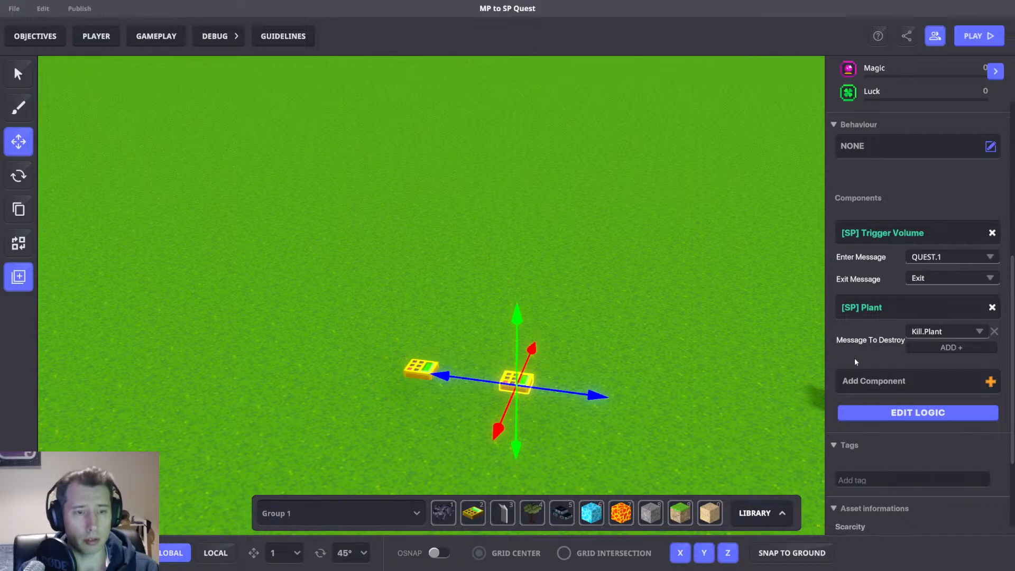
left_click(992, 307)
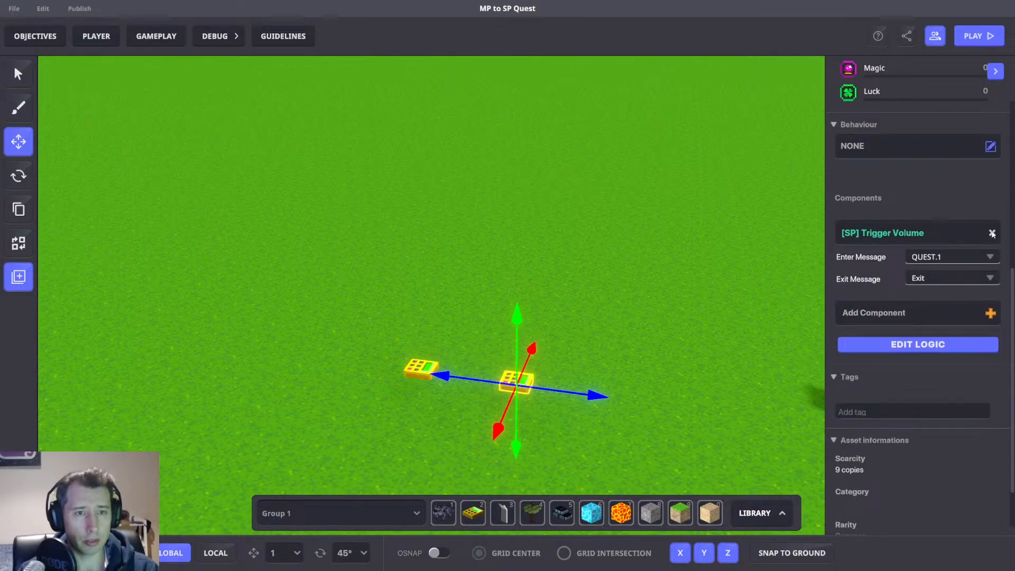
left_click(992, 233)
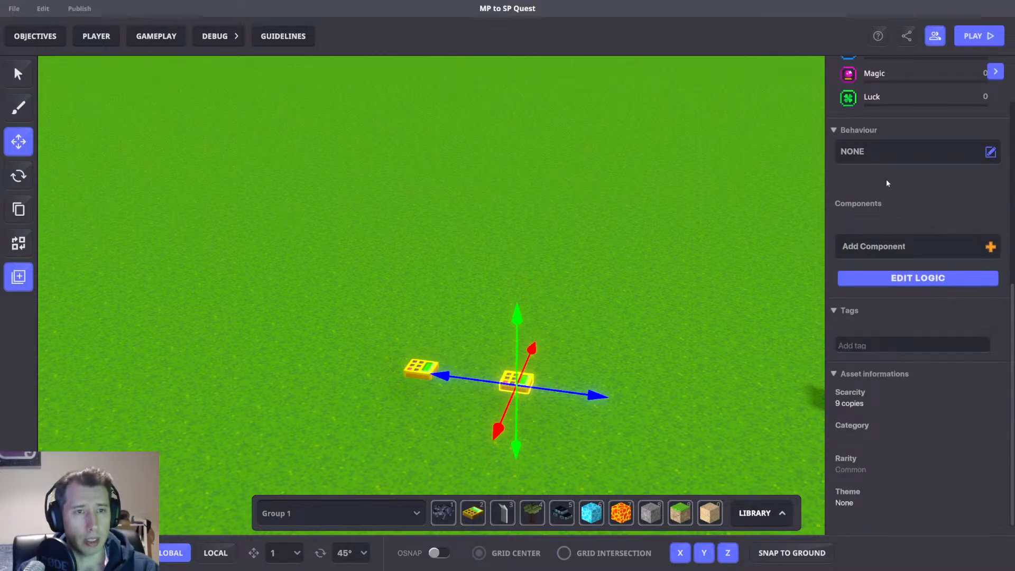
Set the numpad's behaviour to [SP] Asset Spawner and remove its Interact and Trigger required messages.
left_click(887, 150)
type("as")
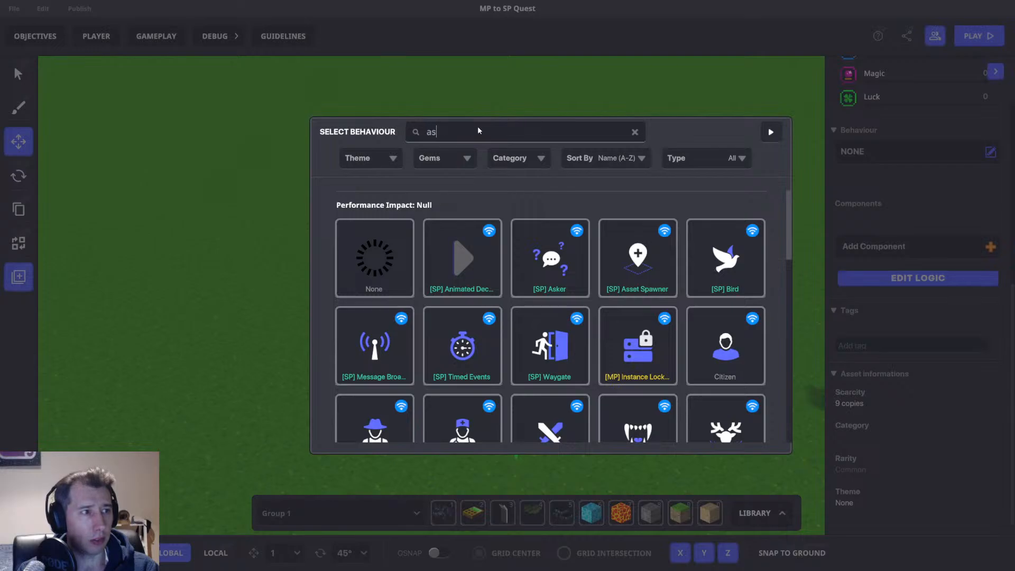
type("s")
left_click(374, 257)
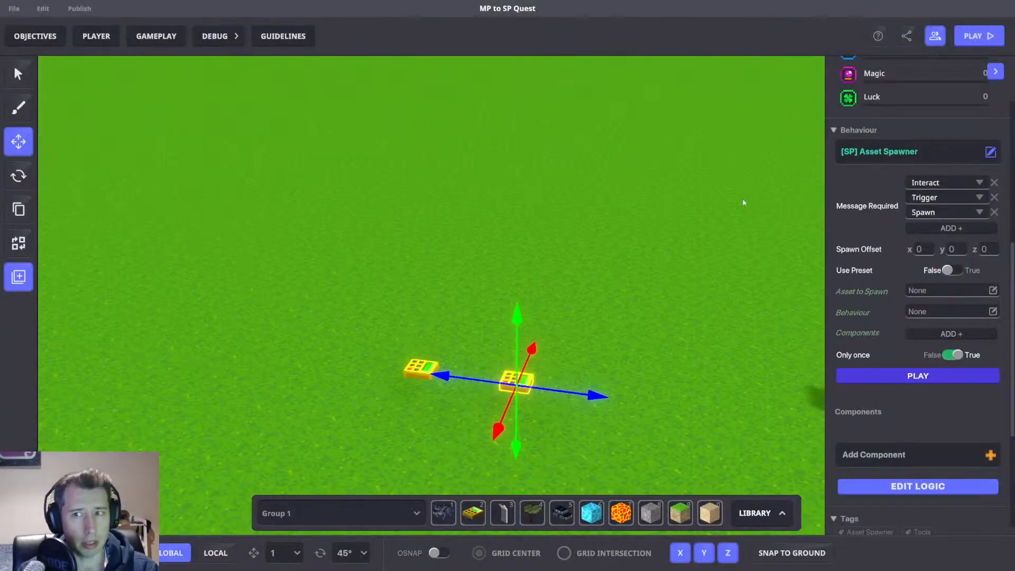
left_click(994, 183)
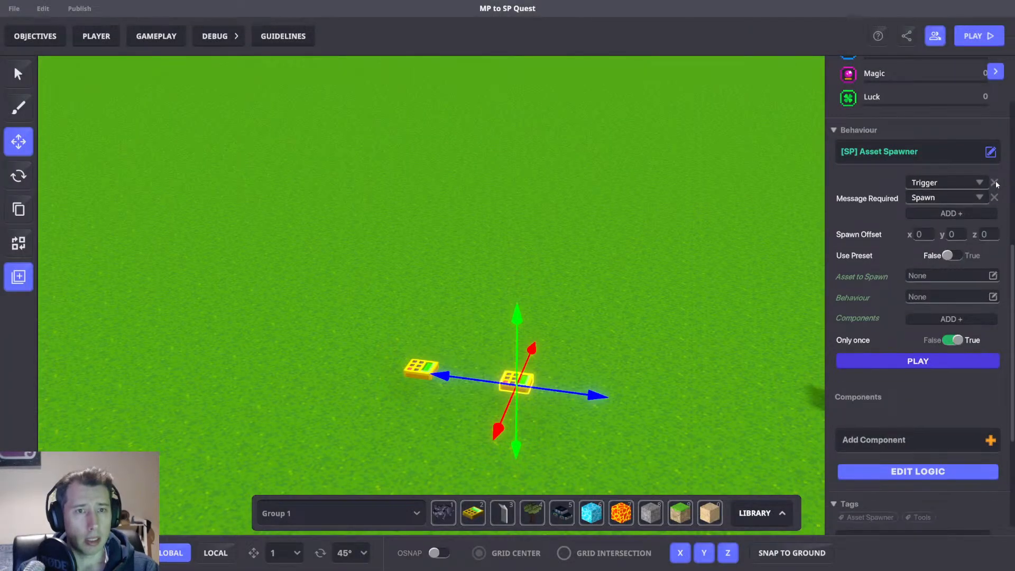
left_click(994, 183)
Inspect the existing [MP] Asset Spawner numpad's settings, then reselect the new spawner numpad.
scroll(585, 301, "up", 5)
left_click(497, 479)
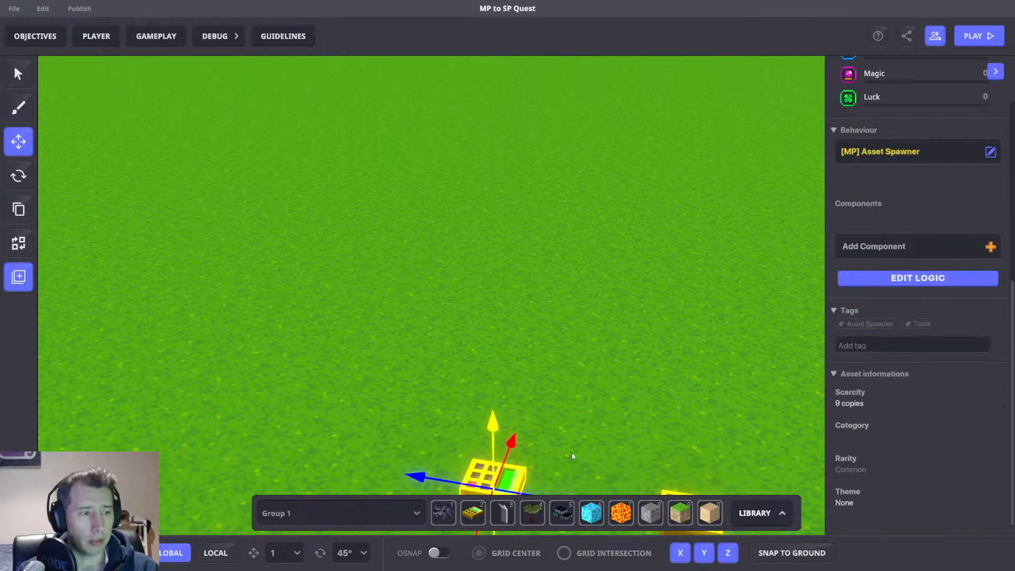
scroll(637, 301, "up", 5)
scroll(628, 284, "up", 5)
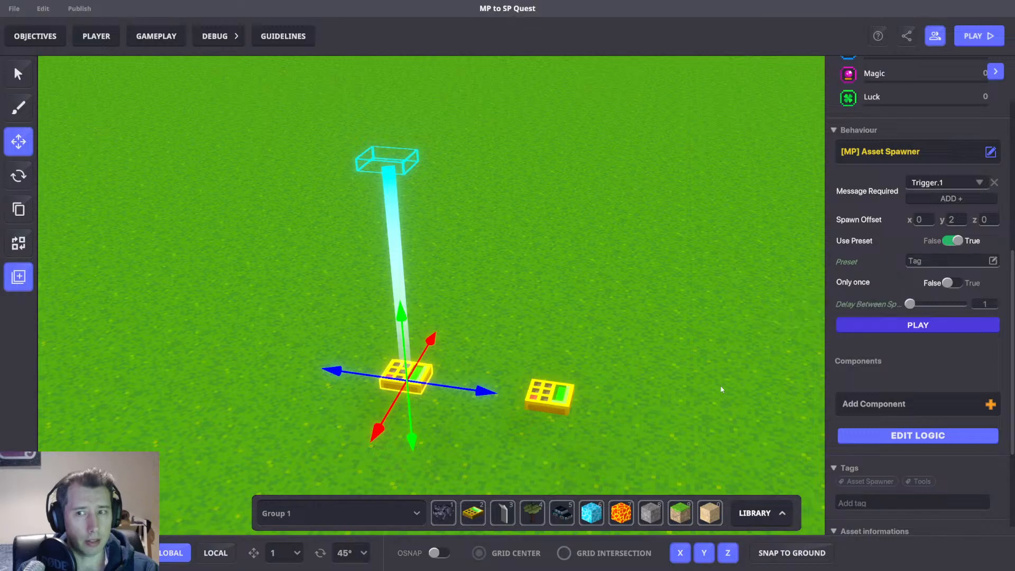
left_click(557, 406)
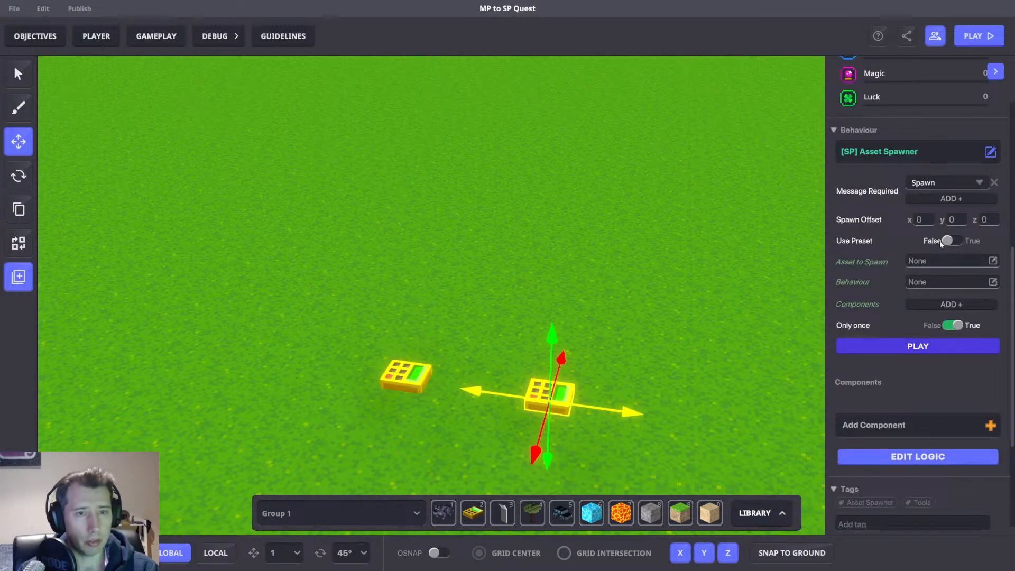
Add a Trigger Volume component to the spawner and set its Detection Type to SpecificTagsInRange.
left_click(906, 423)
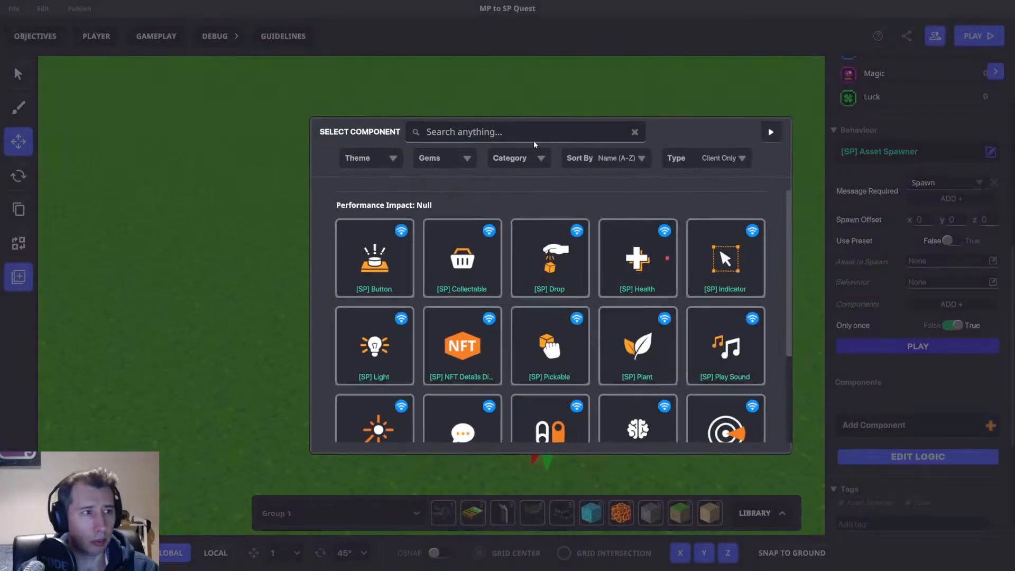
type("Vol")
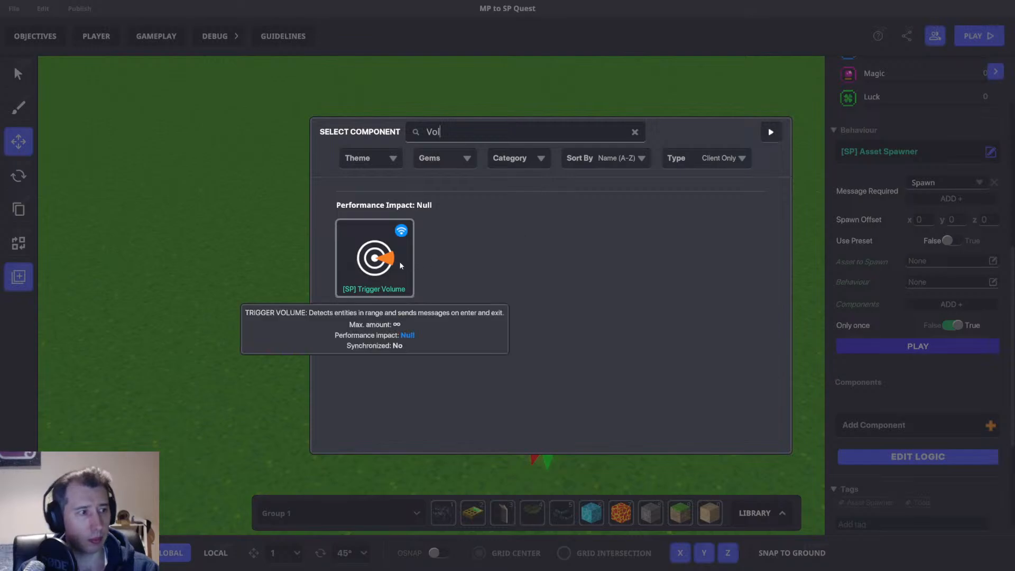
left_click(399, 261)
scroll(898, 338, "down", 3)
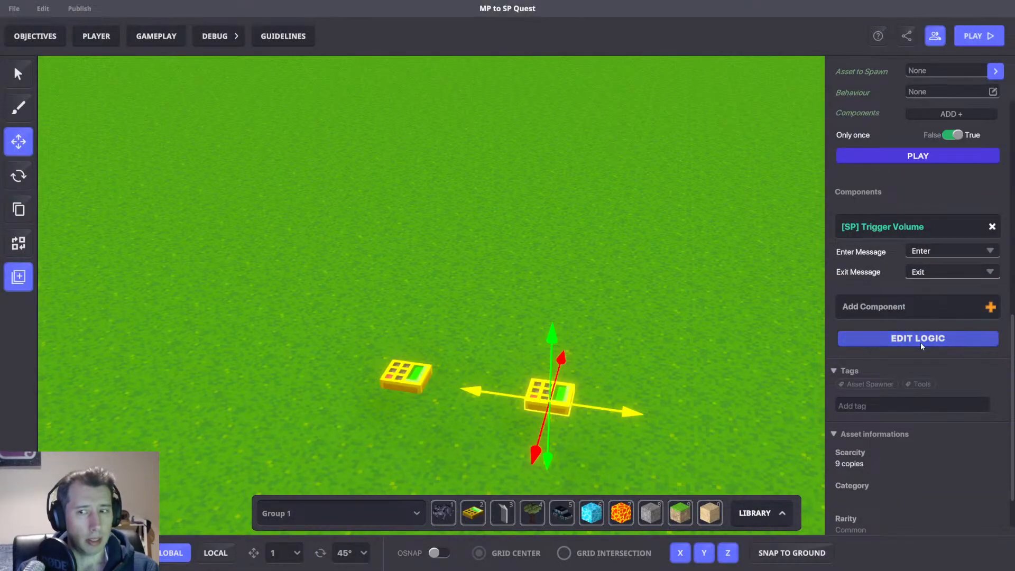
left_click(921, 343)
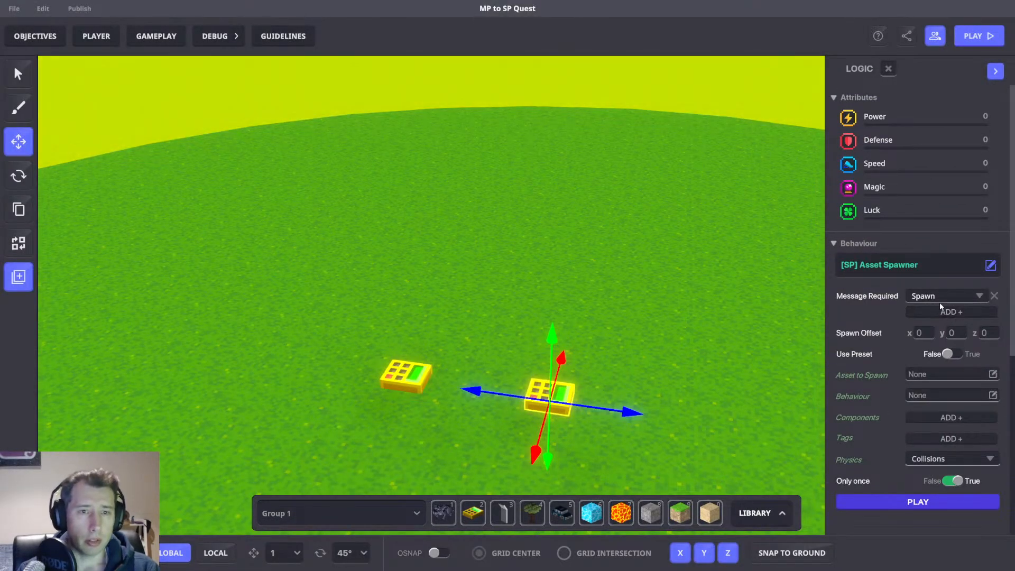
left_click(938, 295)
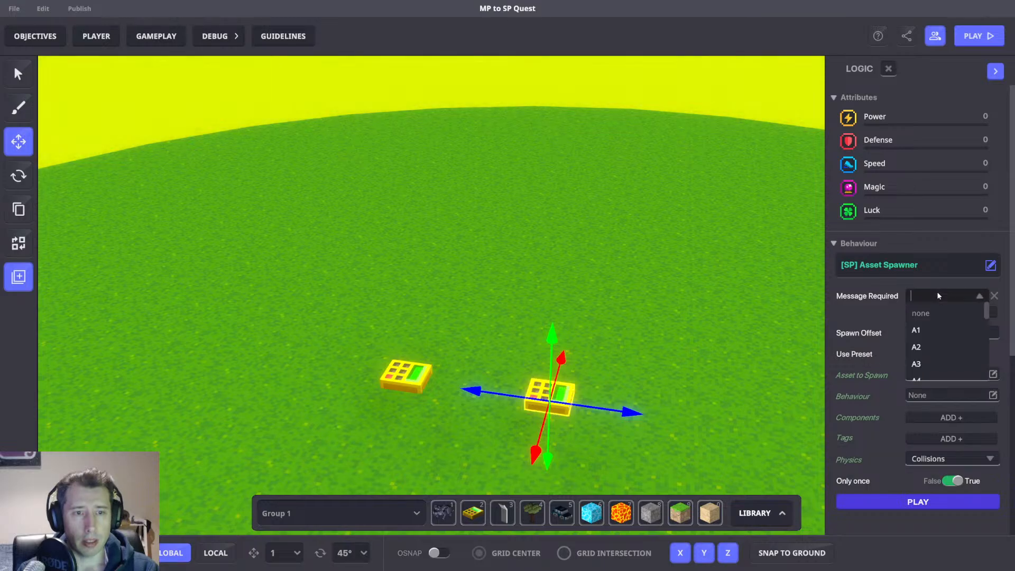
scroll(899, 320, "down", 5)
left_click(939, 312)
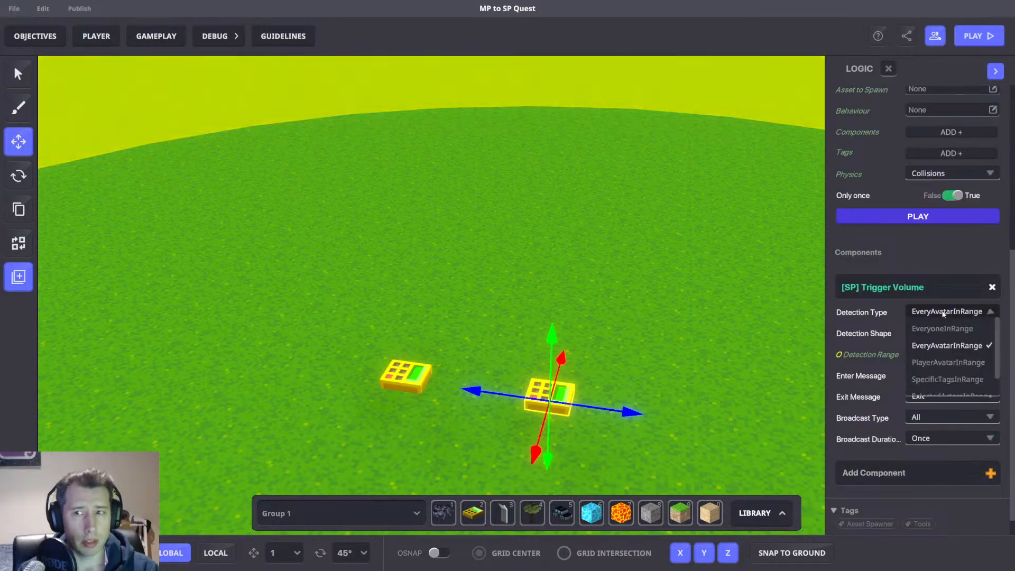
left_click(934, 379)
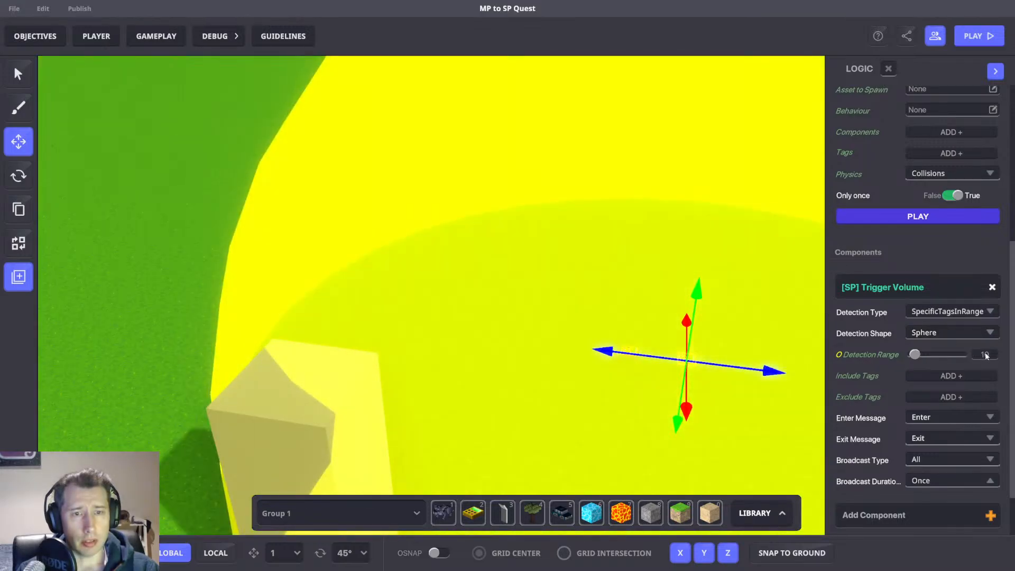
Set the trigger volume's Detection Range to 3.
left_click(985, 355)
type("2")
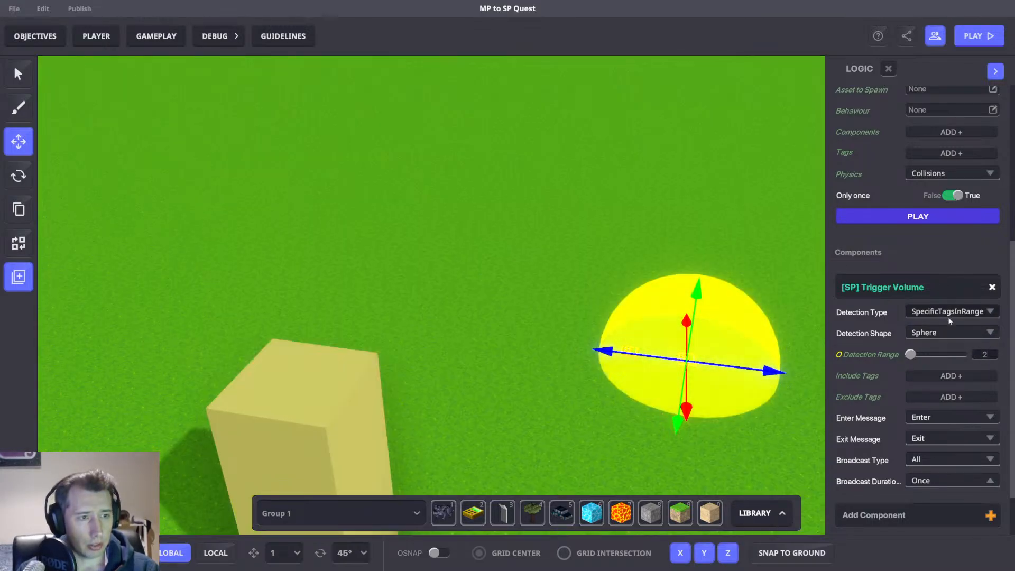
left_click(988, 357)
type("3")
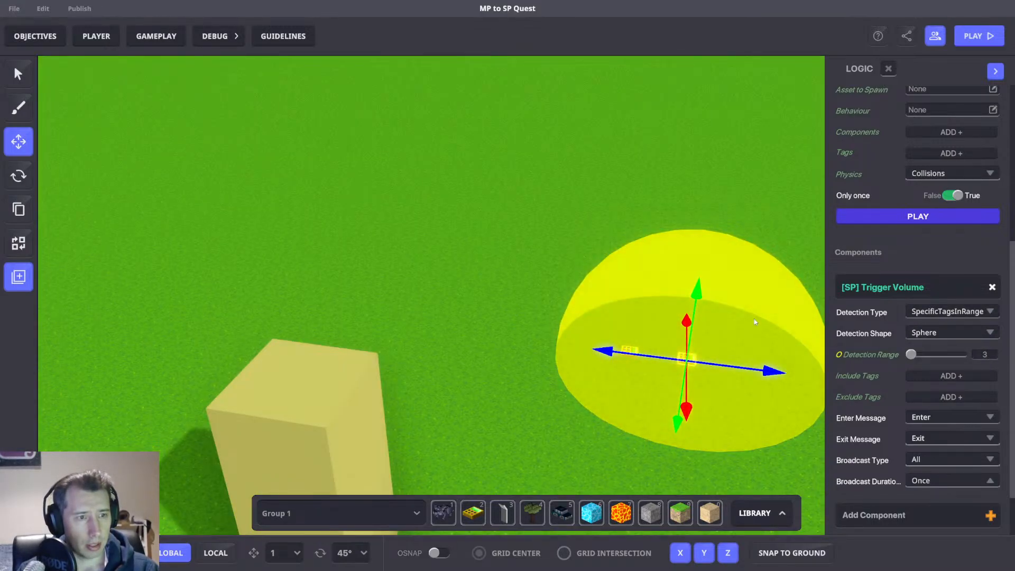
Move the spawner numpad slightly closer to the neighbouring numpad along the X axis.
scroll(621, 368, "up", 3)
scroll(621, 368, "up", 3)
middle_click_drag(621, 368, 486, 369)
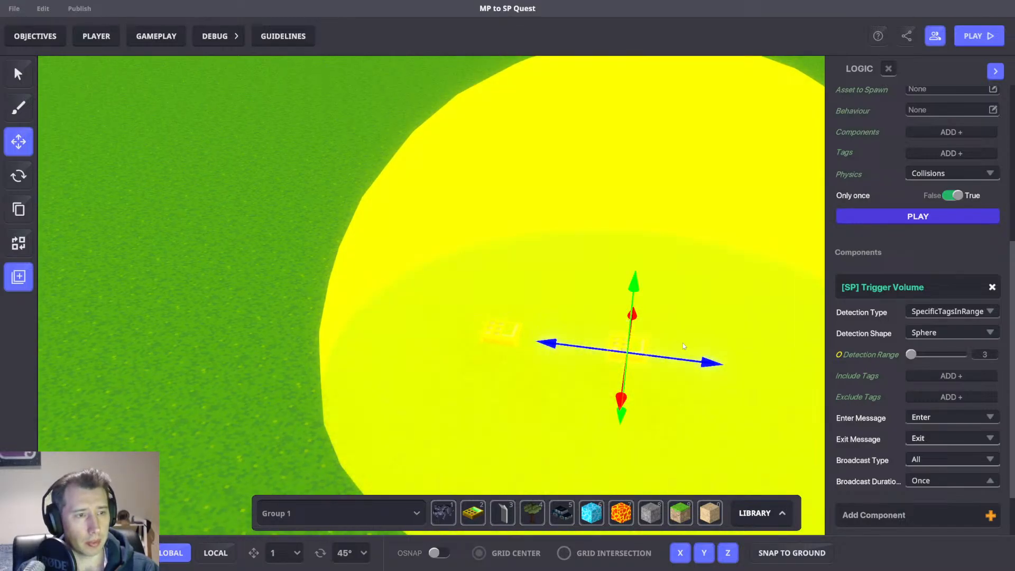
left_click_drag(689, 358, 647, 351)
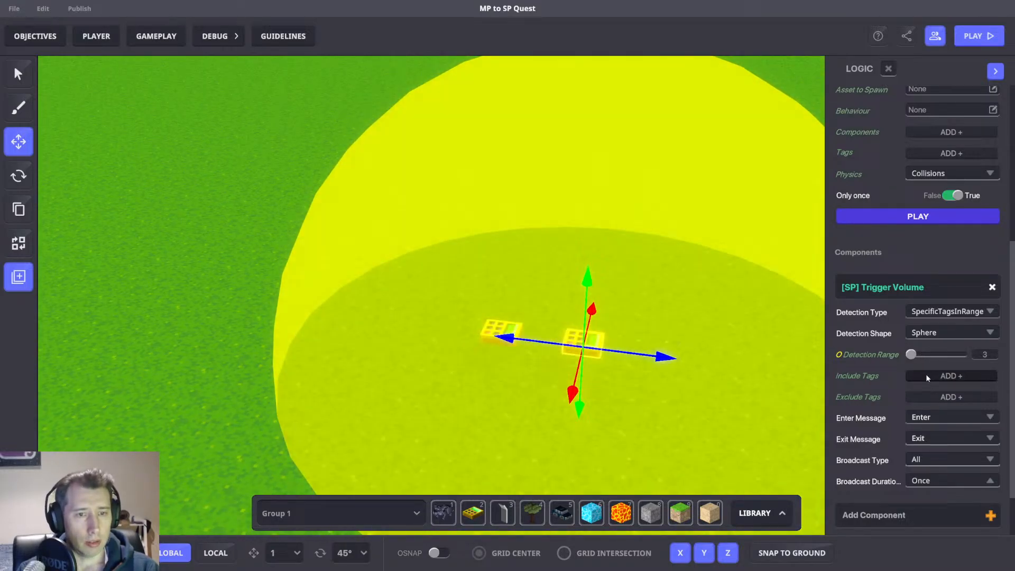
Add Tag1 as an Include Tag on the spawner's trigger volume.
left_click(927, 375)
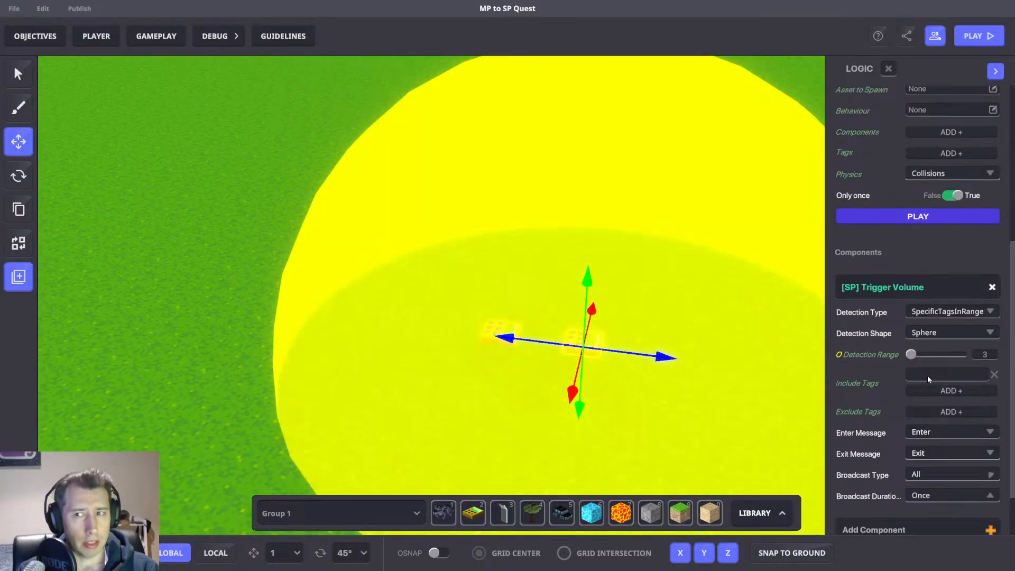
left_click(927, 374)
type("Tag")
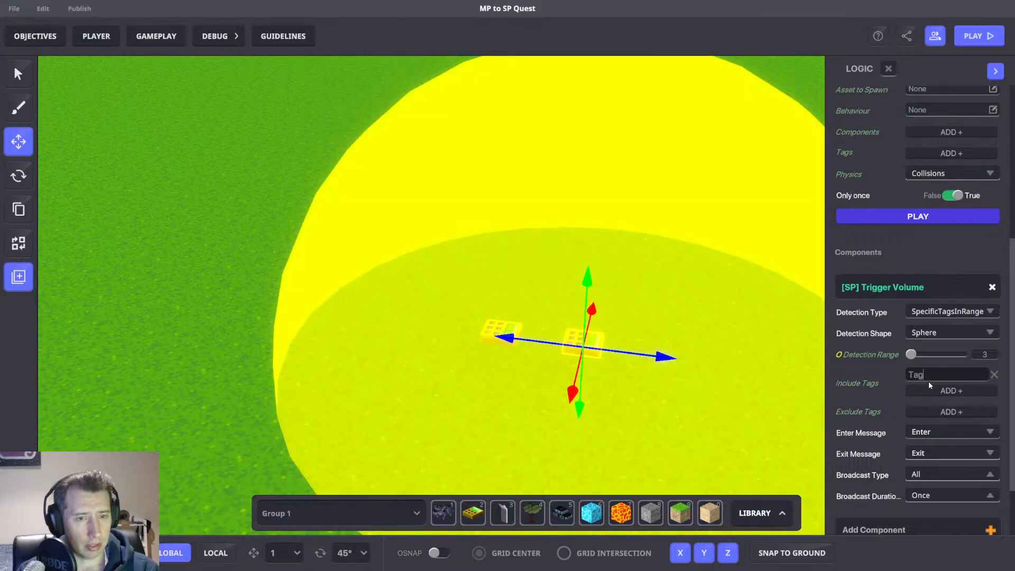
type("1")
middle_click_drag(614, 322, 622, 319)
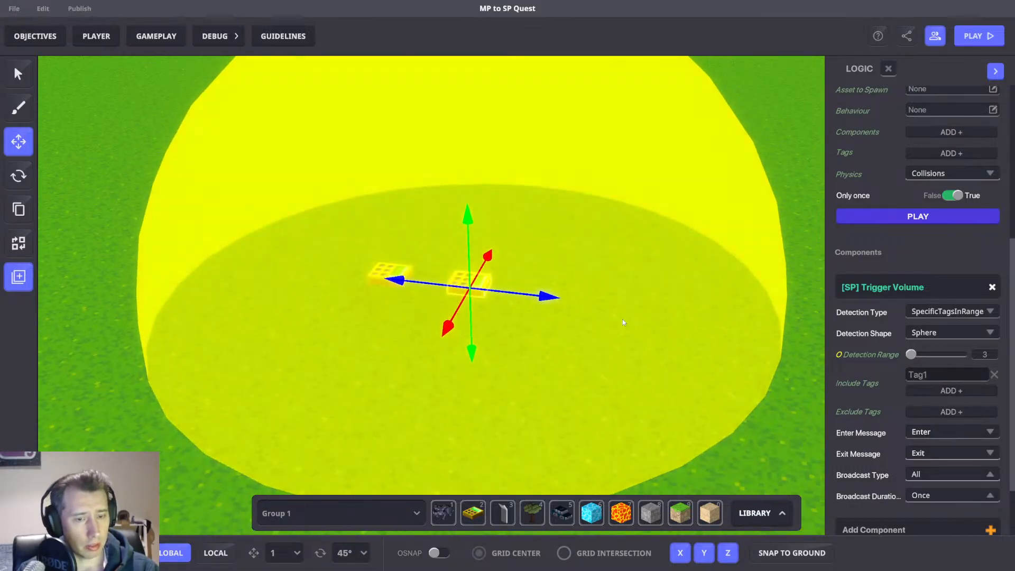
Place a Tag preset from the library to check its tag, then delete it.
key("Tab")
left_click(901, 281)
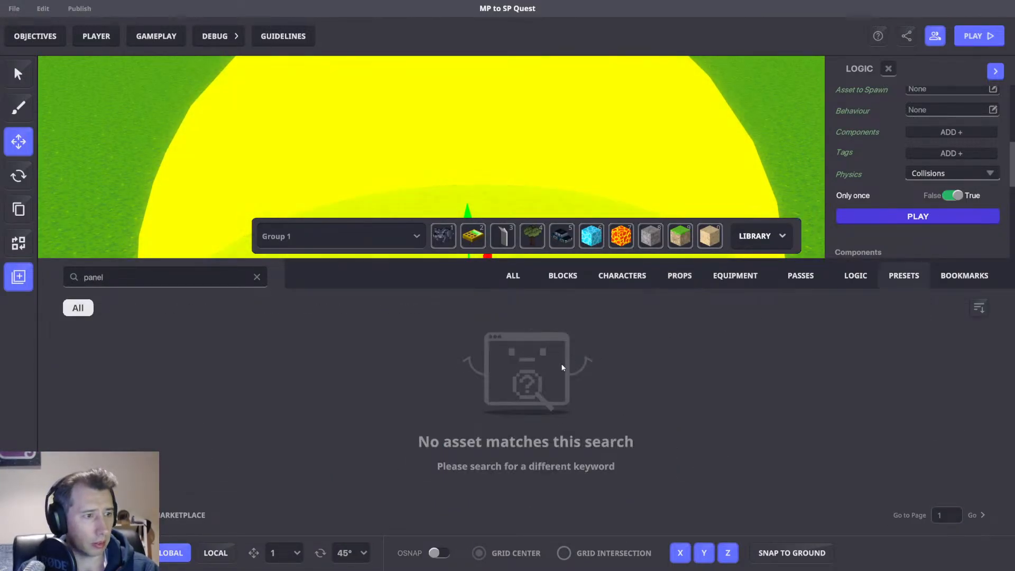
left_click(257, 277)
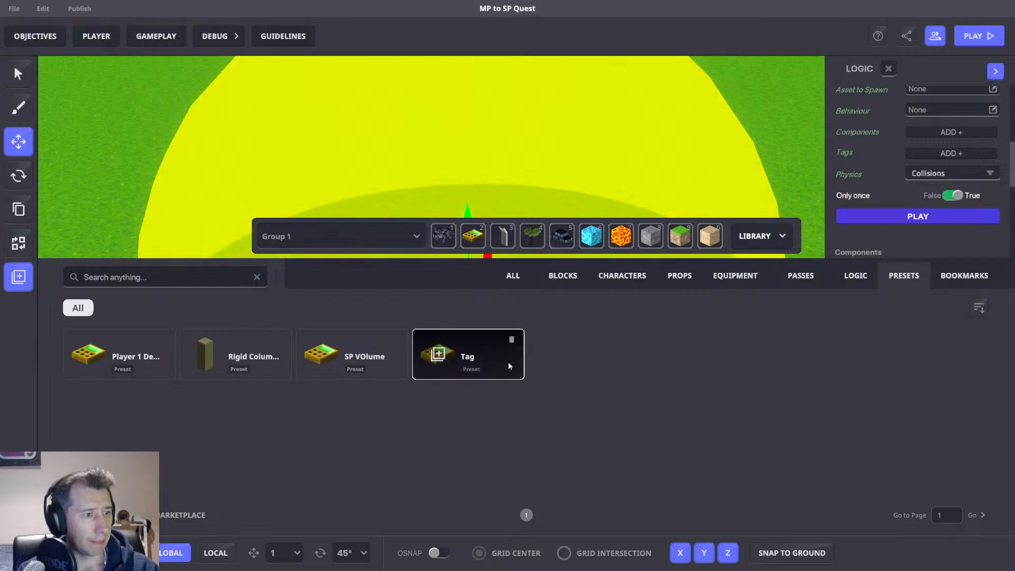
left_click(441, 371)
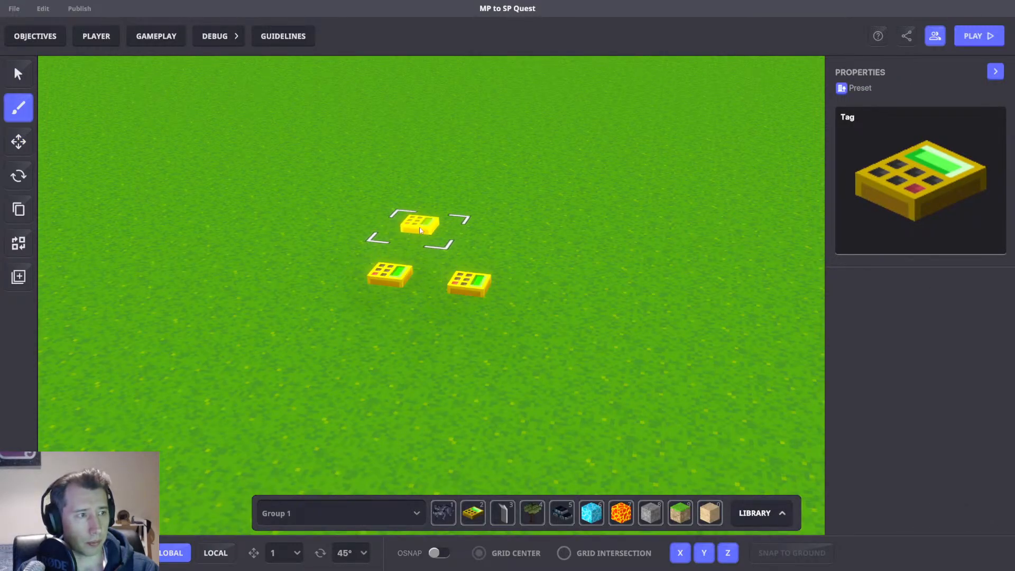
left_click(420, 224)
left_click(19, 141)
left_click(419, 229)
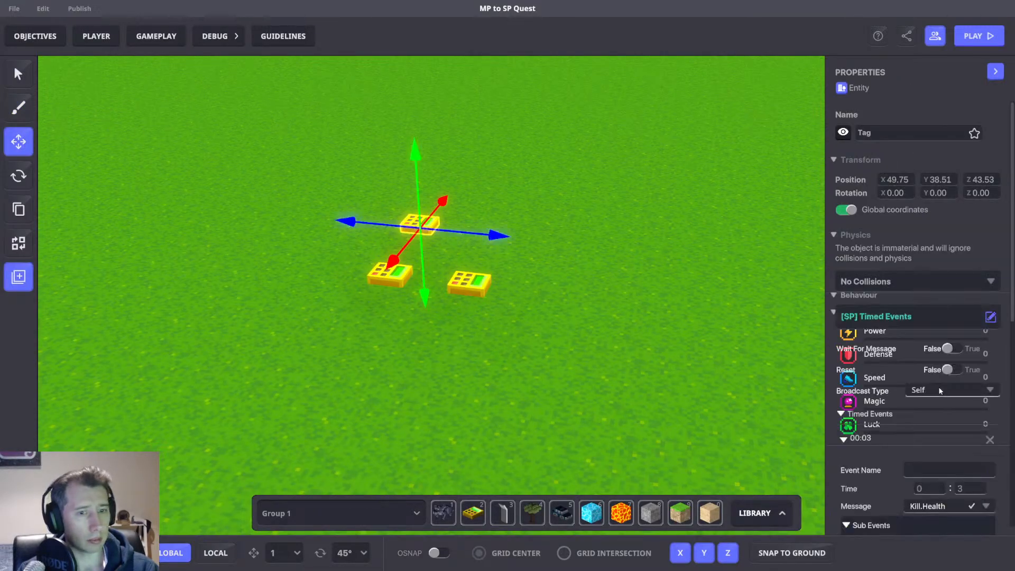
scroll(933, 397, "down", 10)
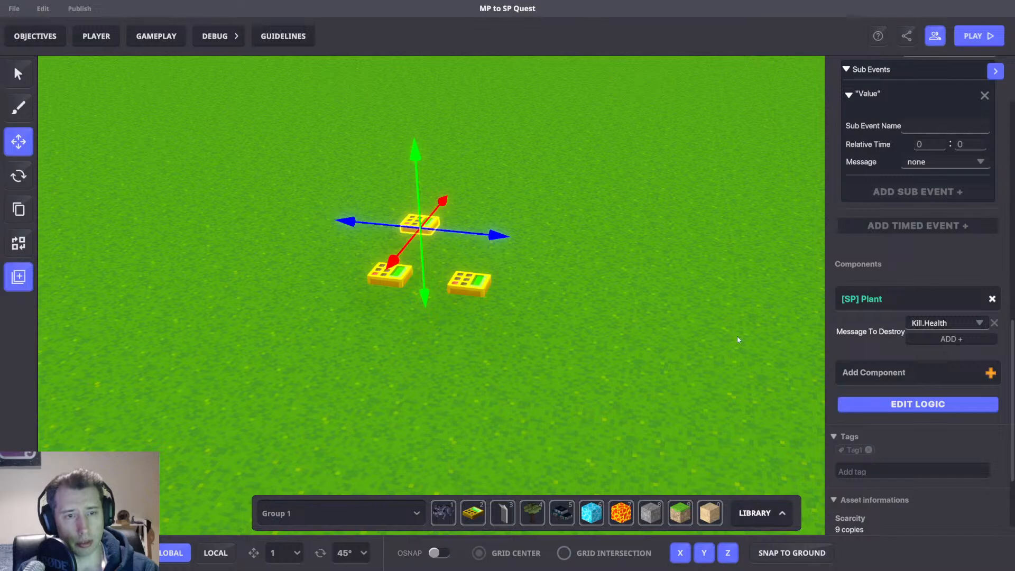
right_click_drag(737, 336, 685, 296)
key("w")
key("Delete")
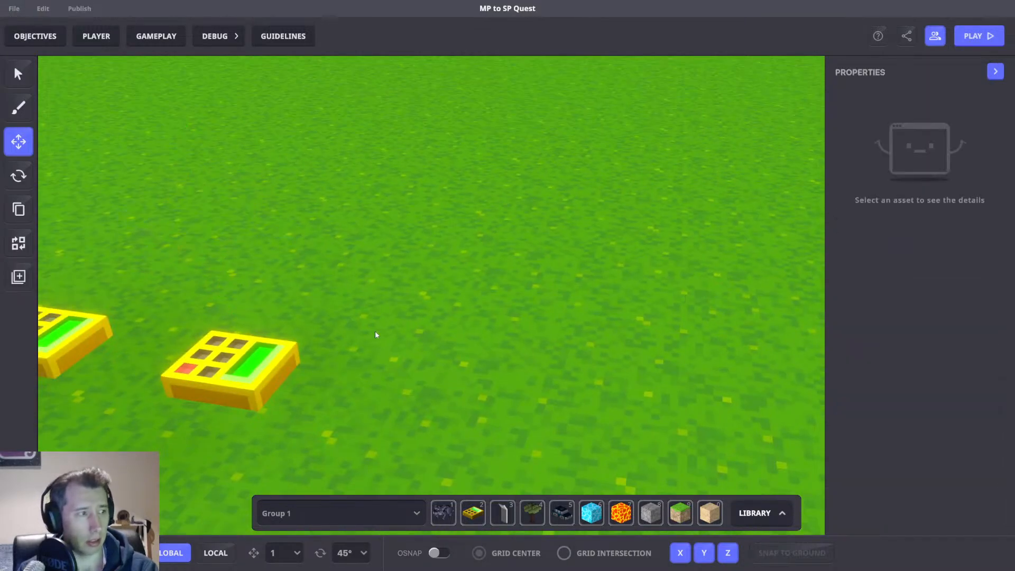
Select the spawner numpad and set its trigger volume's Enter Message to a new message named Trigger.1.Detect.
key("a")
left_click(288, 365)
scroll(914, 357, "down", 6)
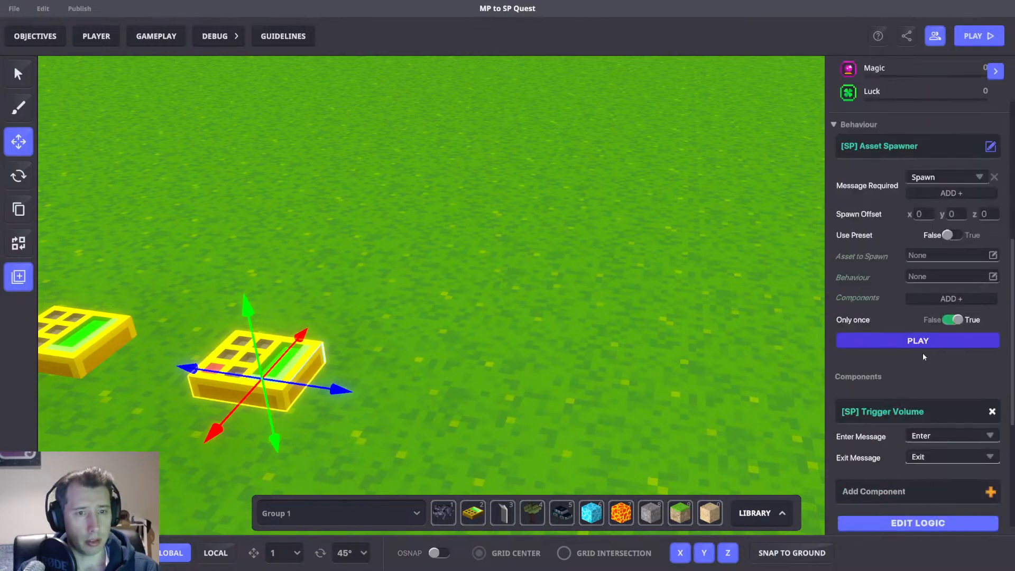
scroll(923, 357, "down", 3)
left_click(922, 382)
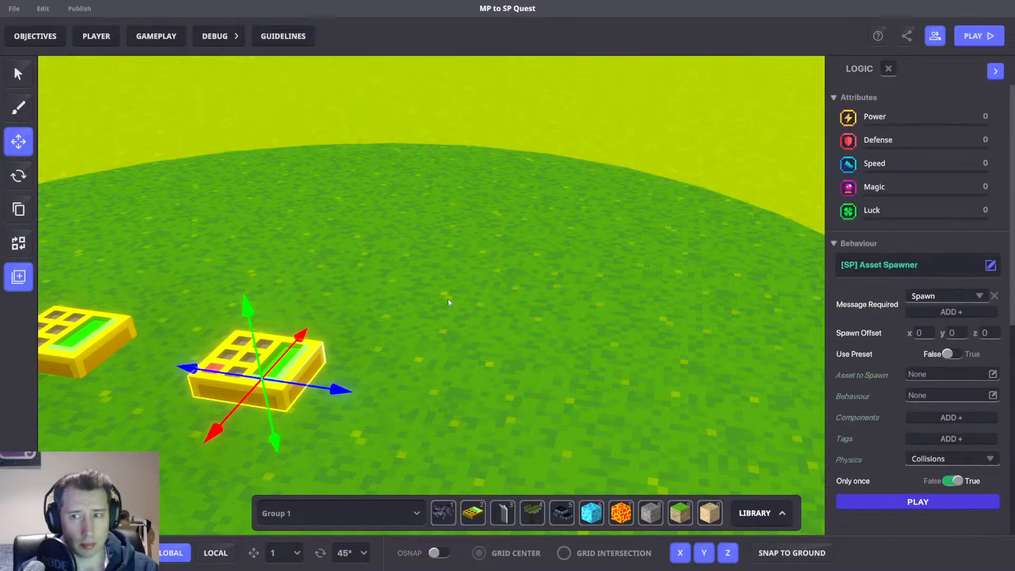
right_click_drag(448, 298, 560, 307)
scroll(874, 369, "down", 5)
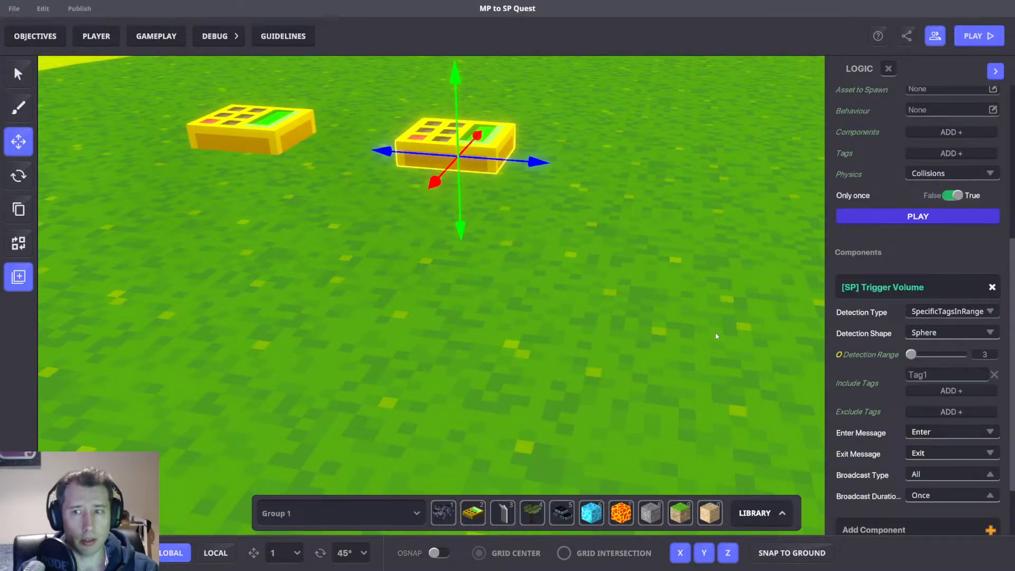
right_click_drag(715, 333, 647, 312)
key("s")
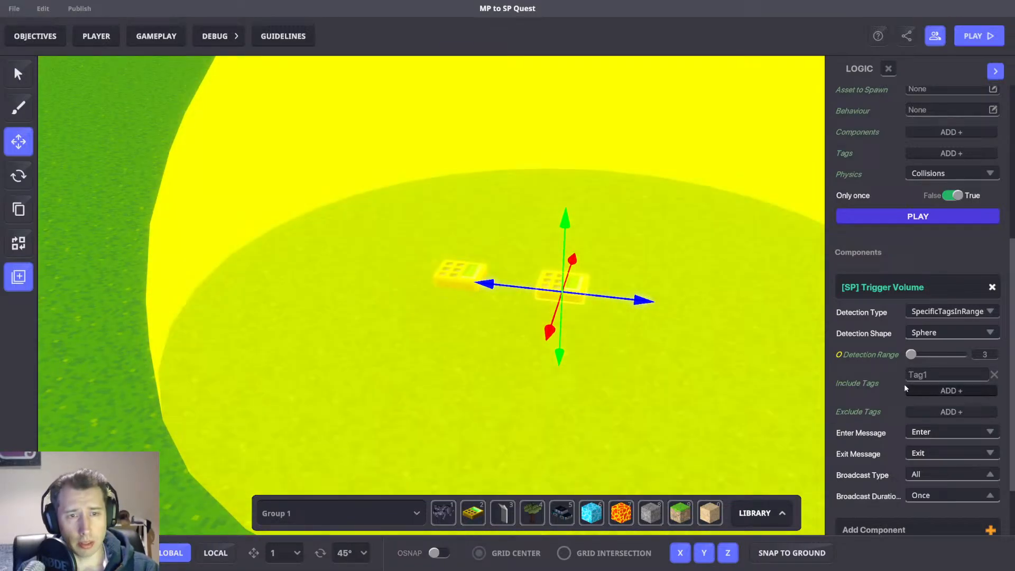
mouse_move(905, 383)
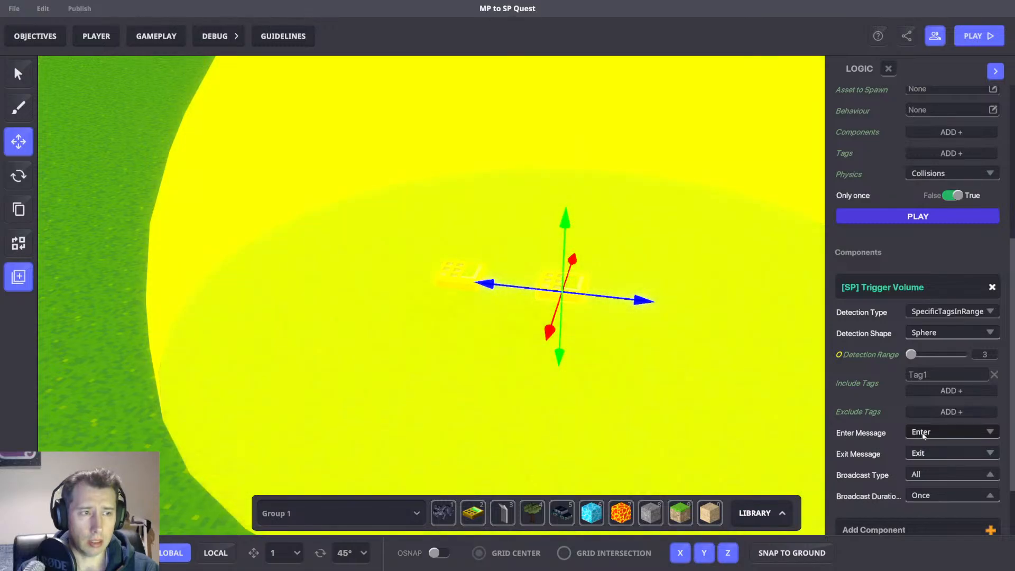
scroll(922, 434, "up", 2)
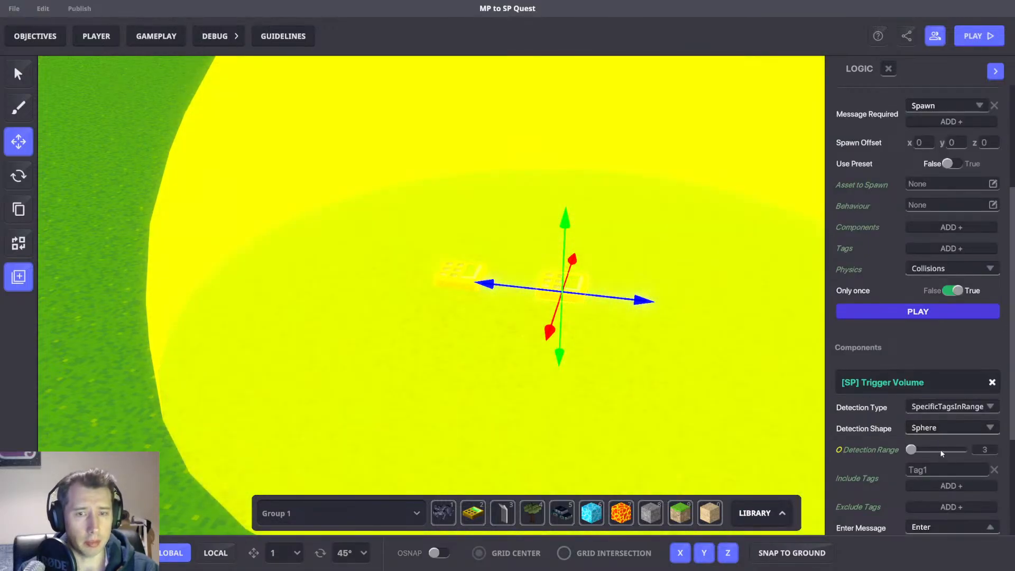
scroll(930, 434, "down", 3)
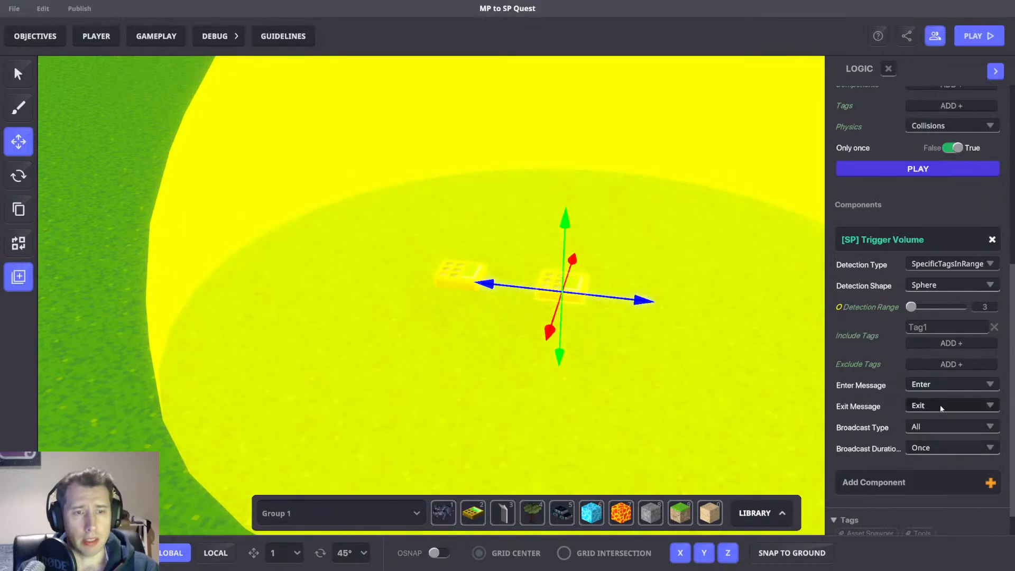
left_click(946, 384)
type("T")
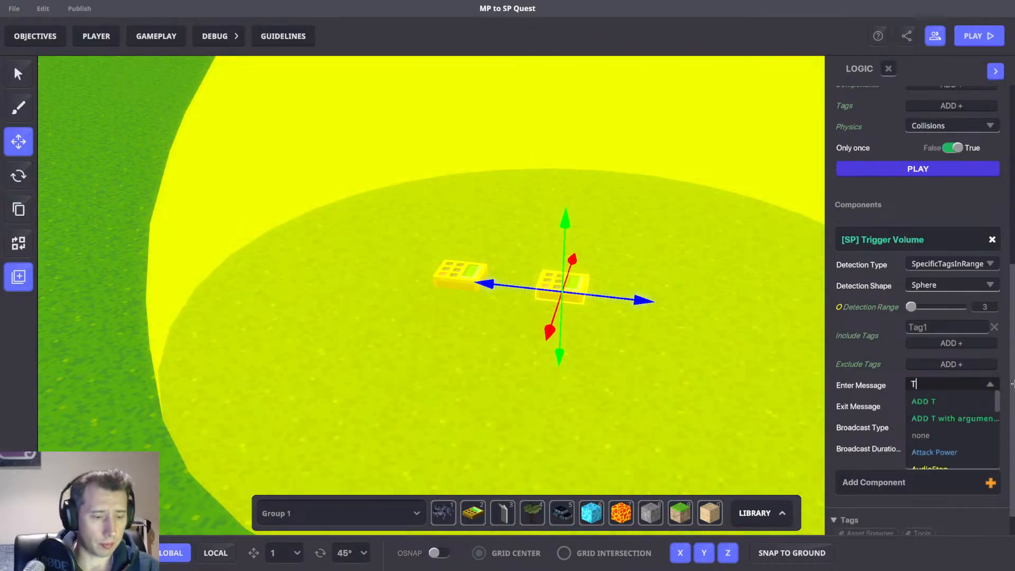
type("rigger")
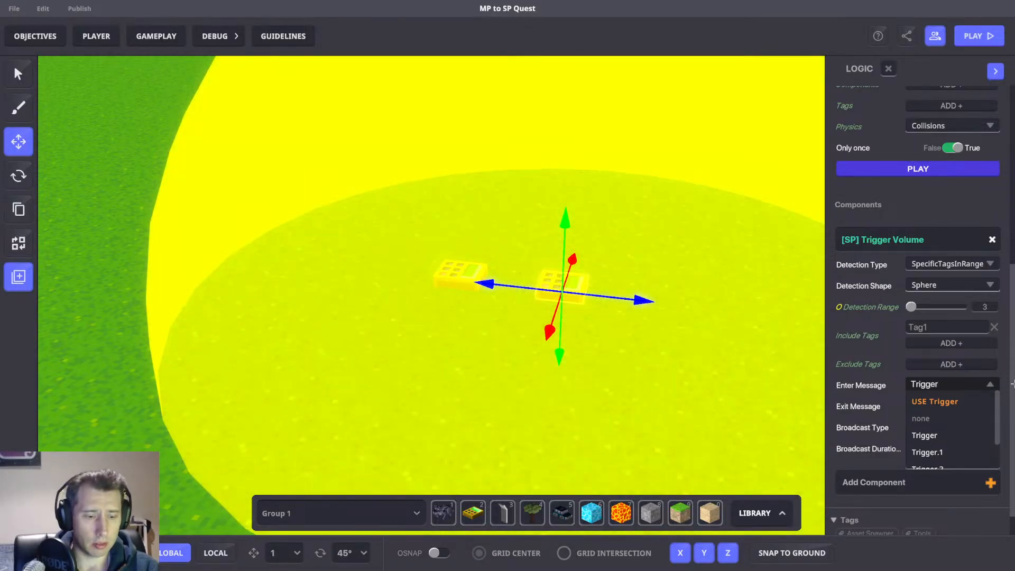
type(".1.")
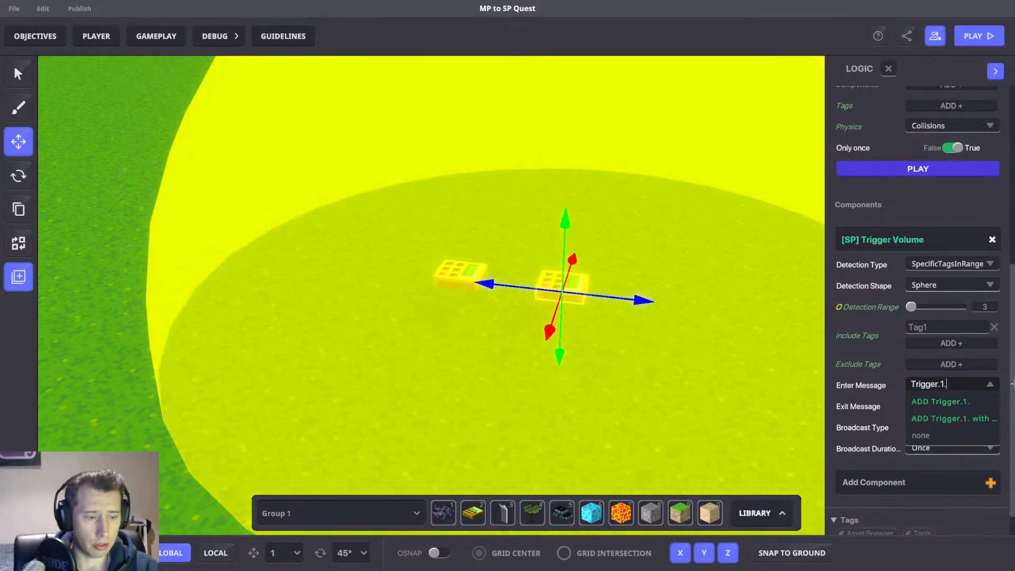
type("Detec")
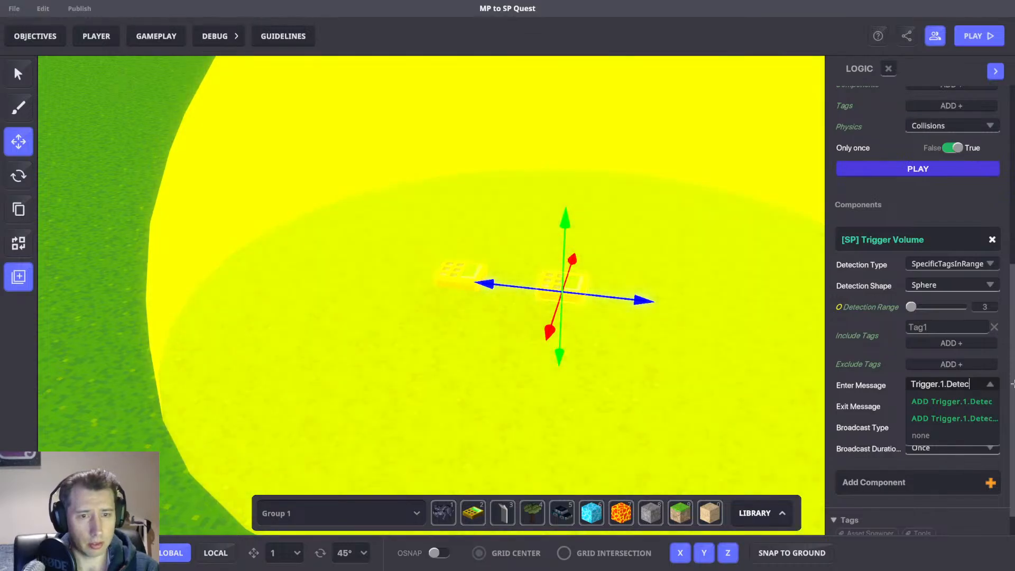
type("t")
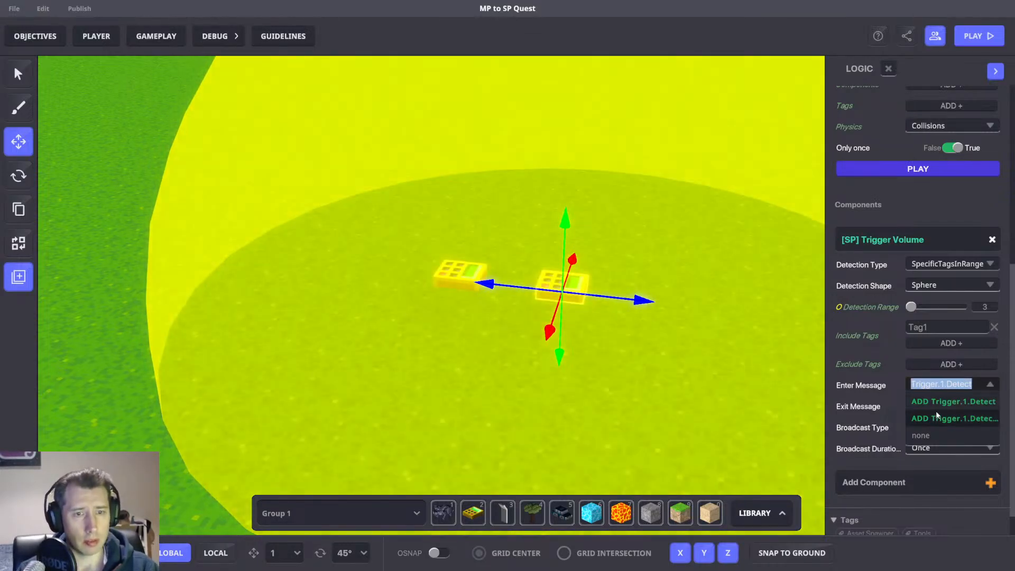
left_click(935, 417)
Set the numpad's Asset Spawner Message Required to Trigger.1.Detect.
scroll(946, 397, "up", 4)
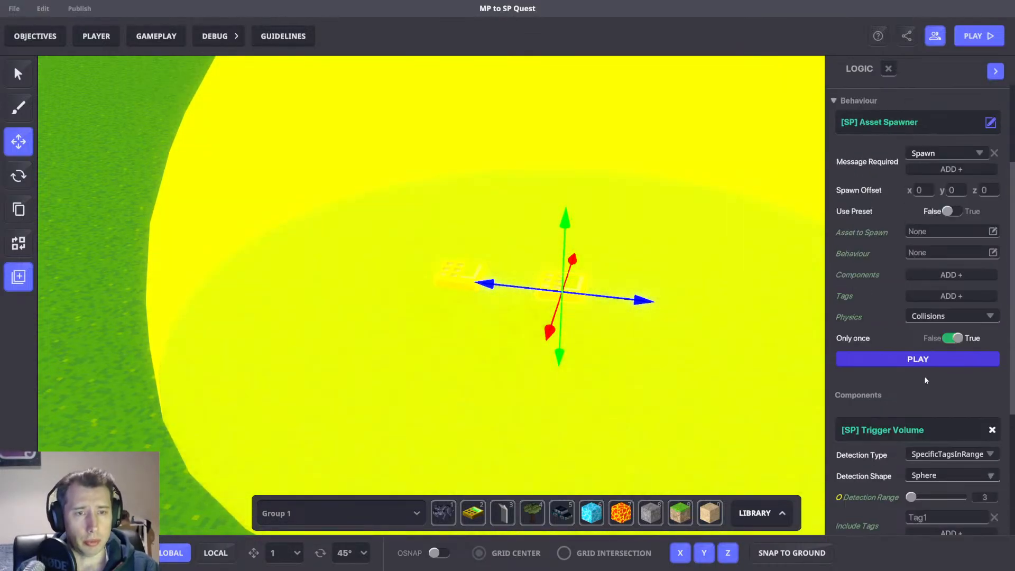
scroll(930, 370, "up", 3)
left_click(937, 297)
left_click(960, 346)
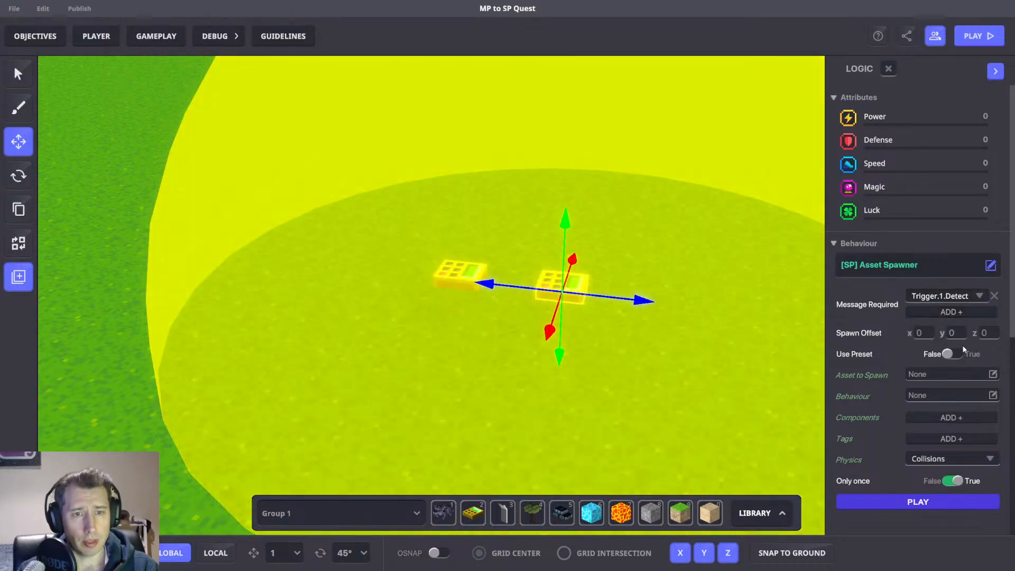
Enable Use Preset on the Asset Spawner and choose the Player 1 Detect preset.
left_click(958, 353)
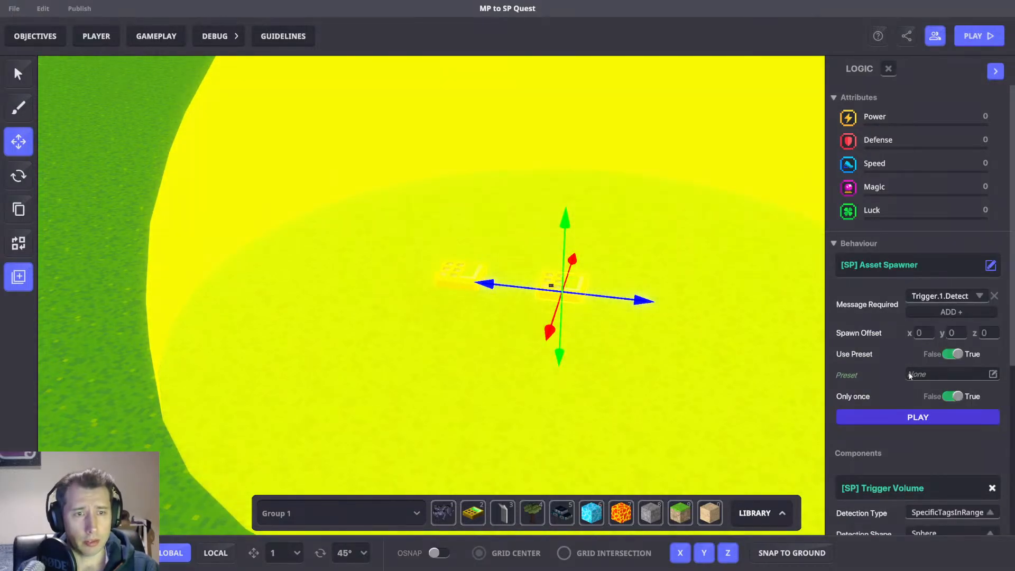
left_click(943, 374)
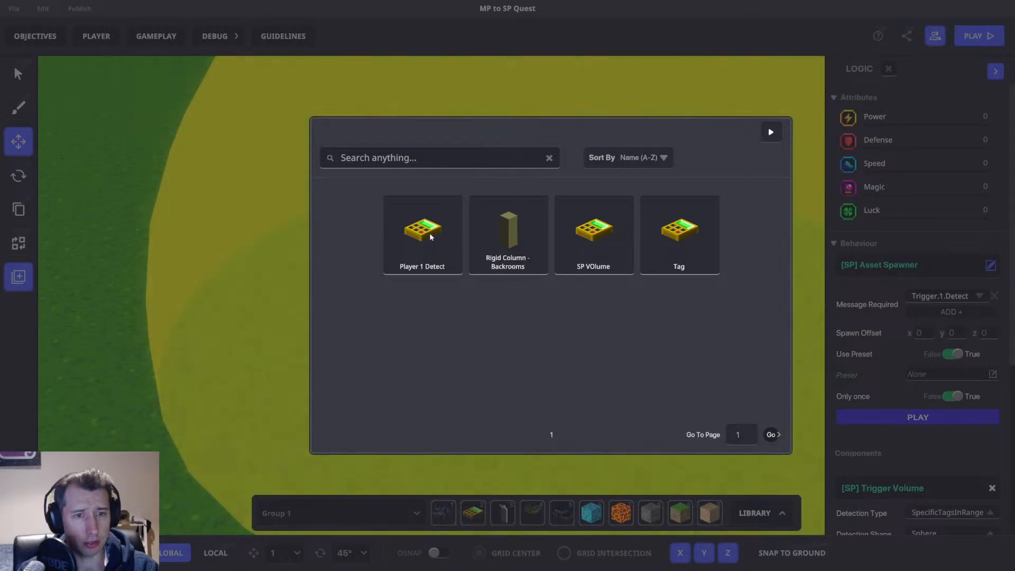
left_click(429, 233)
Turn off the spawner's Only once option and set its spawn offset Y to 2.
scroll(917, 325, "down", 2)
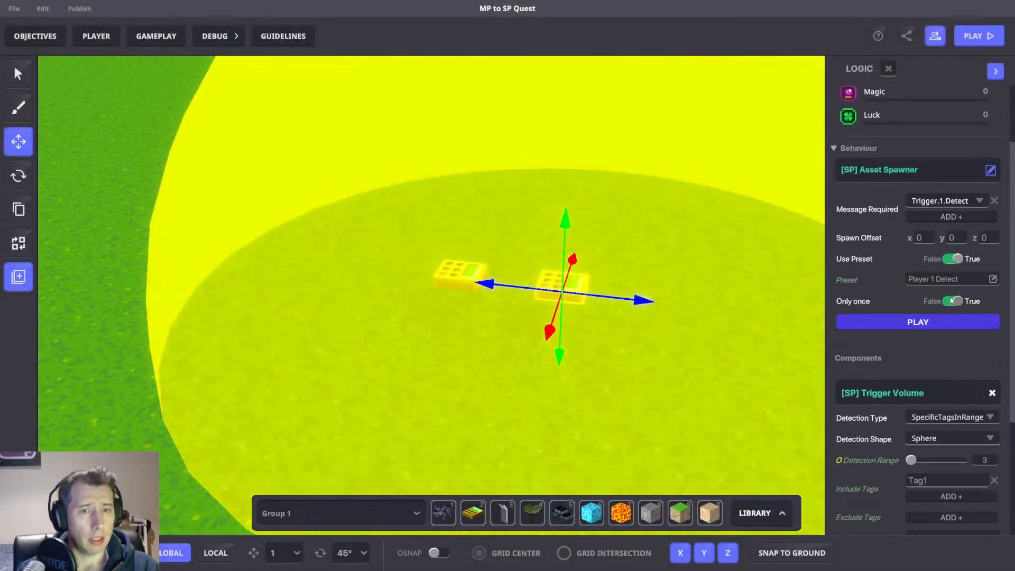
left_click(953, 301)
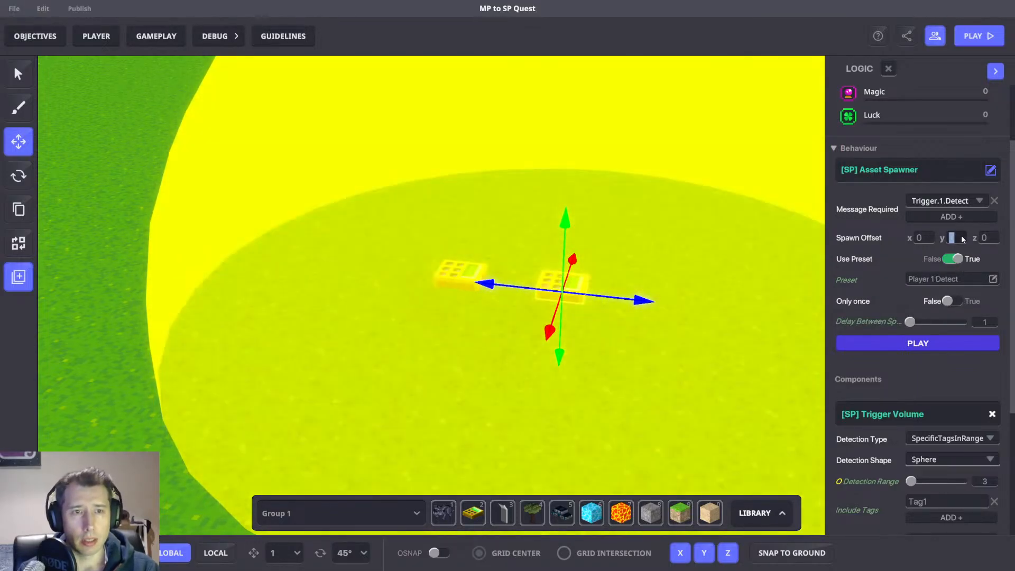
left_click(962, 239)
type("2")
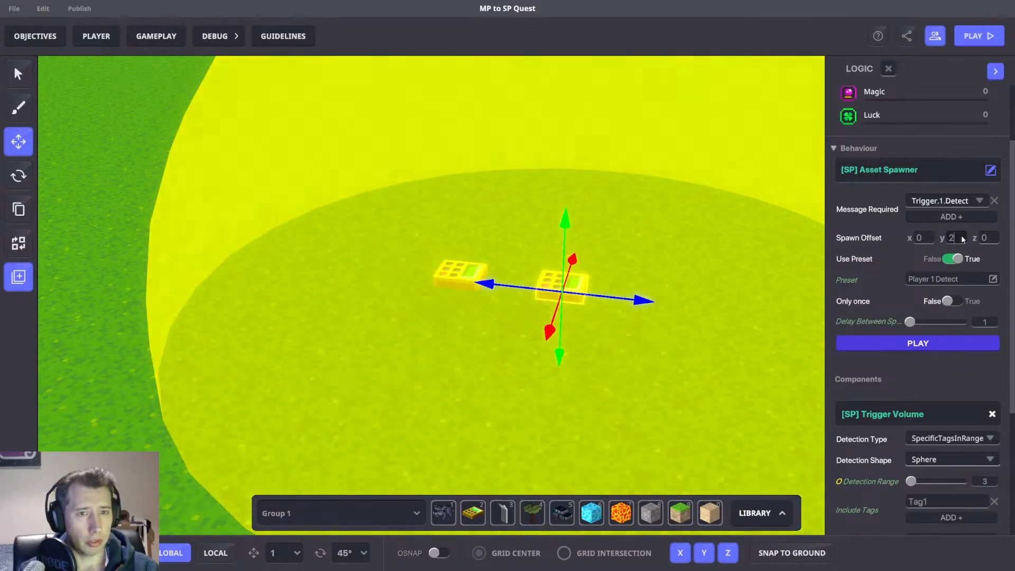
Save the project.
scroll(619, 190, "down", 3)
scroll(619, 190, "up", 5)
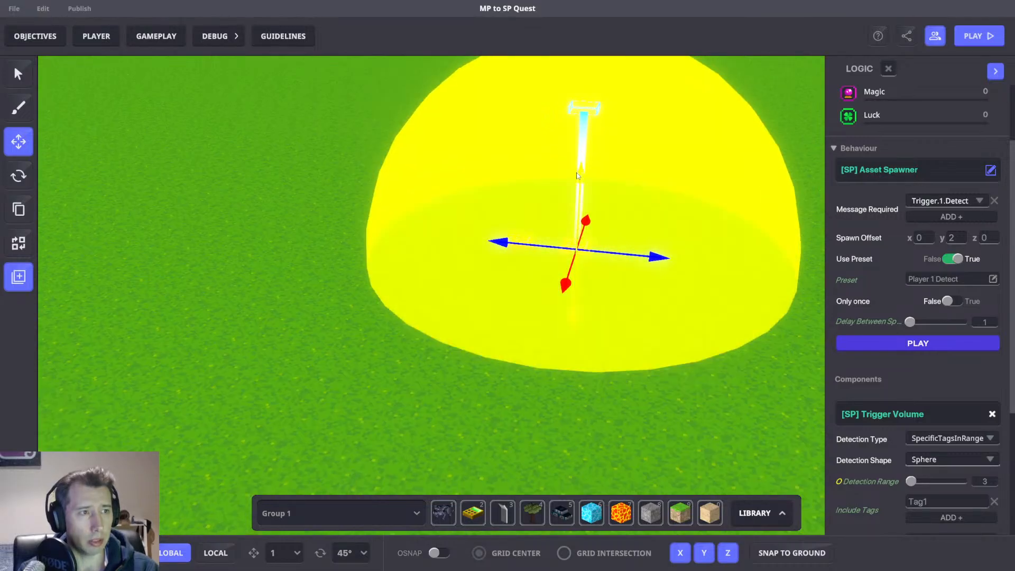
scroll(872, 289, "down", 3)
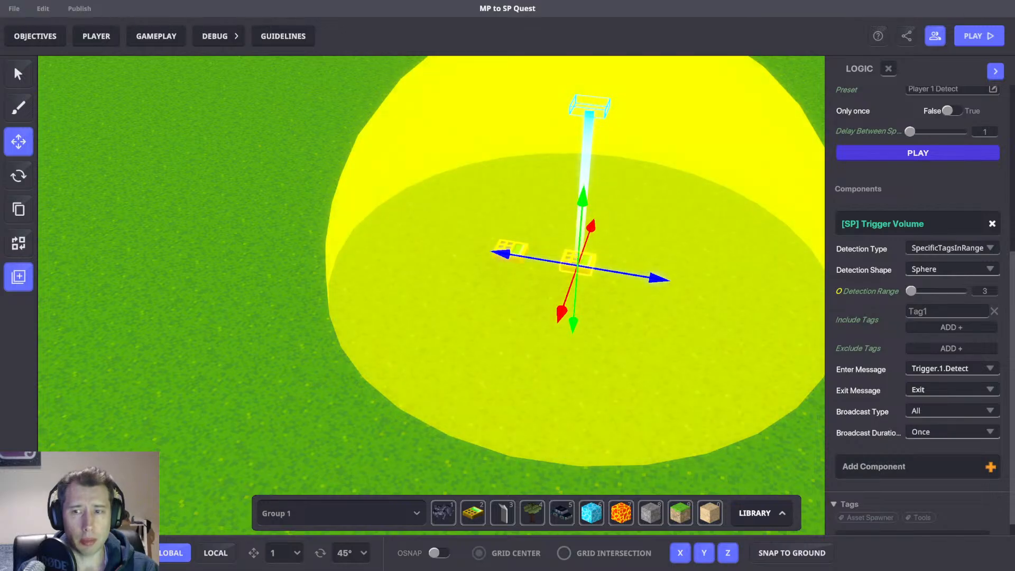
scroll(939, 366, "down", 1)
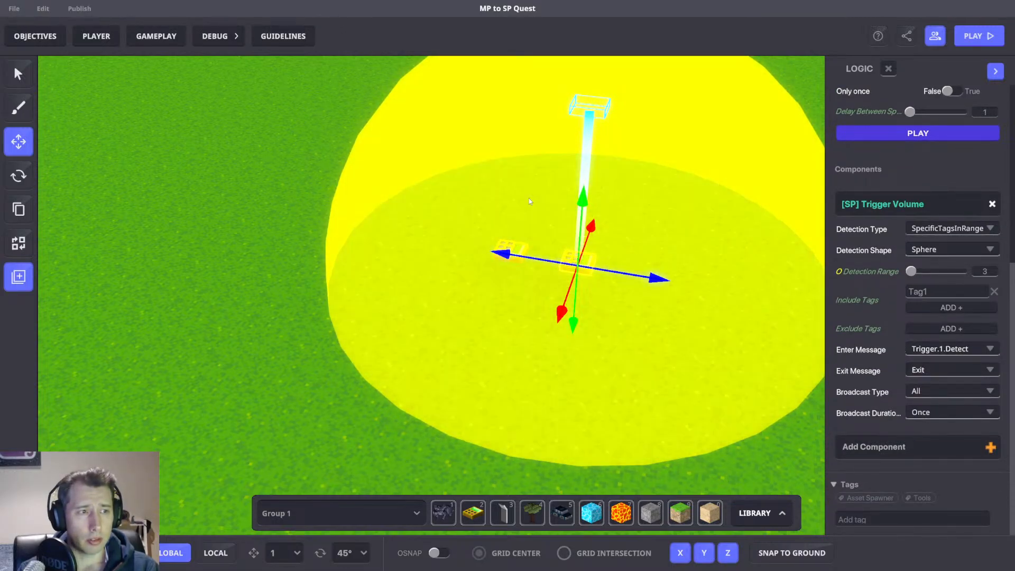
left_click(439, 244)
left_click(510, 252)
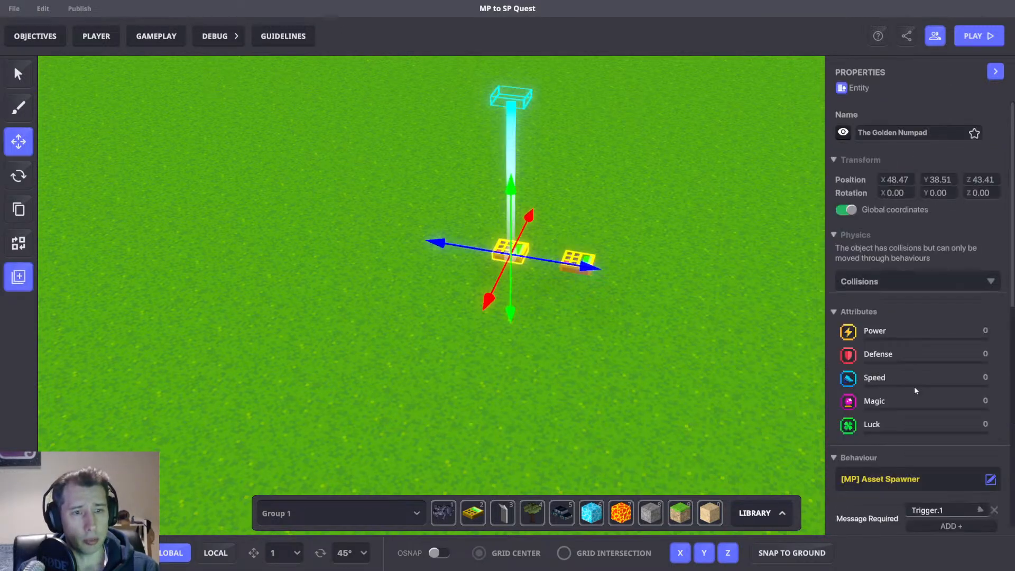
key("d")
right_click_drag(716, 315, 645, 325)
key("ctrl+s")
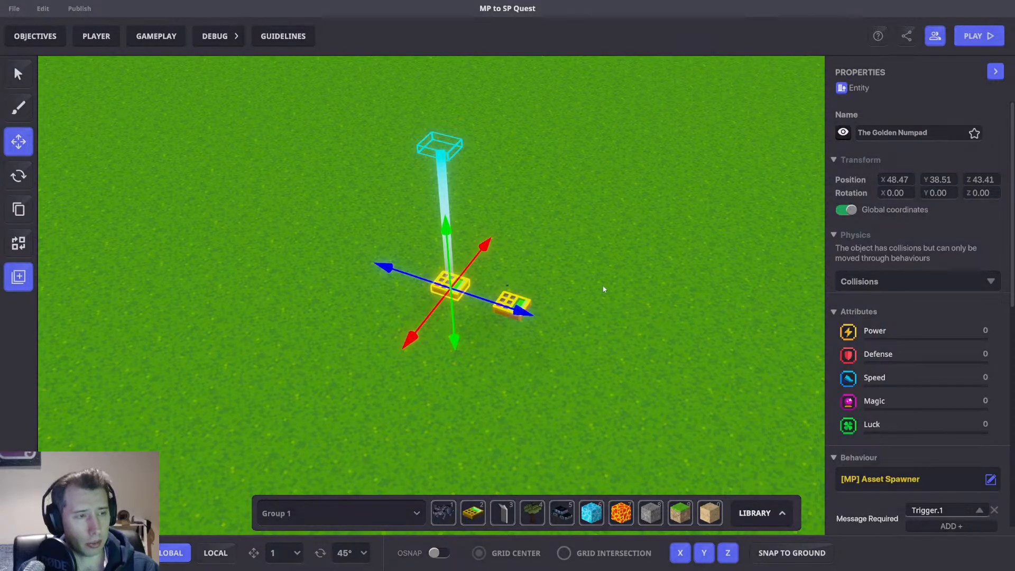
key("Return")
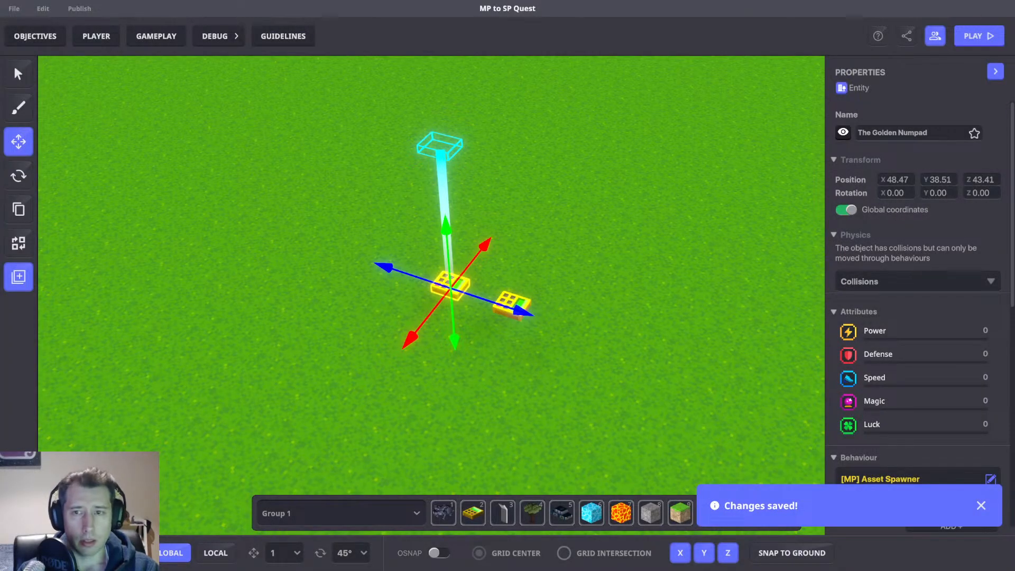
Select The Golden Numpad and inspect its MP Asset Spawner settings.
left_click(792, 339)
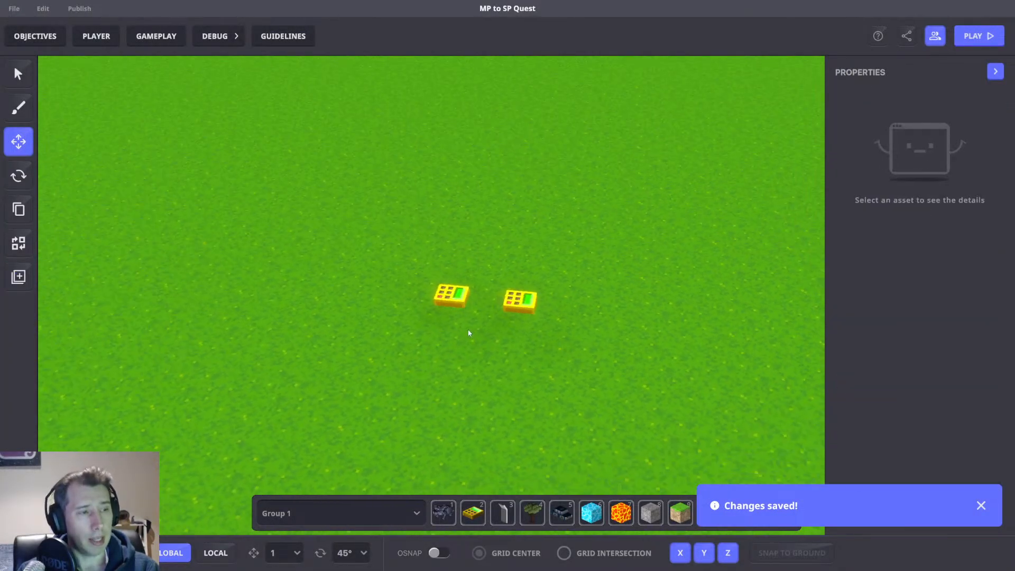
left_click(444, 303)
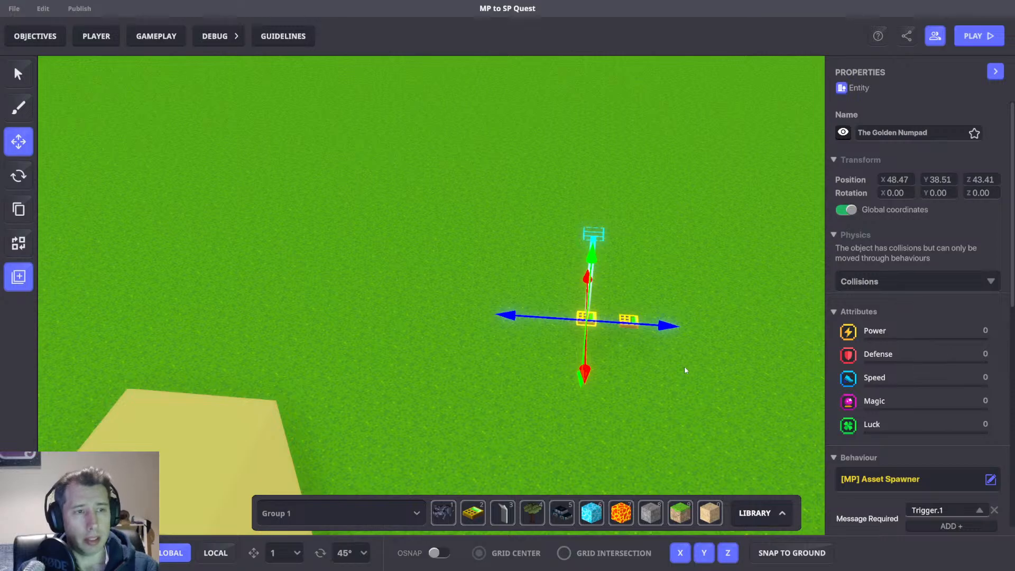
scroll(910, 422, "down", 5)
right_click_drag(672, 363, 542, 356)
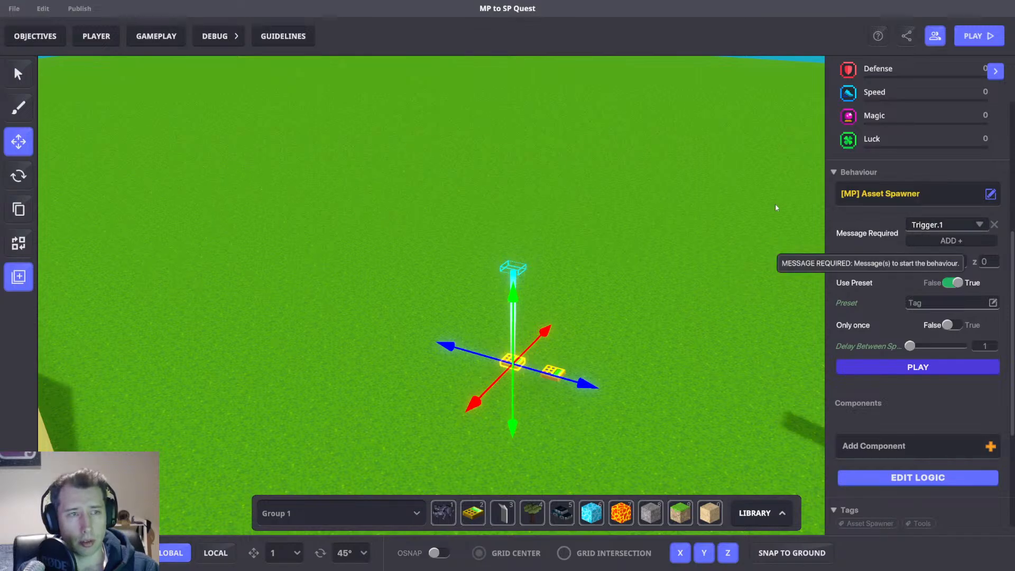
Open the Game Rules and review the Compare numbers rules that send Trigger messages, then close them.
left_click(175, 33)
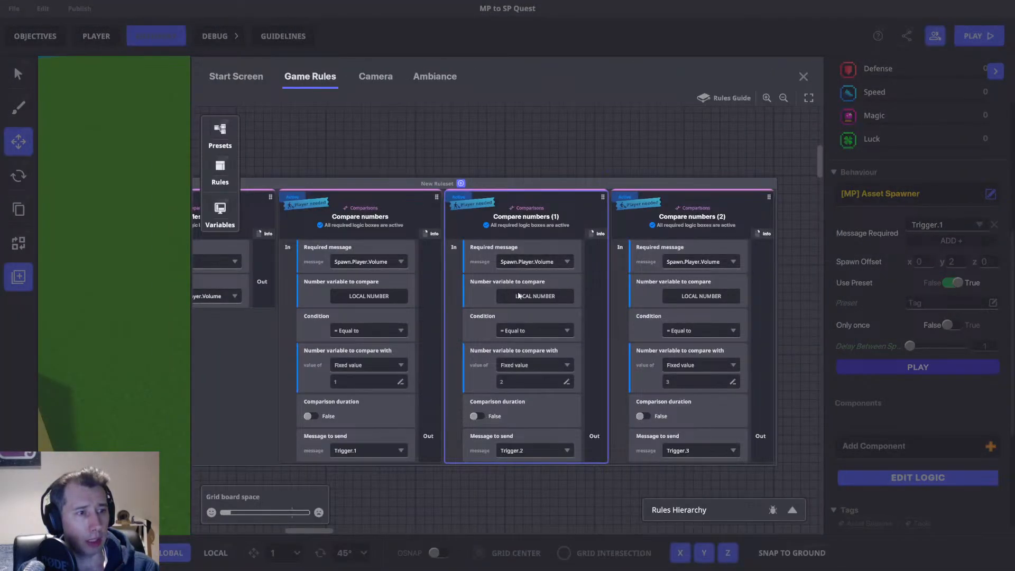
left_click_drag(399, 278, 575, 260)
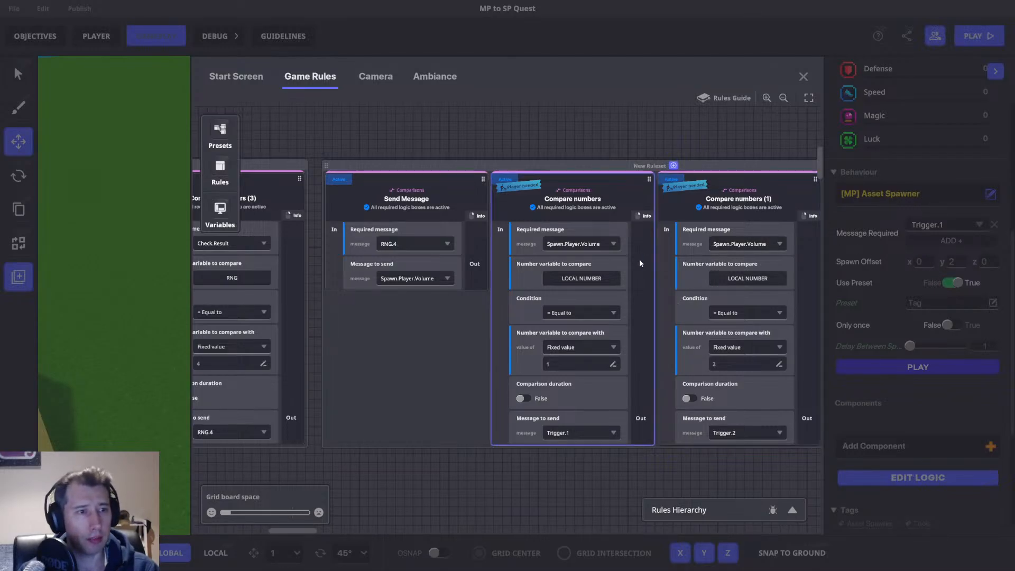
left_click_drag(640, 263, 642, 264)
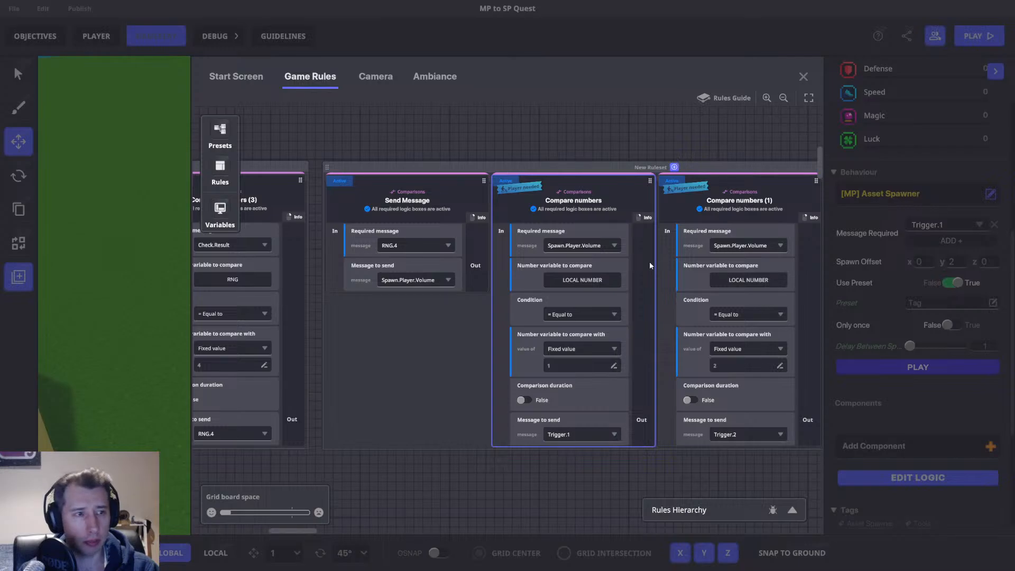
left_click_drag(378, 327, 470, 333)
left_click_drag(564, 368, 365, 377)
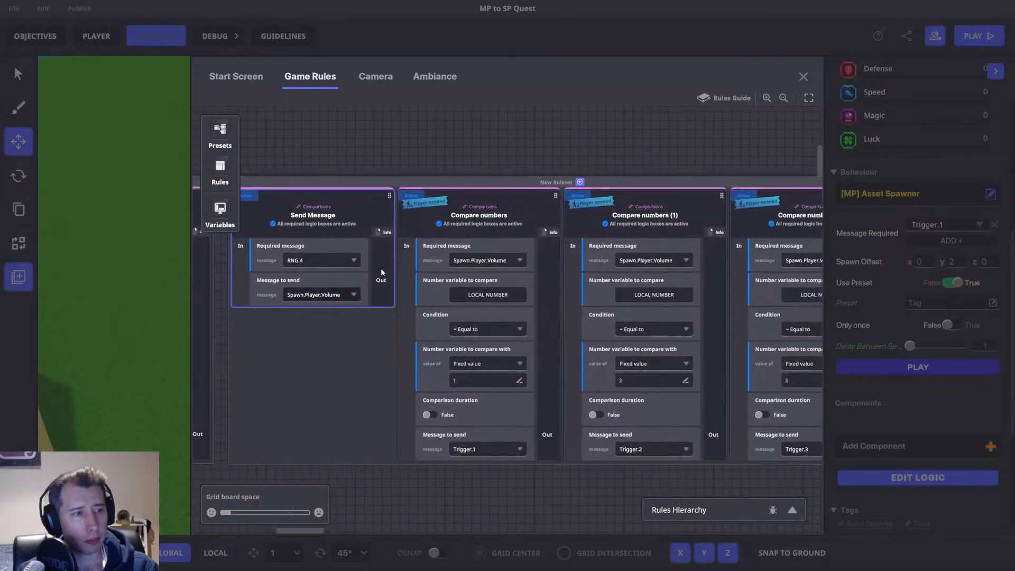
left_click_drag(661, 311, 613, 318)
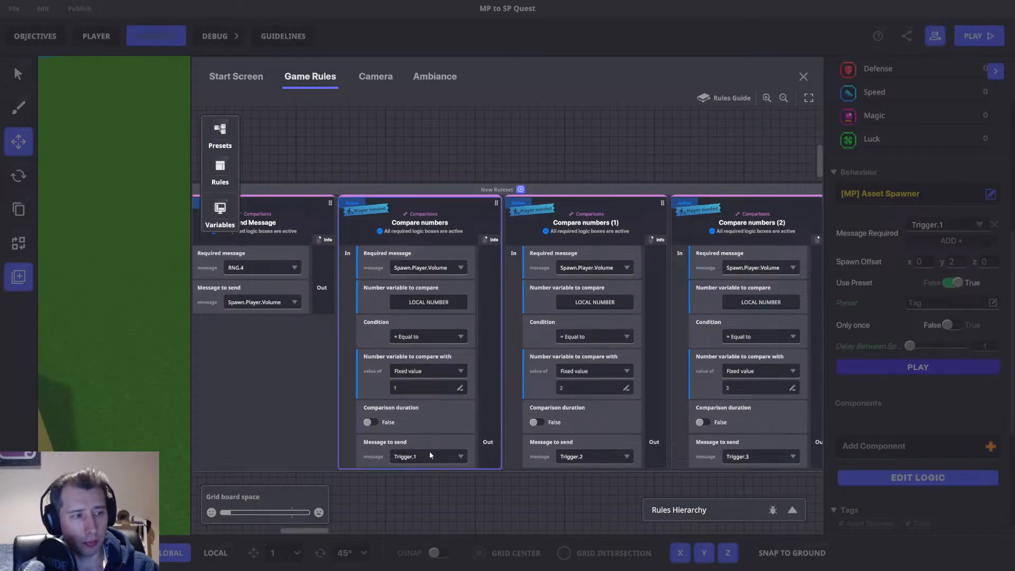
left_click(803, 76)
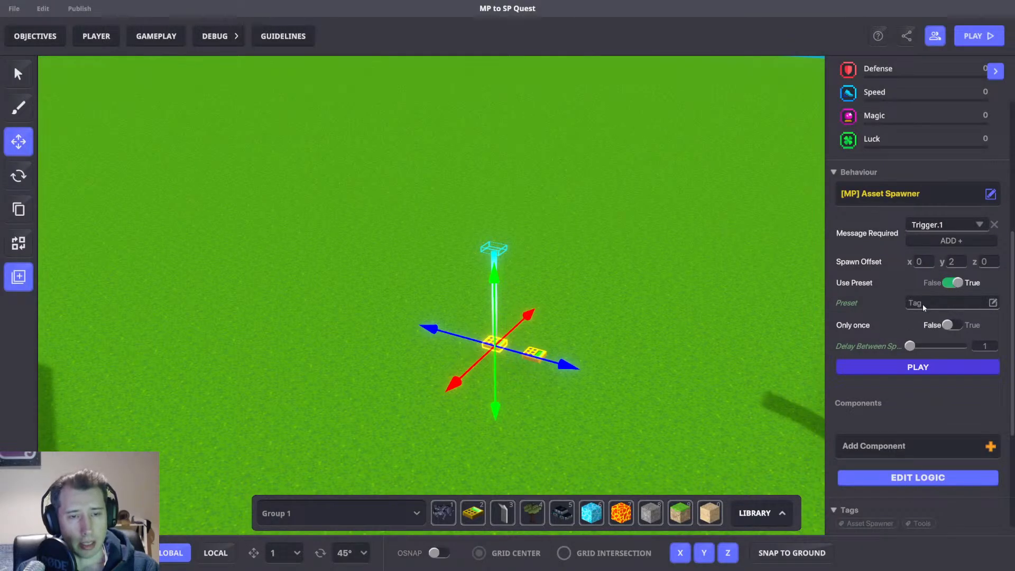
right_click_drag(746, 303, 636, 389)
key("w")
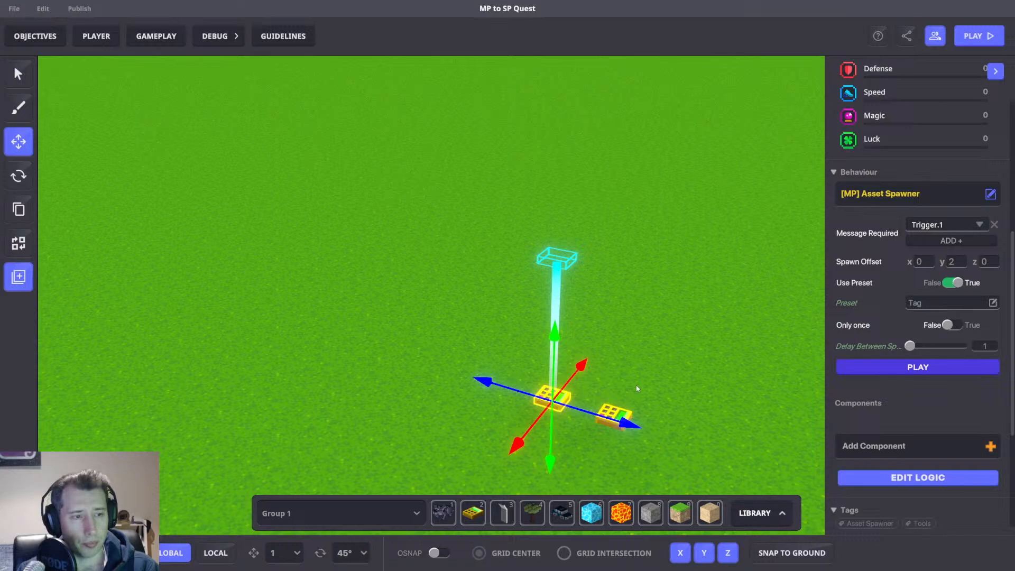
Inspect the Player 1 Detect spawner's Asset Spawner settings and its Trigger Volume detection settings.
left_click(618, 409)
scroll(904, 317, "down", 5)
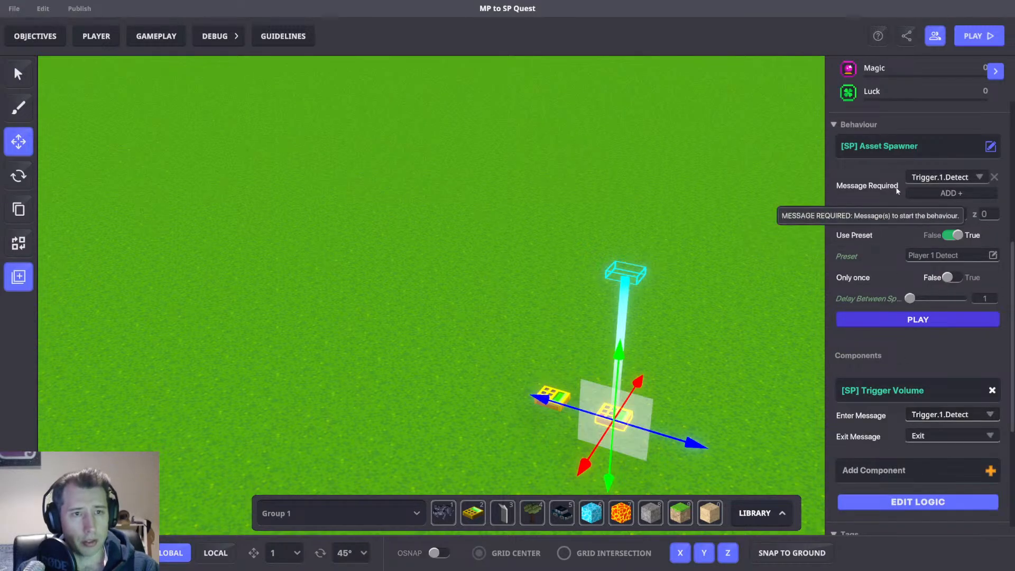
scroll(891, 405, "down", 1)
left_click(921, 493)
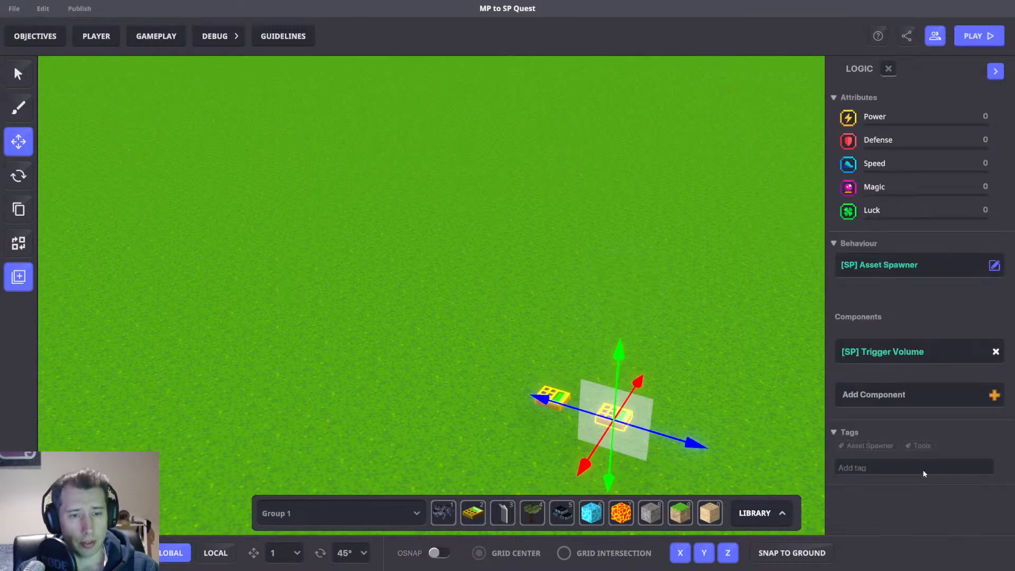
scroll(935, 463, "down", 5)
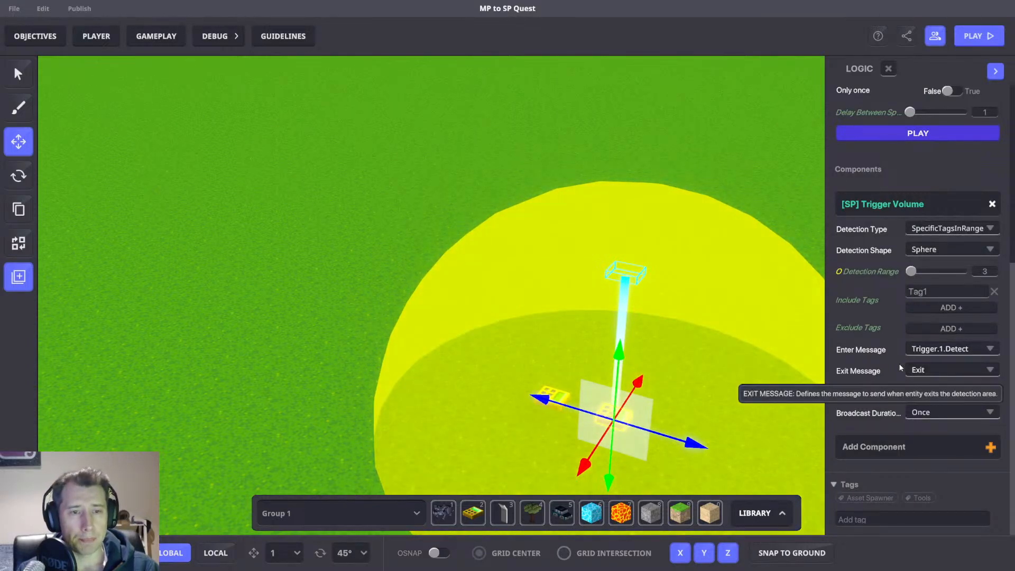
scroll(907, 339, "up", 5)
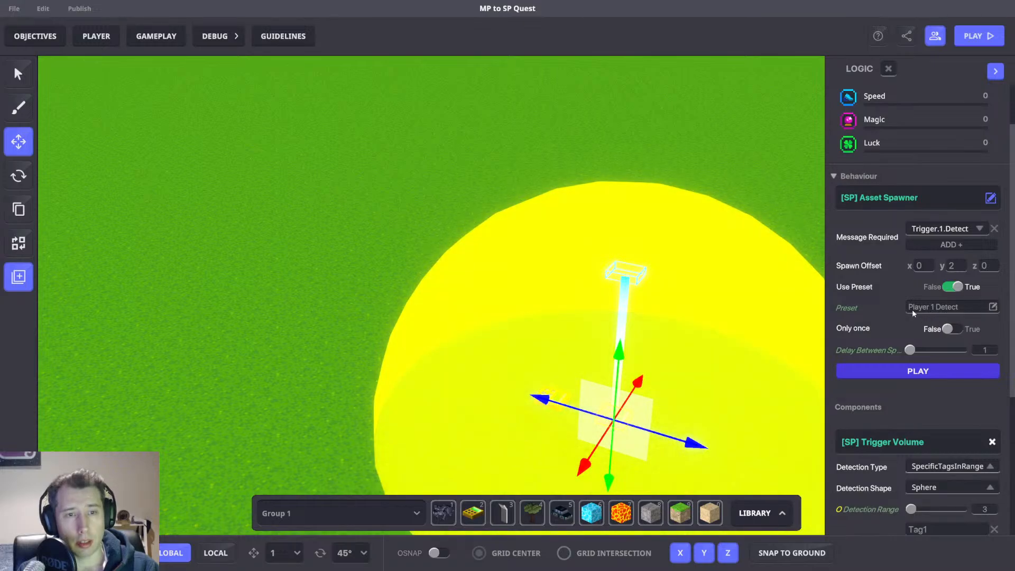
scroll(755, 320, "down", 2)
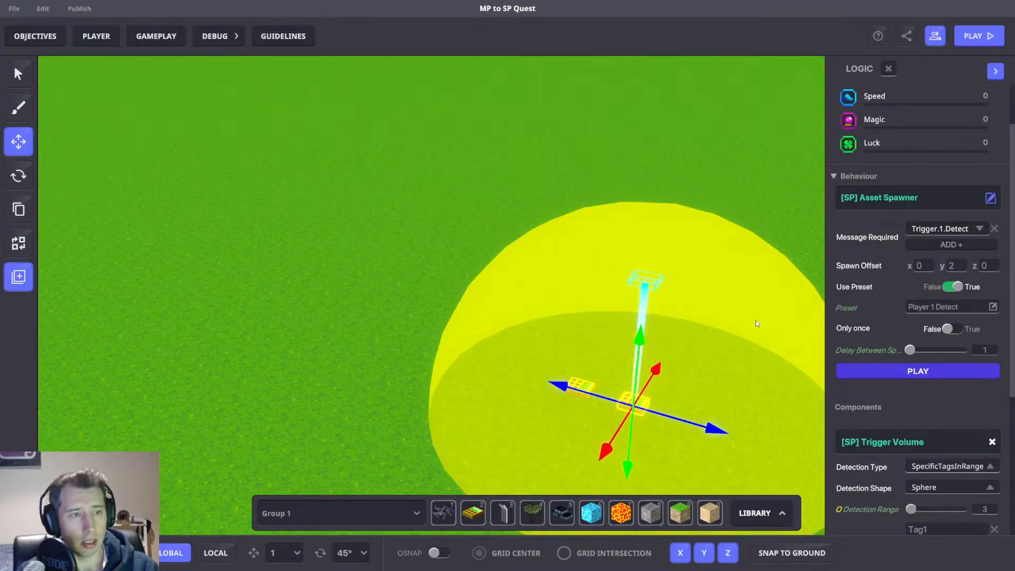
scroll(757, 324, "down", 3)
right_click_drag(757, 323, 715, 341)
key("Tab")
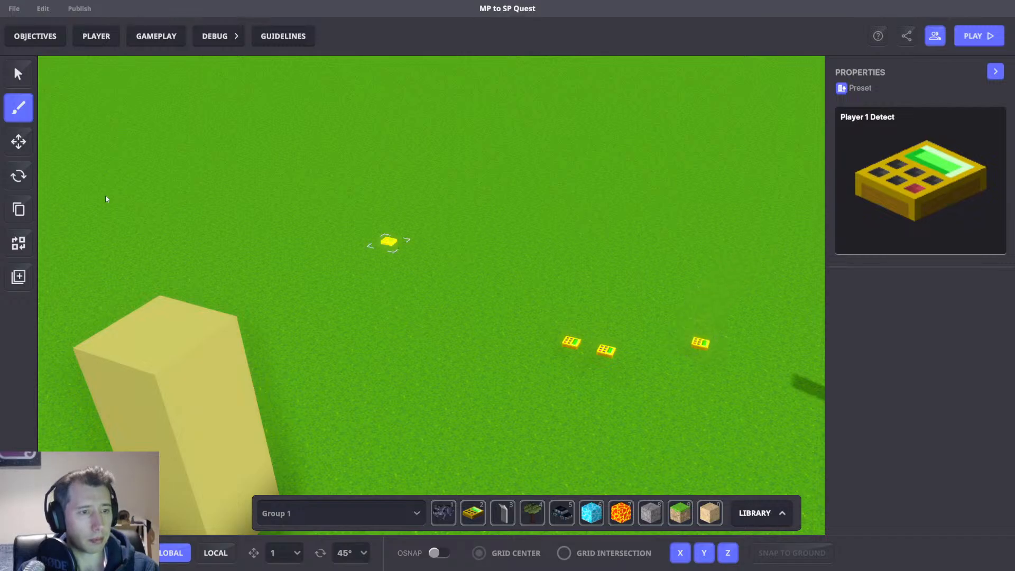
Set the quest trigger volume's detection type to SpecificTagsInRange, including tag 1.
left_click(18, 141)
left_click(700, 342)
scroll(940, 379, "down", 5)
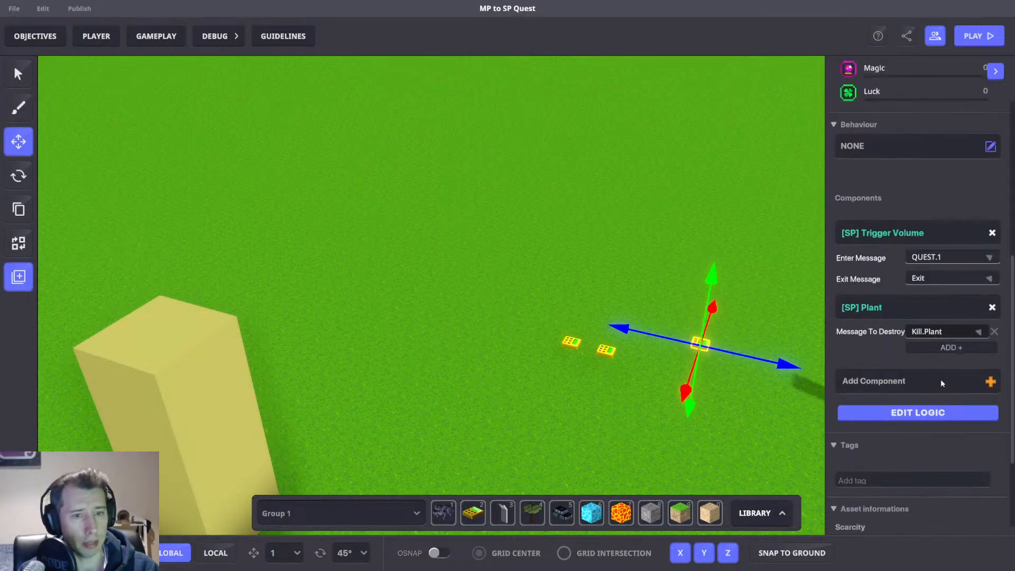
left_click(914, 414)
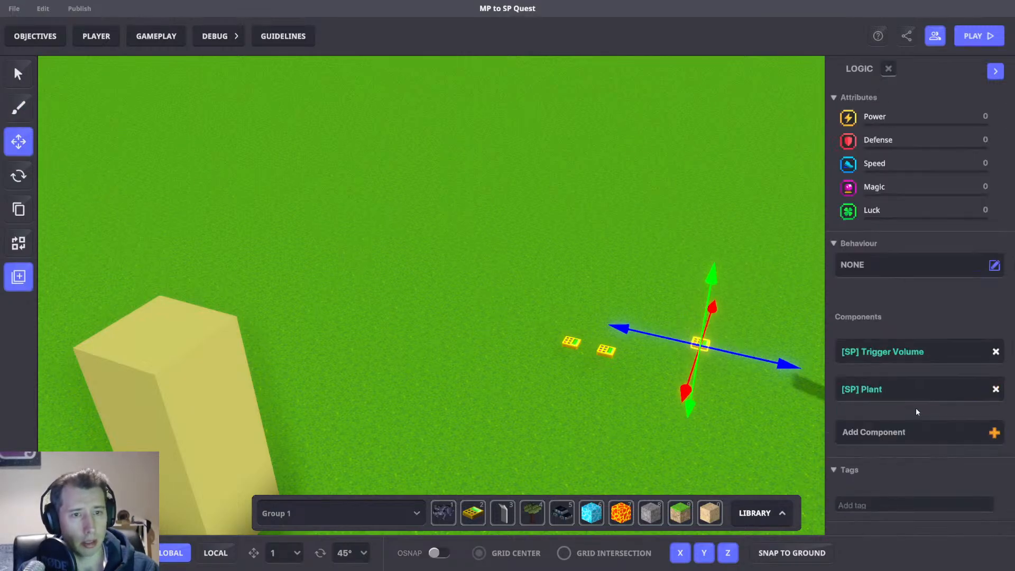
left_click(875, 316)
scroll(946, 275, "down", 3)
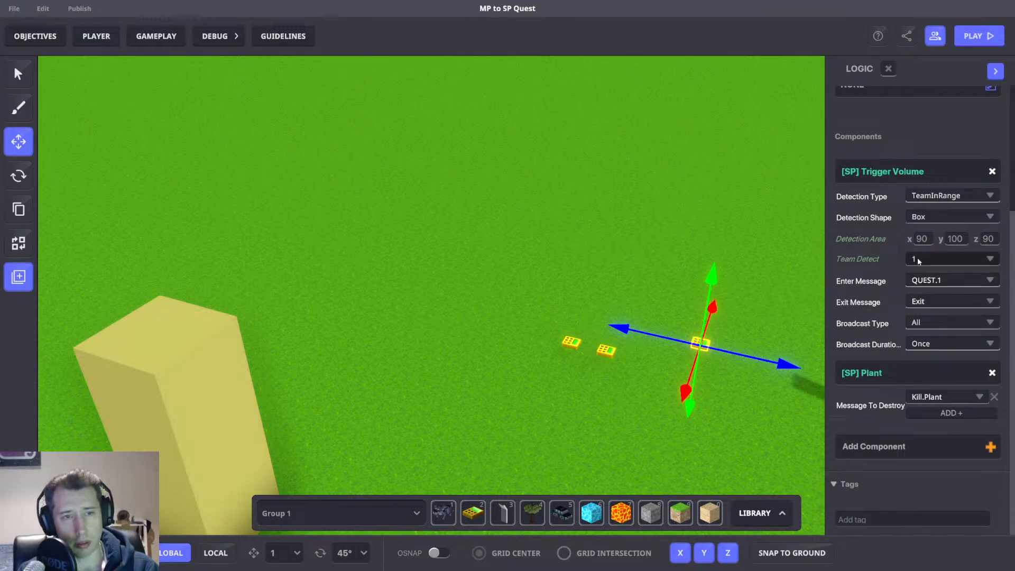
left_click(948, 198)
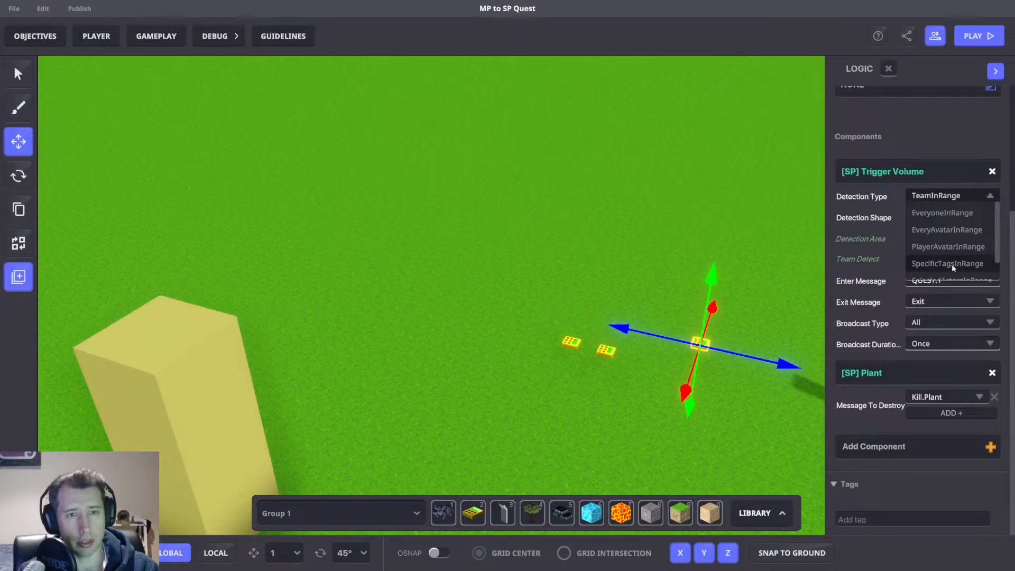
left_click(949, 264)
left_click(927, 259)
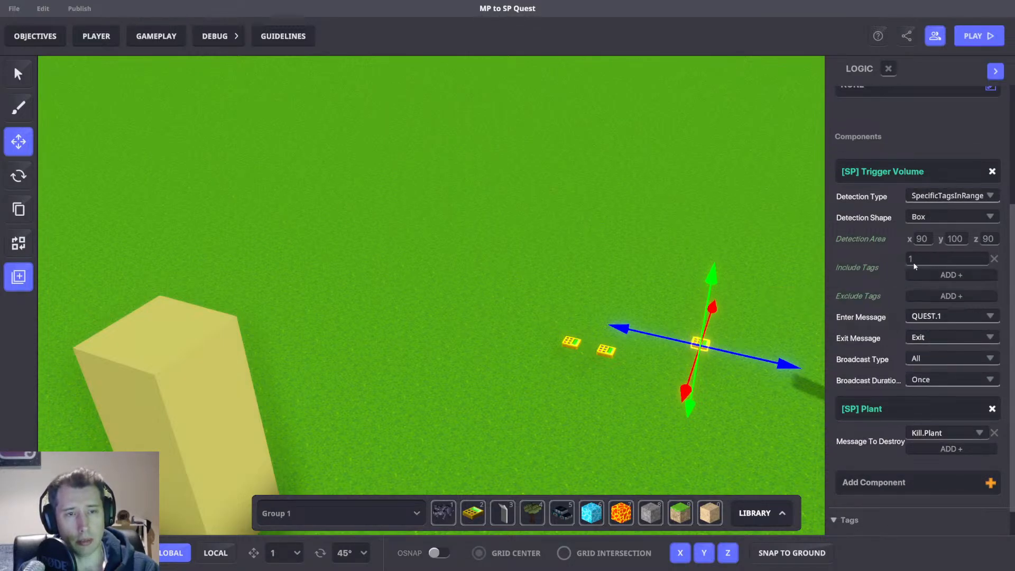
Inspect the team spawn point's settings.
middle_click_drag(718, 254, 816, 285)
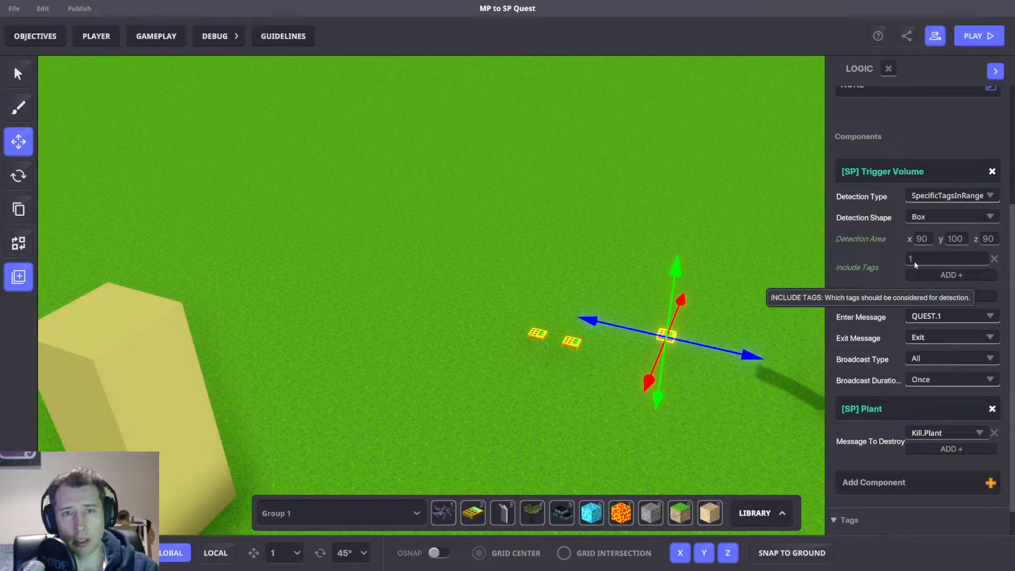
middle_click_drag(644, 223, 696, 247)
scroll(696, 249, "down", 4)
right_click_drag(696, 248, 615, 338)
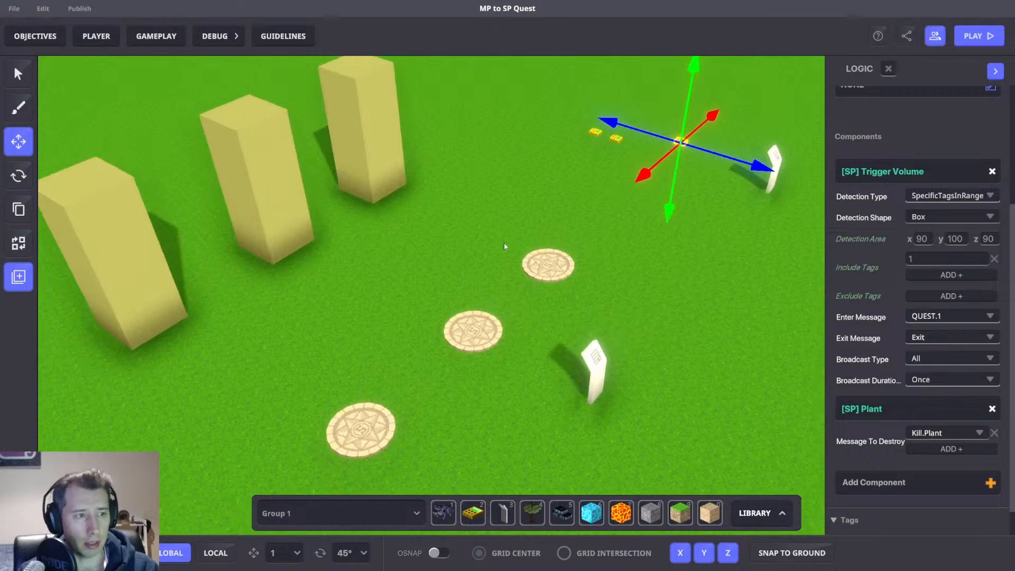
left_click(547, 263)
scroll(949, 362, "down", 5)
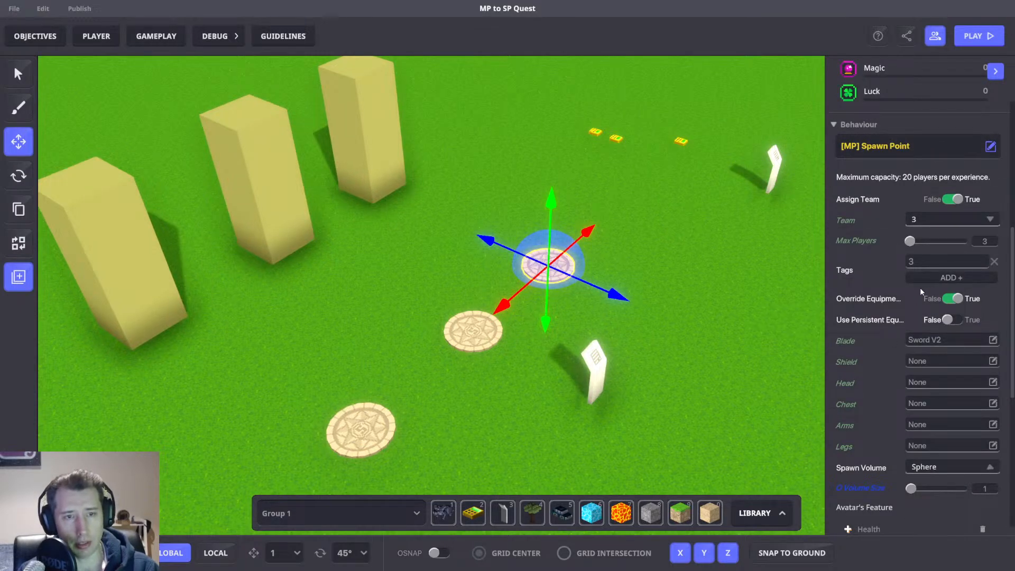
right_click_drag(725, 327, 707, 285)
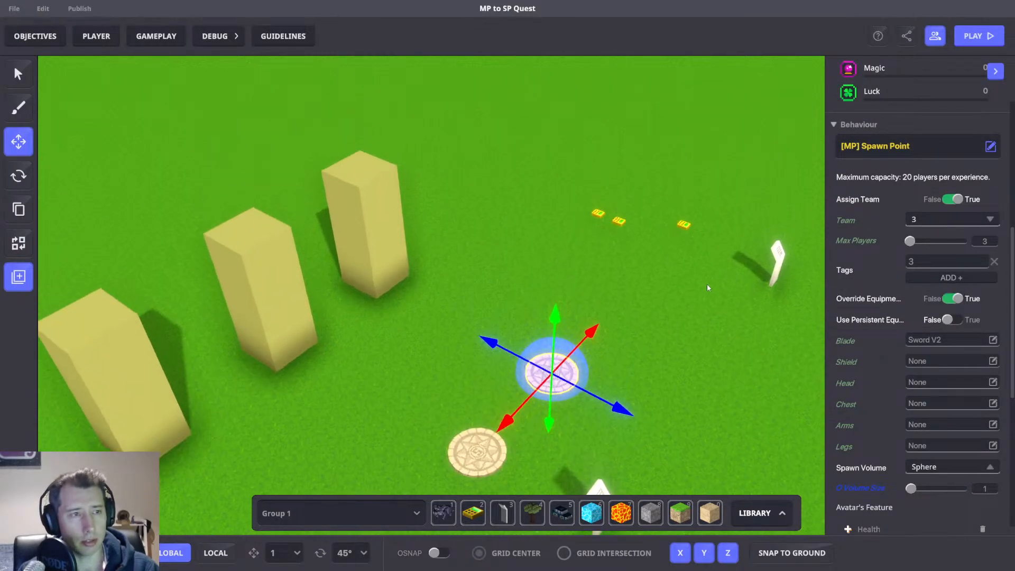
Reselect the quest trigger object, review its logic, and delete it.
left_click(672, 178)
left_click(683, 225)
scroll(889, 278, "down", 5)
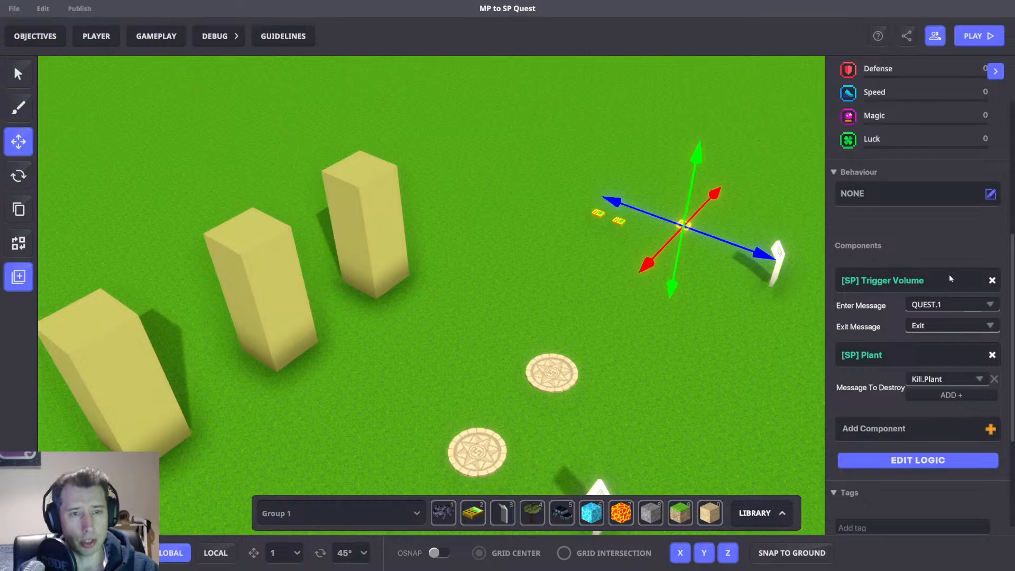
scroll(727, 195, "up", 5)
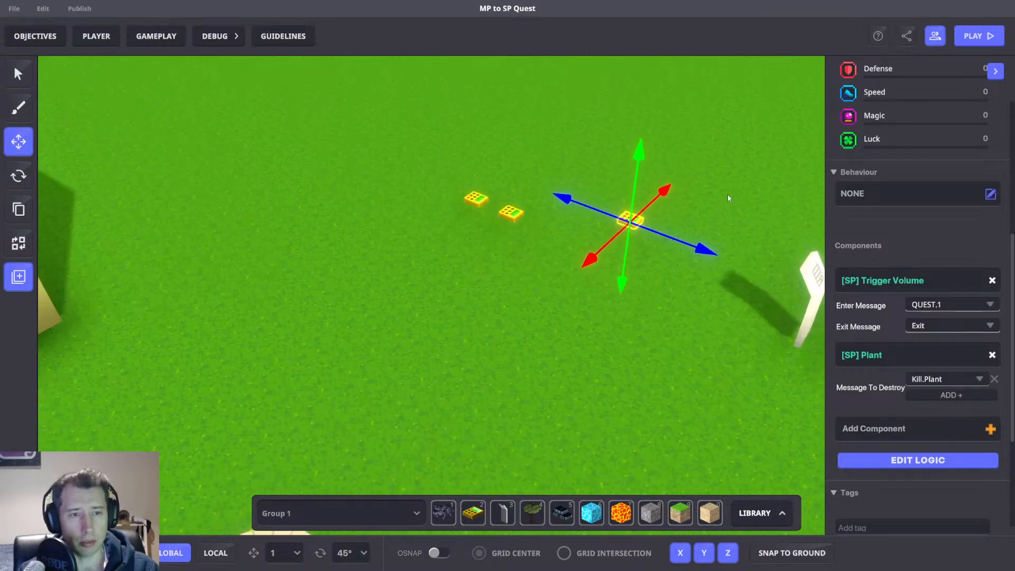
left_click(919, 461)
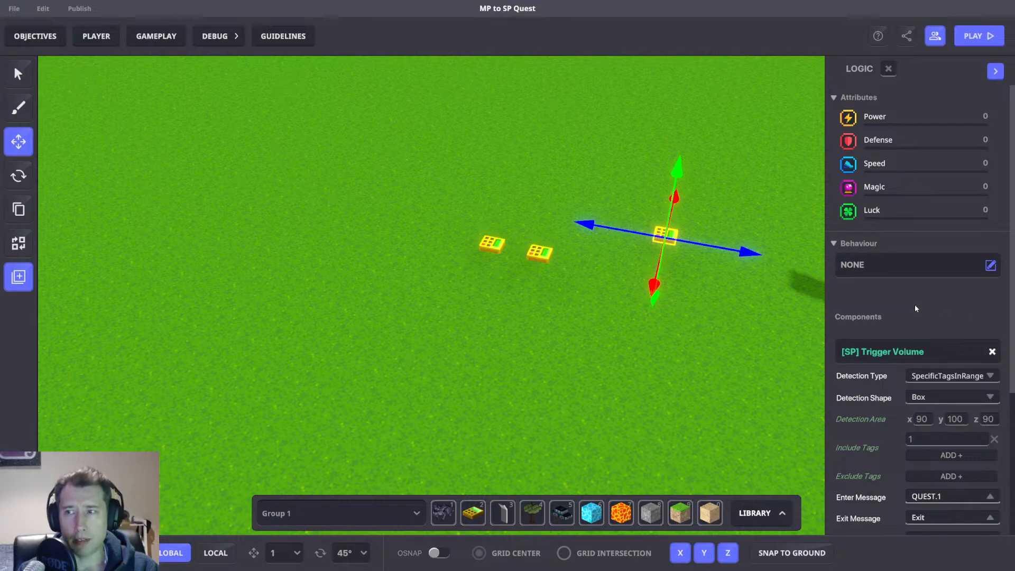
key("d")
scroll(573, 265, "up", 4)
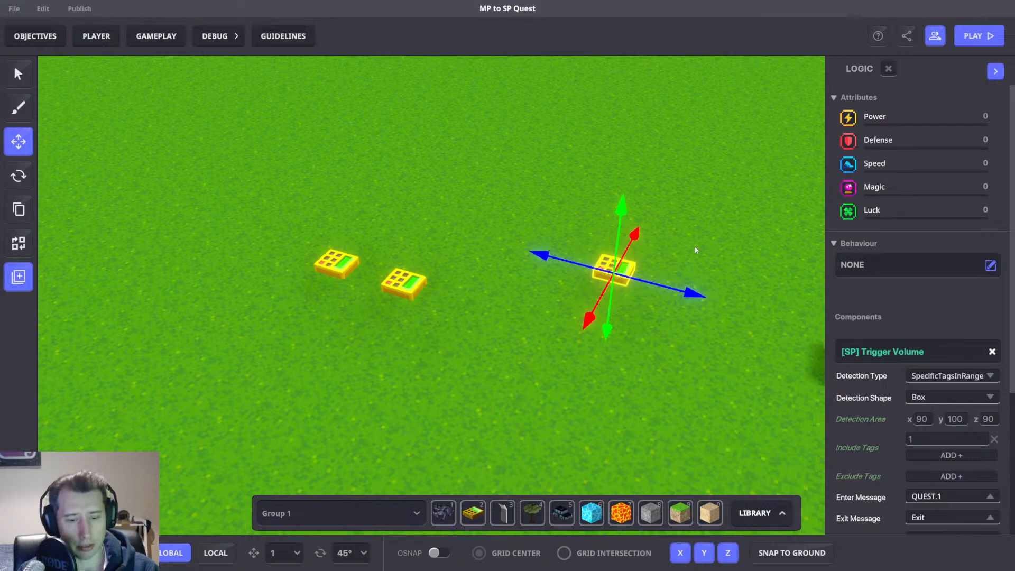
scroll(898, 343, "down", 3)
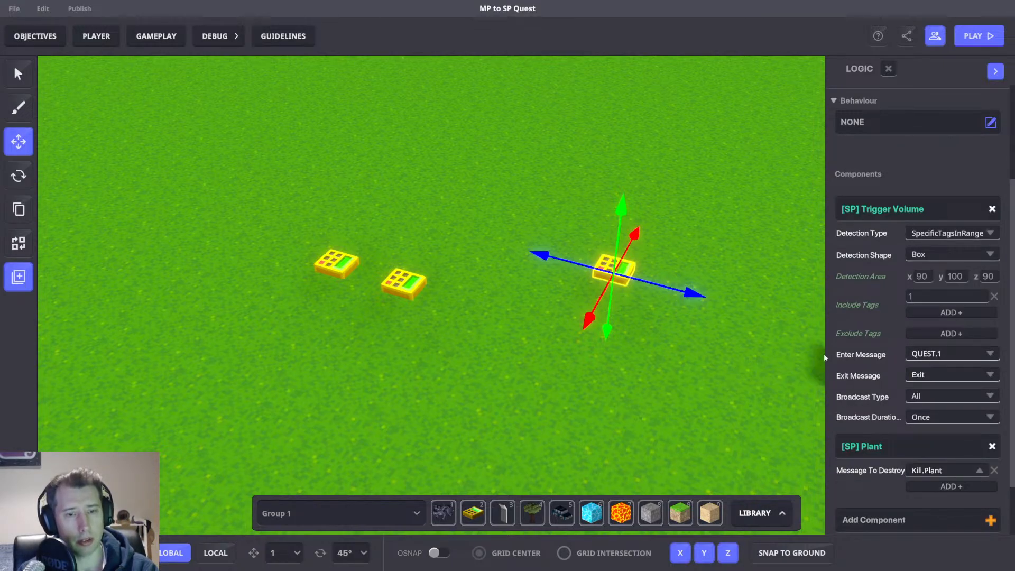
key("Delete")
Play-test the quest by knocking over columns to trigger the RNG spawns, then return to the editor.
scroll(639, 296, "down", 6)
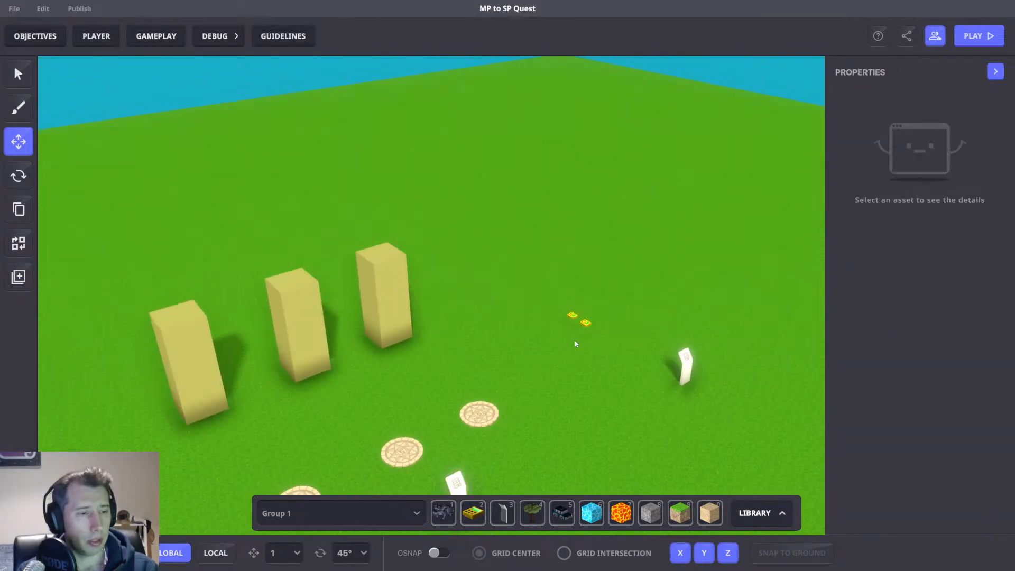
scroll(575, 343, "down", 1)
key("ctrl+p")
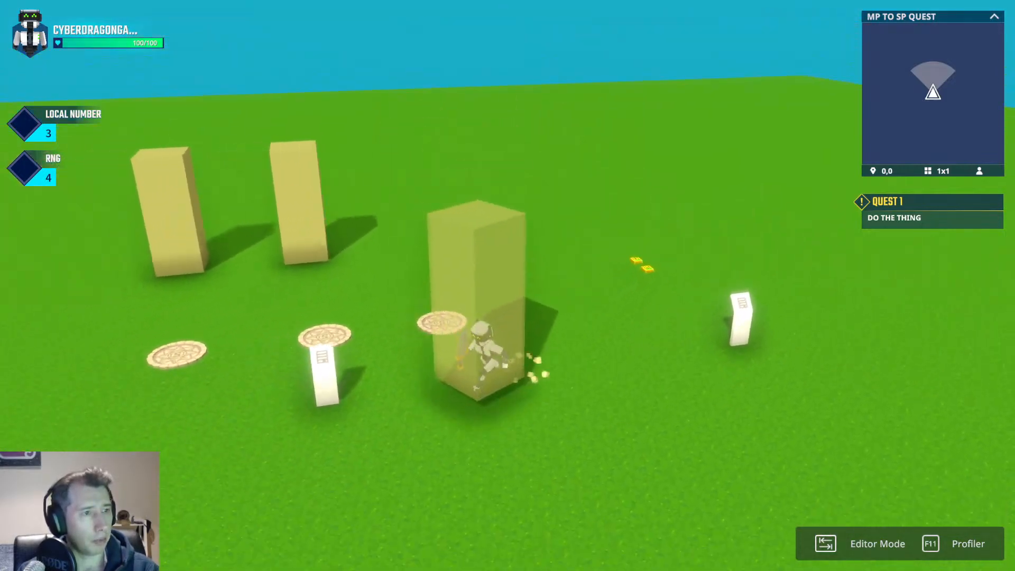
key("Tab")
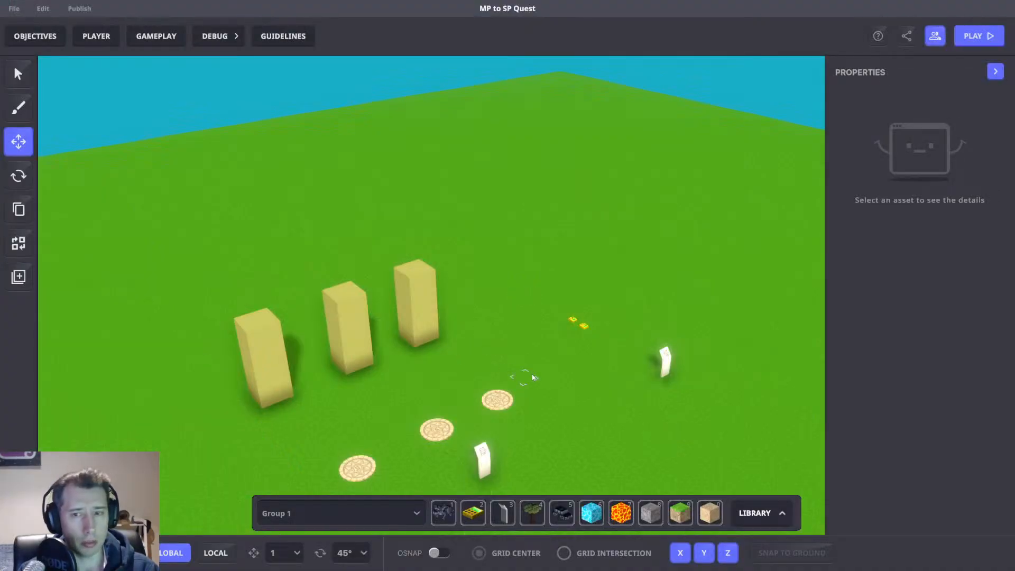
key("Tab")
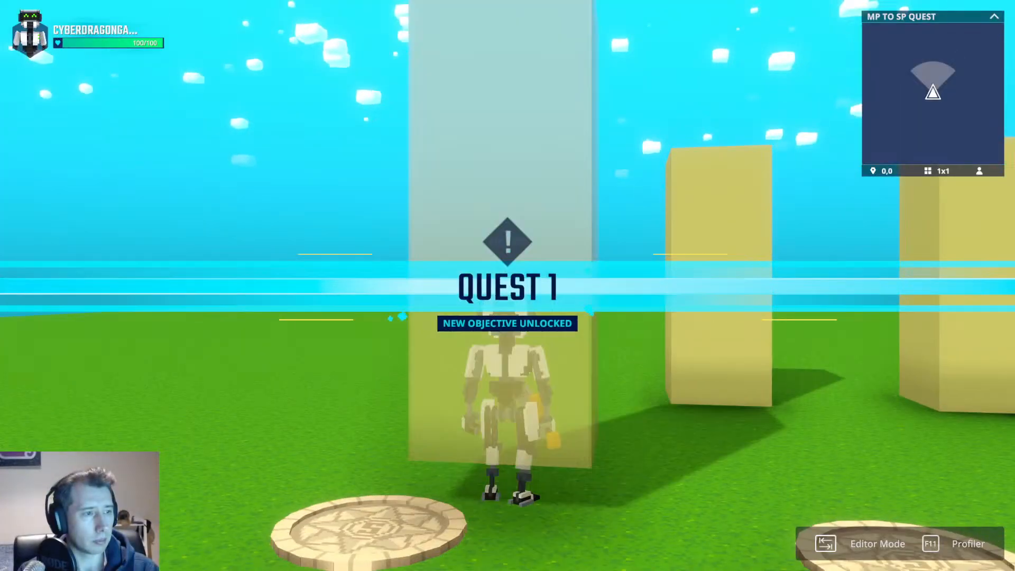
left_click(642, 411)
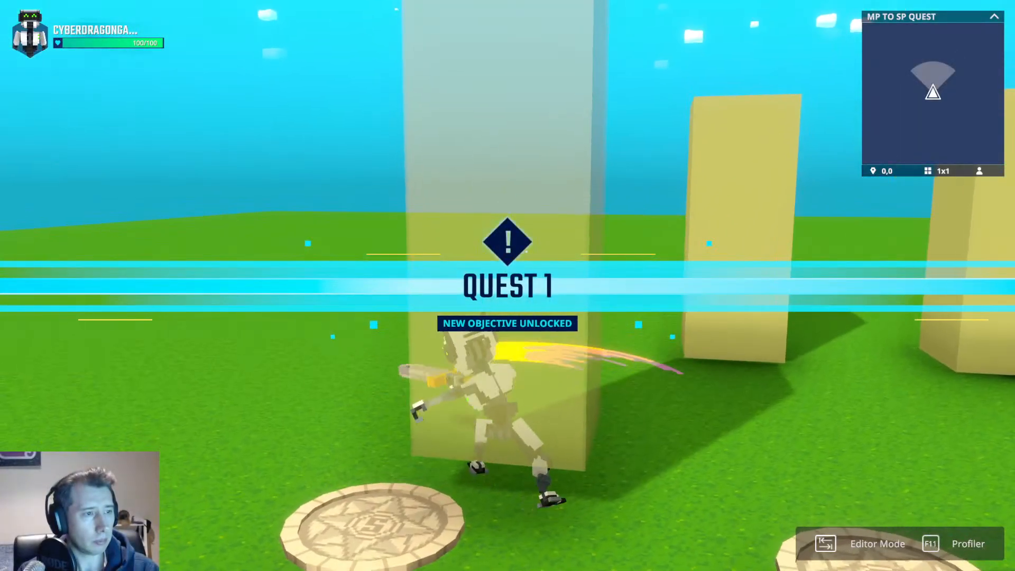
key("a")
key("space")
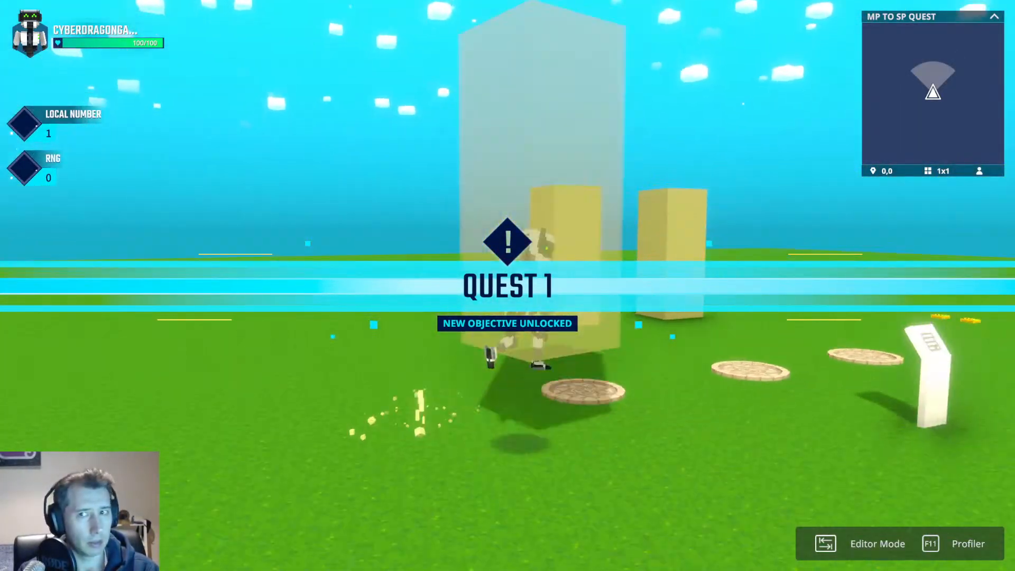
key("d")
key("space")
key("d")
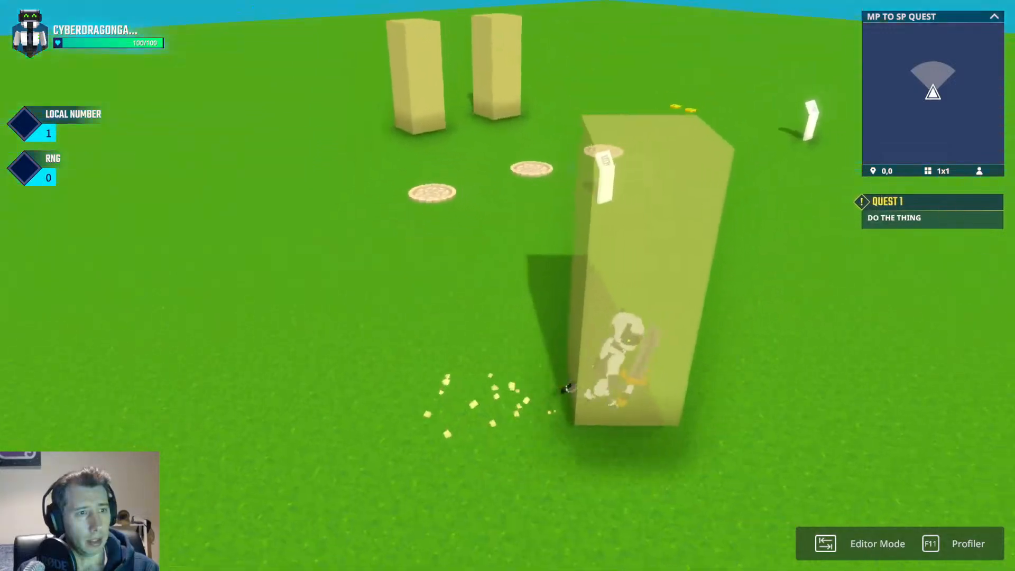
key("w")
scroll(508, 285, "up", 3)
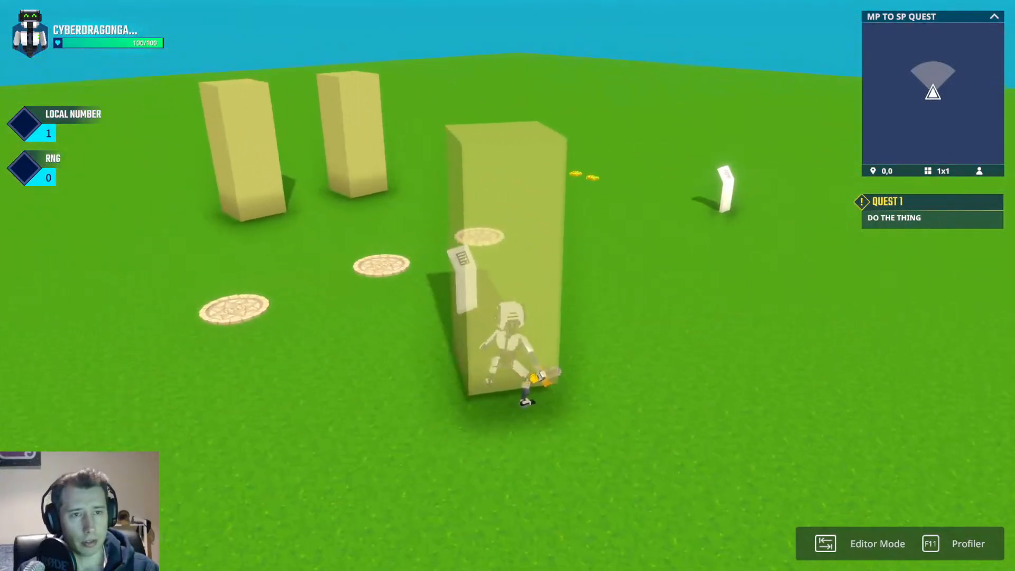
key("w")
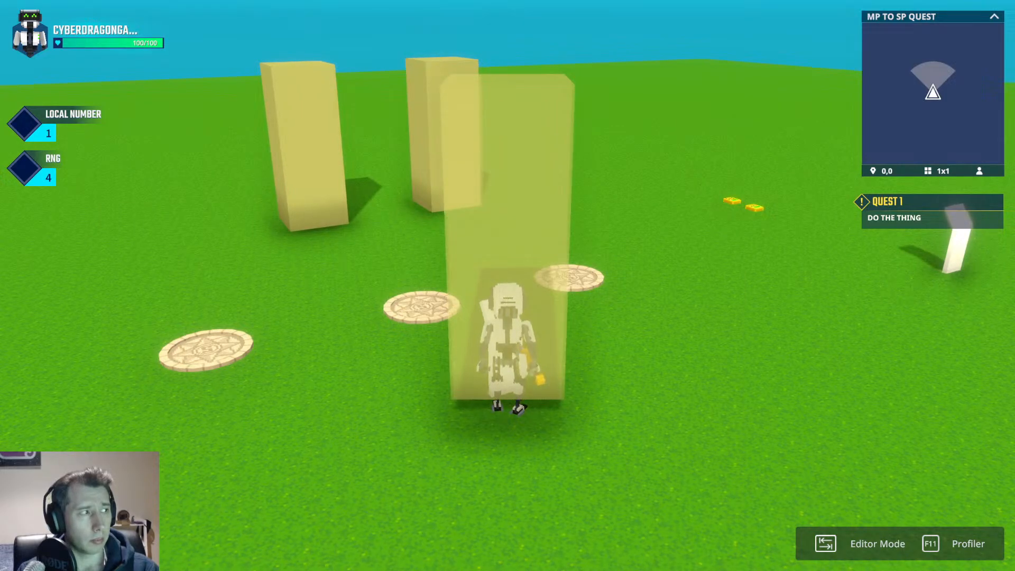
key("w")
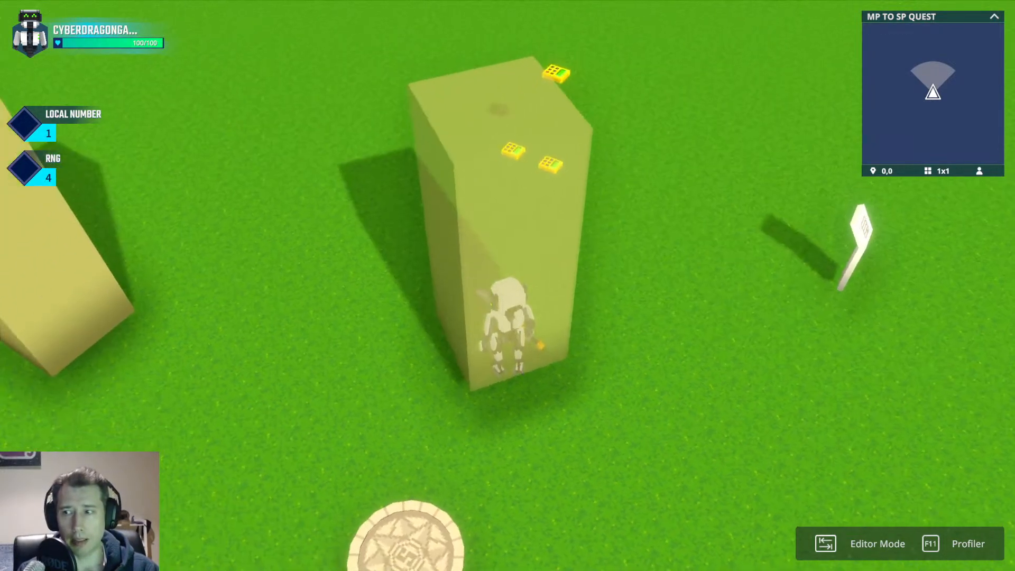
scroll(507, 285, "down", 3)
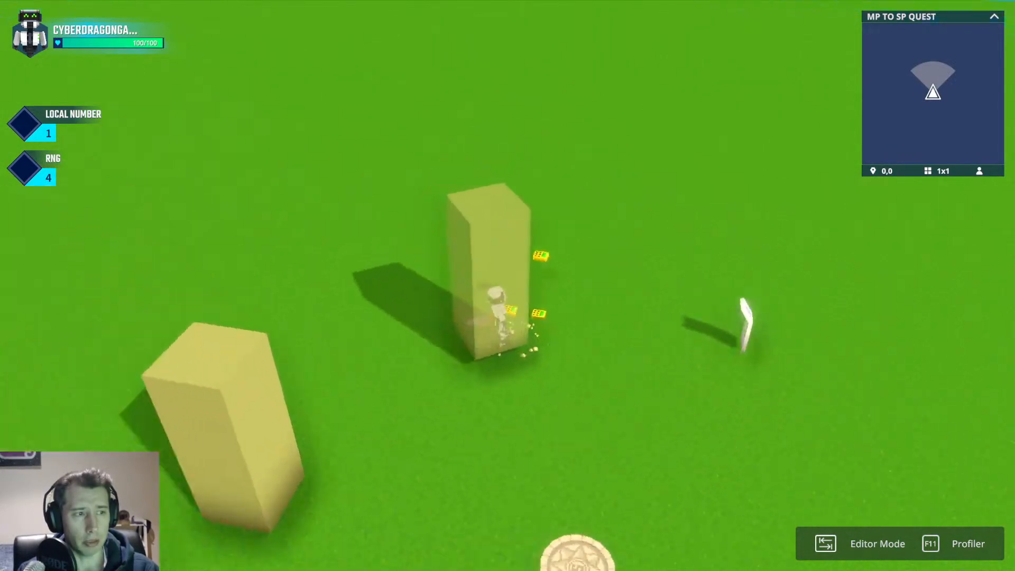
key("space")
key("a")
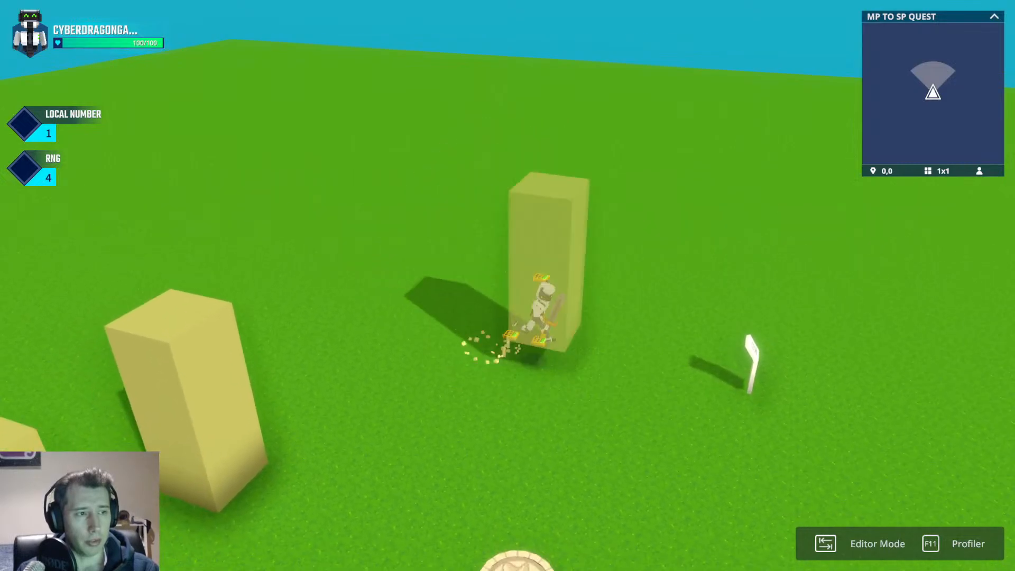
key("space")
key("space")
key("d")
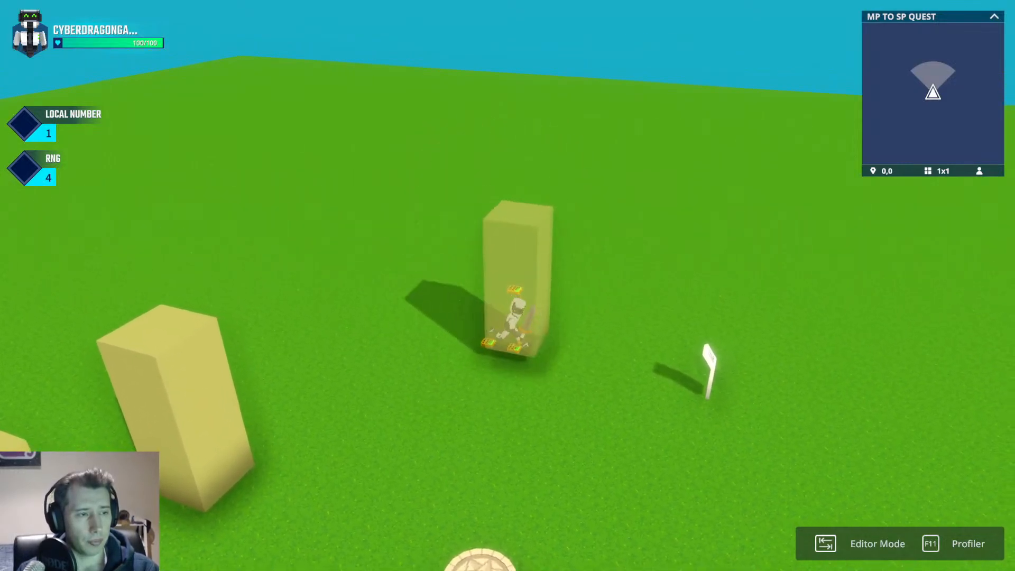
key("d")
scroll(507, 286, "up", 3)
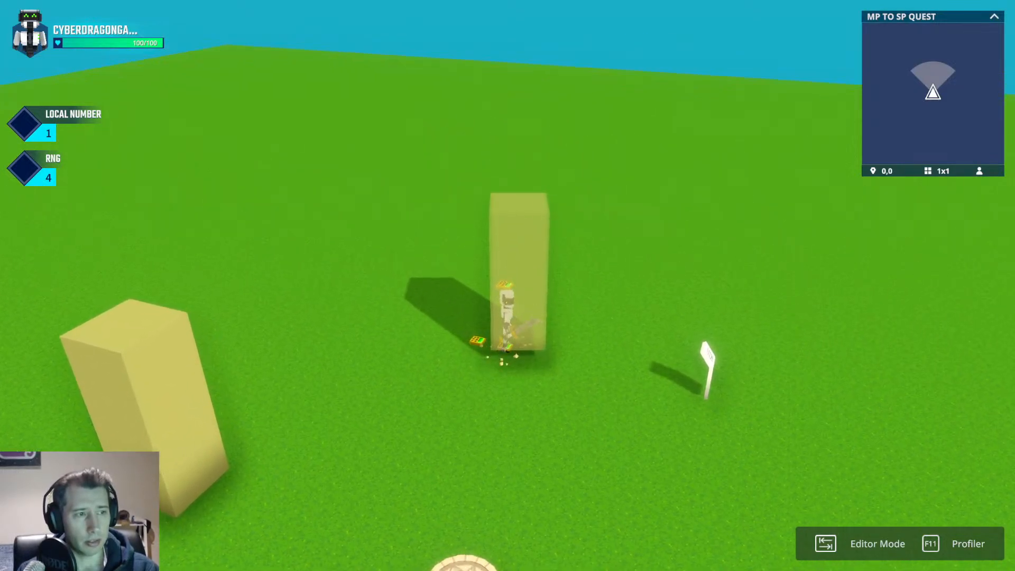
key("space")
key("space")
key("Tab")
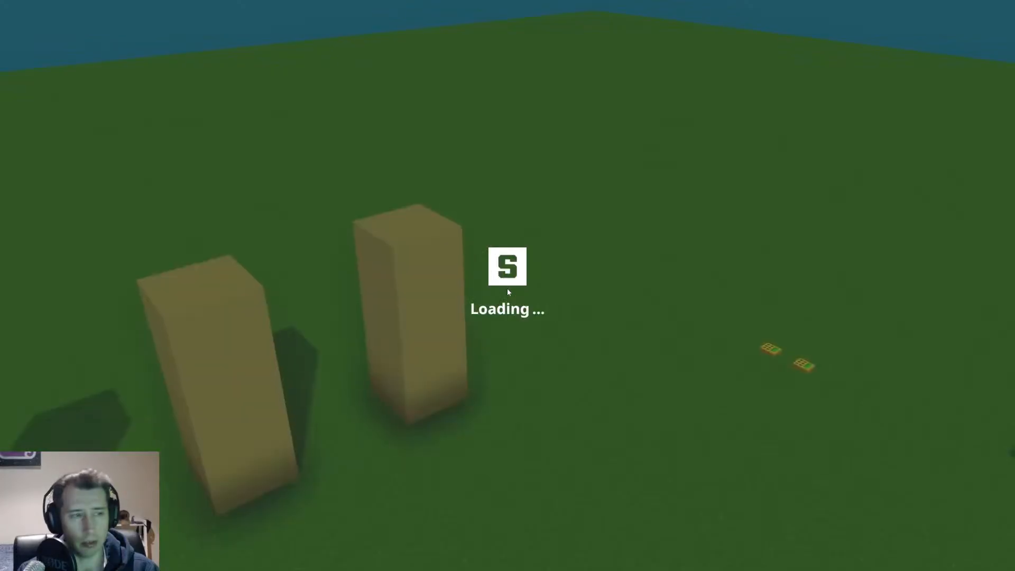
Return to the editor and inspect a Player 1 Detect object's trigger volume settings.
key("Tab")
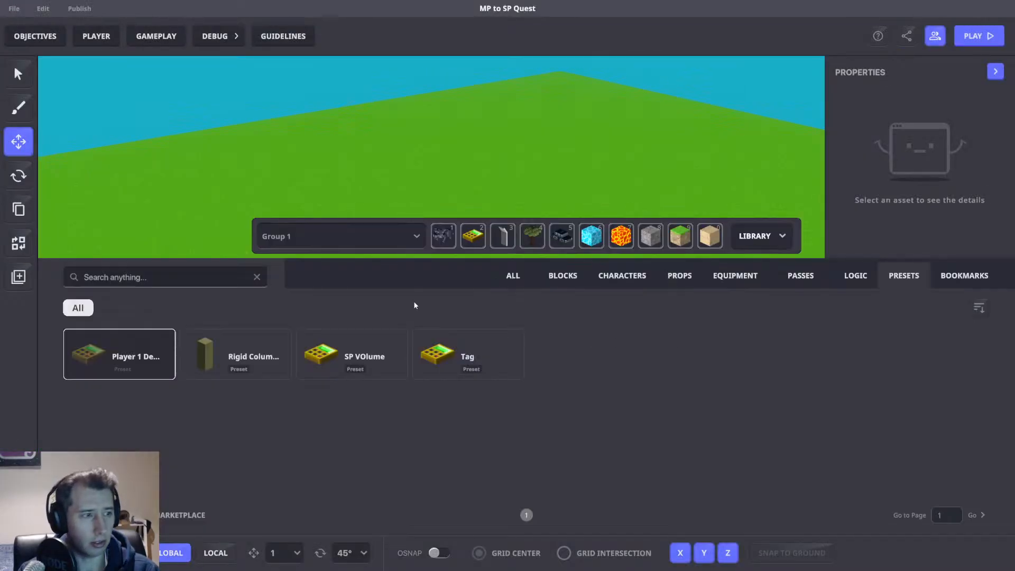
left_click(153, 359)
left_click(764, 236)
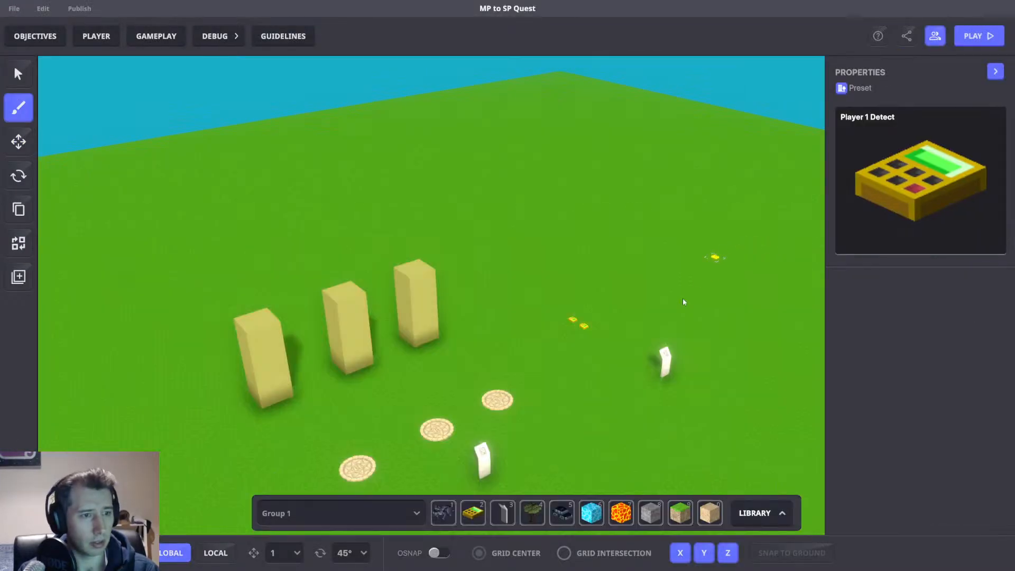
left_click(18, 141)
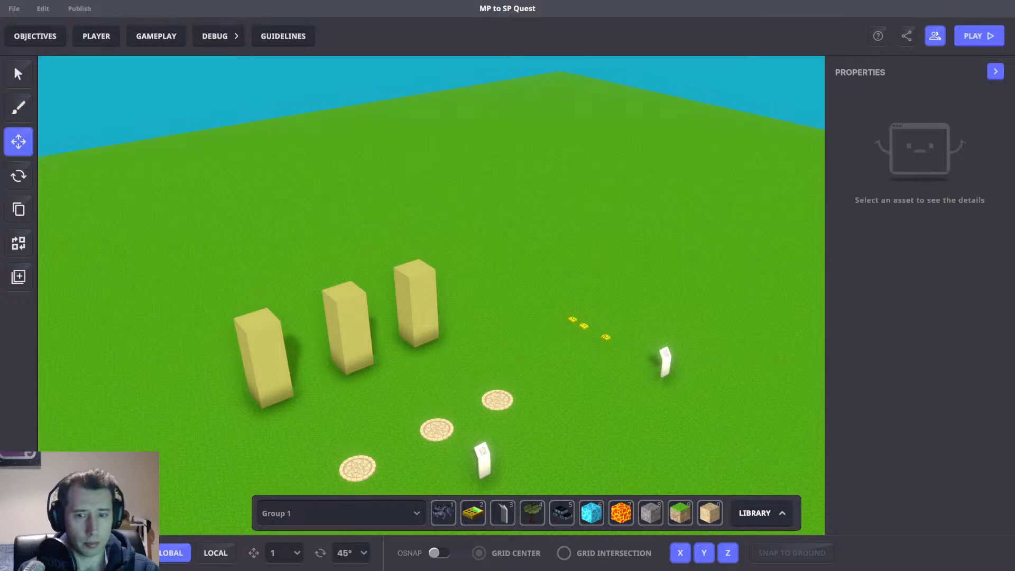
scroll(566, 324, "up", 10)
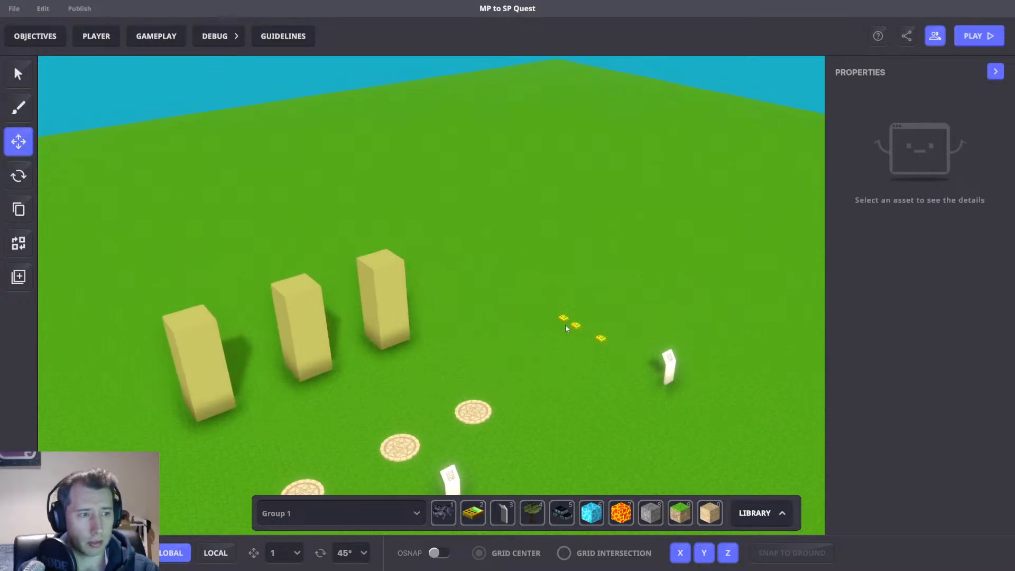
left_click(626, 333)
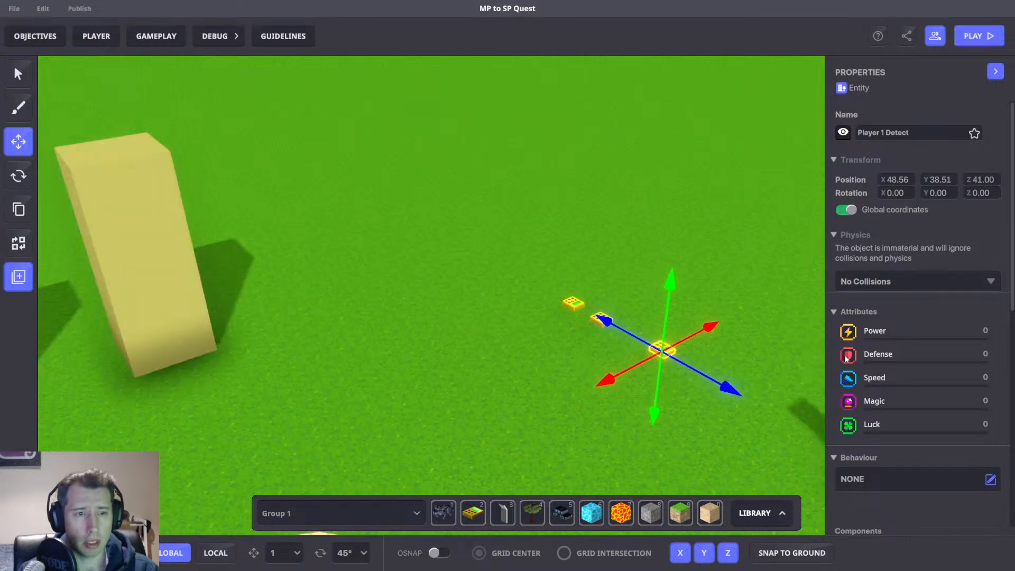
scroll(888, 391, "down", 5)
right_click_drag(768, 370, 735, 319)
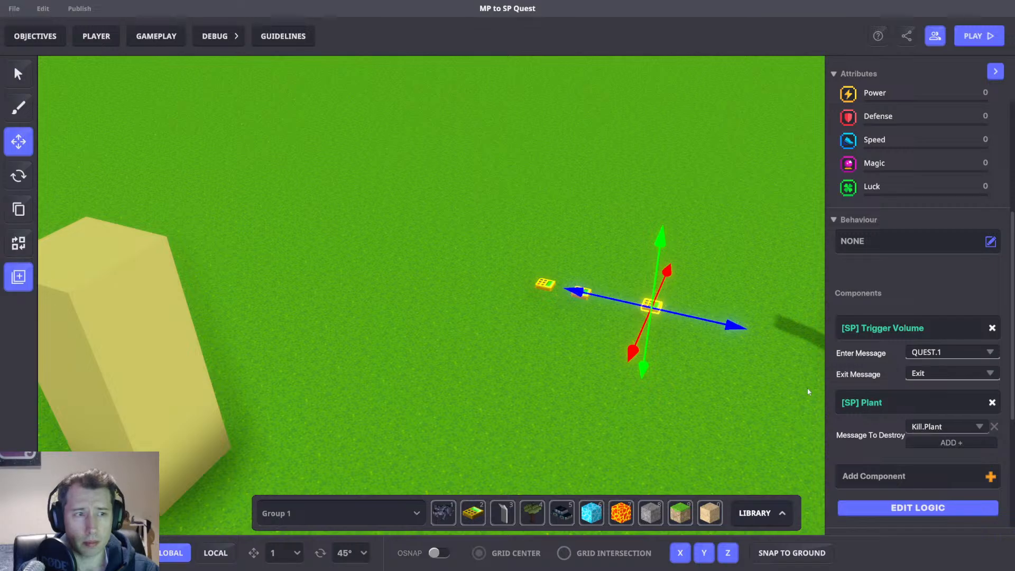
Open the logic of the neighbouring asset-spawner detect object and set its trigger volume Exit Message to Kill.Plant.
scroll(663, 315, "up", 3)
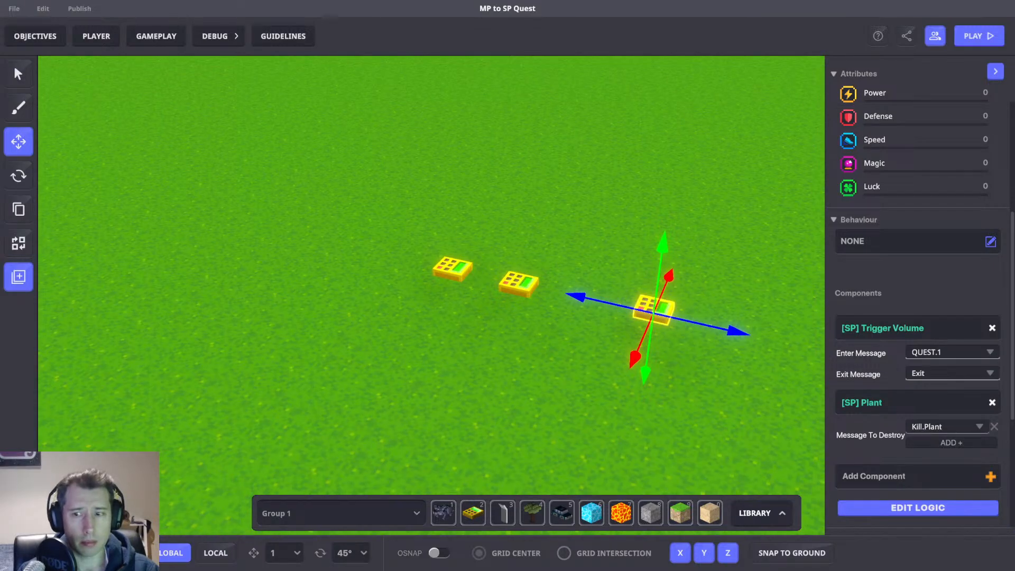
left_click(526, 285)
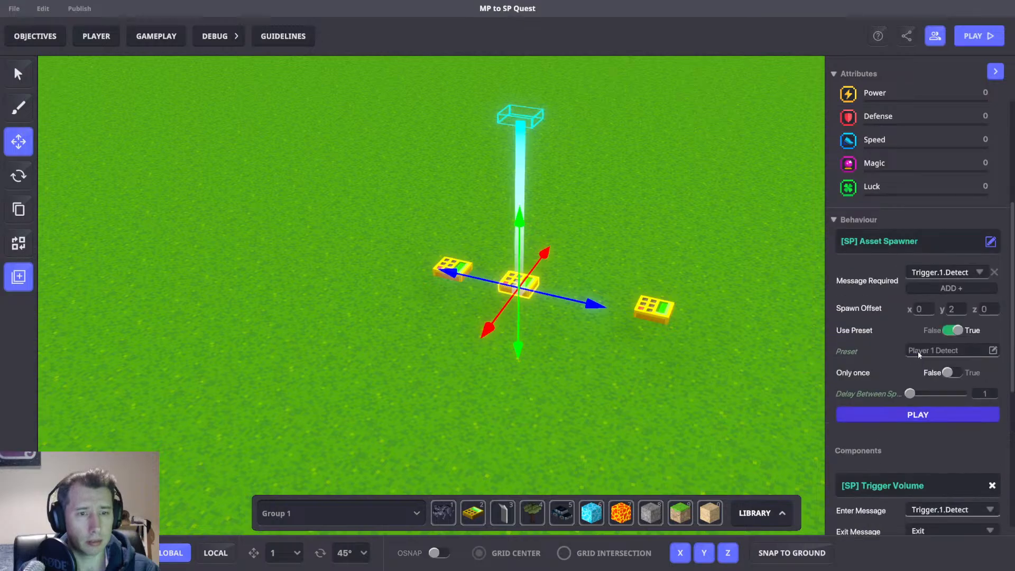
scroll(900, 342, "down", 4)
scroll(927, 299, "down", 2)
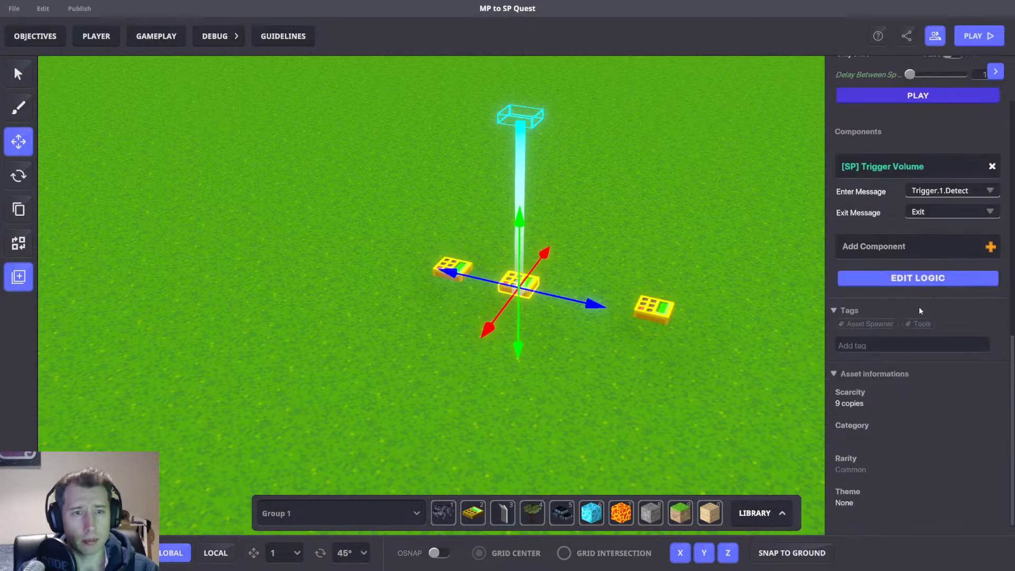
left_click(905, 279)
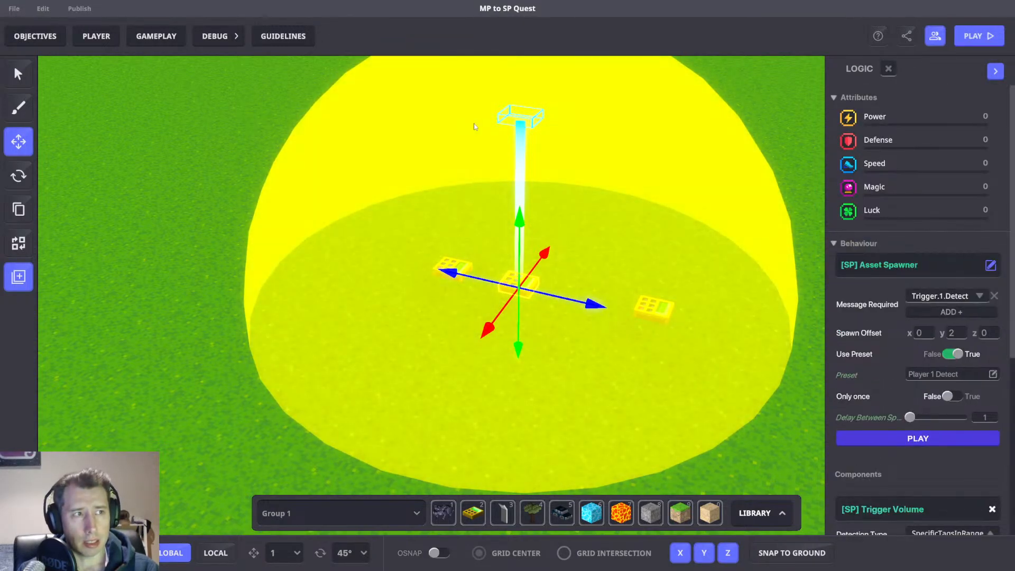
right_click_drag(474, 127, 432, 134)
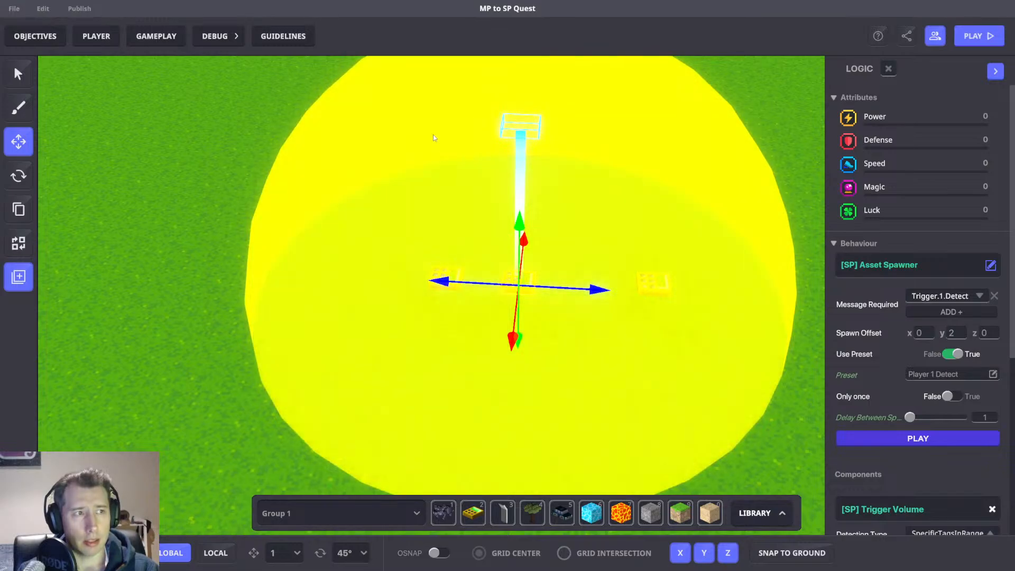
scroll(849, 354, "down", 5)
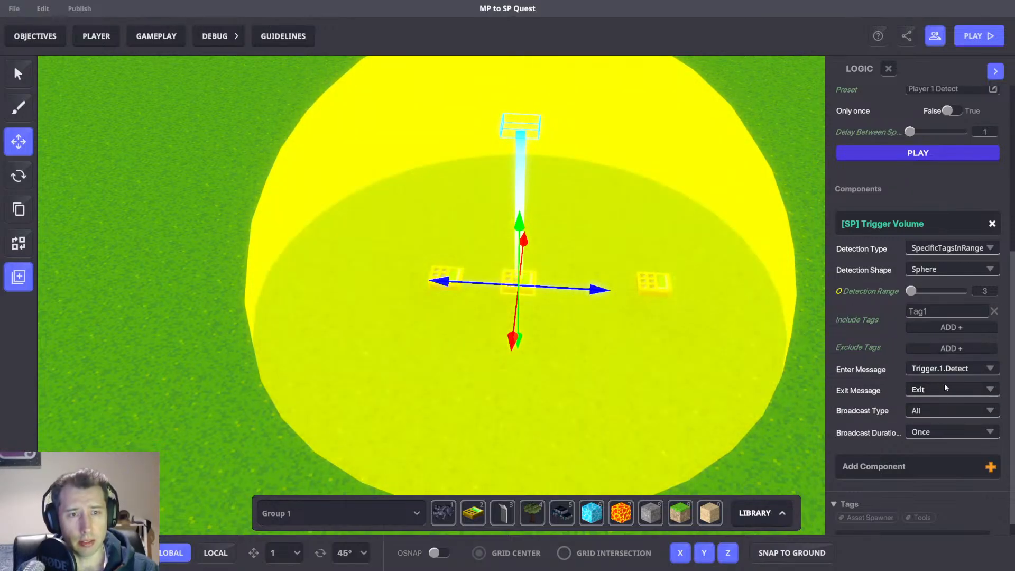
left_click(939, 388)
type("Kill.")
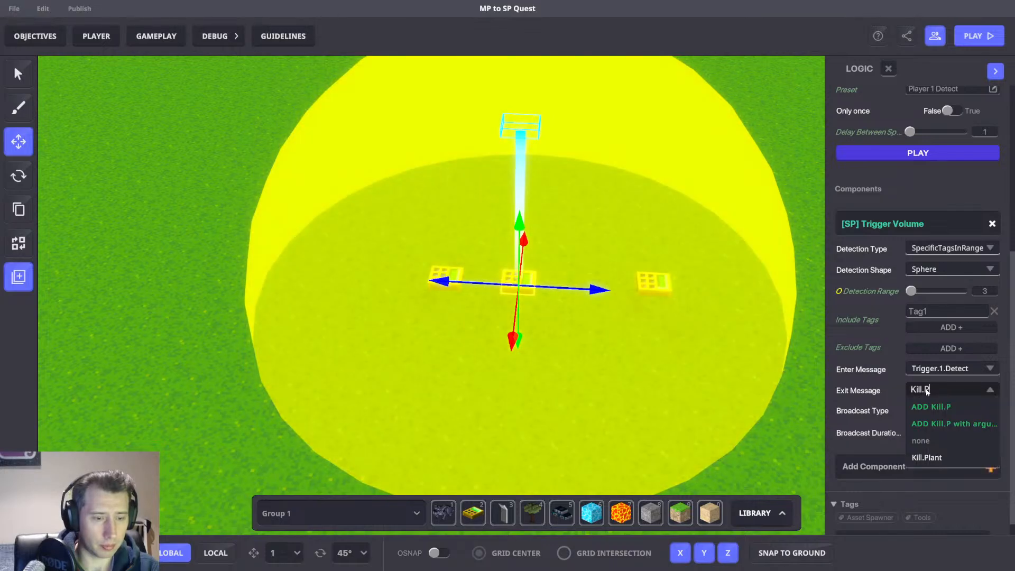
type("Plant")
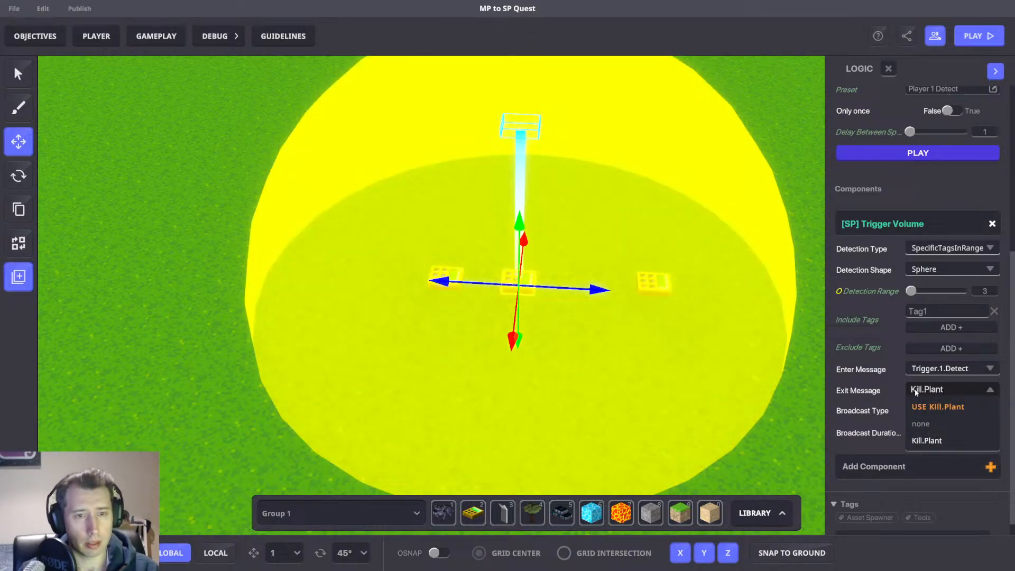
left_click(935, 406)
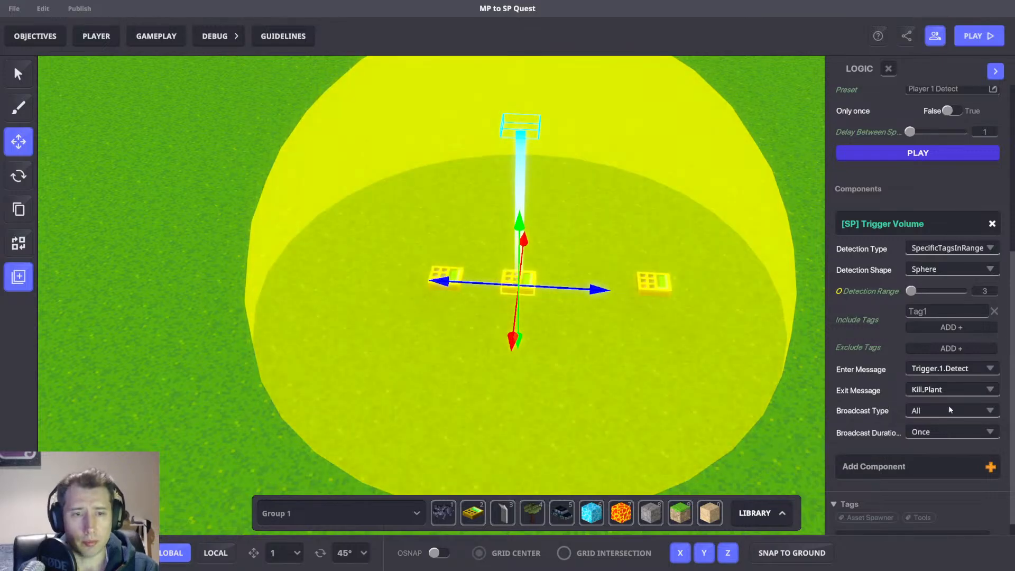
Set the trigger volume's Broadcast Type to EveryoneInRange with a broadcast range of 3.
left_click(948, 408)
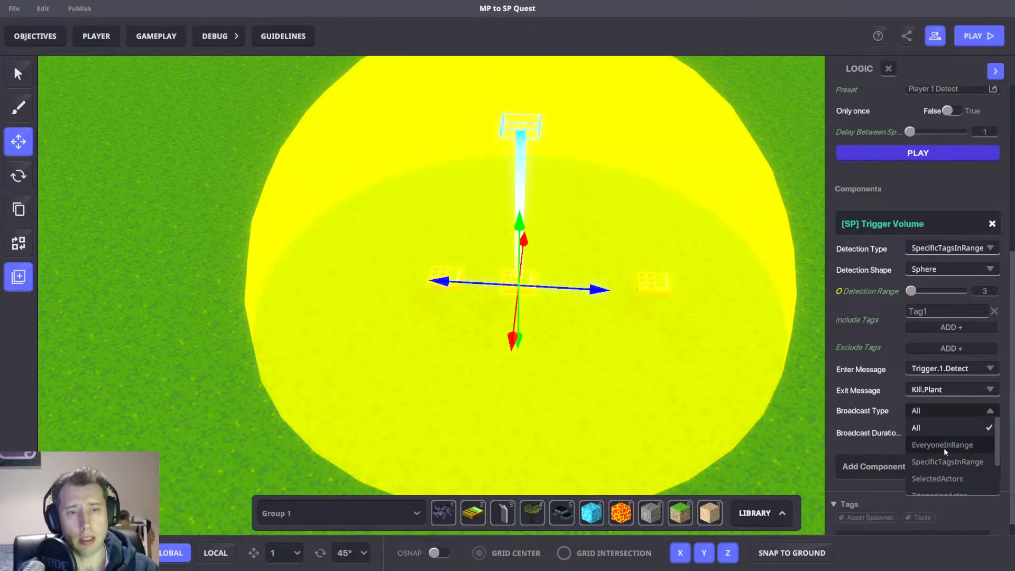
left_click(943, 447)
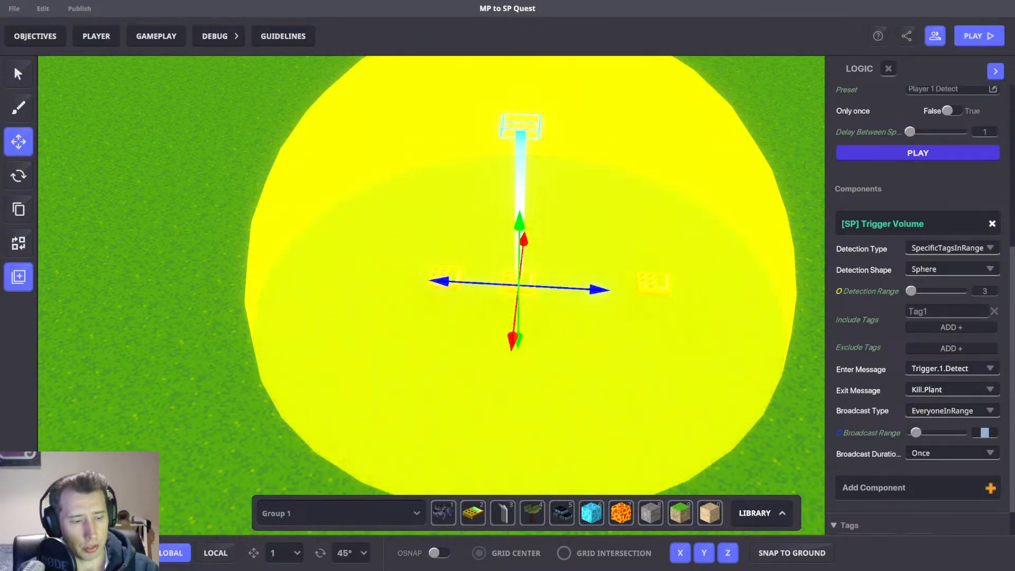
type("3")
Delete the extra detect object beside the spawner.
scroll(697, 195, "down", 5)
middle_click_drag(698, 195, 750, 171)
right_click_drag(750, 171, 721, 205)
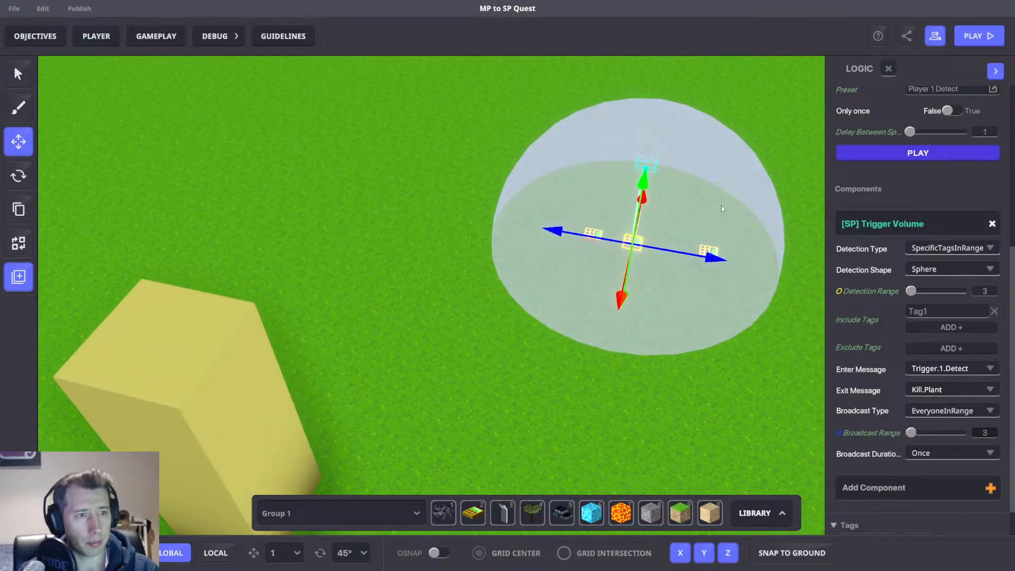
left_click_drag(688, 225, 727, 271)
key("Delete")
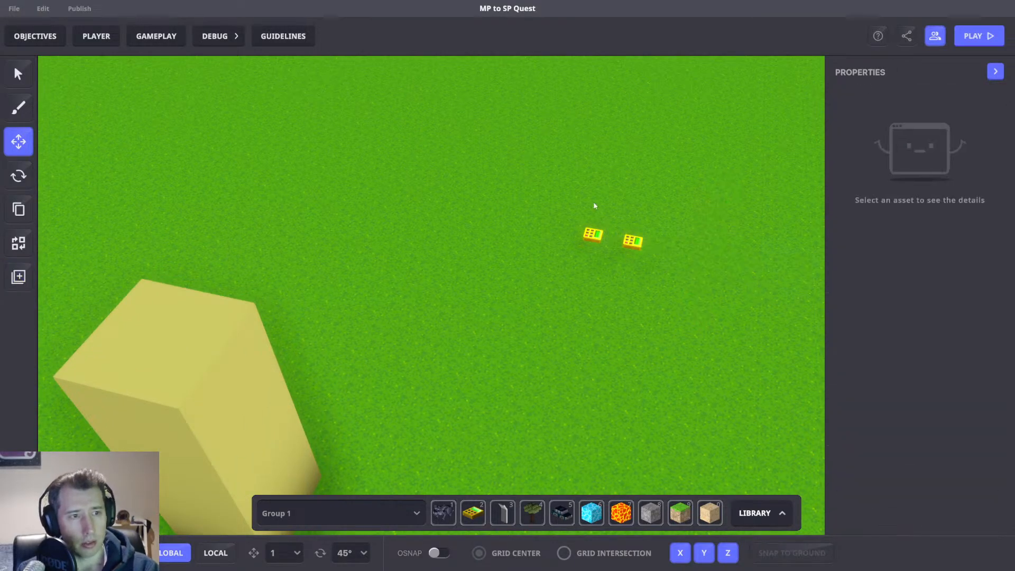
Reselect the spawner detect object and review its asset spawner and trigger volume settings.
middle_click_drag(628, 186, 577, 198)
scroll(526, 139, "up", 3)
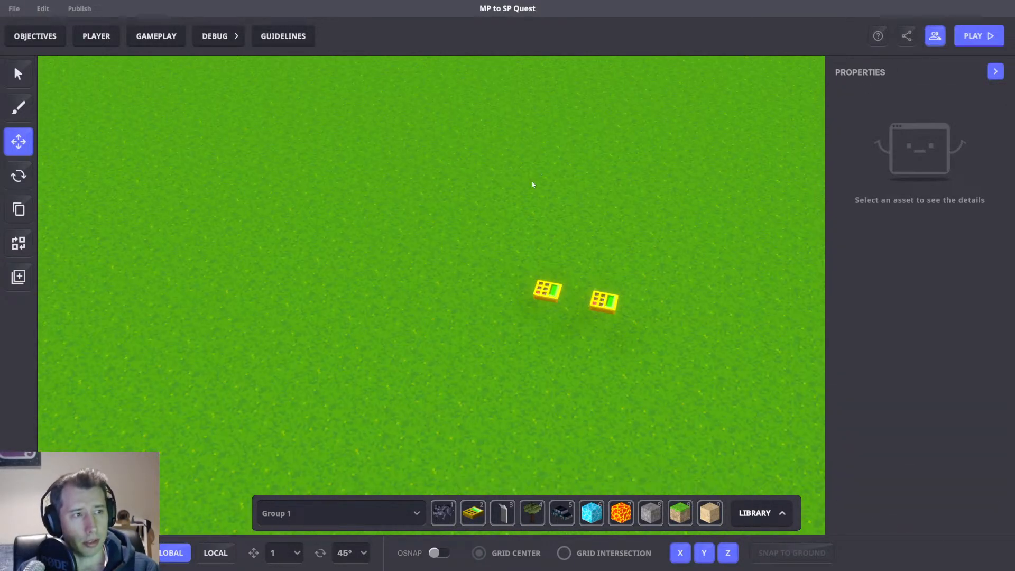
left_click(603, 299)
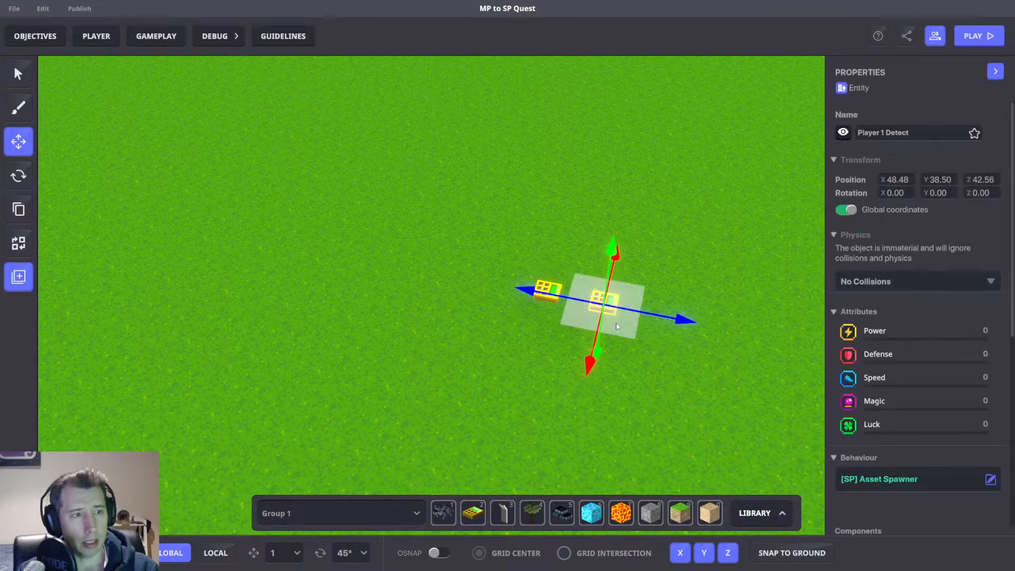
scroll(941, 434, "down", 7)
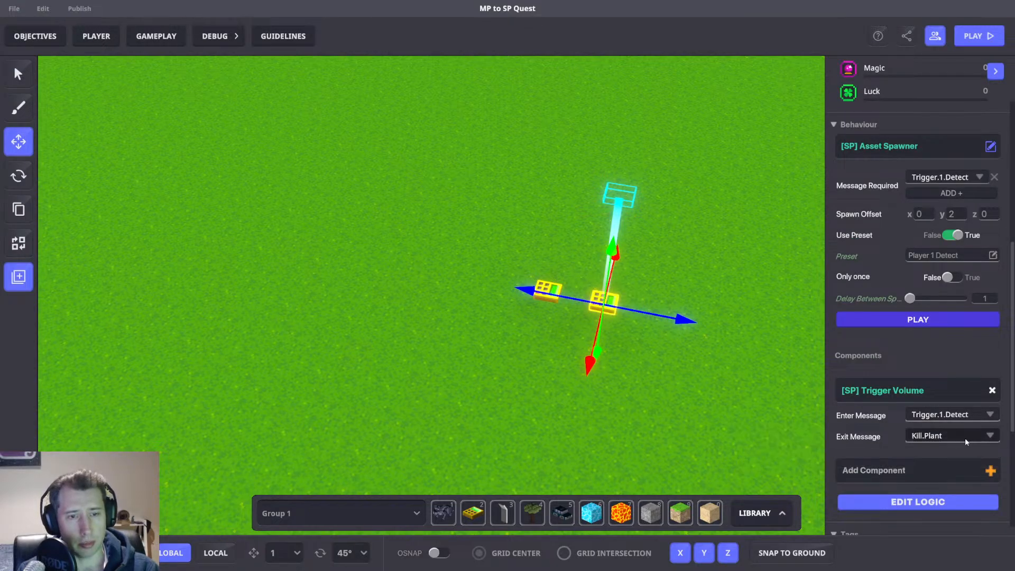
left_click_drag(585, 159, 673, 227)
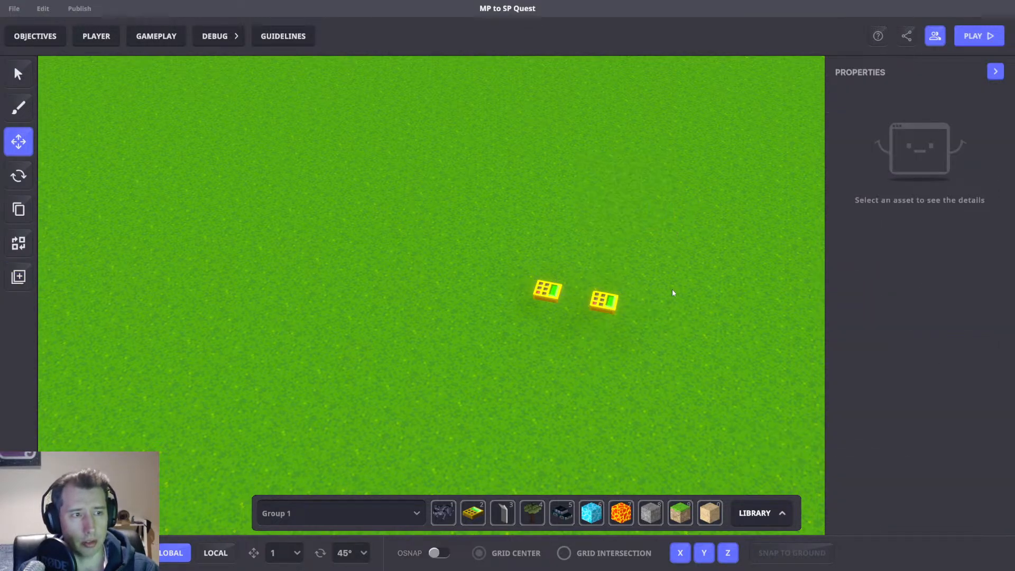
middle_click_drag(673, 290, 613, 268)
scroll(633, 275, "down", 5)
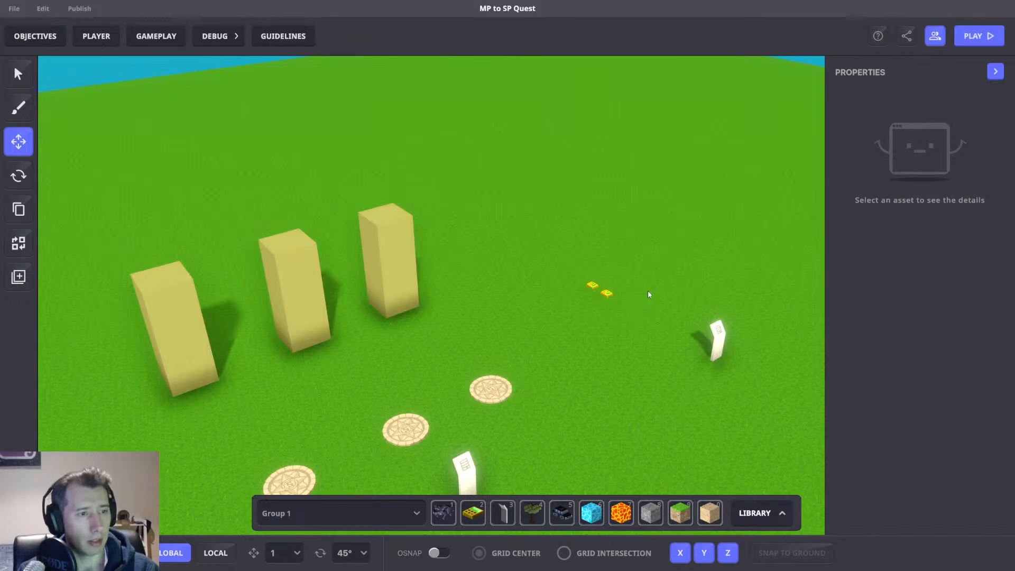
Save the project changes.
key("ctrl+s")
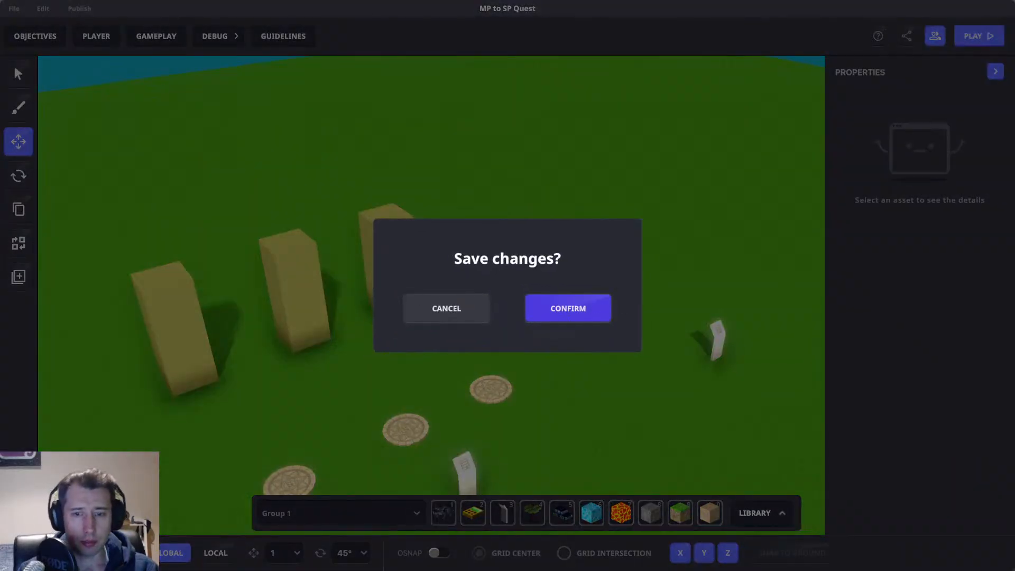
left_click(568, 308)
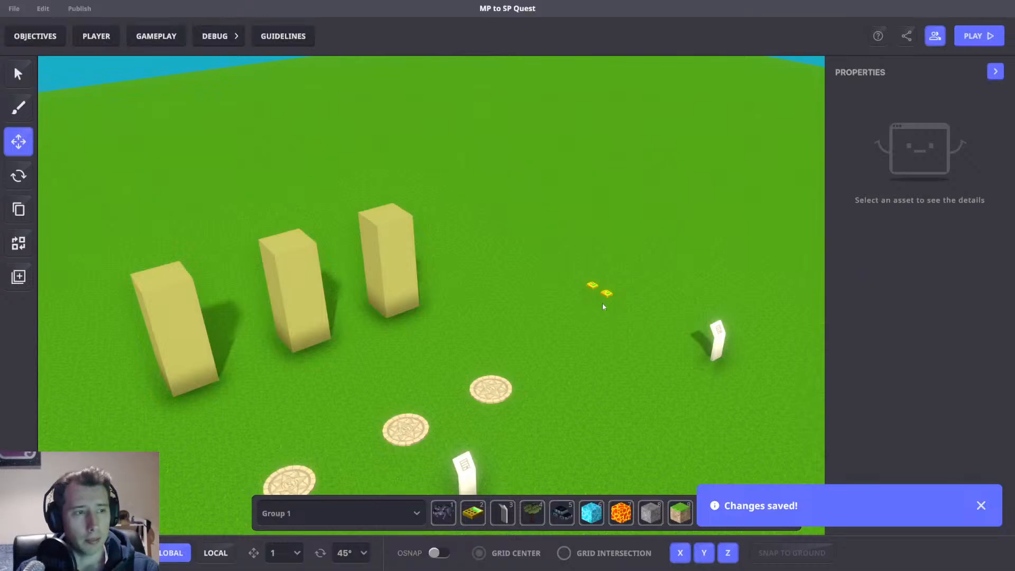
key("d")
scroll(560, 329, "up", 2)
scroll(549, 327, "down", 3)
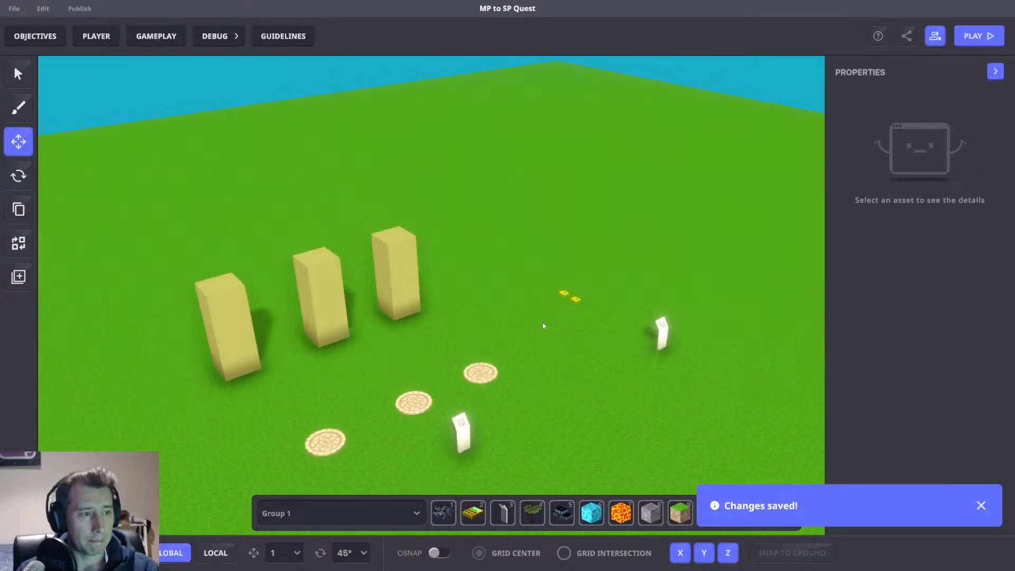
key("ctrl+p")
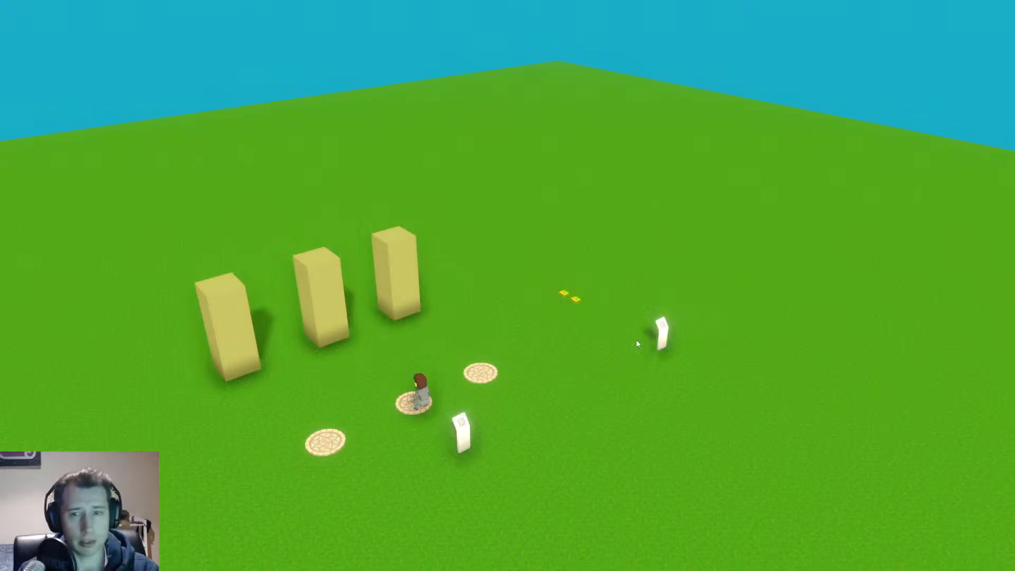
scroll(507, 285, "down", 5)
key("Tab")
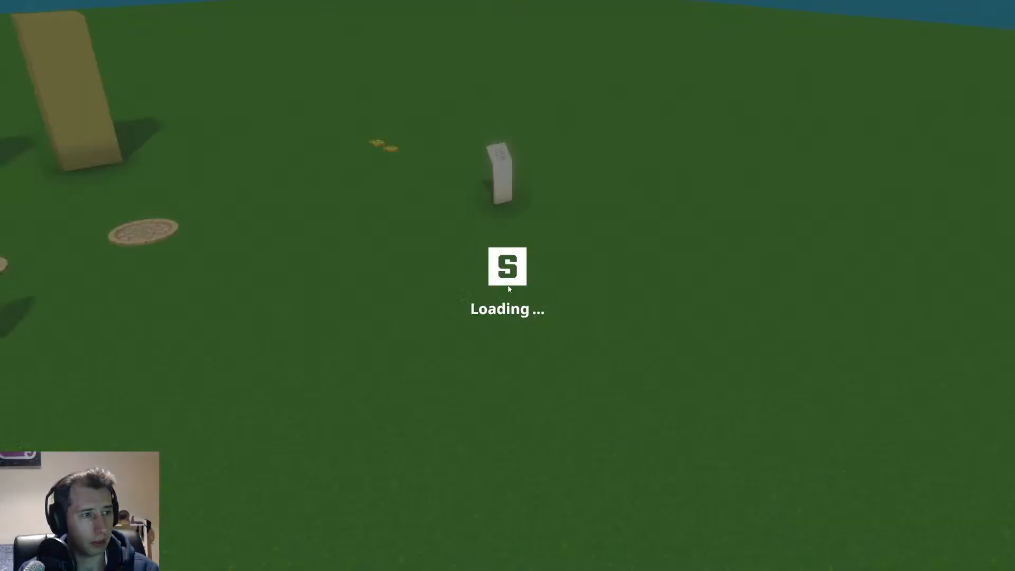
key("ctrl+p")
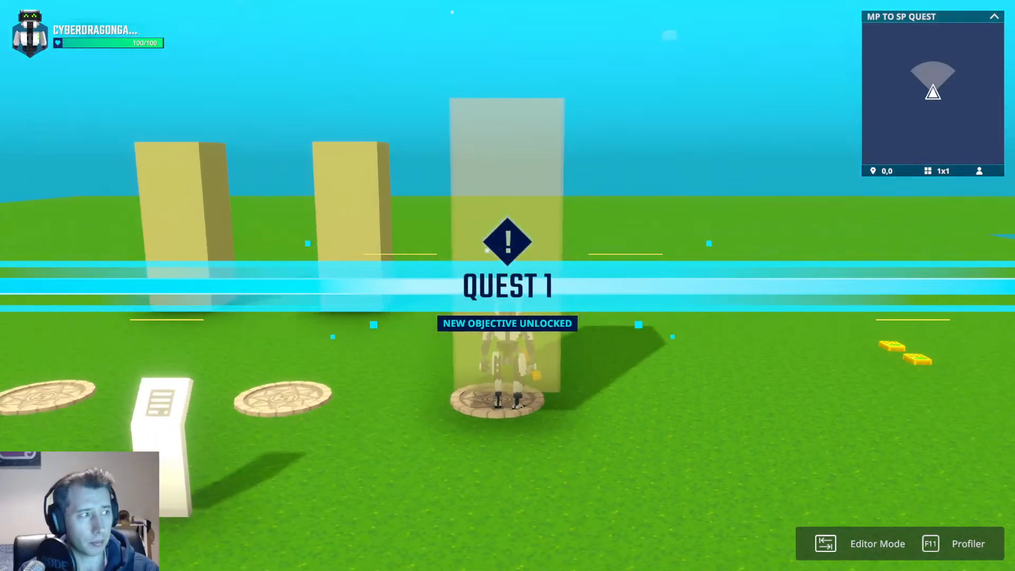
key("Tab")
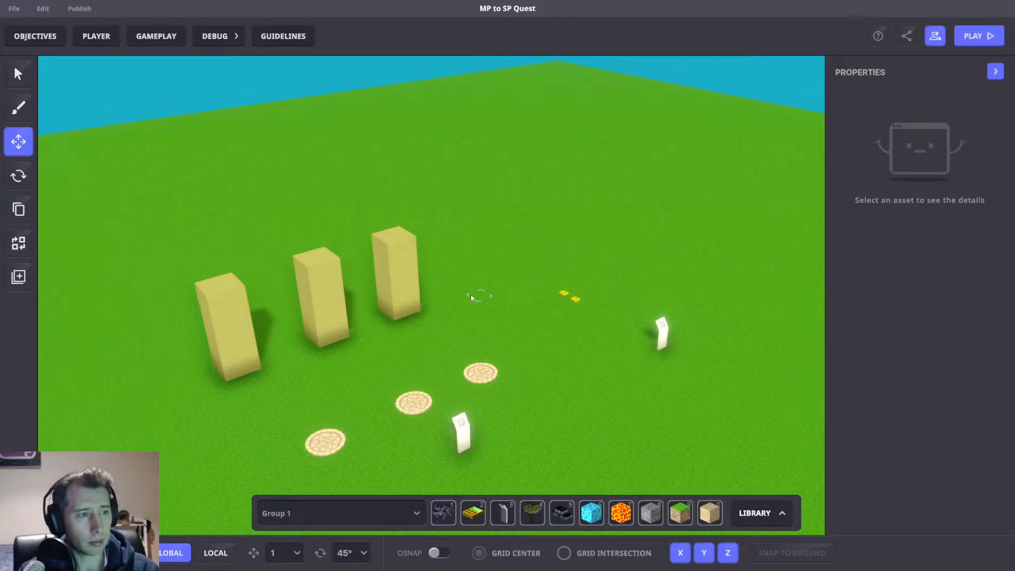
Playtest the level, walking and jumping around the columns and spawners, then return to the editor.
key("ctrl+p")
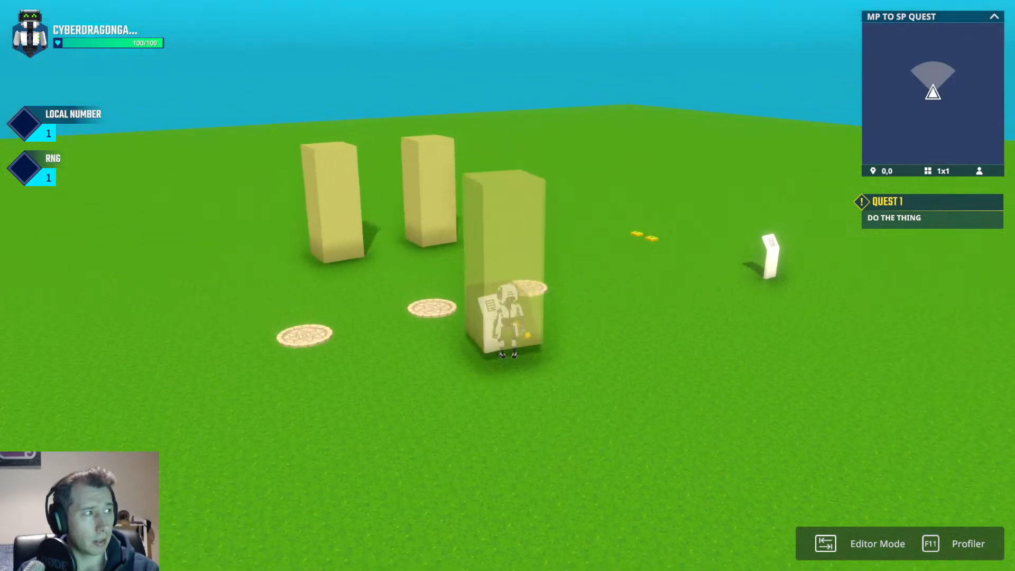
key("d")
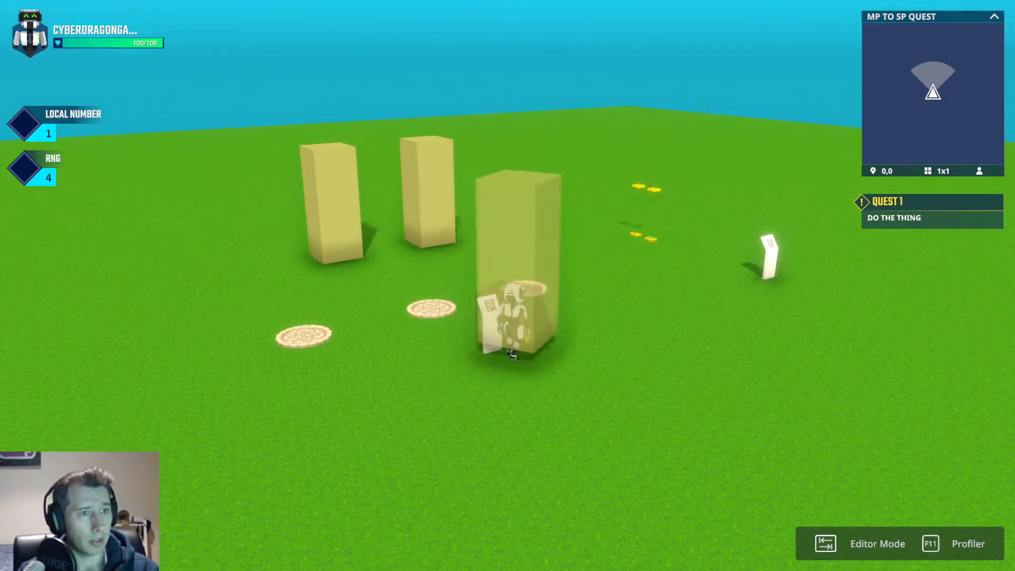
key("w")
key("d")
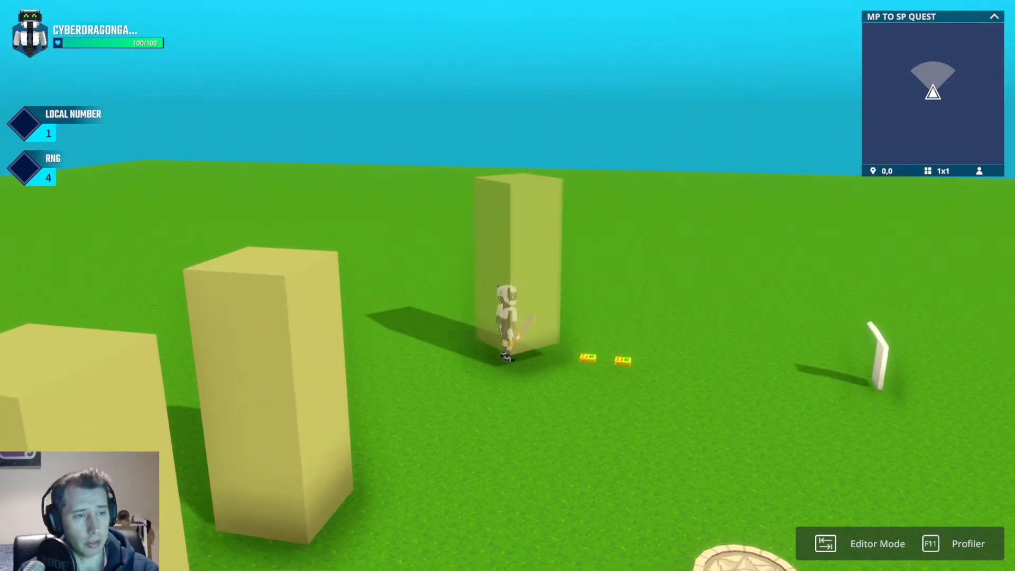
key("d")
key("a")
key("space")
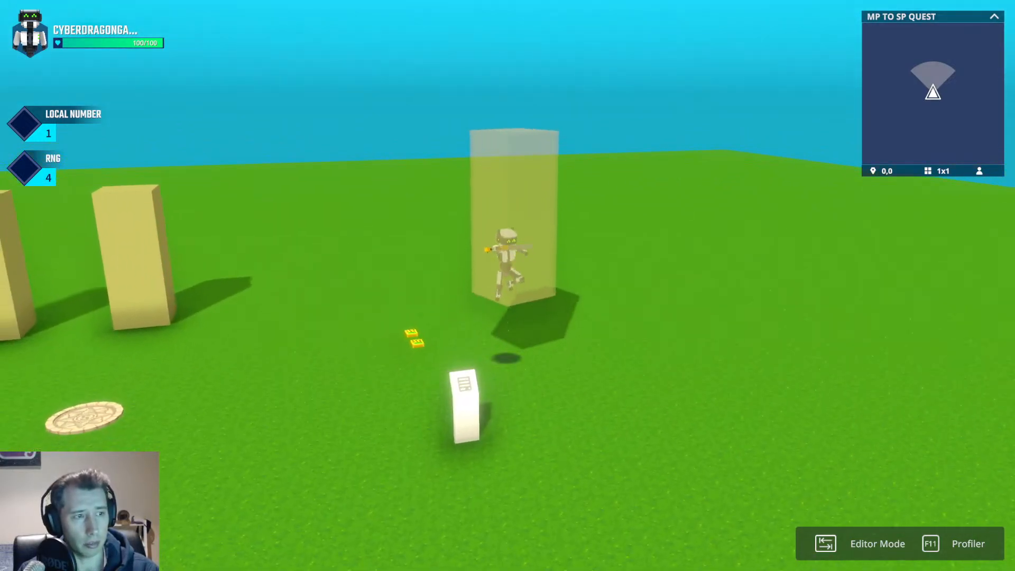
key("space")
key("d")
key("space")
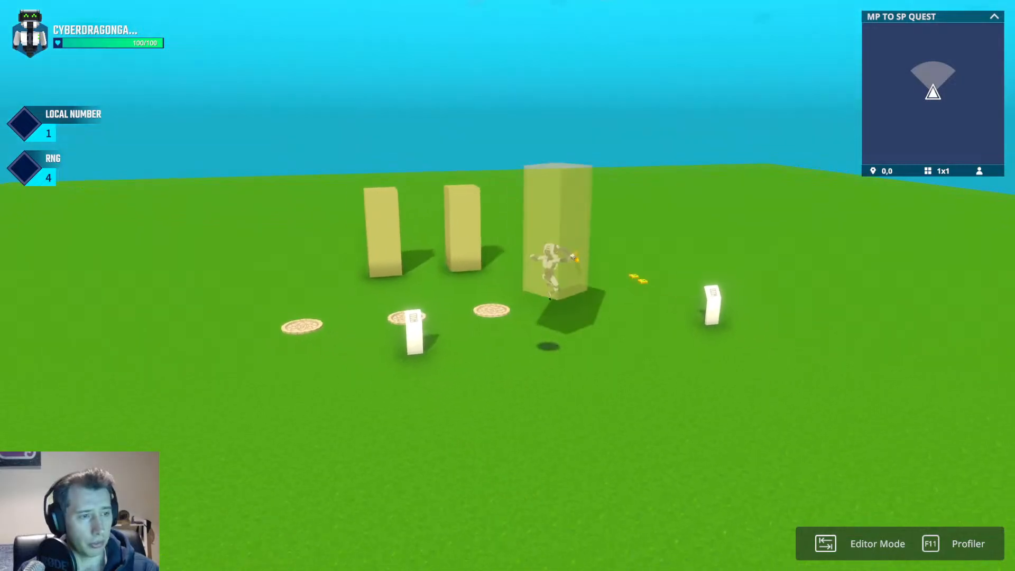
key("d")
key("space")
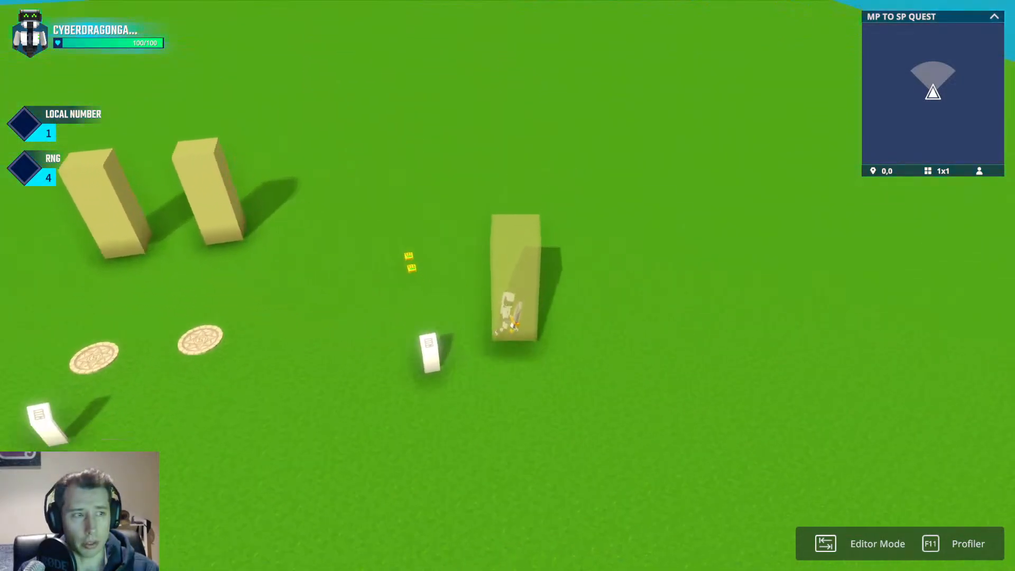
key("space")
key("Tab")
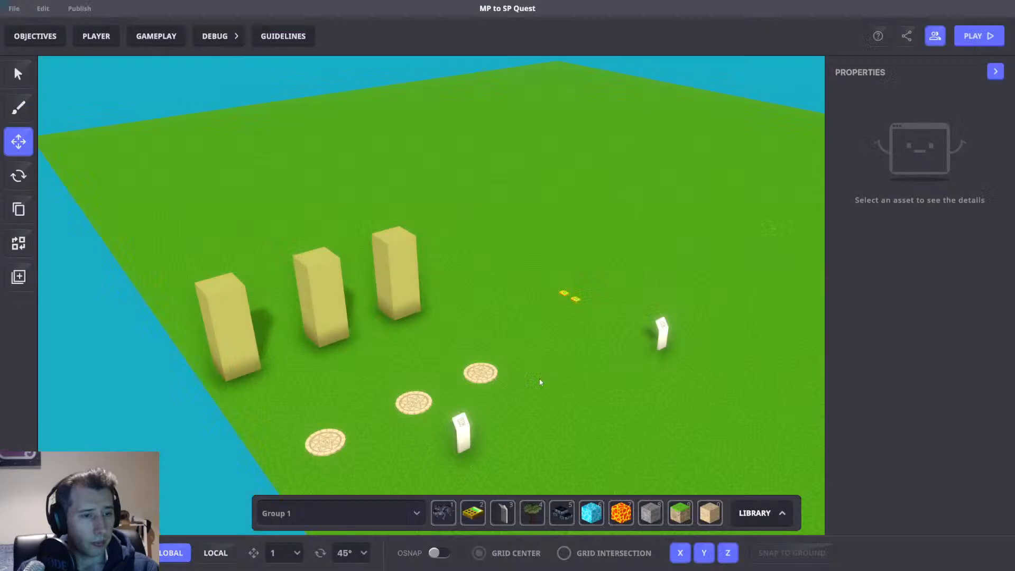
Inspect the Tag spawner and the Player 1 Detect spawner, reviewing their asset spawner and trigger volume logic.
key("w")
right_click_drag(557, 310, 542, 349)
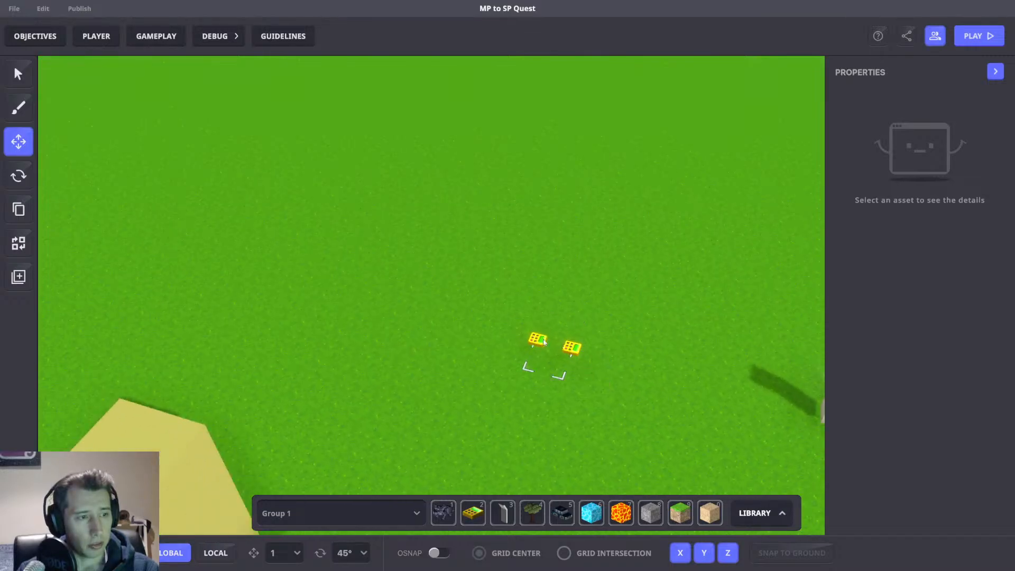
left_click(540, 341)
scroll(905, 428, "down", 5)
left_click(914, 430)
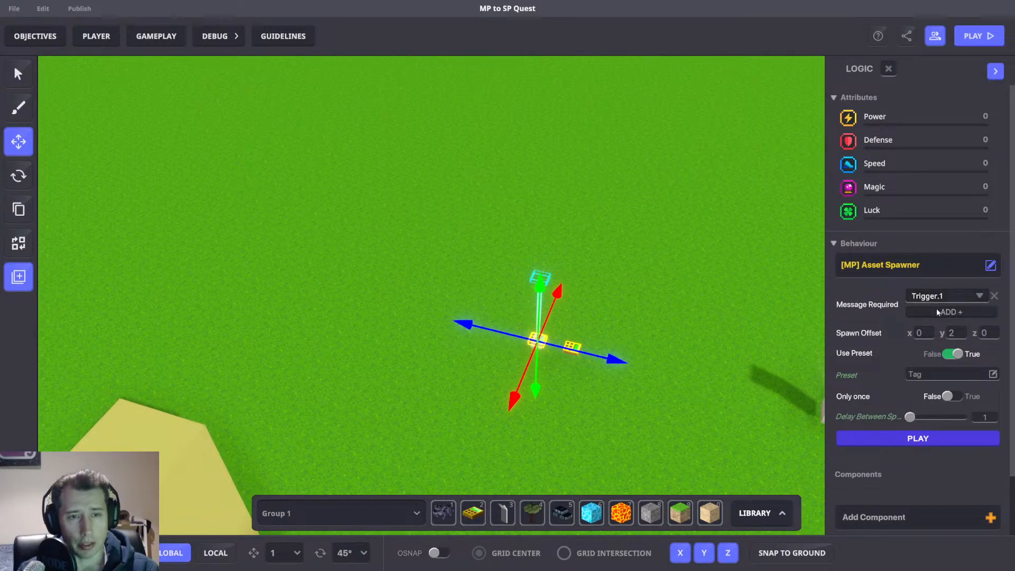
scroll(673, 314, "up", 3)
left_click(641, 313)
left_click(487, 376)
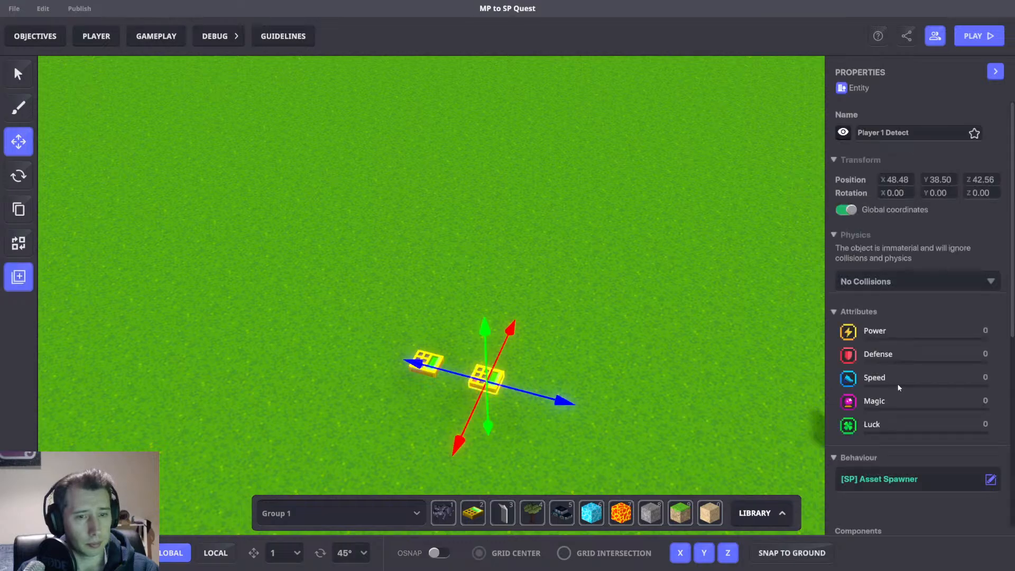
scroll(917, 384, "down", 6)
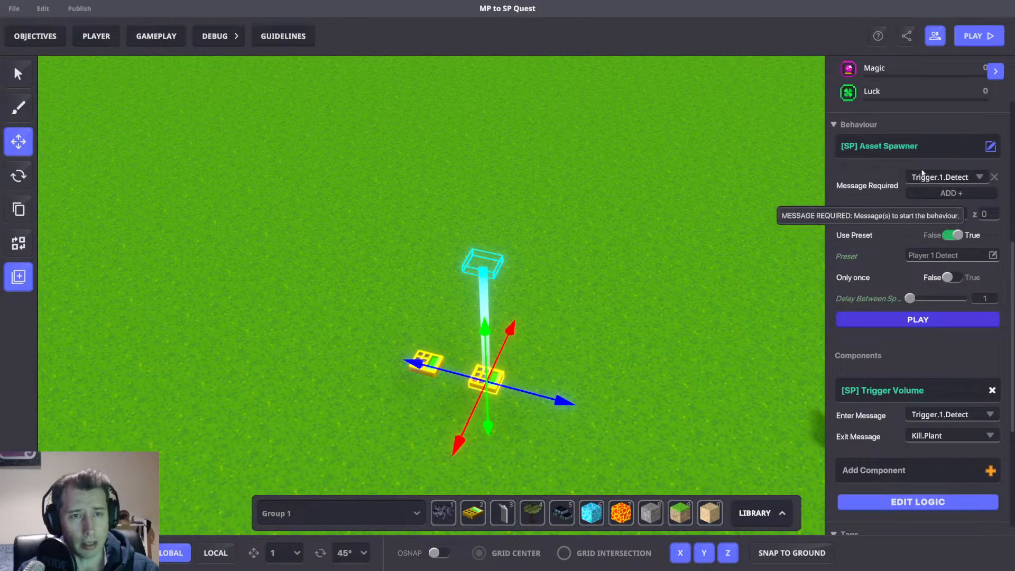
left_click(934, 503)
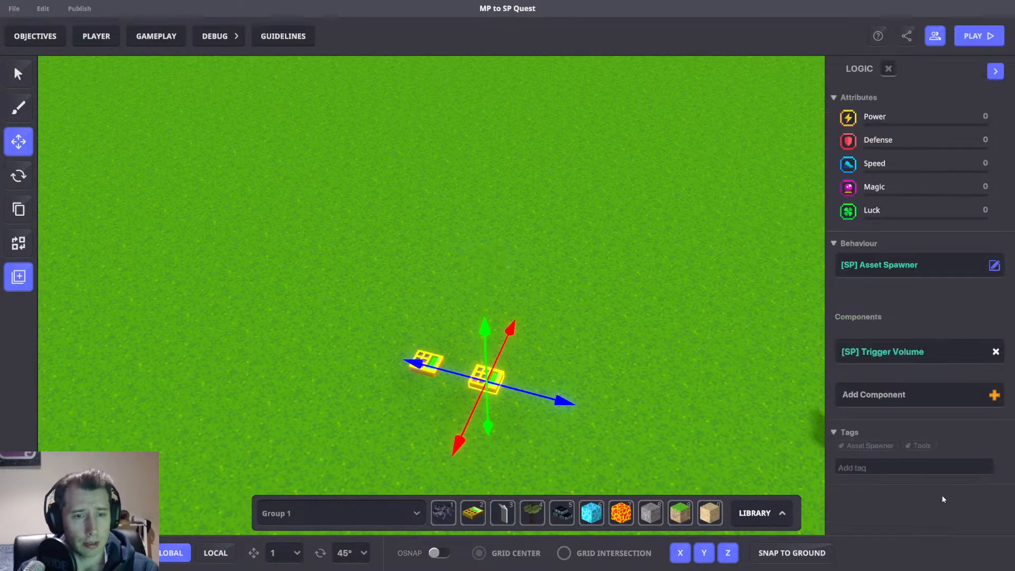
scroll(915, 193, "down", 3)
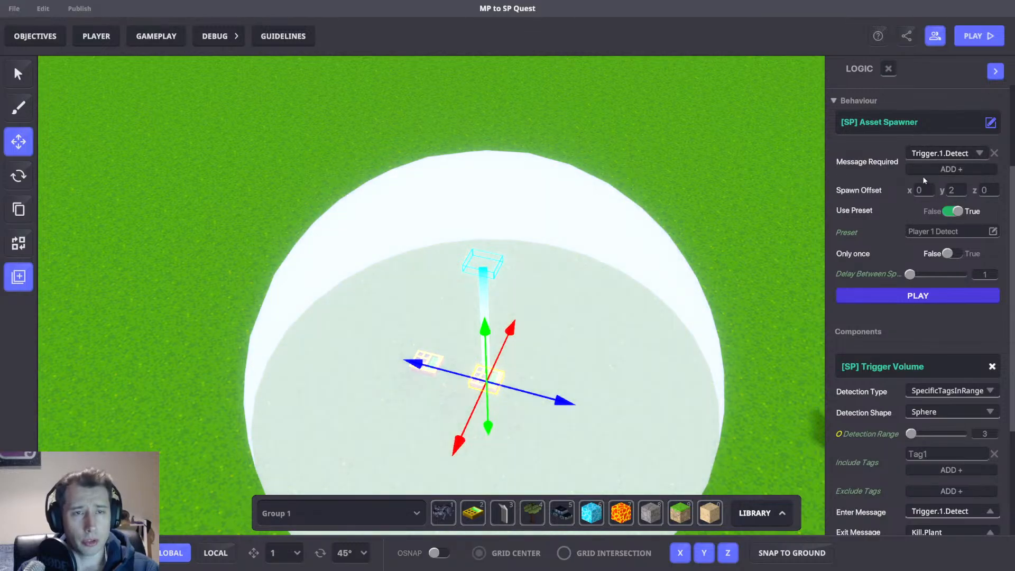
scroll(943, 265, "down", 3)
scroll(941, 263, "up", 2)
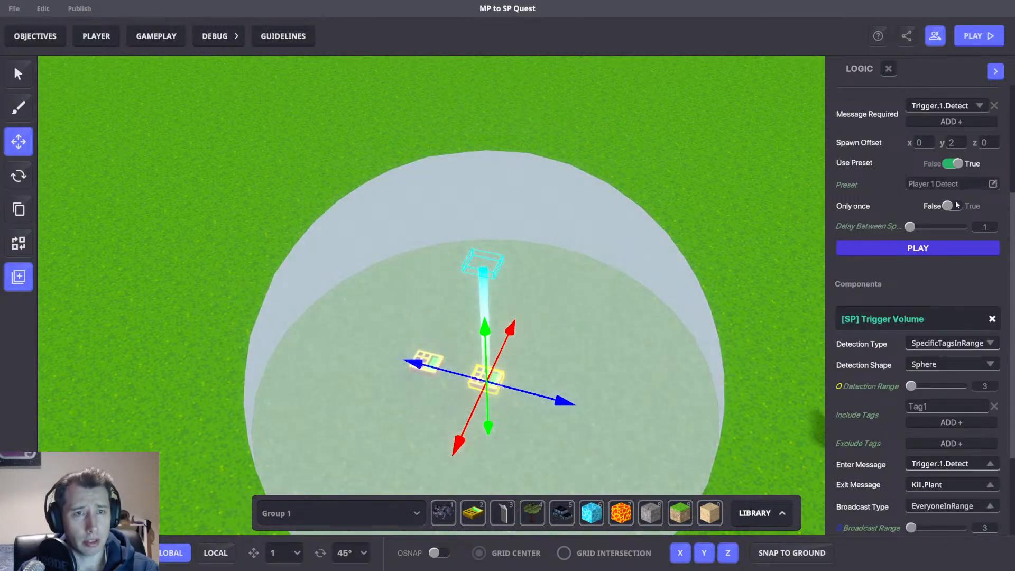
scroll(934, 264, "down", 3)
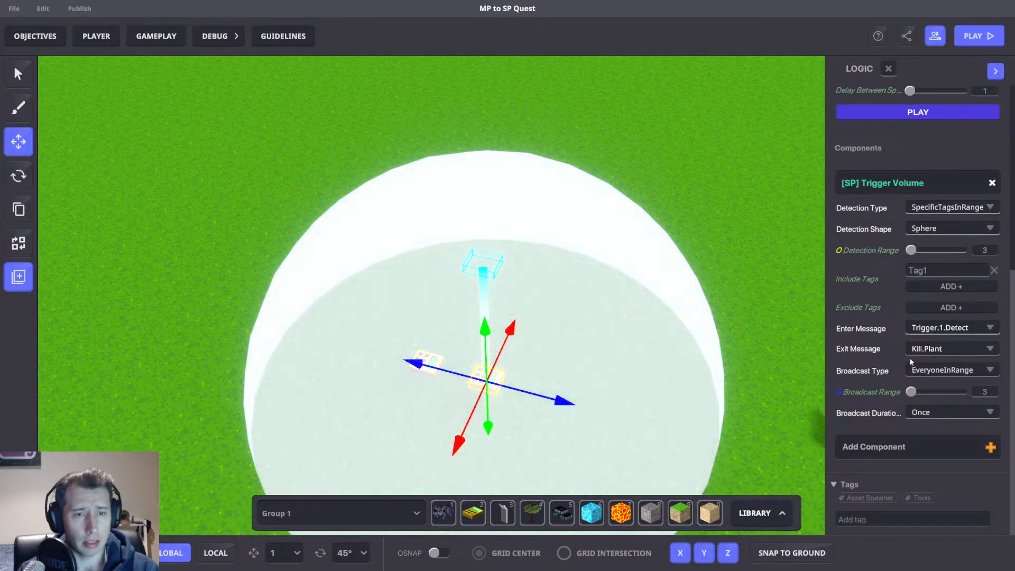
left_click(684, 213)
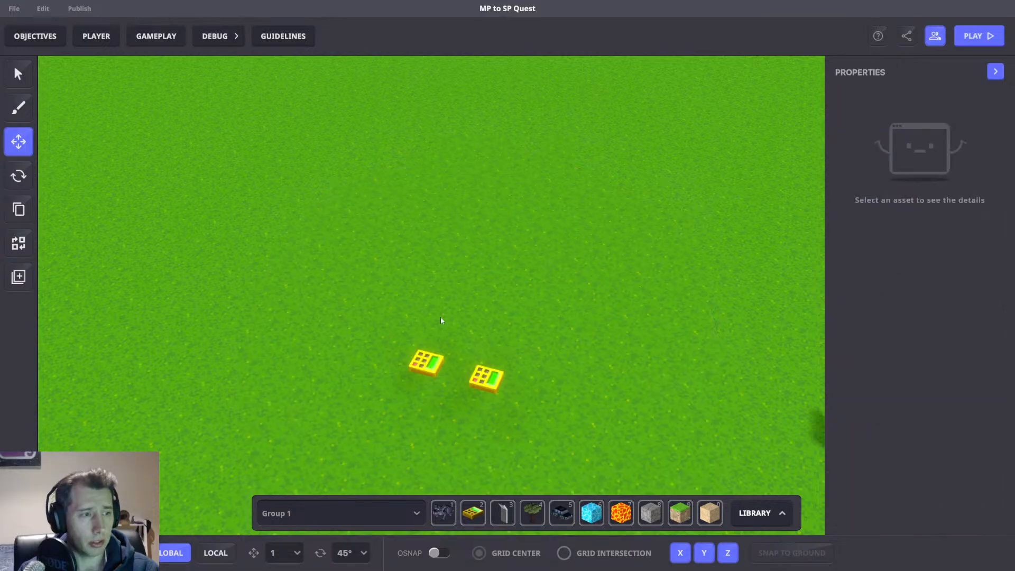
Duplicate both spawner objects together and move the copies to the right of the originals.
left_click_drag(403, 306, 570, 398)
scroll(573, 396, "down", 3)
right_click_drag(675, 367, 571, 367)
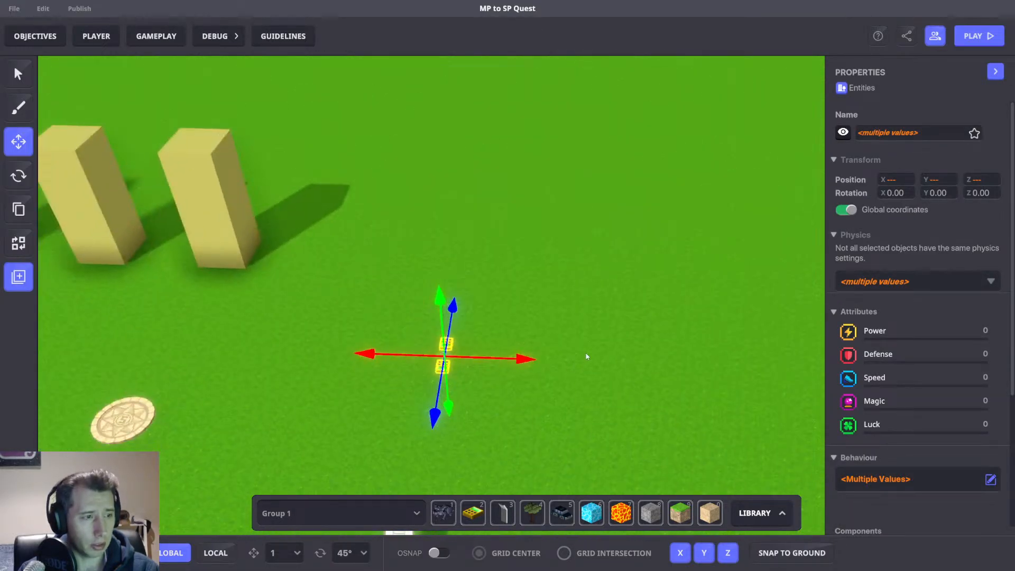
left_click_drag(534, 359, 499, 365)
left_click_drag(689, 360, 697, 361)
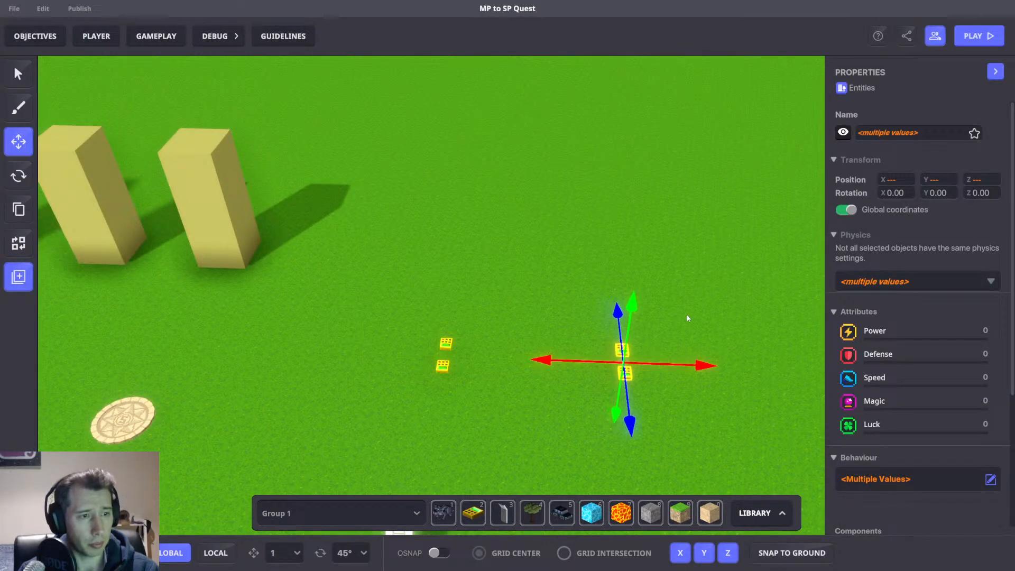
Set the copied Tag spawner's Message Required to Trigger.2.
left_click(492, 330)
left_click_drag(417, 325, 539, 403)
left_click(476, 340)
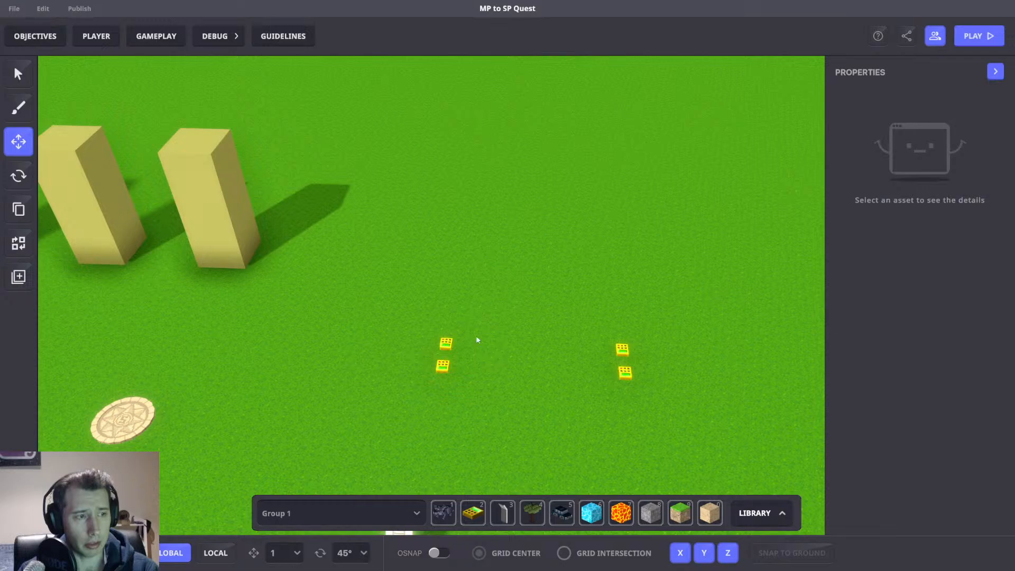
left_click(442, 365)
scroll(954, 394, "down", 3)
left_click(942, 507)
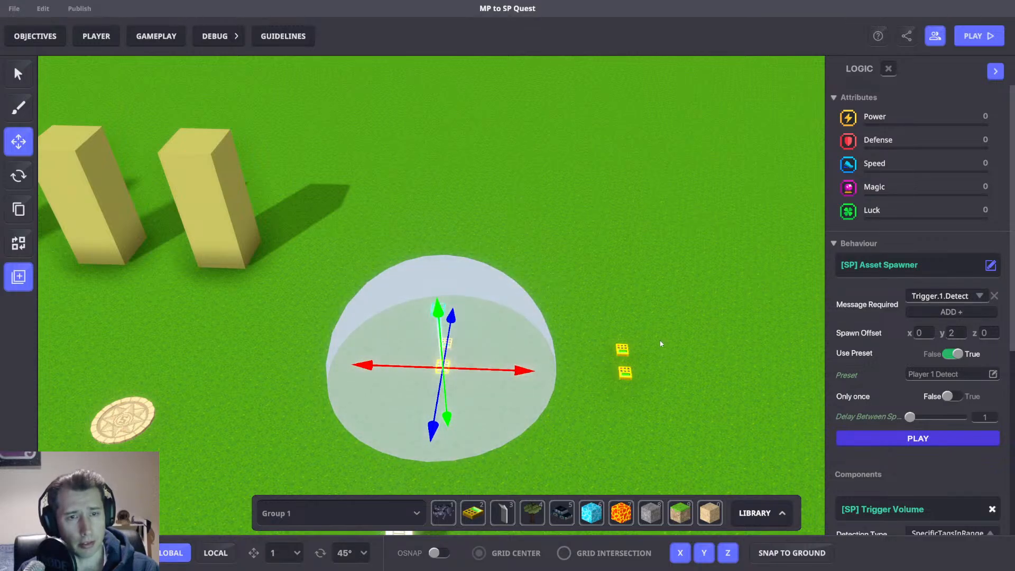
middle_click_drag(661, 343, 592, 323)
left_click(554, 335)
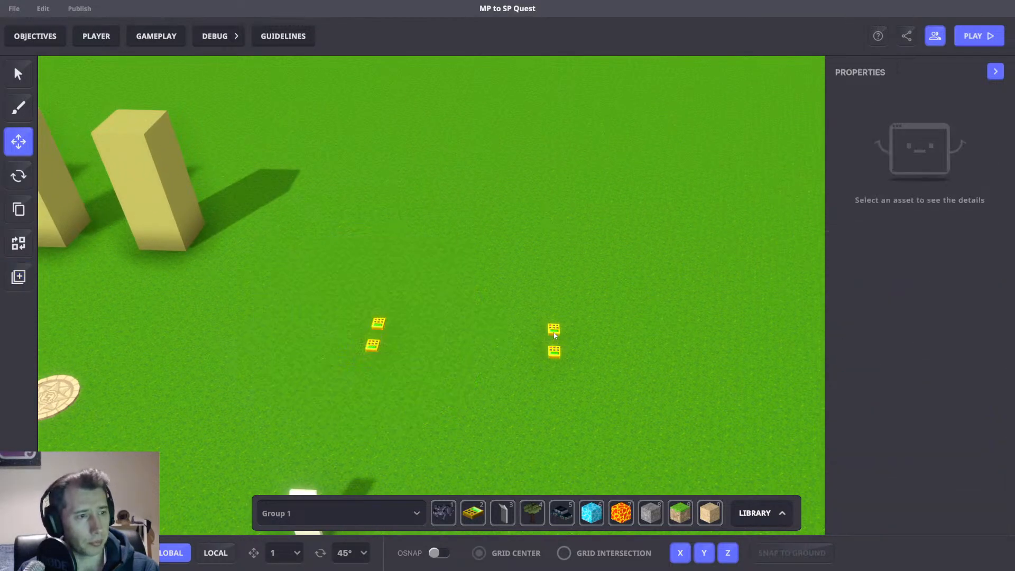
left_click(555, 335)
scroll(936, 349, "down", 4)
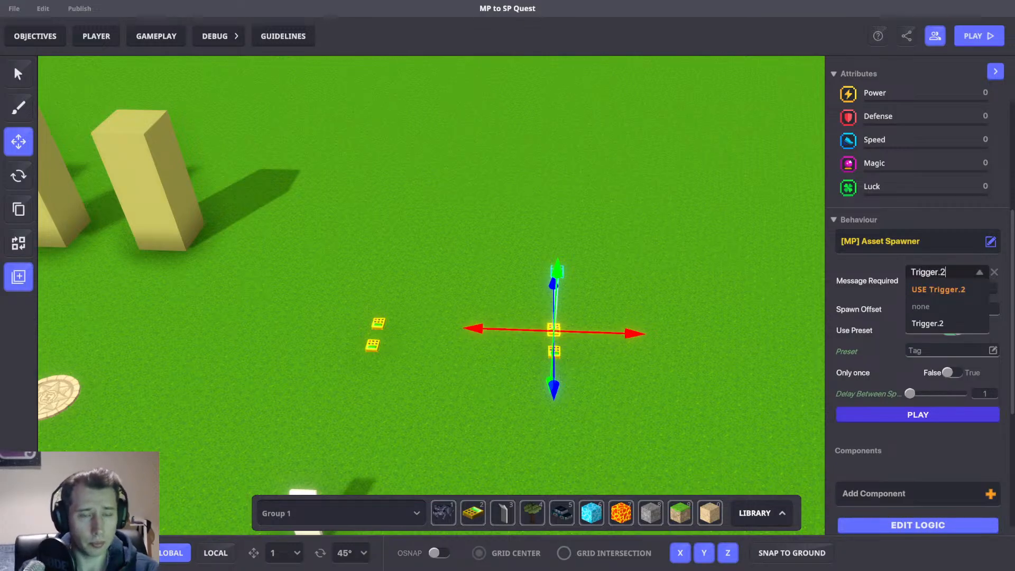
left_click(933, 293)
Open the copied detect spawner's logic and review its required message, preset and trigger volume settings.
scroll(759, 323, "up", 4)
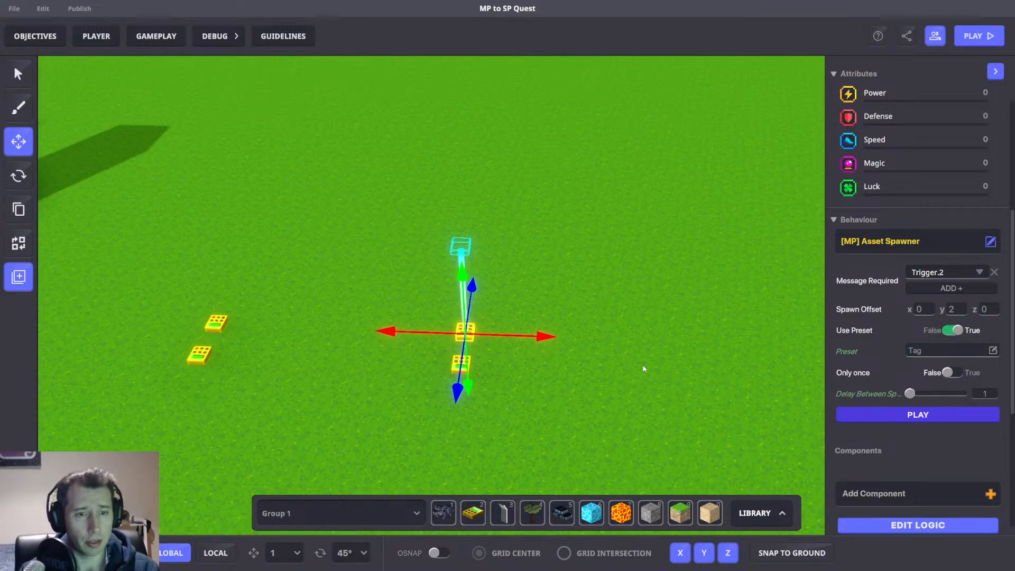
right_click_drag(643, 367, 652, 342)
left_click(583, 352)
left_click(585, 352)
scroll(924, 373, "down", 5)
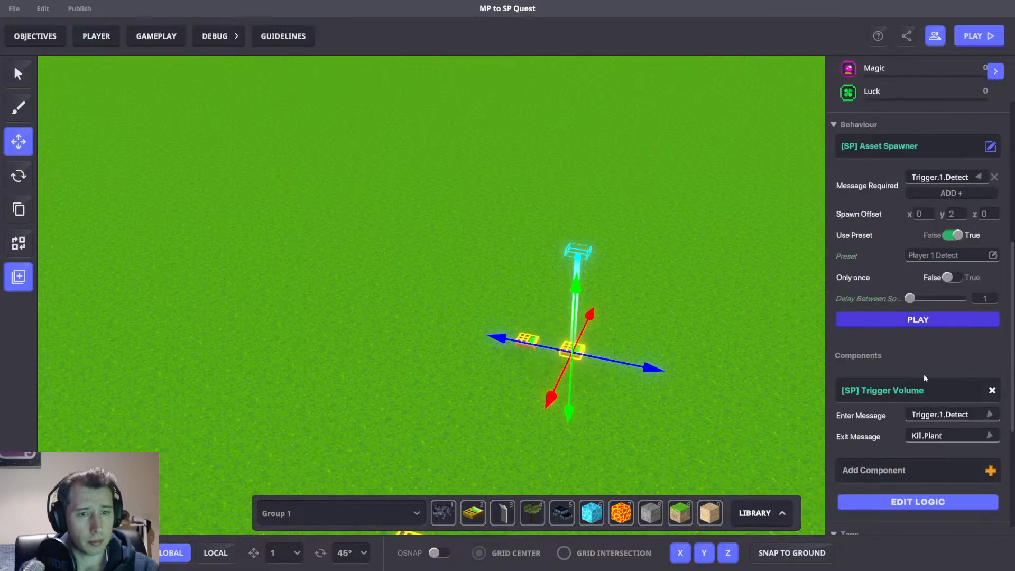
left_click(918, 502)
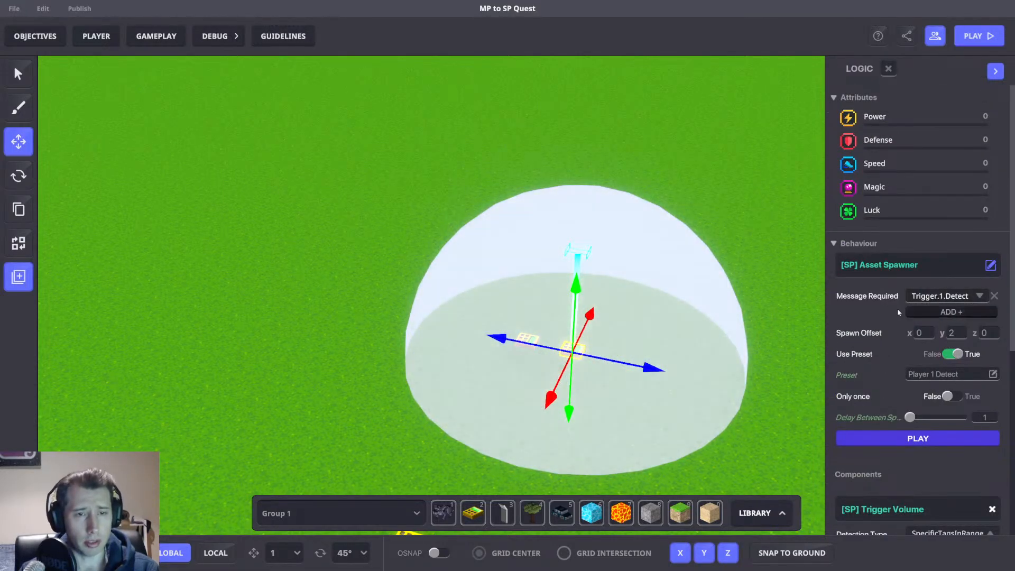
right_click_drag(713, 293, 690, 325)
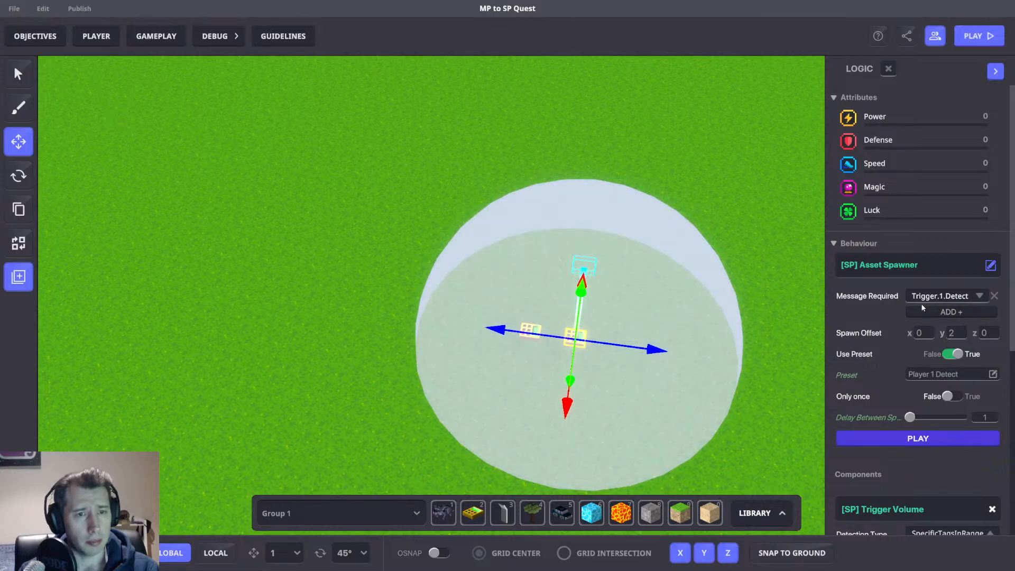
scroll(954, 302, "down", 3)
scroll(946, 395, "down", 3)
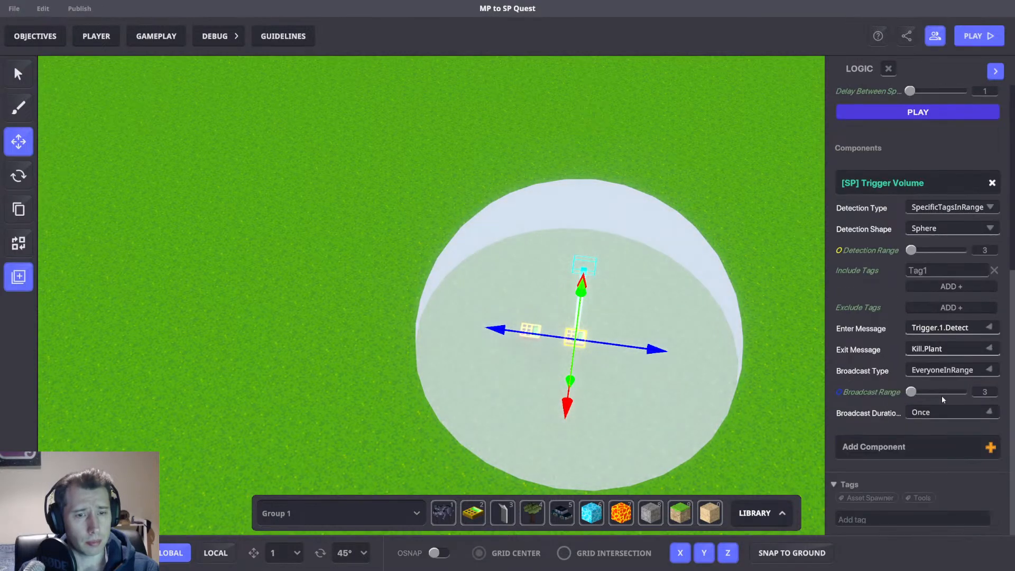
right_click_drag(684, 329, 437, 361)
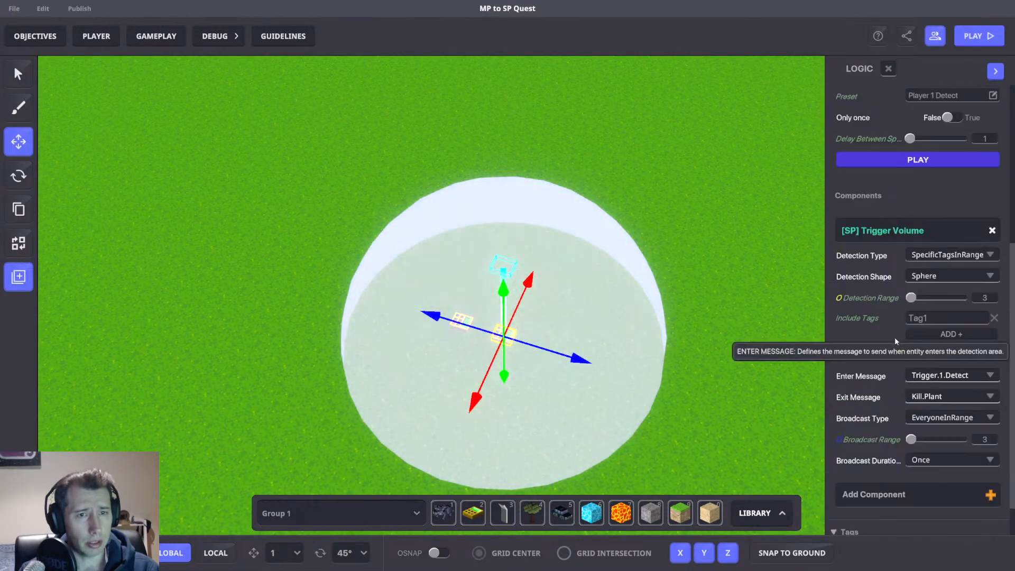
scroll(899, 330, "up", 5)
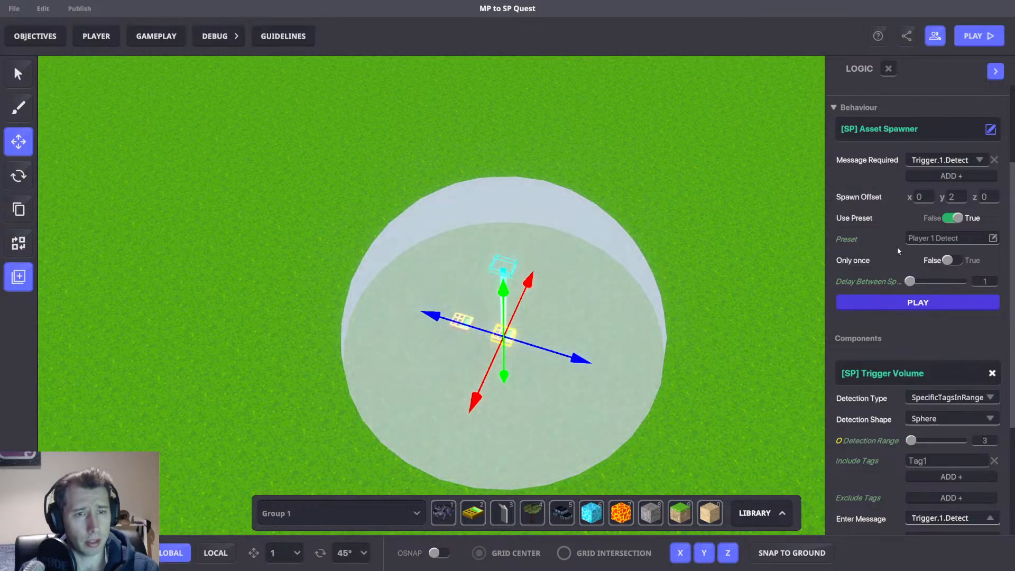
left_click(683, 296)
Open the library presets and inspect the Player 1 Detect preset.
key("l")
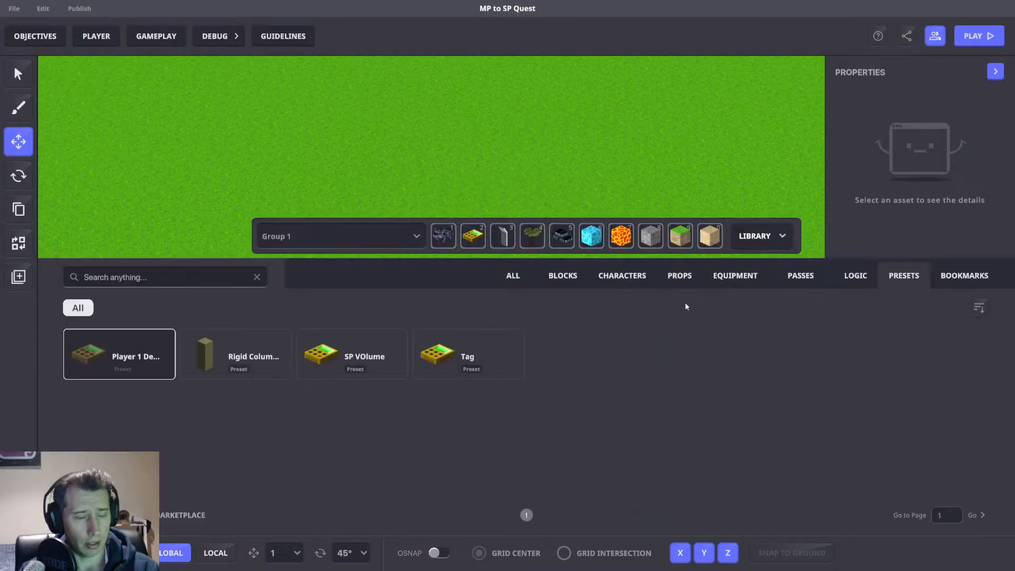
left_click(140, 364)
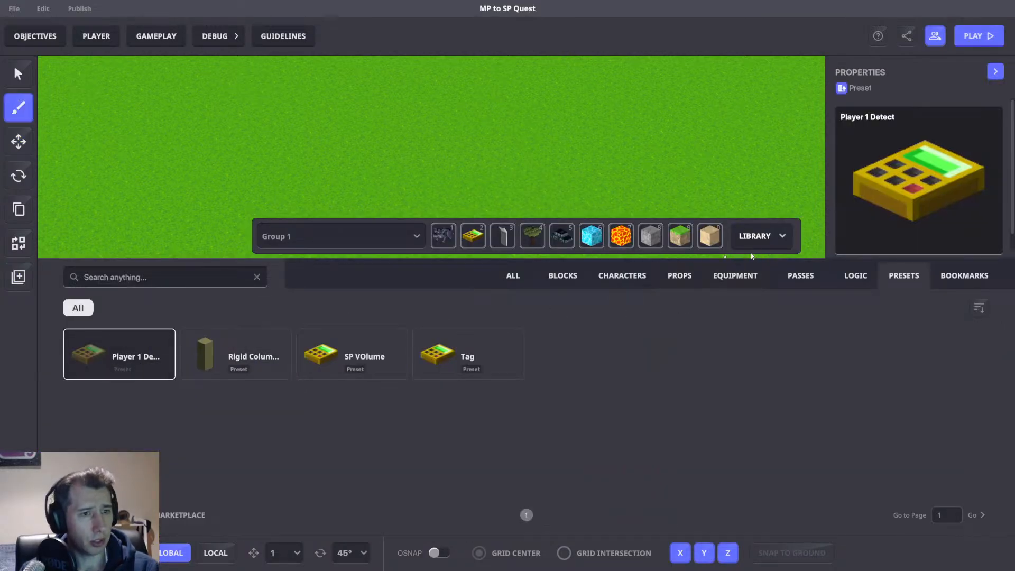
left_click(755, 235)
left_click(19, 141)
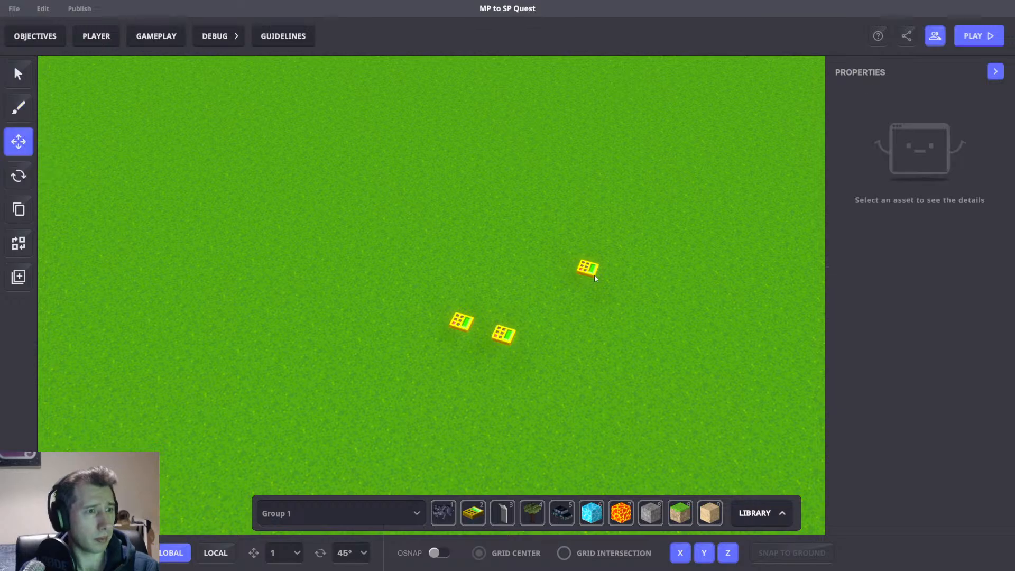
Select the detect object near the spawners and open its logic to review its trigger volume settings.
left_click(589, 268)
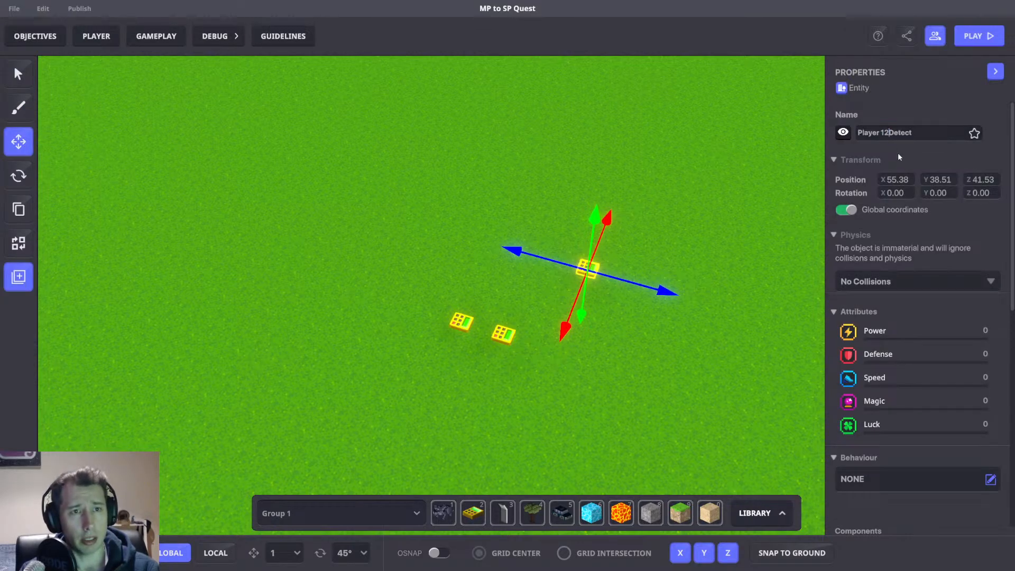
scroll(943, 301, "down", 5)
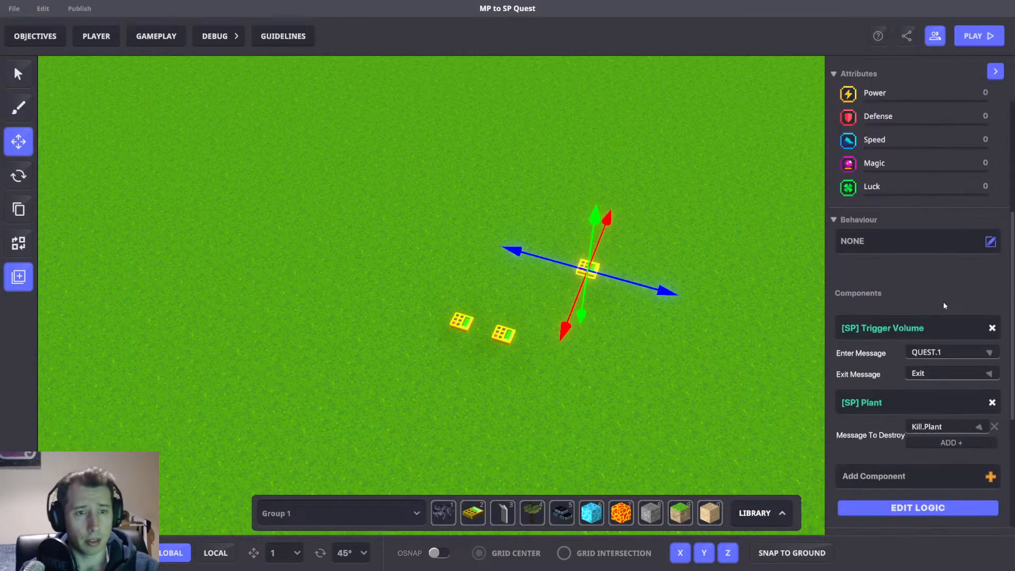
left_click(914, 459)
scroll(905, 456, "down", 5)
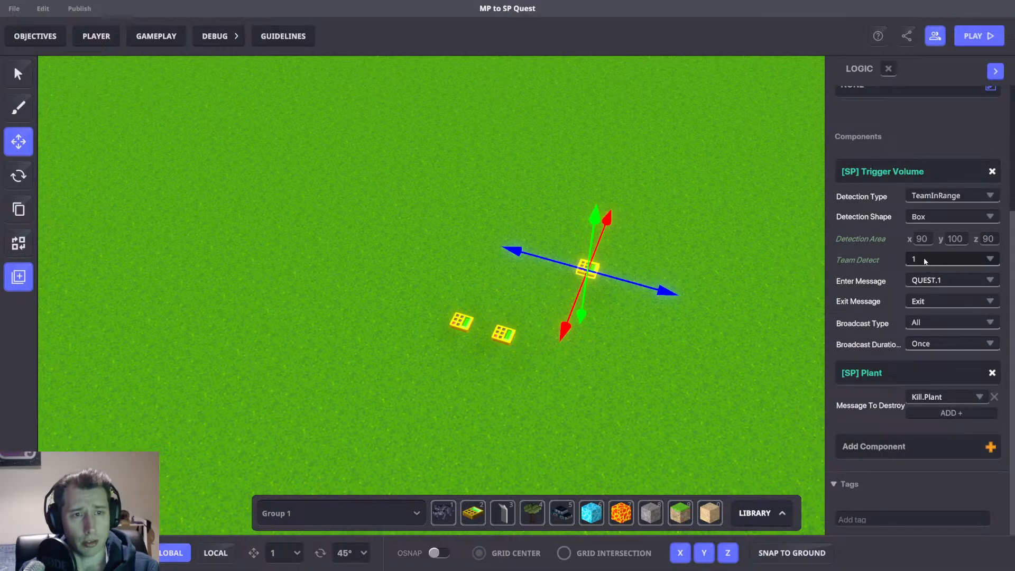
Set the detect object's trigger volume Team Detect to 2.
left_click(919, 264)
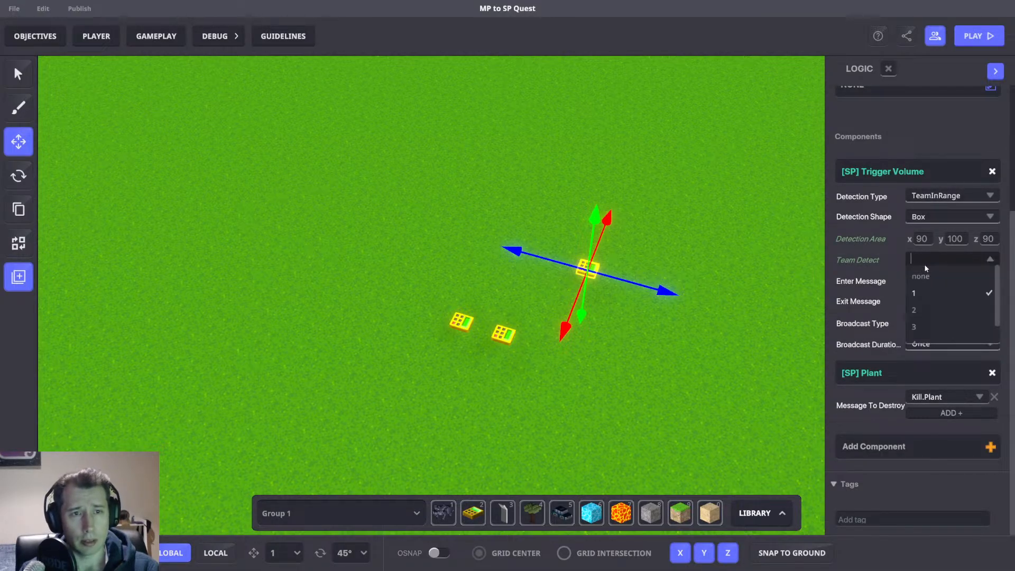
left_click(924, 264)
left_click(930, 197)
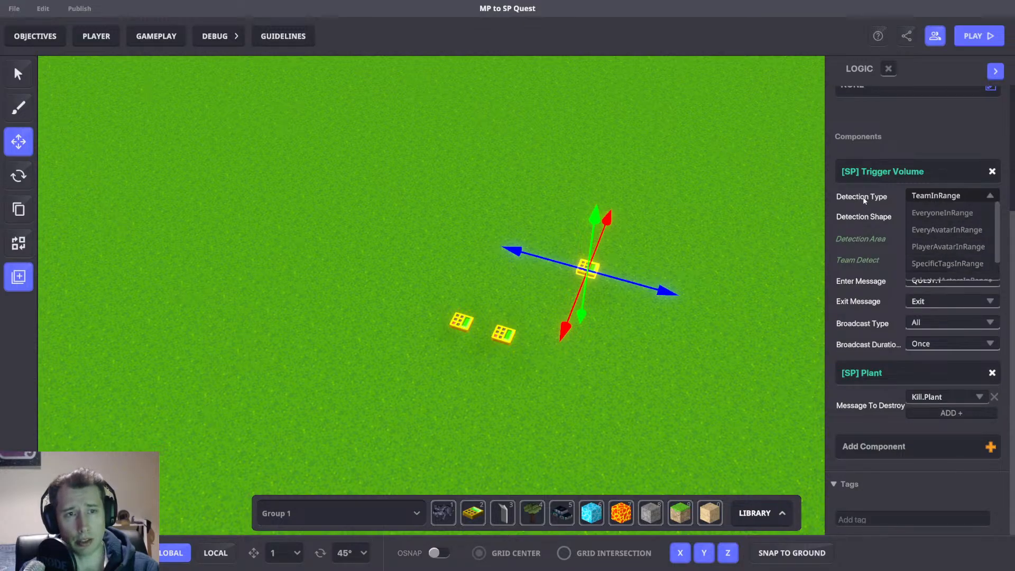
left_click(864, 200)
left_click(925, 259)
left_click(924, 303)
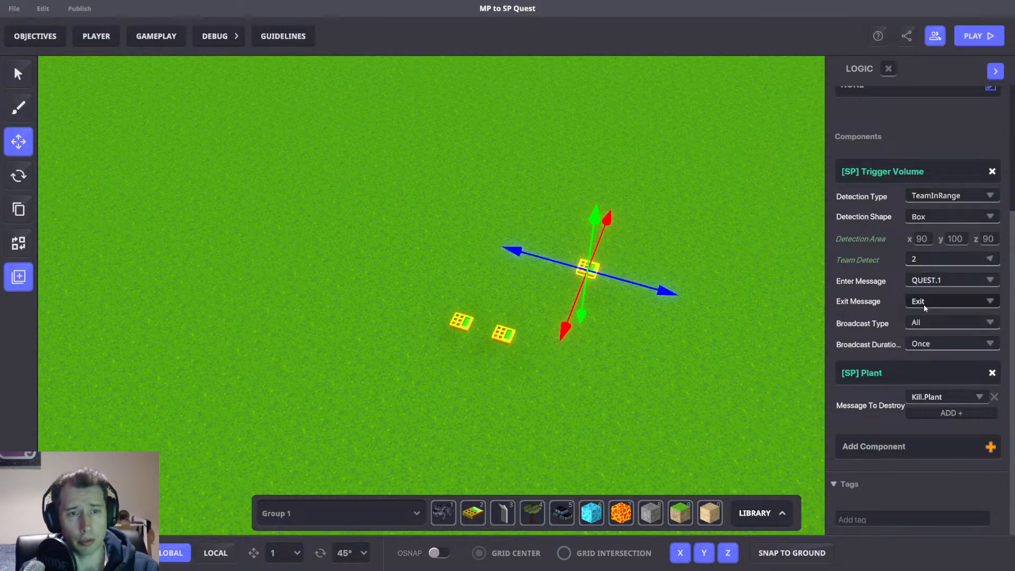
Save the detect object as a new library preset named Player 2 Detect.
scroll(917, 175, "up", 3)
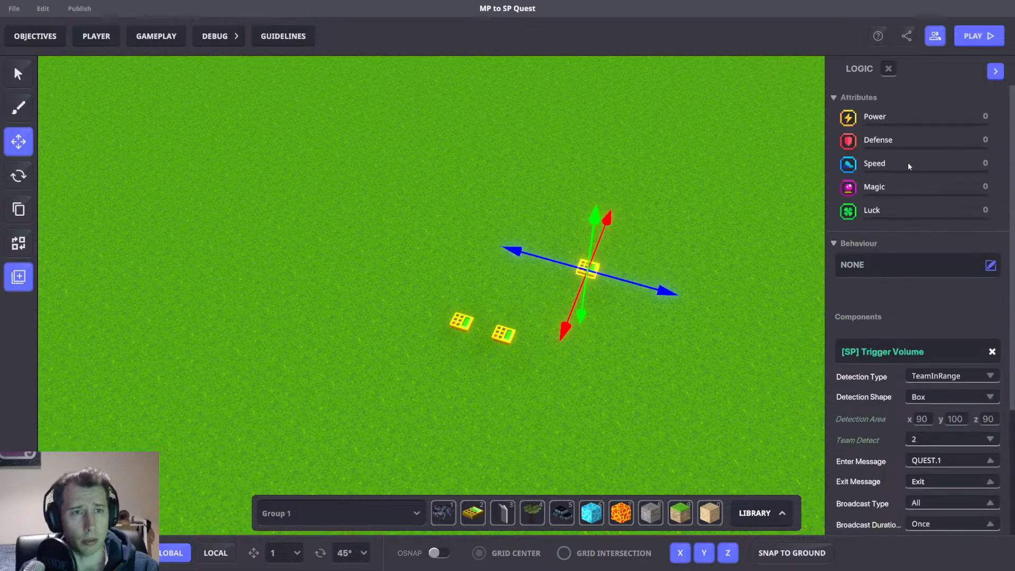
scroll(917, 121, "up", 3)
left_click(919, 129)
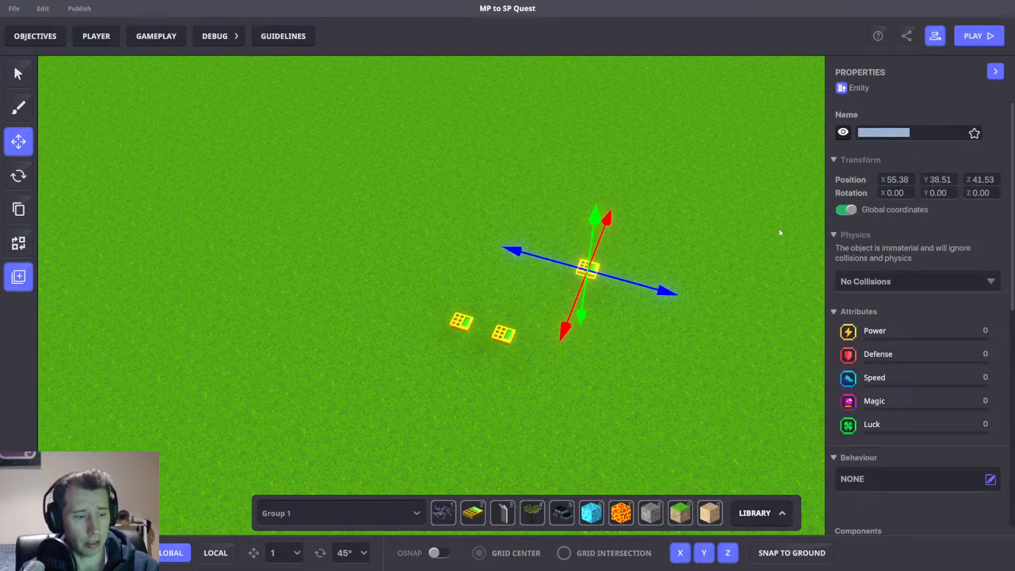
left_click(22, 279)
left_click(380, 235)
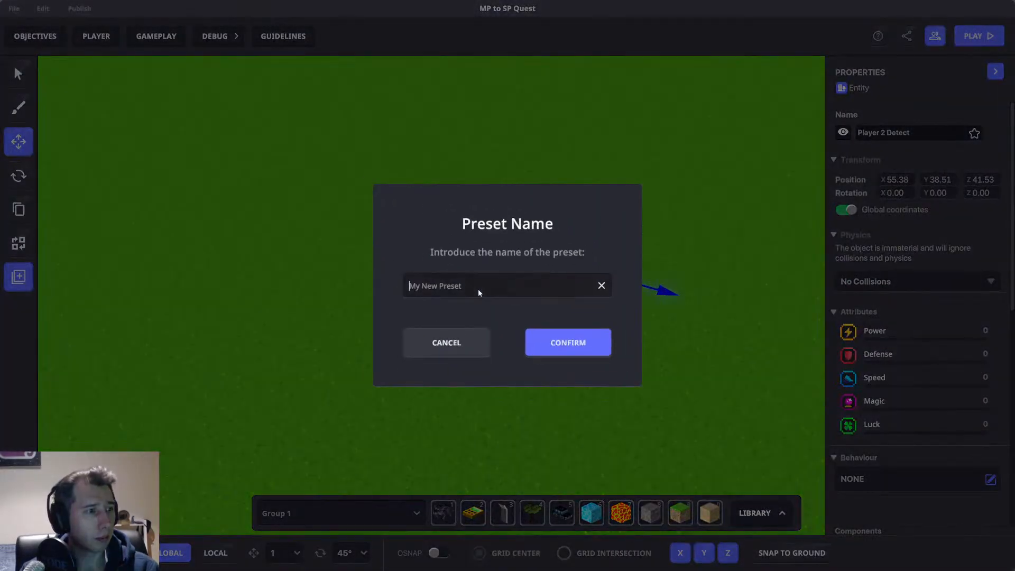
type("Player 2 Detect")
left_click(564, 342)
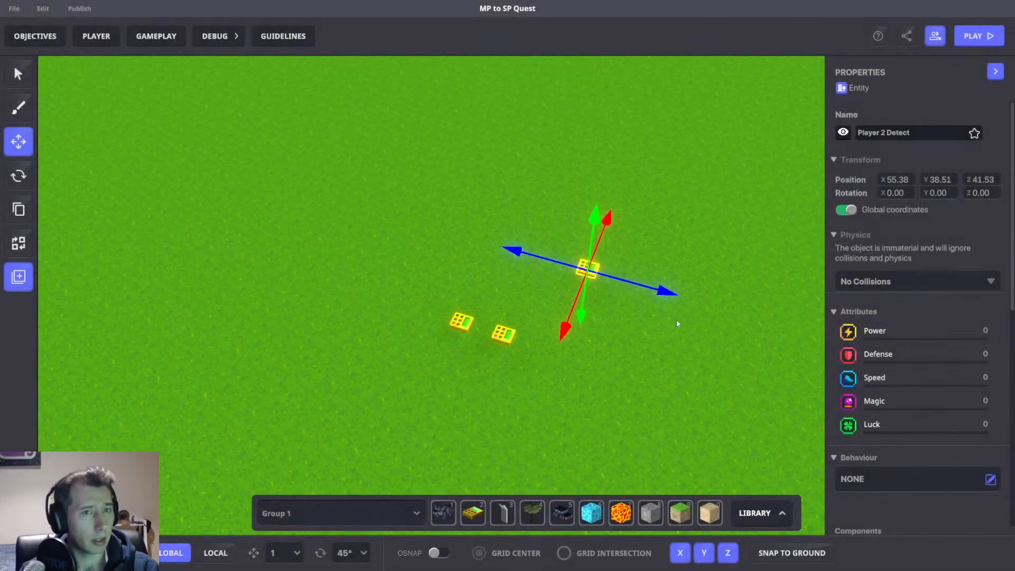
Rename the detect object Player 3 Detect and set its Team Detect to 3.
double_click(882, 133)
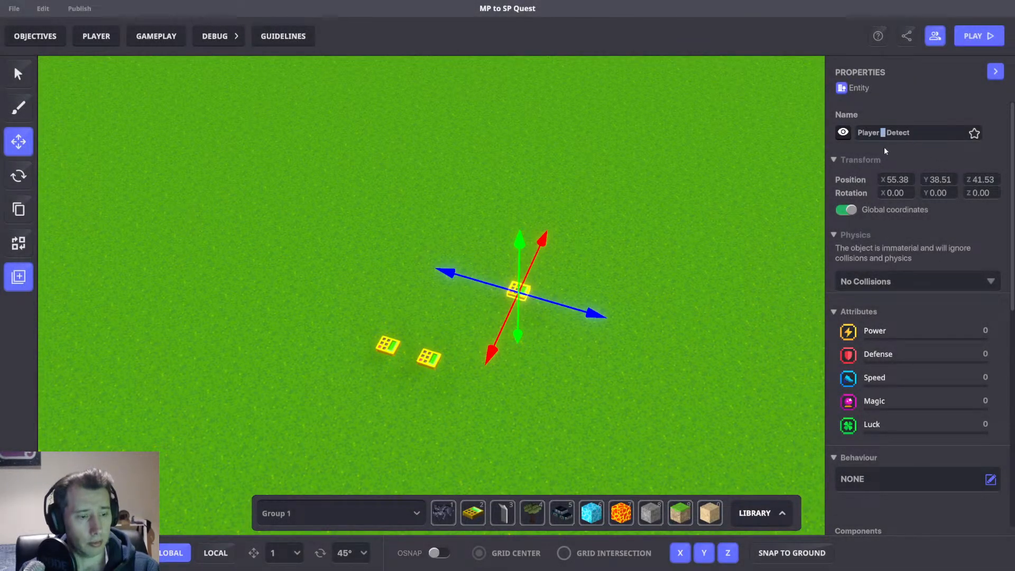
scroll(908, 328, "down", 5)
left_click(929, 459)
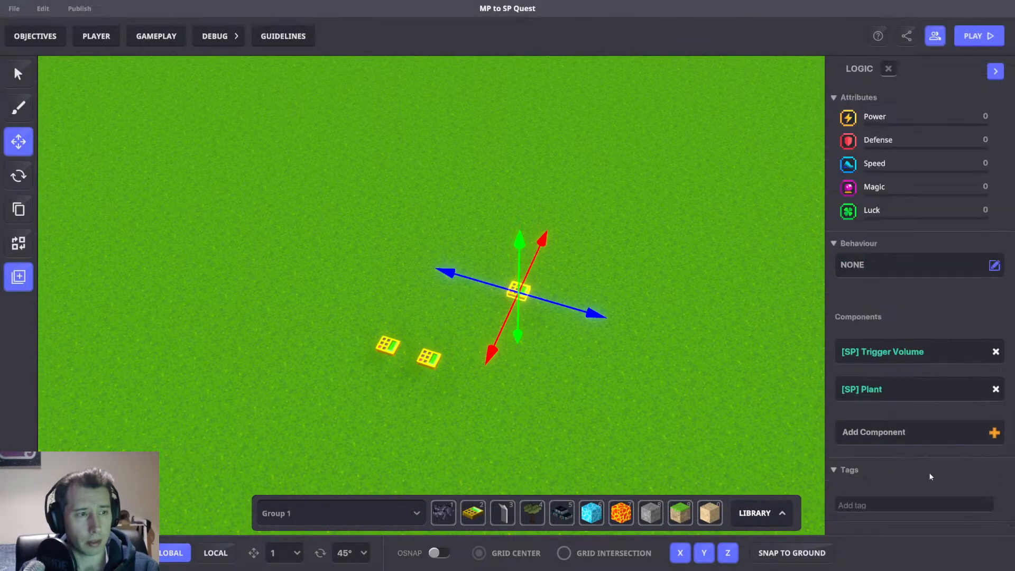
left_click(930, 344)
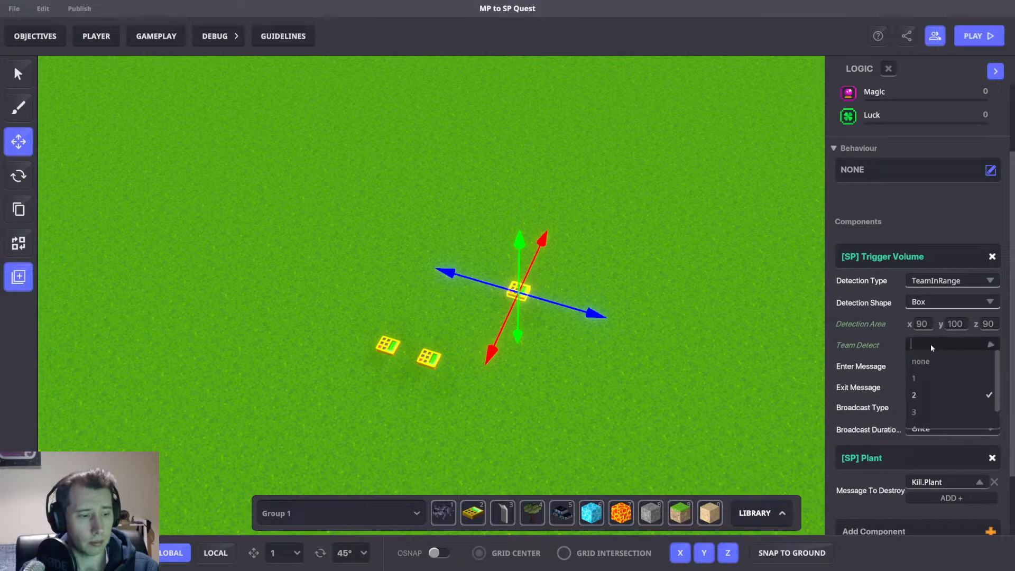
left_click(939, 354)
Save the detect object as a new library preset named Player 3 Detect.
scroll(918, 217, "up", 2)
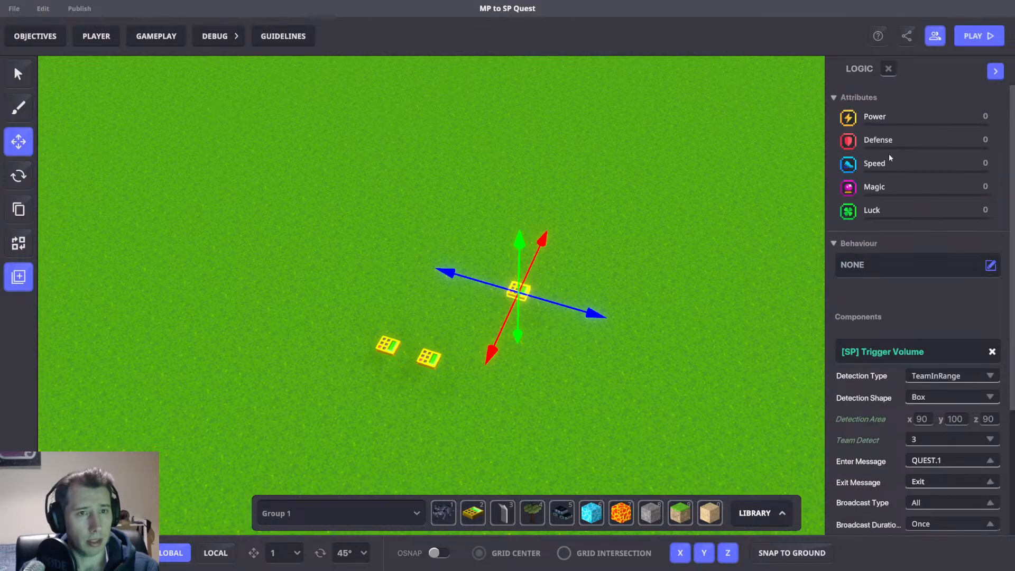
left_click(889, 69)
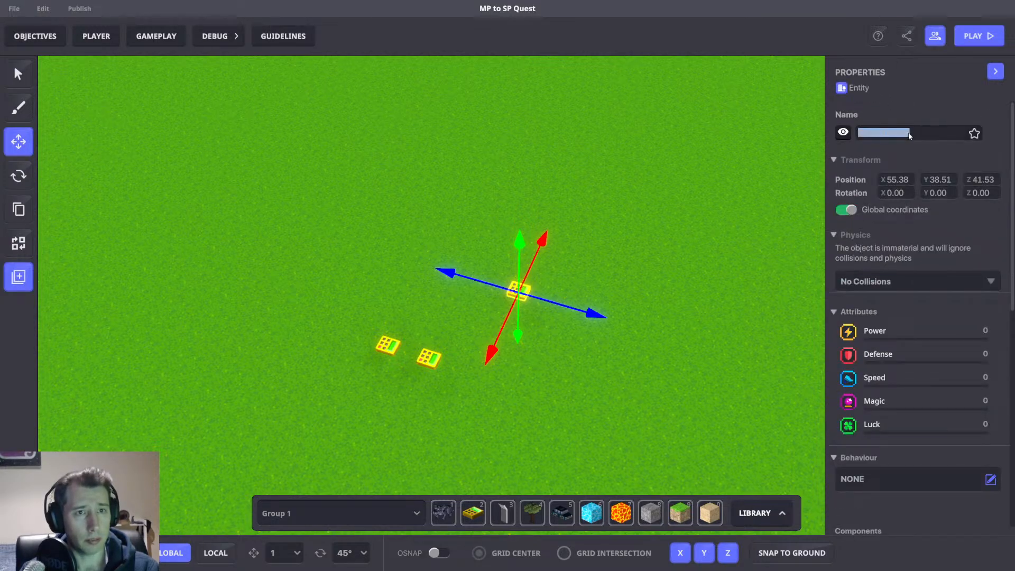
left_click(19, 278)
left_click(378, 223)
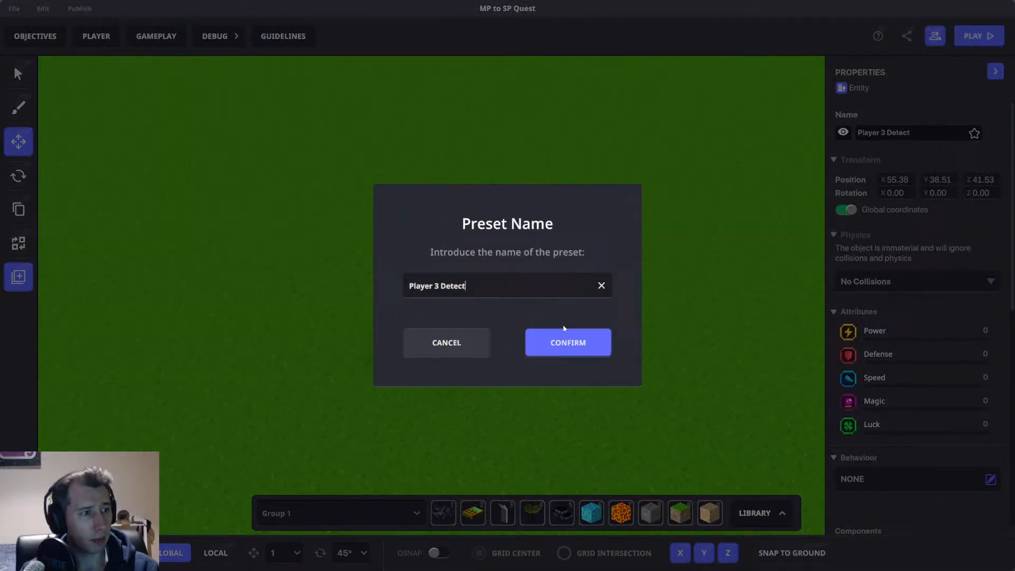
left_click(565, 341)
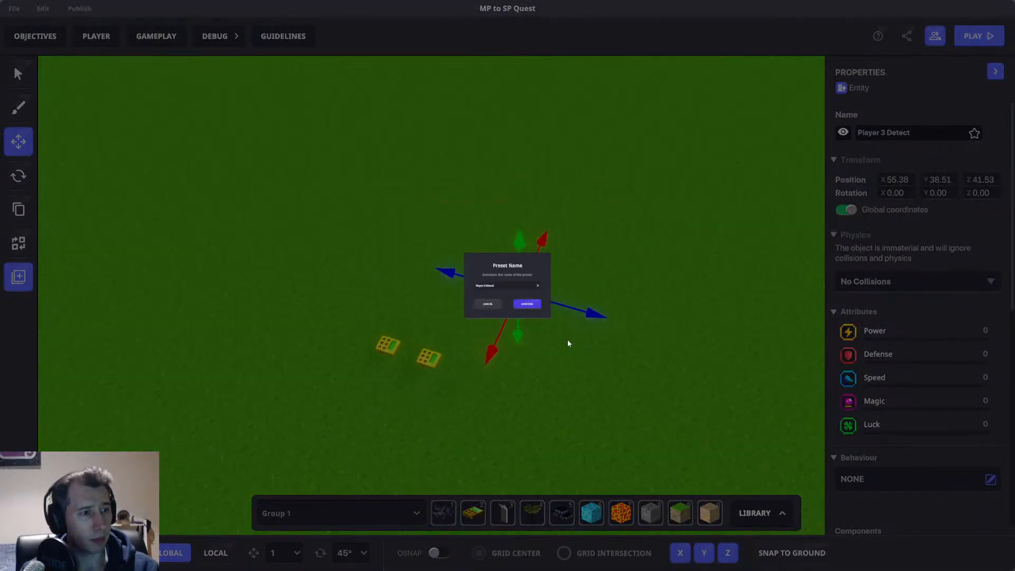
left_click(668, 284)
Set the second detect spawner's preset to Player 2 Detect.
scroll(667, 285, "down", 3)
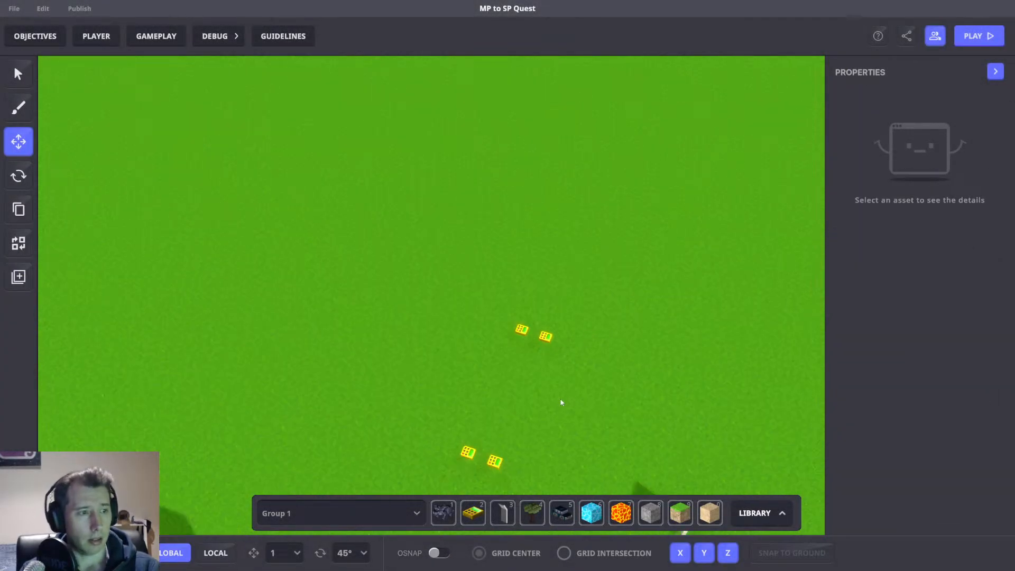
right_click_drag(562, 403, 510, 381)
scroll(519, 355, "up", 4)
left_click(514, 351)
scroll(920, 379, "down", 5)
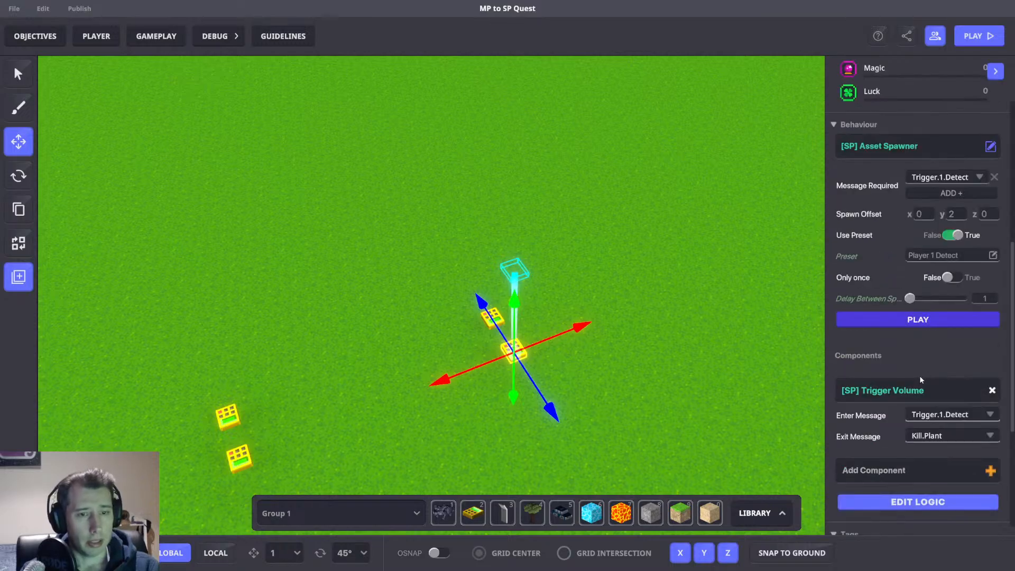
left_click(933, 256)
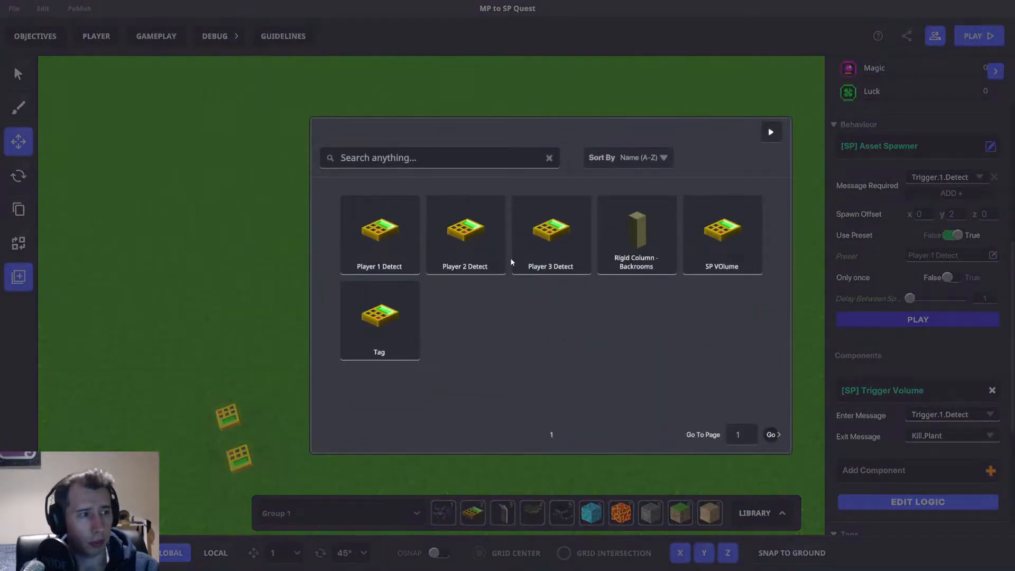
left_click(470, 249)
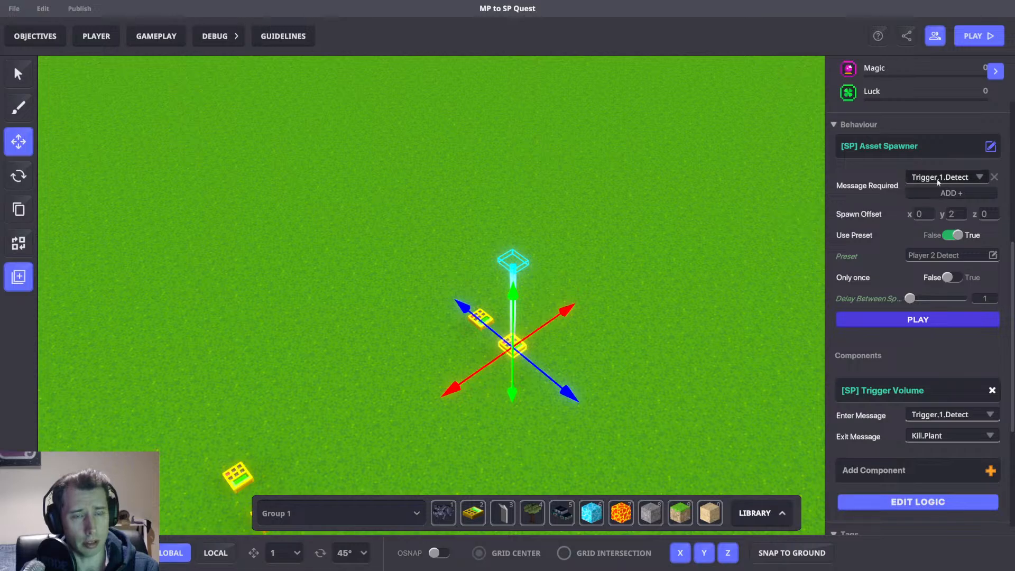
left_click(605, 236)
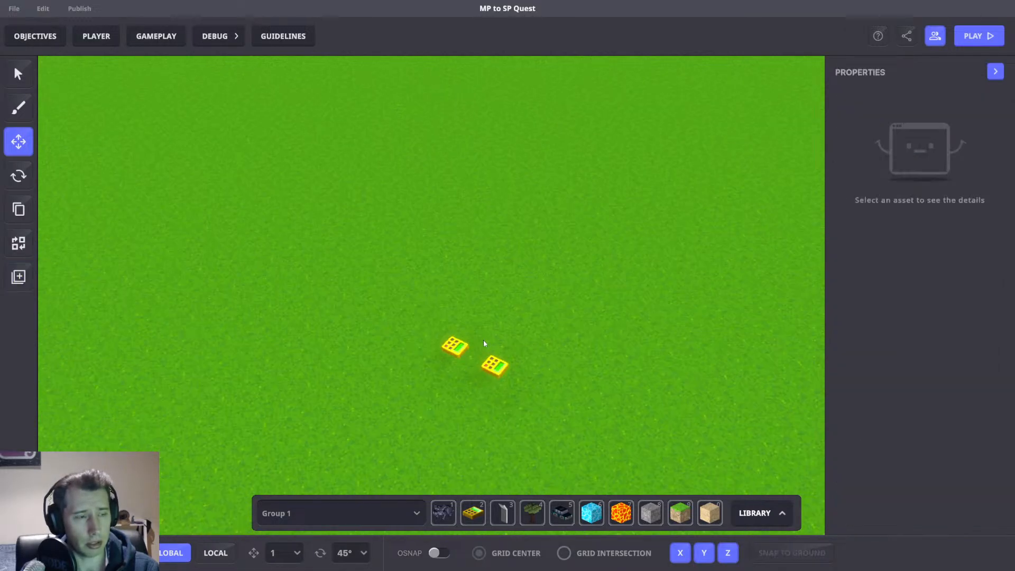
Select the middle pair of spawners and place a copy of the pair further to the right.
left_click_drag(576, 377, 618, 400)
right_click_drag(657, 420, 558, 407)
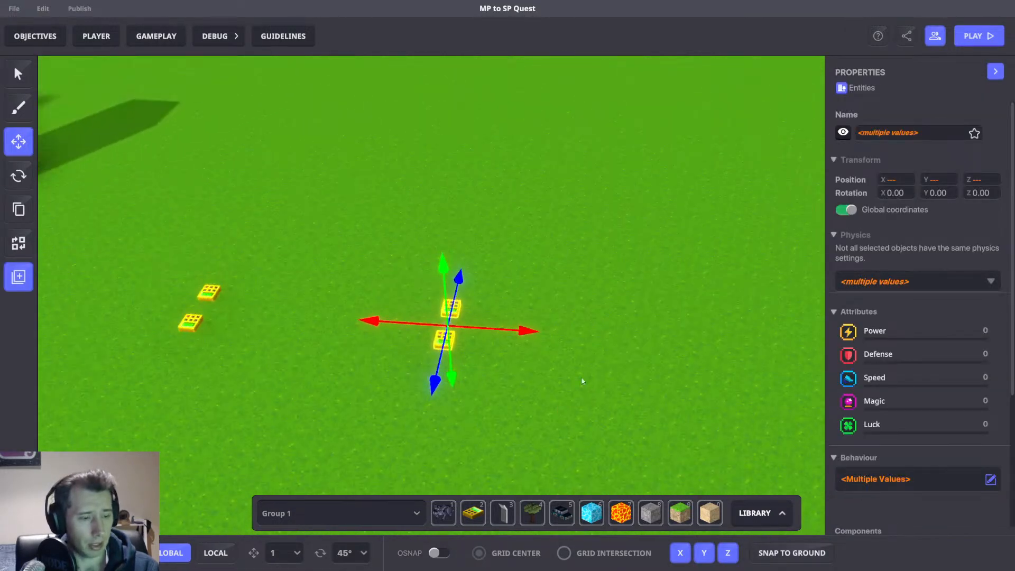
left_click_drag(527, 331, 773, 332, "shift")
left_click(670, 283)
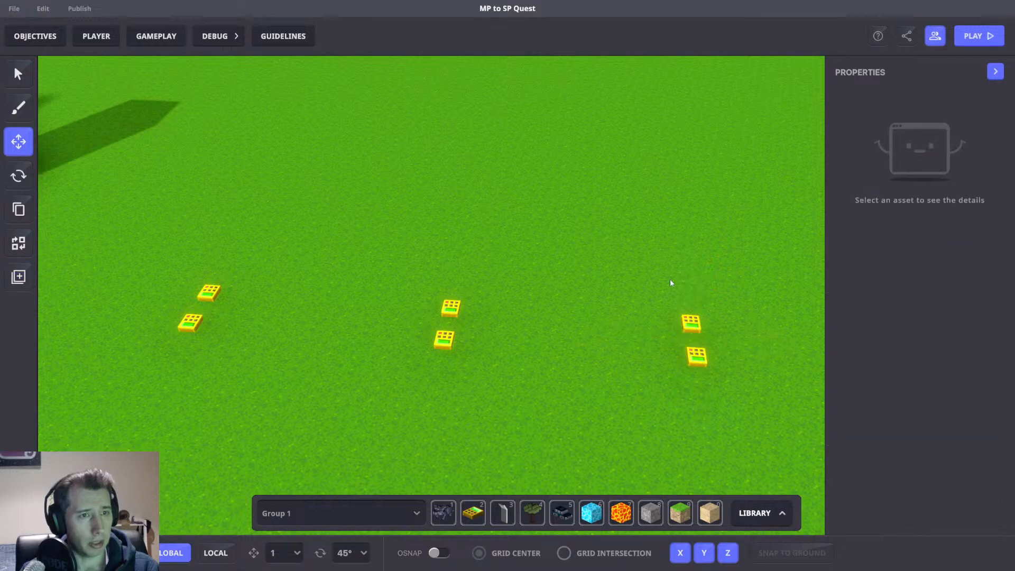
Set the third Tag spawner's Message Required to Trigger.3.
left_click(701, 324)
scroll(946, 369, "down", 2)
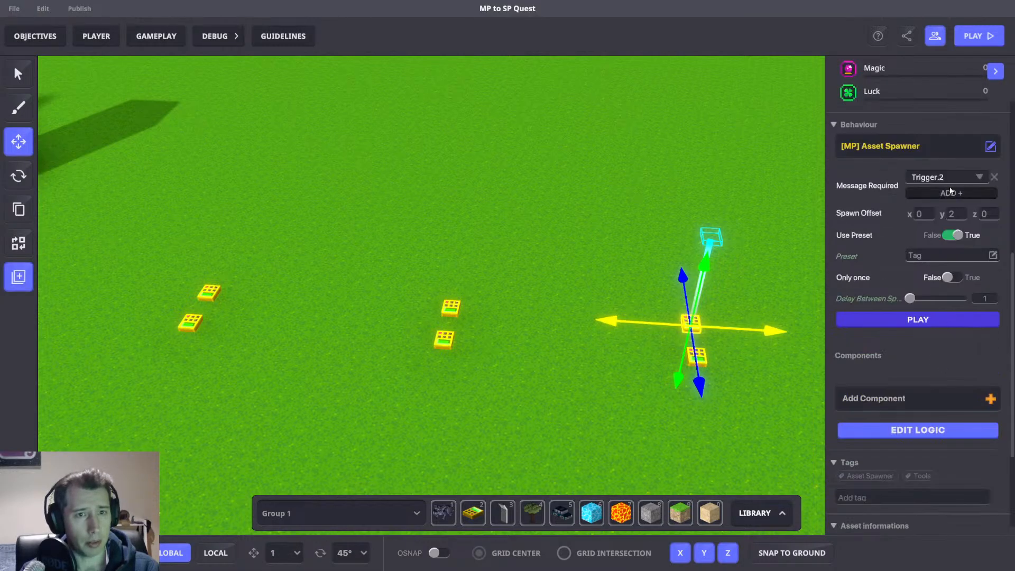
left_click(935, 176)
type("Trigger")
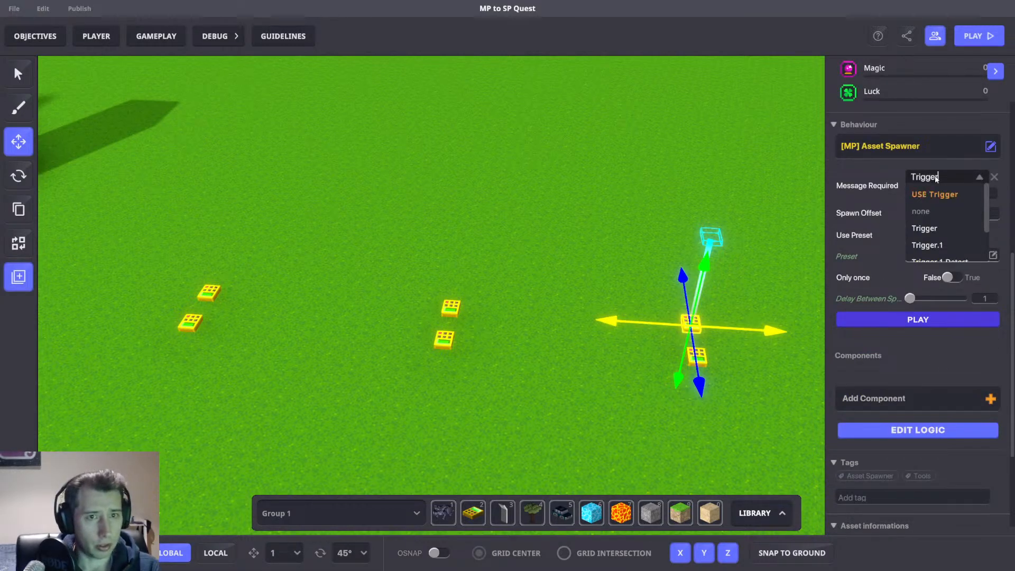
type(".2")
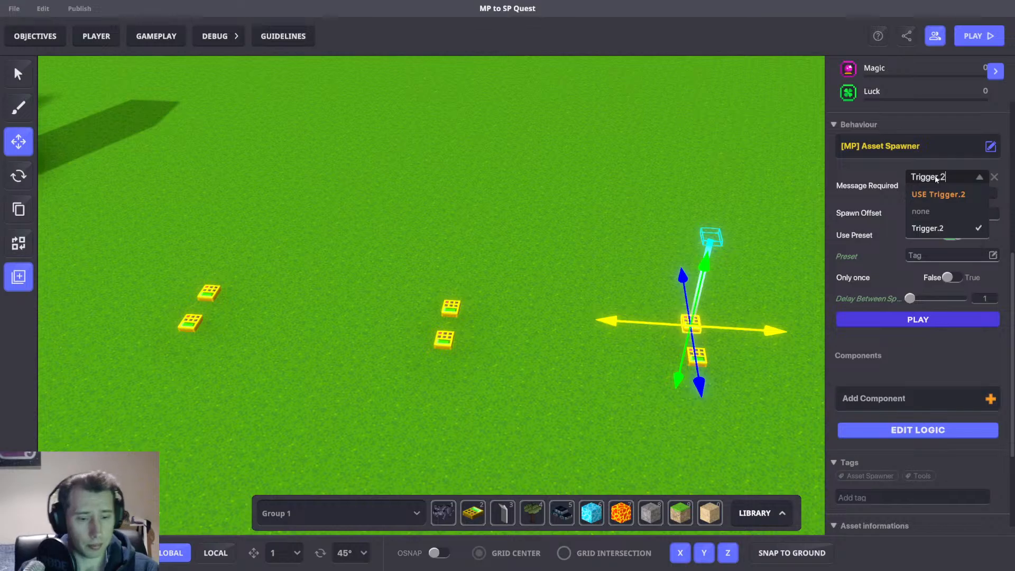
left_click(940, 194)
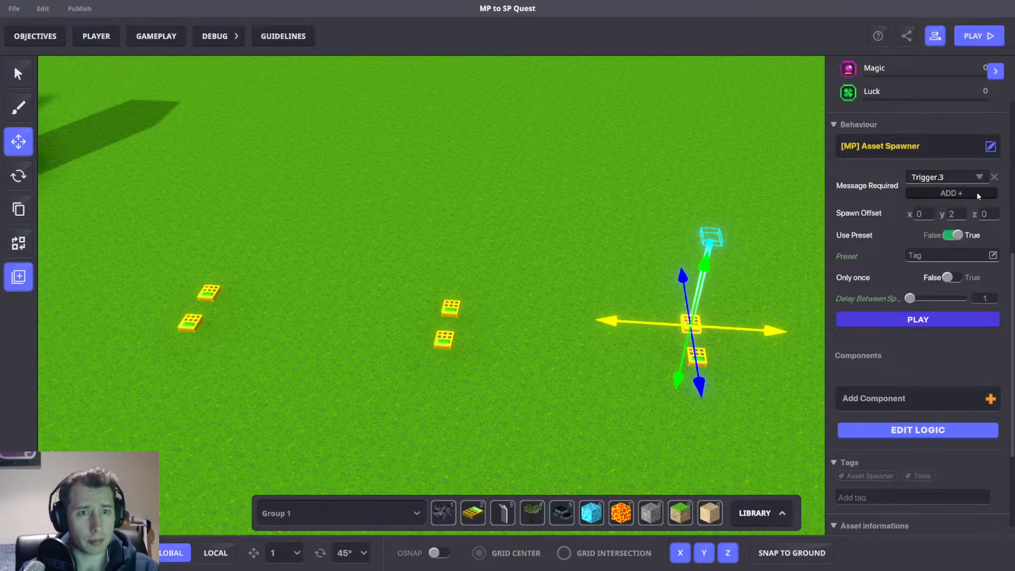
Set the third detect spawner's preset to Player 3 Detect.
right_click_drag(618, 294, 756, 232)
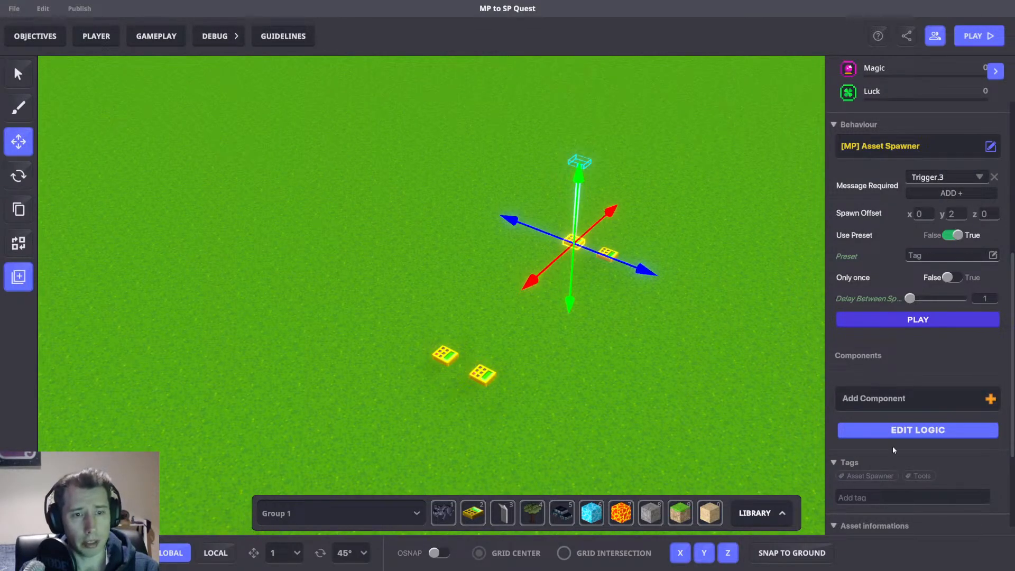
scroll(901, 431, "up", 3)
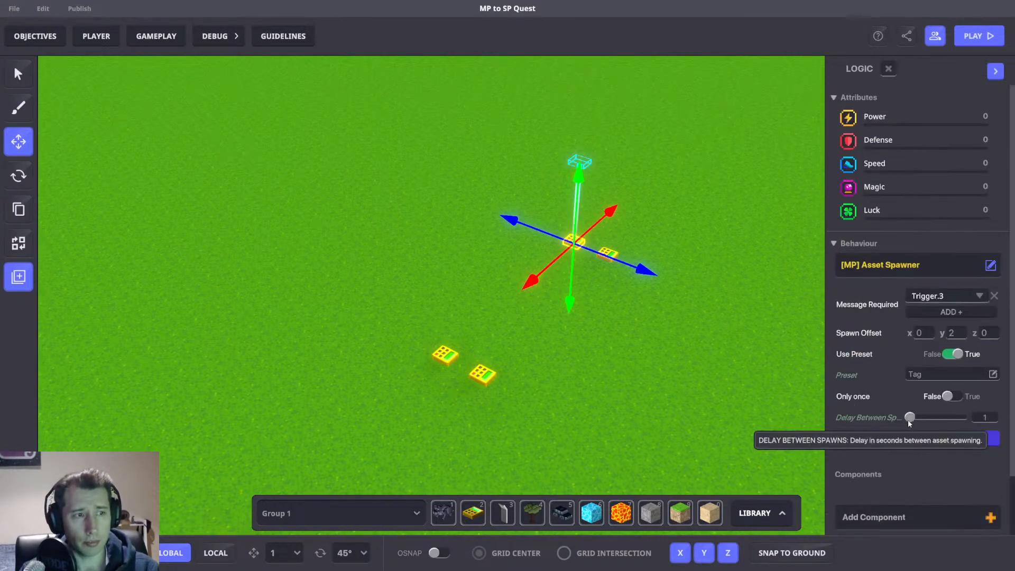
left_click(639, 252)
left_click(608, 254)
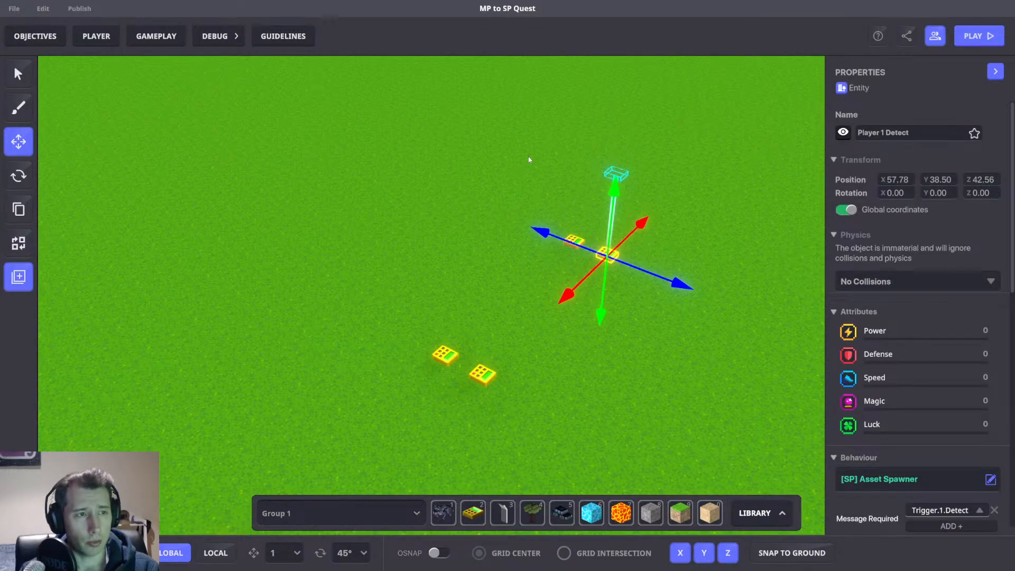
scroll(967, 364, "down", 5)
left_click(956, 304)
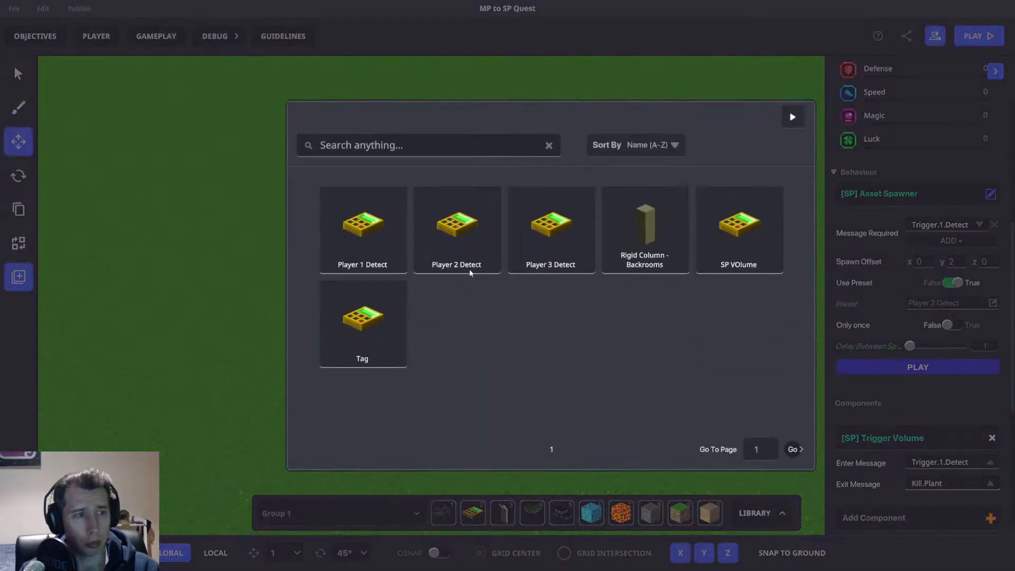
left_click(562, 242)
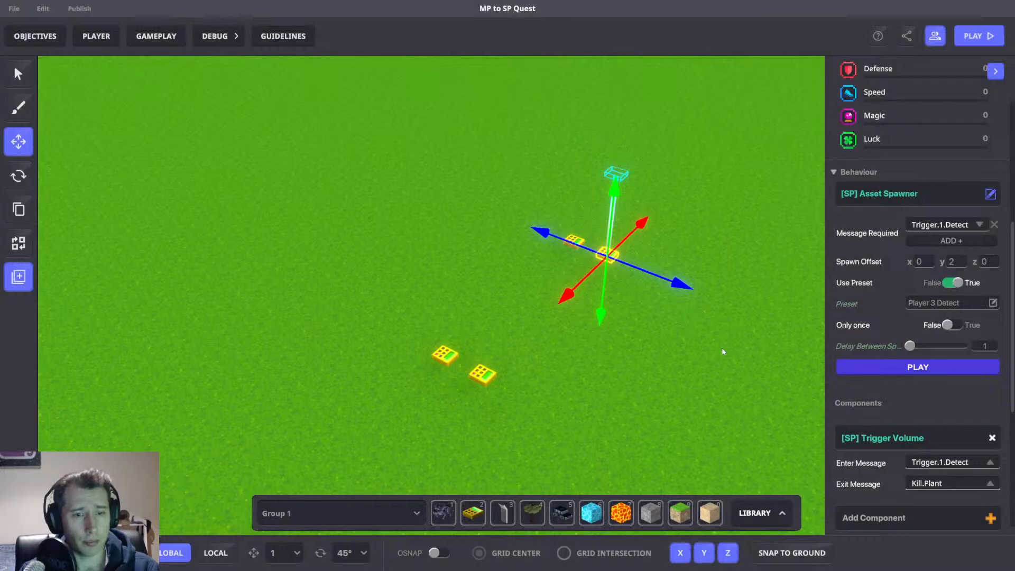
Save the project changes.
scroll(724, 353, "down", 2)
right_click_drag(731, 359, 639, 379)
left_click(638, 243)
scroll(627, 252, "down", 3)
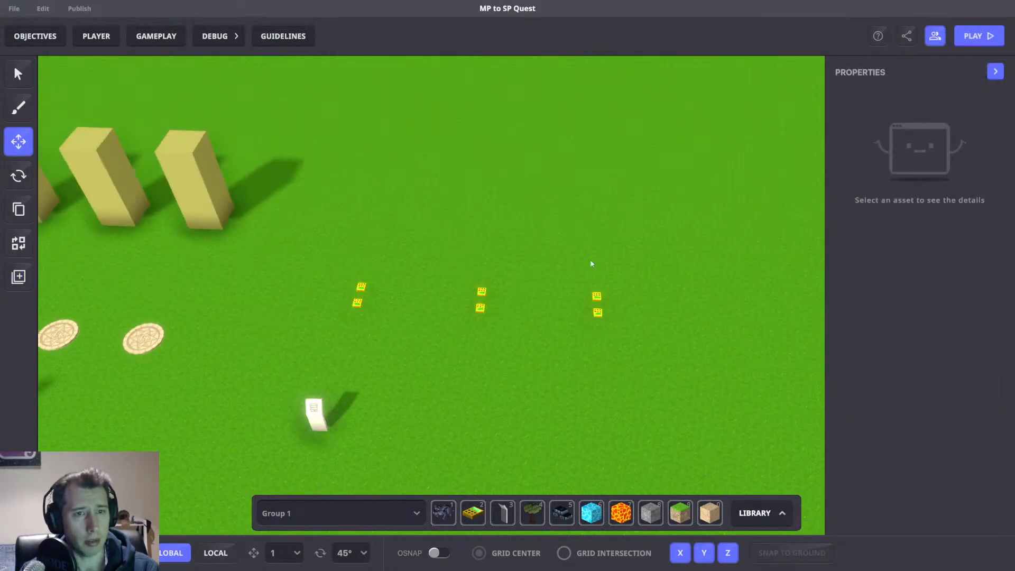
scroll(590, 263, "down", 2)
right_click_drag(492, 293, 525, 271)
key("ctrl+s")
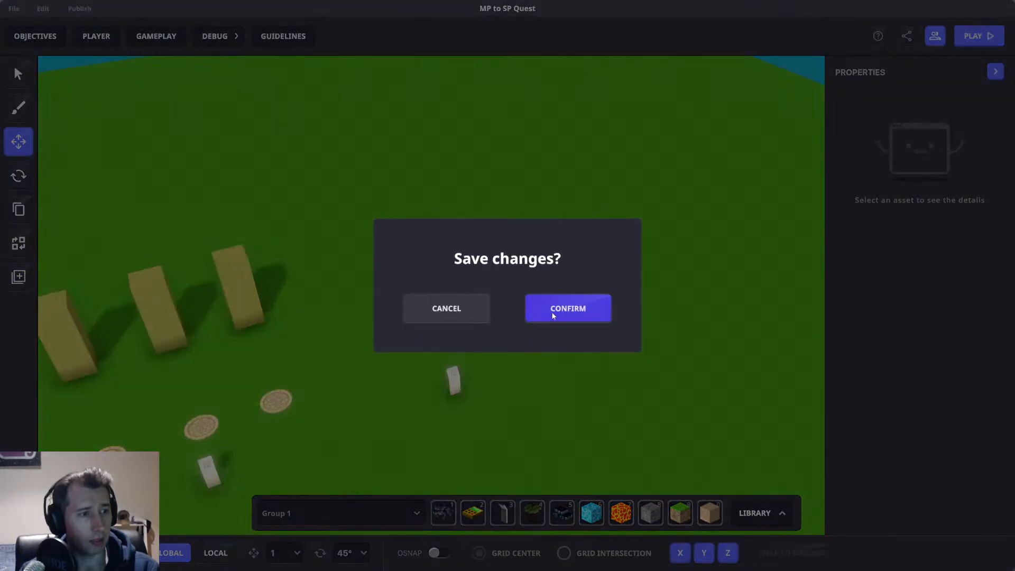
left_click(583, 294)
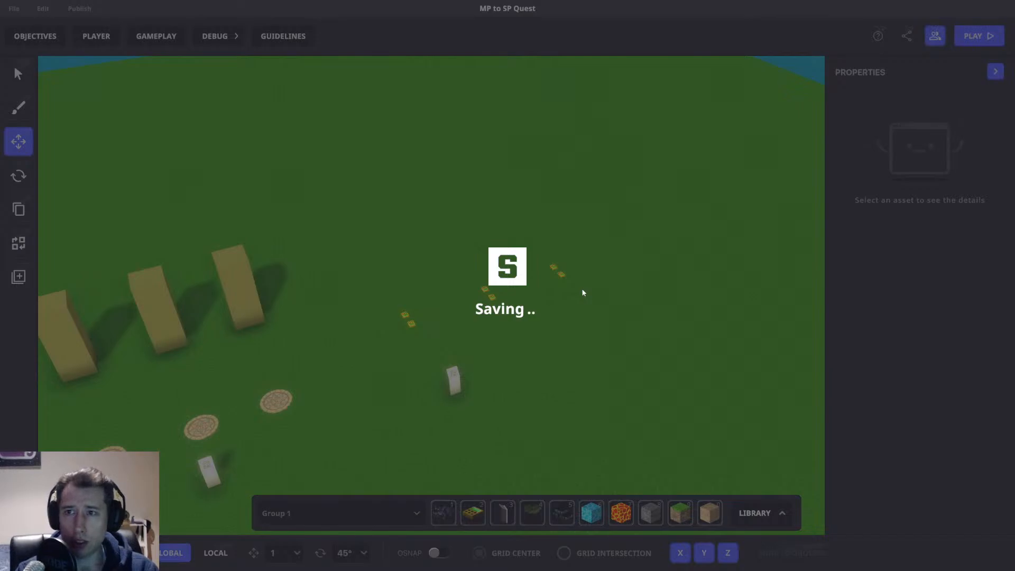
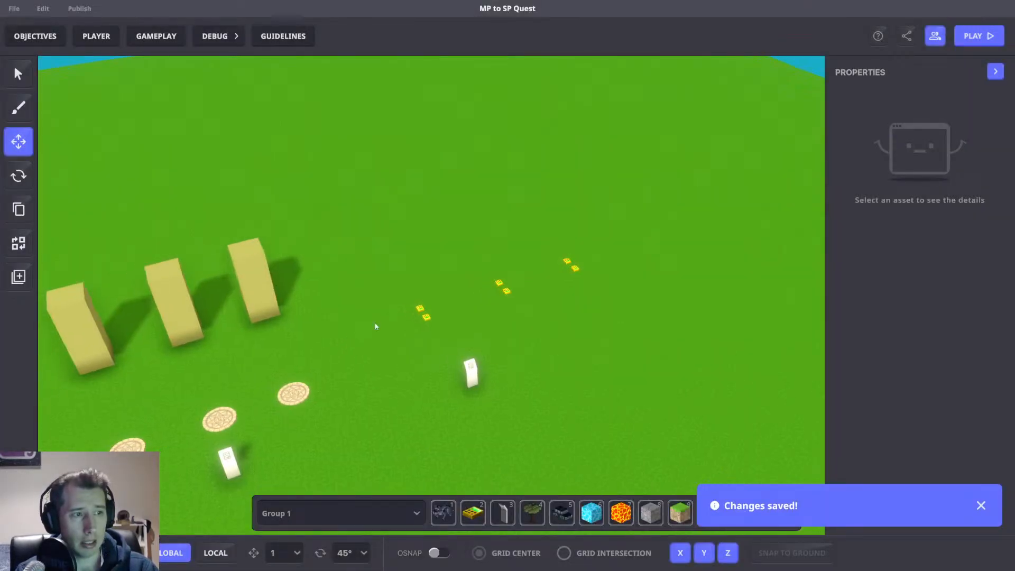
Playtest the quest, moving the character around the dropped column and toggling back into the editor briefly.
middle_click_drag(516, 278, 556, 270)
key("ctrl+p")
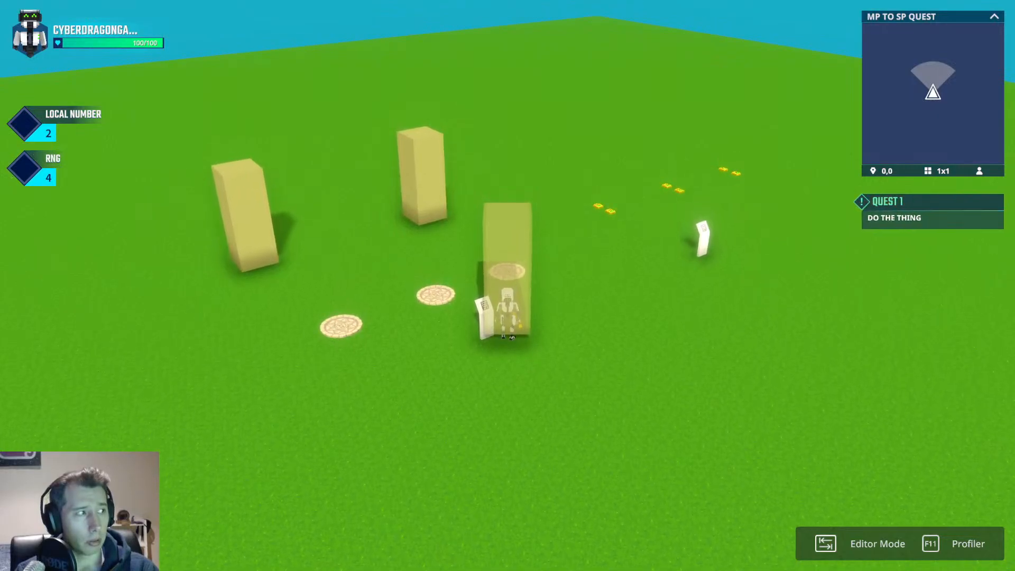
key("w")
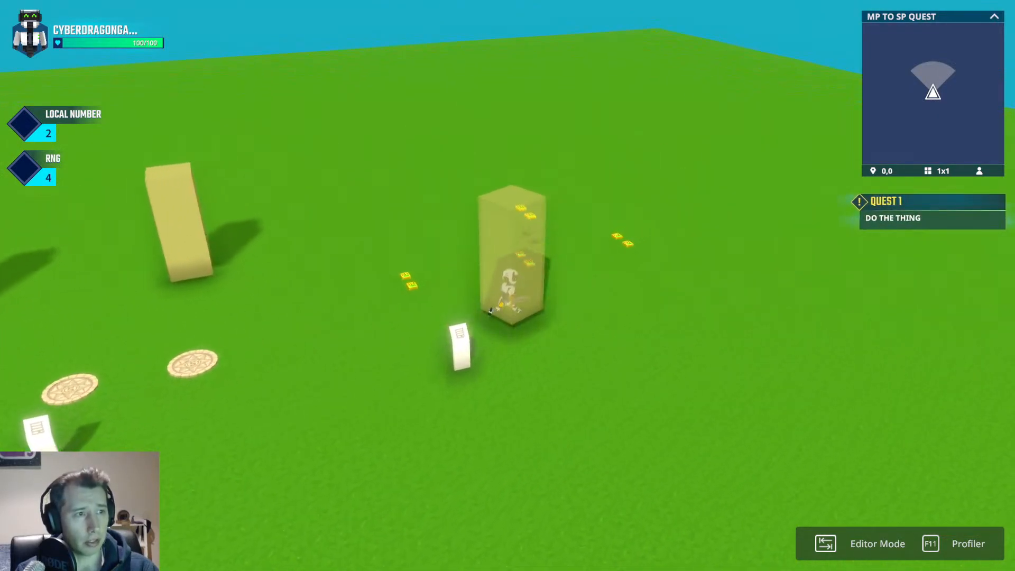
key("space")
key("space")
key("space")
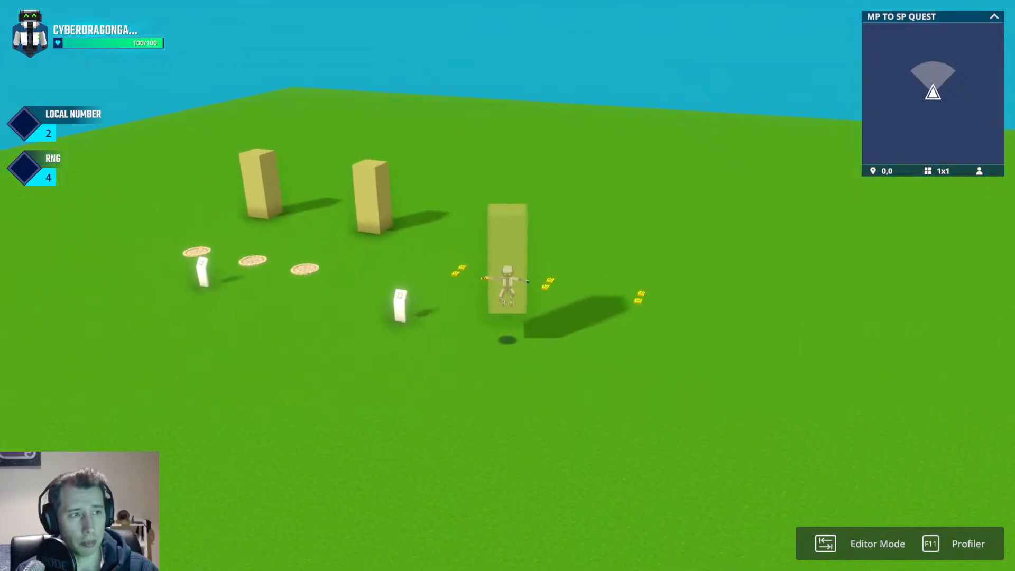
key("Tab")
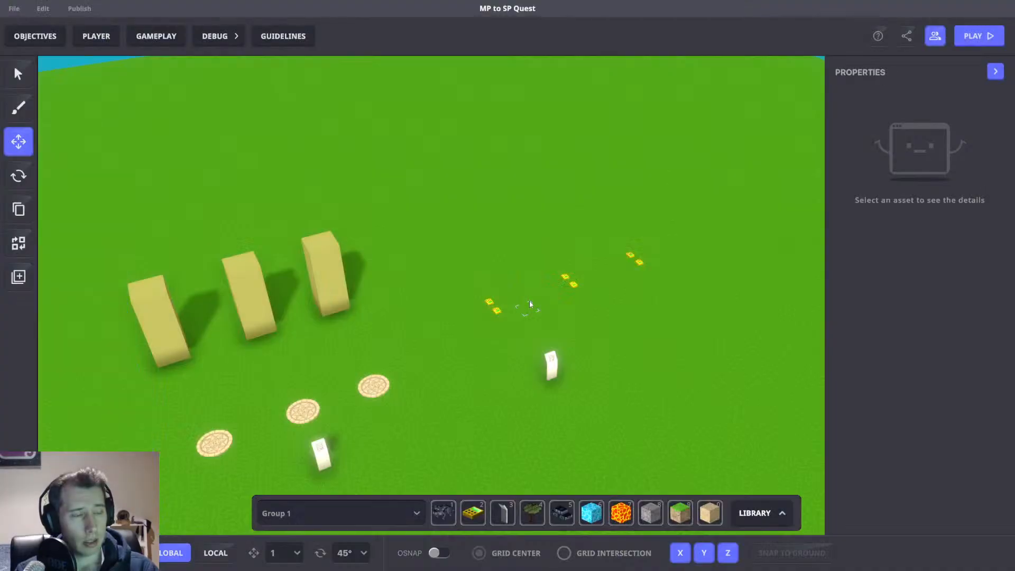
key("Tab")
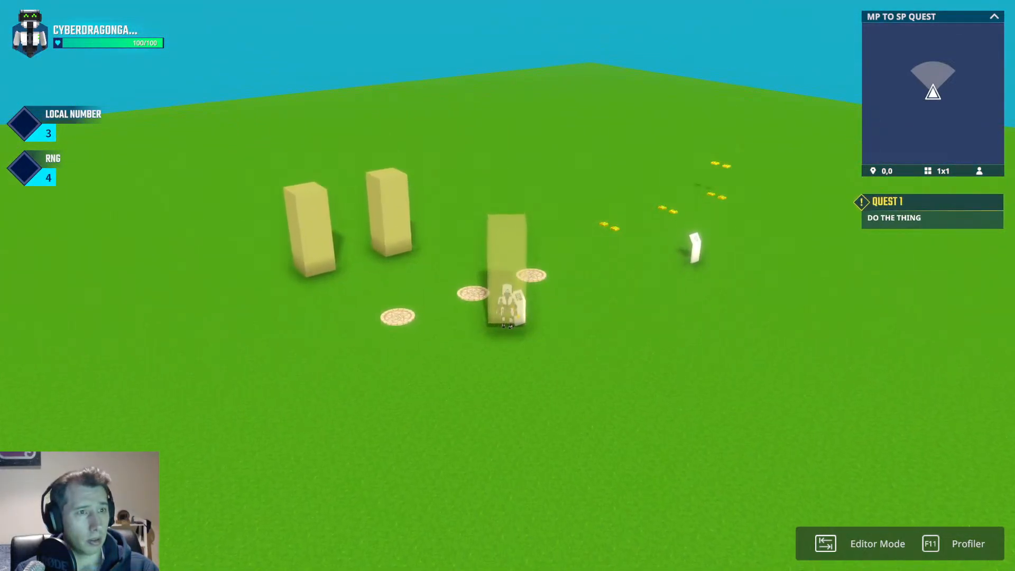
Playtest again, walking and jumping through the column area and spawned detect pads before returning to the editor.
key("w")
key("d")
key("space")
key("space")
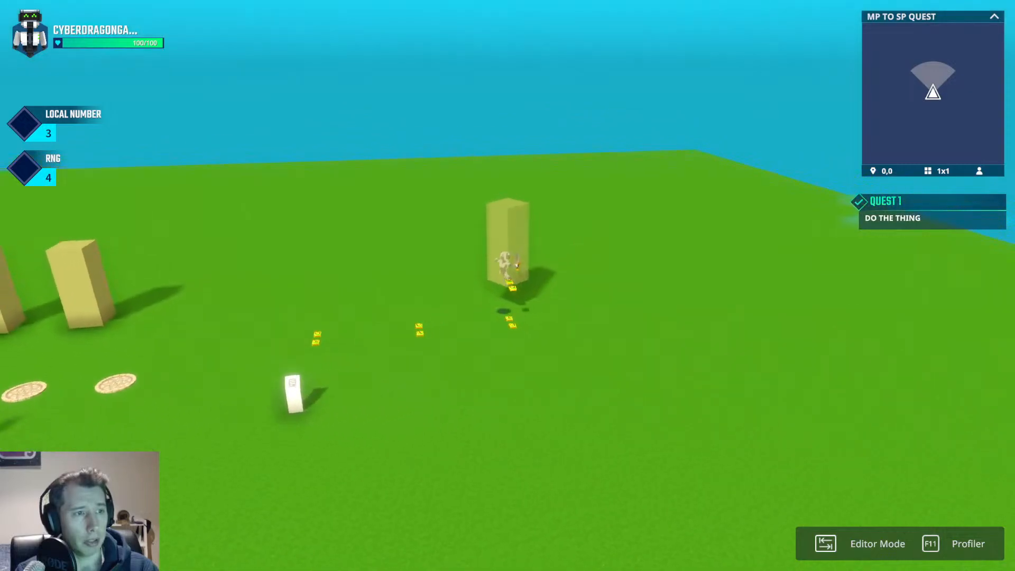
key("space")
key("s")
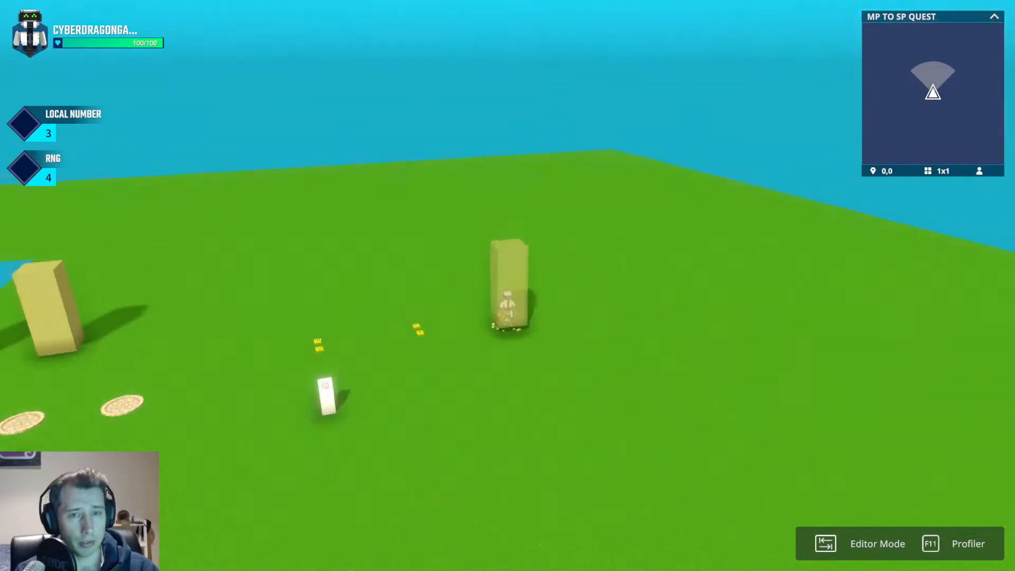
key("space")
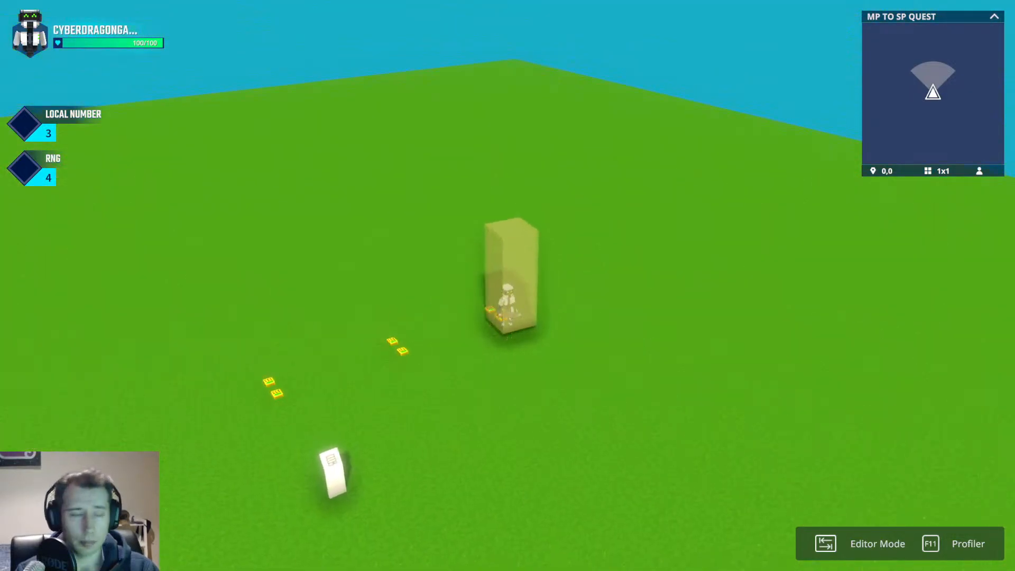
key("space")
key("space")
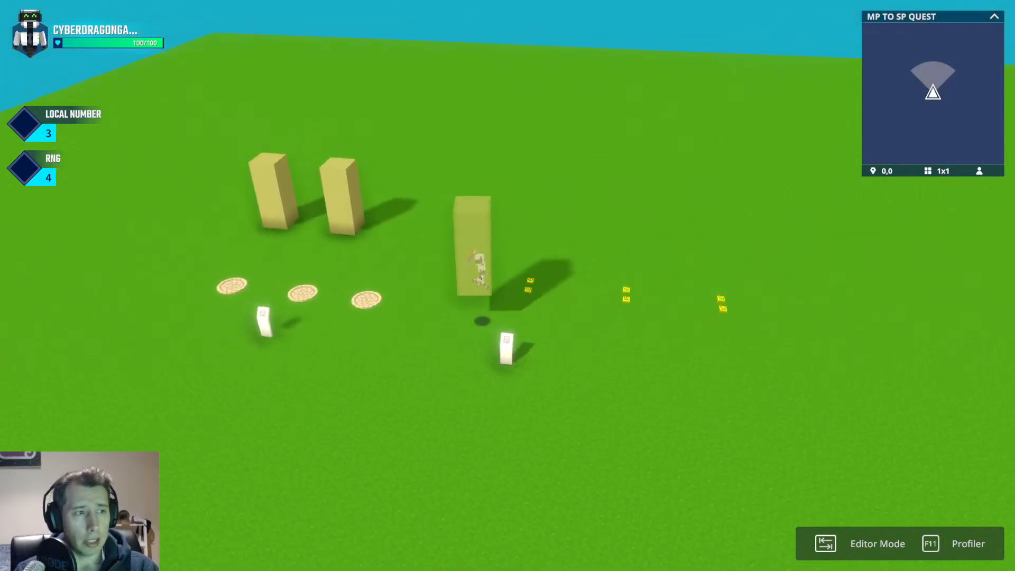
key("space")
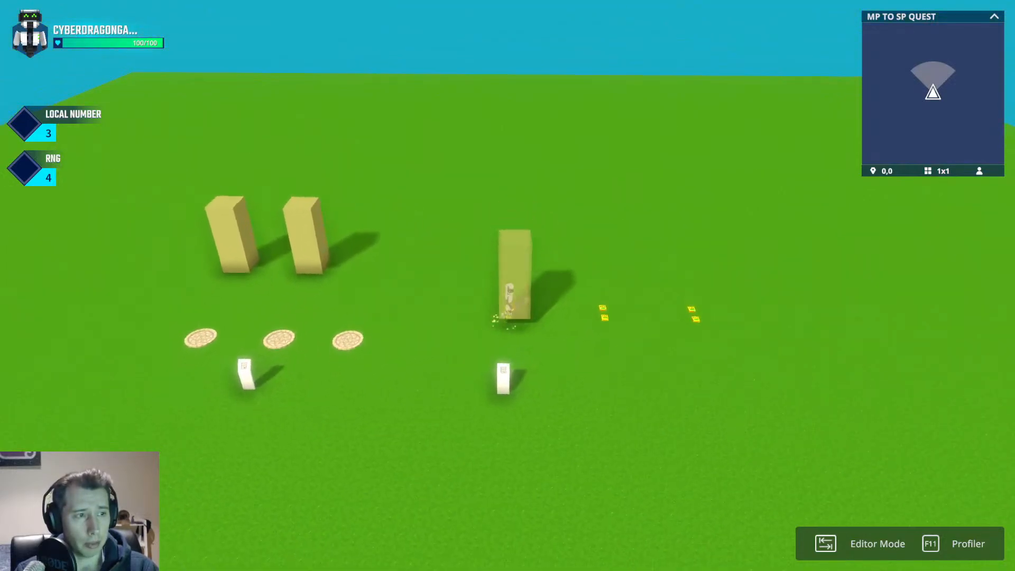
key("d")
key("space")
key("space")
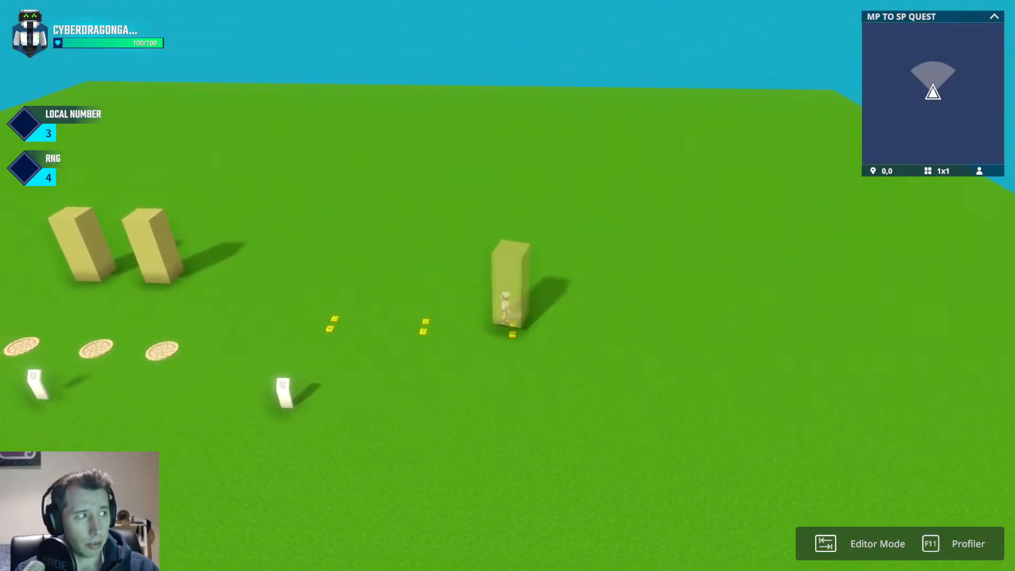
key("a")
key("space")
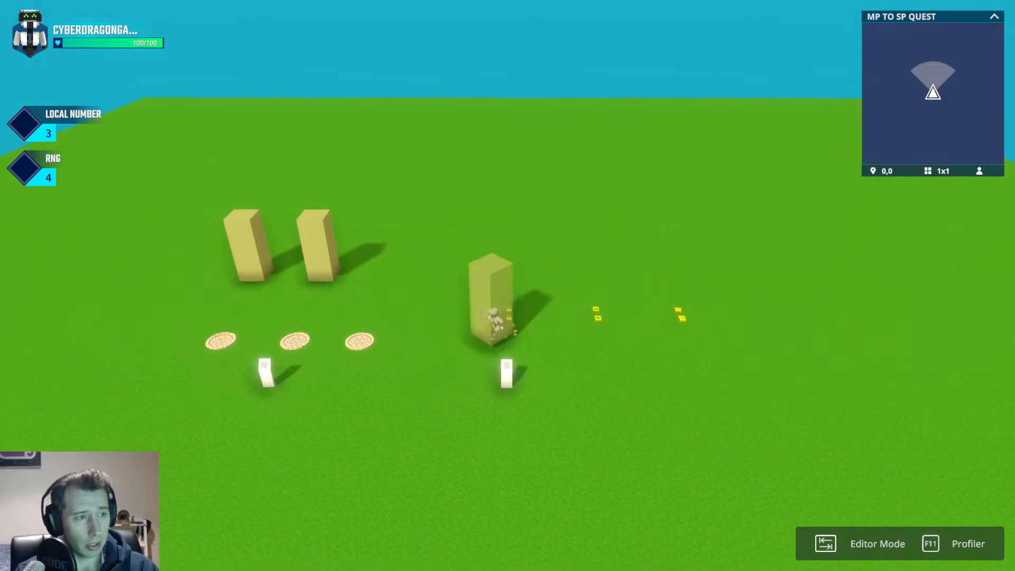
key("a")
key("s")
key("space")
key("w")
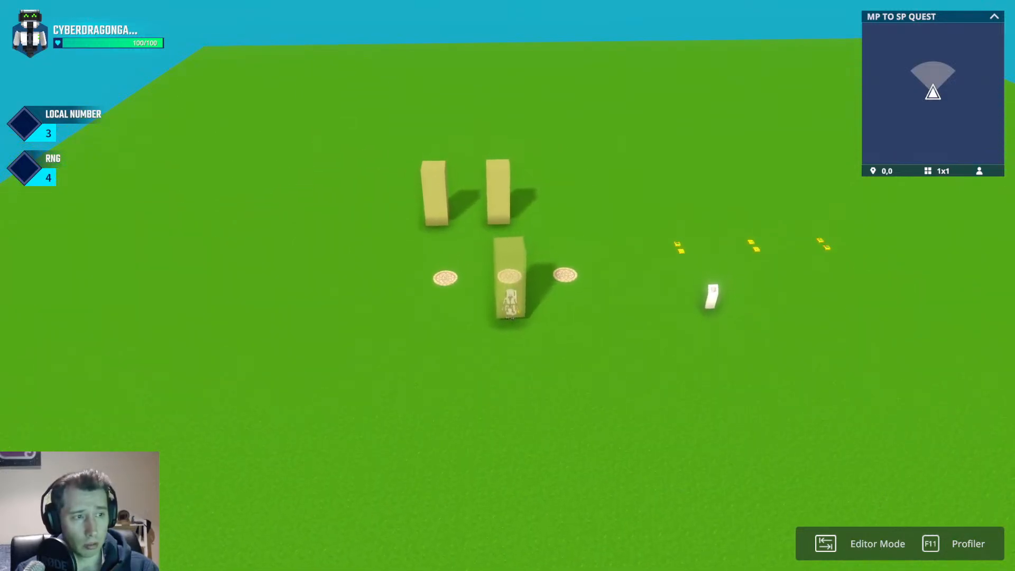
key("d")
key("space")
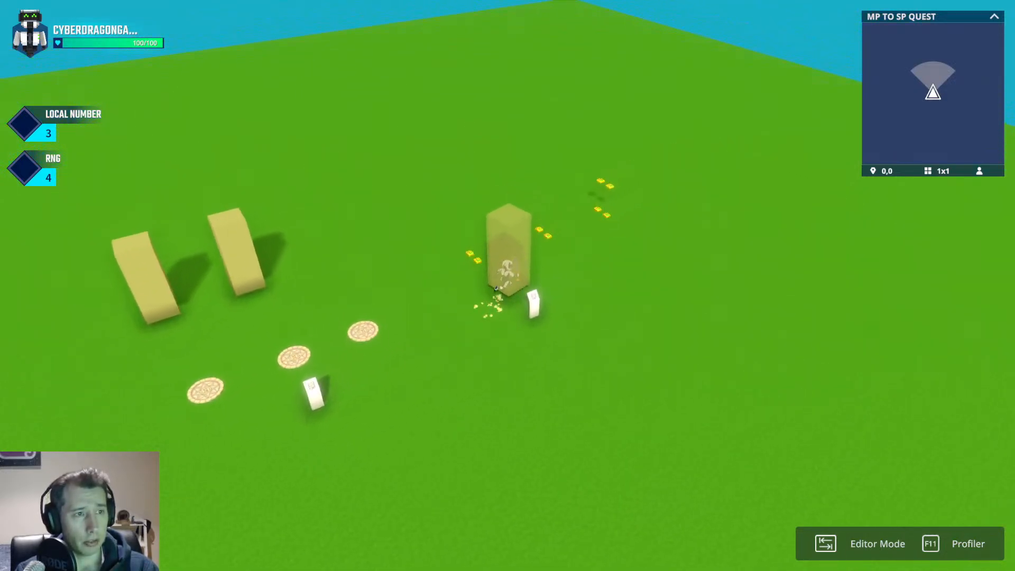
key("d")
key("w")
key("space")
key("space")
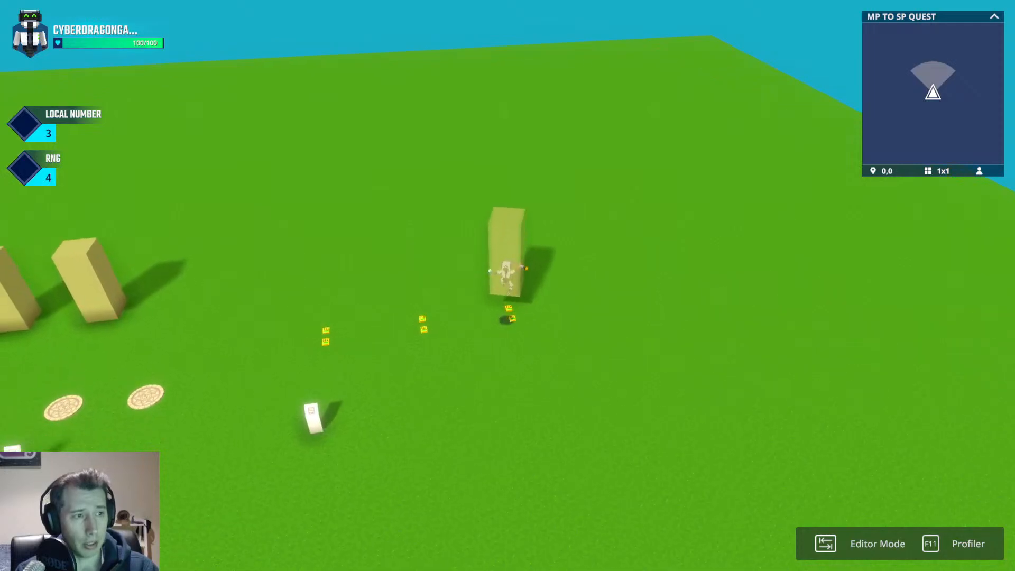
key("a")
key("space")
key("space")
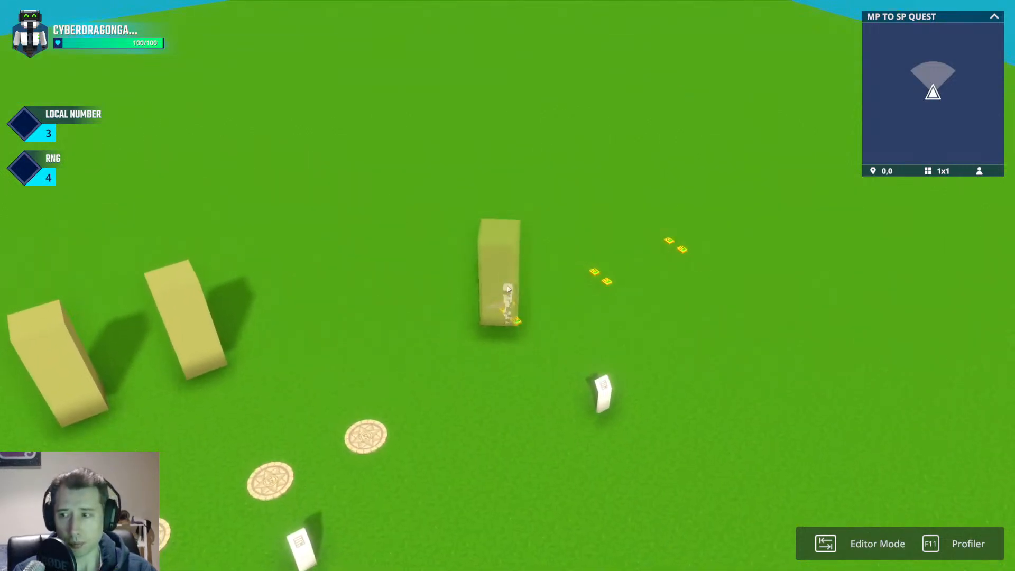
key("Tab")
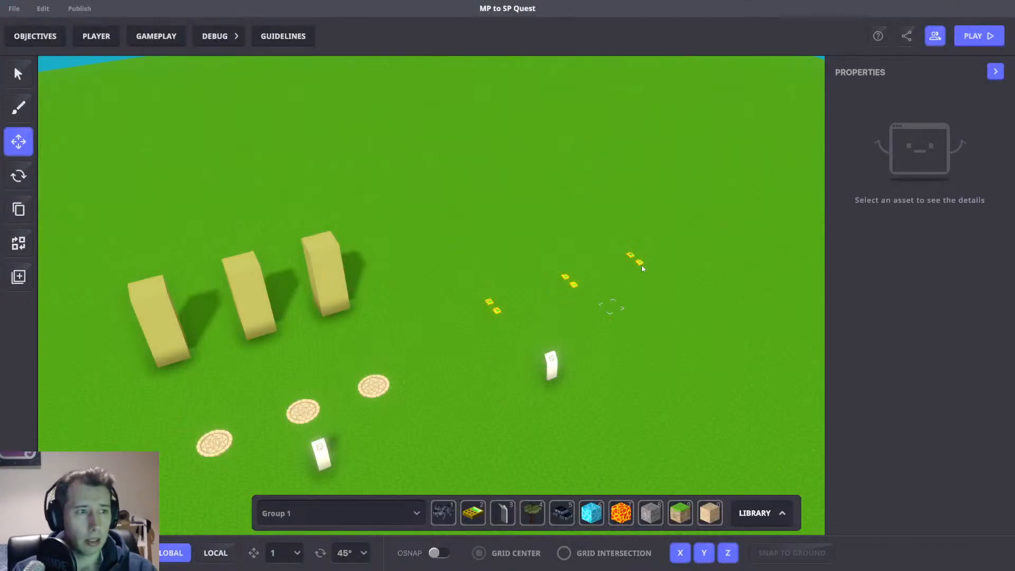
Select the third pair of spawners and review their Asset Spawner settings, then deselect.
key("d")
key("w")
right_click_drag(546, 274, 573, 297)
left_click_drag(514, 270, 653, 342)
scroll(838, 415, "down", 4)
left_click(712, 361)
left_click(558, 305)
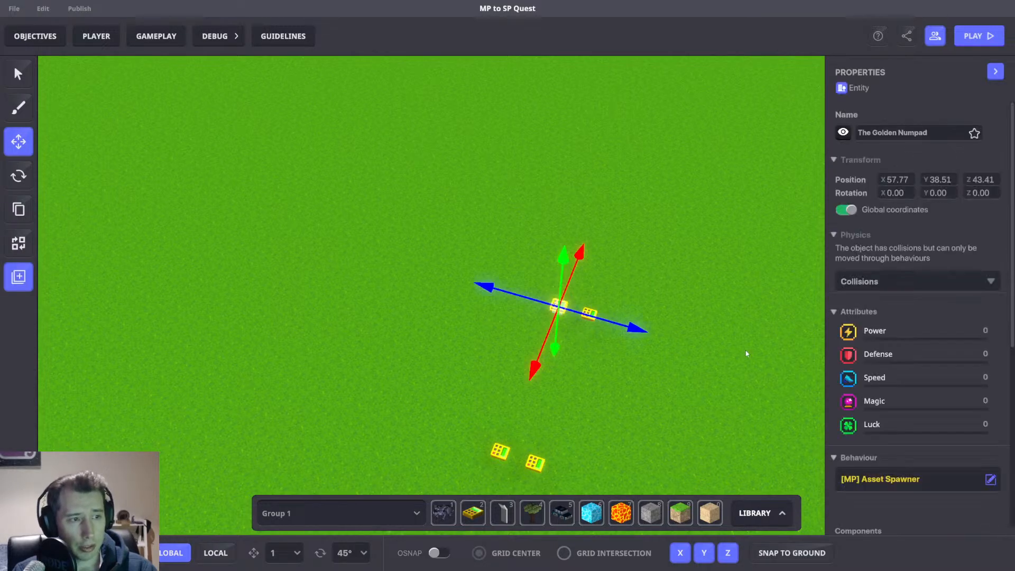
scroll(862, 391, "down", 3)
key("d")
right_click_drag(697, 380, 627, 385)
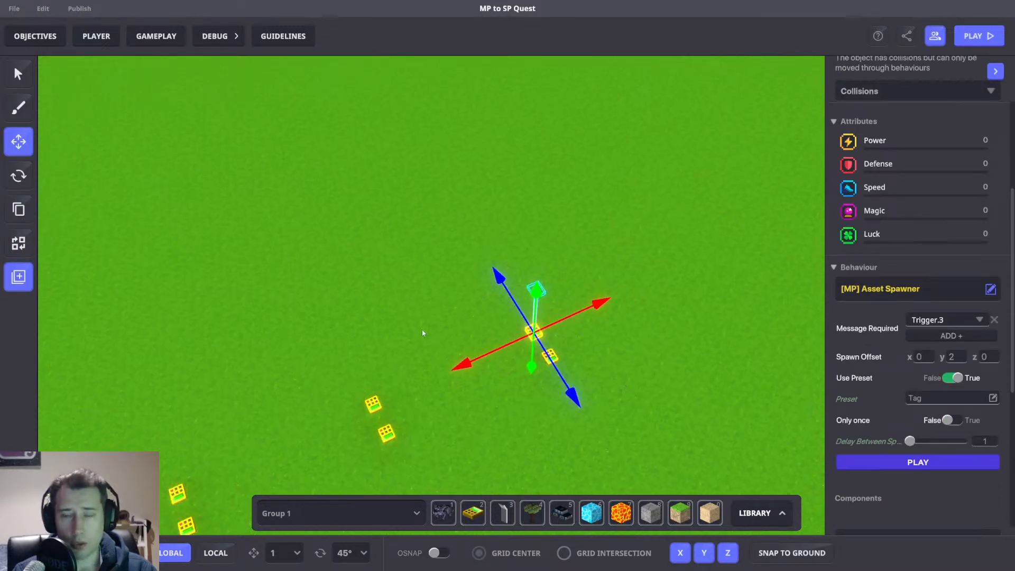
key("w")
right_click_drag(422, 333, 557, 372)
left_click(547, 378, "ctrl")
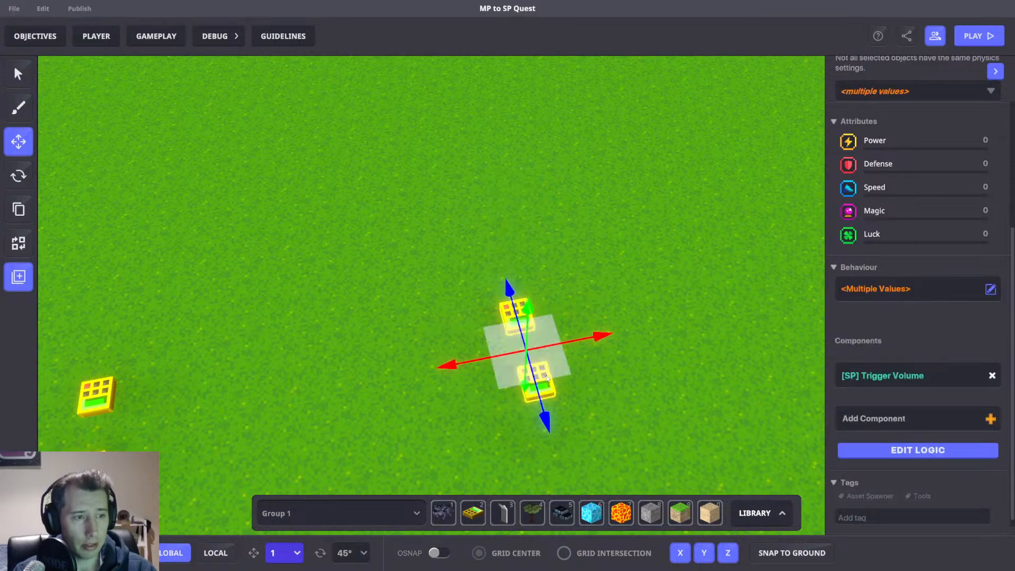
left_click(566, 351)
left_click(515, 314)
scroll(914, 382, "down", 5)
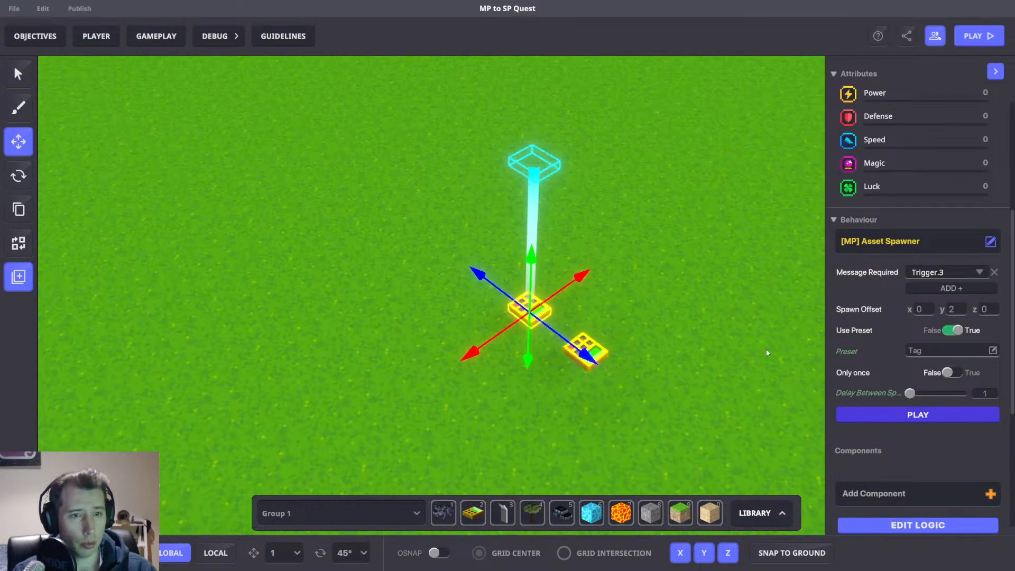
scroll(956, 347, "down", 4)
left_click(683, 248)
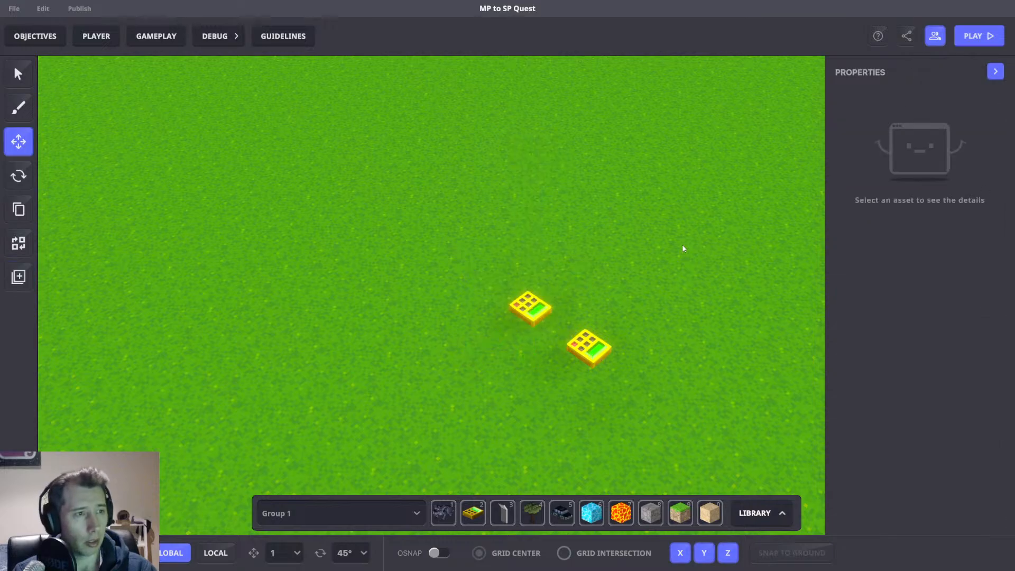
Open the presets library and select the Tag preset.
scroll(680, 275, "down", 5)
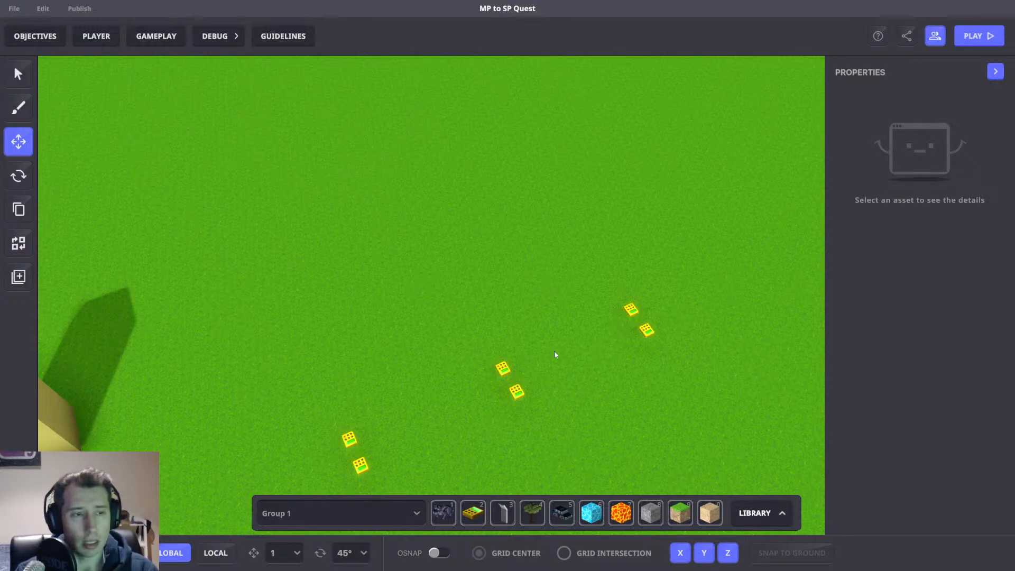
right_click_drag(554, 354, 578, 320)
key("Tab")
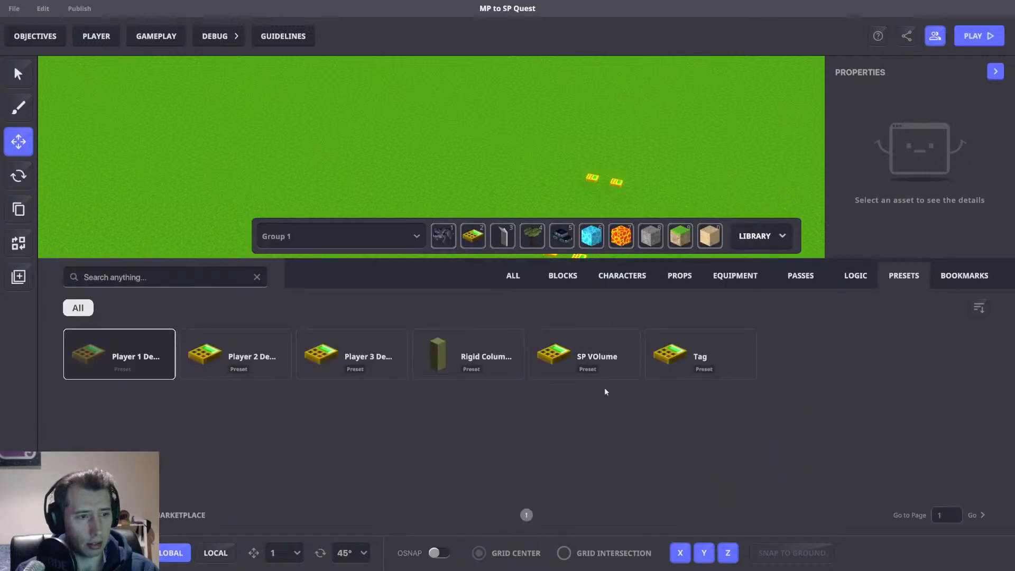
left_click(732, 341)
key("Tab")
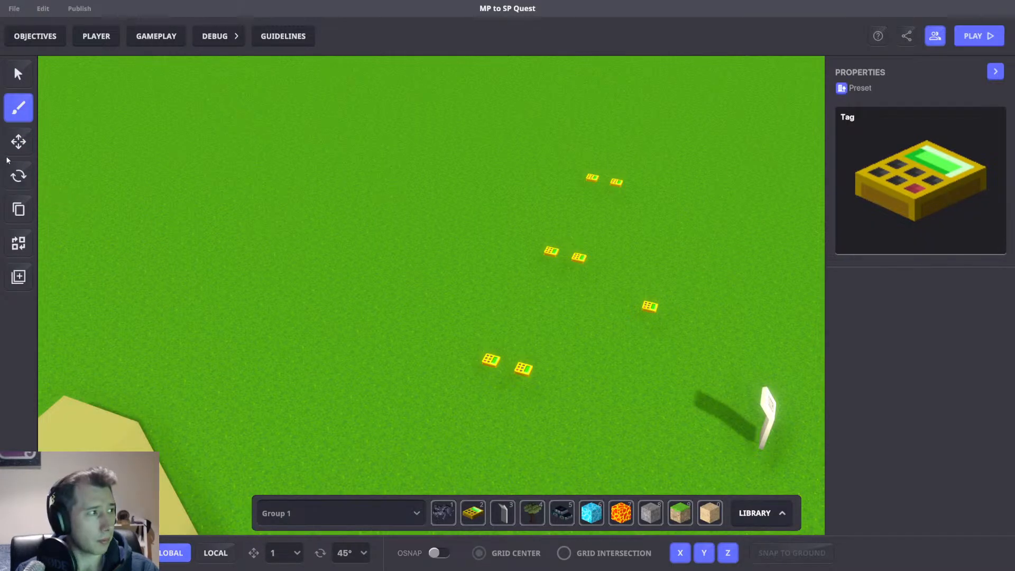
Select a spawned Tag object and review its Timed Events behaviour and Plant component settings.
left_click(12, 151)
left_click(644, 310)
scroll(853, 269, "down", 3)
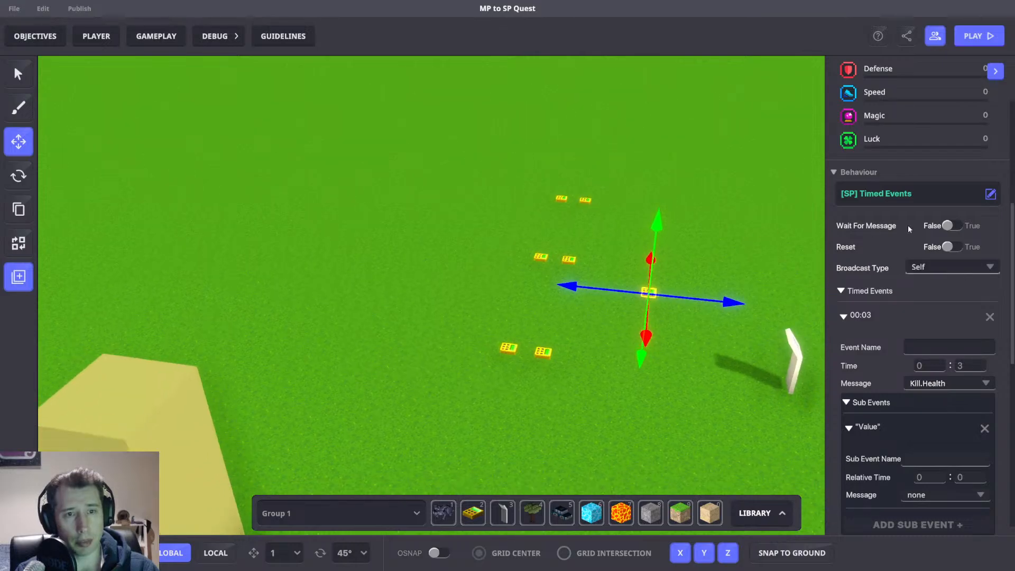
scroll(908, 224, "down", 4)
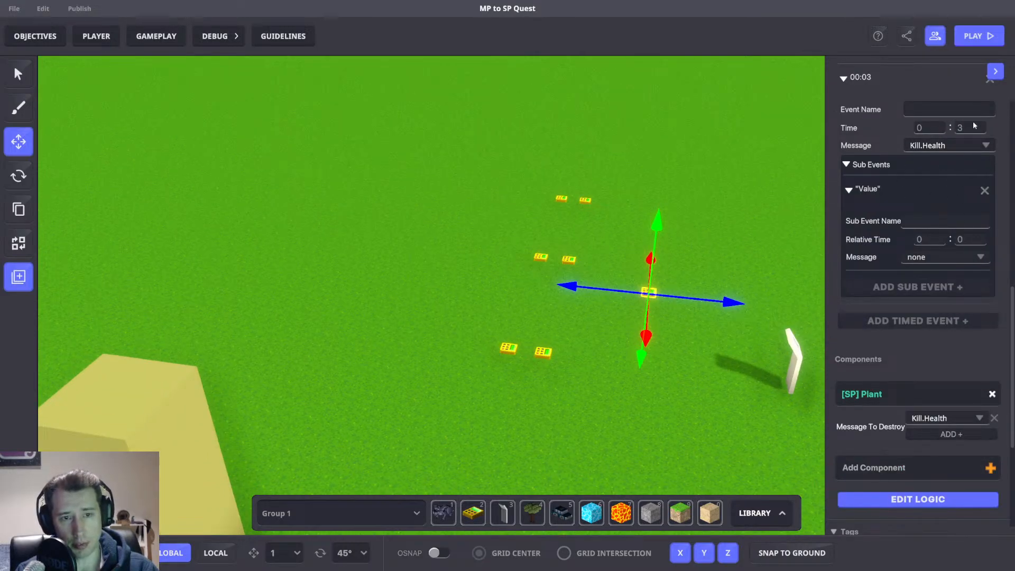
scroll(919, 417, "up", 3)
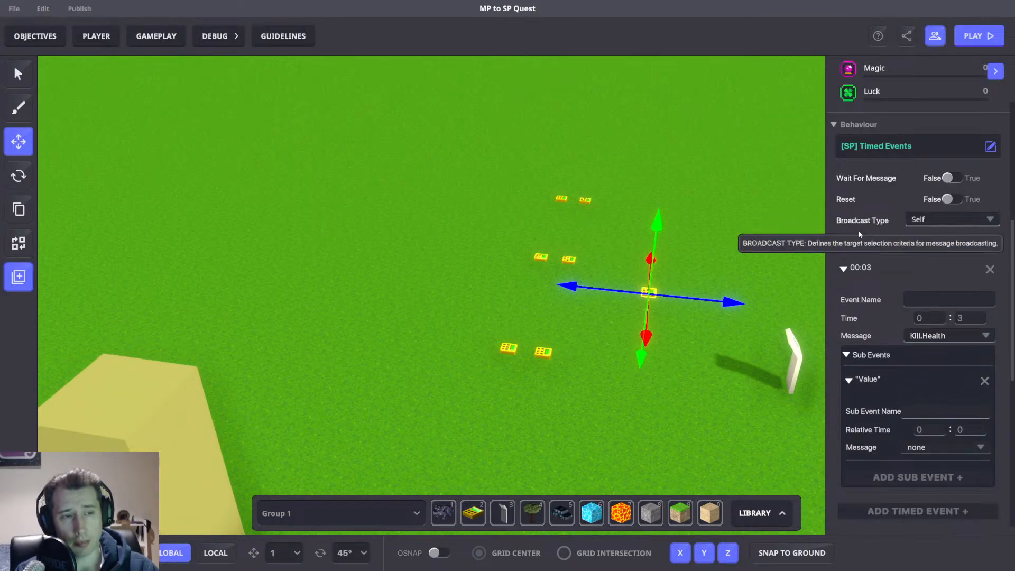
scroll(648, 219, "up", 5)
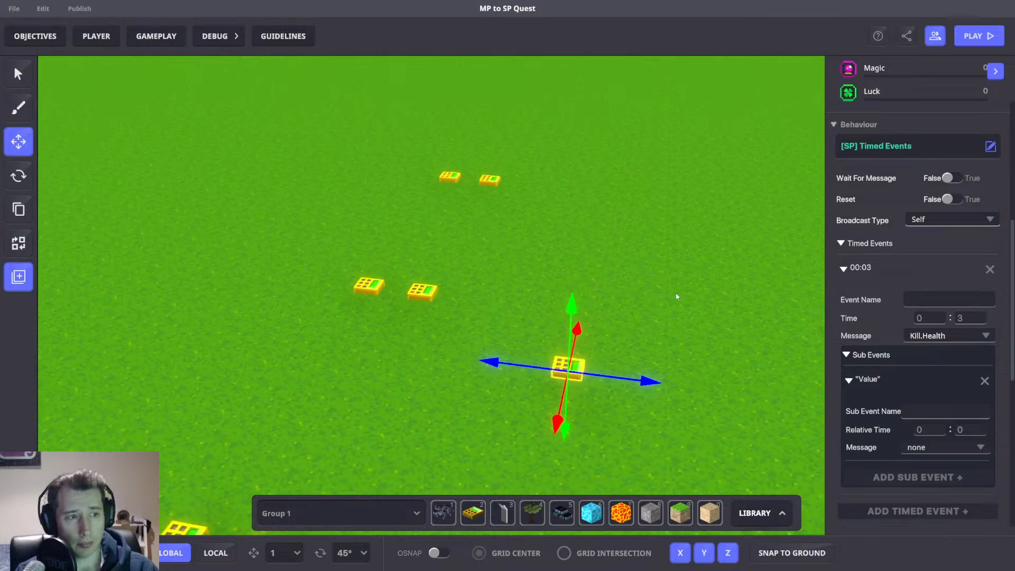
scroll(898, 313, "down", 3)
scroll(946, 328, "down", 3)
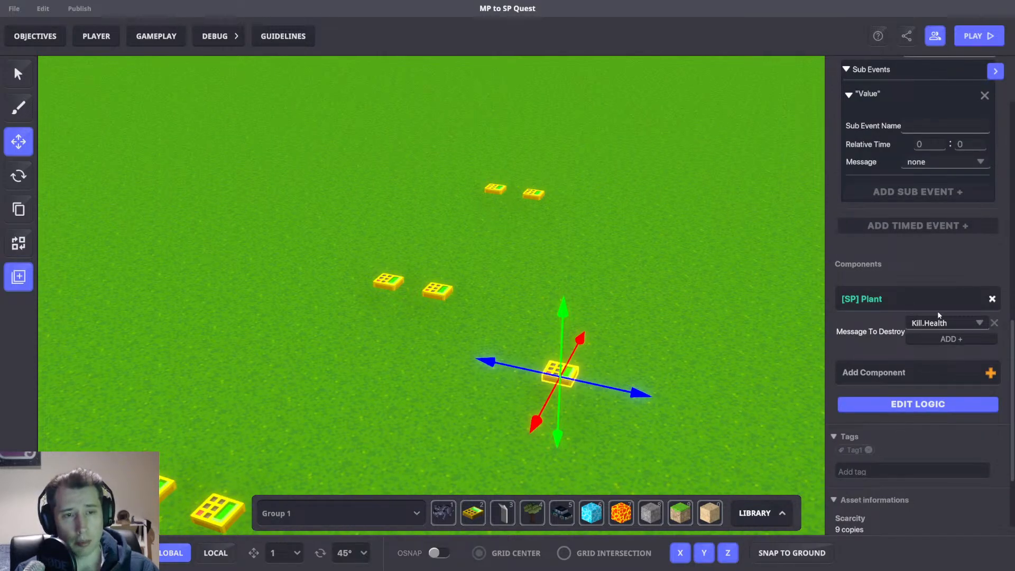
scroll(942, 338, "up", 3)
scroll(874, 278, "up", 2)
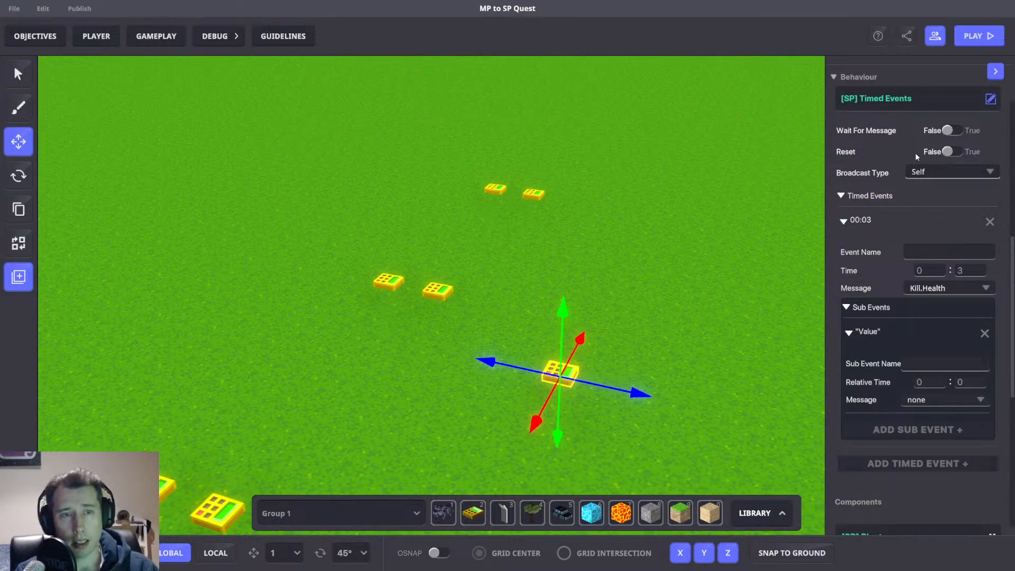
scroll(923, 311, "down", 4)
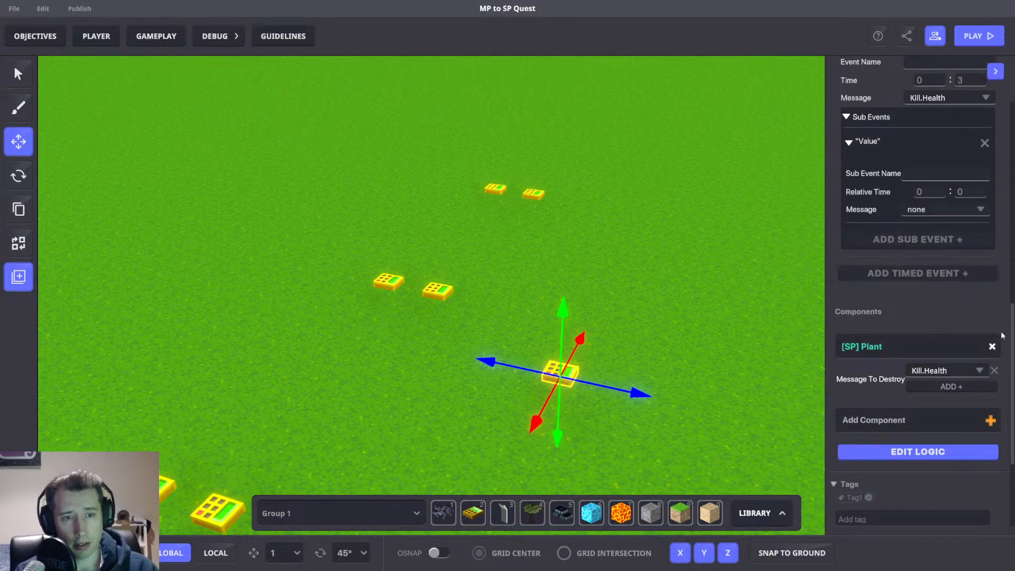
scroll(762, 351, "down", 3)
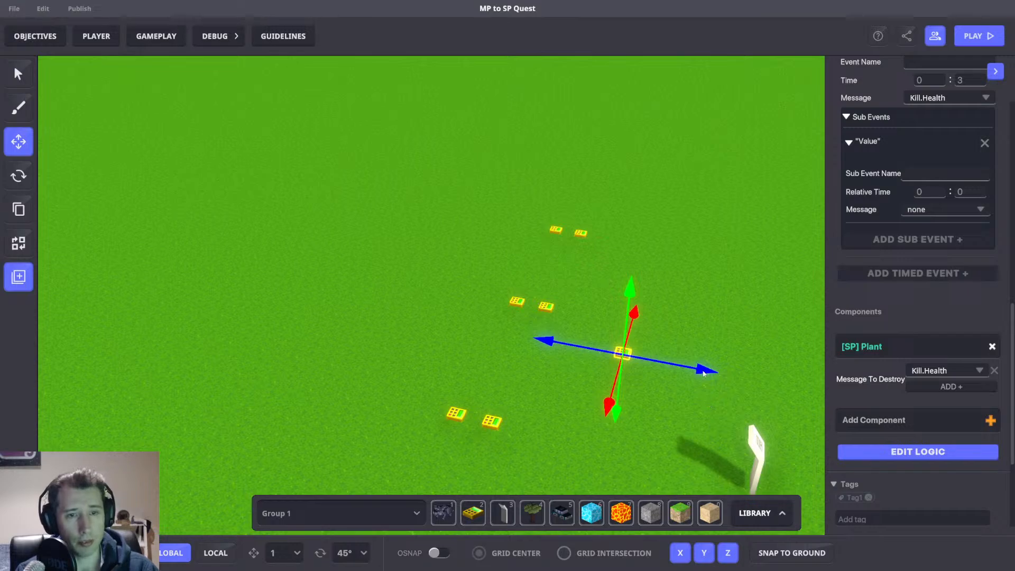
right_click_drag(703, 374, 655, 388)
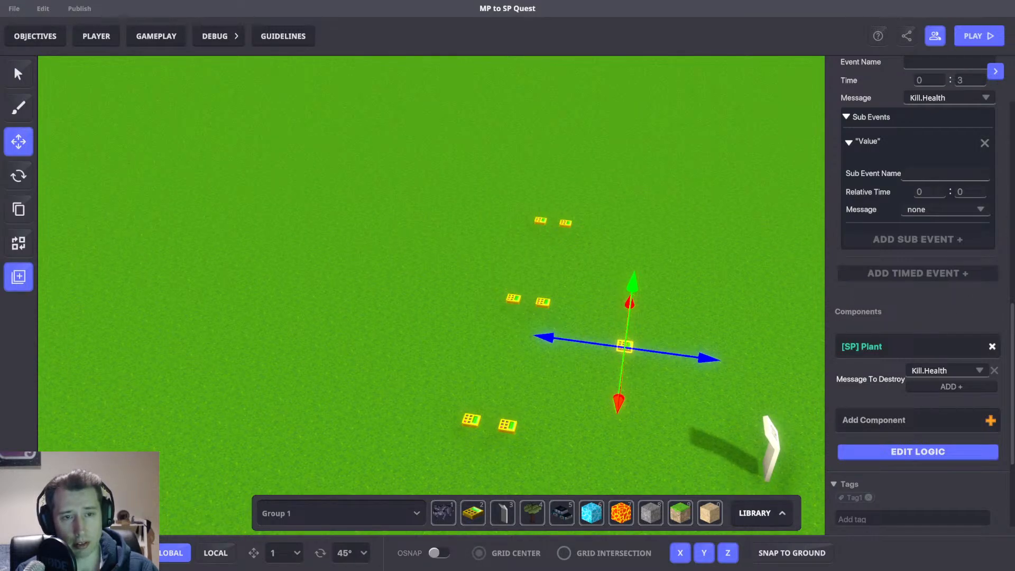
left_click(709, 344)
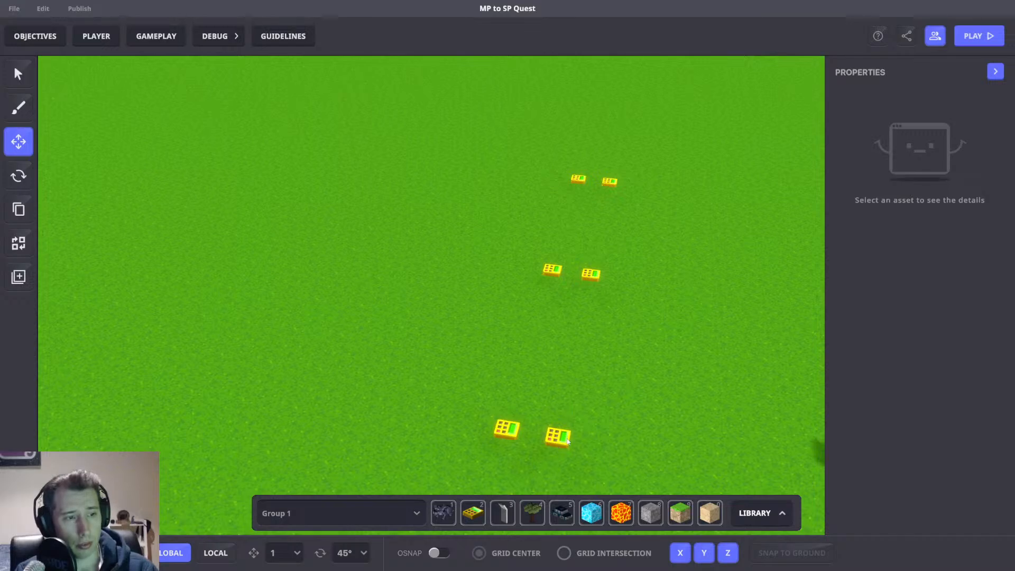
Select the first pair's Player 1 Detect spawner, review its Asset Spawner and Trigger Volume settings, undo an accidental nudge, and deselect.
left_click(563, 441)
scroll(892, 377, "down", 5)
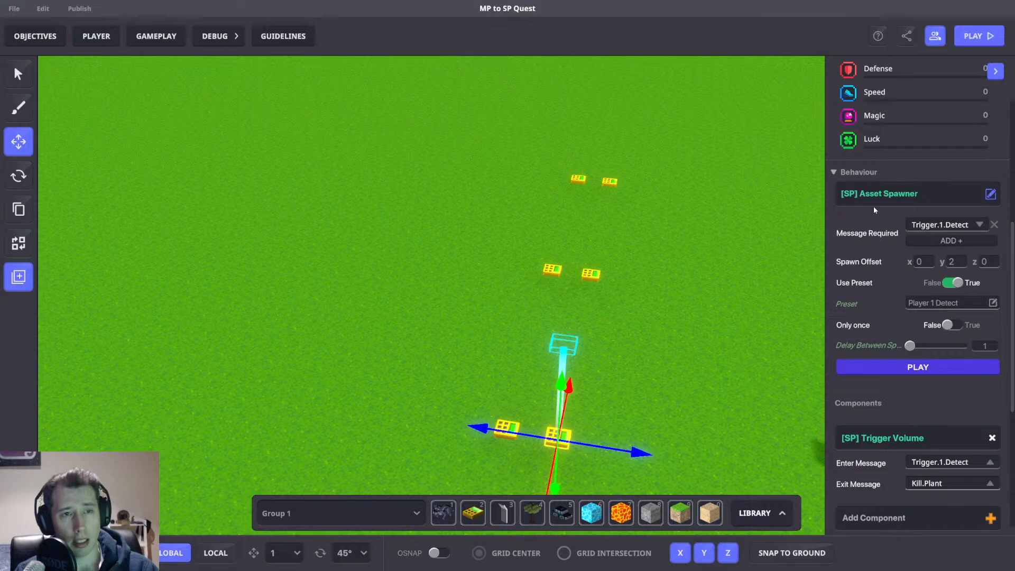
right_click_drag(692, 355, 592, 394)
left_click_drag(604, 421, 622, 415)
key("ctrl+z")
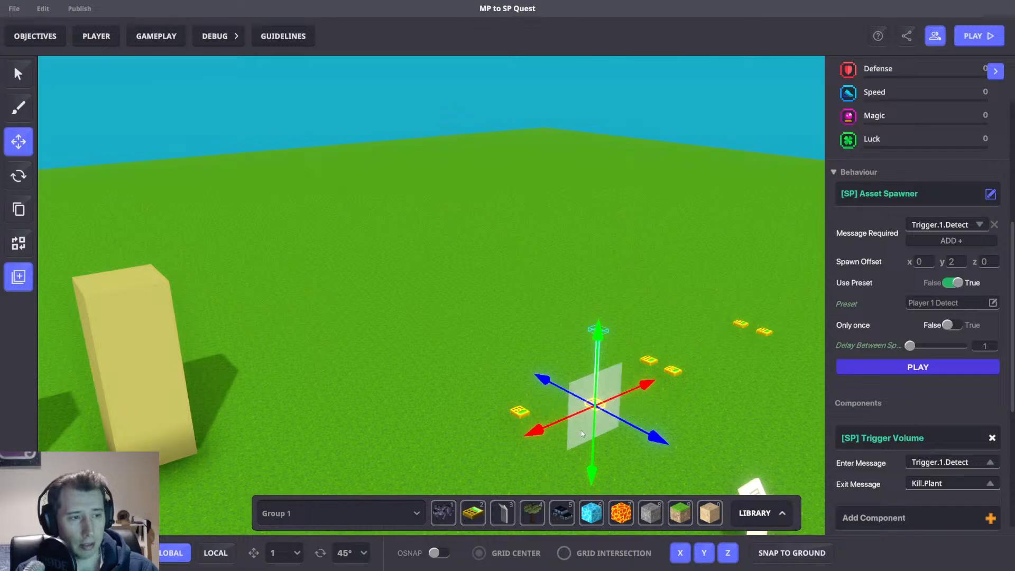
right_click_drag(581, 430, 558, 422)
left_click(486, 393)
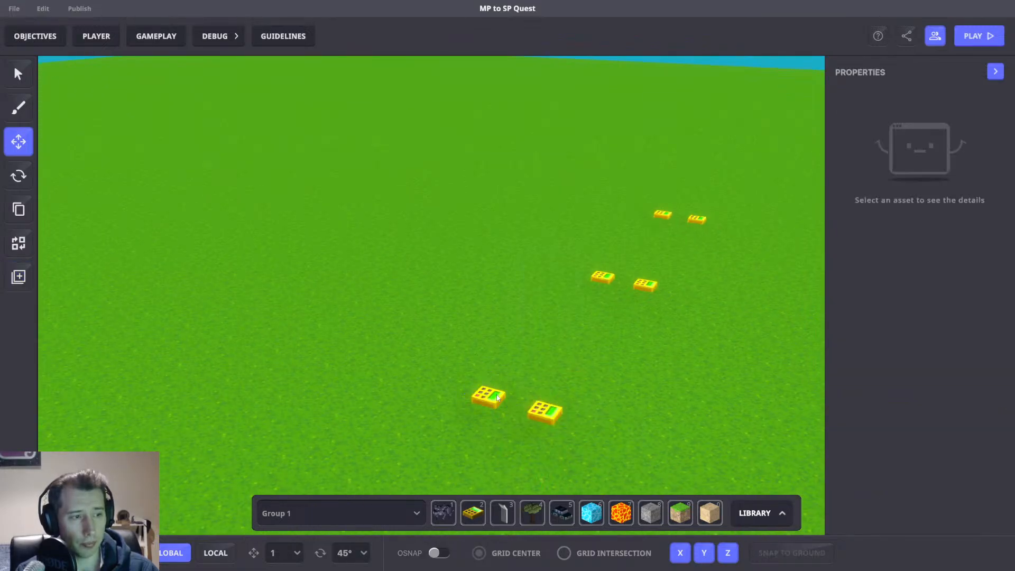
Compare the first pair's MP Tag spawner and SP Player 1 Detect spawner settings, then deselect.
scroll(898, 370, "down", 4)
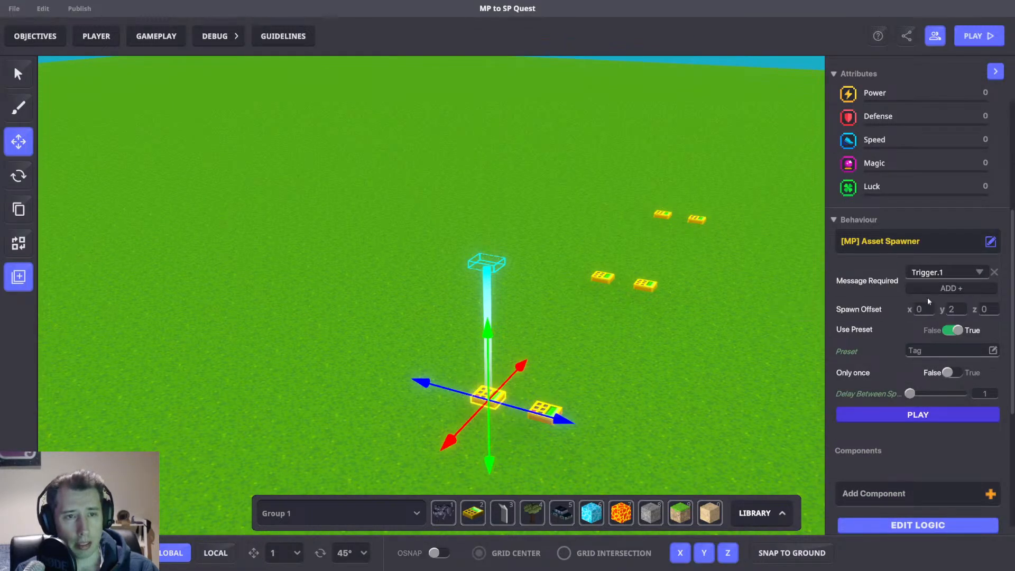
left_click(546, 415)
left_click(545, 415)
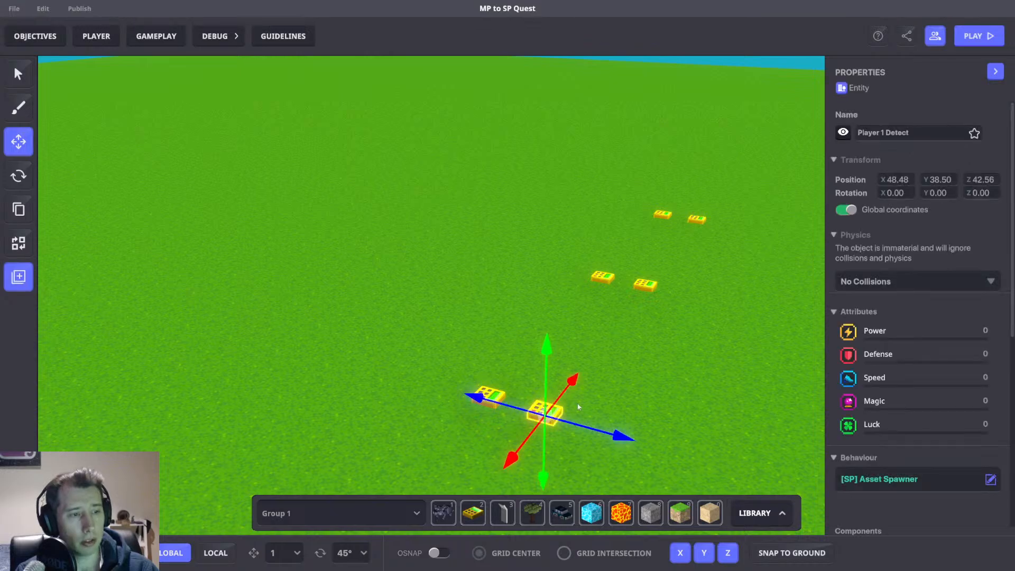
scroll(901, 405, "down", 5)
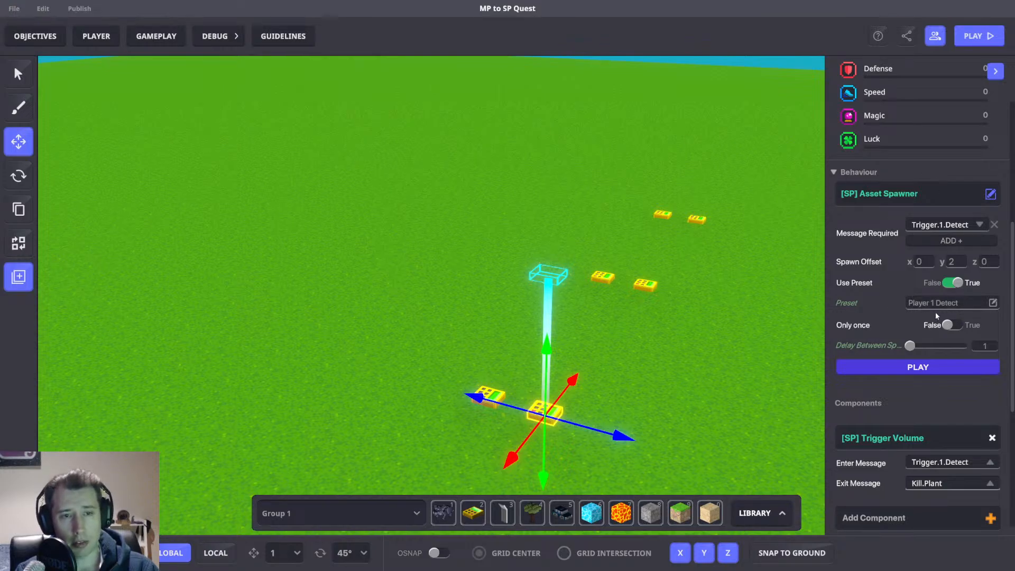
right_click_drag(658, 315, 649, 338)
left_click(647, 338)
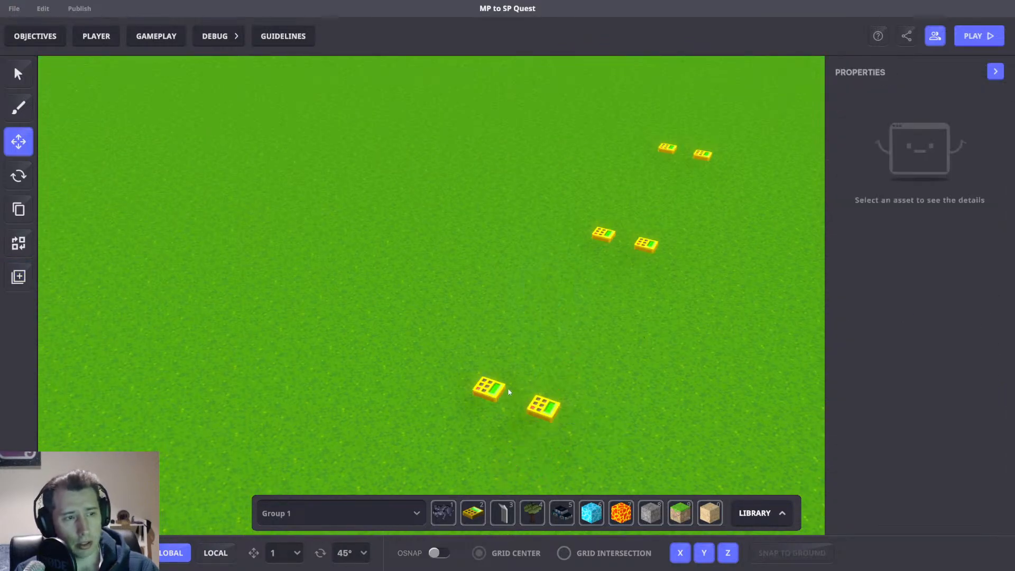
left_click(487, 388)
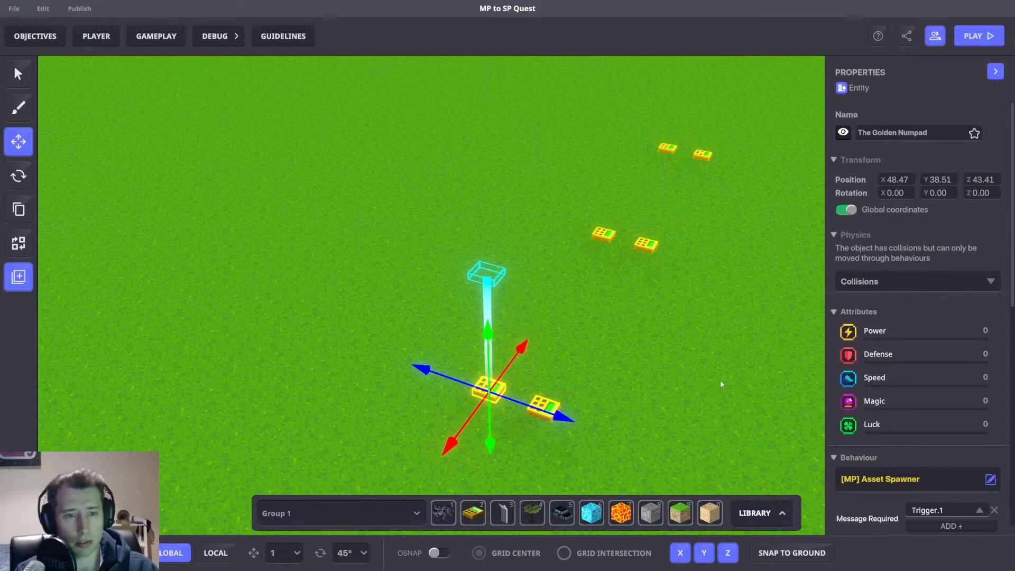
right_click_drag(722, 383, 684, 391)
scroll(906, 419, "down", 5)
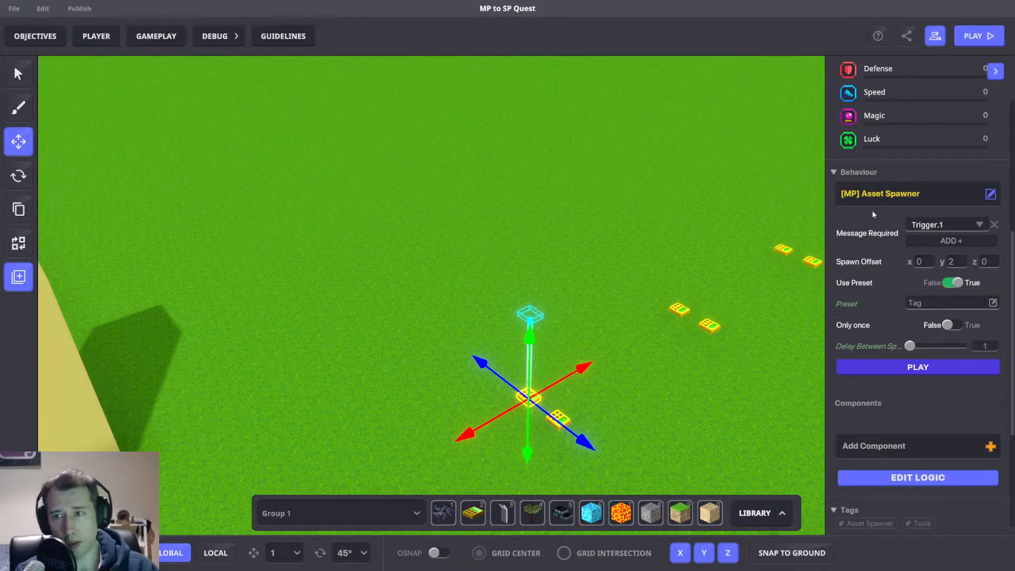
scroll(629, 415, "up", 3)
right_click_drag(625, 418, 657, 407)
left_click(656, 407)
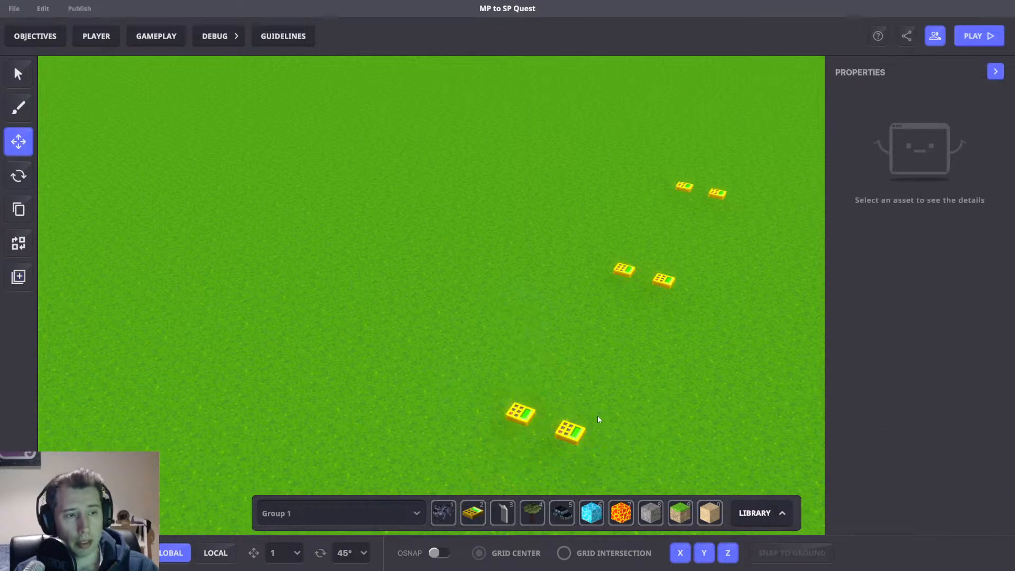
Zoom in on the first spawner pair and re-inspect both spawners' message, preset and offset settings.
left_click(579, 432)
scroll(858, 365, "down", 5)
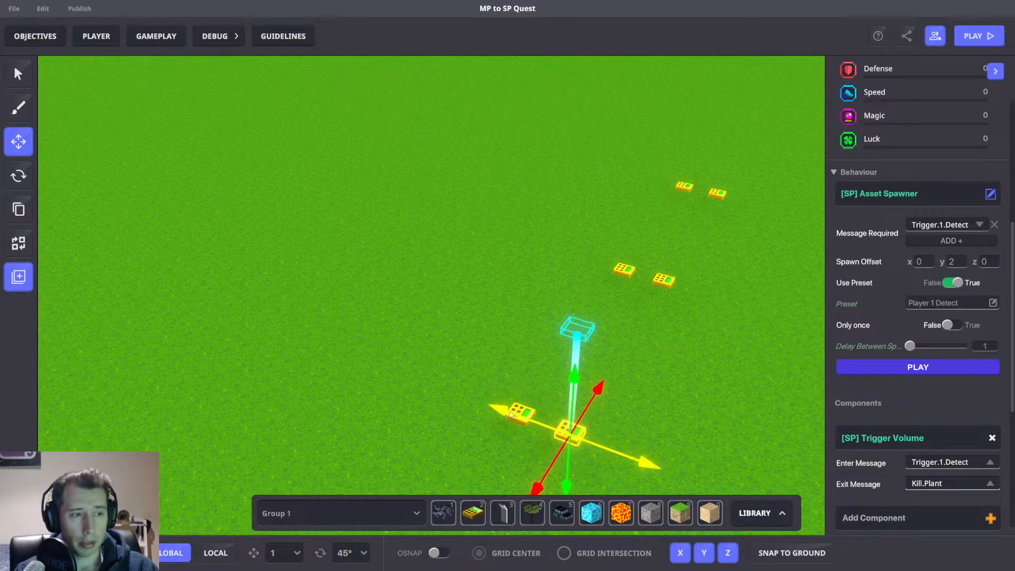
scroll(513, 413, "up", 3)
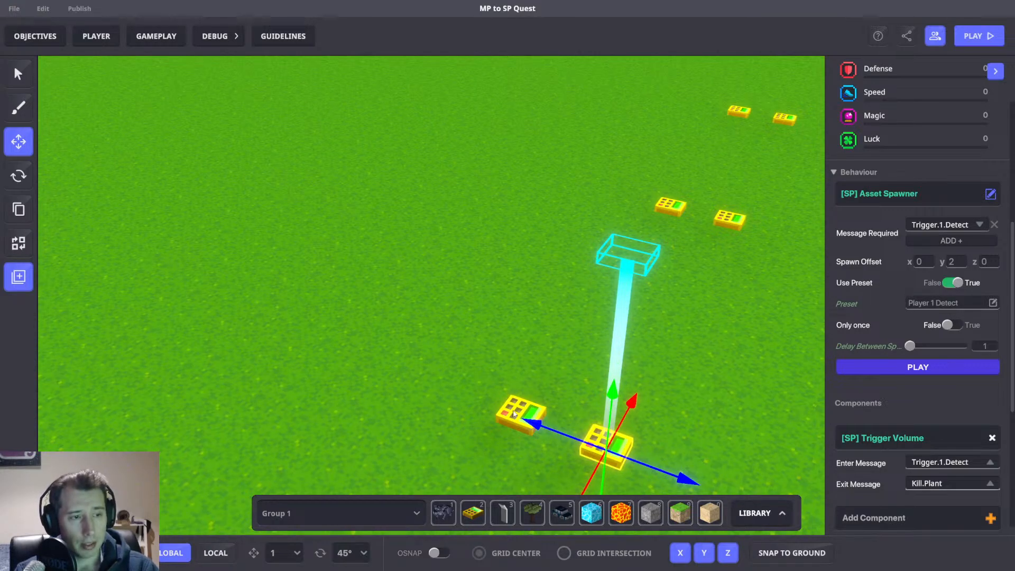
scroll(515, 412, "down", 3)
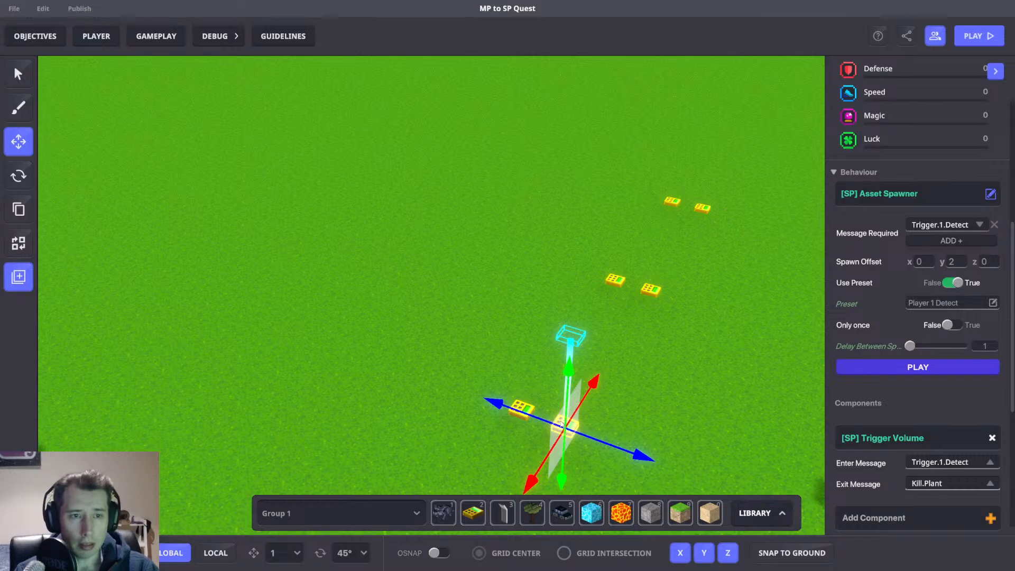
scroll(569, 430, "up", 1)
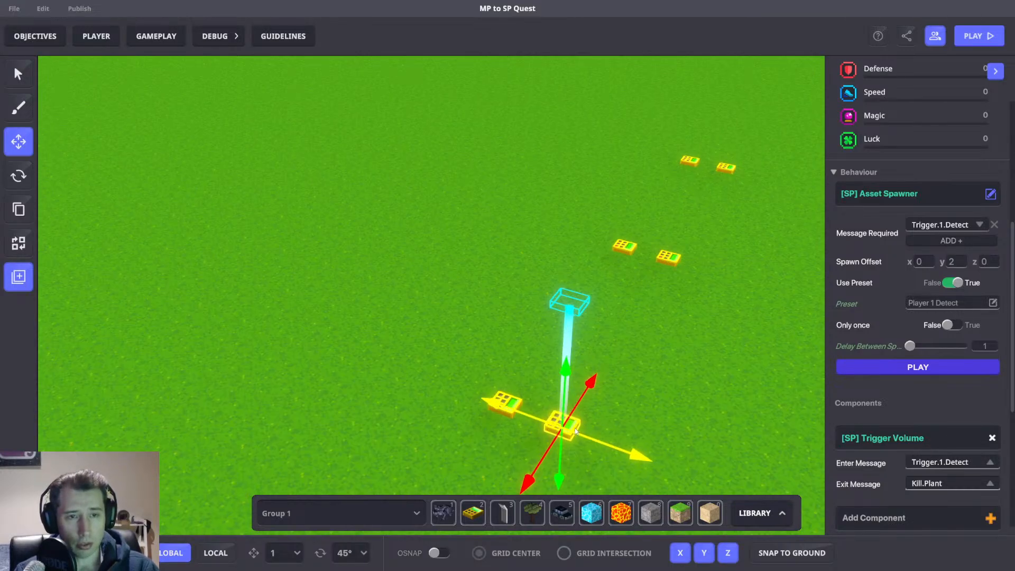
scroll(528, 399, "up", 3)
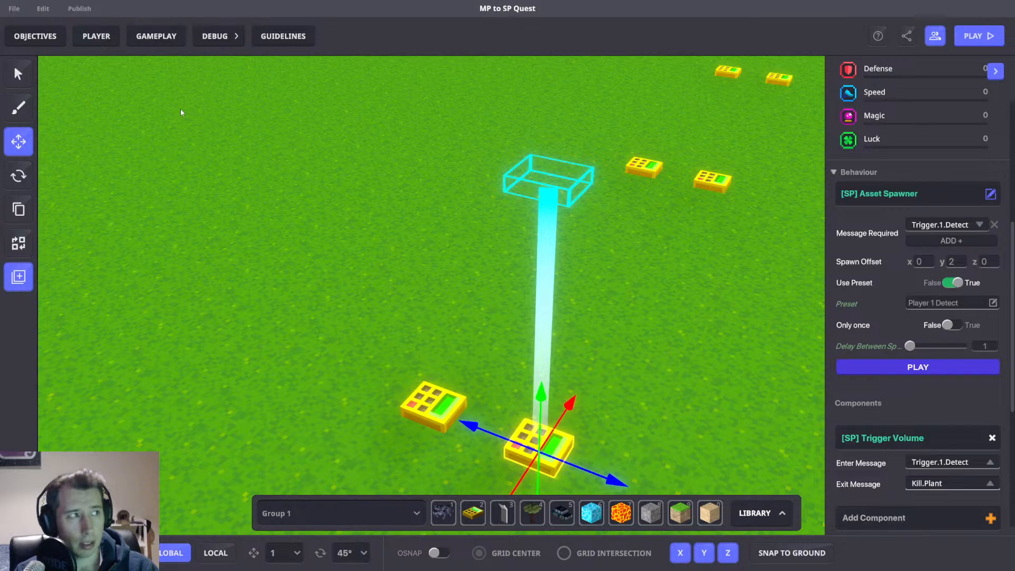
left_click(435, 405)
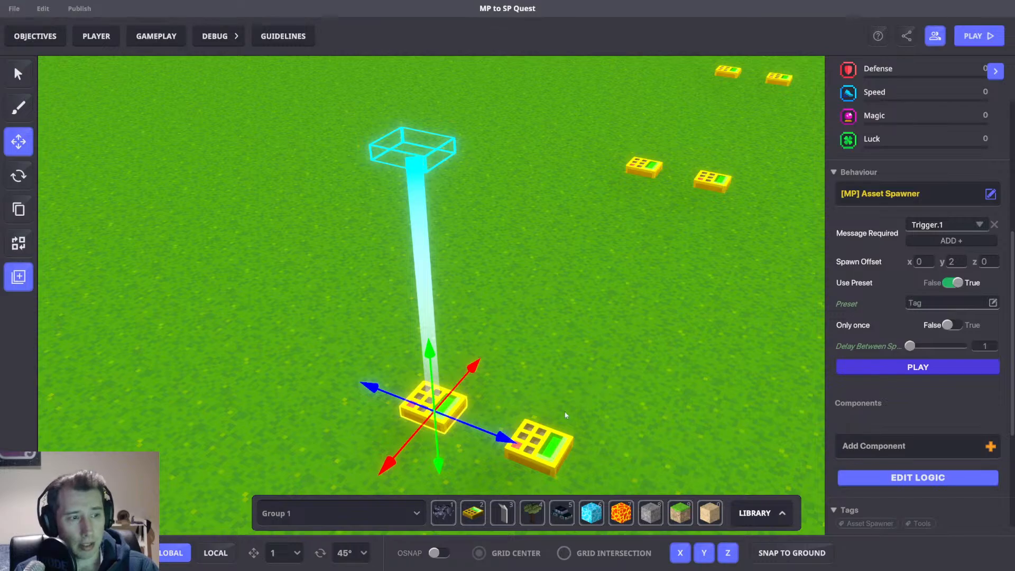
left_click(554, 450)
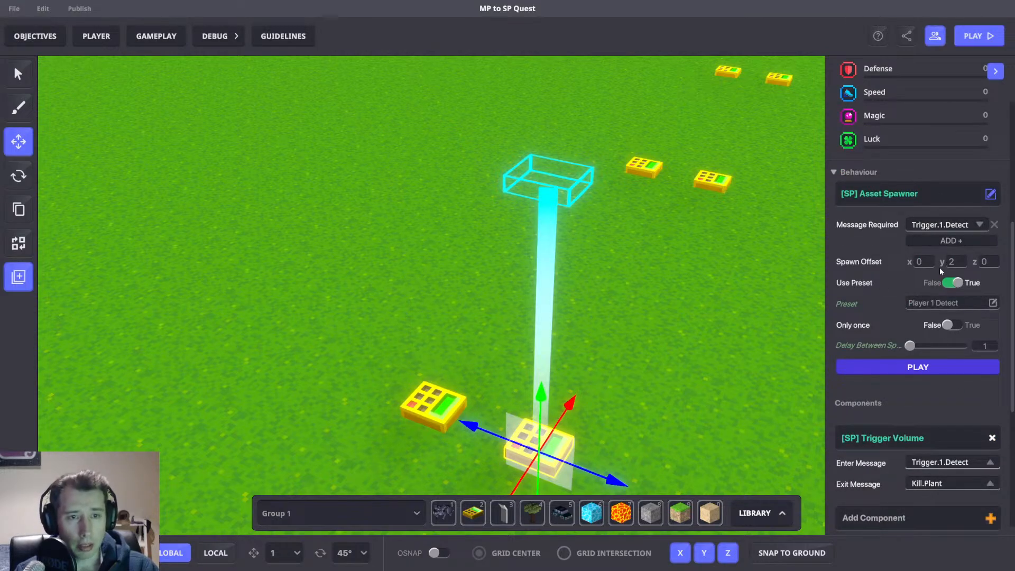
scroll(934, 291, "down", 2)
scroll(928, 275, "up", 2)
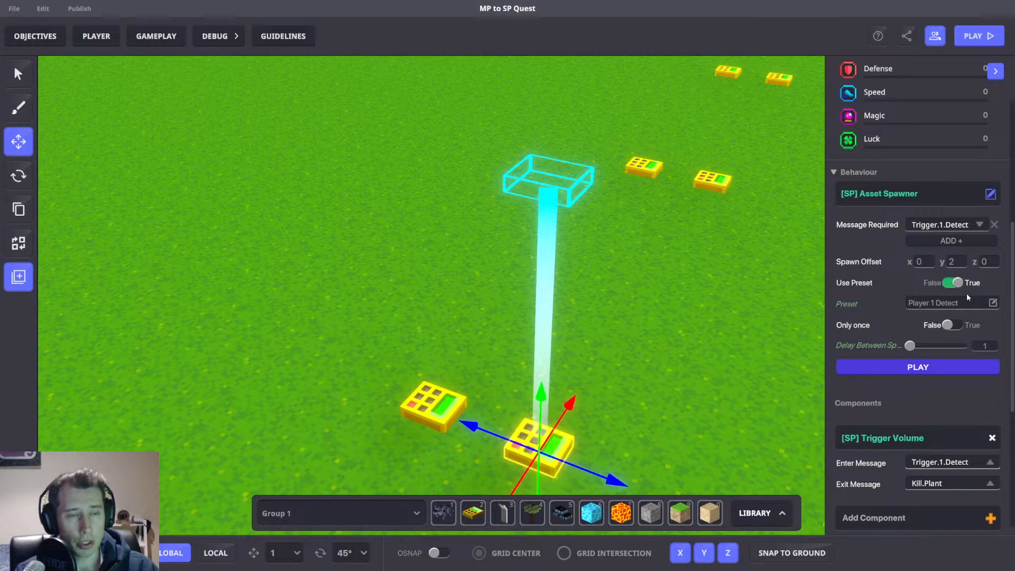
scroll(633, 296, "down", 5)
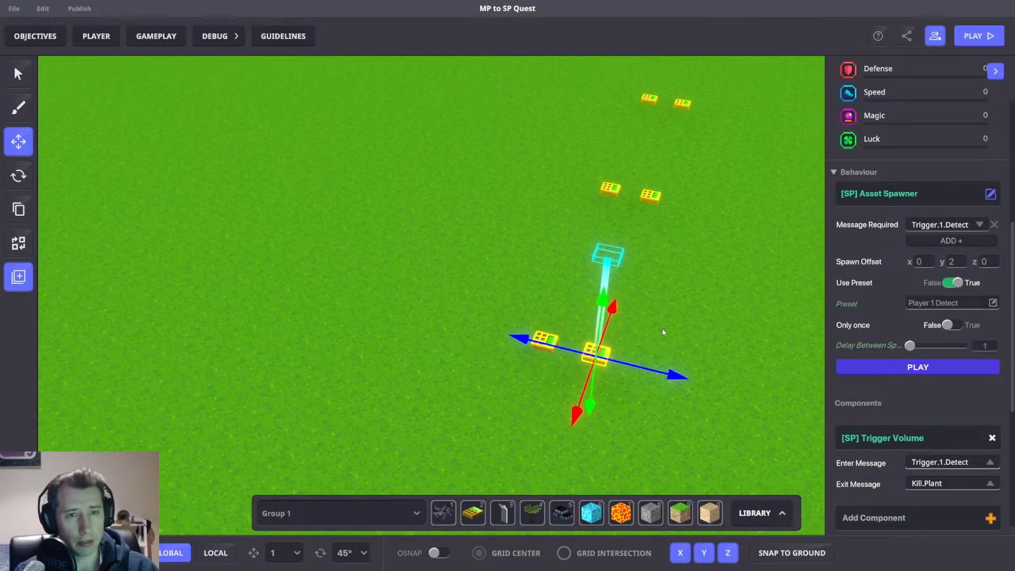
left_click(732, 315)
right_click_drag(725, 332, 702, 326)
scroll(701, 325, "down", 5)
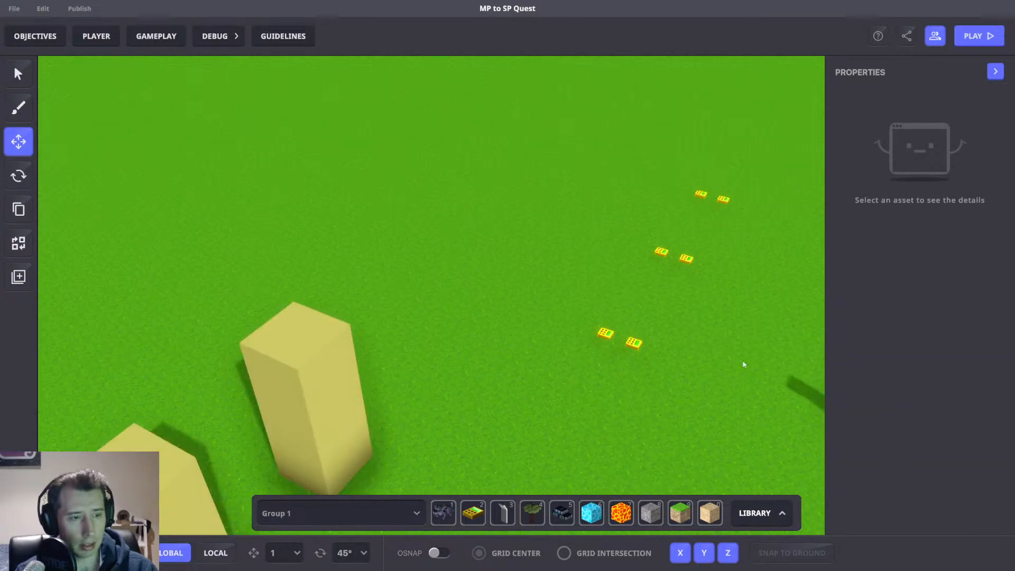
Survey the columns, detect pads and spawner pairs from wider and overhead views.
right_click_drag(743, 364, 709, 369)
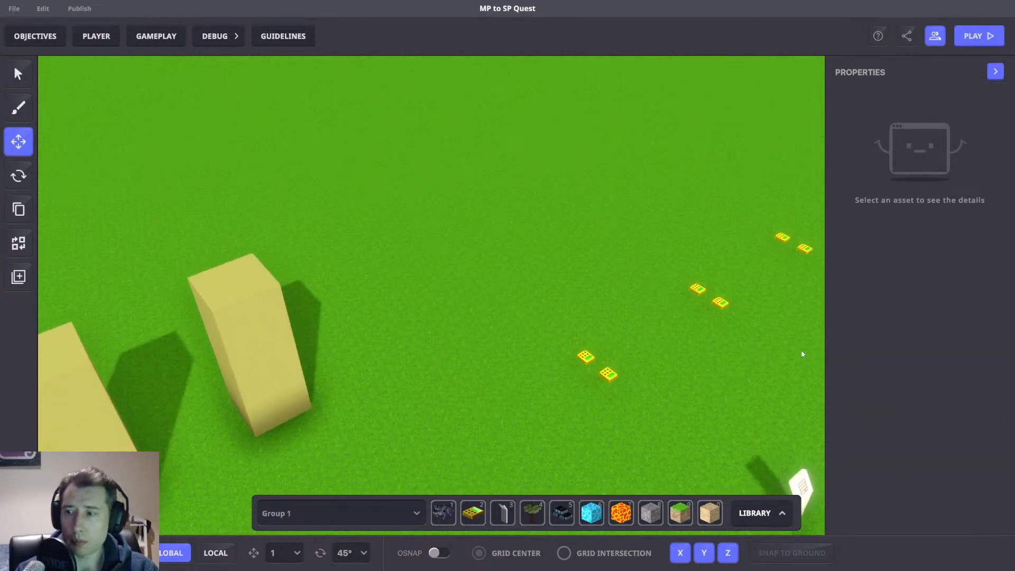
scroll(700, 251, "down", 3)
right_click_drag(687, 332, 591, 345)
scroll(591, 345, "down", 1)
scroll(591, 344, "down", 2)
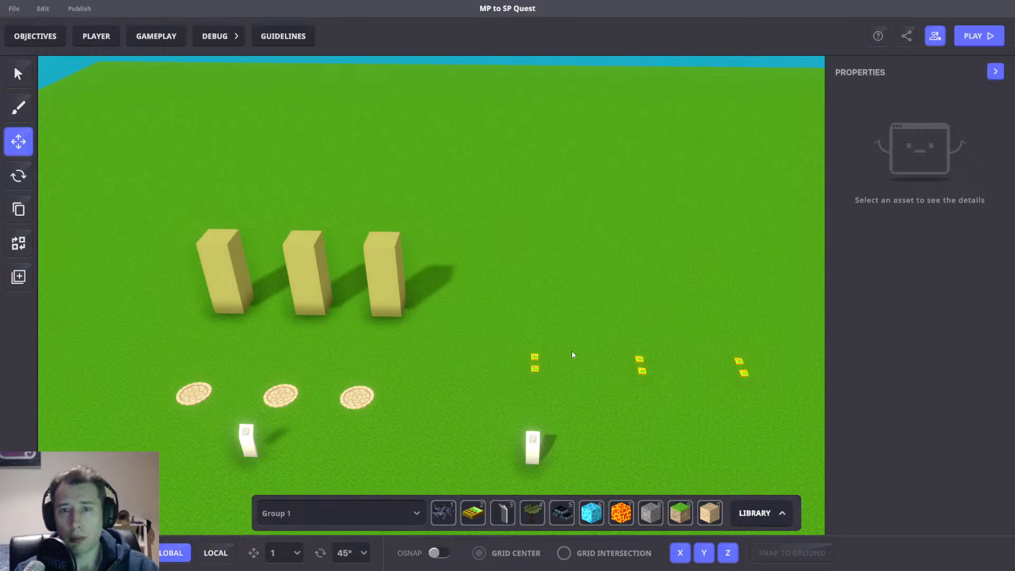
right_click_drag(609, 412, 550, 378)
left_click(35, 36)
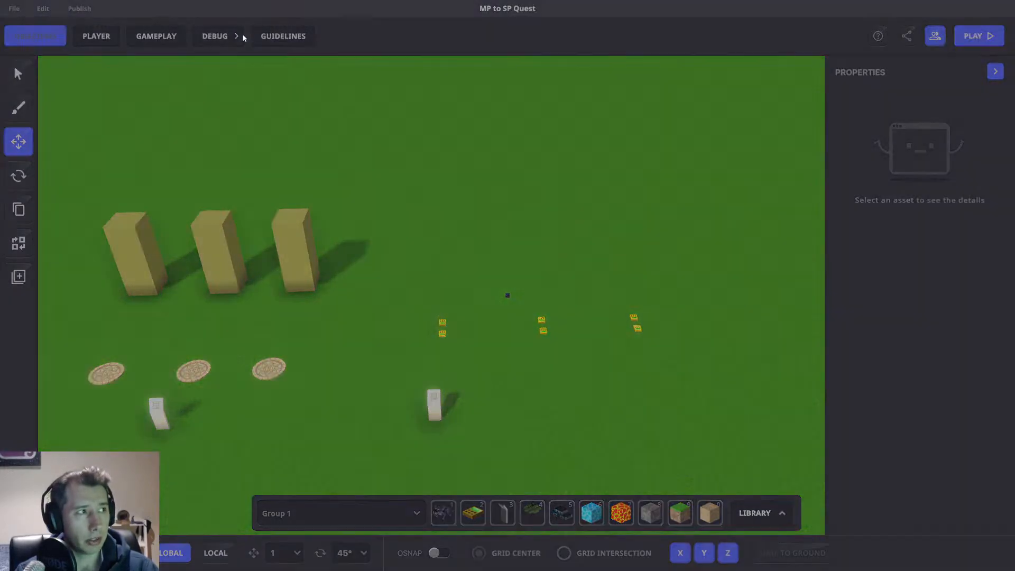
left_click(665, 77)
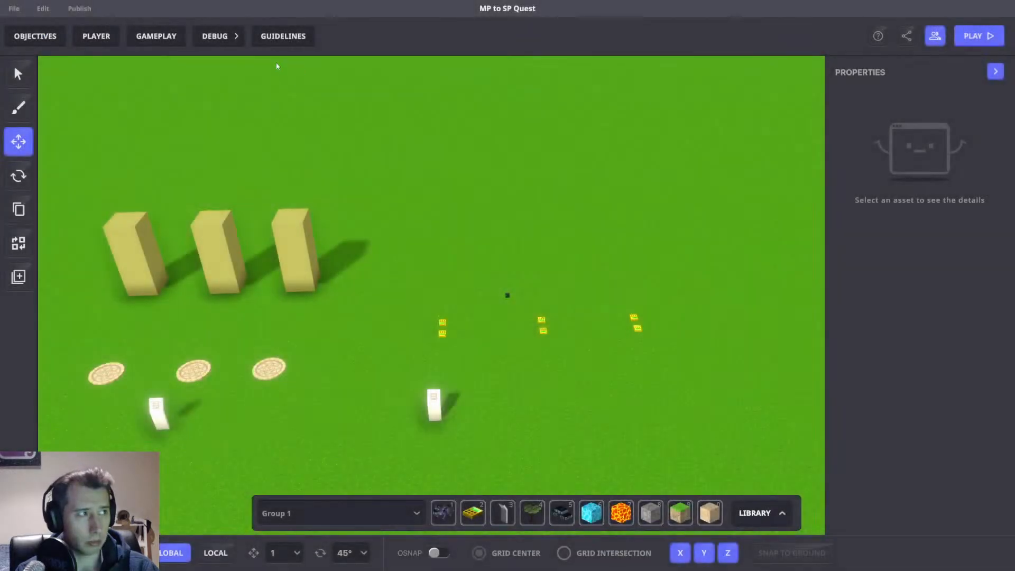
right_click_drag(625, 189, 552, 267)
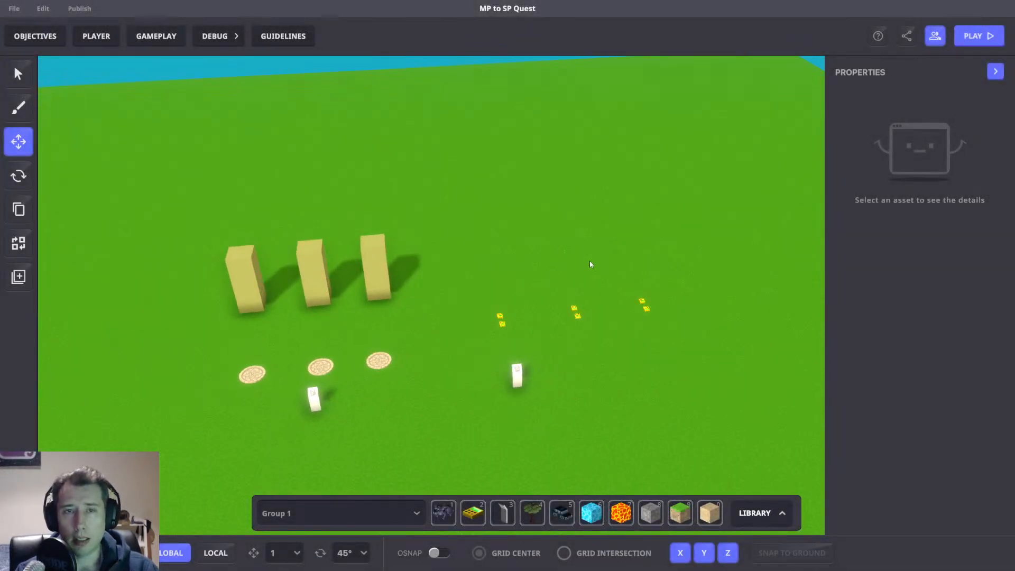
right_click_drag(601, 141, 583, 300)
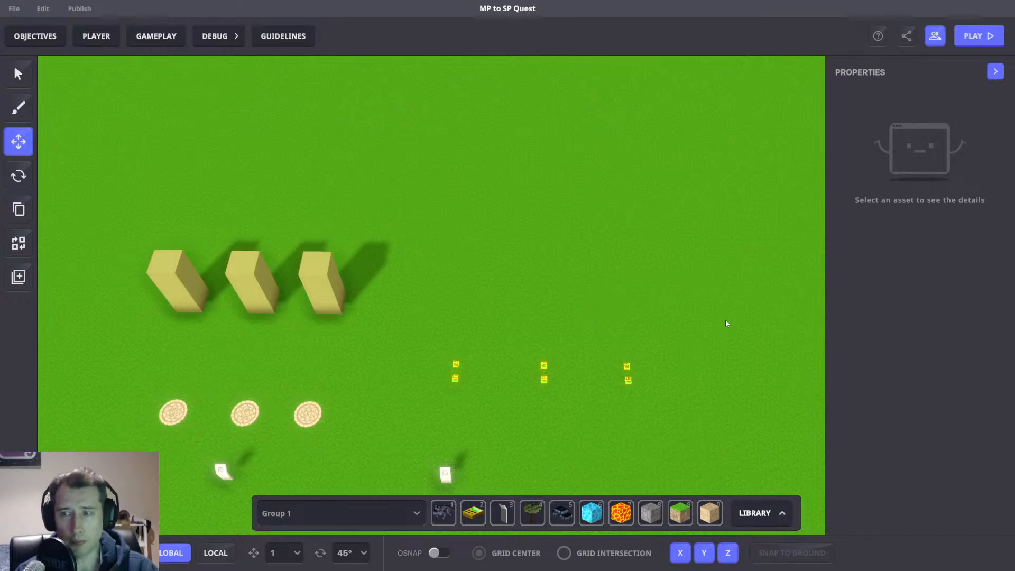
middle_click_drag(606, 316, 603, 342)
scroll(598, 359, "up", 1)
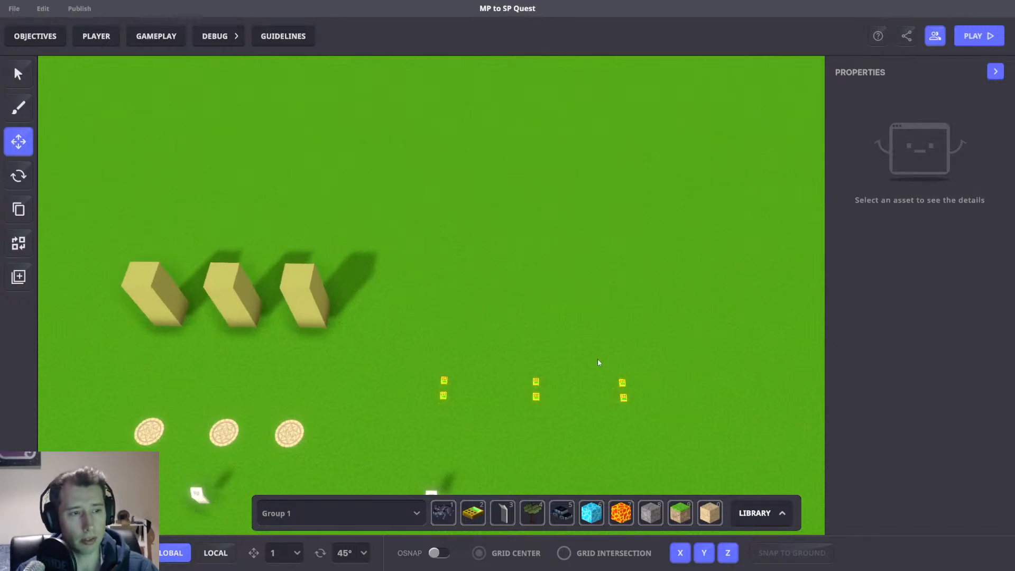
left_click_drag(598, 360, 680, 440)
left_click_drag(682, 395, 688, 393)
left_click(716, 333)
middle_click_drag(694, 336, 679, 336)
scroll(571, 355, "up", 1)
scroll(570, 355, "up", 1)
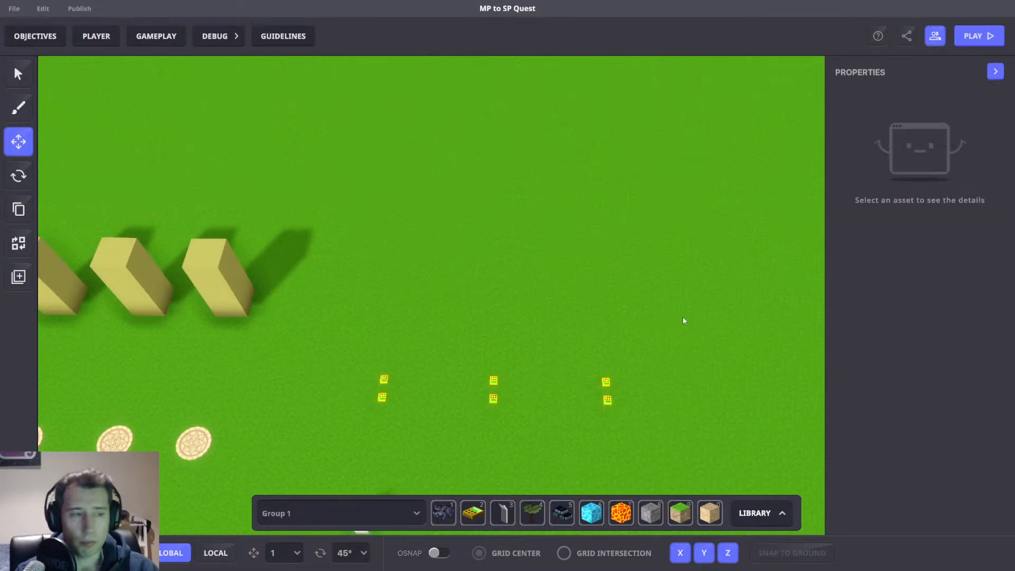
middle_click_drag(496, 310, 496, 306)
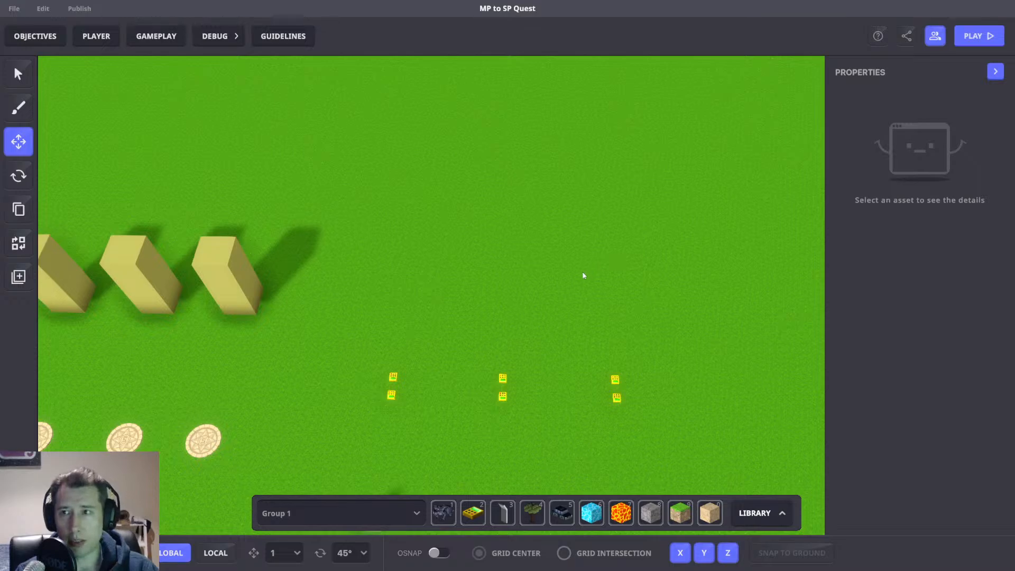
left_click_drag(328, 304, 772, 436)
left_click(570, 252)
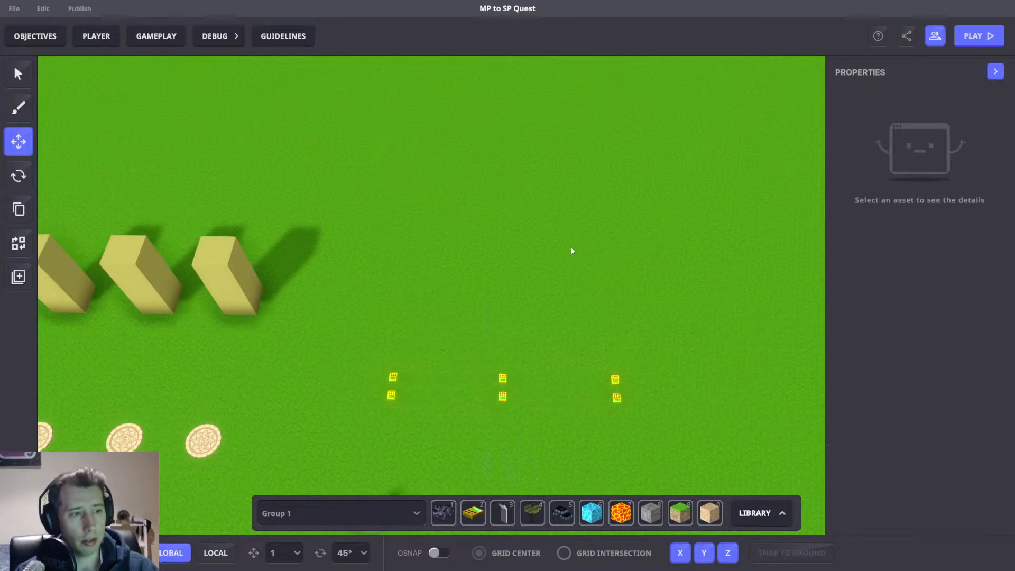
scroll(497, 361, "down", 2)
right_click_drag(567, 345, 596, 318)
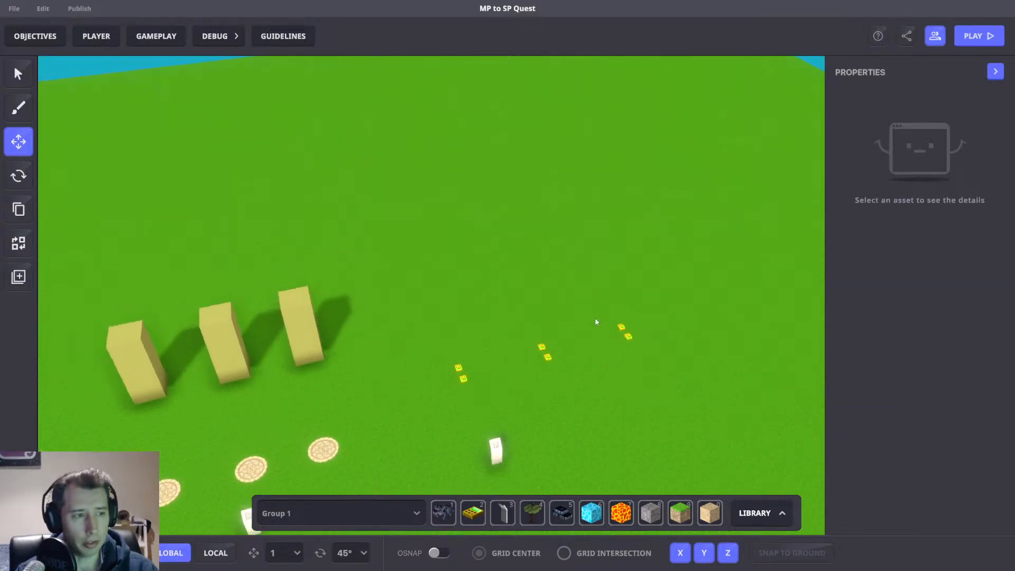
middle_click_drag(486, 376, 557, 328)
right_click_drag(557, 330, 529, 305)
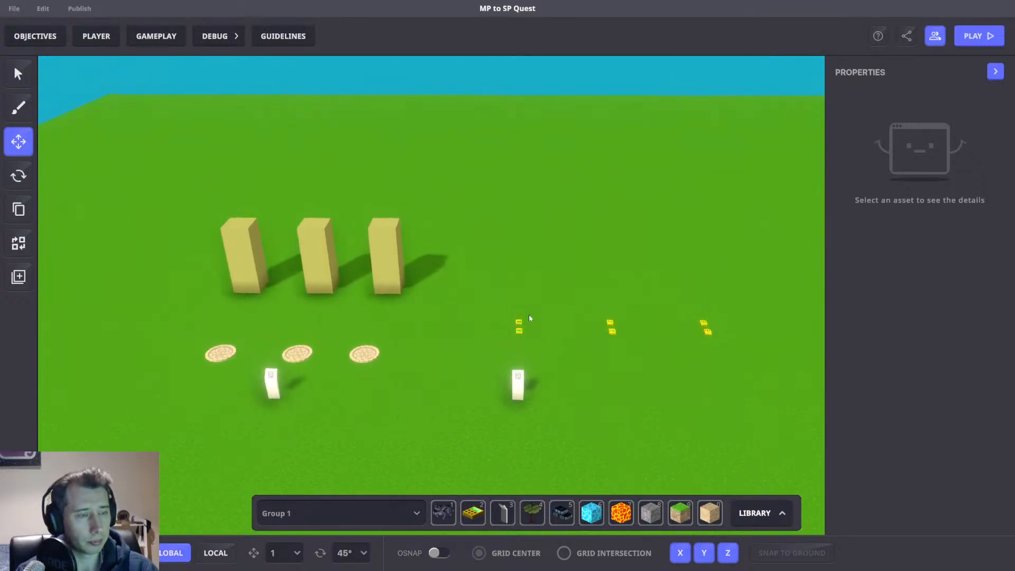
Box-select all three spawner pairs to check their shared properties, then deselect.
left_click_drag(491, 279, 732, 357)
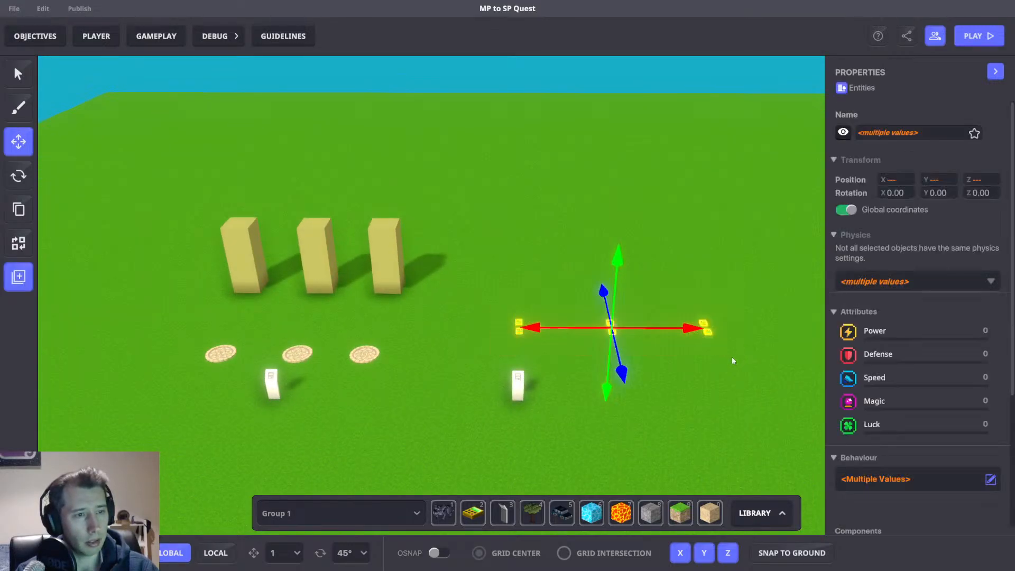
left_click(723, 385)
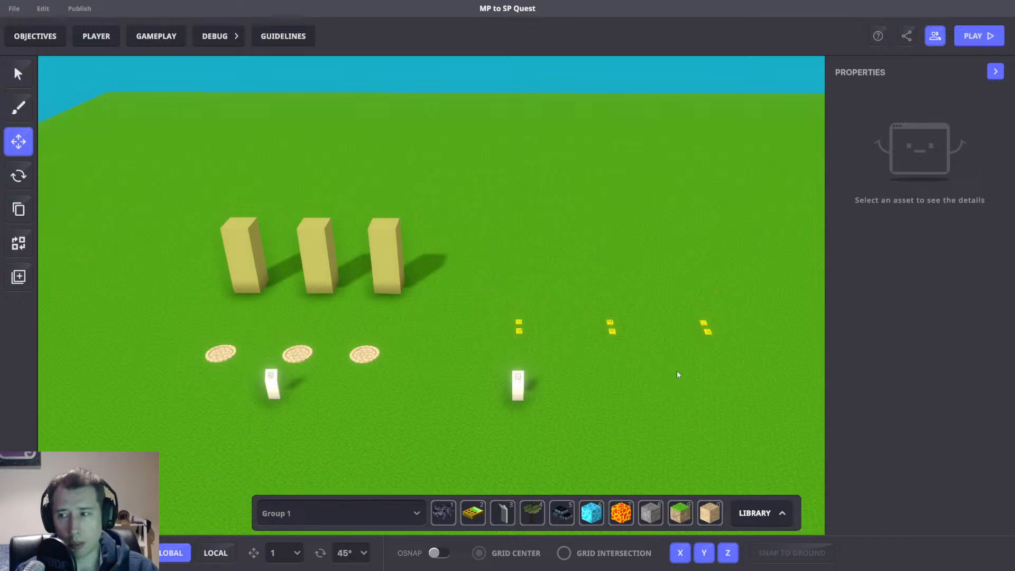
Select all three columns together, then select only the first column.
right_click_drag(674, 353, 406, 353)
mouse_move(302, 147)
left_mouse_down()
mouse_move(623, 272)
mouse_move(652, 271)
left_mouse_up()
right_click_drag(651, 271, 625, 284)
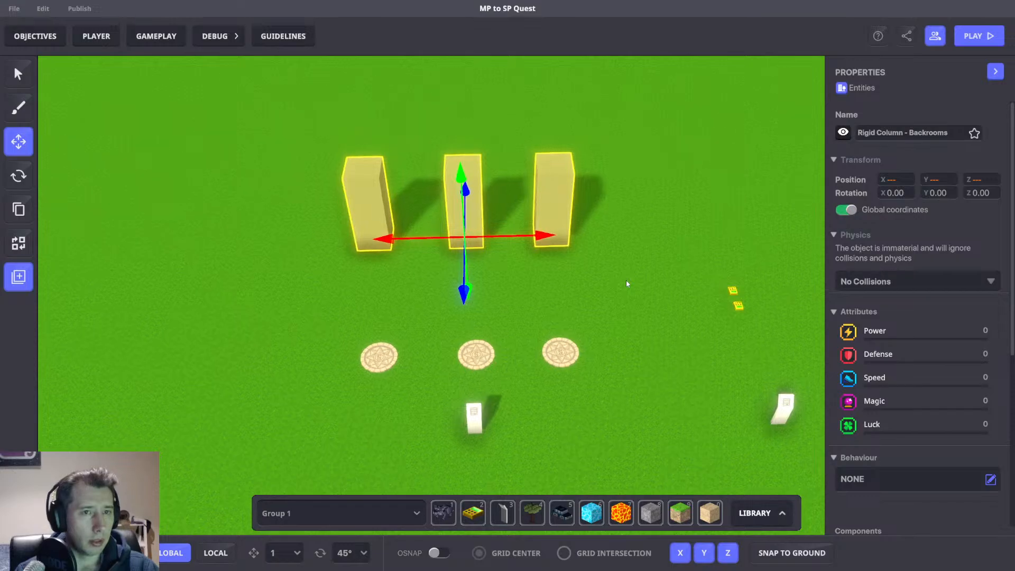
left_click(603, 268)
left_click(349, 165)
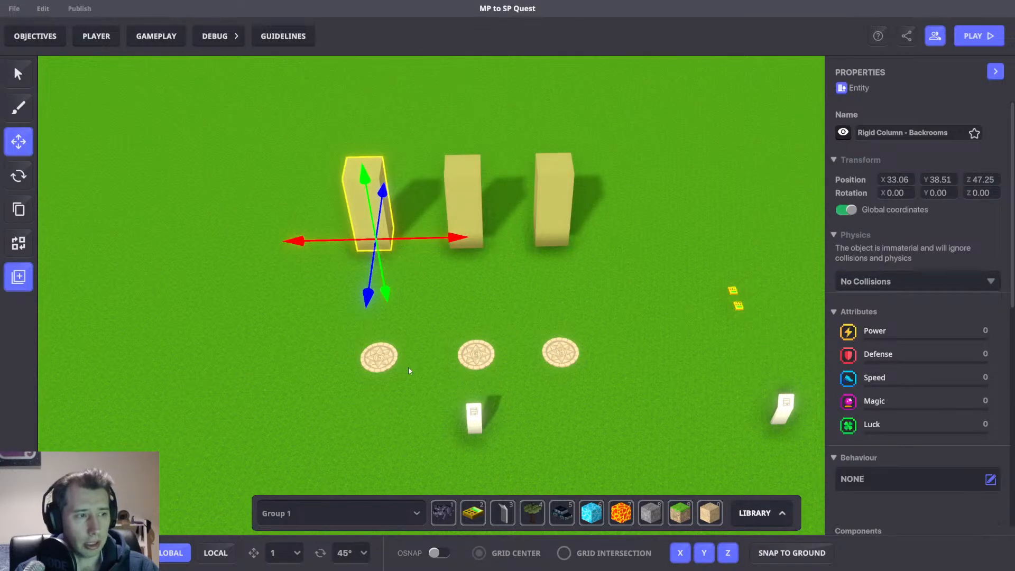
Inspect the spawner pads' MP Spawn Point team, max players and tag settings one by one.
left_click(381, 359)
scroll(821, 418, "down", 1)
scroll(497, 341, "up", 2)
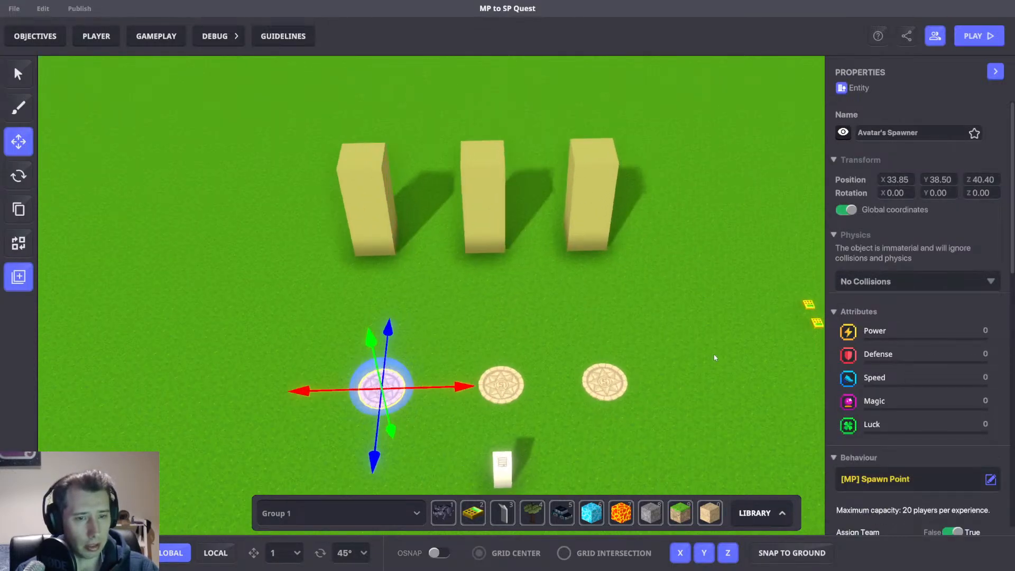
scroll(874, 411, "down", 5)
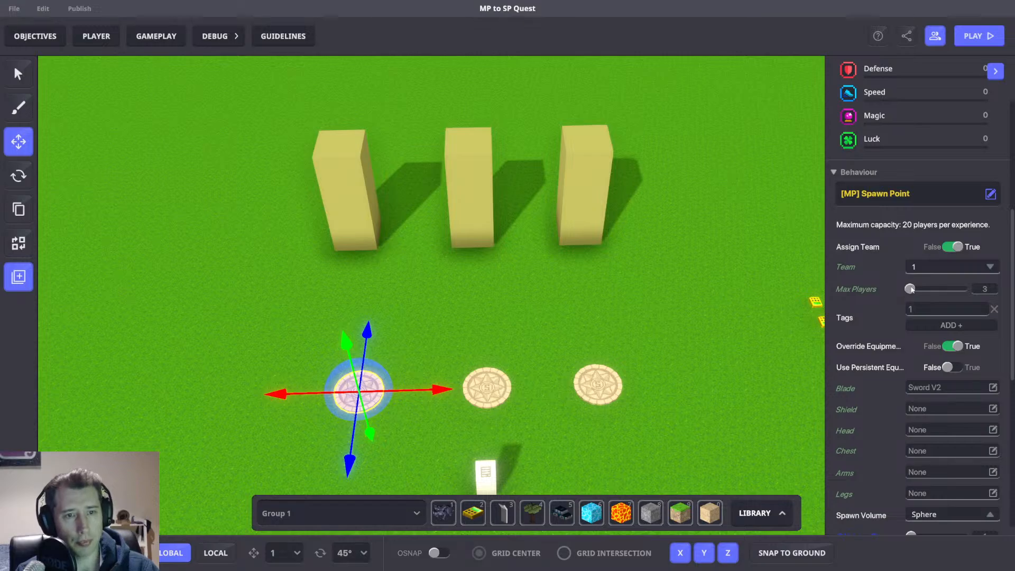
mouse_move(847, 289)
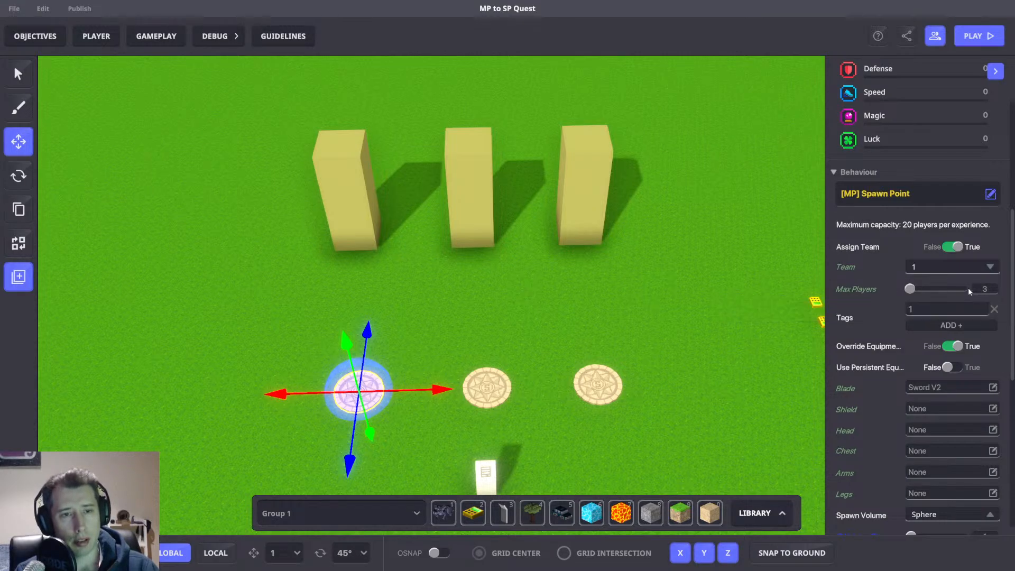
middle_click_drag(549, 350, 601, 335)
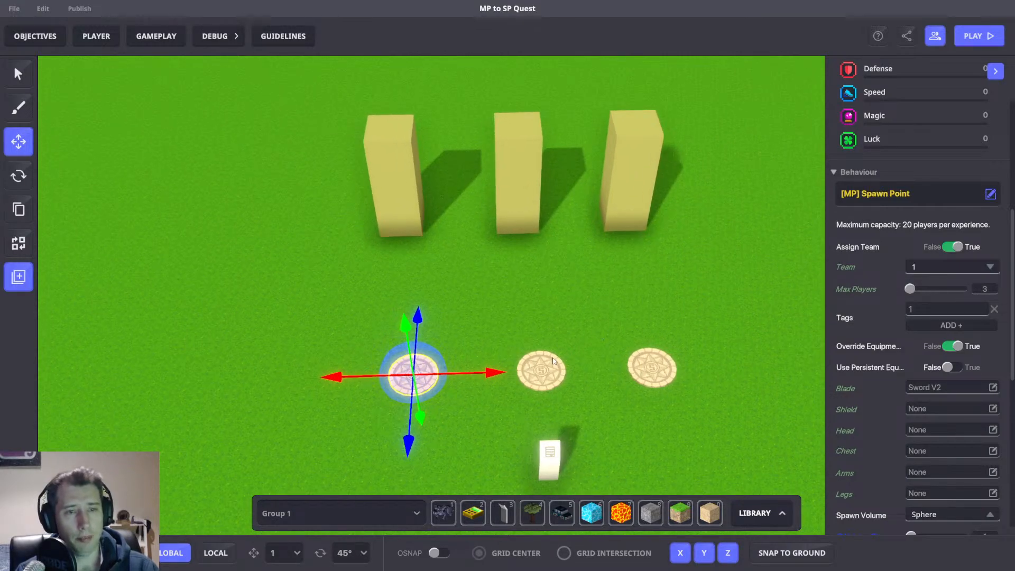
left_click(540, 370)
mouse_move(852, 343)
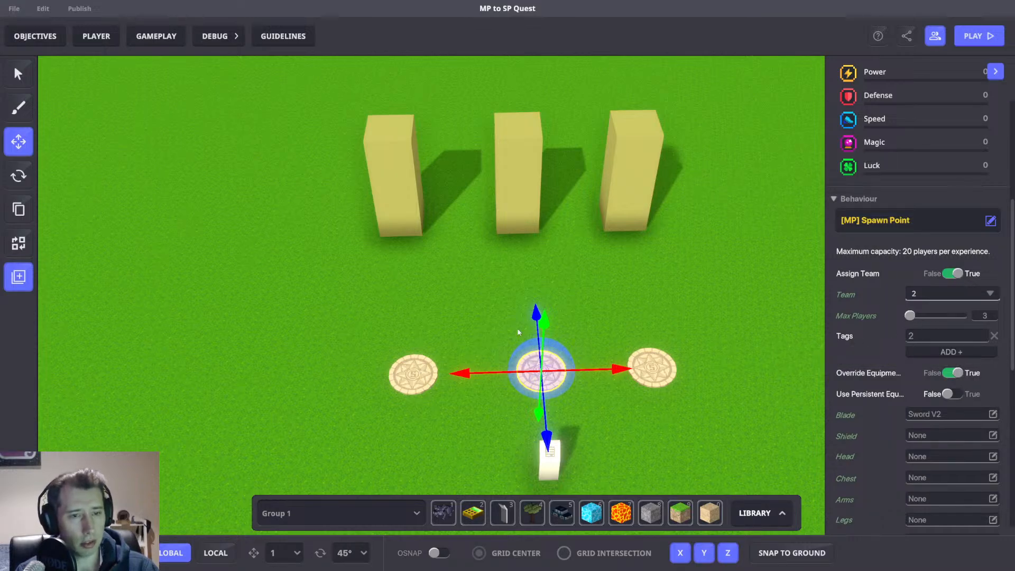
left_click(413, 373)
right_click_drag(614, 339, 581, 309)
Select the first column and review its MP Pickable message on picked and local number settings.
left_click(453, 186)
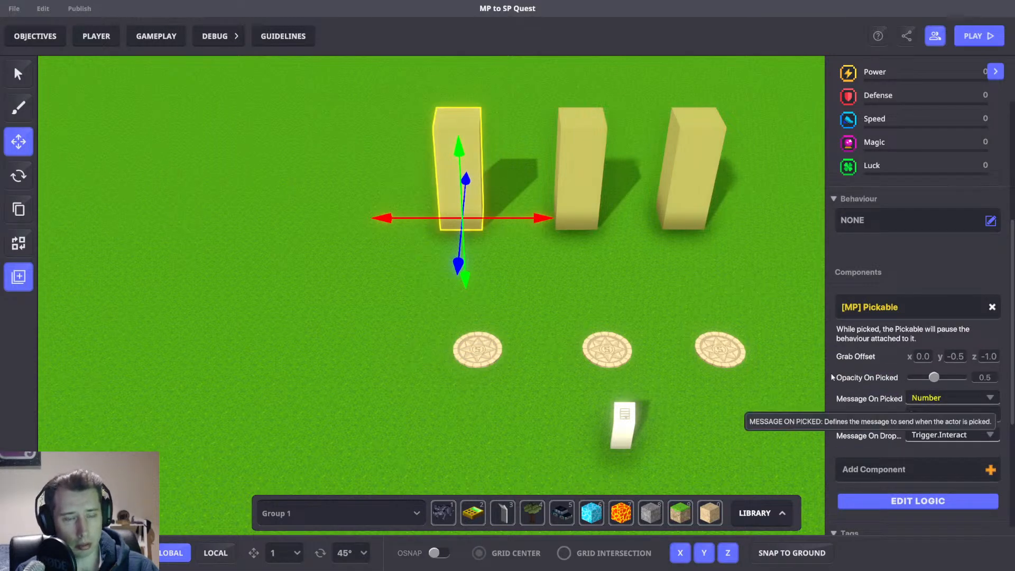
right_click_drag(644, 281, 628, 274)
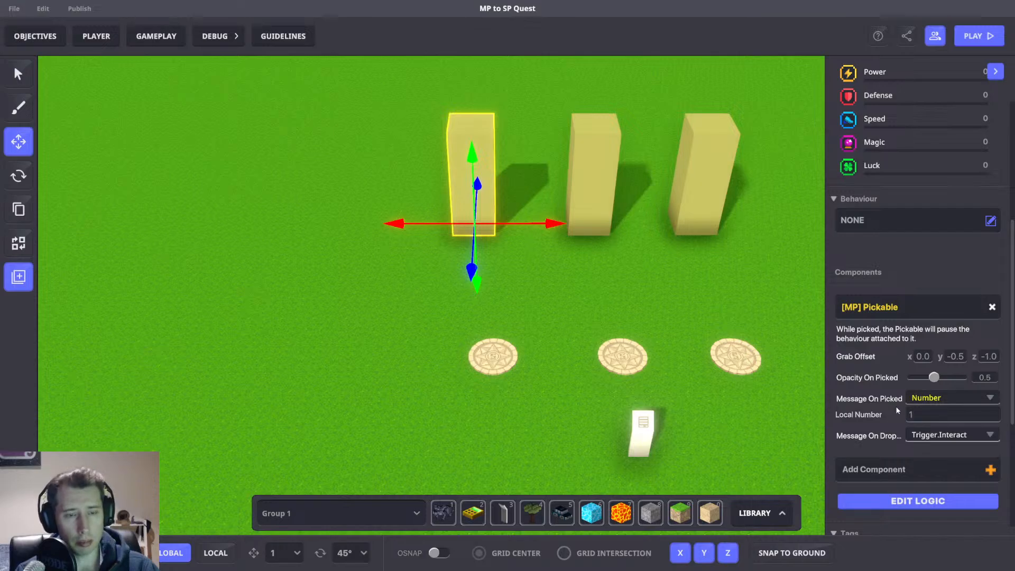
scroll(719, 291, "down", 2)
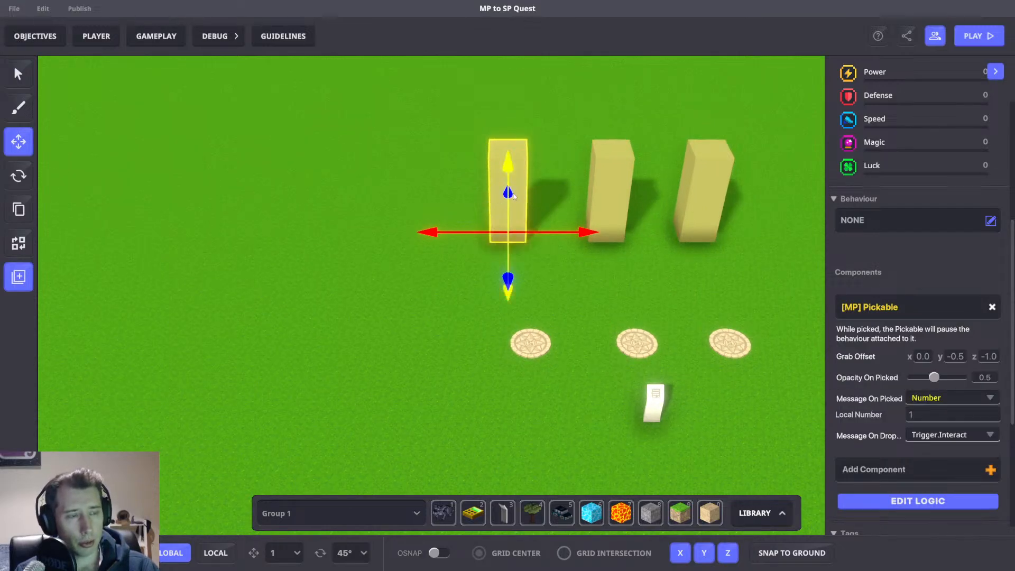
left_click(542, 349)
mouse_move(541, 345)
left_mouse_down()
mouse_move(508, 344)
mouse_move(541, 344)
left_mouse_up()
left_click(517, 201)
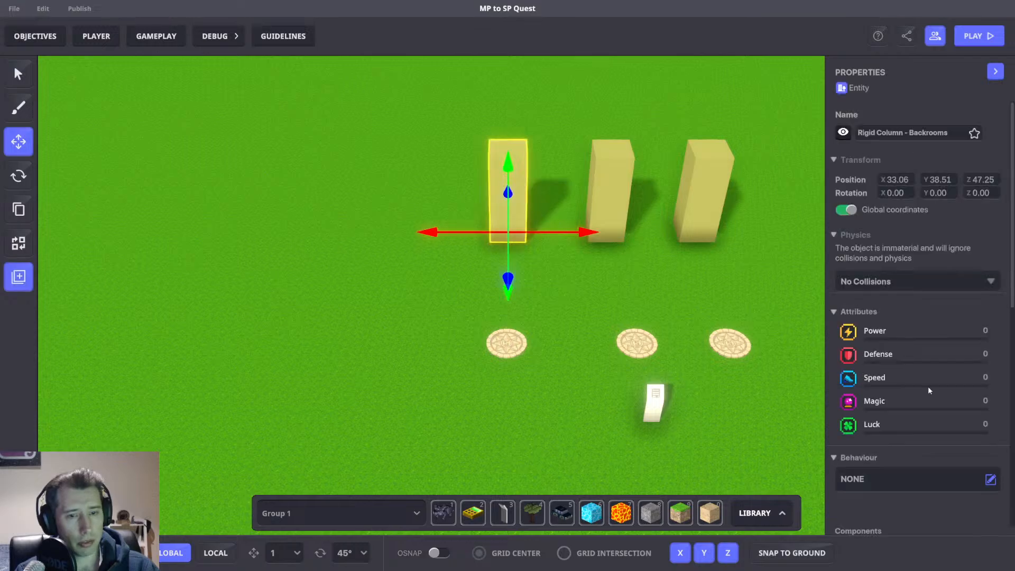
scroll(927, 386, "down", 5)
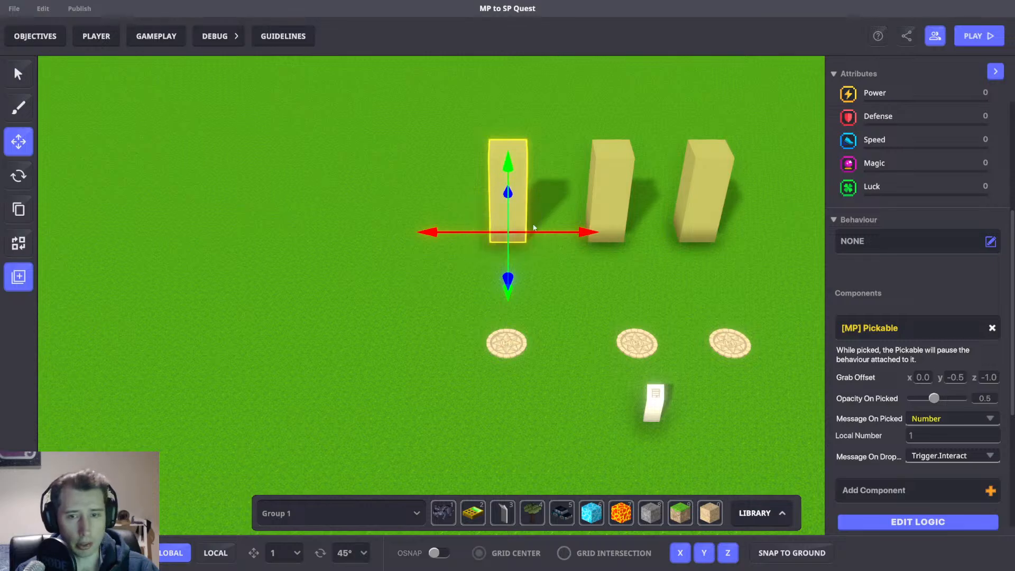
Try to set the first column's Pickable local number to 2.
left_click(928, 435)
type("2")
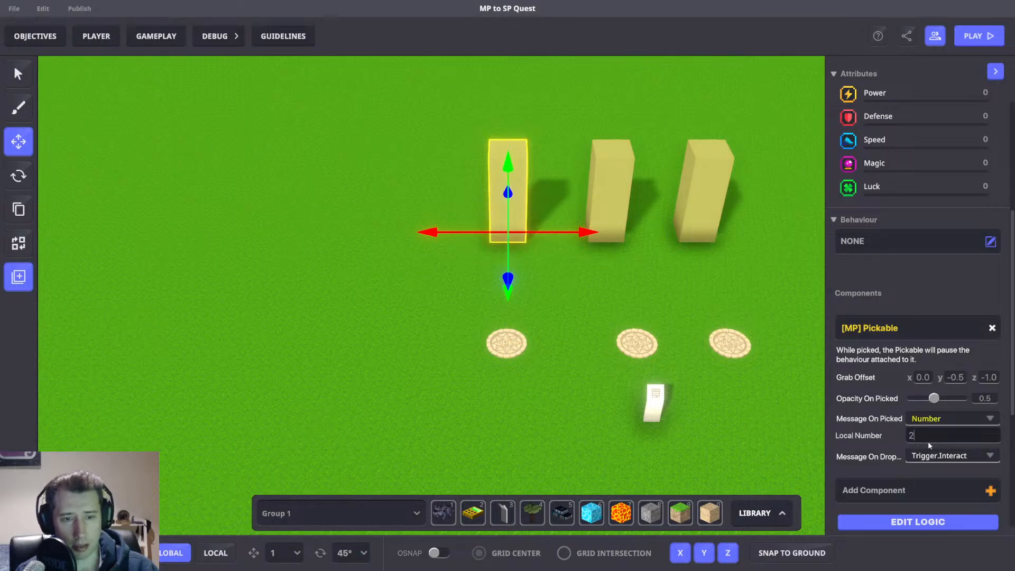
key("Return")
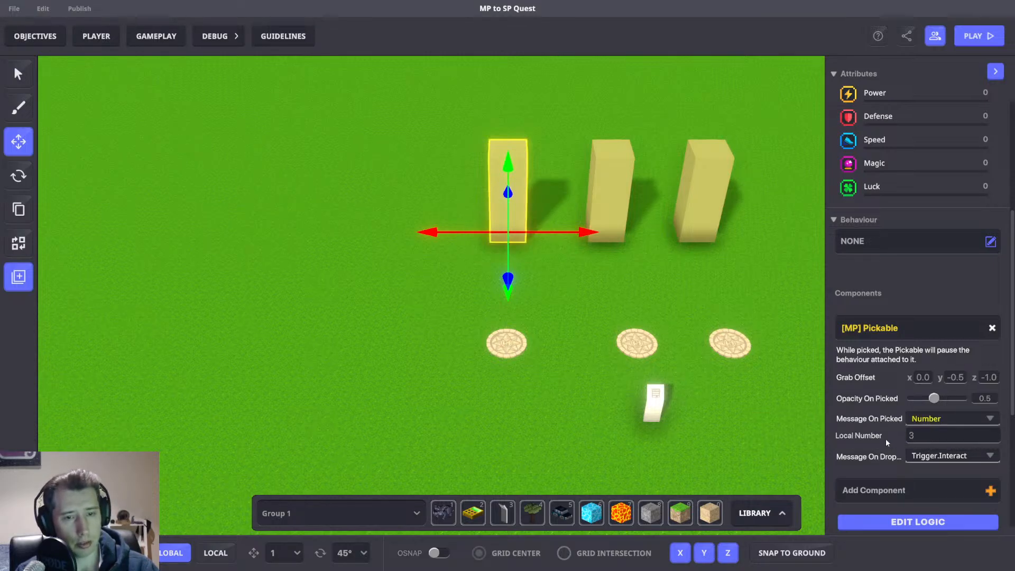
Check the middle and right columns' Pickable local numbers, then reselect the first column.
left_click(623, 170)
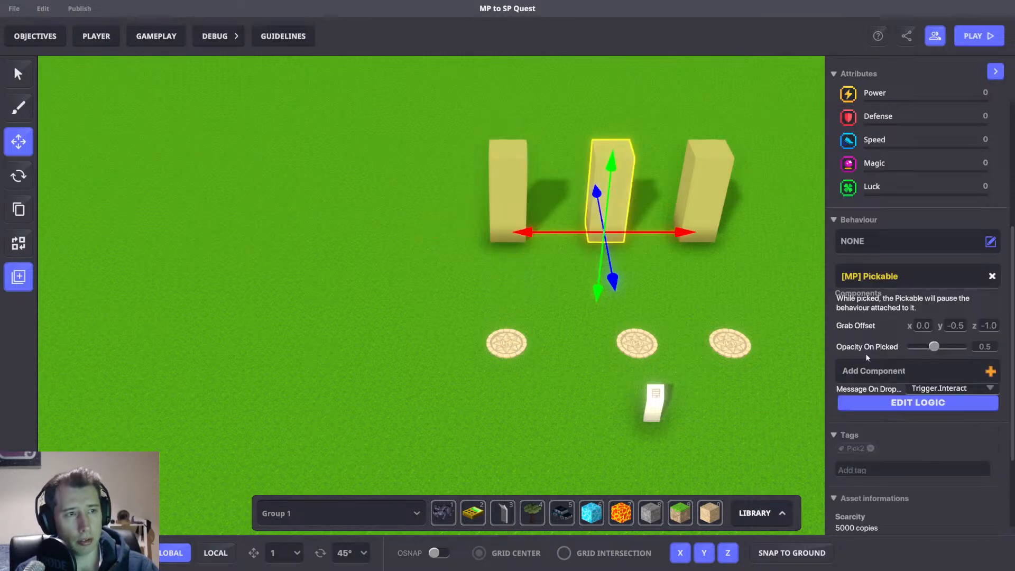
left_click(728, 214)
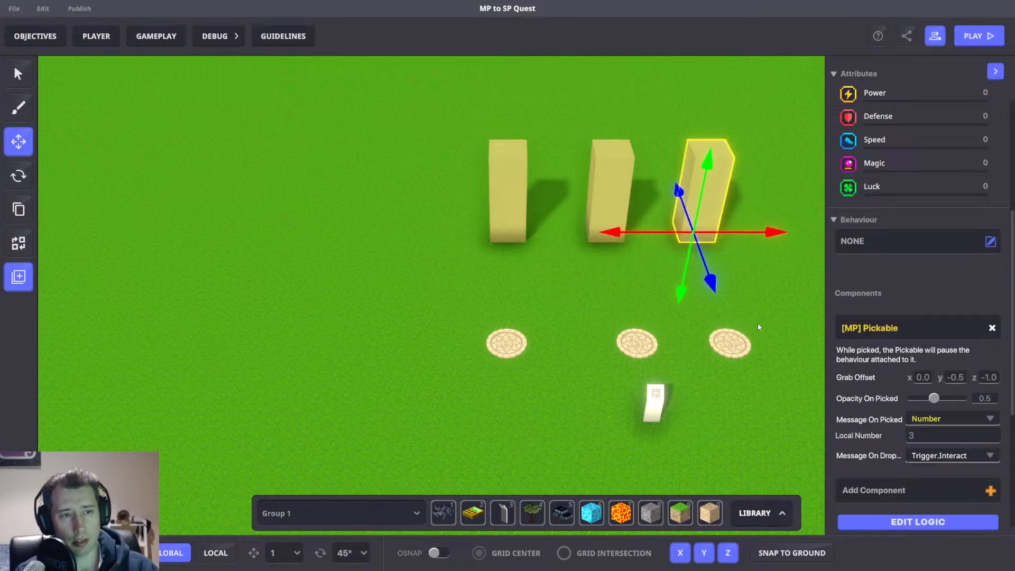
left_click_drag(757, 327, 725, 328)
left_click(468, 201)
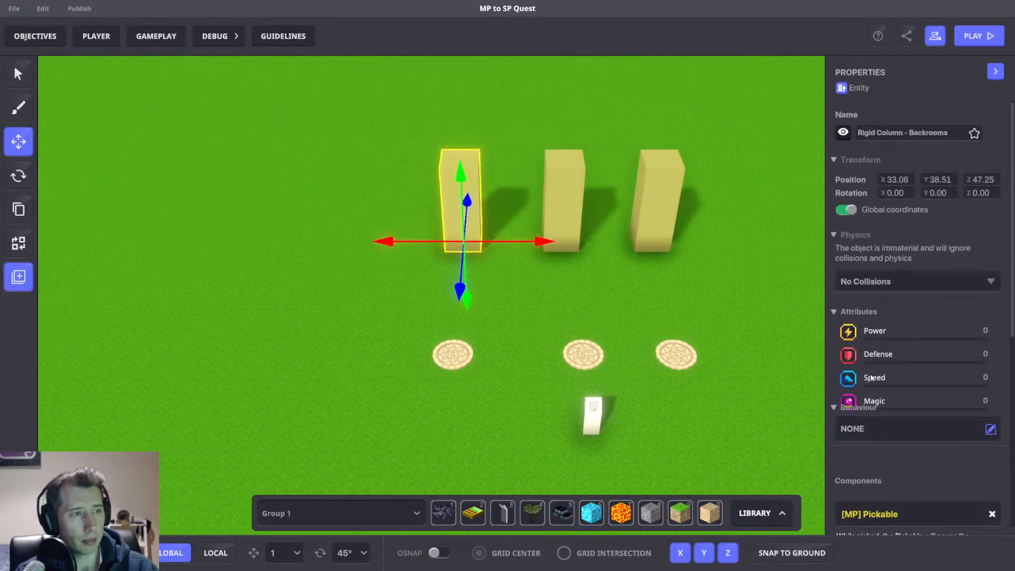
scroll(871, 377, "down", 5)
scroll(900, 387, "down", 2)
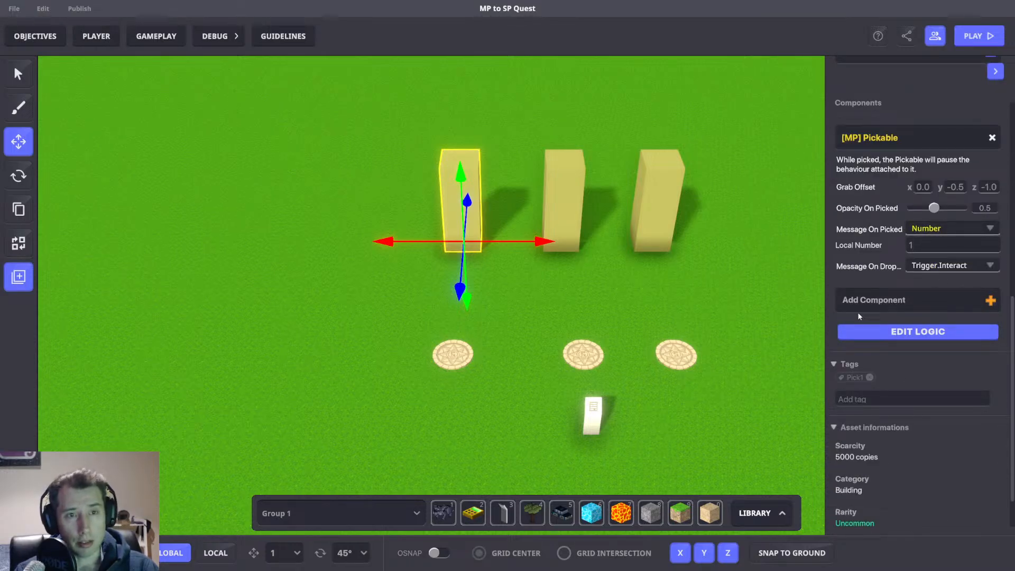
Paint an L-shaped Stone_Grey block wall beside the first column.
left_click(687, 283)
middle_click_drag(686, 284, 668, 296)
right_click_drag(668, 299, 623, 313)
scroll(541, 273, "up", 3)
right_click_drag(542, 274, 452, 313)
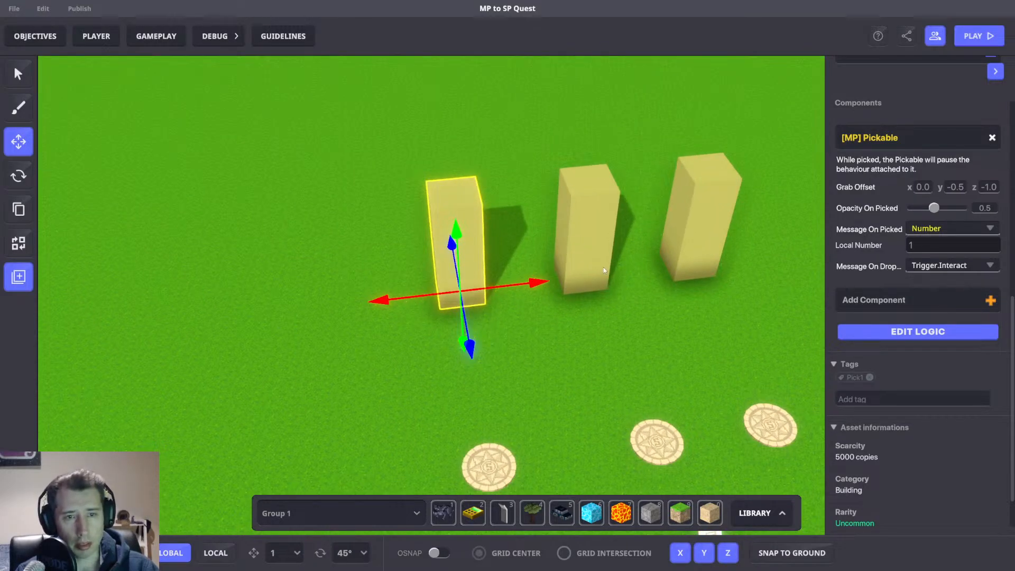
right_click_drag(515, 384, 605, 360)
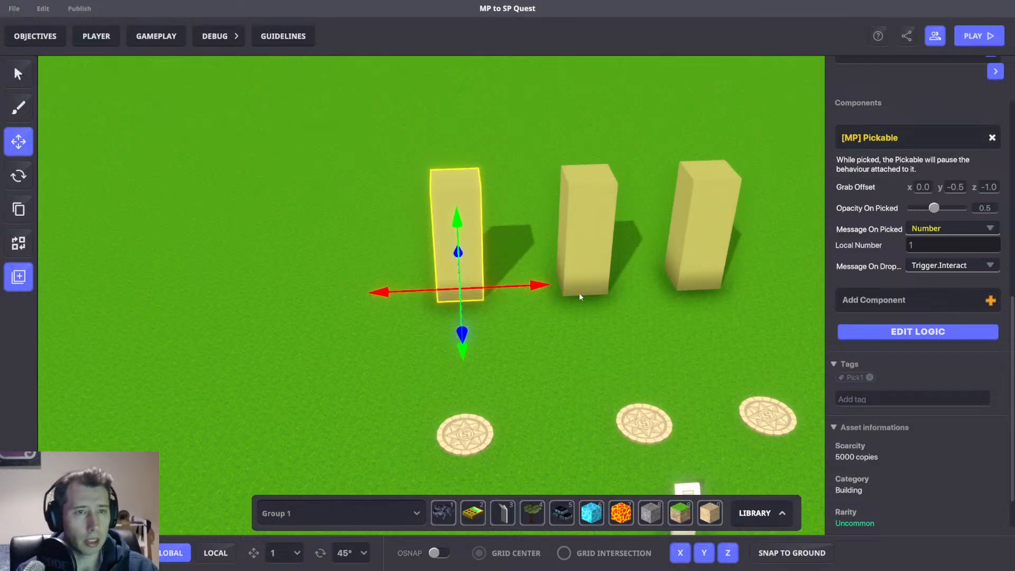
scroll(873, 381, "up", 2)
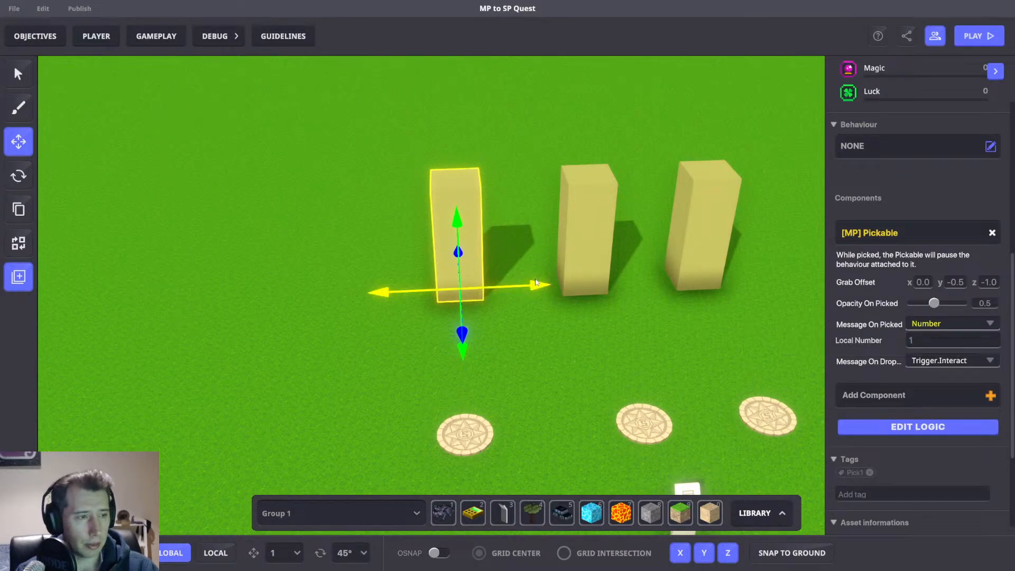
right_click_drag(528, 290, 642, 459)
right_click_drag(627, 356, 529, 353)
right_click_drag(535, 300, 697, 500)
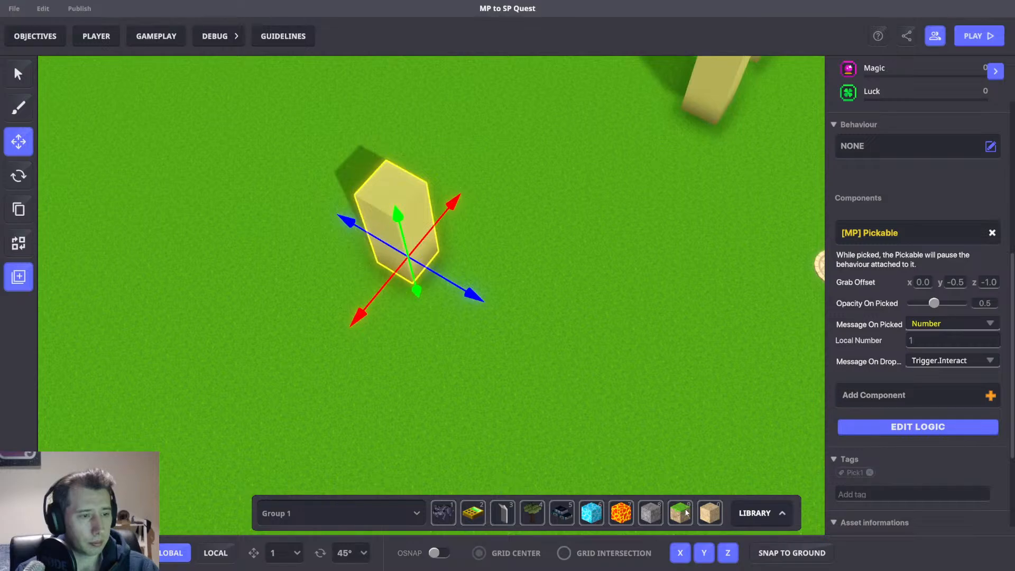
left_click(683, 512)
left_click_drag(489, 162, 593, 248)
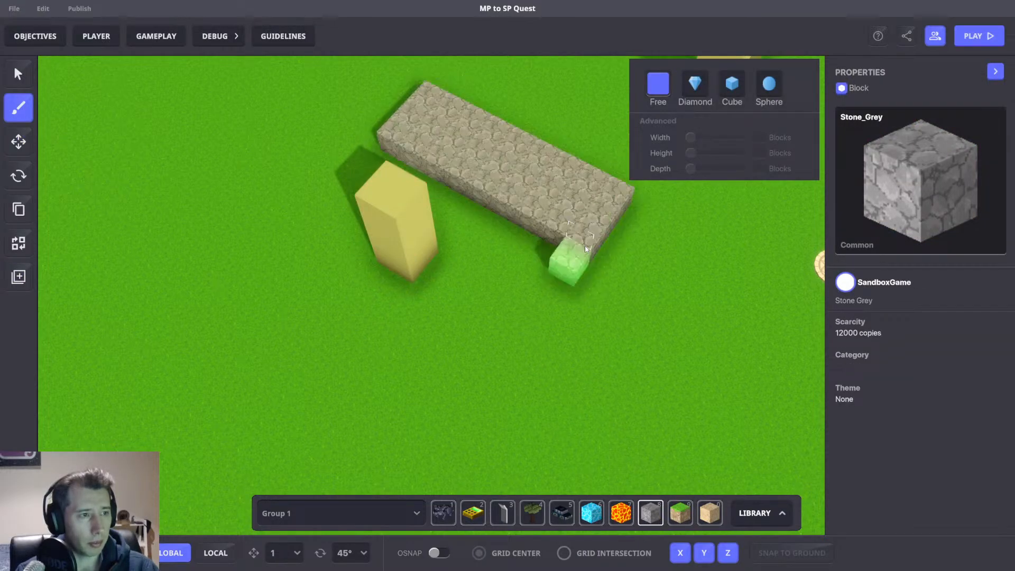
mouse_move(513, 192)
left_mouse_down()
mouse_move(529, 233)
mouse_move(484, 398)
left_mouse_up()
right_click_drag(484, 398, 566, 350)
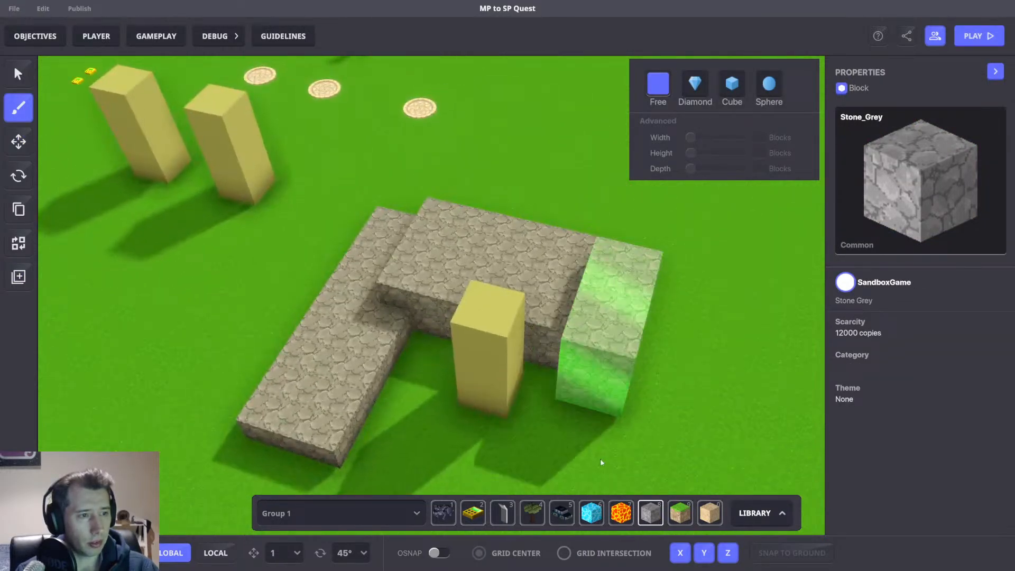
left_click_drag(601, 459, 591, 487)
Extend the Stone_Grey walls so they enclose the first column on all sides.
right_click_drag(510, 442, 582, 403)
left_click_drag(714, 292, 630, 487)
right_click_drag(630, 482, 708, 412)
right_click_drag(566, 385, 241, 269)
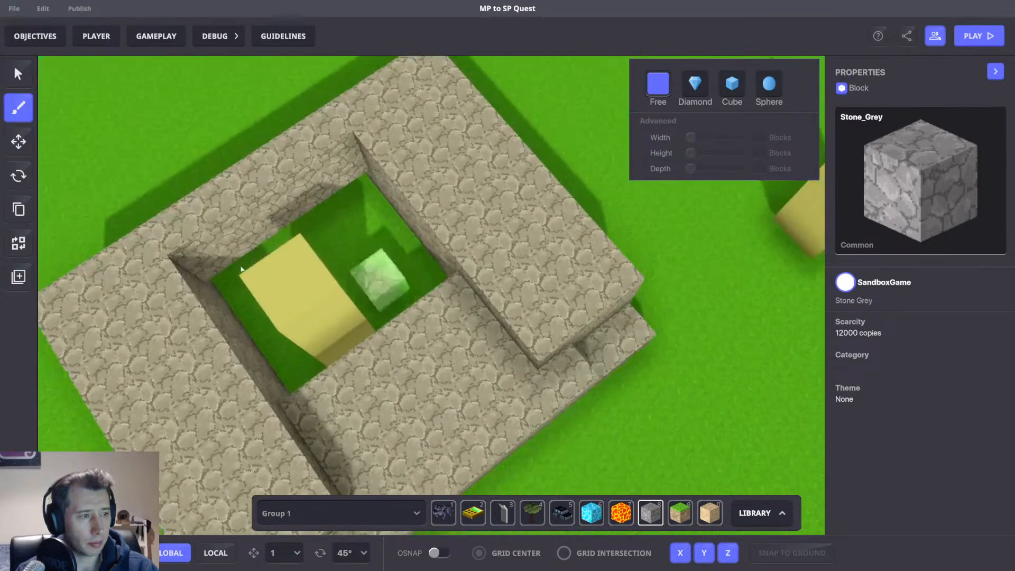
Reselect the enclosed first column to review its Pickable settings from several angles, then deselect it.
left_click(17, 144)
middle_click_drag(306, 296, 364, 233)
left_click(371, 235)
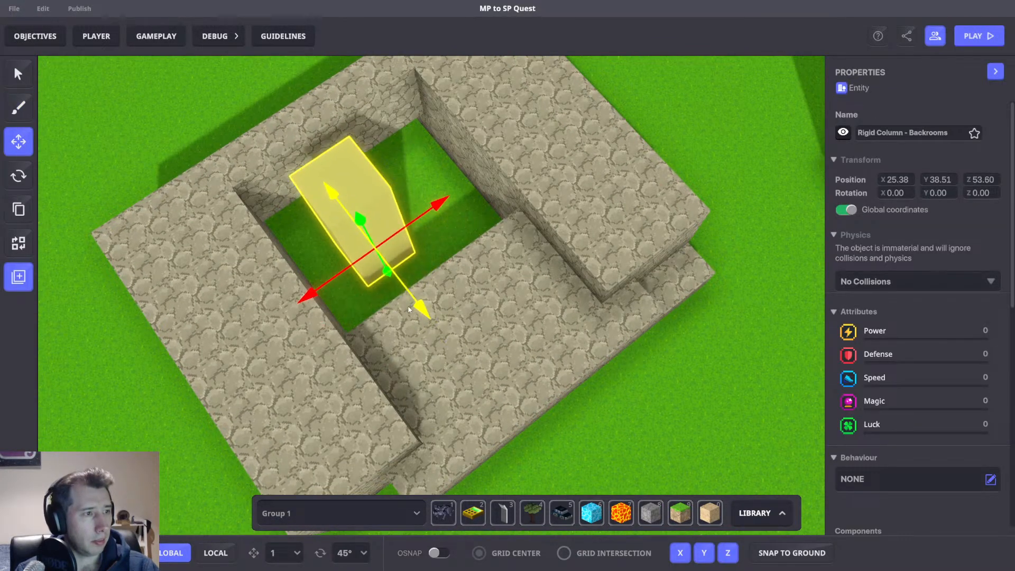
scroll(918, 311, "down", 6)
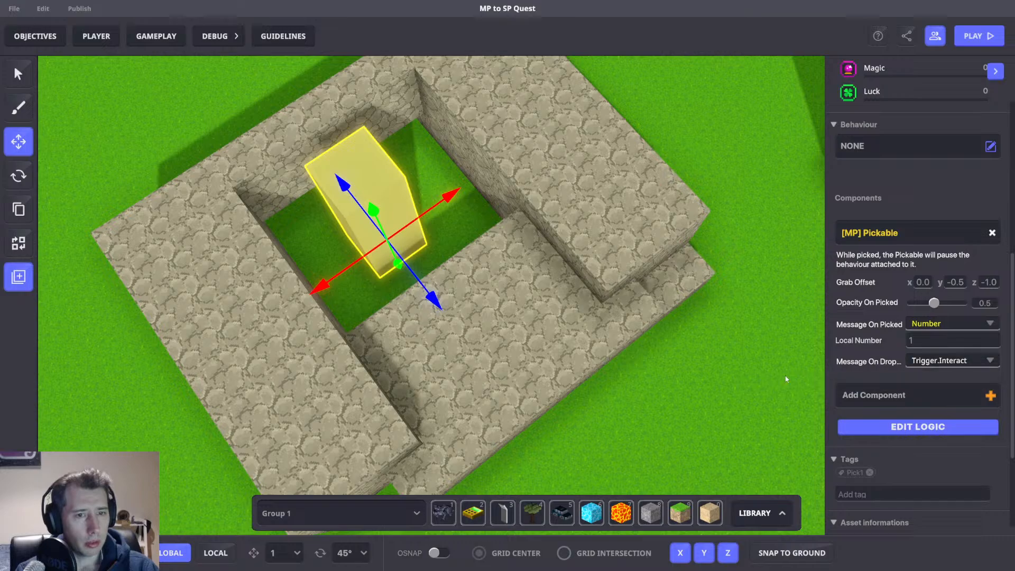
right_click_drag(786, 379, 762, 302)
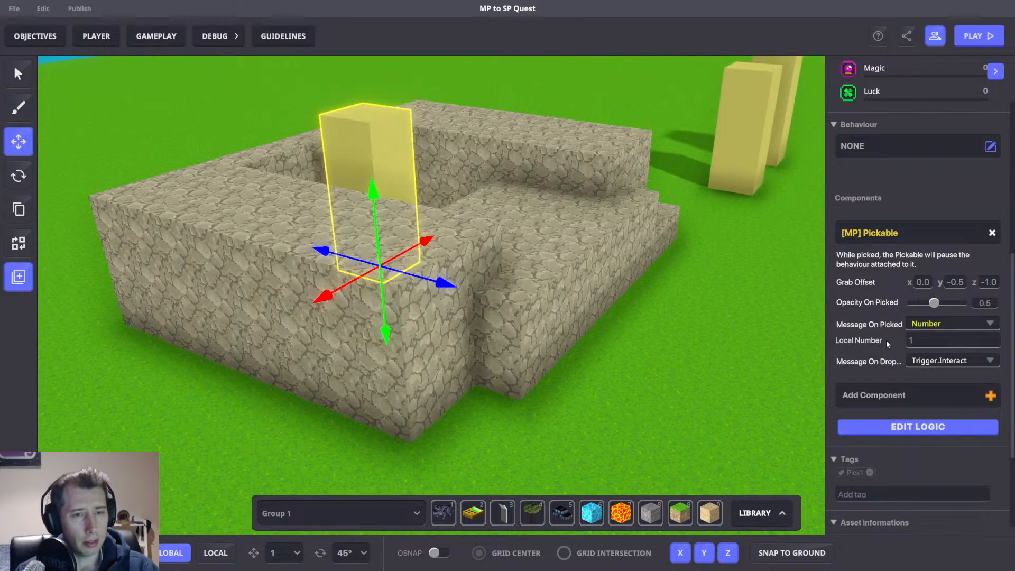
right_click_drag(637, 296, 526, 391)
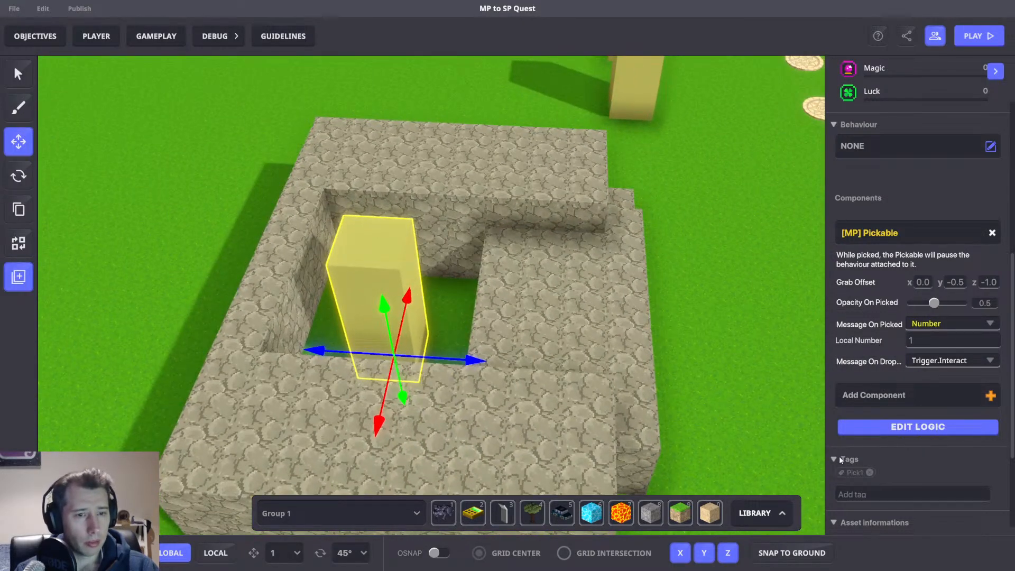
left_click(465, 516)
left_click(18, 141)
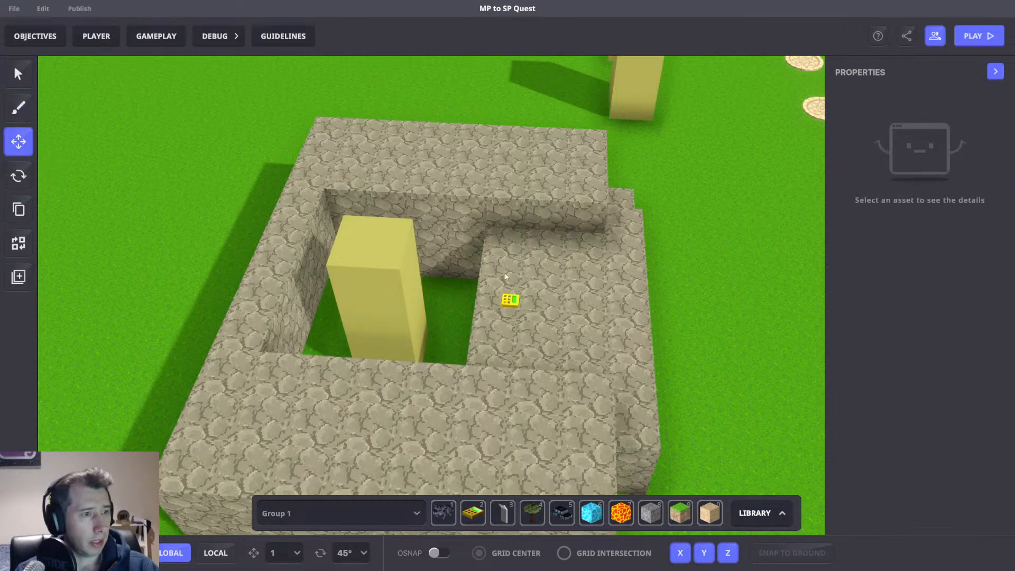
Select the small logic block on the enclosure wall and add an MP Trigger Volume component to it.
left_click(510, 299)
scroll(962, 364, "down", 4)
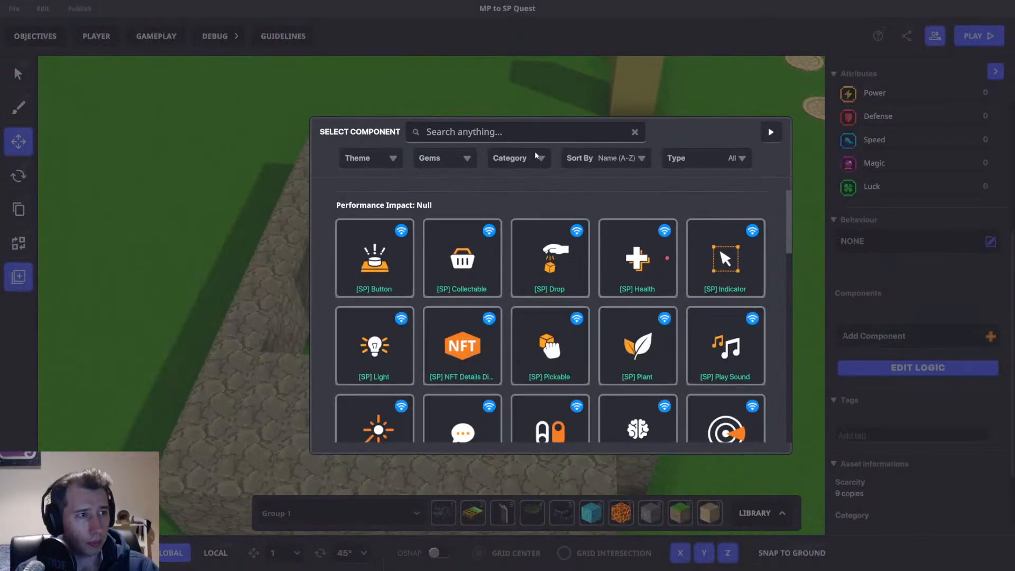
type("Vol")
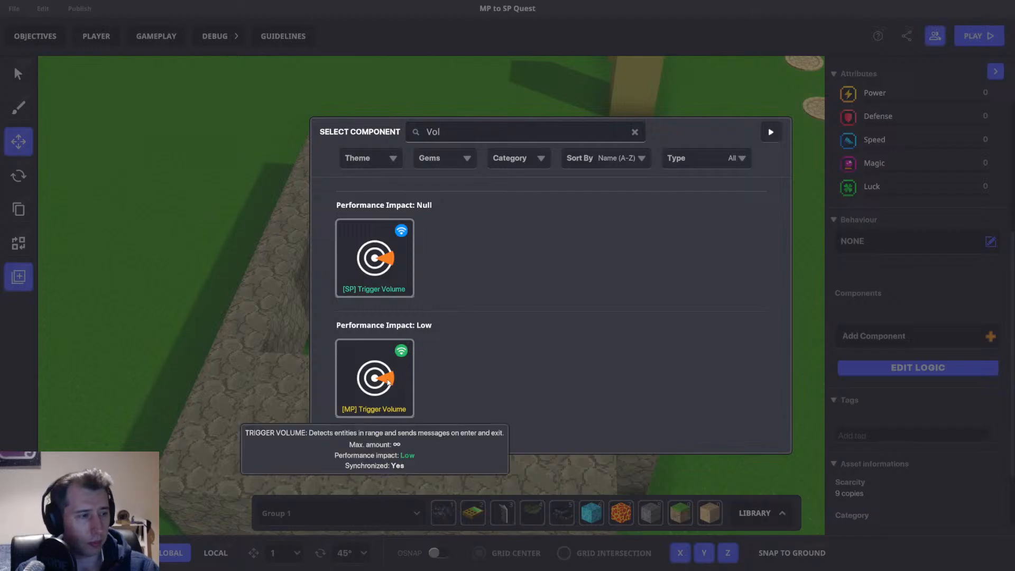
left_click(388, 381)
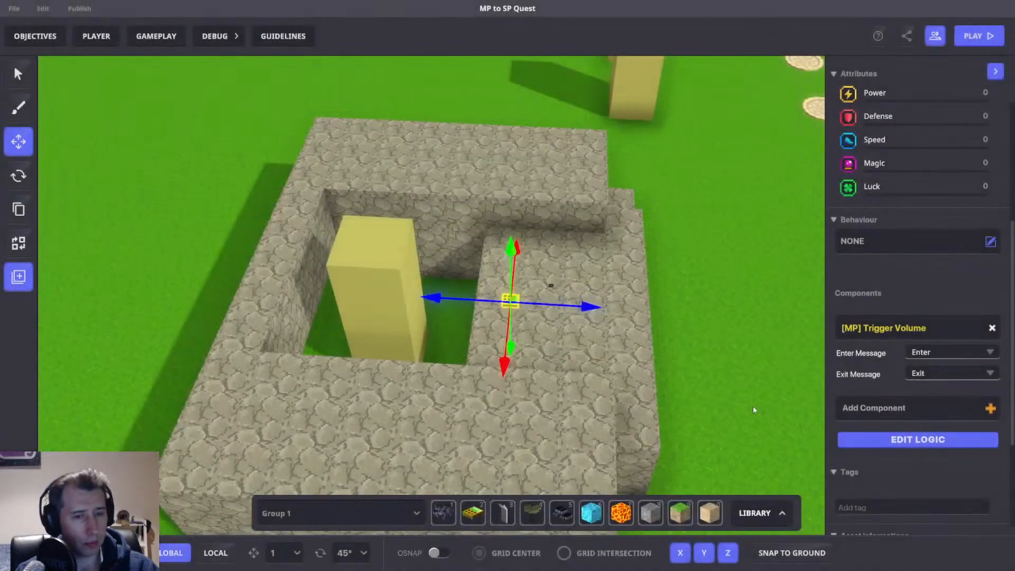
Open the trigger volume's logic and set its Detection Type to SpecificTagsInRange.
left_click(893, 438)
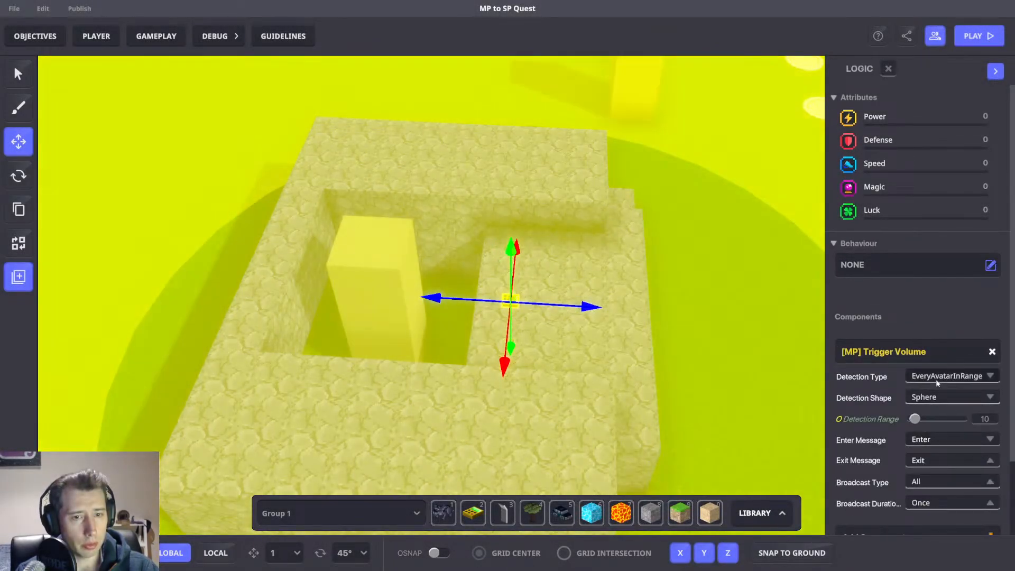
left_click(935, 379)
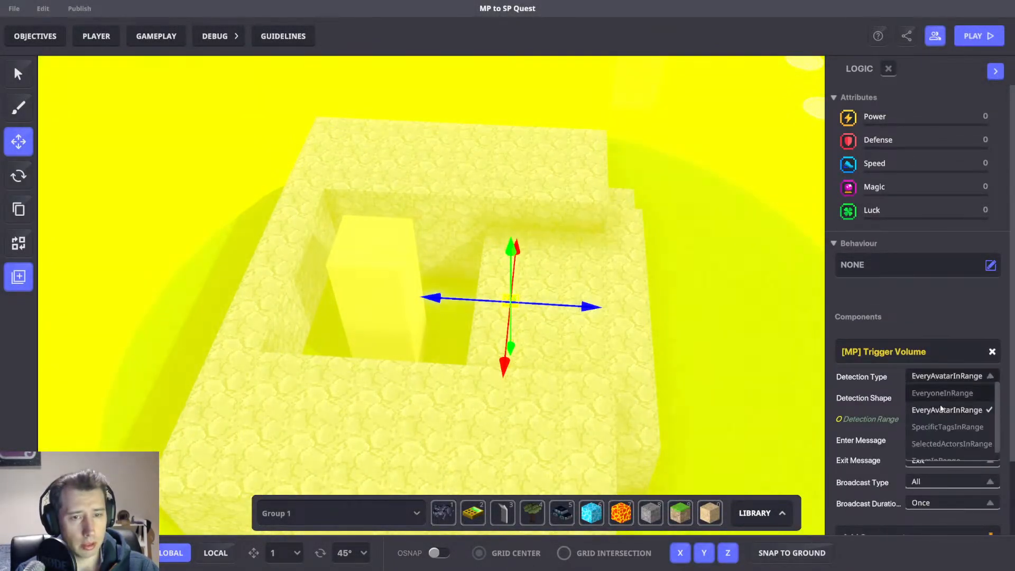
left_click(936, 426)
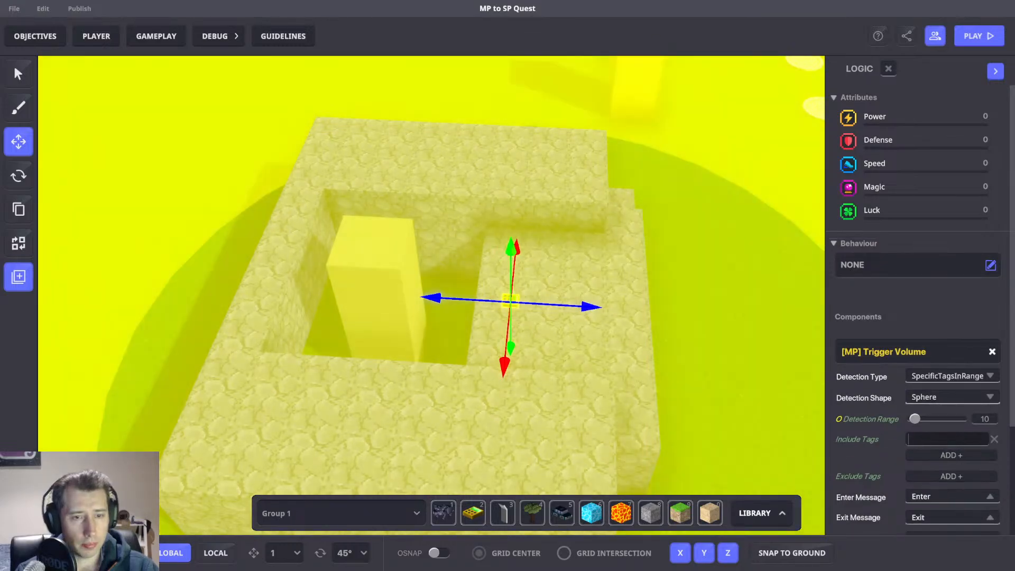
Add the include tag Pick1 and set the trigger volume's Exit Message to a new Spawn.New.Pick1 message.
type("Pick1")
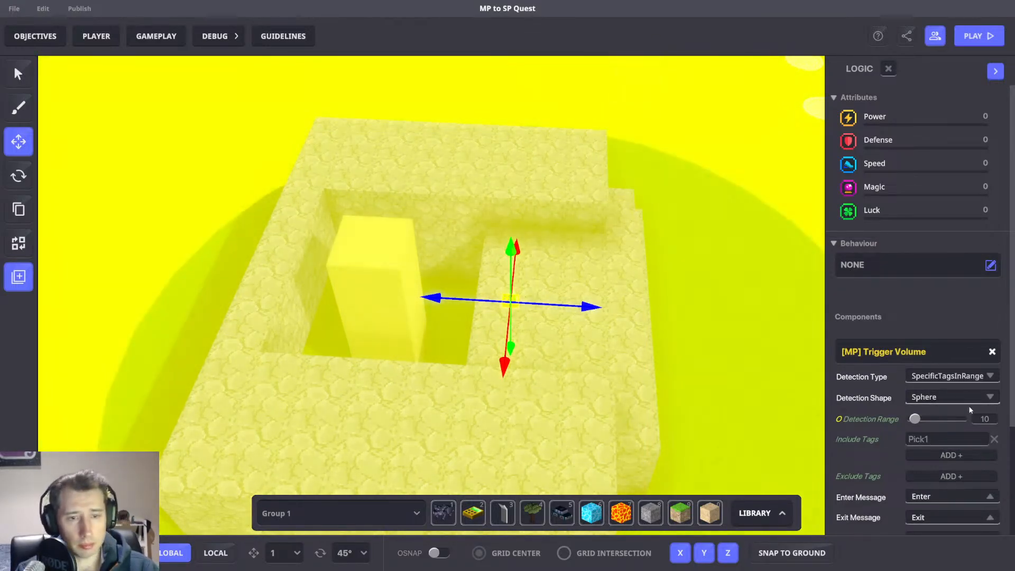
scroll(898, 426, "down", 3)
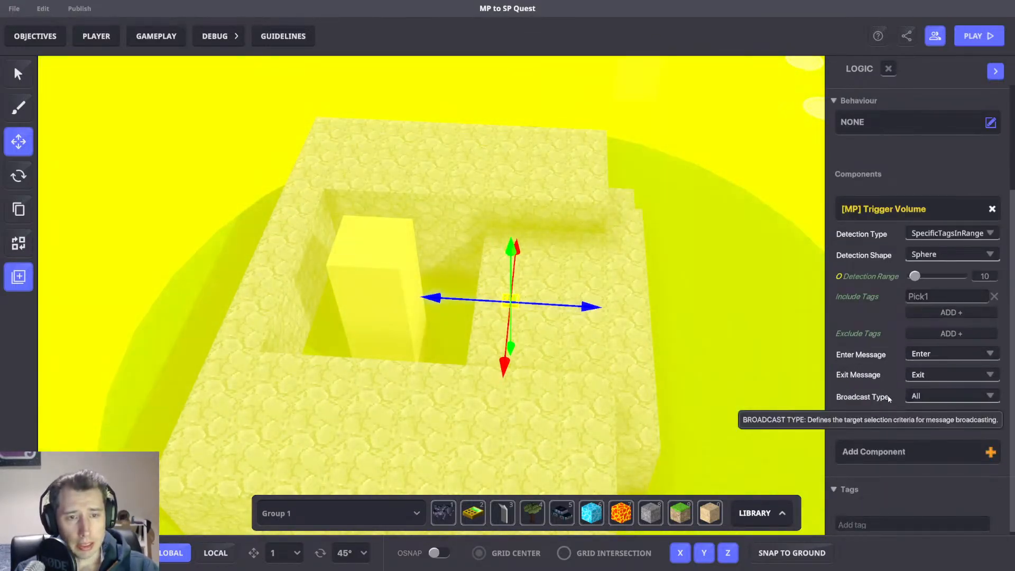
left_click(942, 376)
type("S")
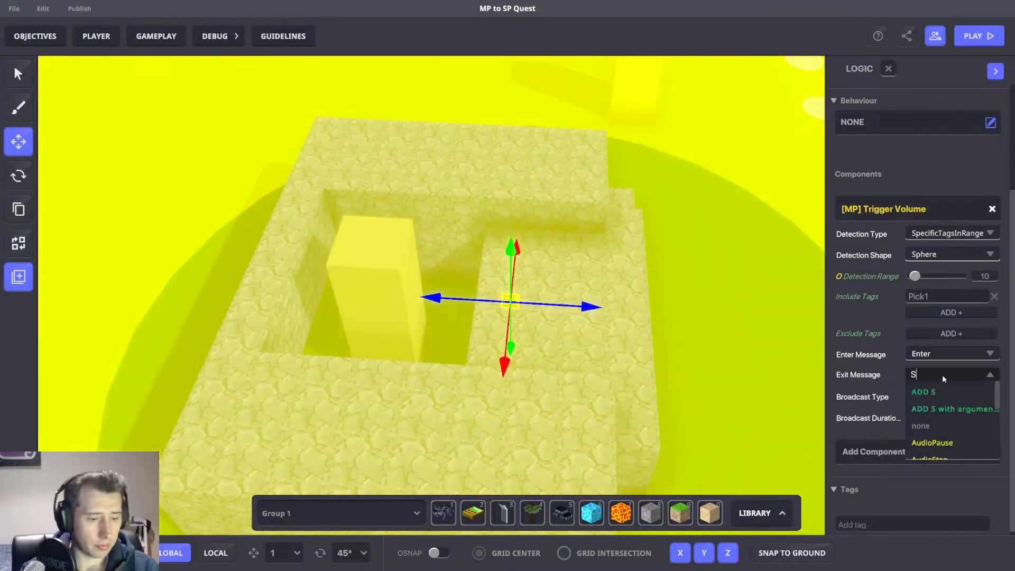
type("pawn.N")
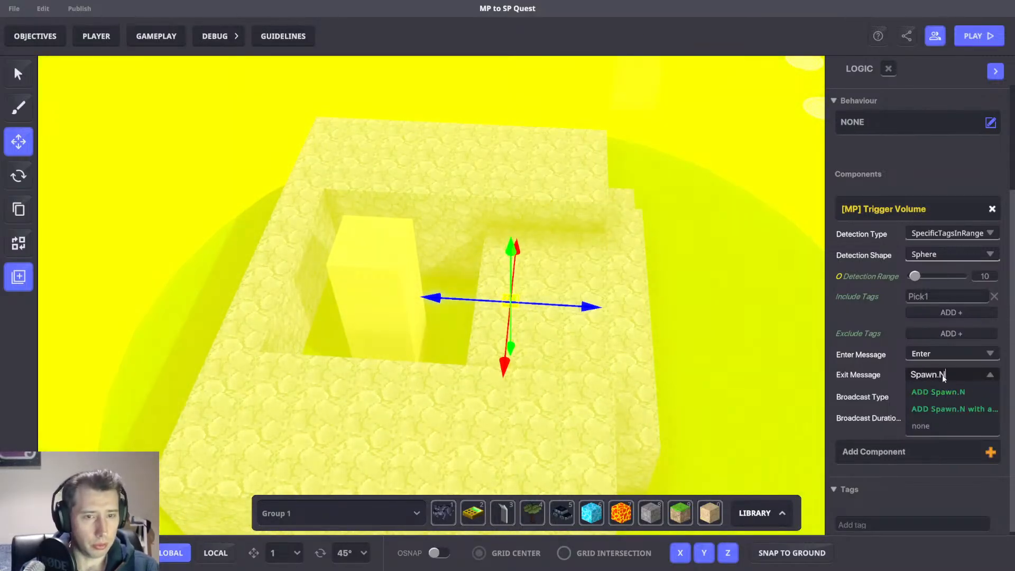
type("ew.Pick")
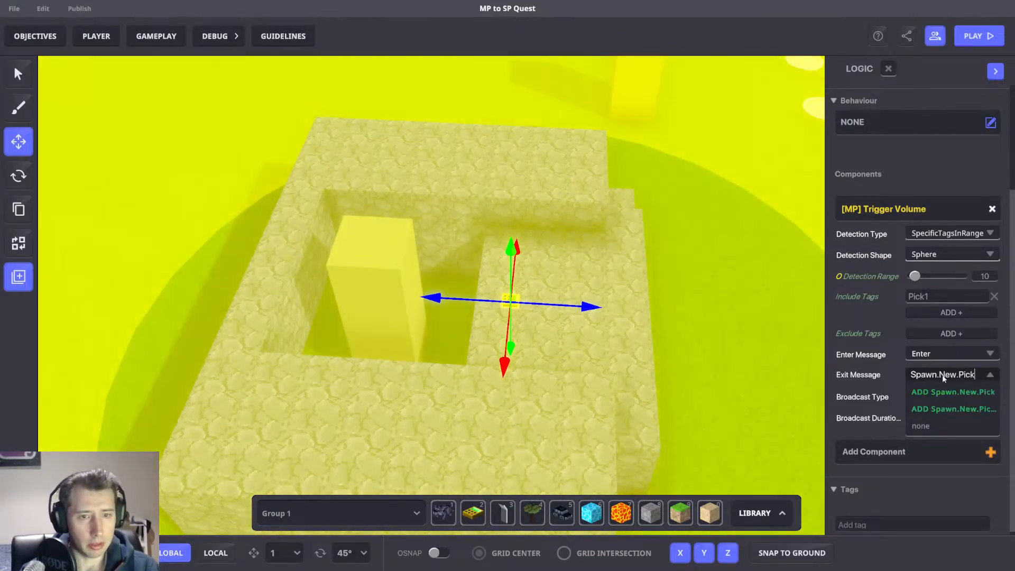
type("1")
key("ctrl+a")
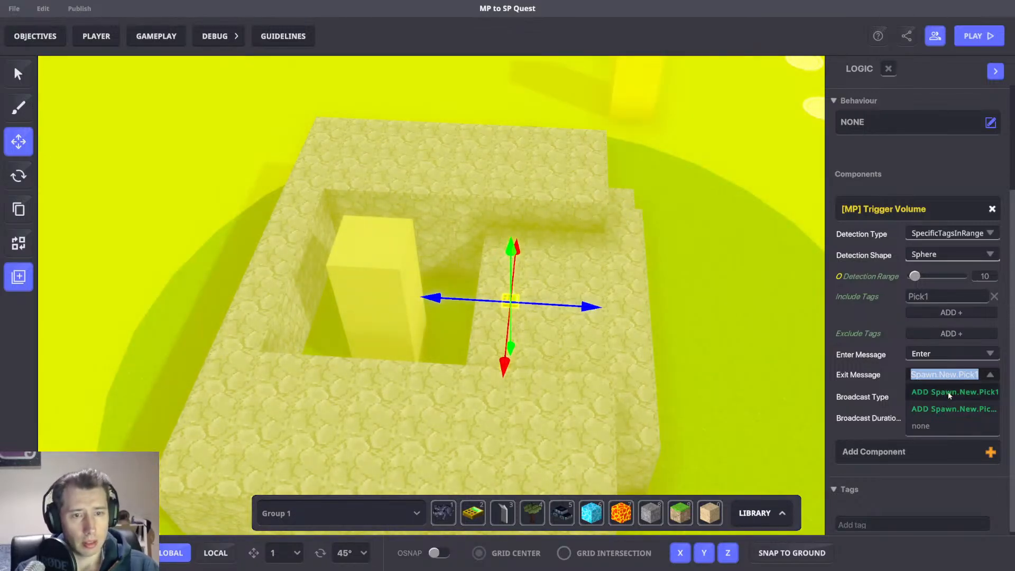
left_click(947, 395)
Set the trigger volume's Detection Range to 5.
right_click_drag(529, 337, 581, 339)
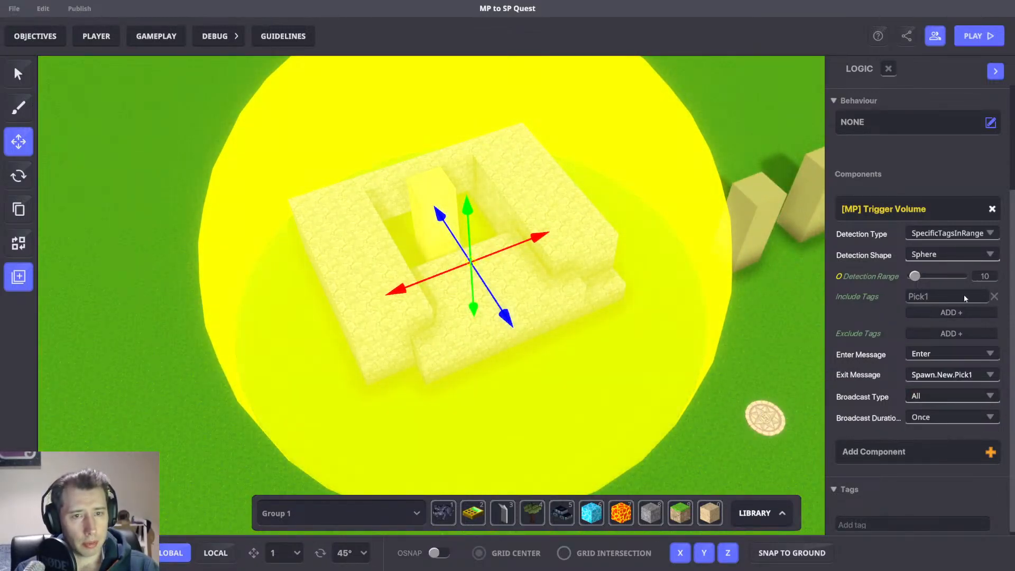
left_click(984, 276)
type("5")
key("Return")
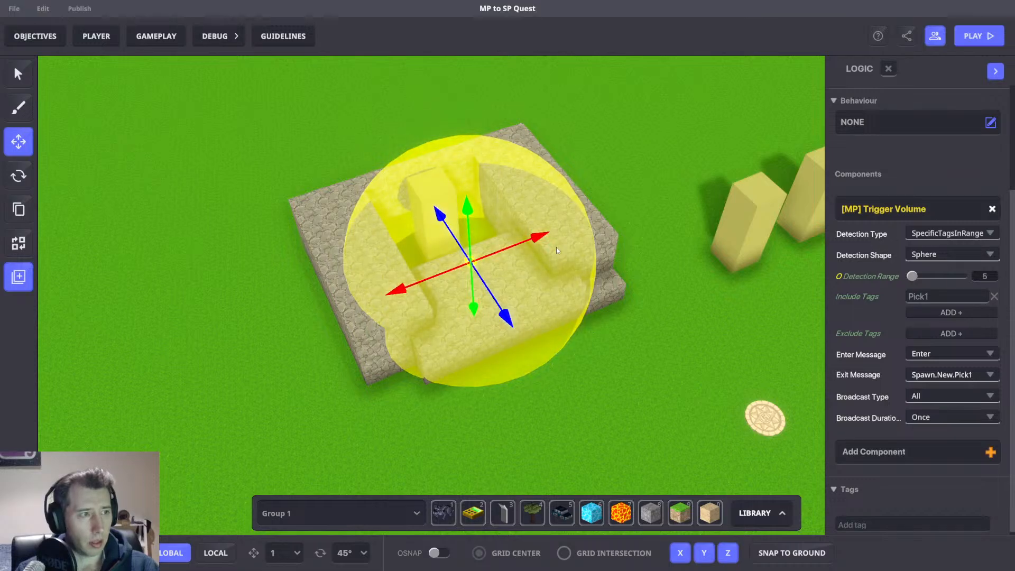
Inspect the trigger volume's sphere around the enclosure from several angles.
right_click_drag(556, 250, 472, 229)
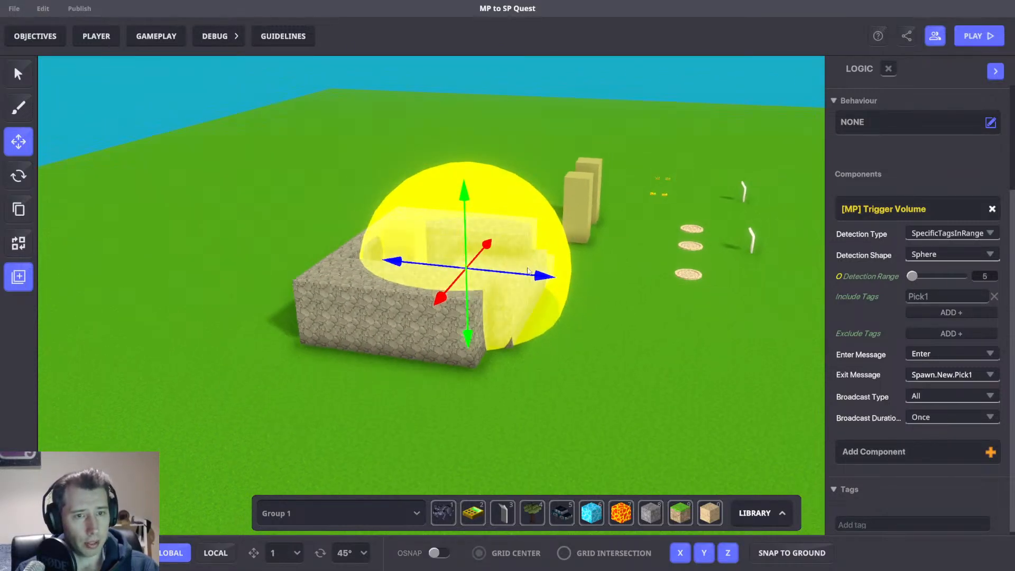
right_click_drag(527, 271, 590, 306)
right_click_drag(594, 370, 574, 406)
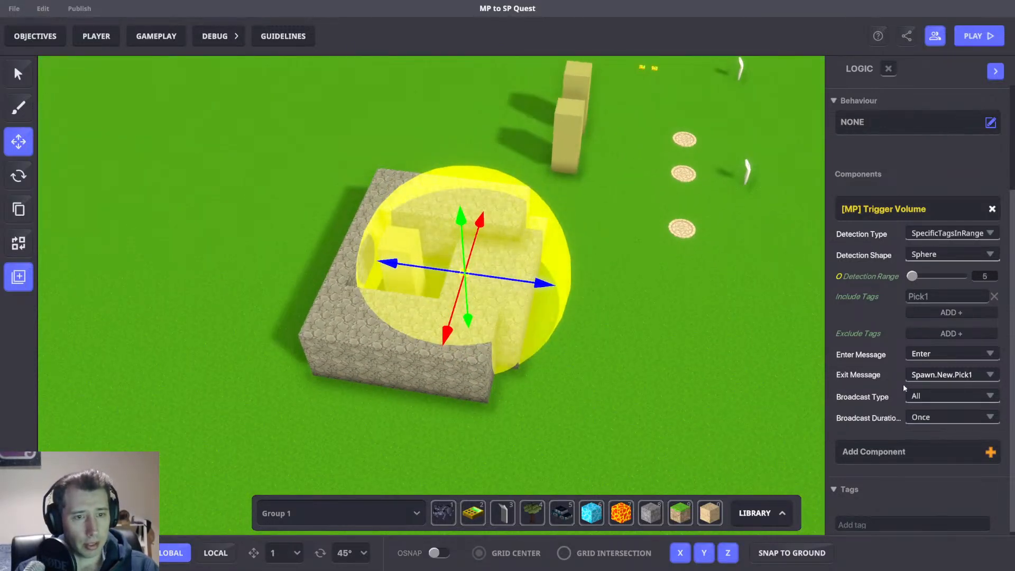
middle_click_drag(525, 306, 596, 310)
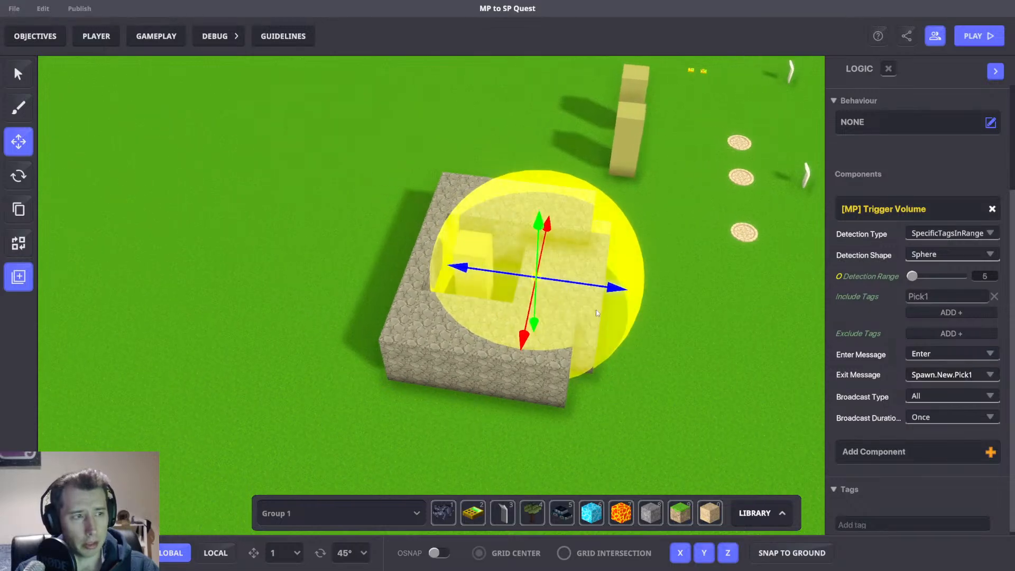
scroll(595, 312, "up", 5)
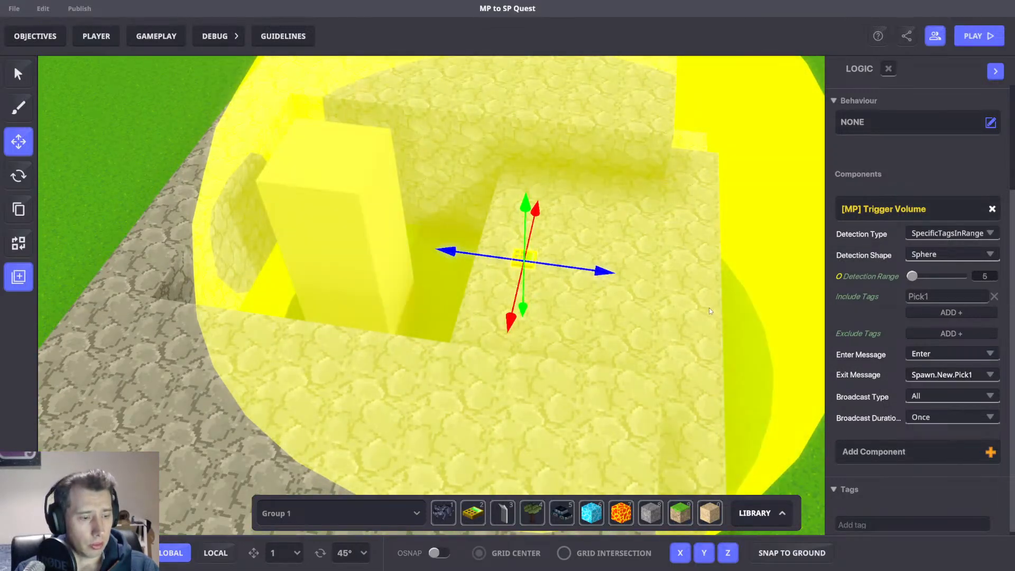
left_click(595, 265)
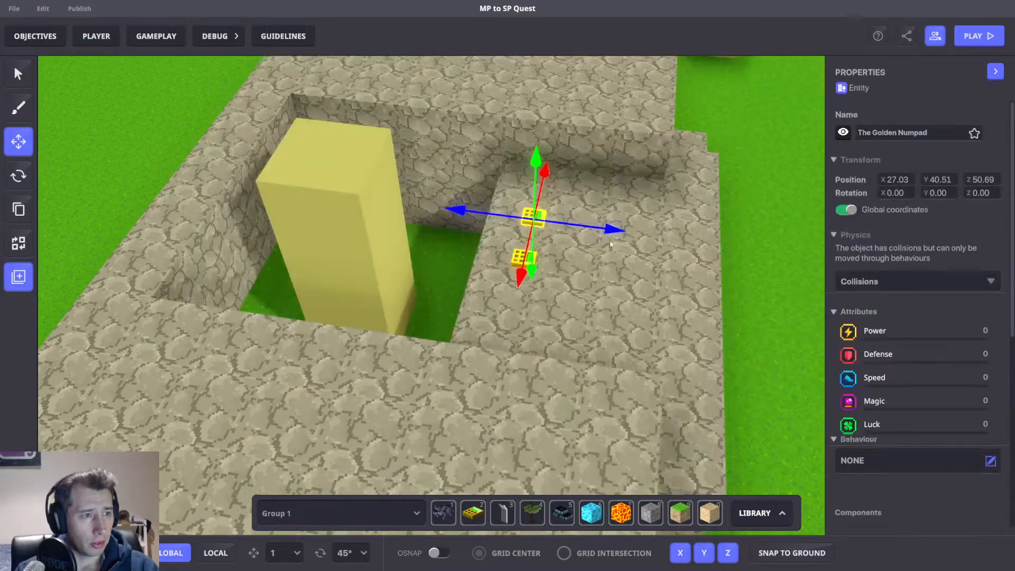
left_click(536, 268)
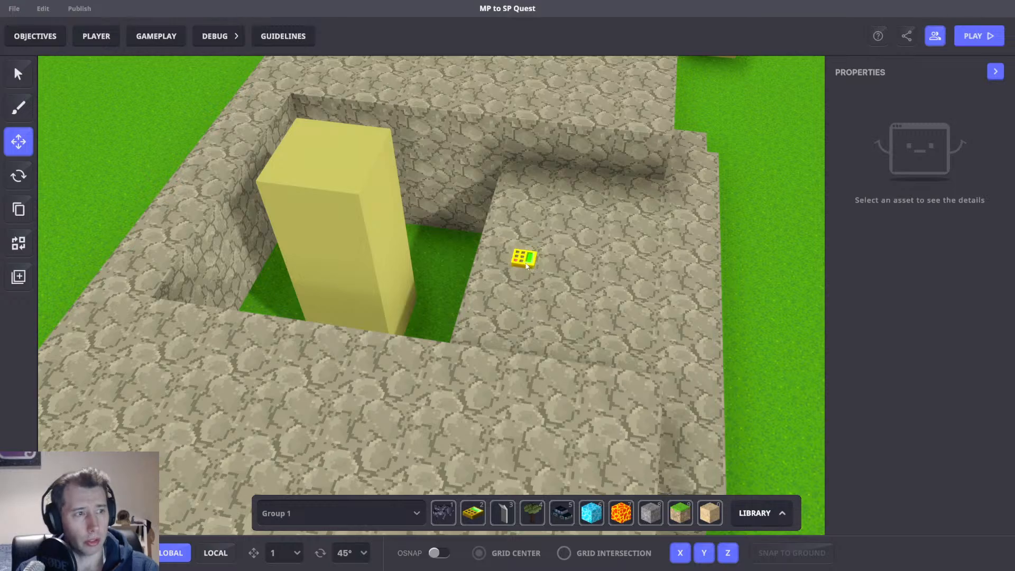
Give the logic block the MP Asset Spawner behaviour.
left_click(526, 266)
scroll(951, 359, "down", 4)
left_click(894, 246)
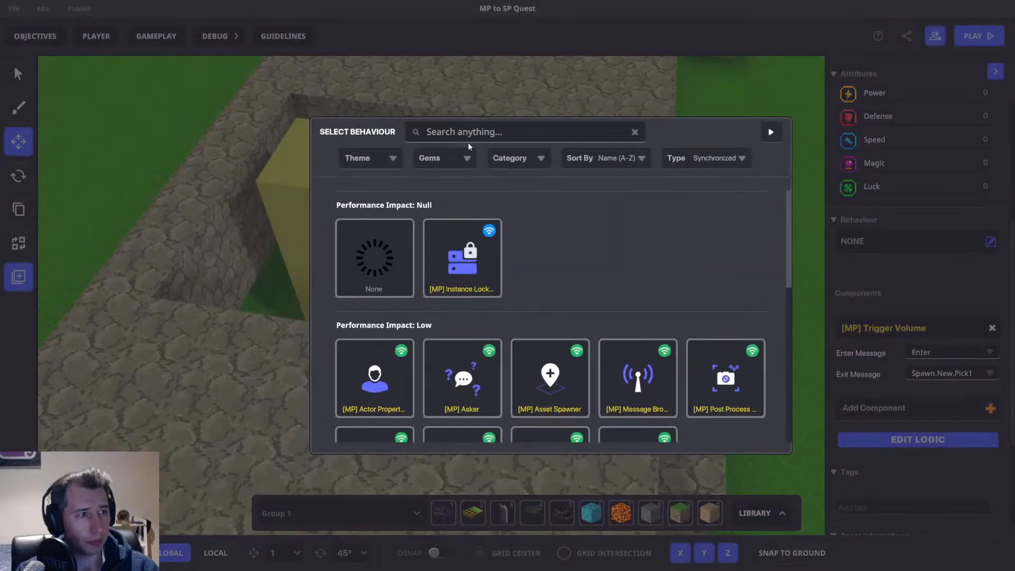
left_click(468, 131)
type("ass")
left_click(388, 270)
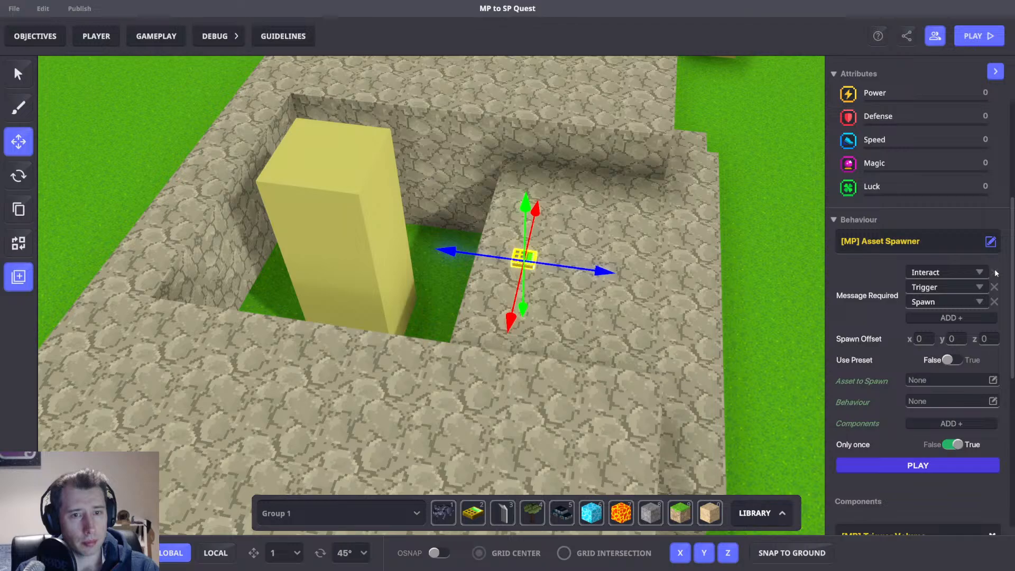
Replace the spawner's required messages with the single message Spawn.New.Pick1.
left_click(995, 272)
left_click(995, 273)
scroll(946, 391, "down", 5)
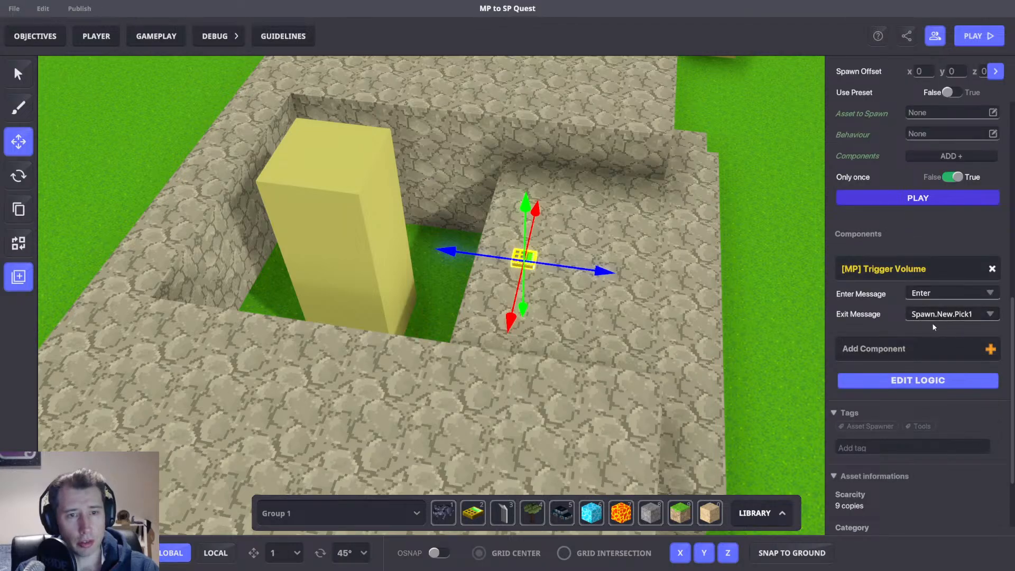
scroll(946, 321, "up", 5)
left_click(934, 273)
left_click(935, 288)
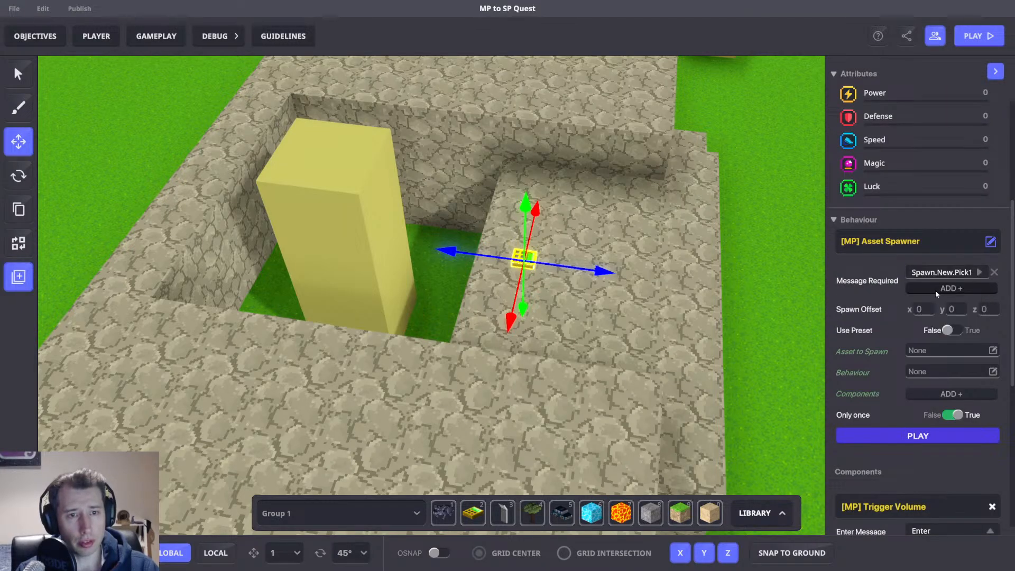
Enable Use Preset on the spawner and choose the Rigid Column preset.
left_click(947, 329)
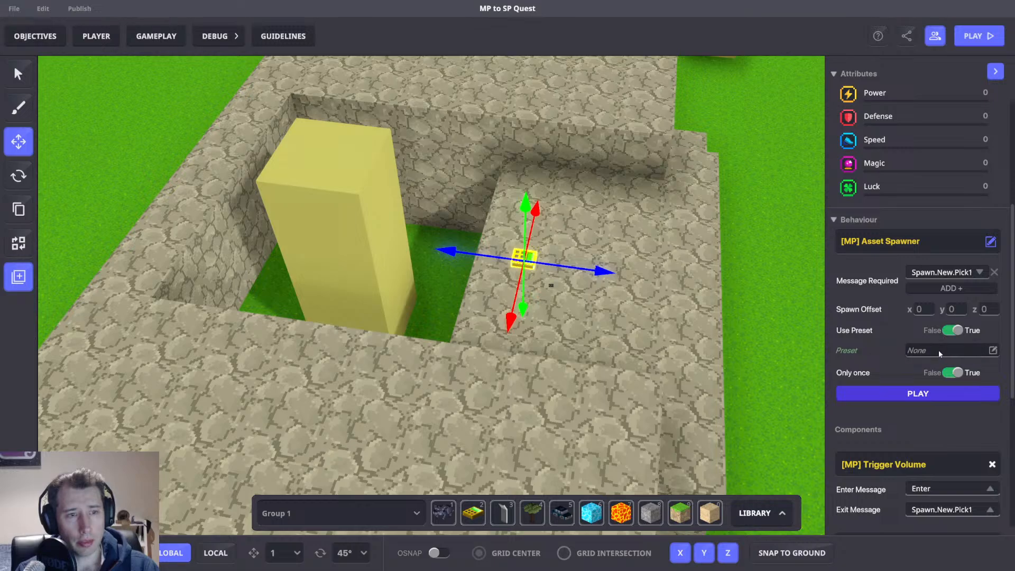
left_click(938, 350)
left_click(641, 234)
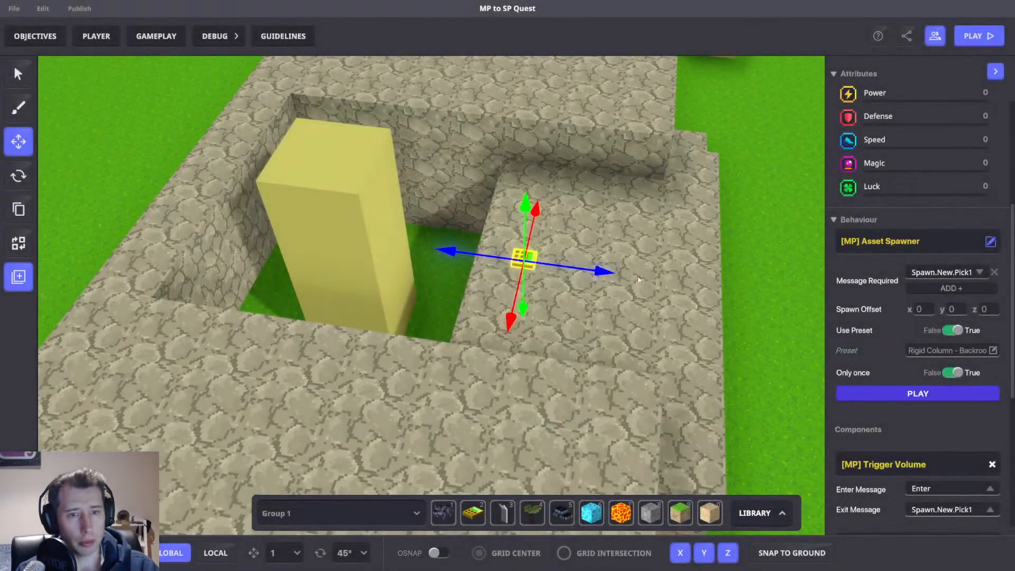
Review the first column's Pickable settings and the logic block's spawner setup from several angles.
scroll(705, 319, "down", 5)
right_click_drag(705, 319, 993, 329)
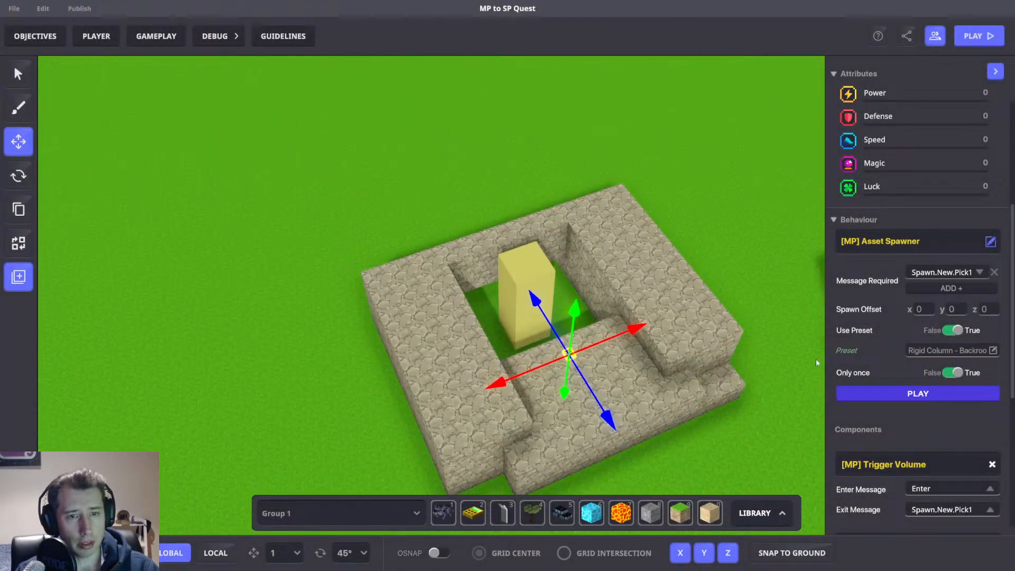
right_click_drag(753, 346, 716, 346)
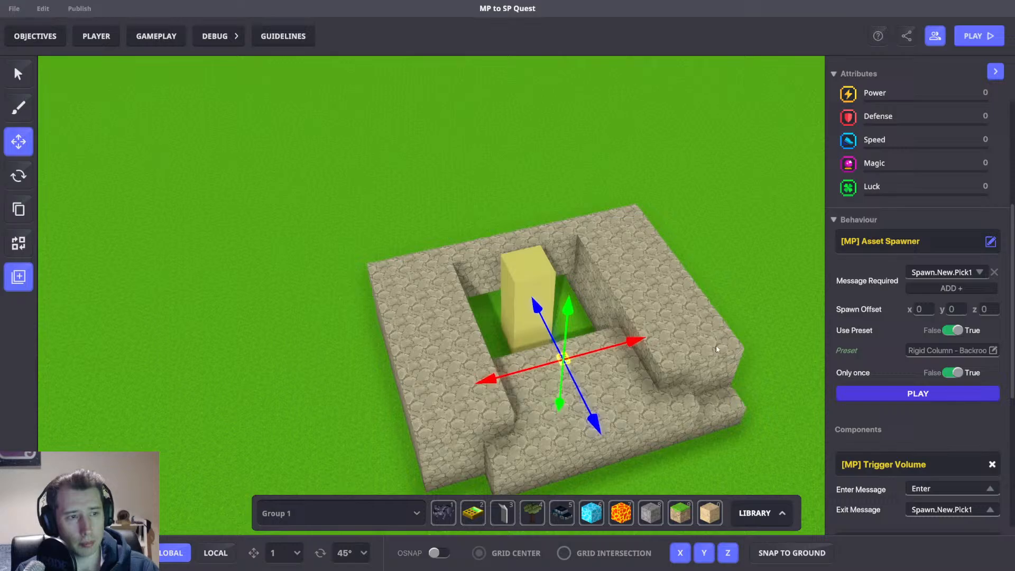
left_click(544, 264)
scroll(908, 398, "down", 2)
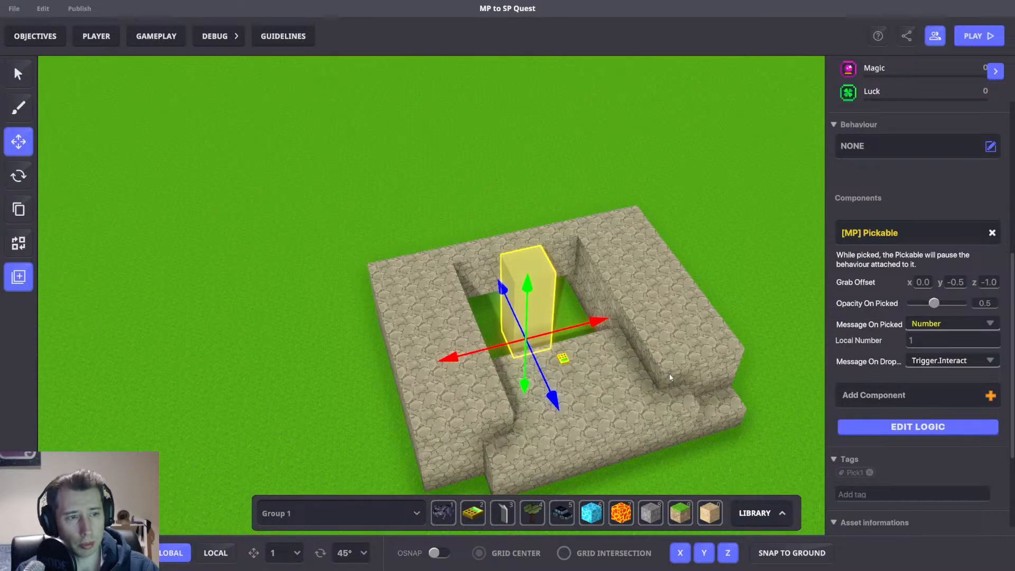
scroll(666, 370, "up", 5)
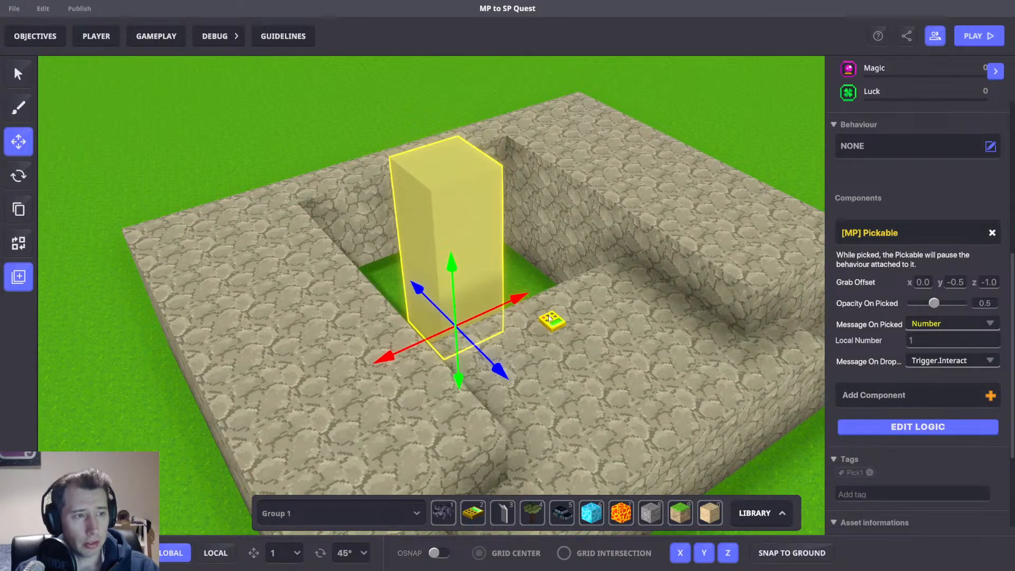
left_click(550, 318)
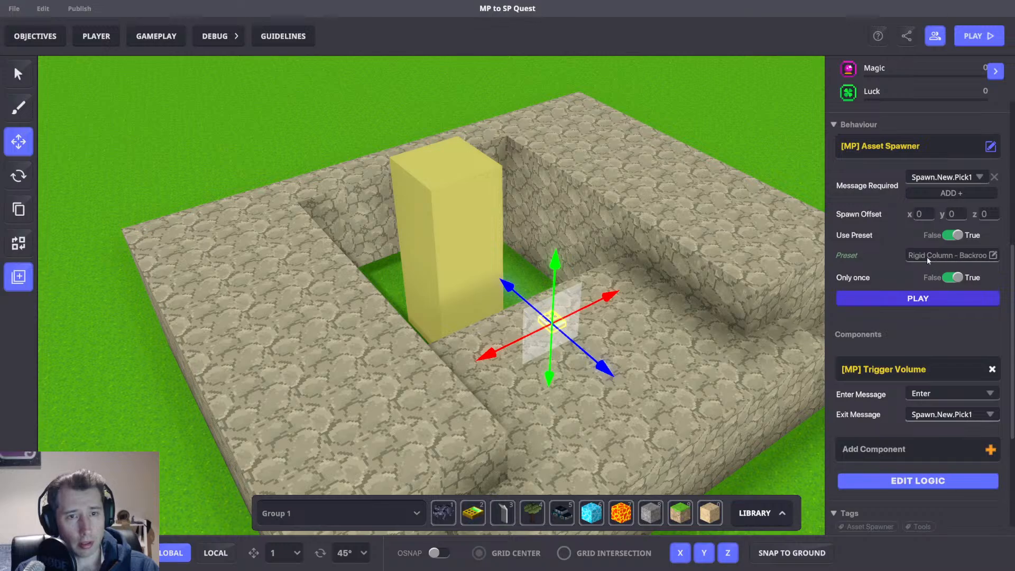
scroll(711, 330, "down", 4)
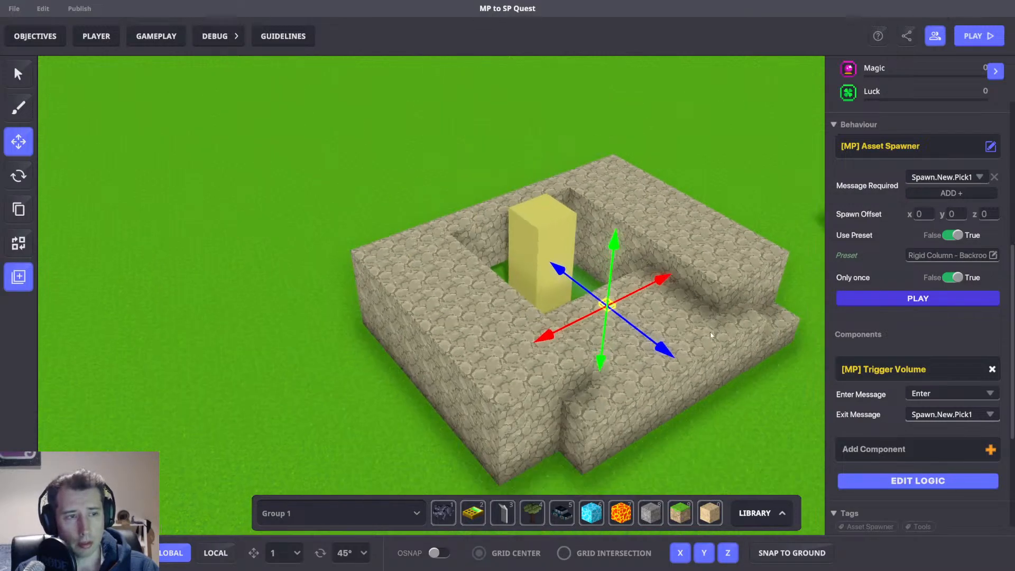
right_click_drag(710, 332, 560, 328)
Play-test the level, moving around the columns and the stone enclosure to check the spawn trigger.
key("ctrl+p")
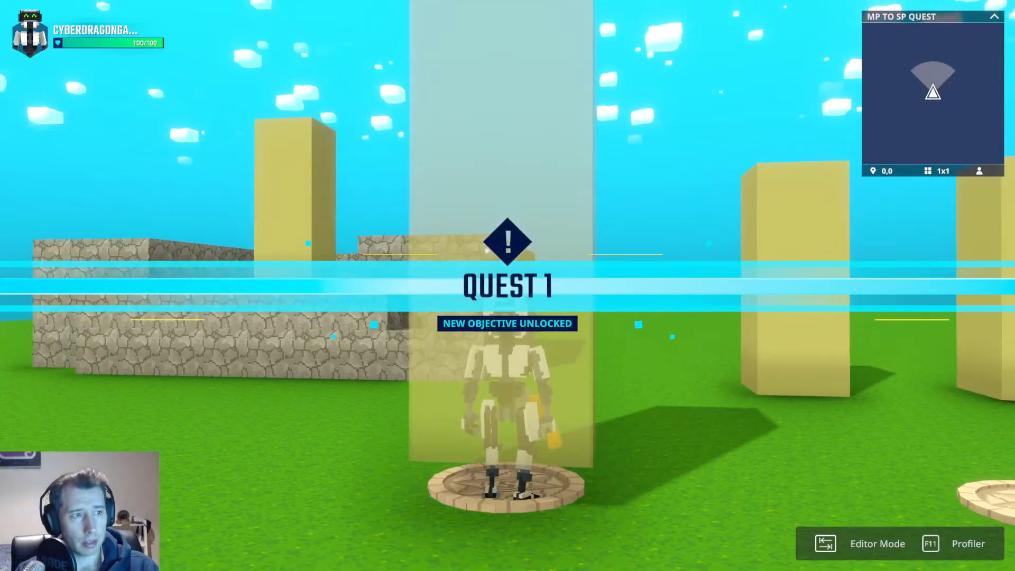
key("space")
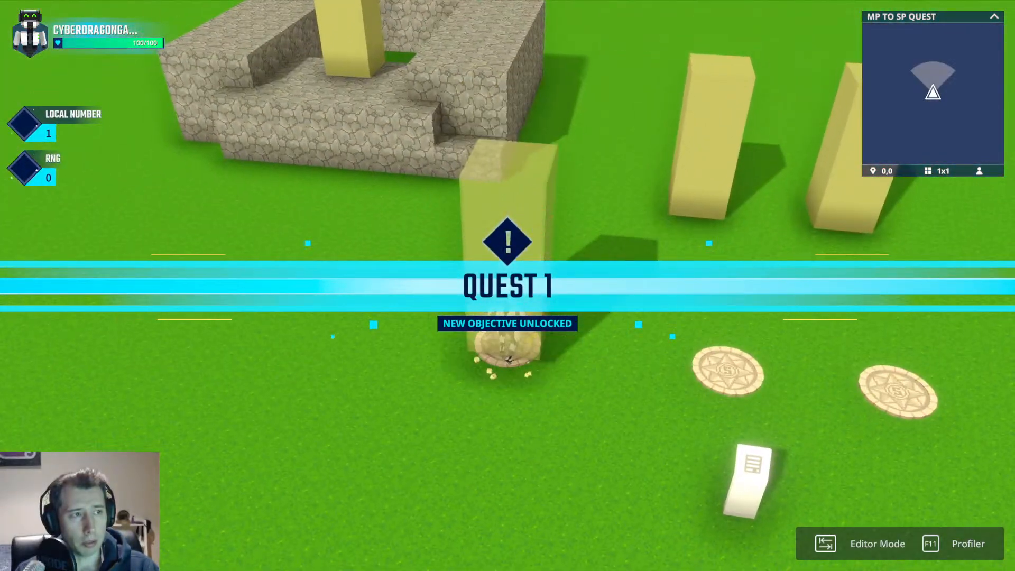
key("space")
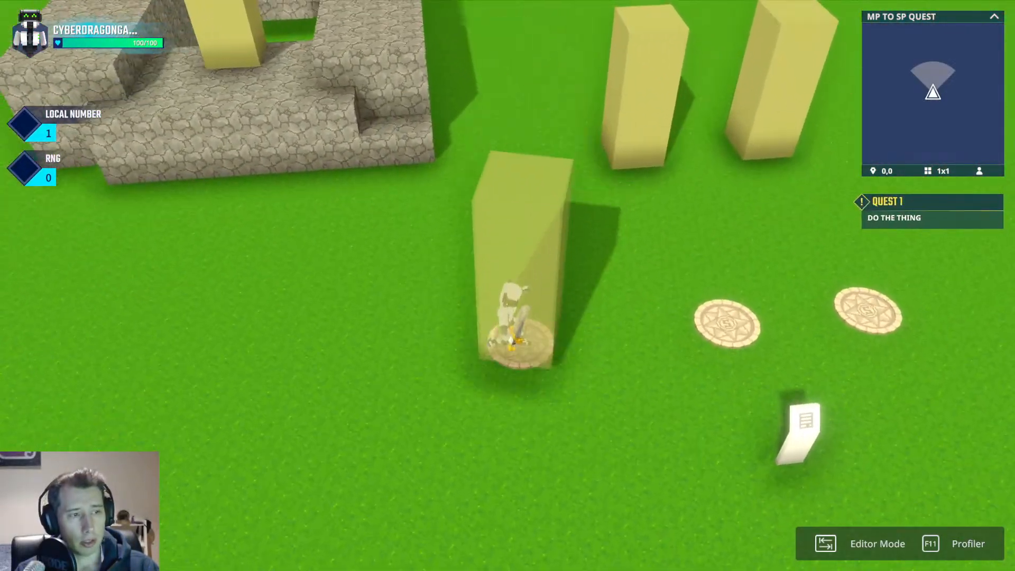
key("w")
key("space")
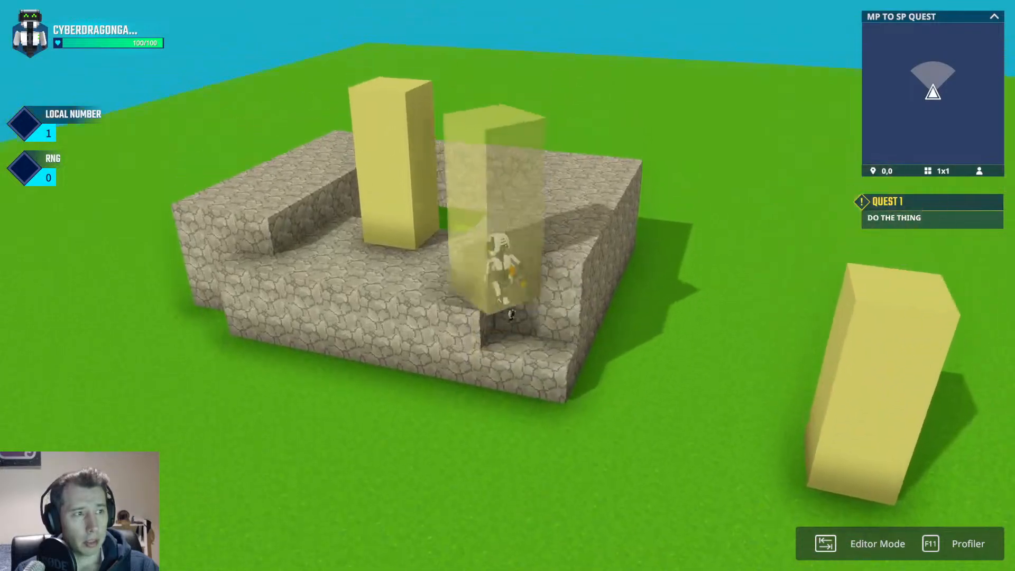
key("w")
key("a")
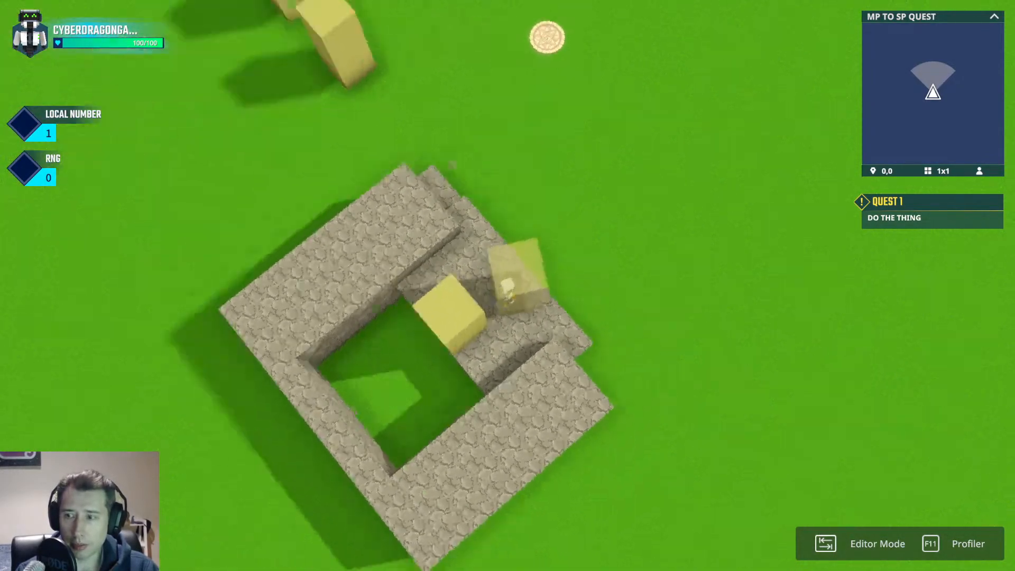
key("space")
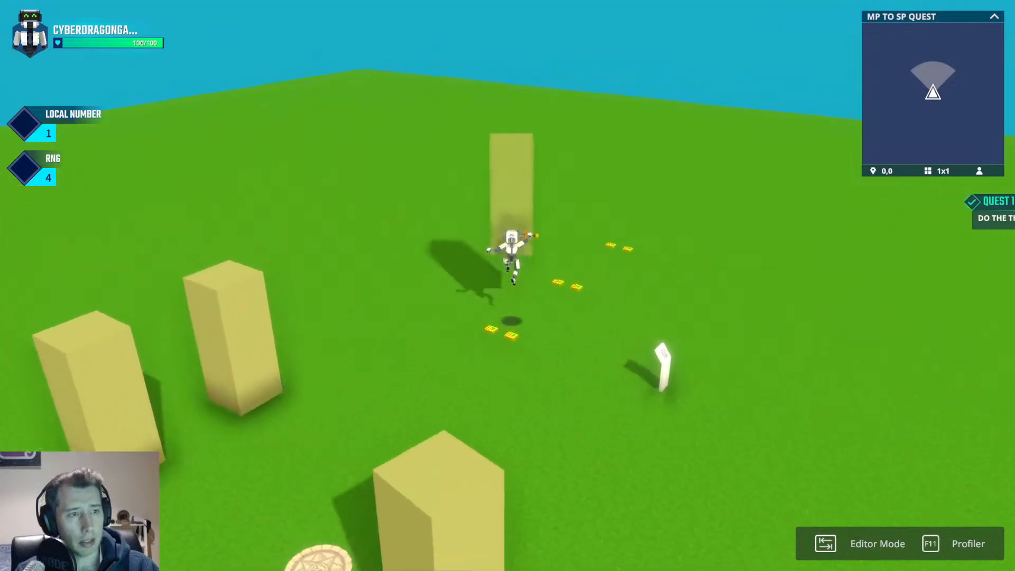
key("space")
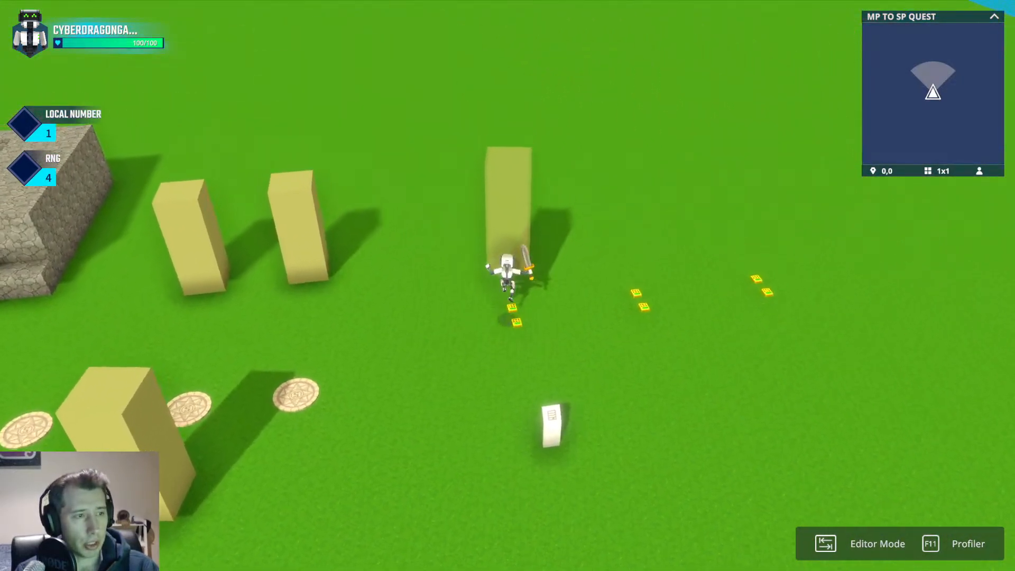
key("space")
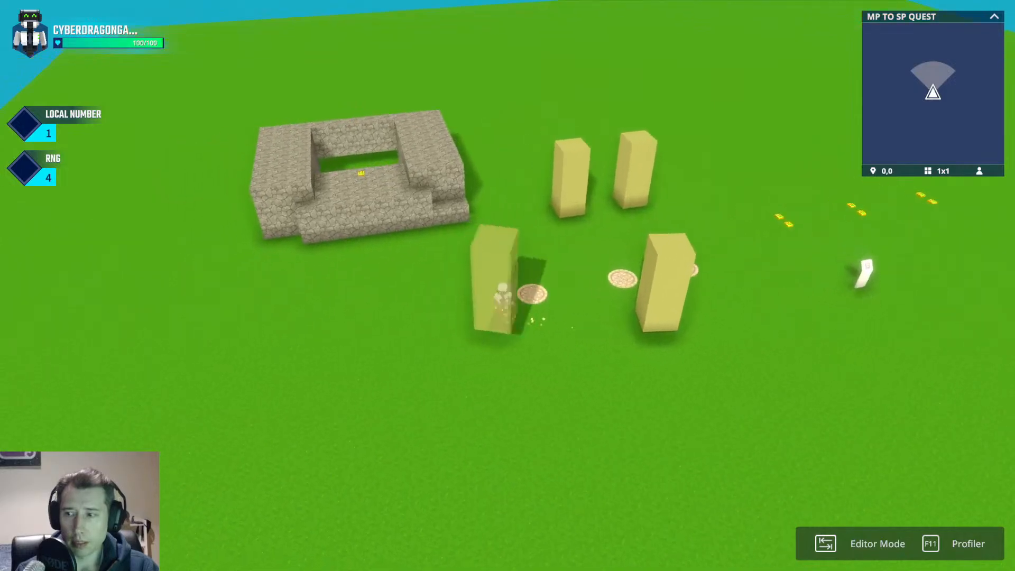
key("s")
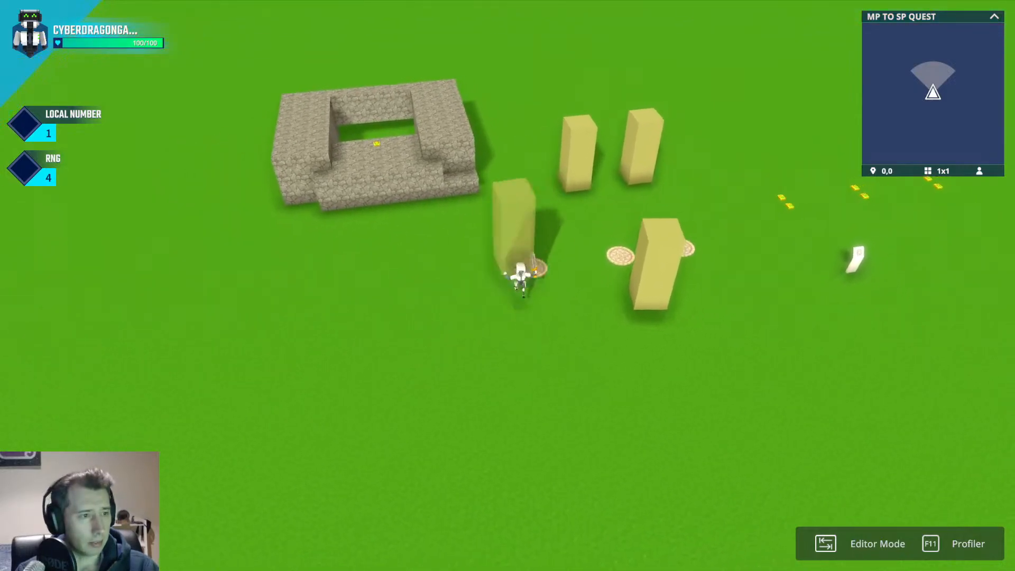
Exit play mode and save the level.
key("Tab")
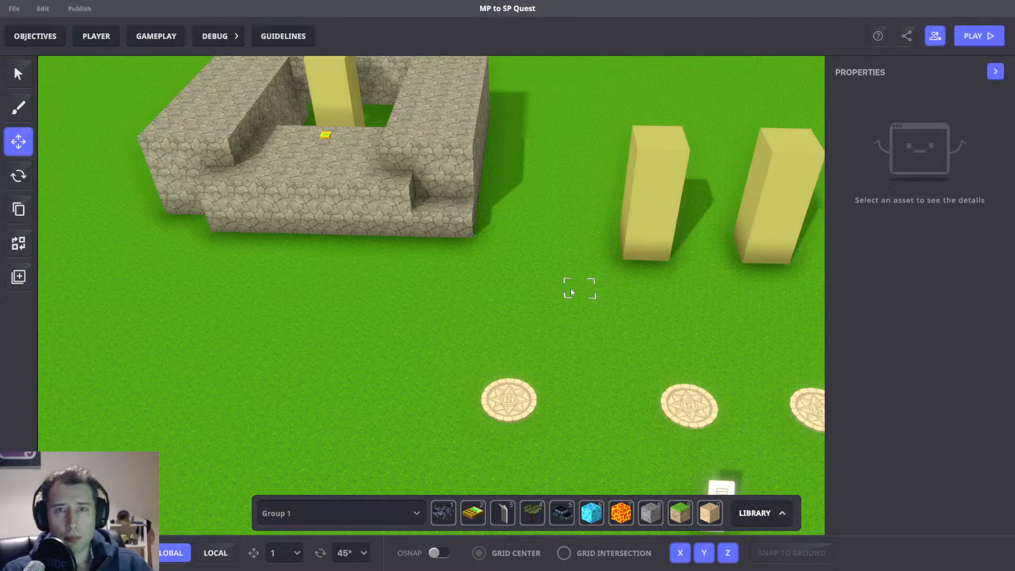
middle_click_drag(596, 258, 519, 323)
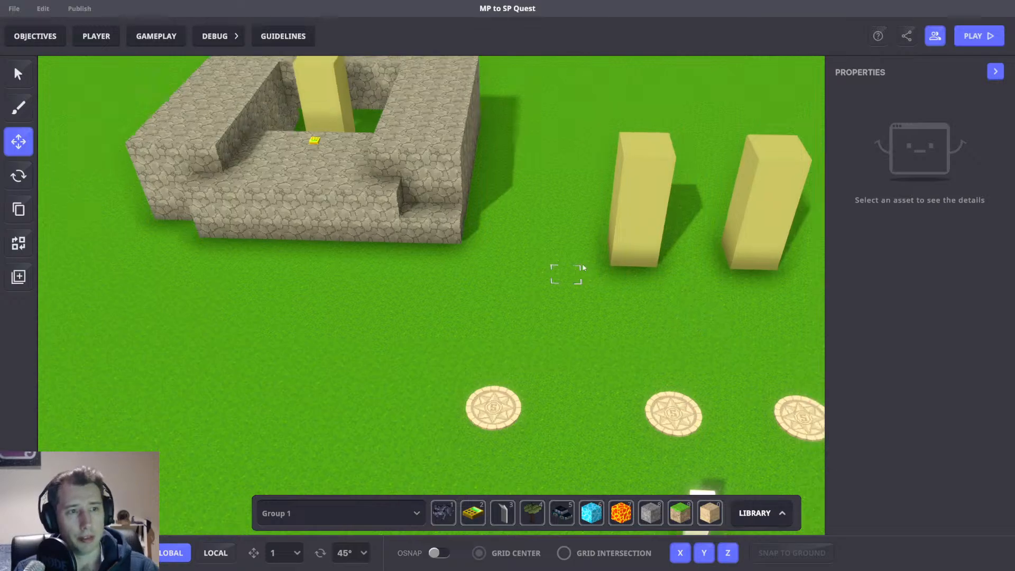
scroll(519, 323, "down", 4)
right_click_drag(519, 322, 591, 318)
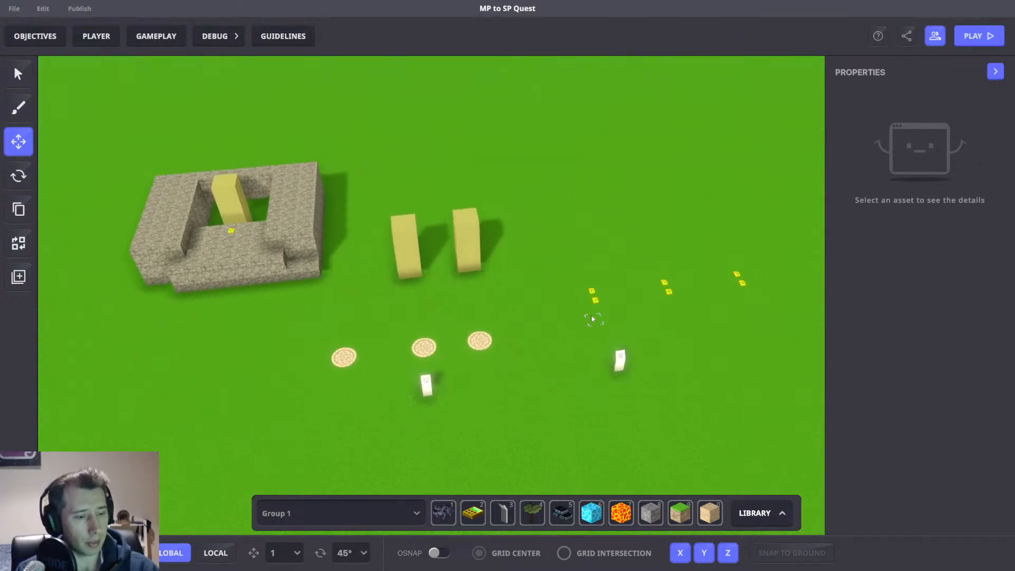
key("ctrl+s")
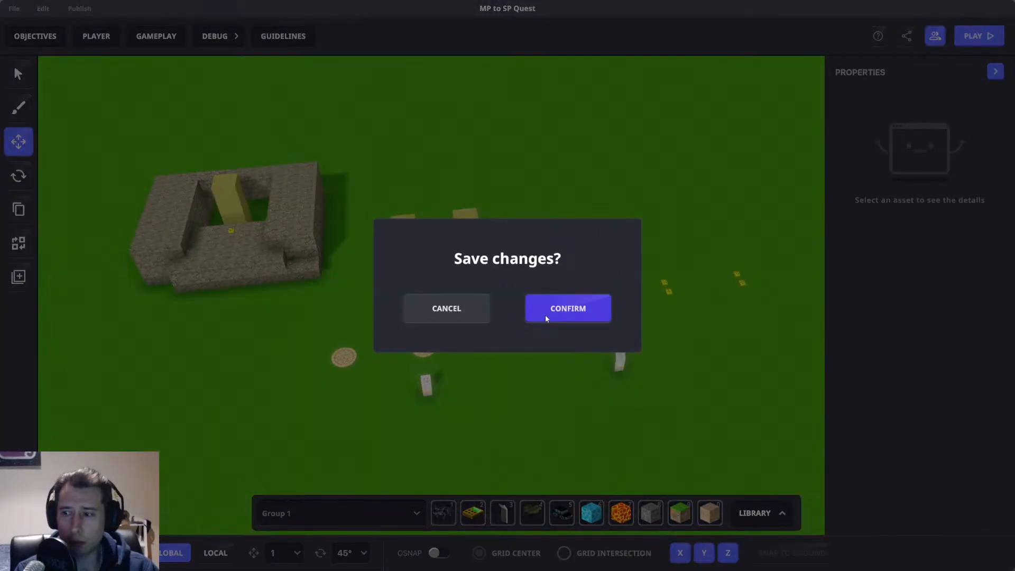
left_click(544, 312)
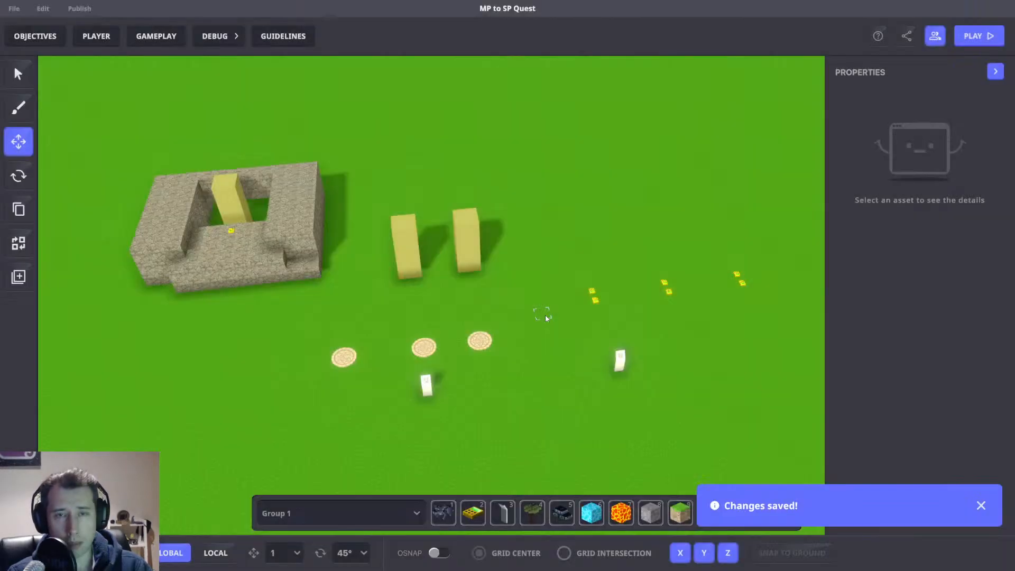
Select the trigger volumes and review the game rules board's random-number and comparison rules.
left_click_drag(550, 281, 591, 341)
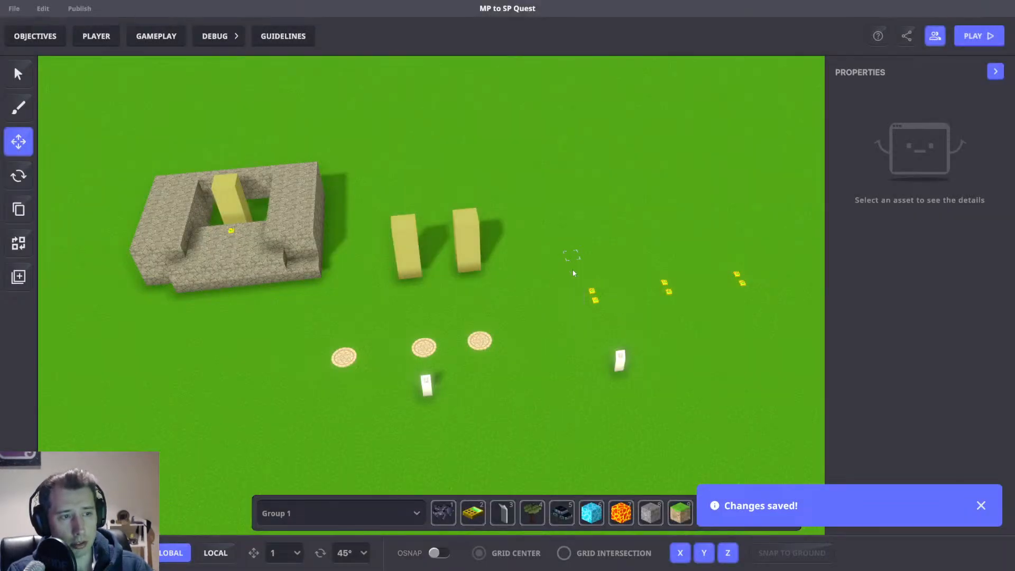
scroll(947, 315, "down", 3)
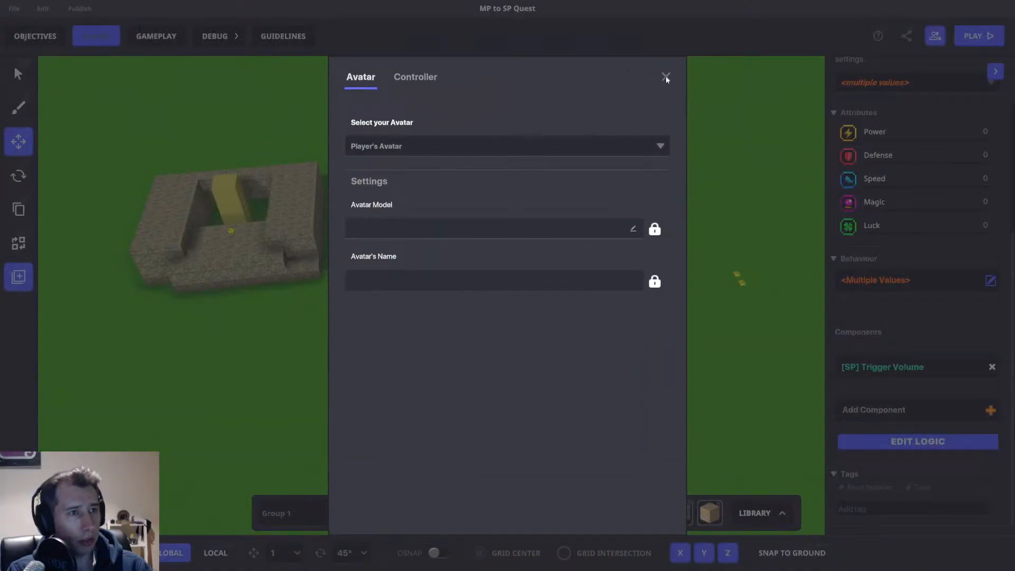
left_click(664, 78)
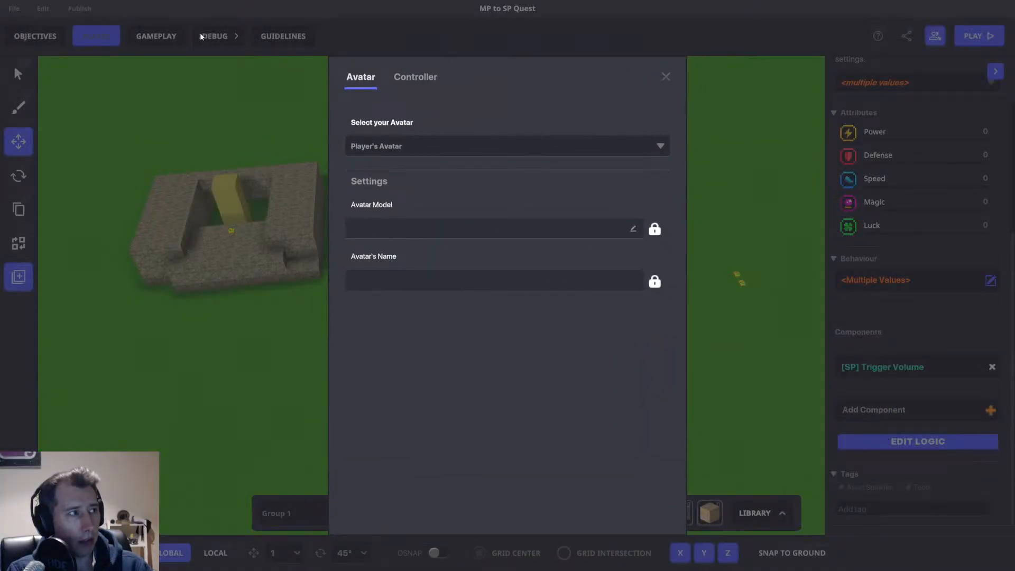
left_click(159, 38)
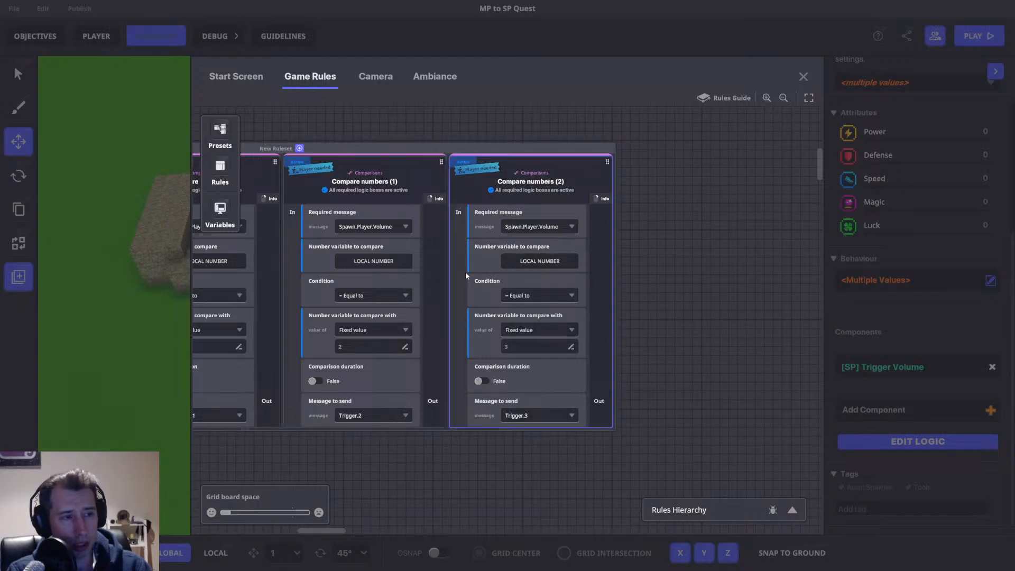
middle_click_drag(365, 263, 740, 278)
middle_click_drag(448, 304, 751, 299)
middle_click_drag(227, 364, 391, 378)
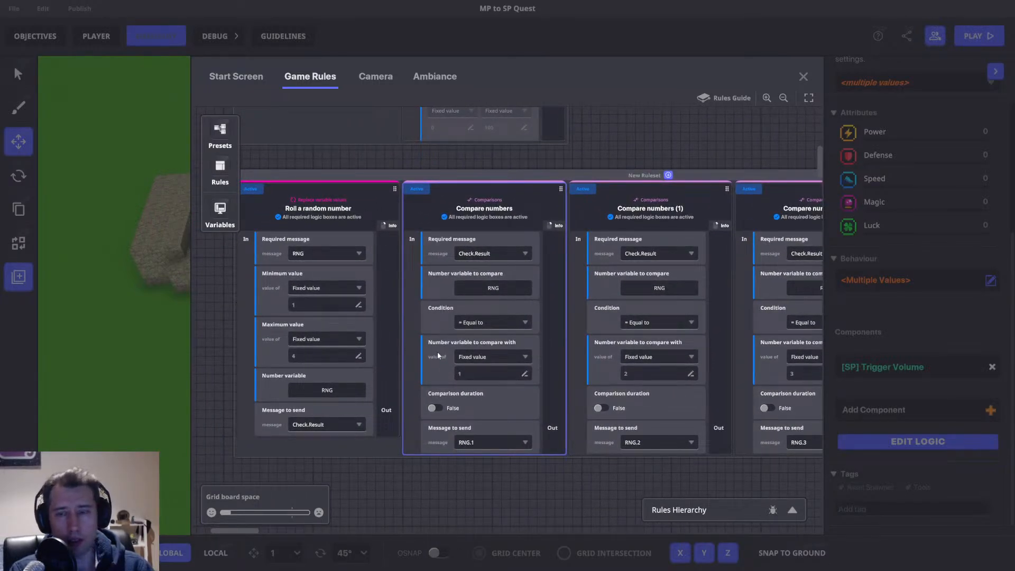
left_click(802, 77)
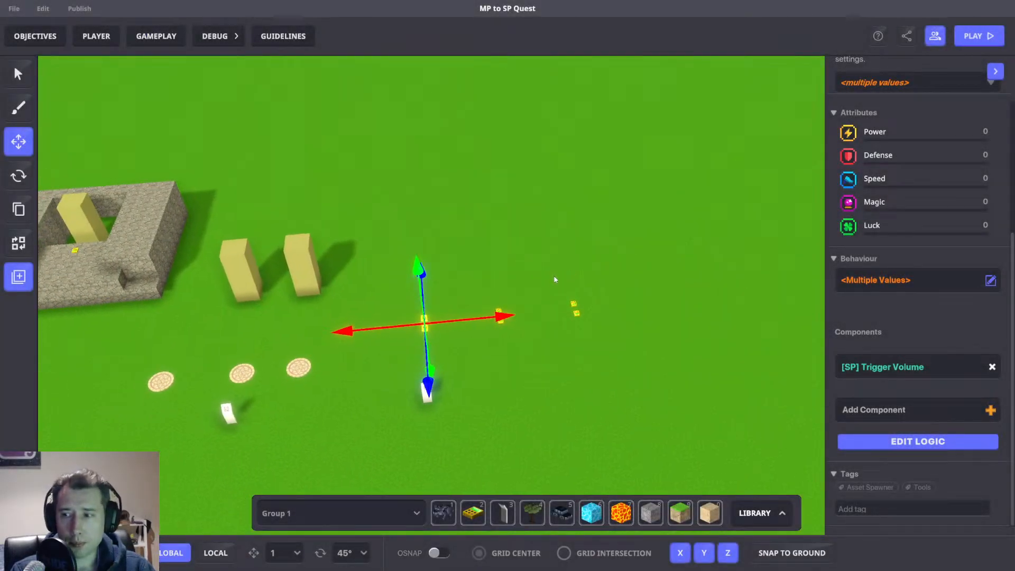
Deselect everything and save the level again.
left_click(512, 263)
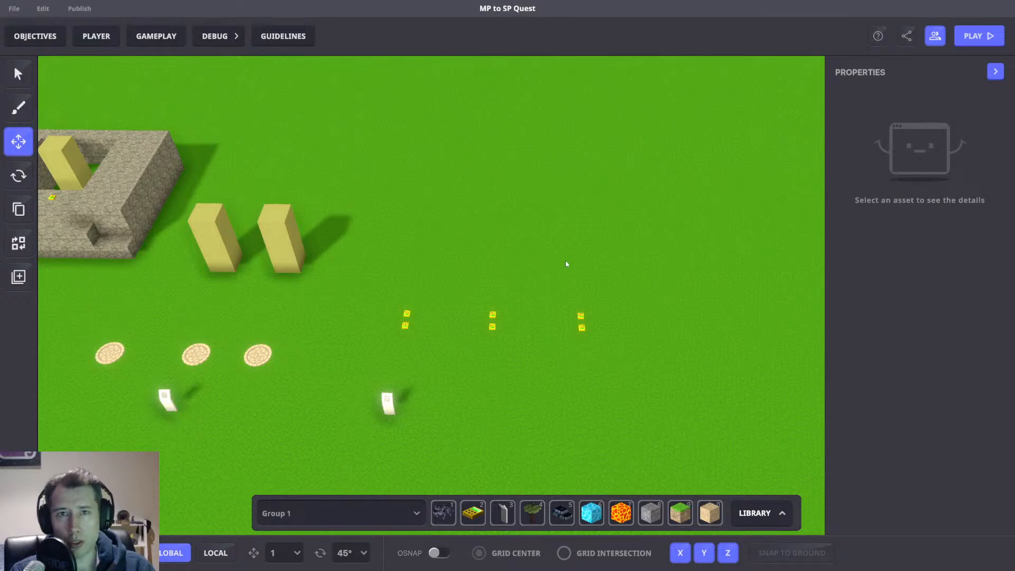
left_click_drag(463, 280, 518, 357)
left_click(580, 273)
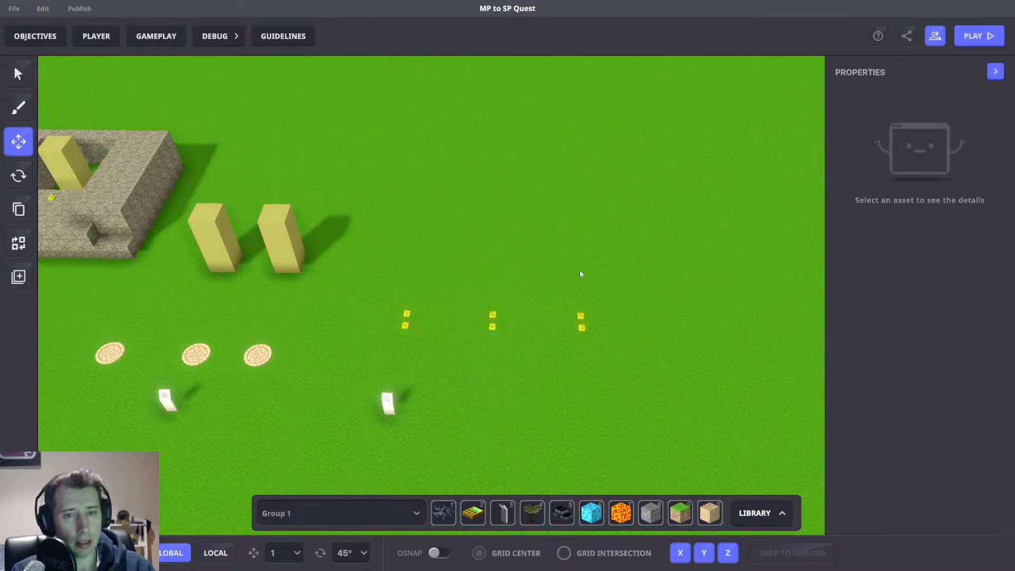
scroll(410, 332, "up", 1)
left_click_drag(458, 276, 521, 359)
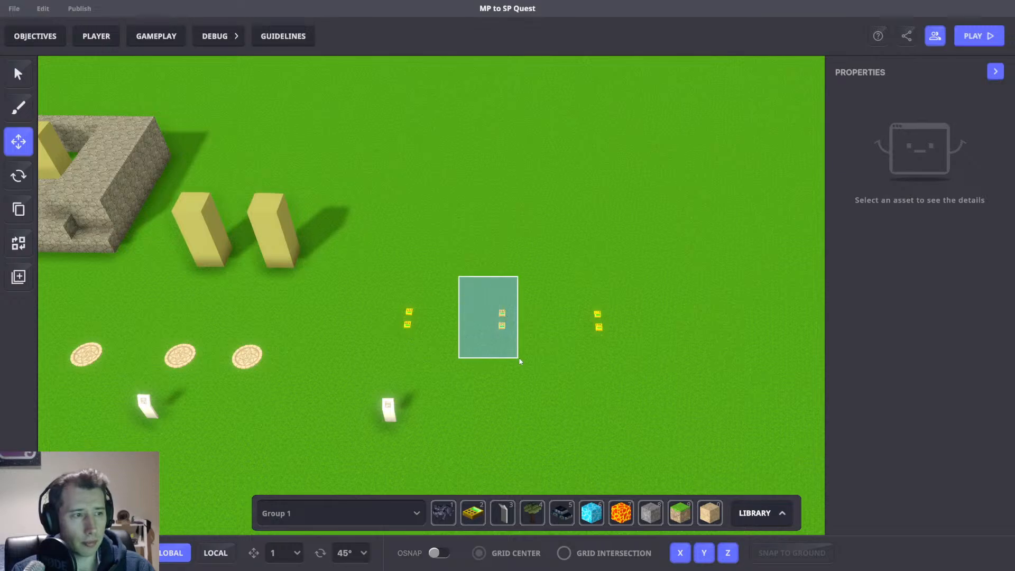
left_click(563, 271)
left_click(566, 270)
right_click_drag(481, 264, 659, 358)
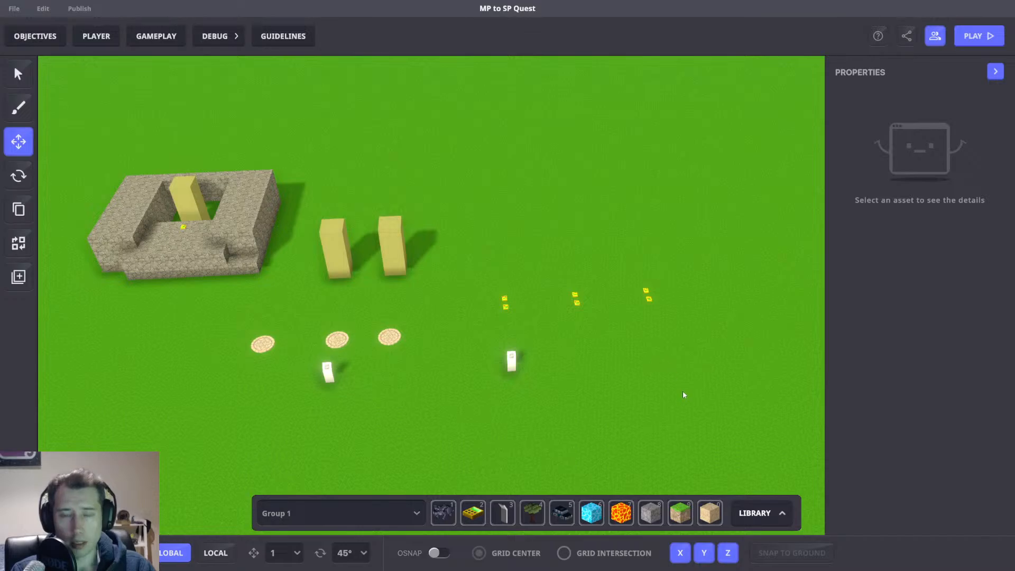
key("ctrl+s")
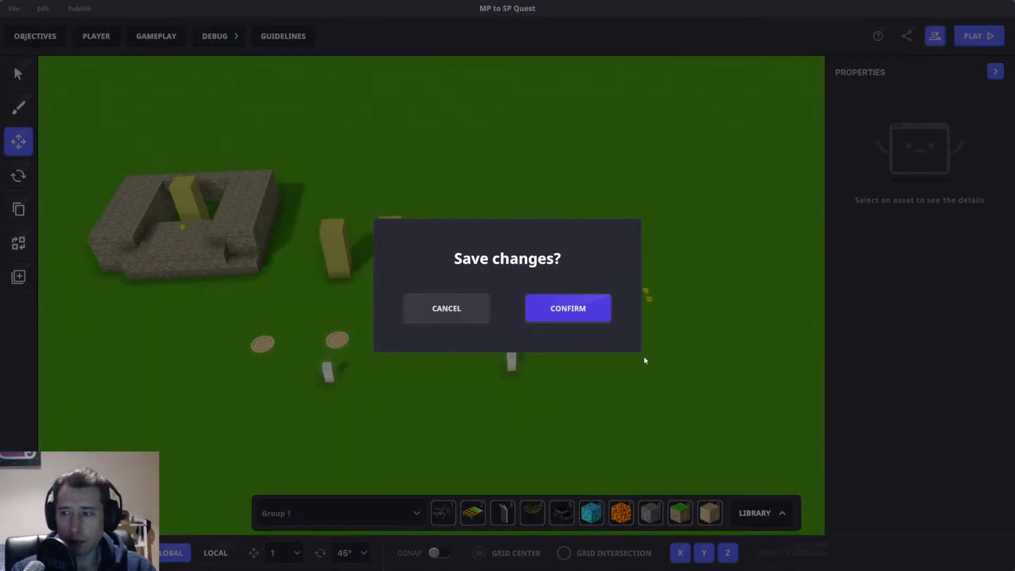
key("Return")
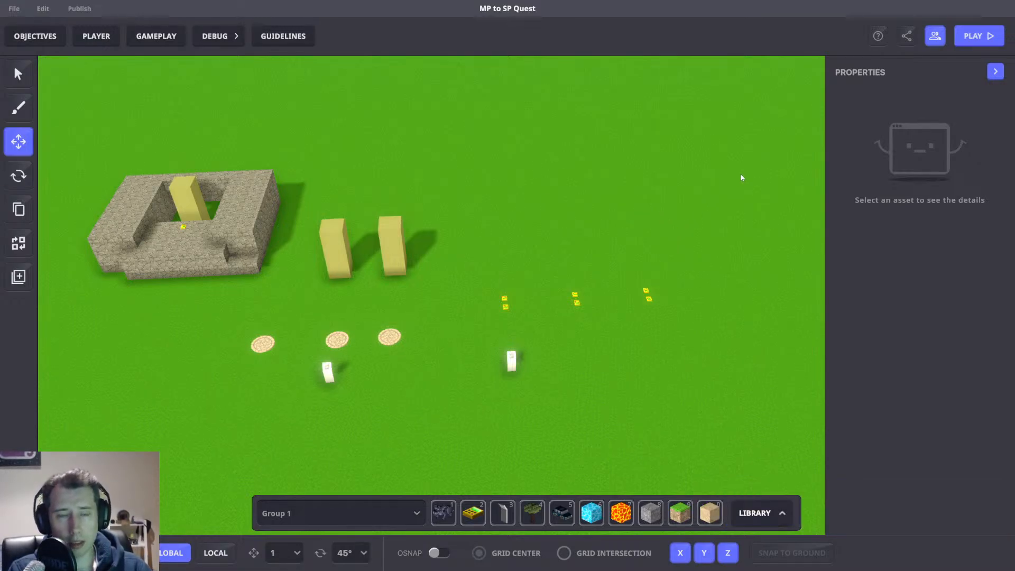
Leave the editor and return to the main menu.
right_click_drag(688, 200, 625, 305)
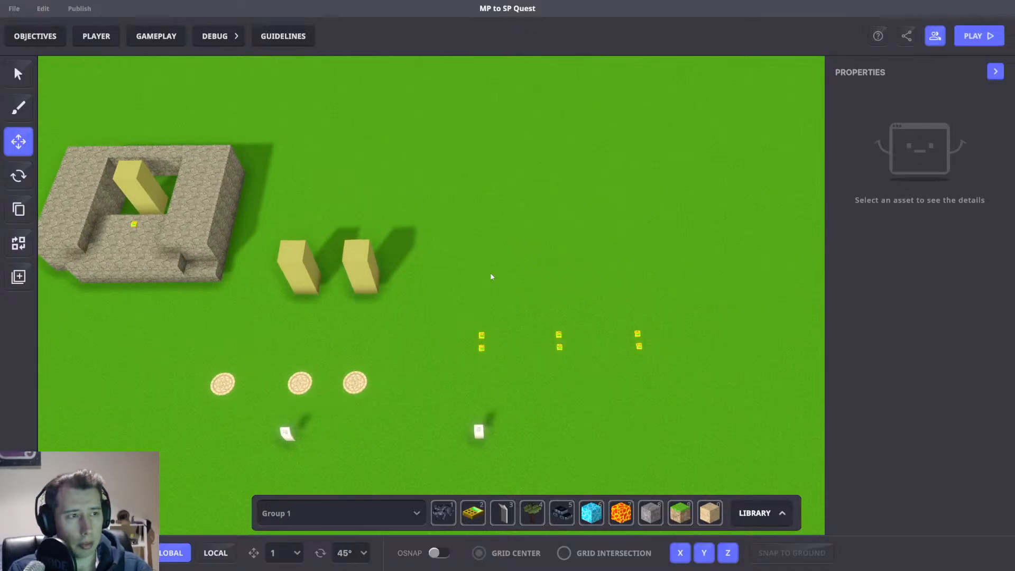
left_click_drag(444, 291, 731, 433)
left_click(573, 233)
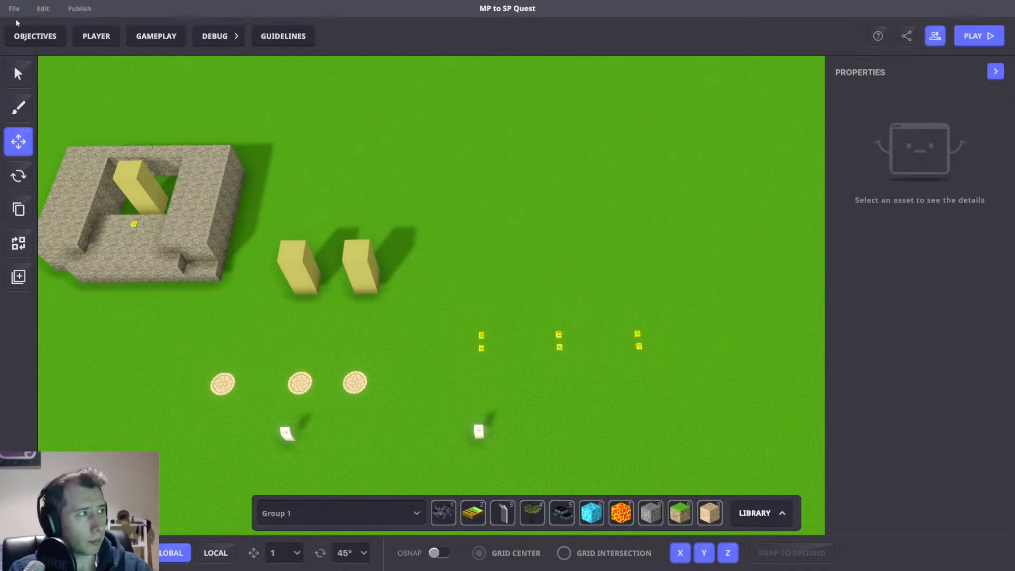
left_click(14, 9)
left_click(17, 41)
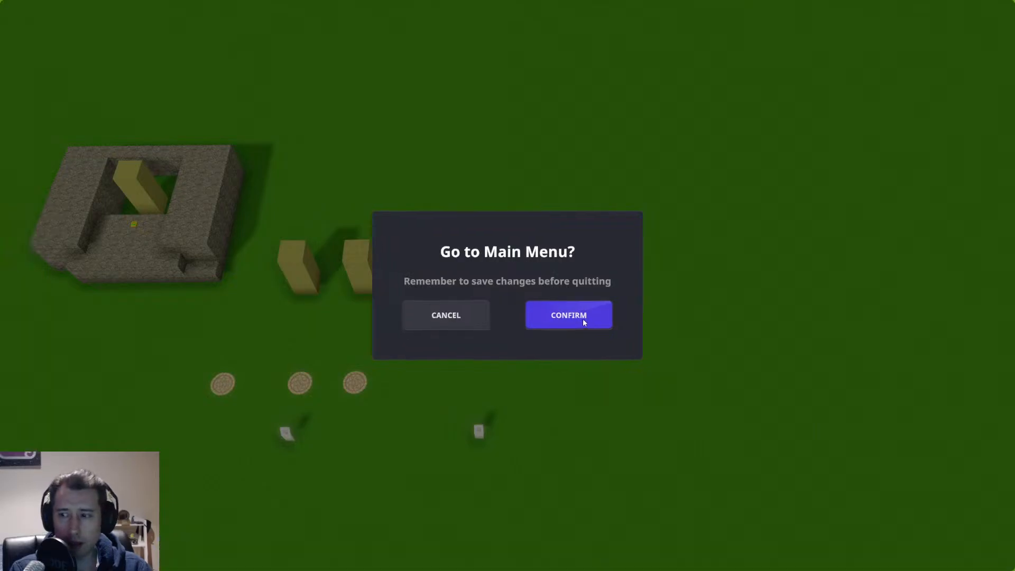
left_click(582, 319)
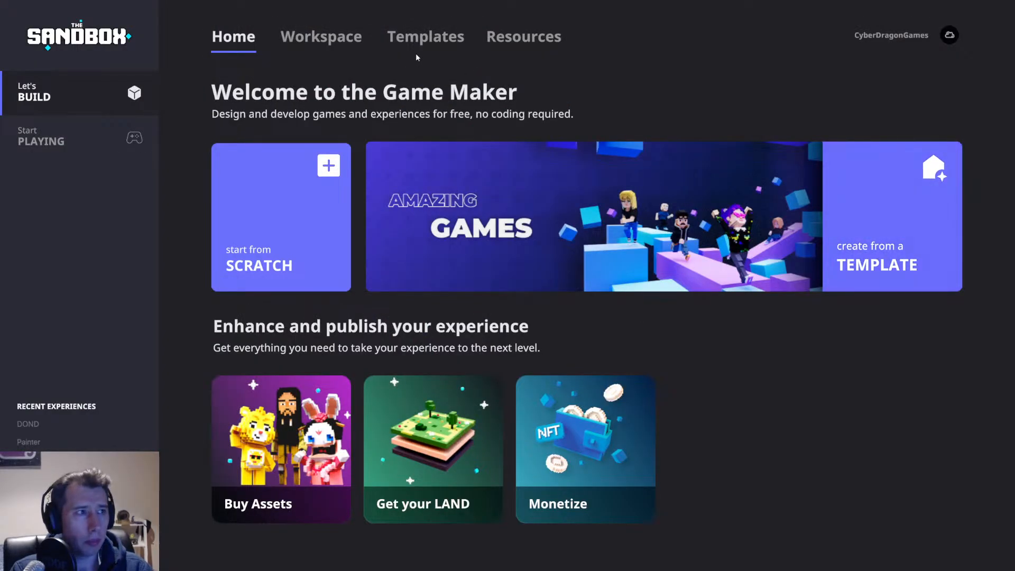
Create a new experience named TDD from the Gaming category's Tower Defense template.
left_click(419, 47)
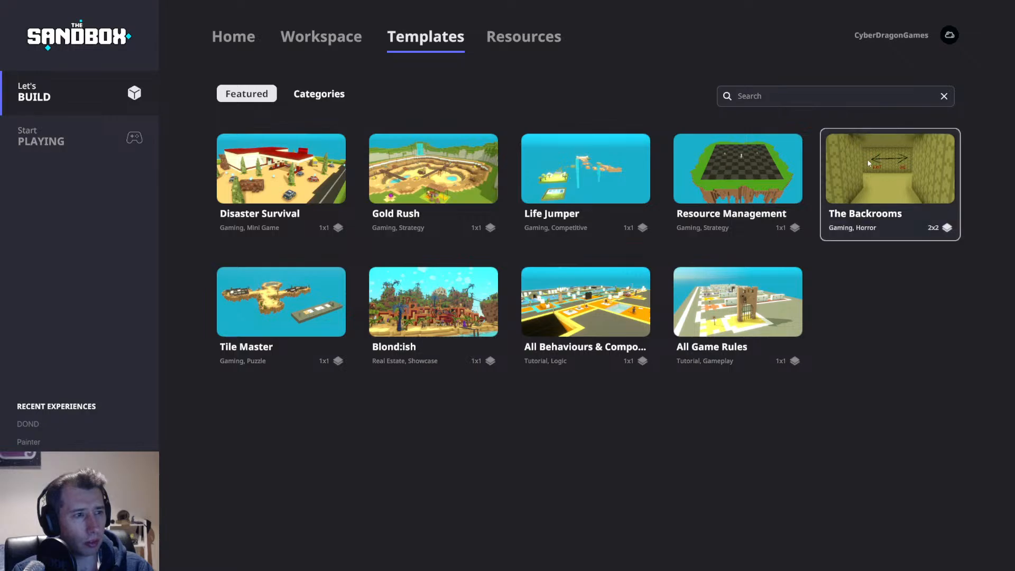
left_click(319, 93)
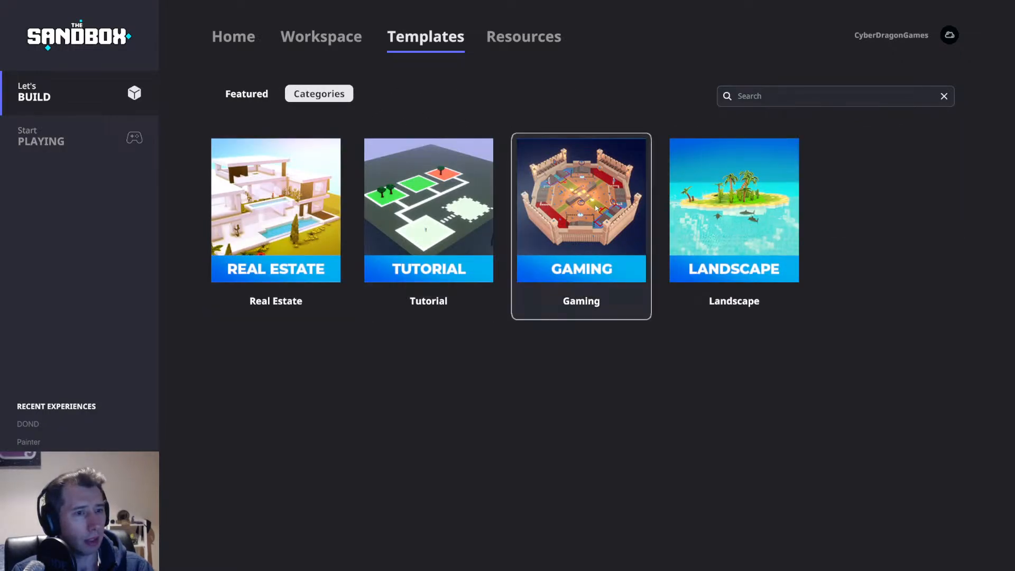
left_click(594, 231)
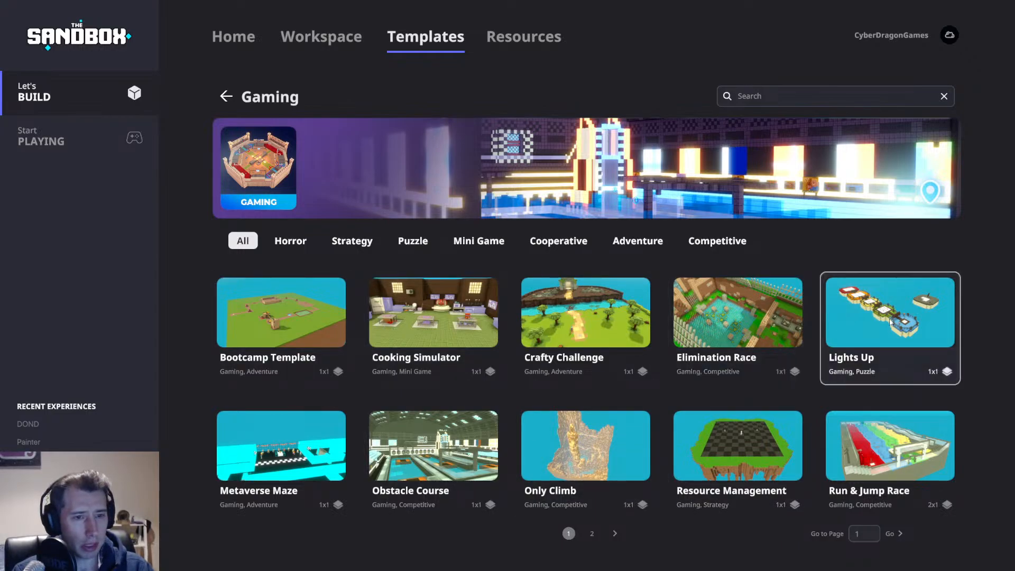
left_click(591, 534)
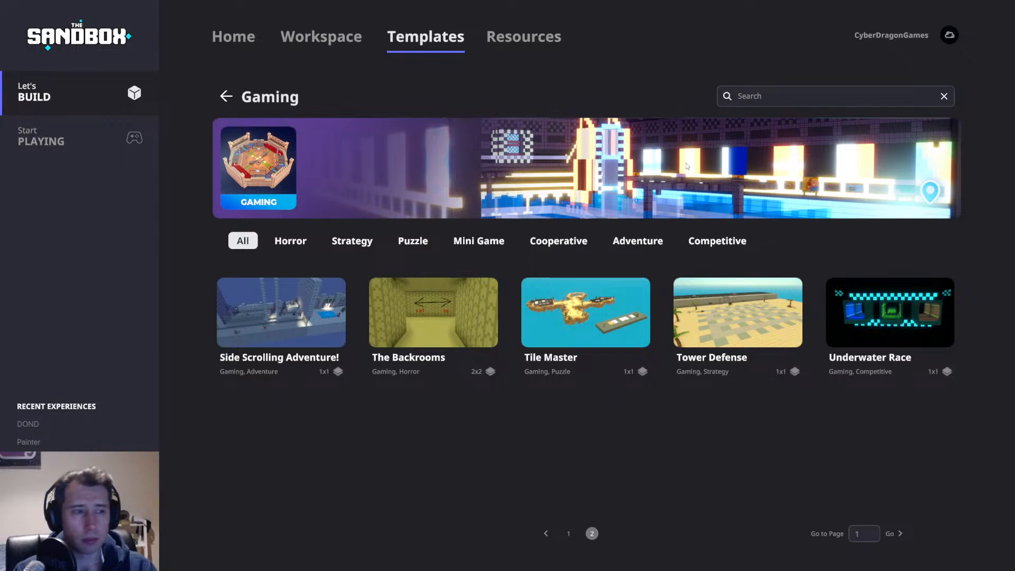
left_click(734, 318)
left_click(766, 273)
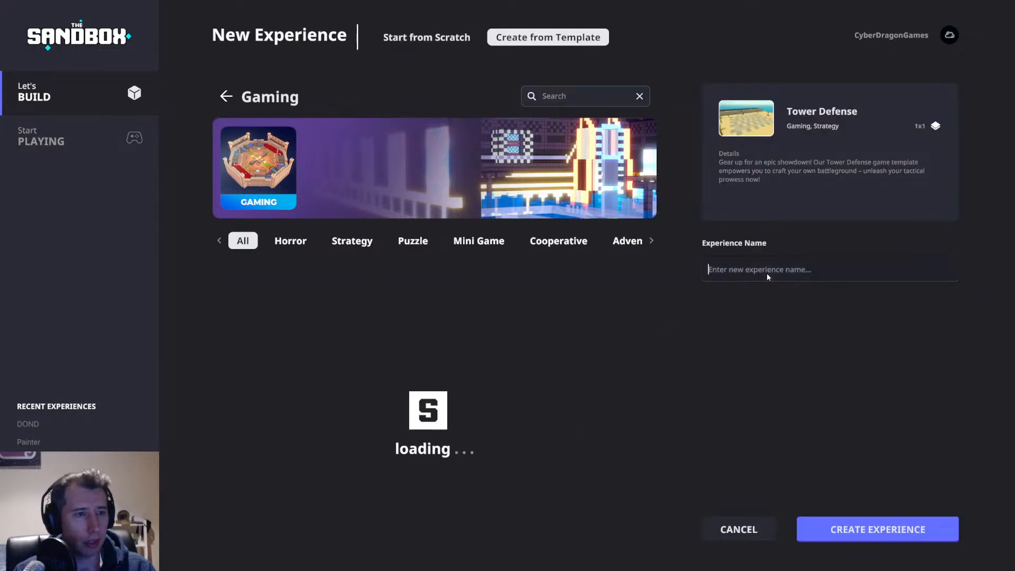
type("TDD")
left_click(866, 527)
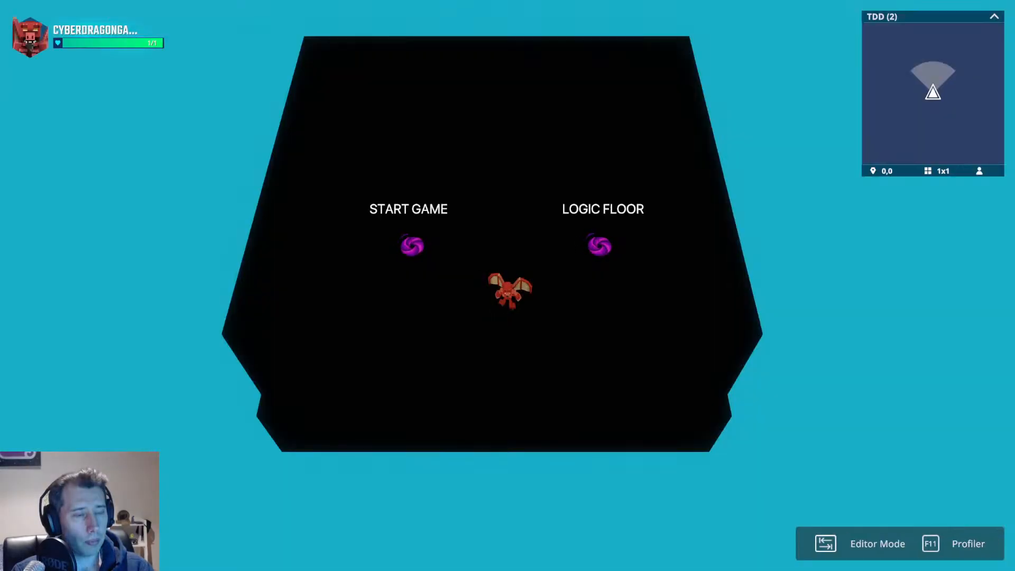
In play mode, walk onto a grey square and build a Sand Castle tower.
key("a")
key("w")
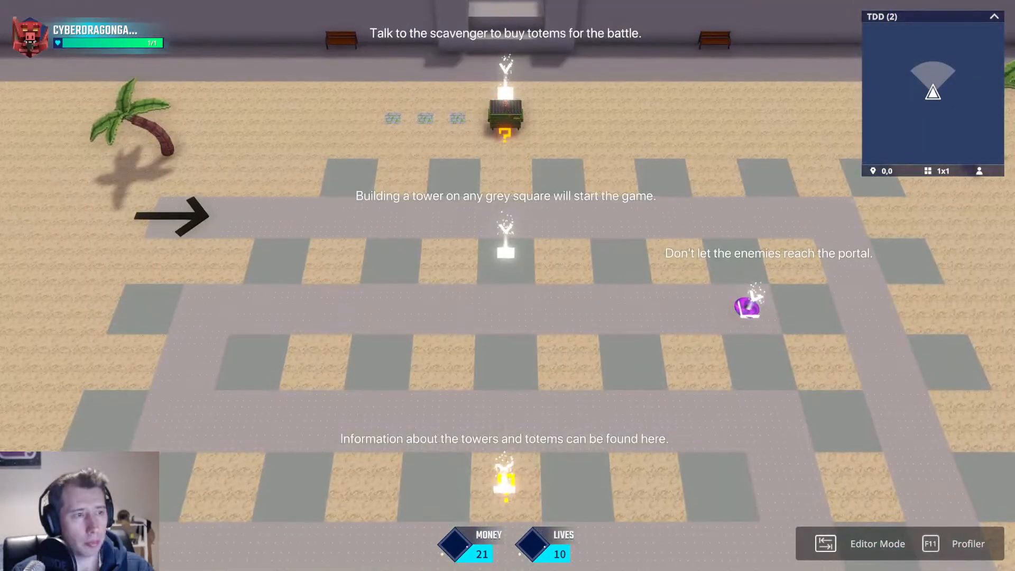
key("w")
key("e")
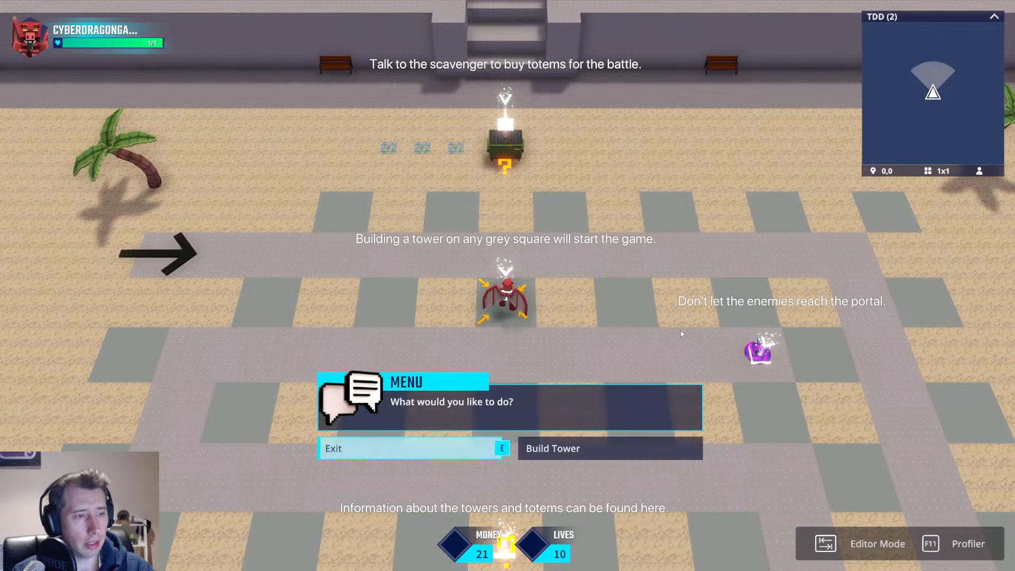
left_click(519, 448)
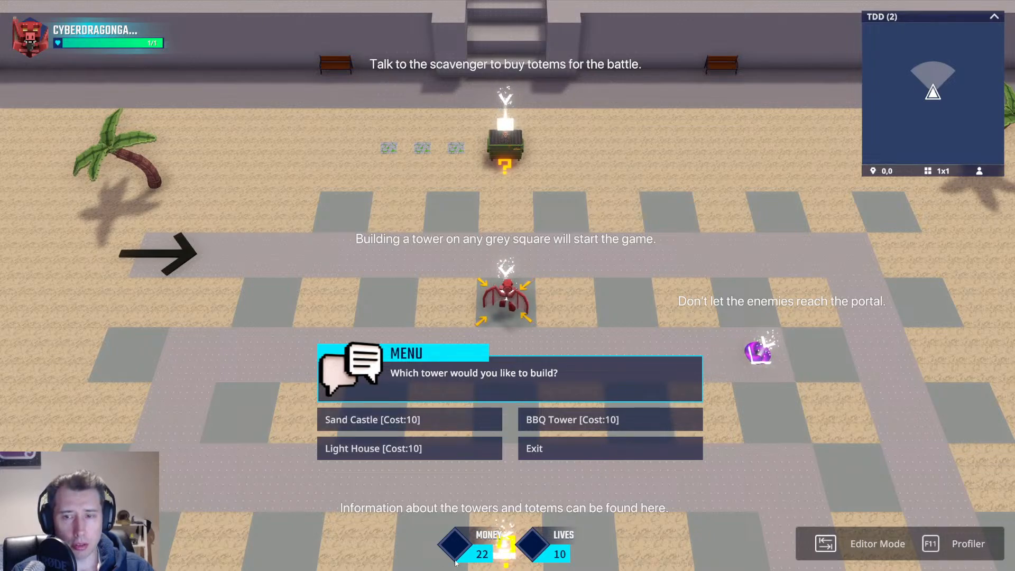
left_click(431, 430)
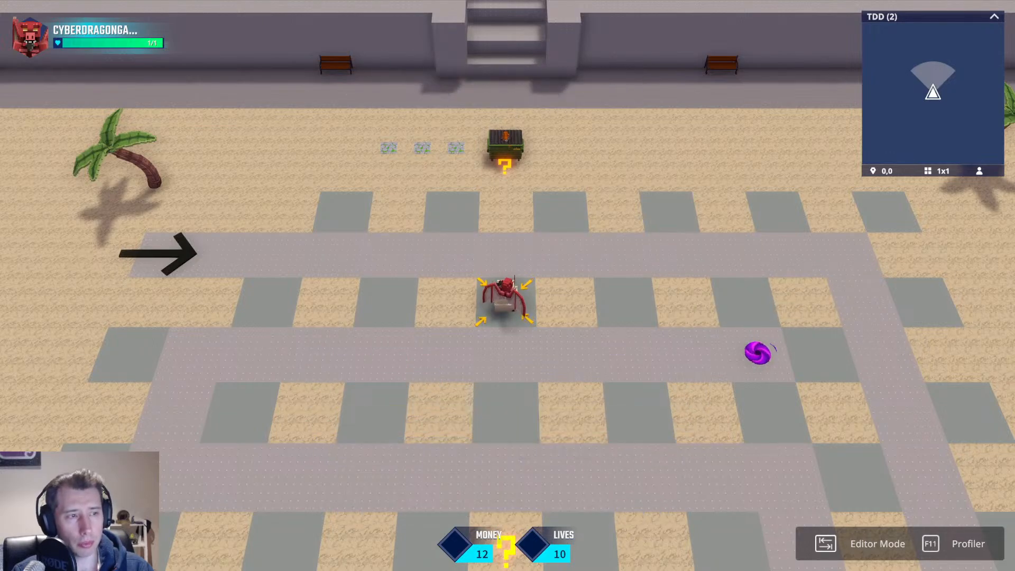
Walk to the scavenger and buy a Fire Totem.
key("d")
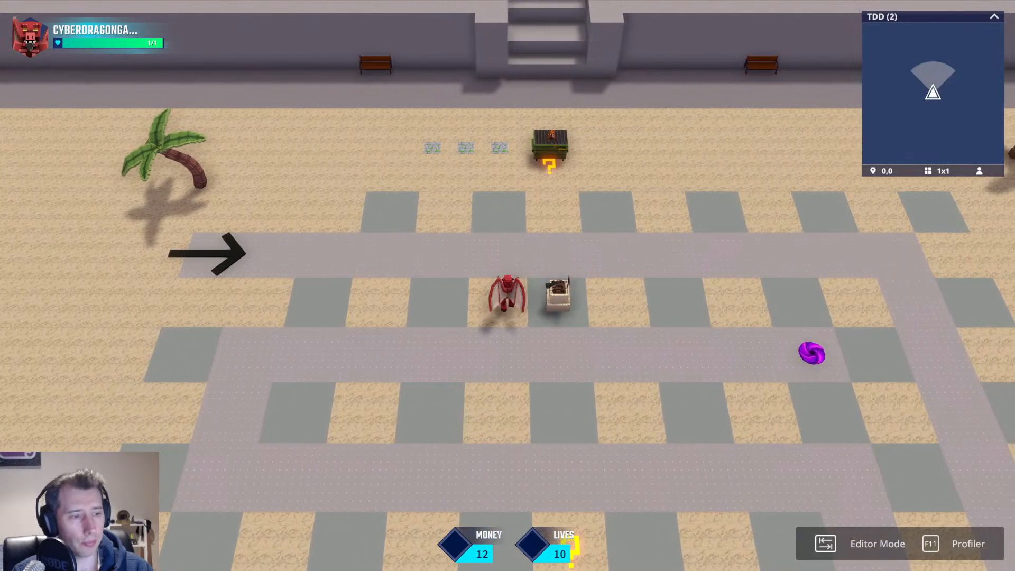
key("w")
key("e")
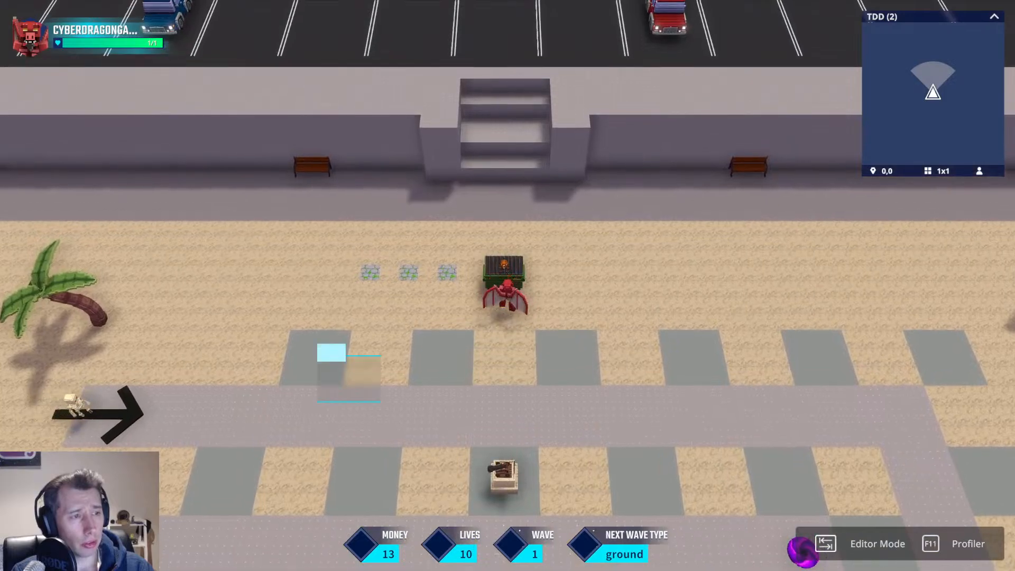
left_click(585, 419)
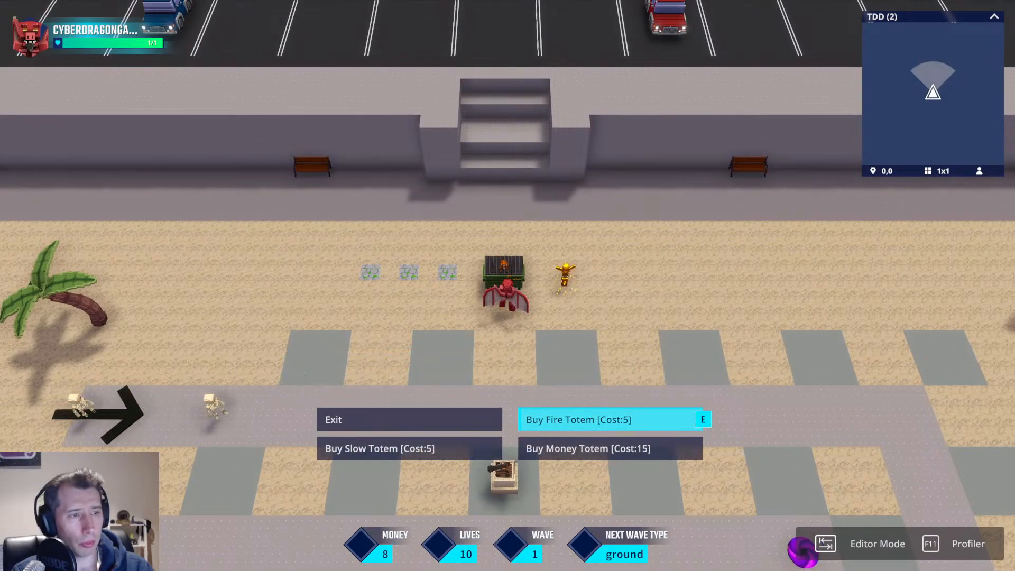
Walk the avatar around the path while watching the first wave of skeletons advance.
key("d")
key("s")
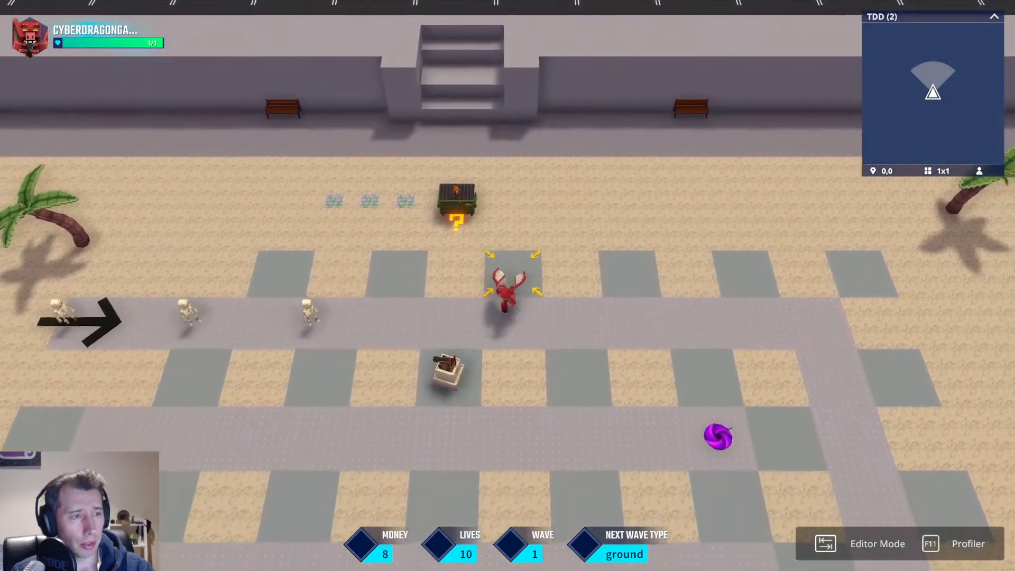
key("d")
key("a")
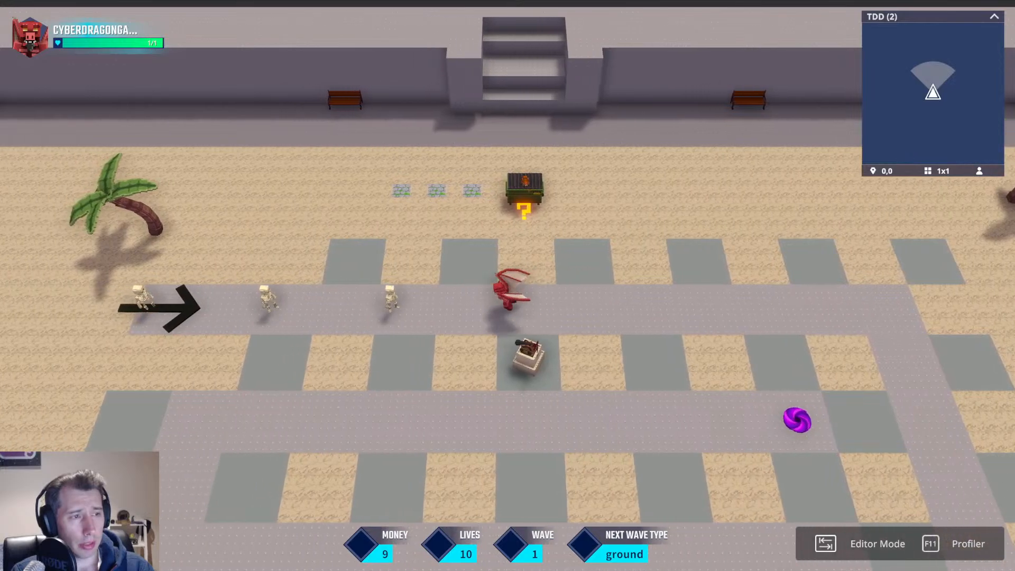
key("d")
key("s")
key("w")
key("a")
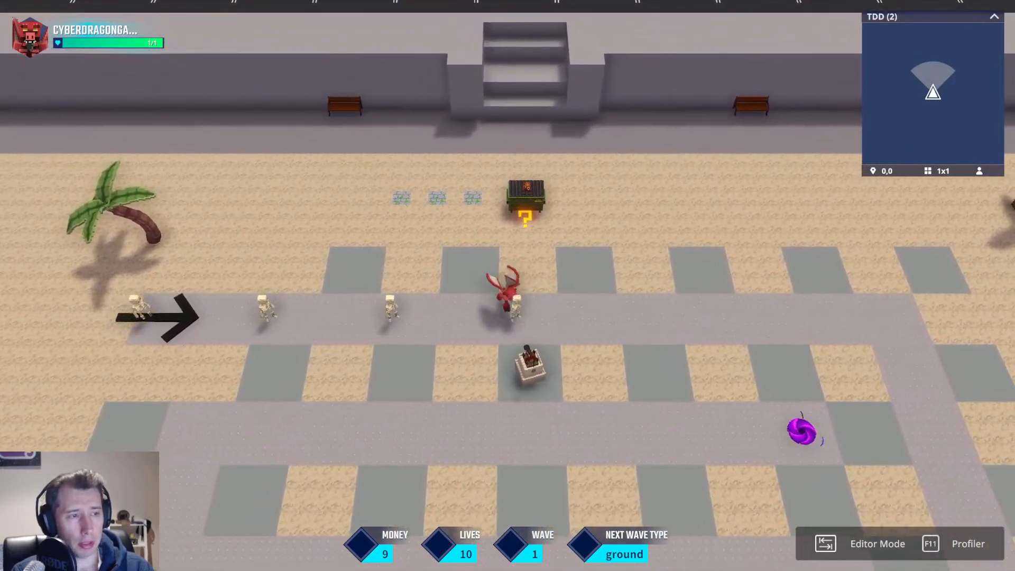
key("s")
key("d")
key("d")
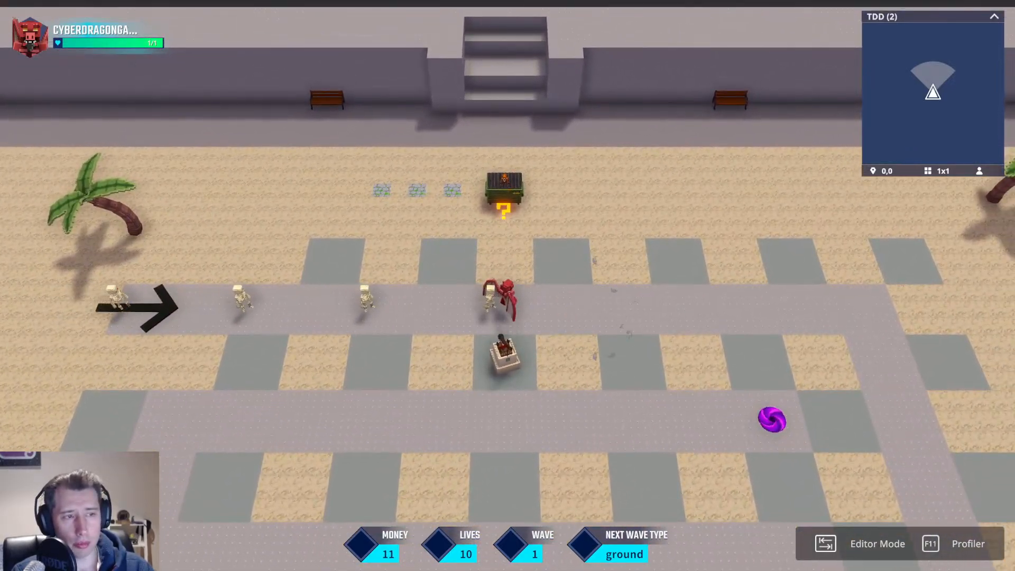
key("w")
key("a")
key("s")
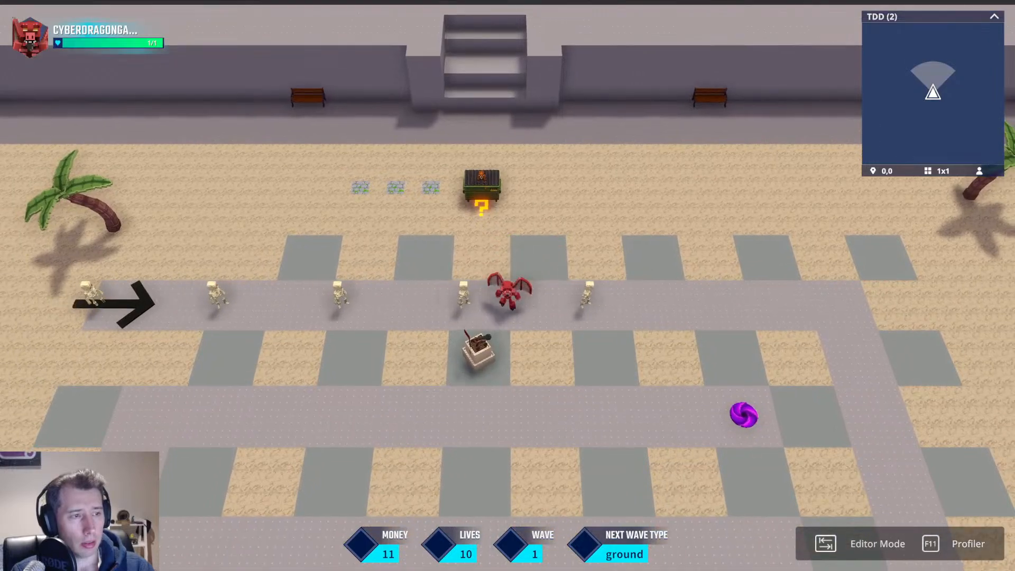
key("d")
key("w")
key("a")
key("s")
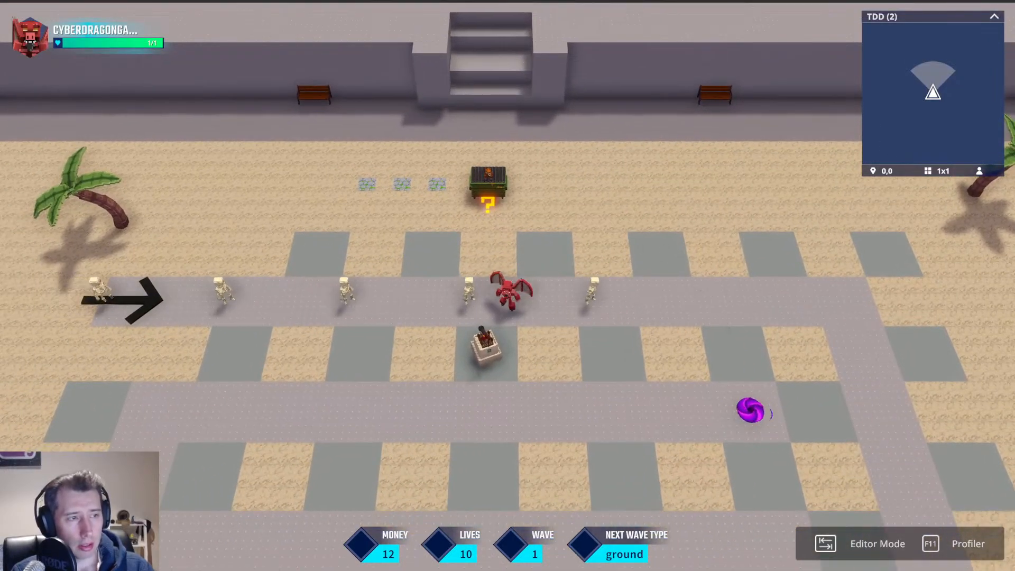
key("d")
key("w")
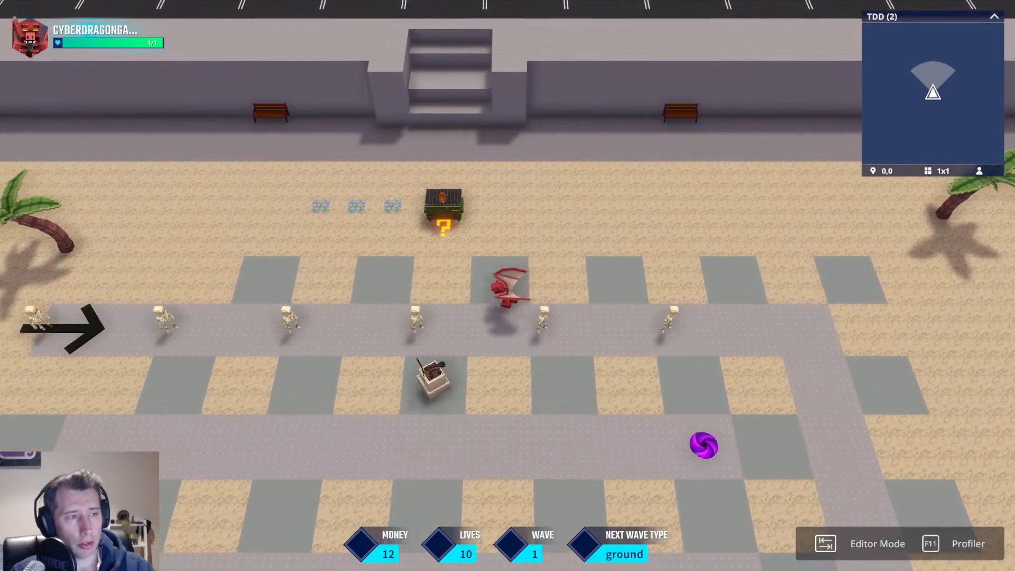
Switch to editor mode, select the start-game teleport object, and set its behaviour to None.
key("Tab")
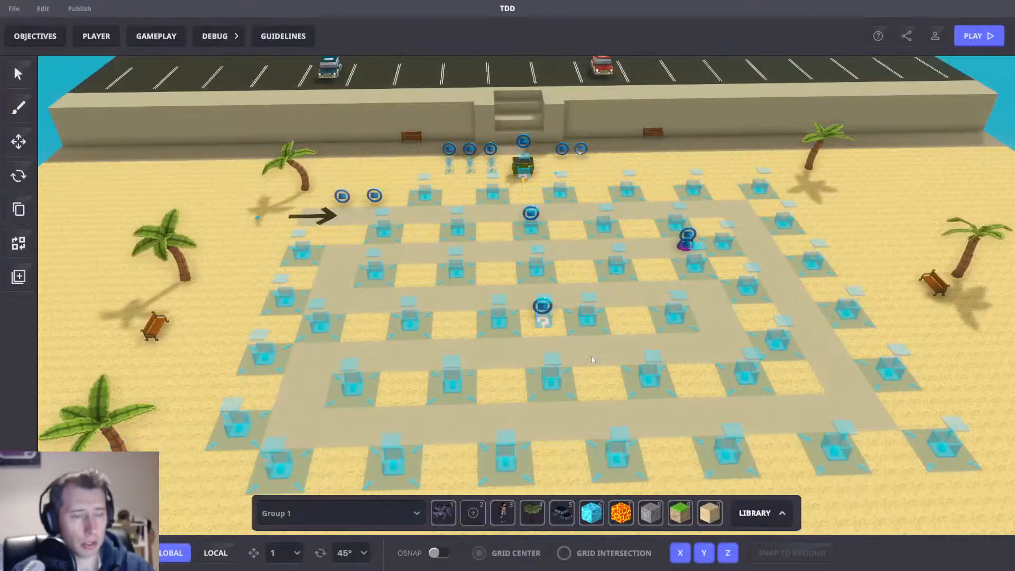
scroll(539, 262, "up", 5)
right_click_drag(532, 244, 459, 238)
scroll(531, 272, "up", 3)
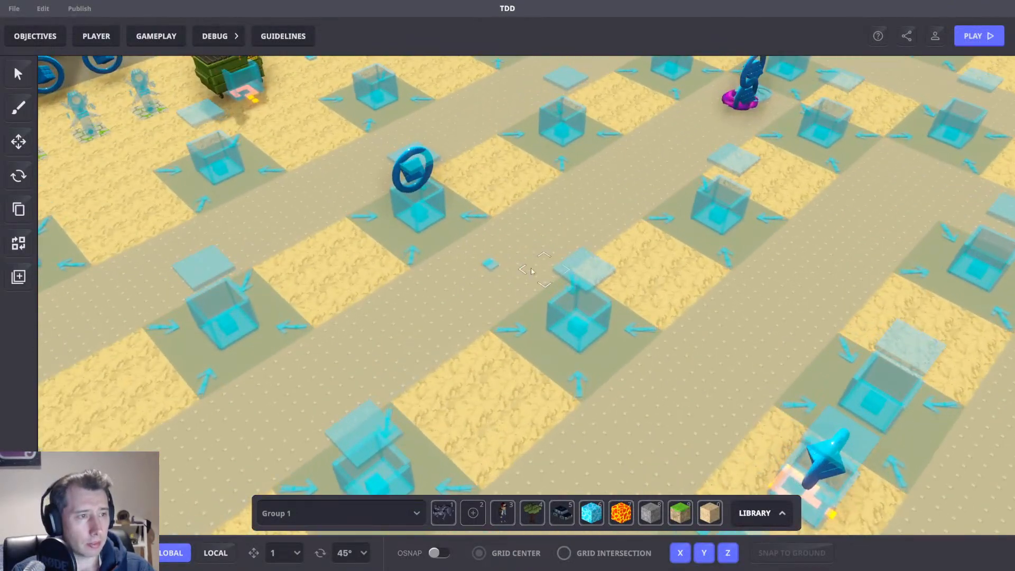
left_click(496, 264)
scroll(877, 350, "down", 6)
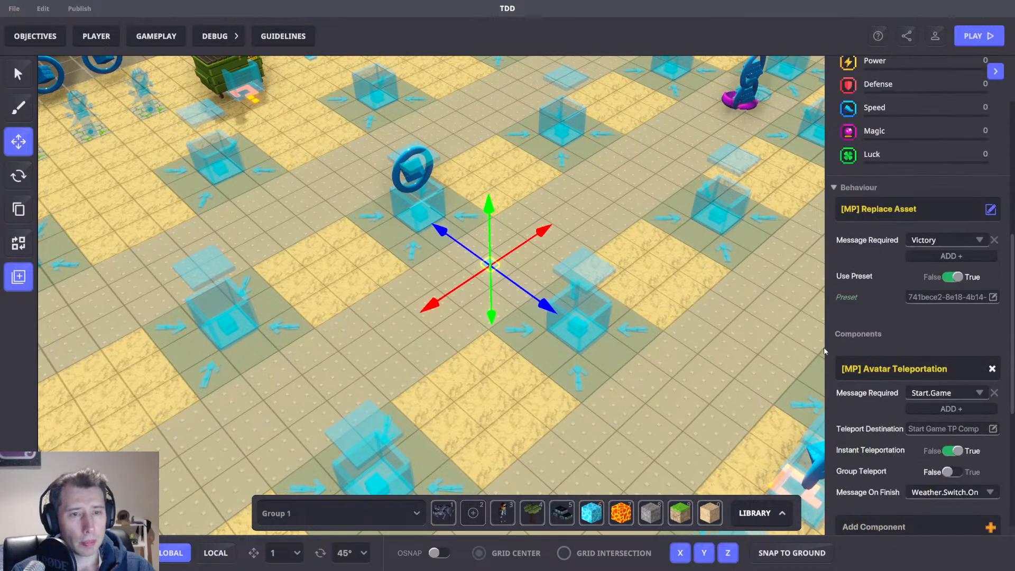
right_click_drag(680, 318, 615, 322)
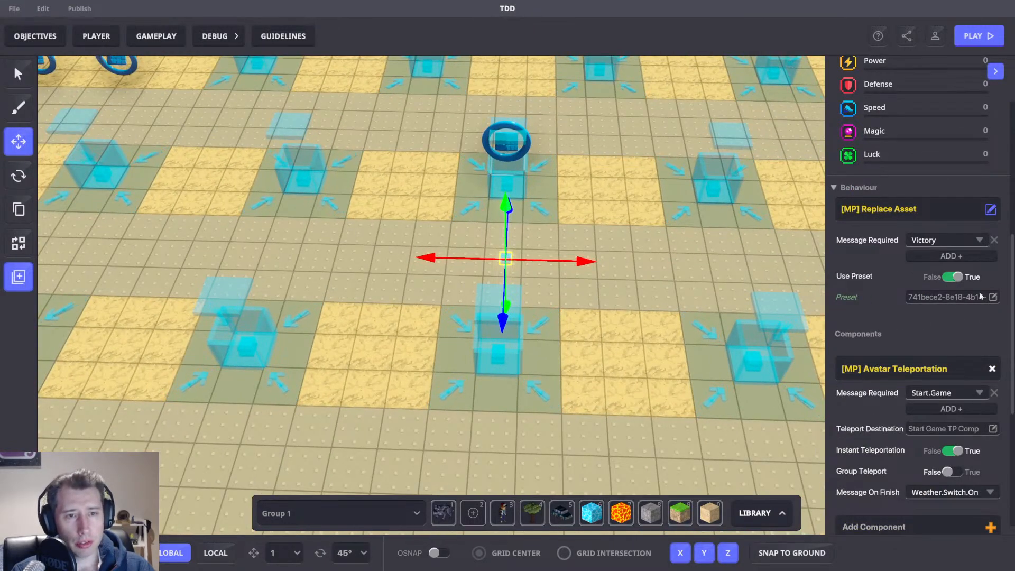
right_click_drag(592, 261, 964, 301)
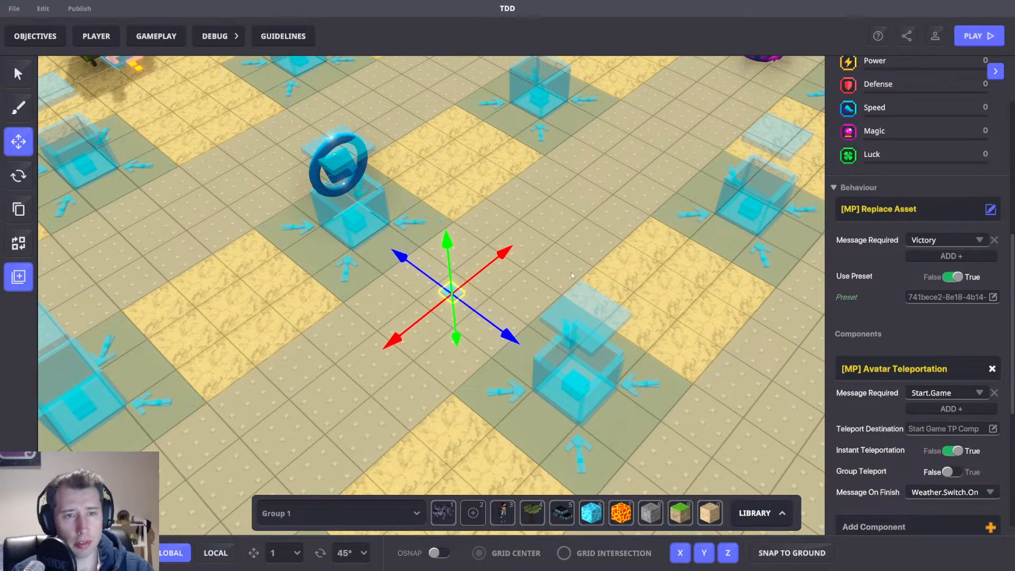
right_click_drag(570, 272, 656, 345)
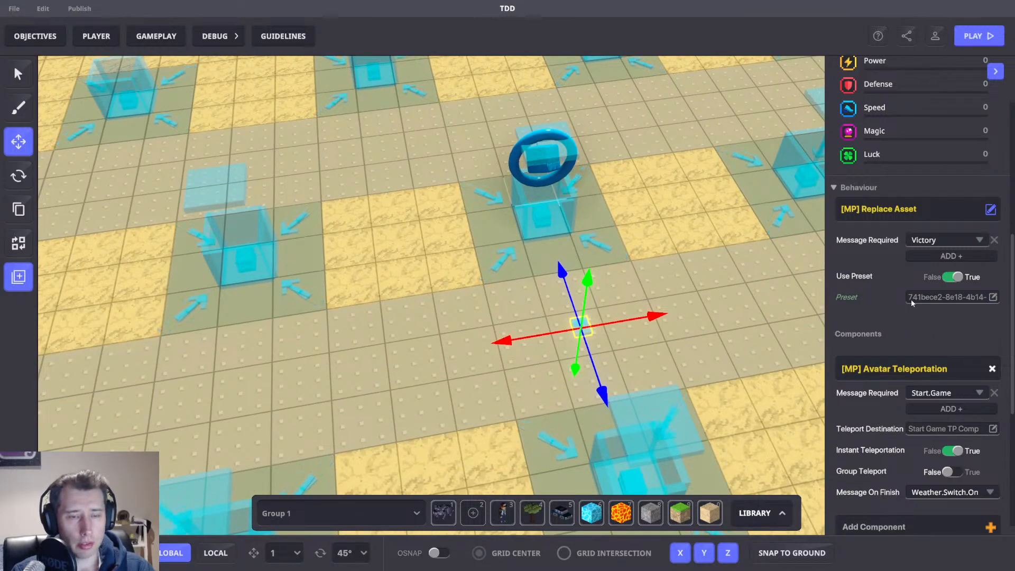
left_click(879, 209)
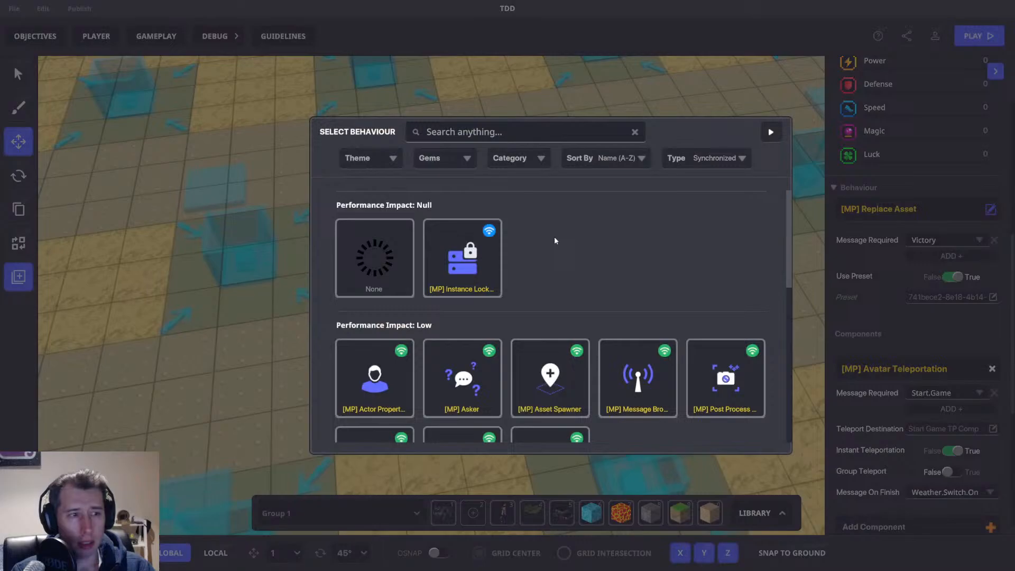
left_click(385, 249)
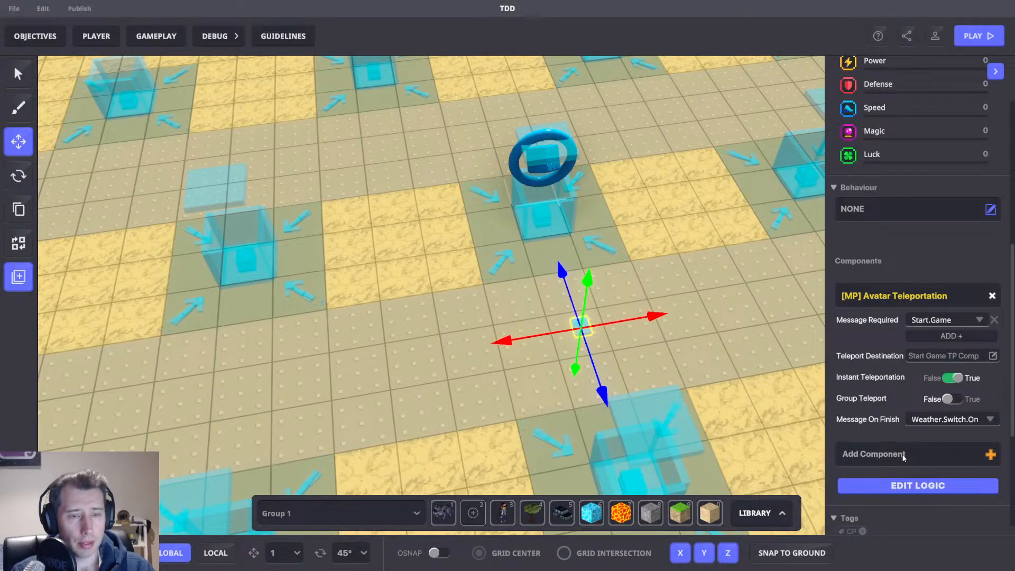
Add an [MP] Victory component to the same object.
left_click(902, 455)
type("Vic")
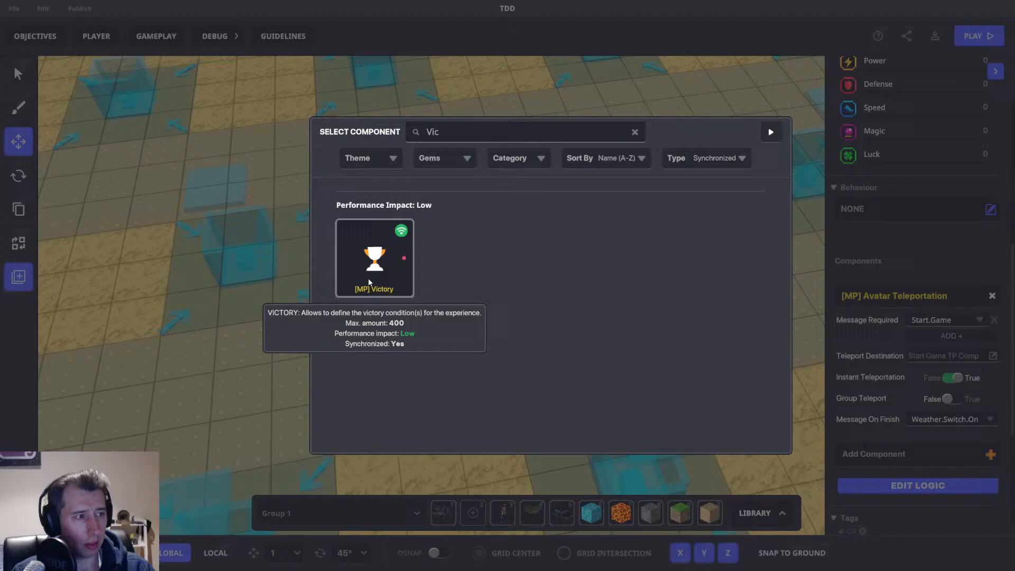
left_click(369, 283)
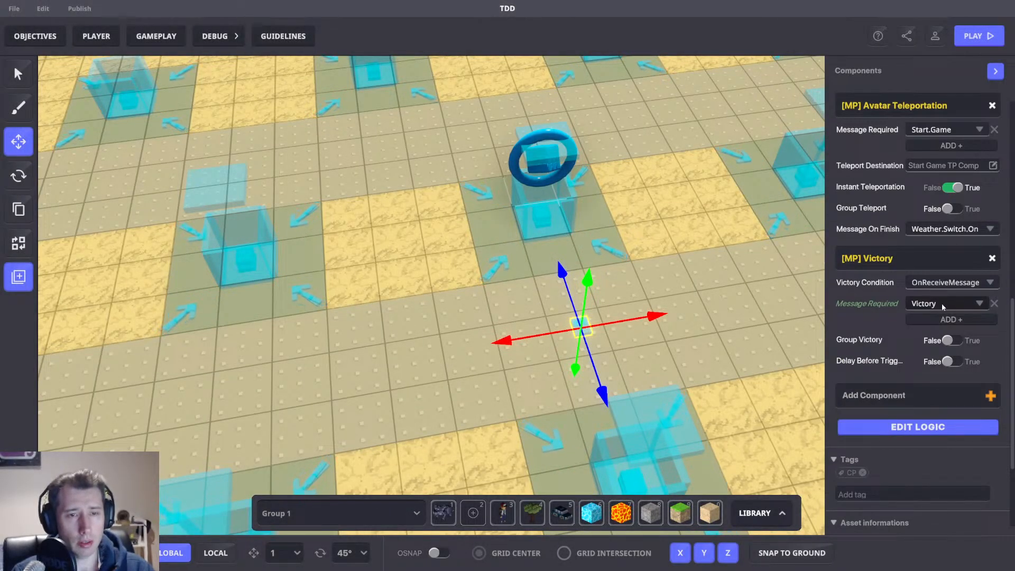
right_click_drag(753, 321, 694, 344)
scroll(714, 348, "down", 5)
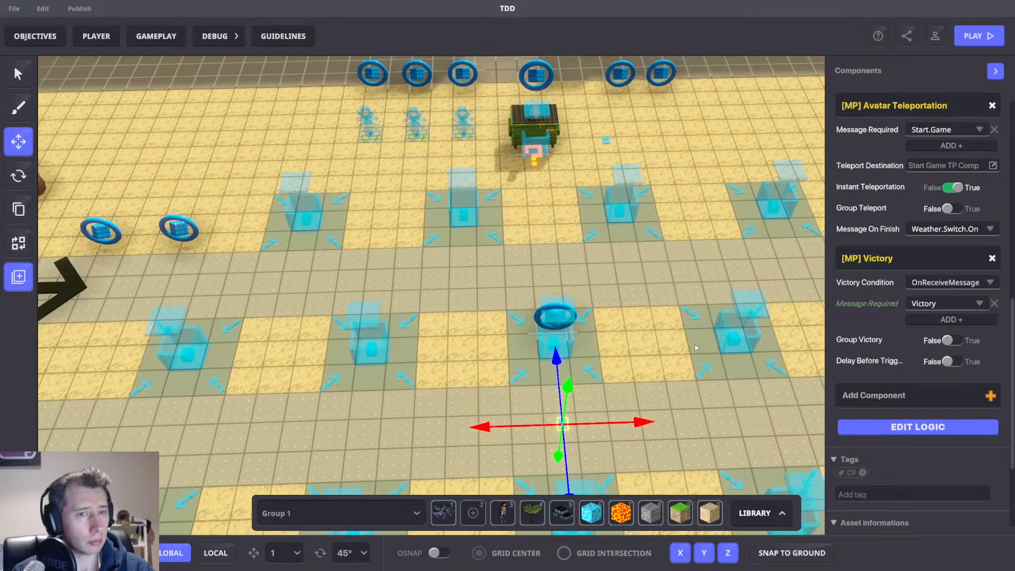
Open the Message Inspector, search for money, and locate the Money Totem sending the Money message.
scroll(957, 365, "up", 3)
left_click(215, 36)
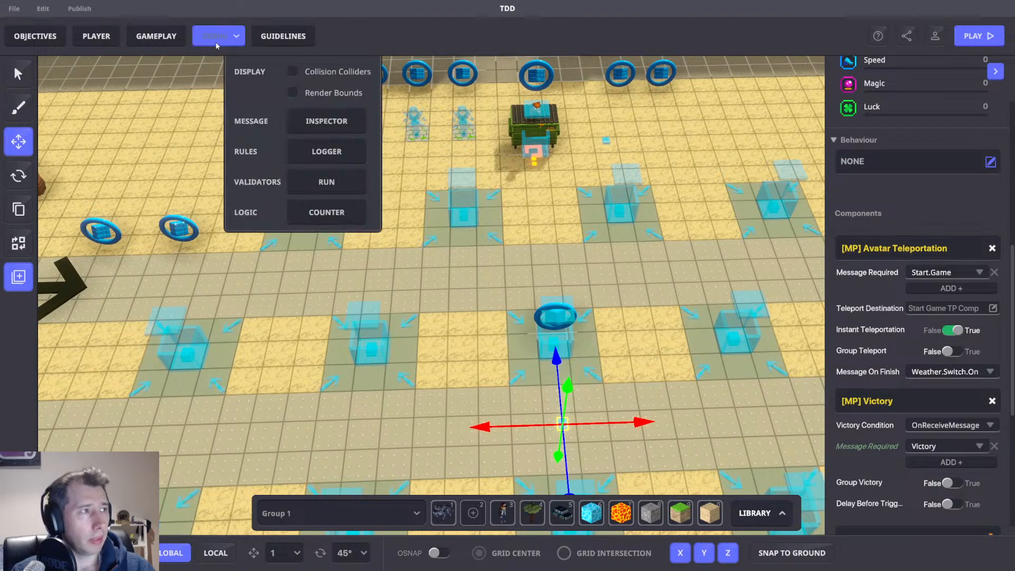
left_click(327, 121)
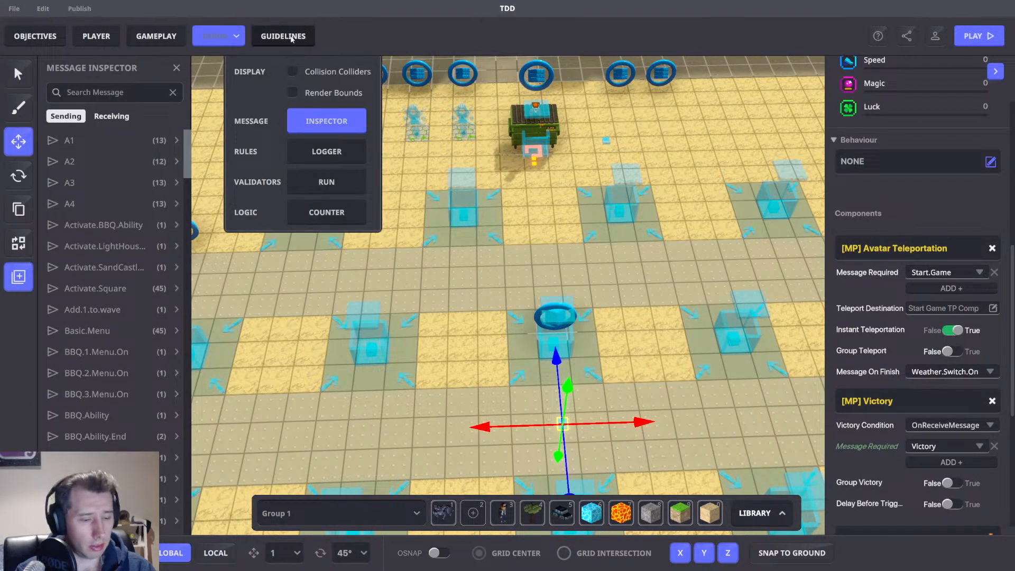
type("mom")
key("BackSpace")
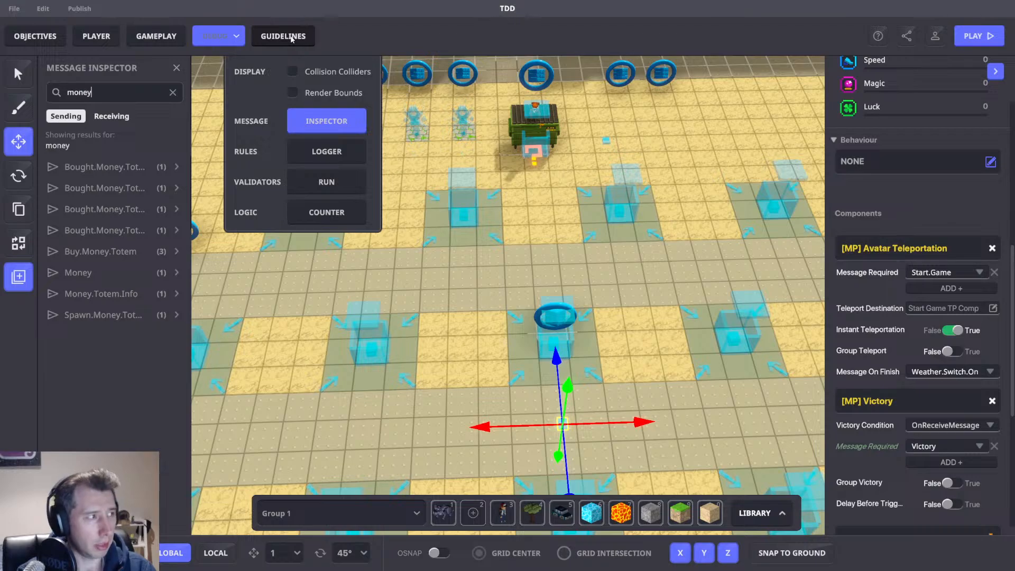
left_click(108, 274)
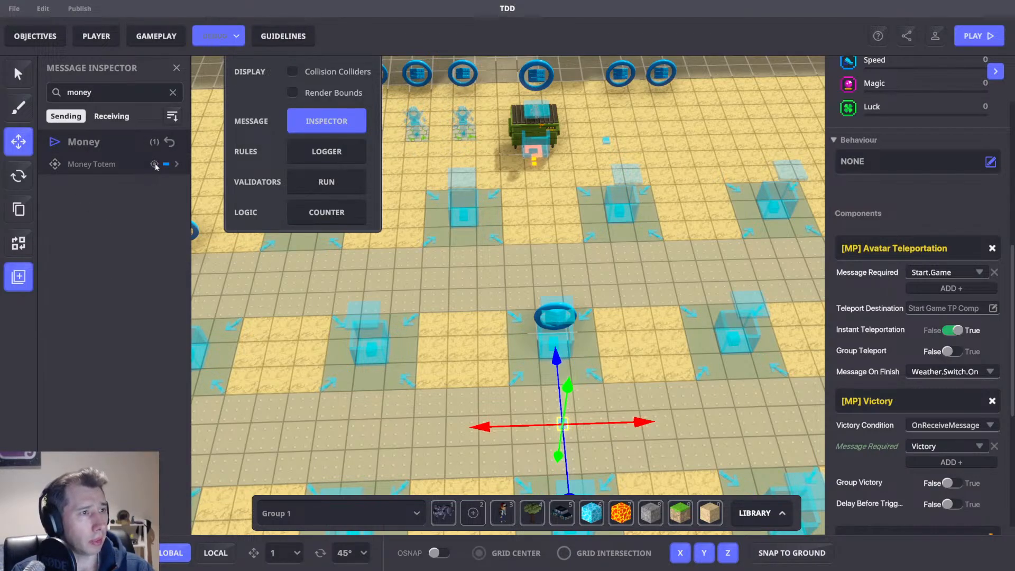
left_click(154, 164)
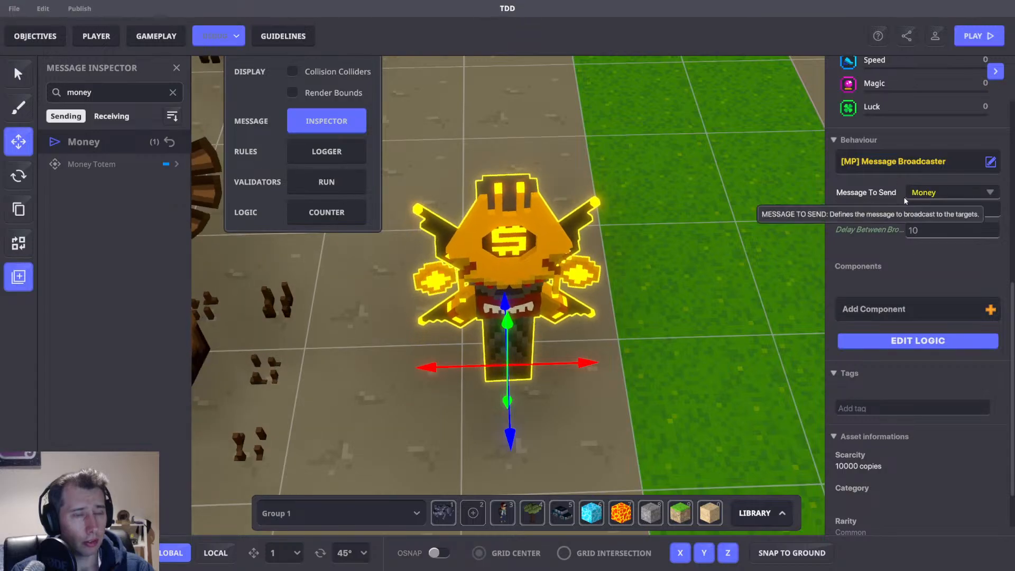
Search the Message Inspector for Gold, then for Money.
scroll(699, 215, "down", 5)
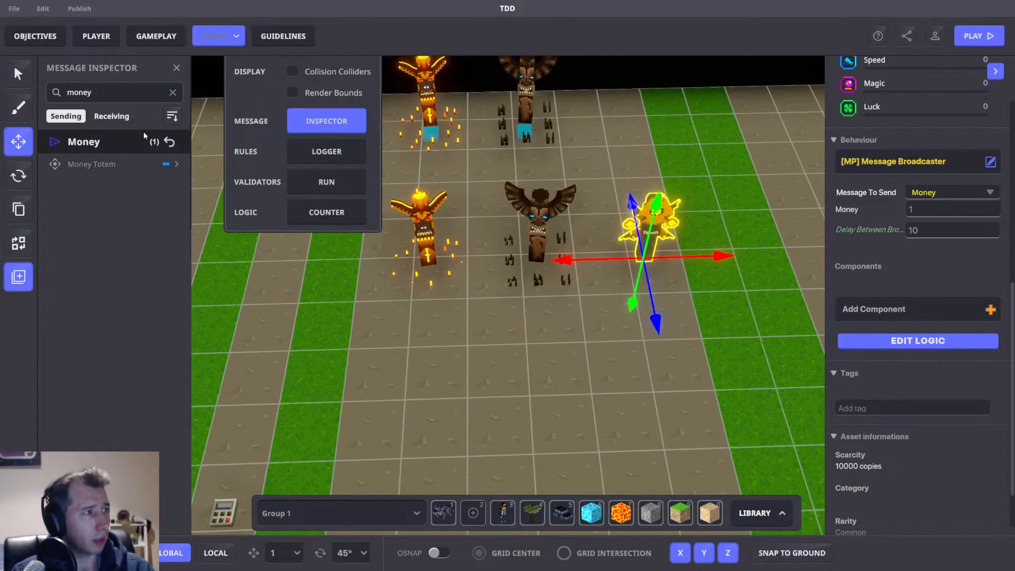
double_click(85, 93)
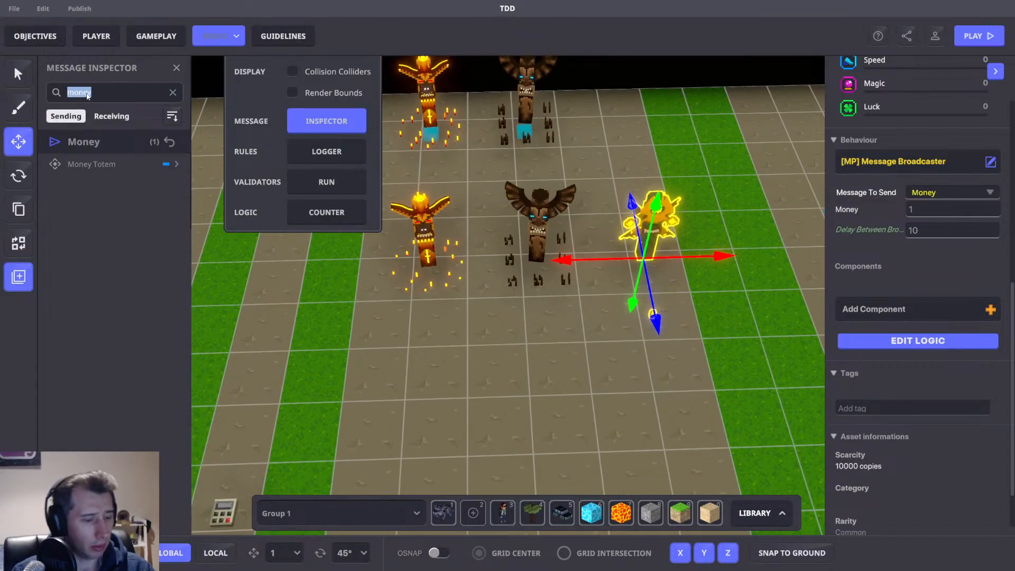
key("BackSpace")
type("Gold")
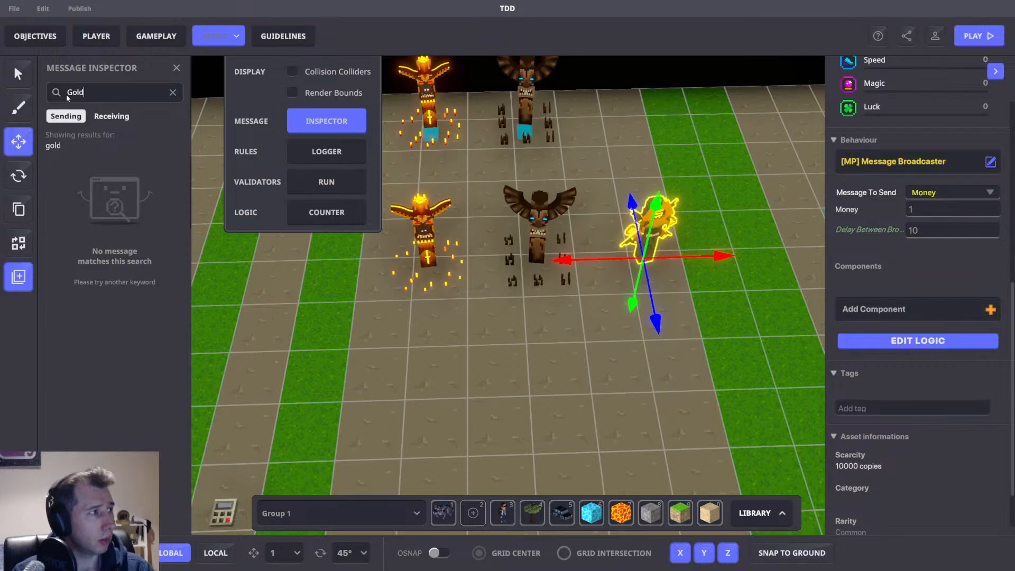
double_click(87, 94)
type("Money")
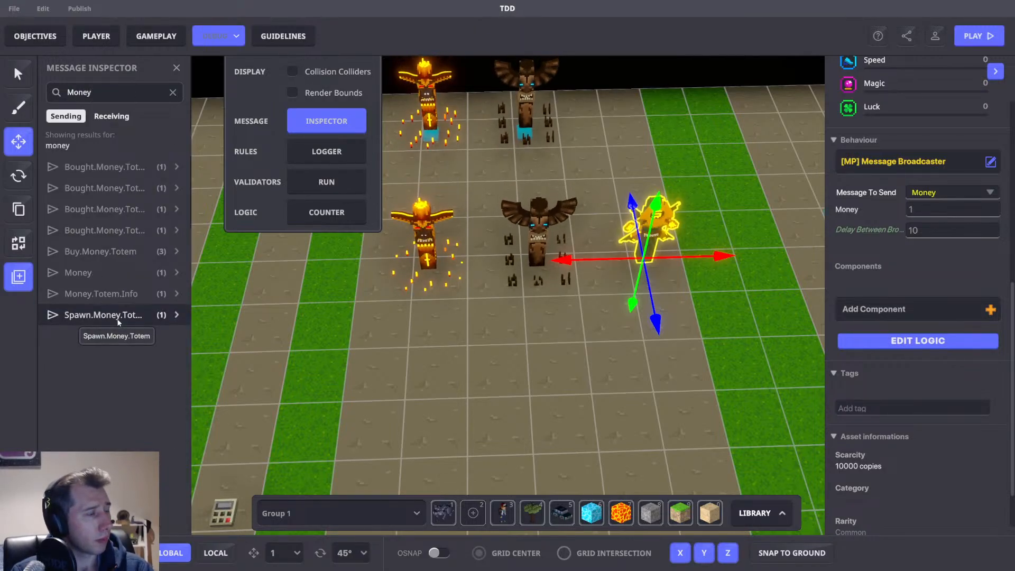
Inspect the Add Money rule receiving the Money message in Game Rules, then select a logic explanation sign.
left_click(111, 116)
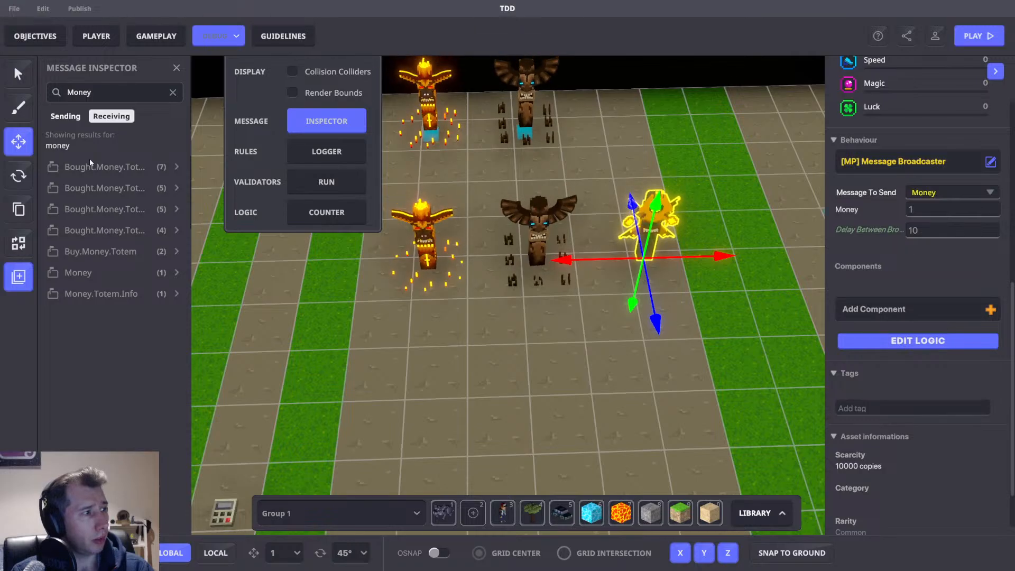
left_click(87, 271)
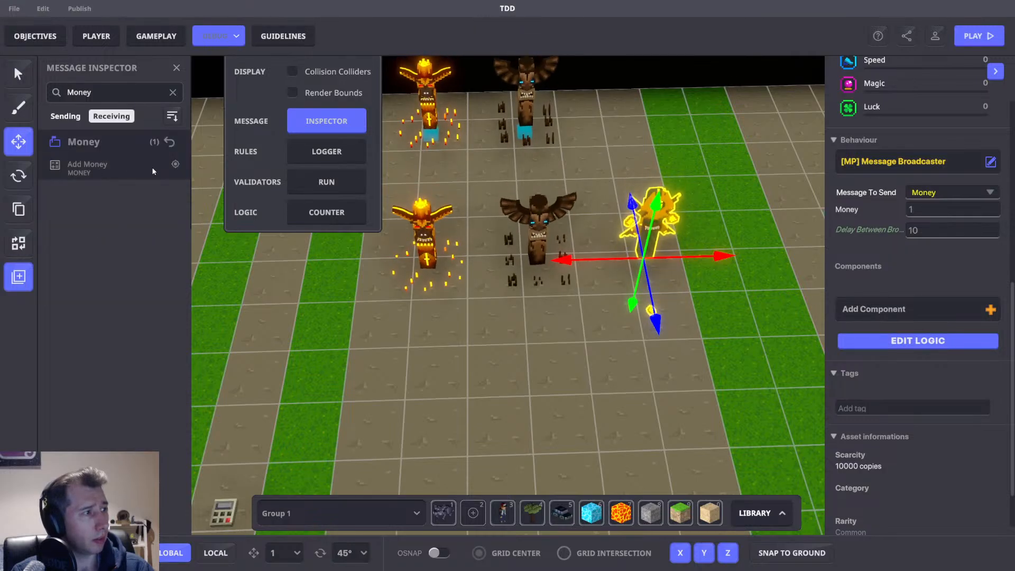
left_click(174, 162)
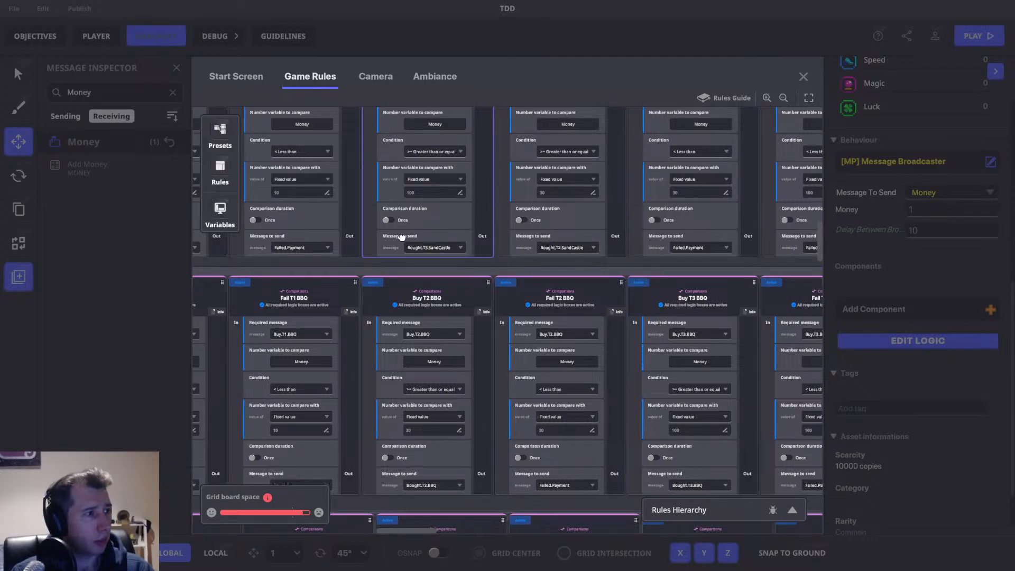
left_click_drag(402, 237, 401, 492)
left_click_drag(487, 224, 897, 347)
left_click_drag(785, 333, 790, 115)
left_click_drag(512, 351, 521, 21)
left_click_drag(561, 531, 523, 269)
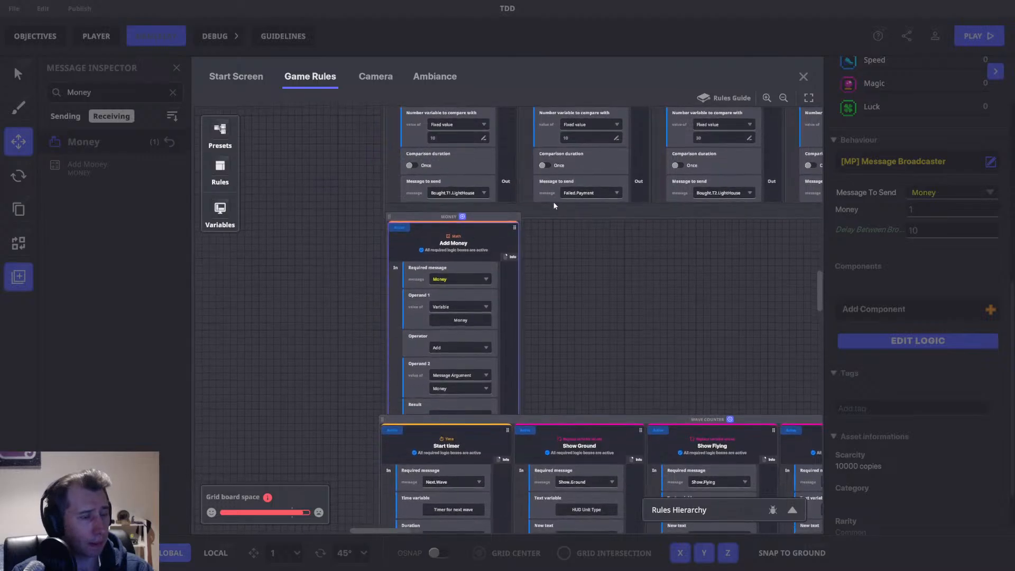
left_click_drag(545, 420, 554, 456)
left_click_drag(605, 368, 605, 168)
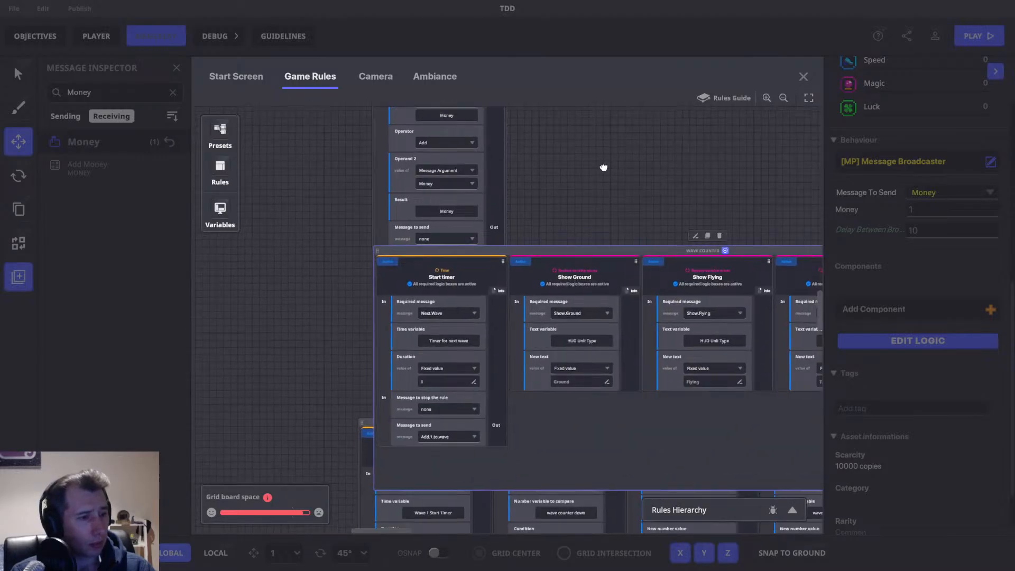
left_click_drag(536, 165, 553, 357)
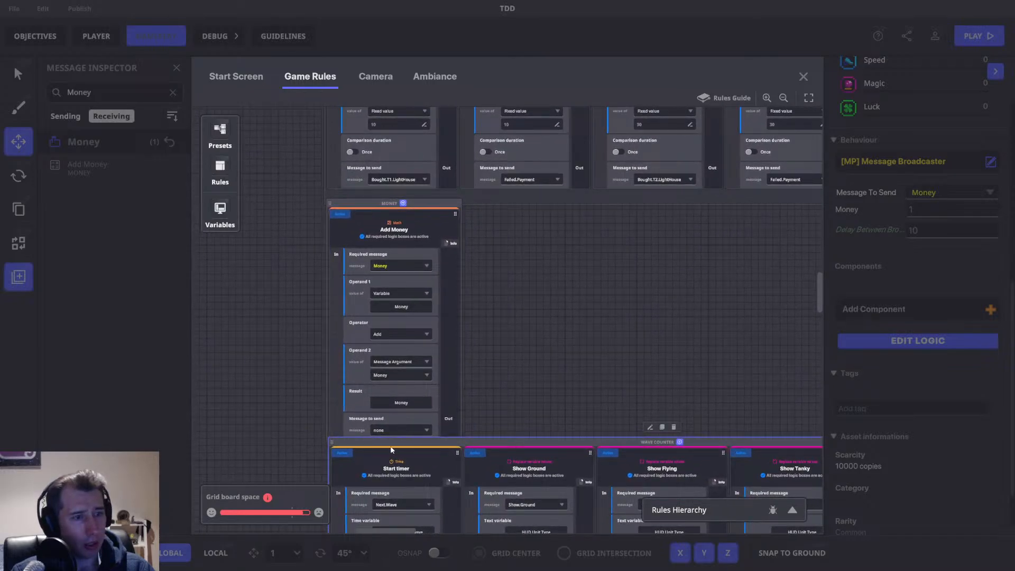
left_click(803, 77)
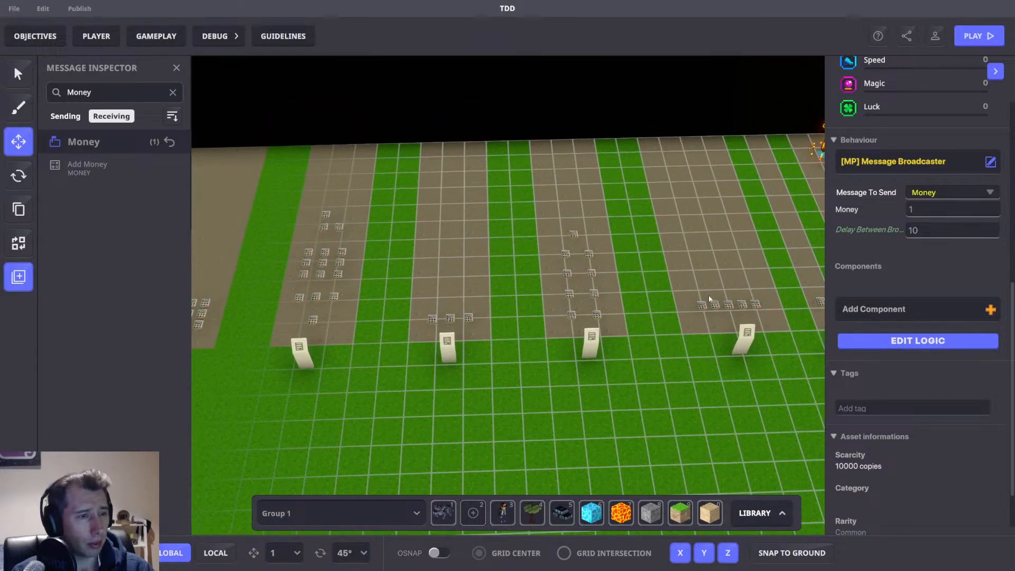
left_click(749, 334)
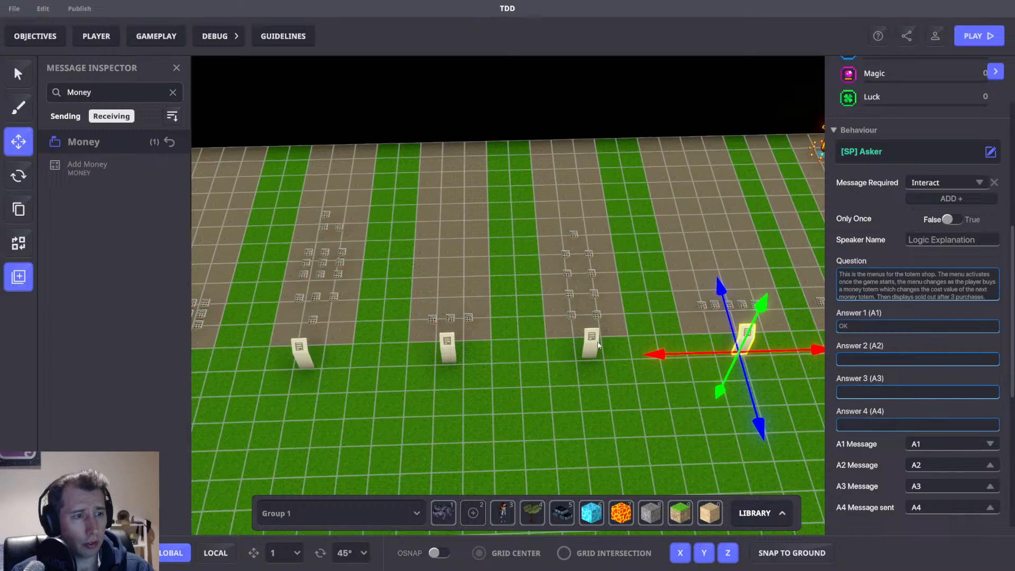
Select the logic explanation signs one after another and read each sign's explanation text.
left_click(597, 344)
scroll(937, 398, "down", 5)
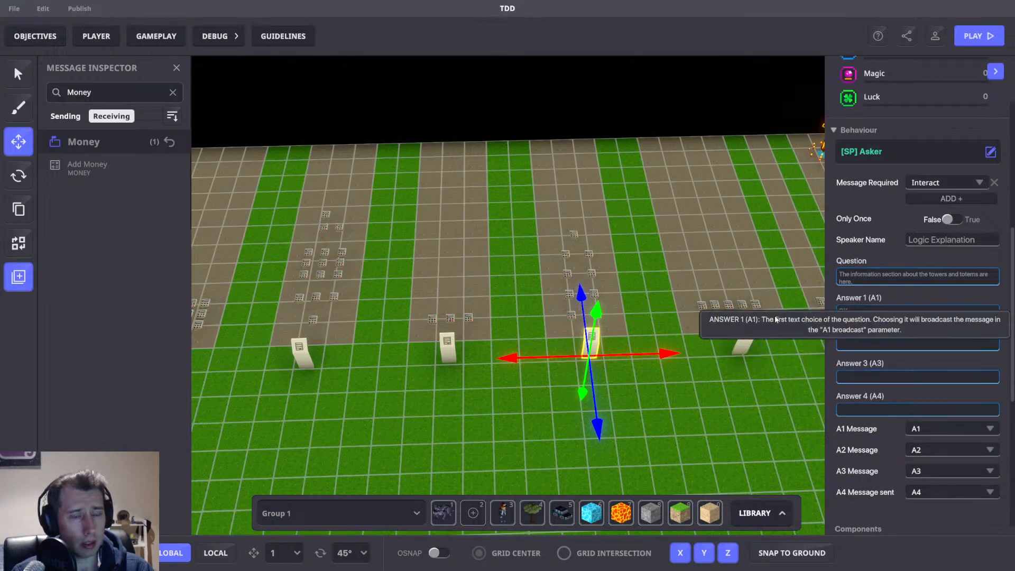
middle_click_drag(705, 318, 844, 233)
middle_click_drag(610, 250, 654, 261)
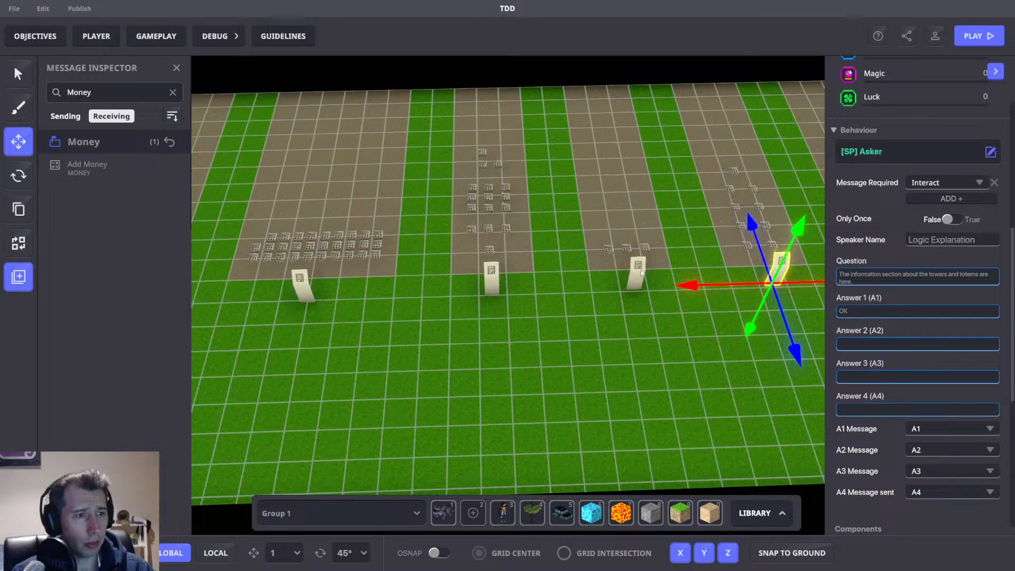
left_click(642, 272)
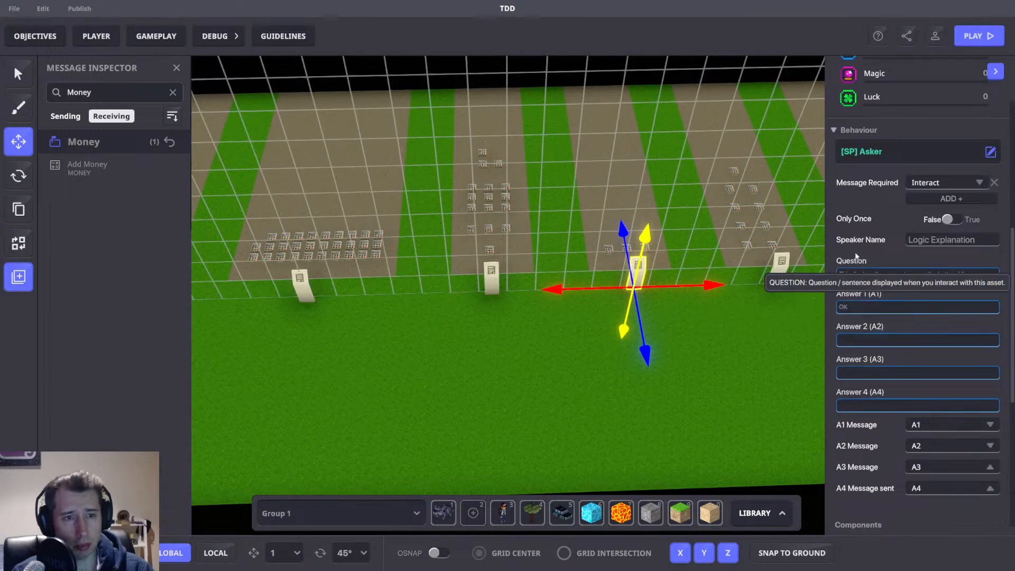
scroll(608, 296, "down", 3)
middle_click_drag(607, 296, 297, 291)
scroll(493, 285, "up", 3)
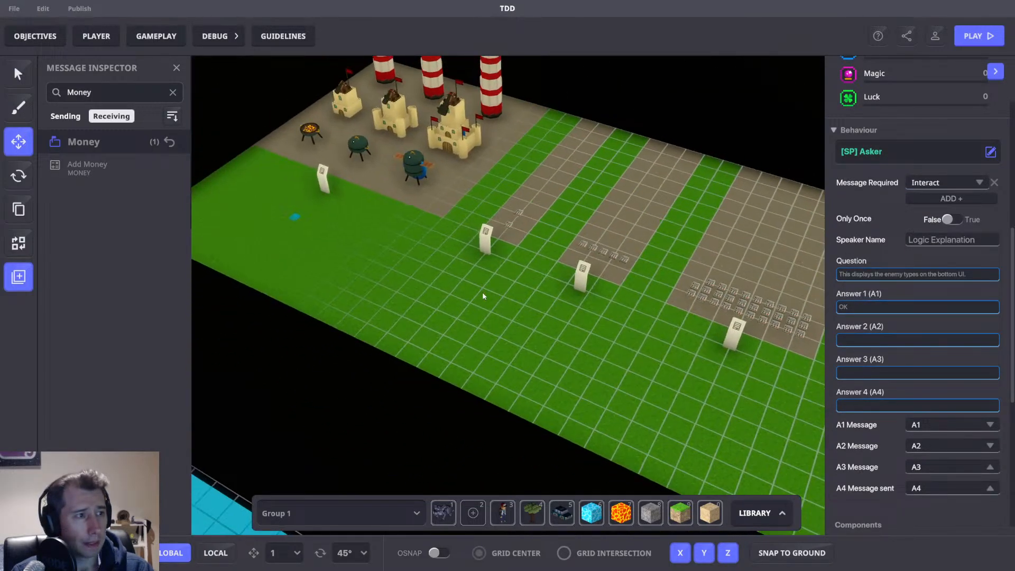
left_click(261, 278)
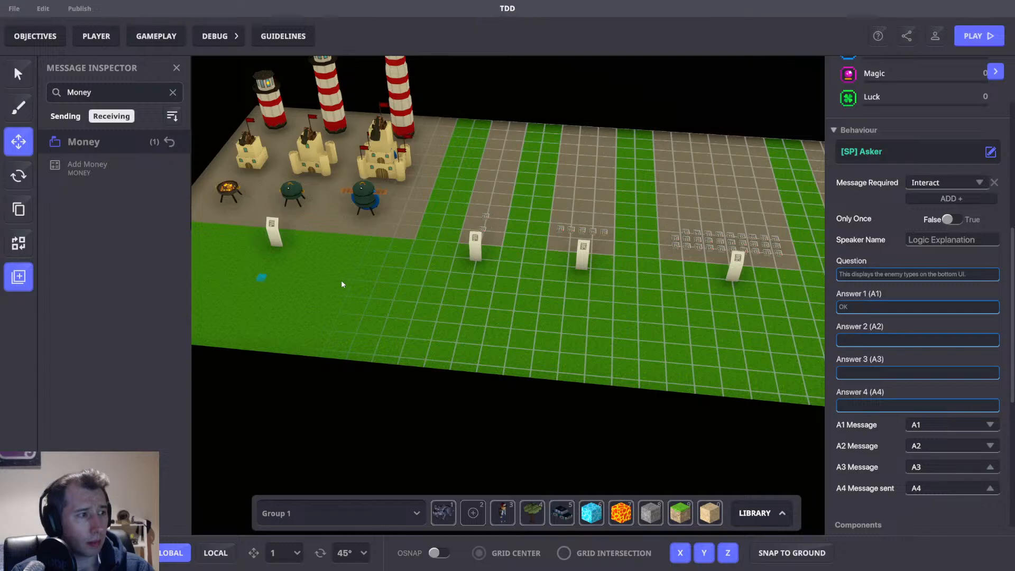
middle_click_drag(629, 330, 343, 323)
right_click_drag(445, 330, 422, 314)
scroll(362, 288, "up", 3)
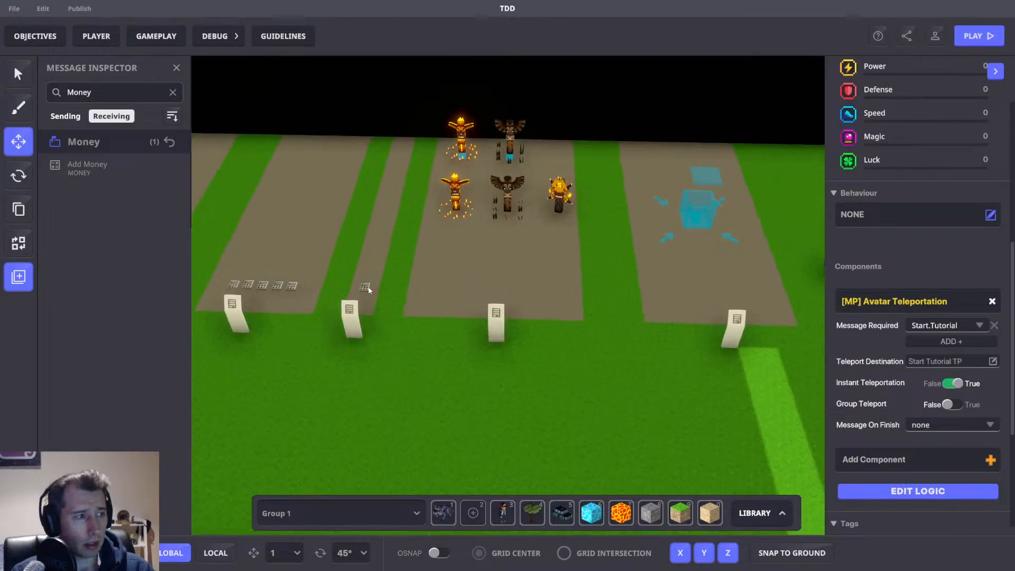
Select the object holding the [MP] Victory component and open its logic settings.
left_click(363, 288)
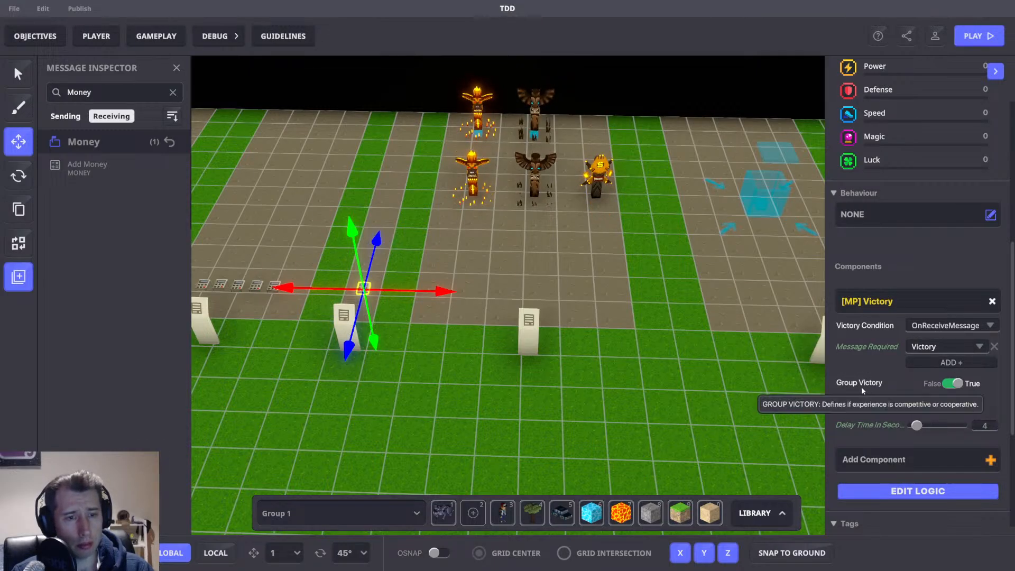
mouse_move(873, 404)
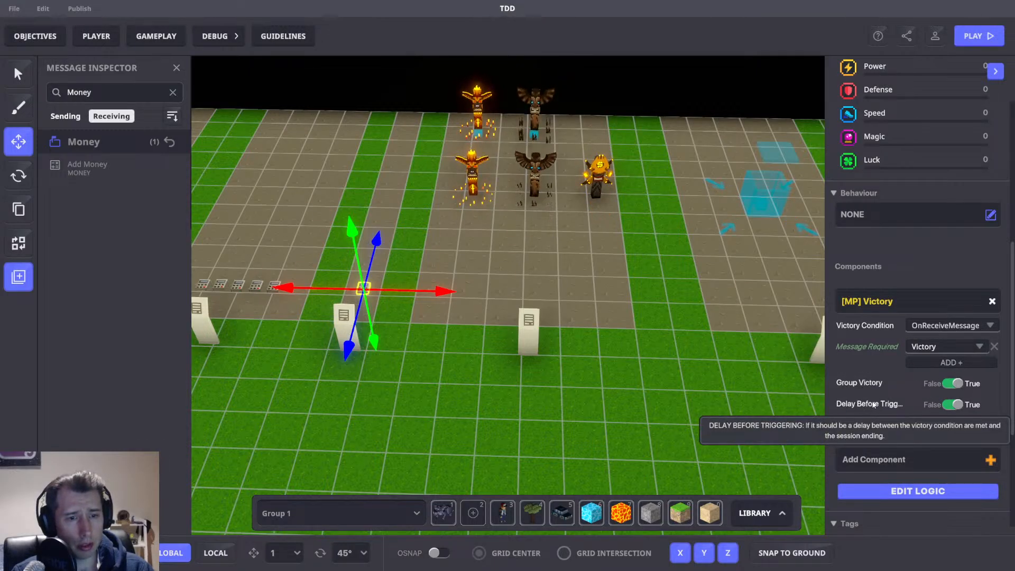
left_click(916, 491)
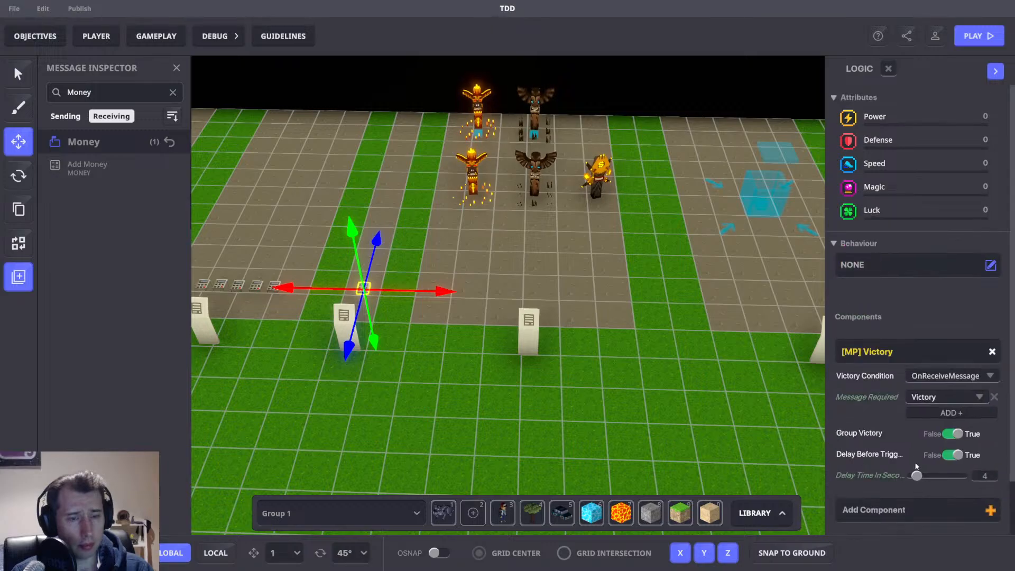
scroll(866, 362, "down", 1)
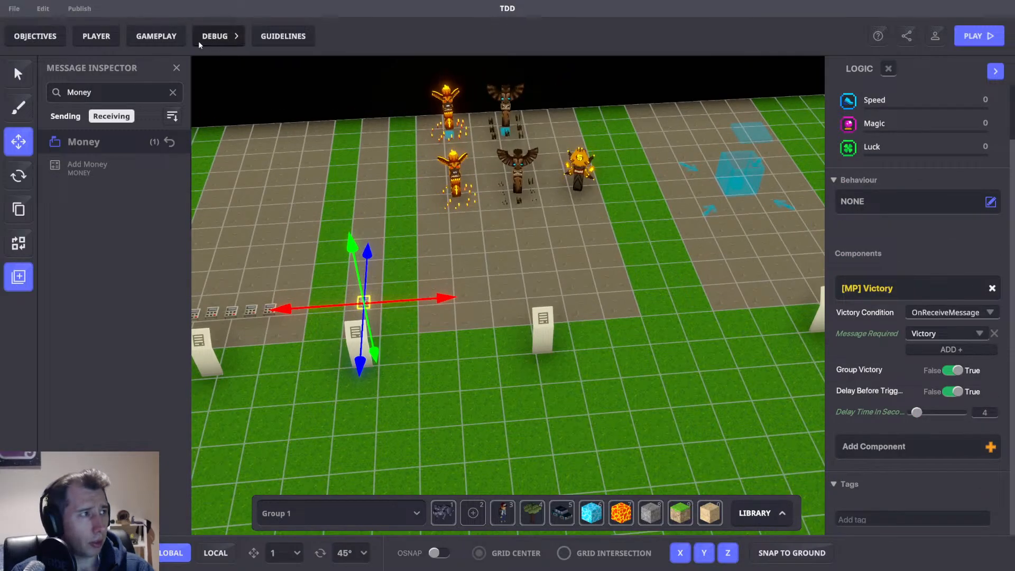
Search the Message Inspector for Victory and locate the Victory Banner receiver in Game Rules.
type("ictory")
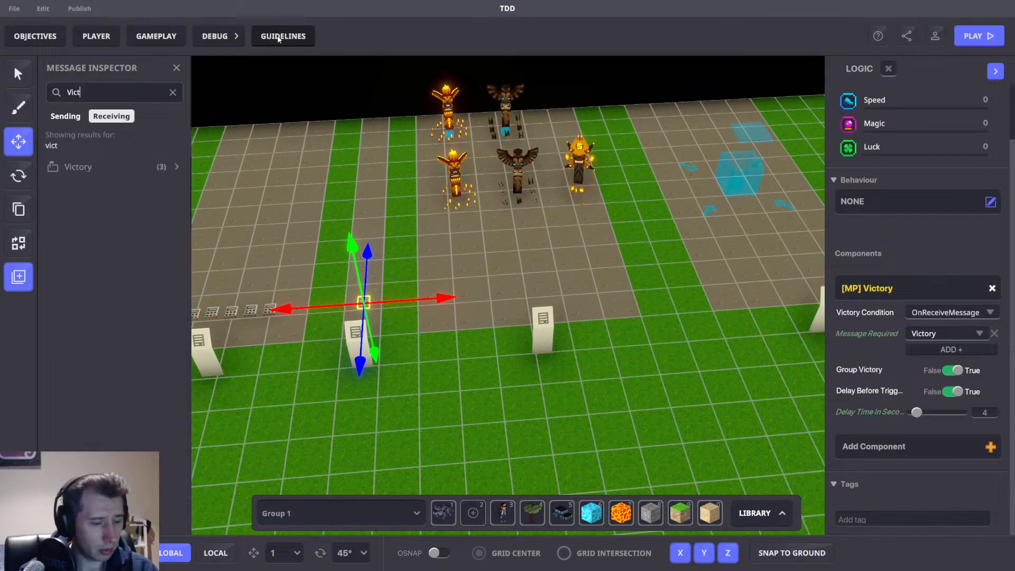
left_click(90, 167)
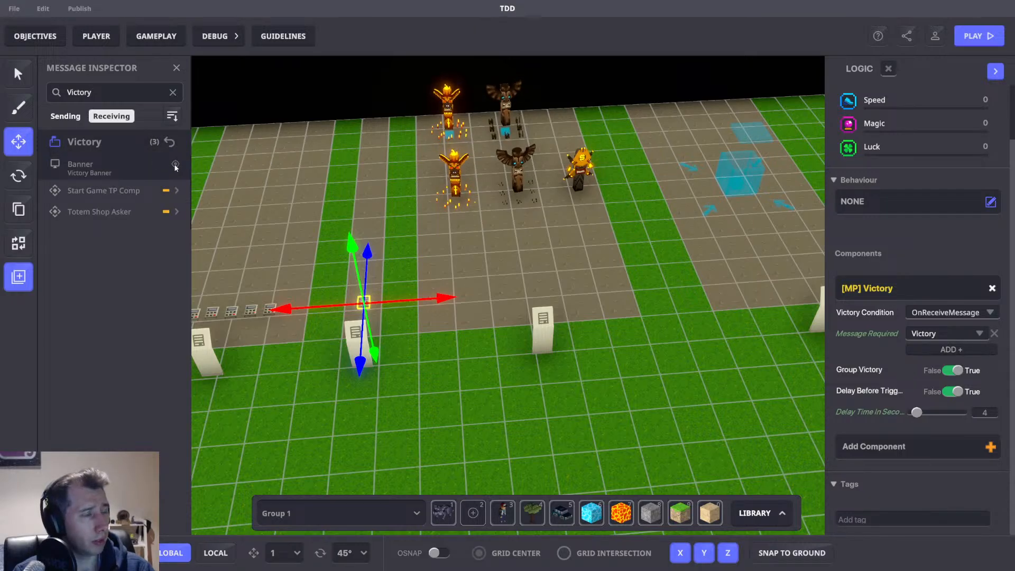
left_click(175, 164)
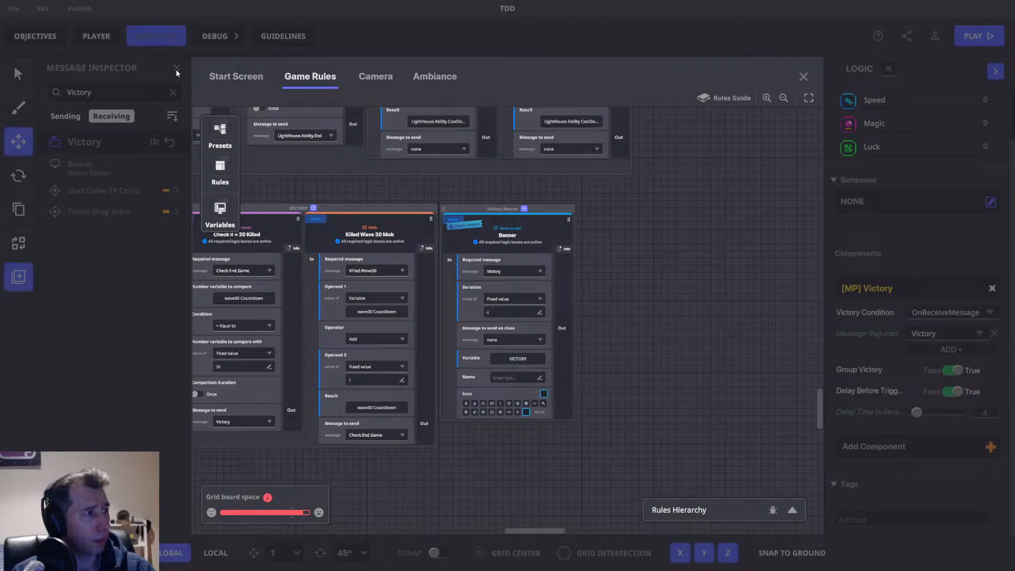
left_click(802, 78)
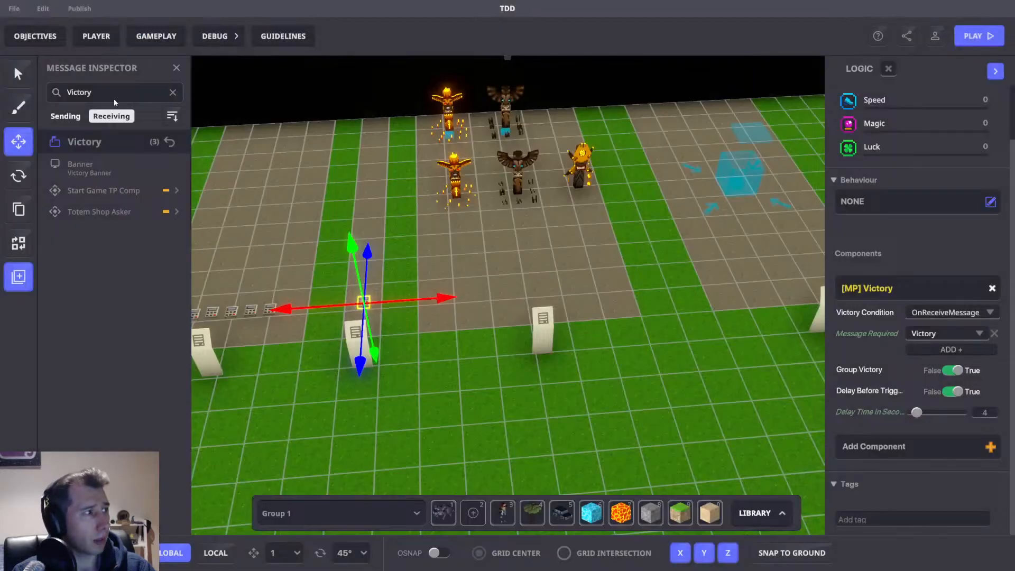
Locate the Check if = 20 Killed rule sending Victory in Game Rules and enter 20 as its comparison value.
left_click(128, 165)
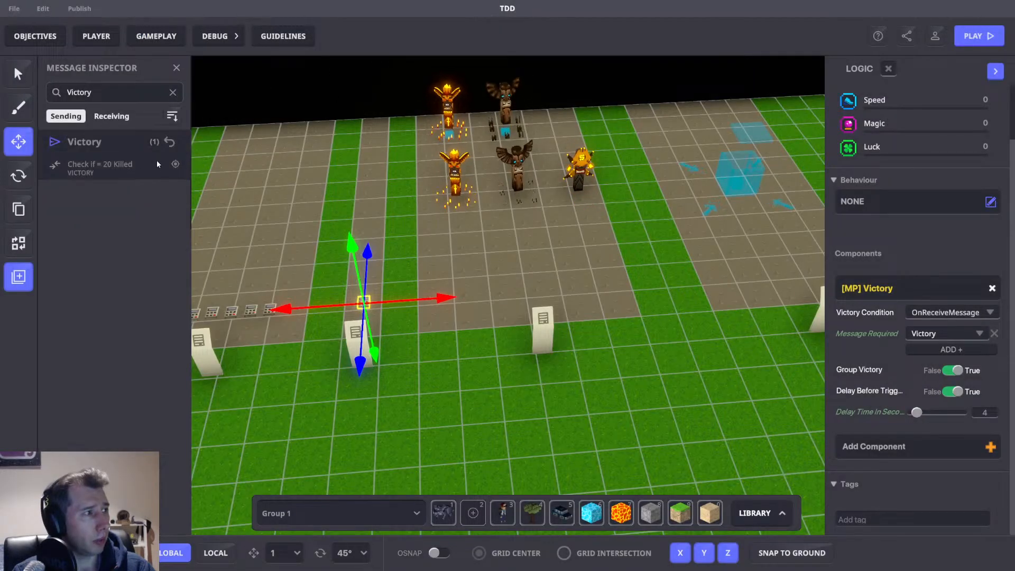
left_click(175, 165)
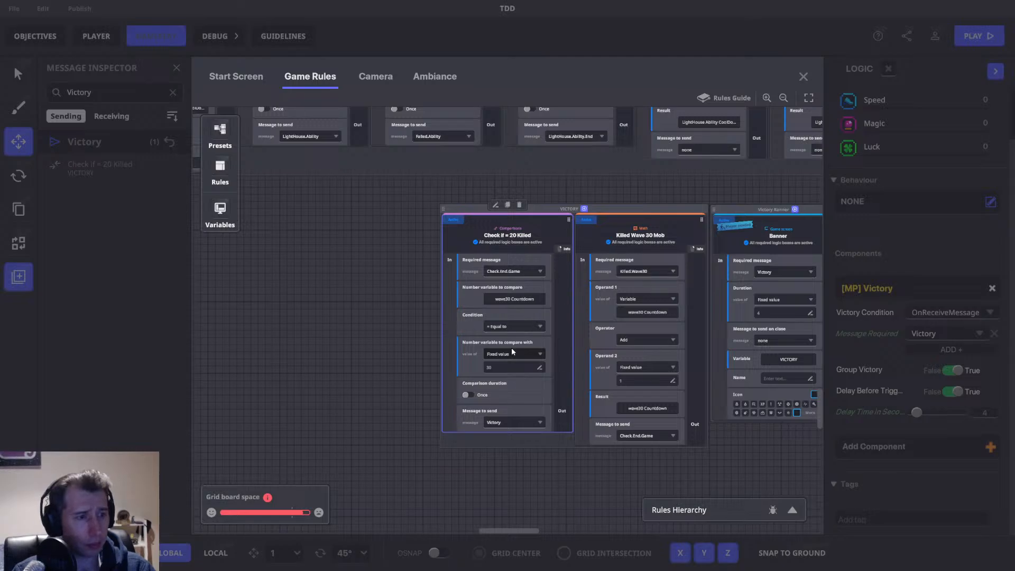
left_click_drag(508, 402, 463, 373)
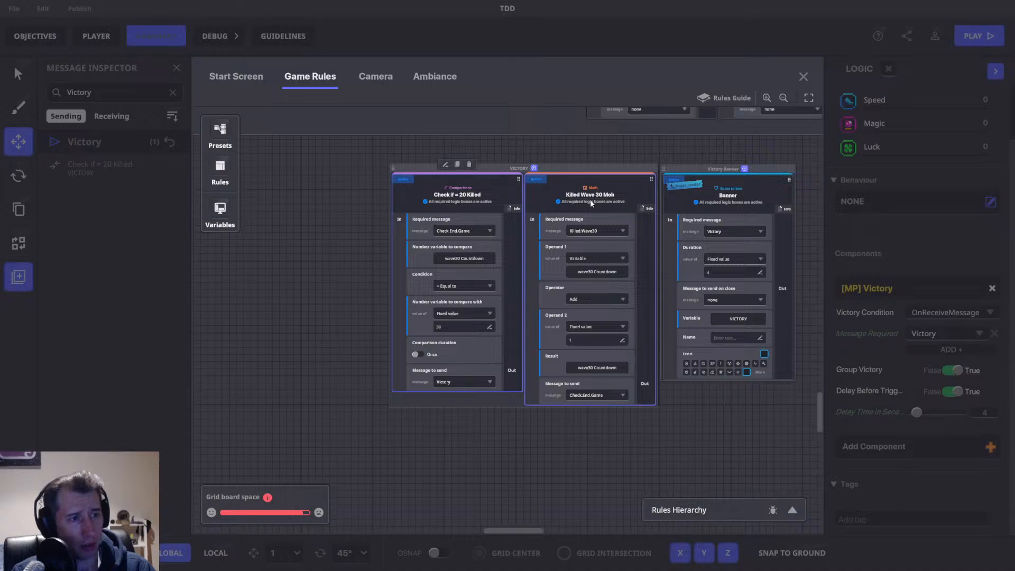
type("20")
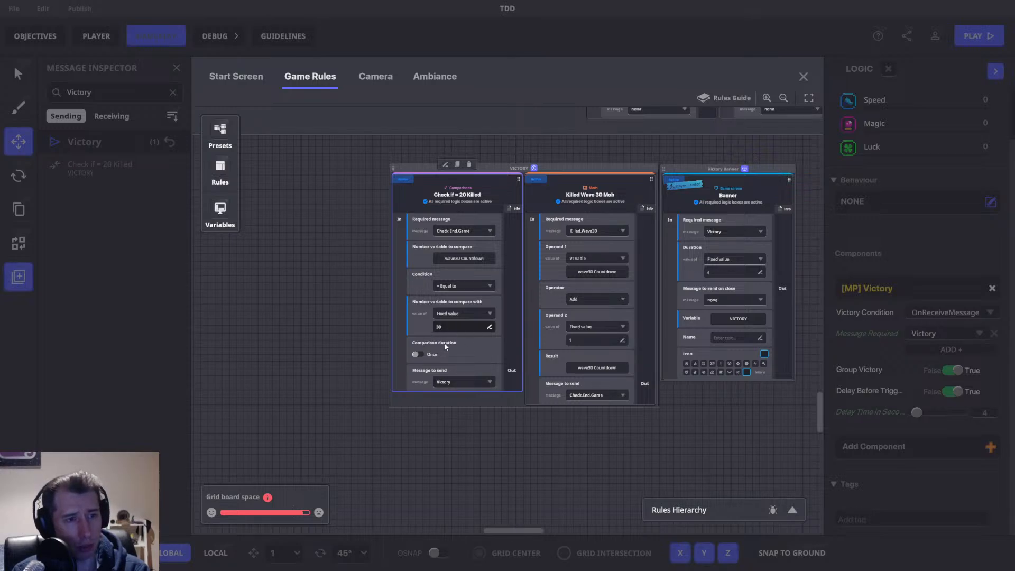
left_click_drag(549, 295, 466, 314)
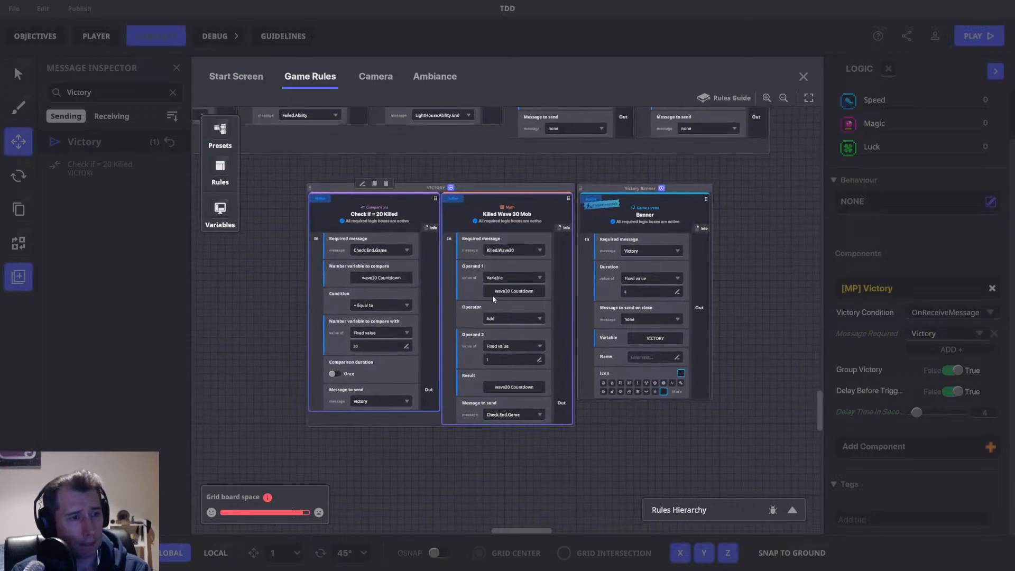
left_click_drag(554, 251, 687, 272)
left_click_drag(819, 281, 699, 290)
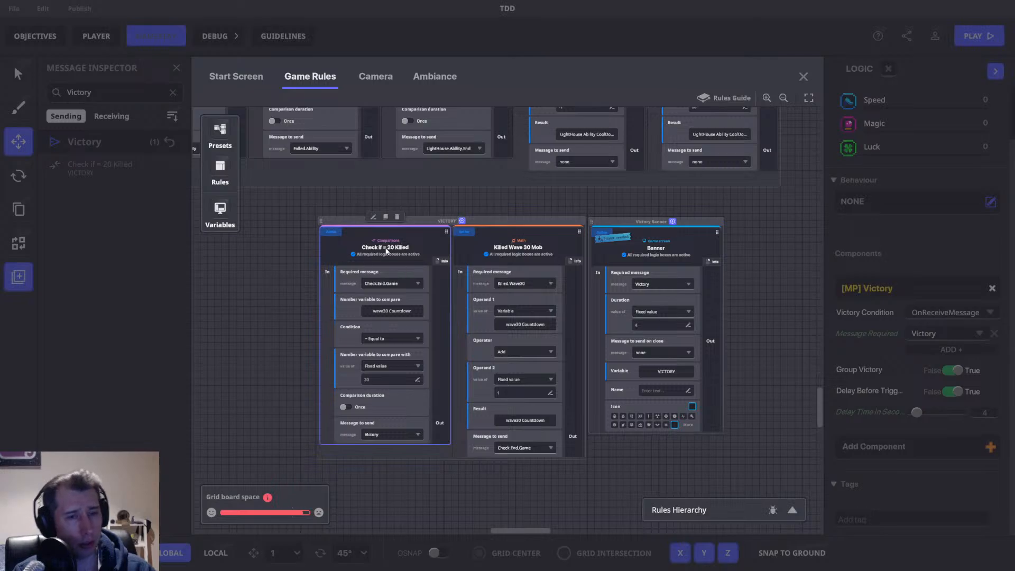
left_click_drag(367, 250, 634, 349)
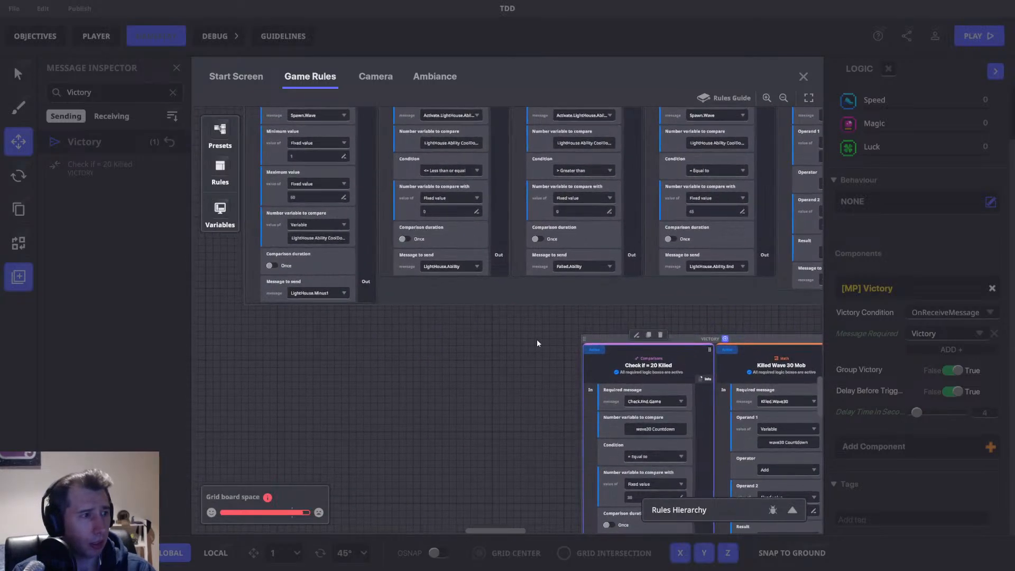
left_click_drag(661, 483, 639, 391)
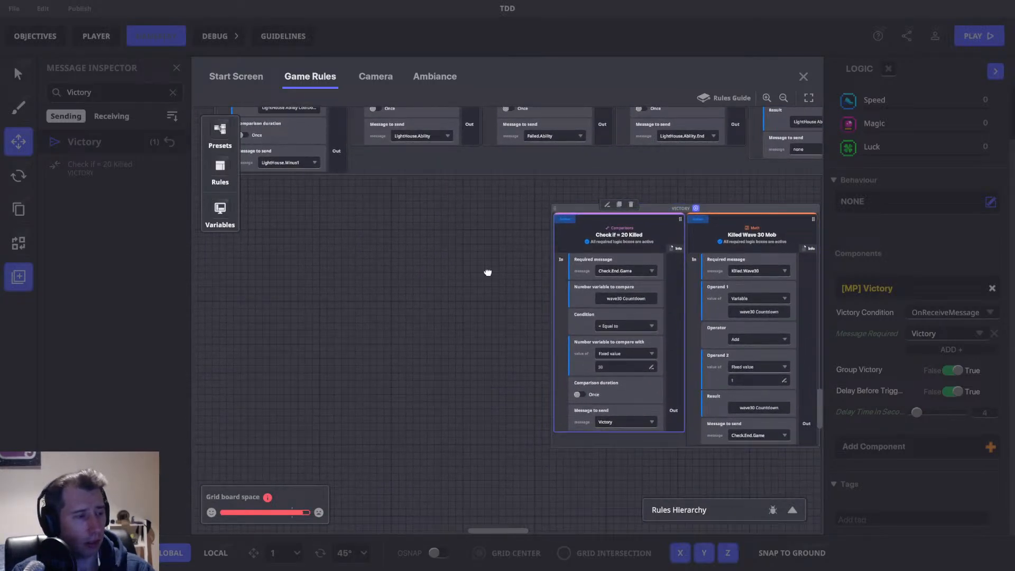
left_click_drag(487, 272, 494, 491)
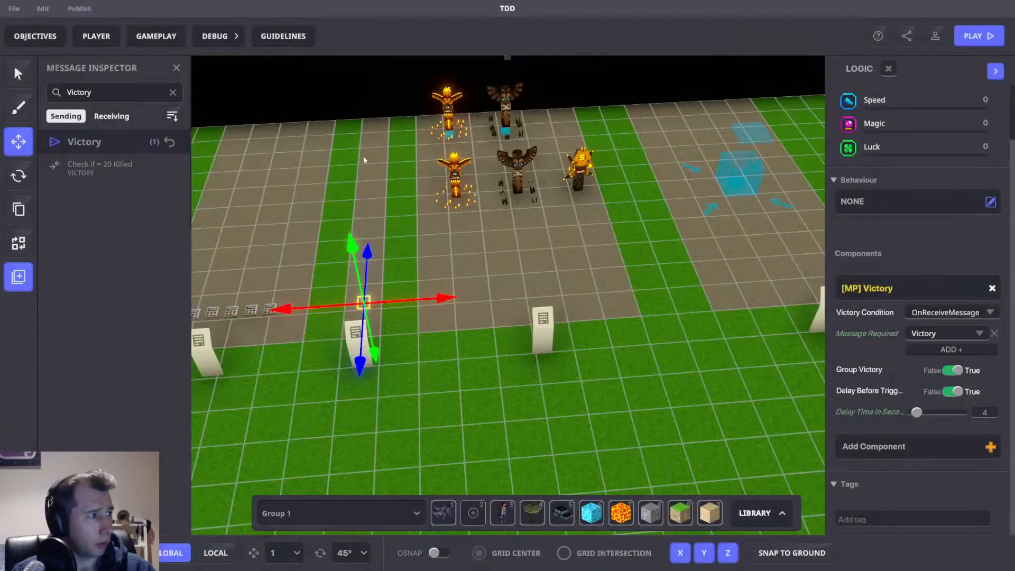
right_click_drag(444, 222, 491, 259)
scroll(585, 316, "down", 6)
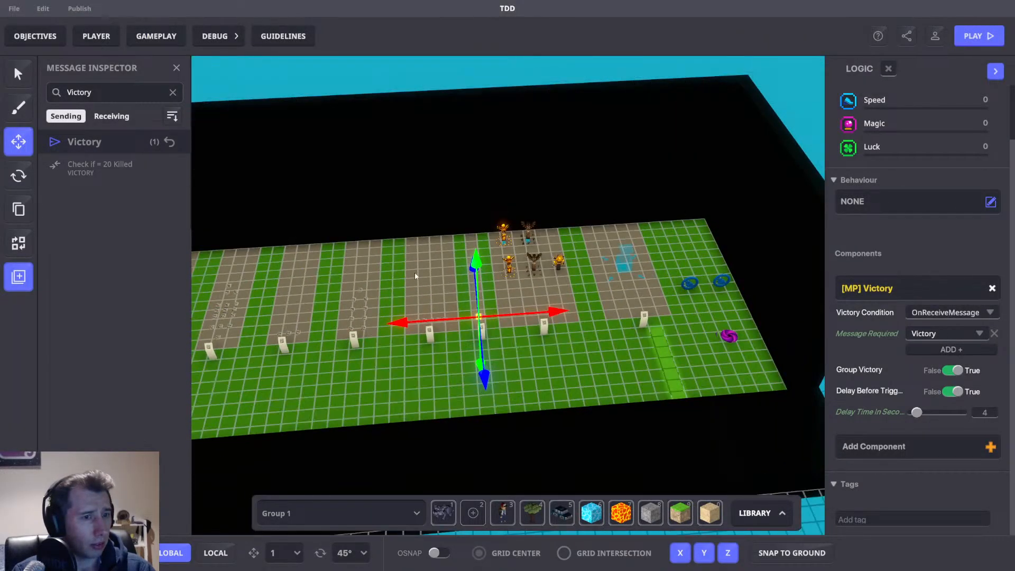
Navigate the view to the starting area, select the Start Game TP Comp object, and close the Message Inspector.
scroll(415, 276, "up", 8)
scroll(565, 244, "down", 2)
middle_click_drag(565, 244, 468, 335)
scroll(511, 404, "up", 1)
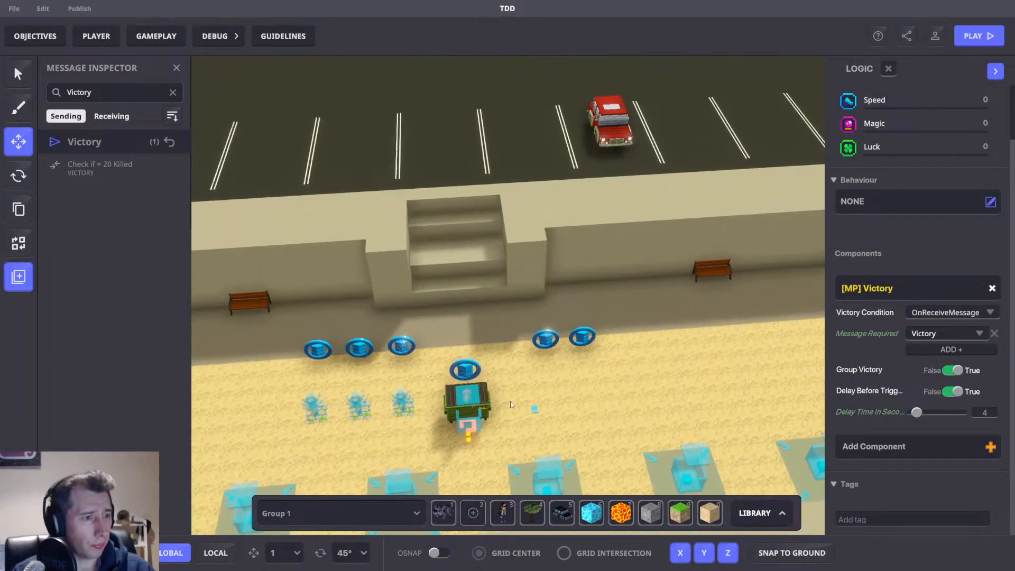
middle_click_drag(510, 274, 550, 170)
right_click_drag(550, 222, 524, 280)
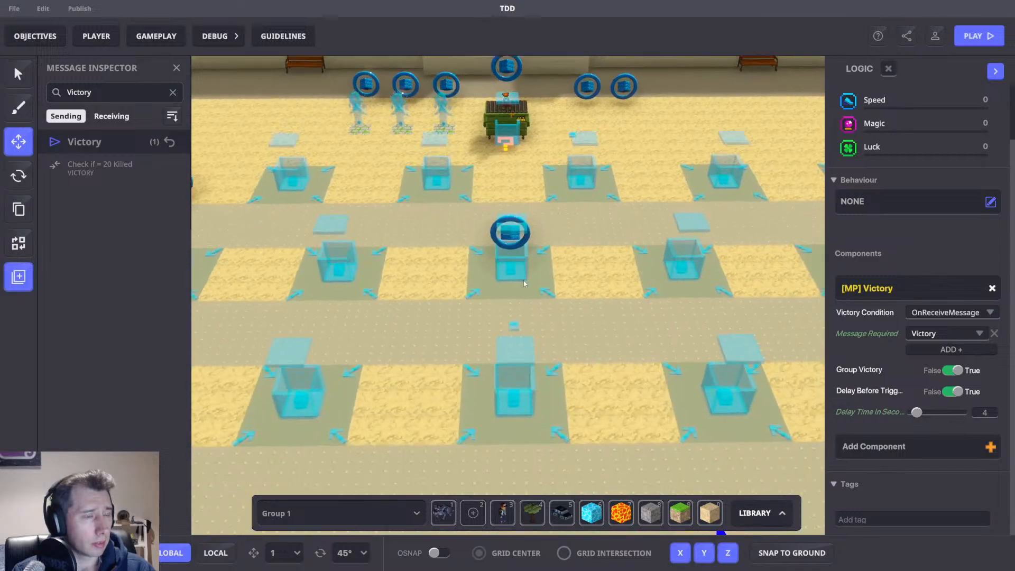
scroll(523, 281, "down", 3)
middle_click_drag(496, 396, 536, 311)
scroll(460, 239, "down", 3)
scroll(477, 287, "up", 5)
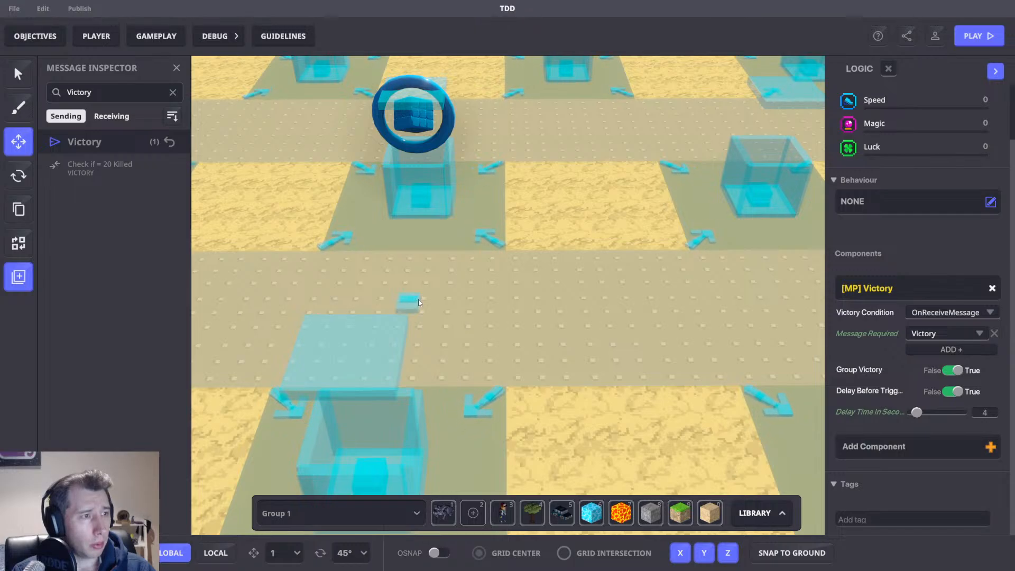
left_click(418, 302)
left_click(176, 68)
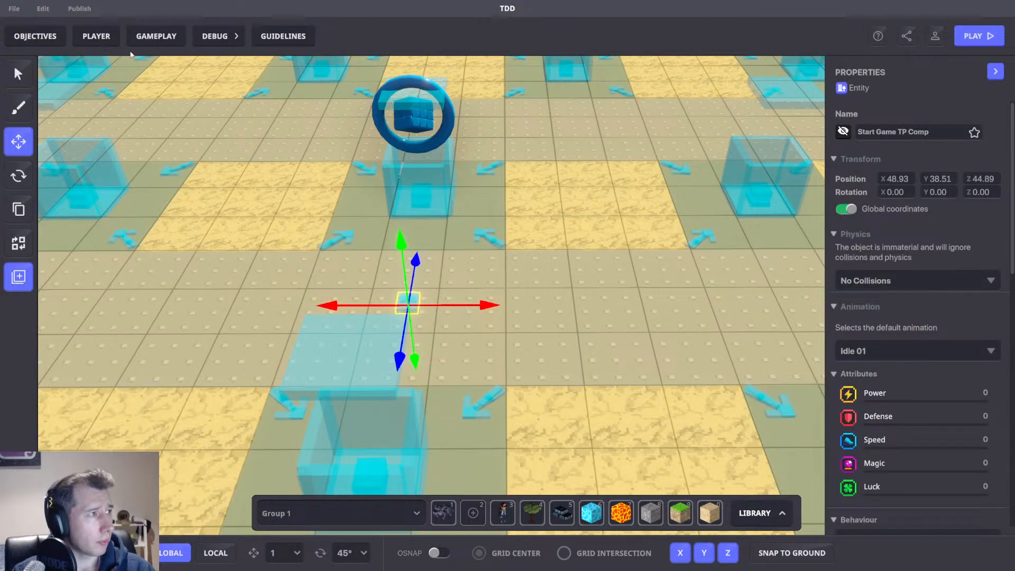
Open the Logic Counter and locate each [SP] Message Broadcaster object in turn.
left_click(237, 36)
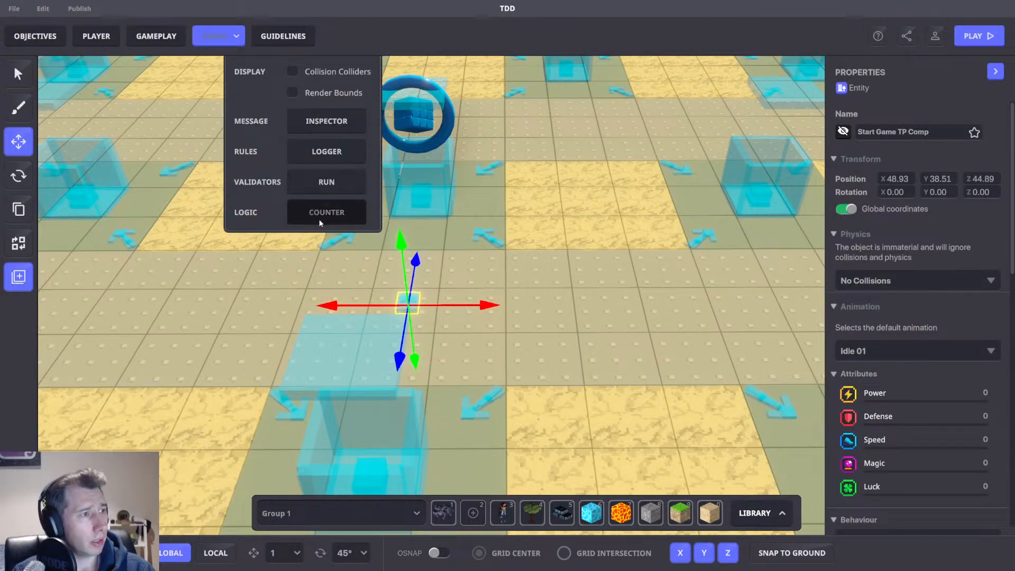
left_click(319, 218)
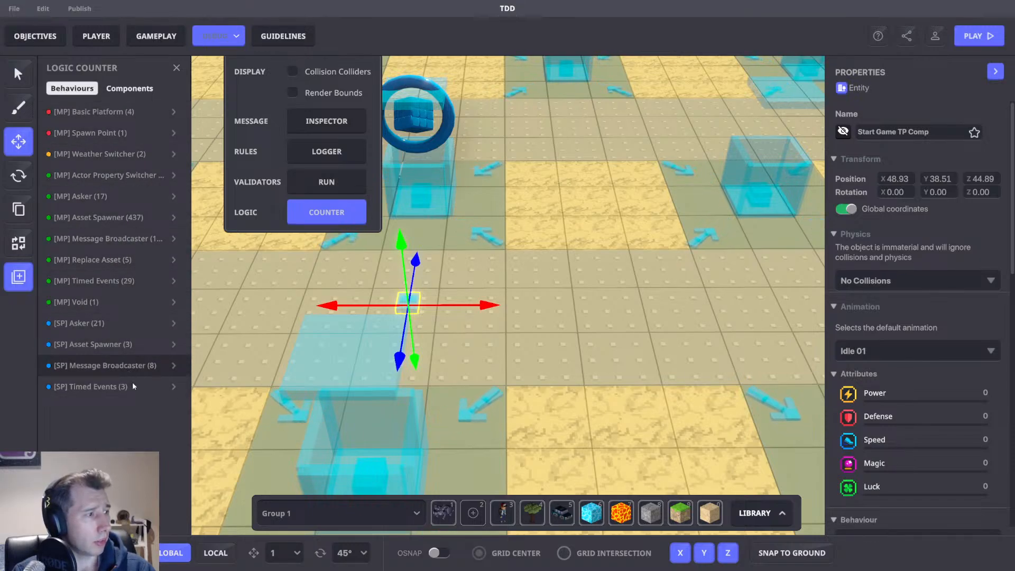
left_click(173, 365)
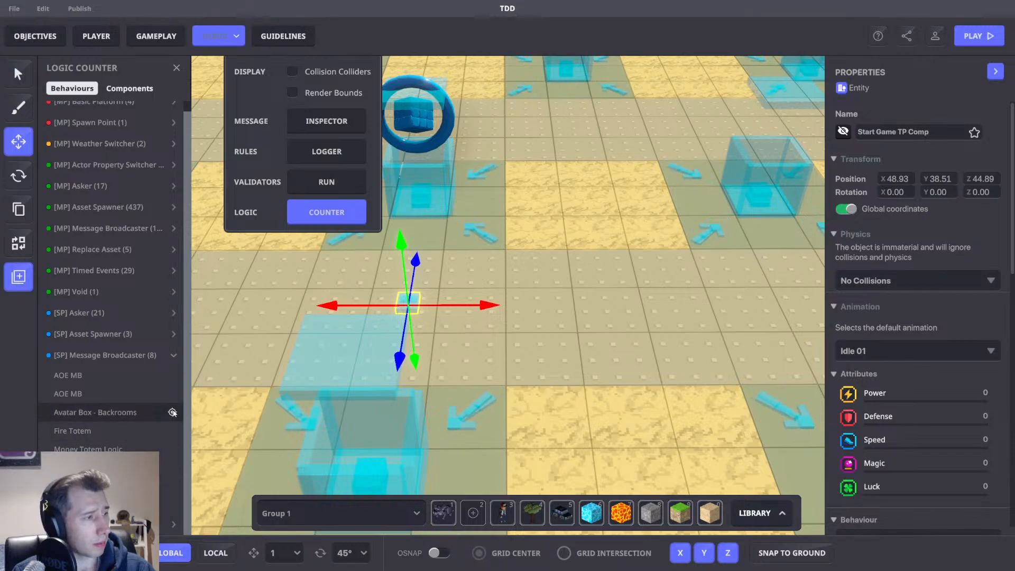
left_click(173, 411)
scroll(930, 448, "down", 5)
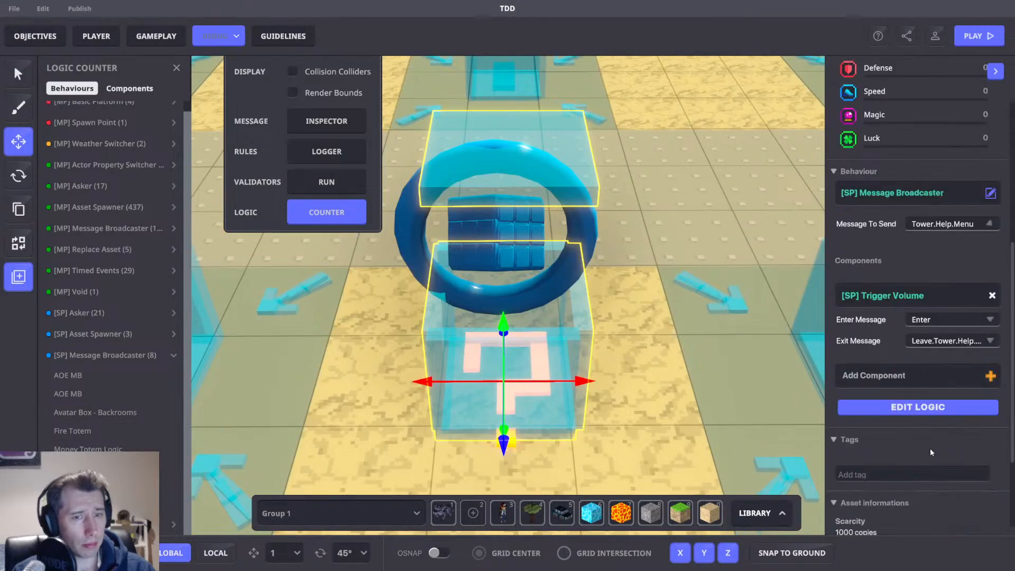
left_click(172, 431)
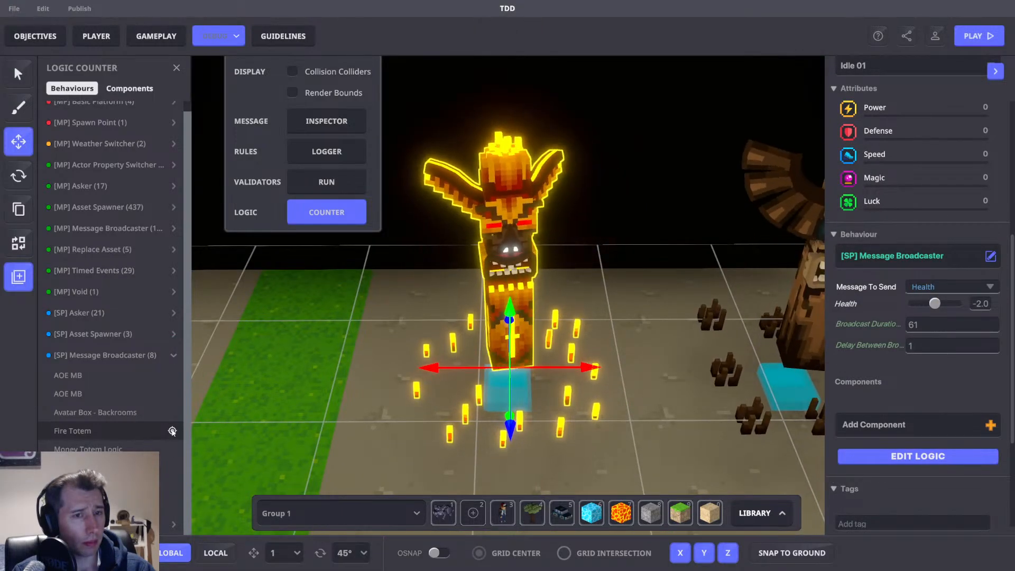
left_click(172, 449)
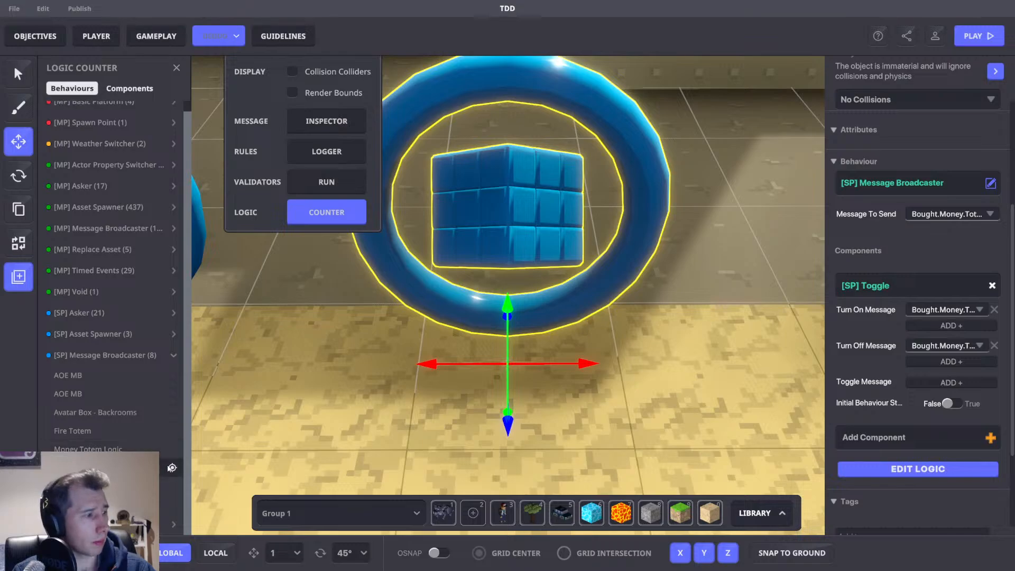
left_click(172, 468)
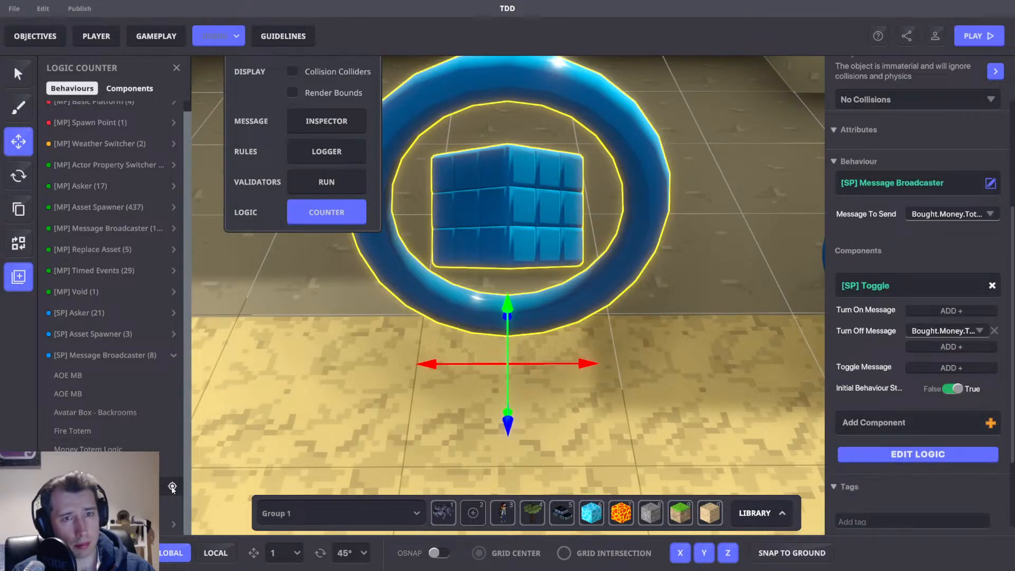
left_click(172, 486)
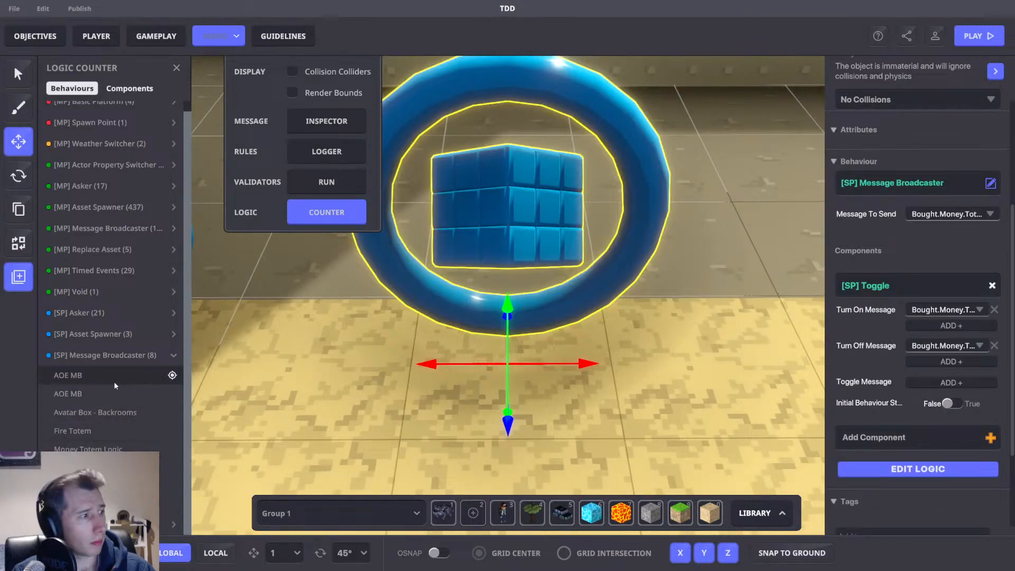
Locate the AOE MB message broadcaster in the scene from the Logic Counter list.
left_click(172, 375)
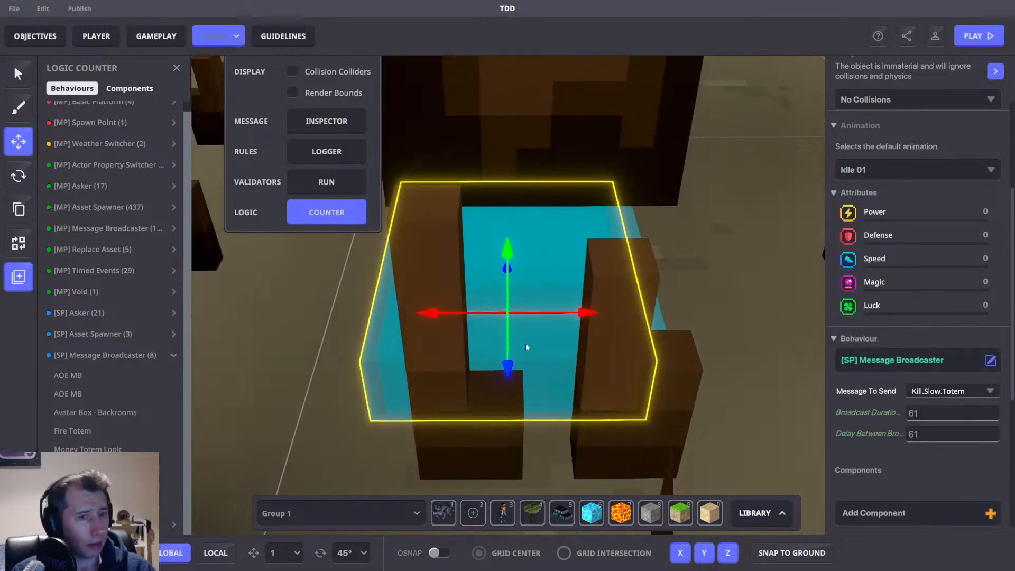
scroll(553, 318, "down", 5)
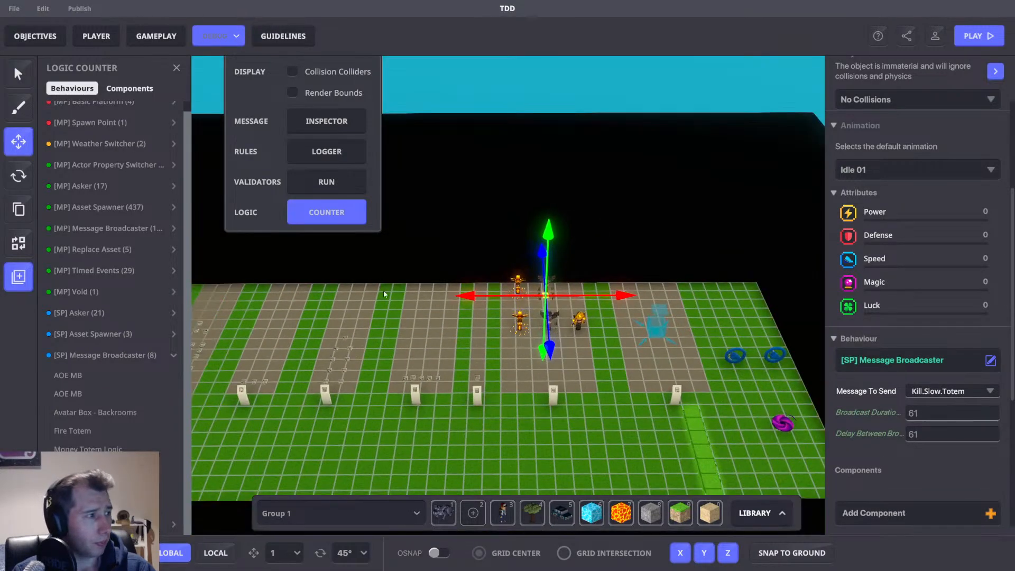
middle_click_drag(385, 293, 597, 365)
middle_click_drag(492, 246, 489, 340)
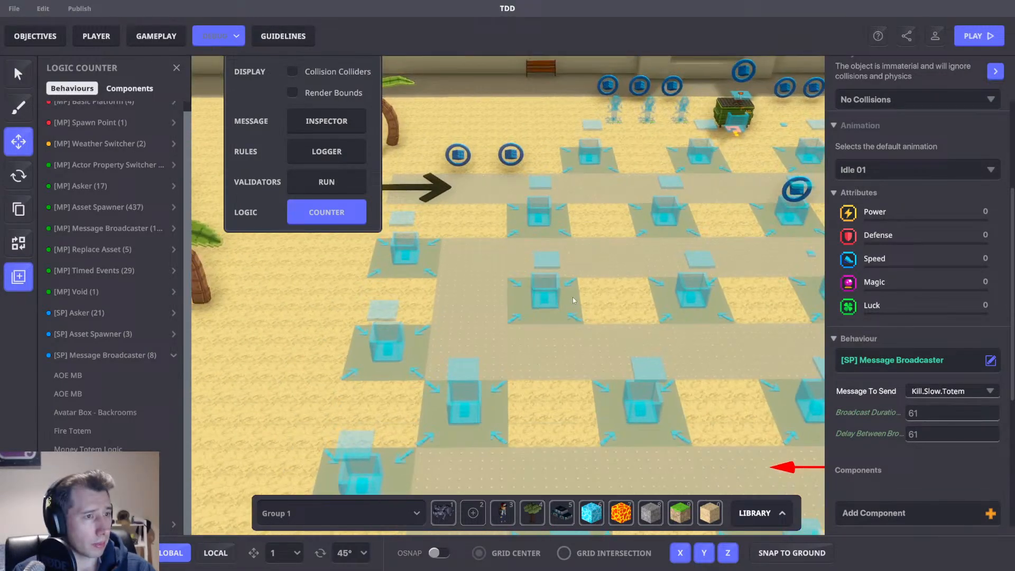
scroll(531, 270, "up", 2)
middle_click_drag(530, 271, 536, 327)
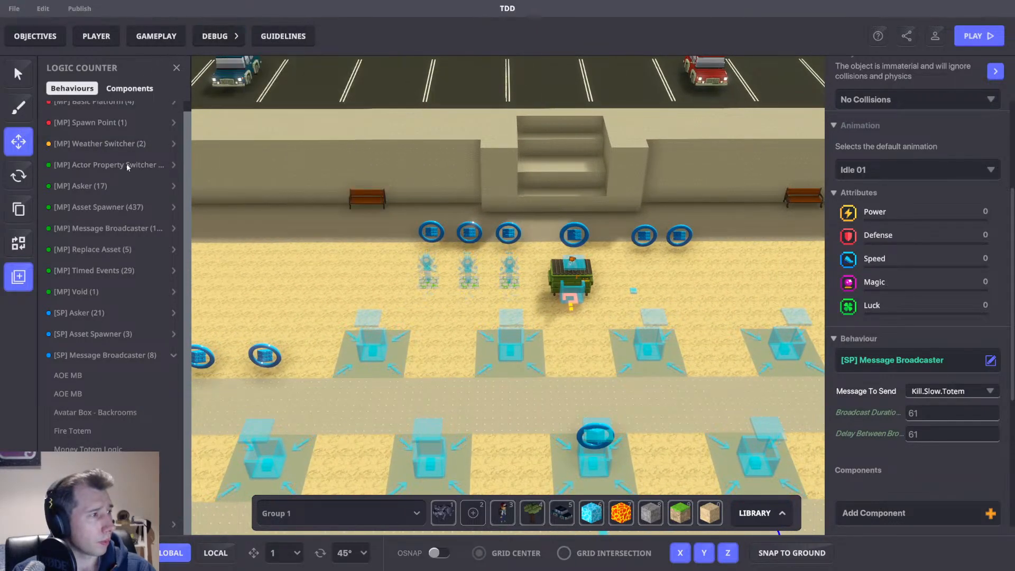
Search the Message Inspector for money and select the Money Totem object that sends the Money message.
left_click(214, 37)
left_click(326, 120)
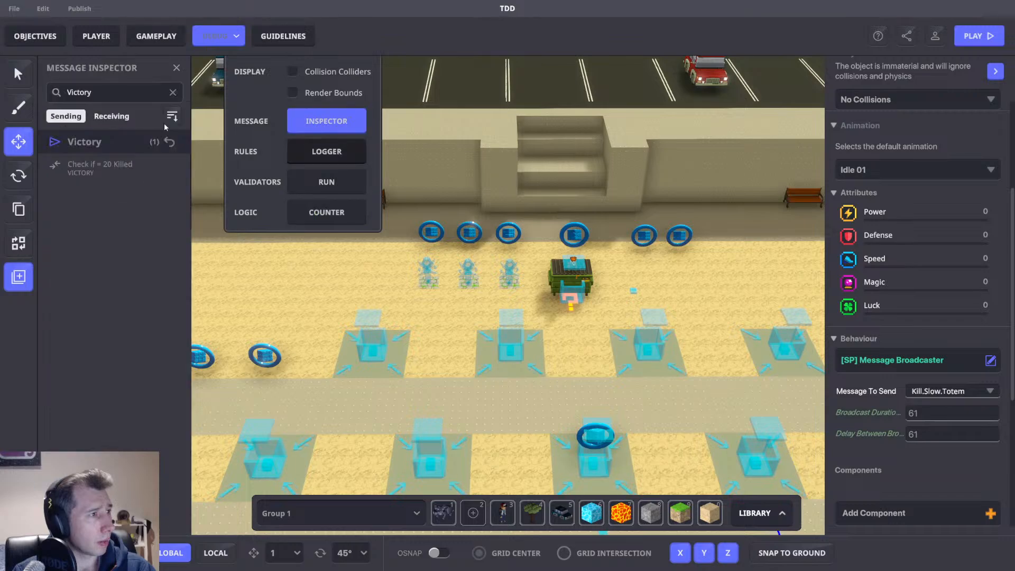
type("money")
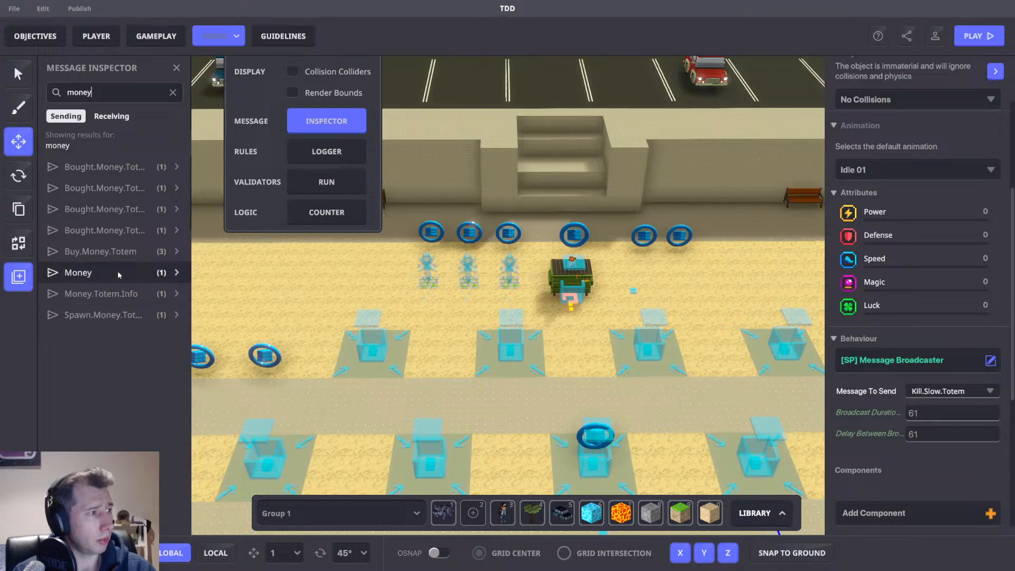
left_click(135, 274)
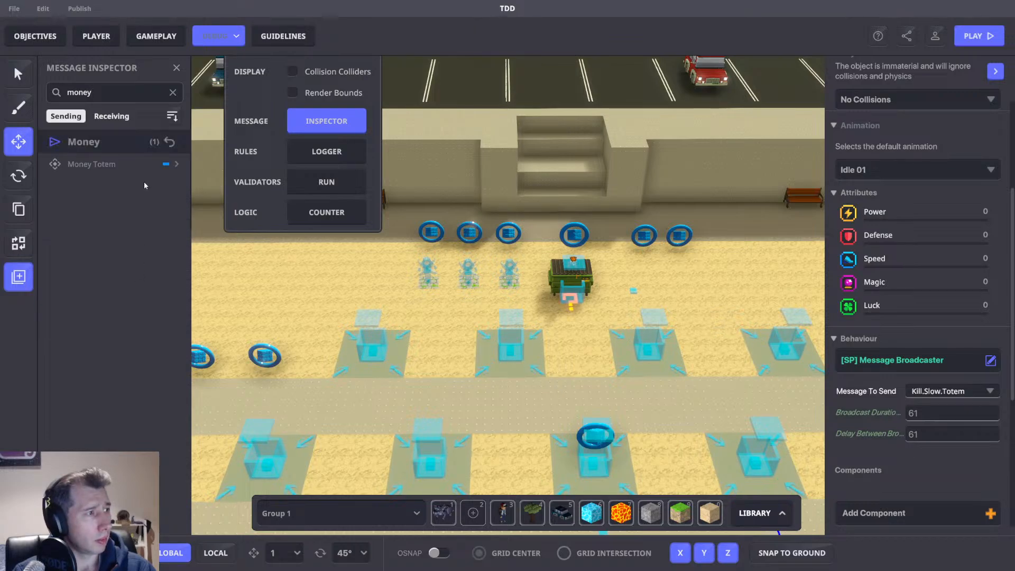
left_click(151, 165)
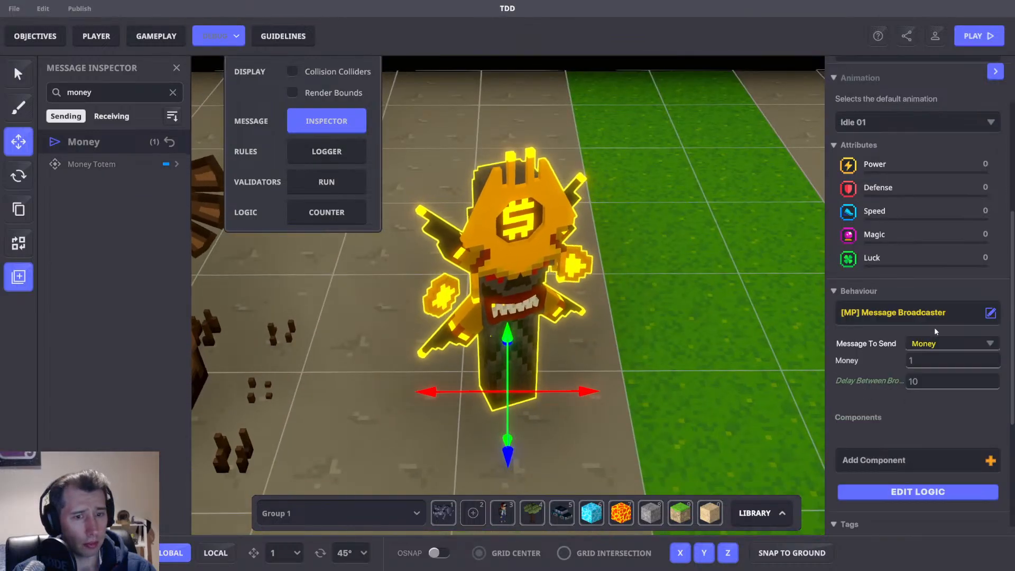
Add an [MP] Toggle component to the Money Totem's logic and set its initial behaviour state to False.
left_click(898, 491)
scroll(639, 314, "down", 6)
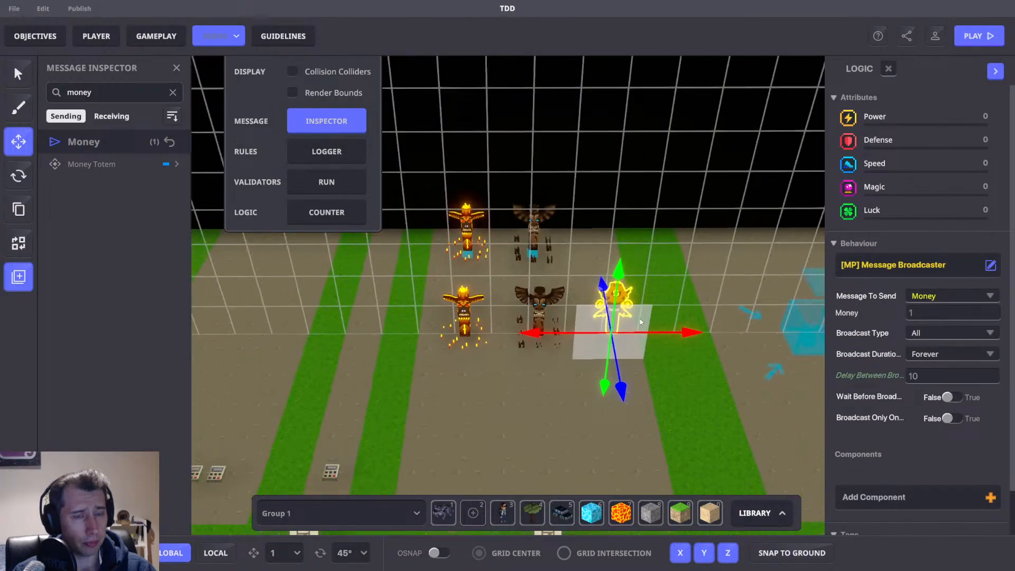
scroll(682, 354, "up", 2)
right_click_drag(644, 364, 648, 366)
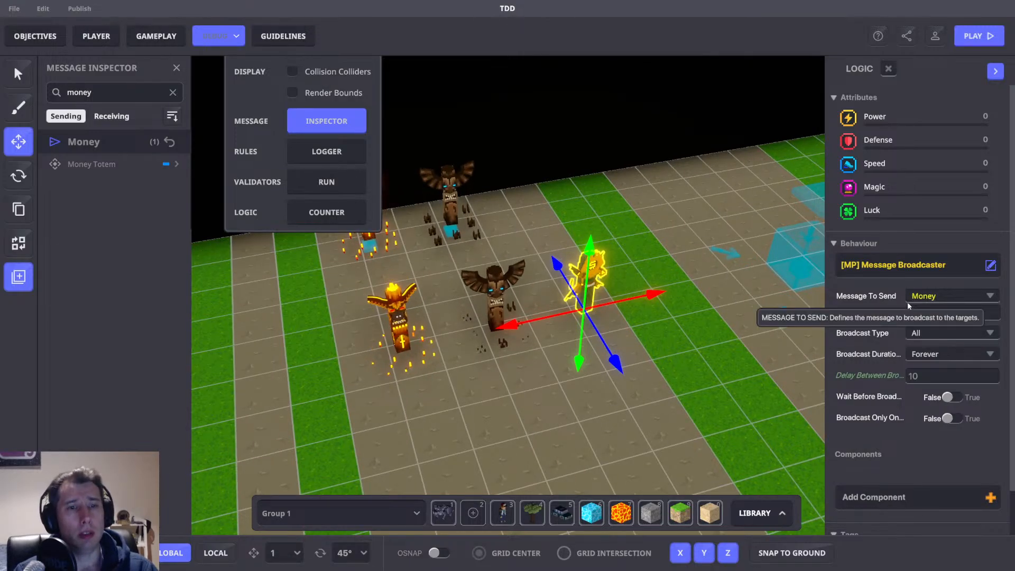
scroll(892, 481, "down", 1)
right_click_drag(731, 401, 710, 404)
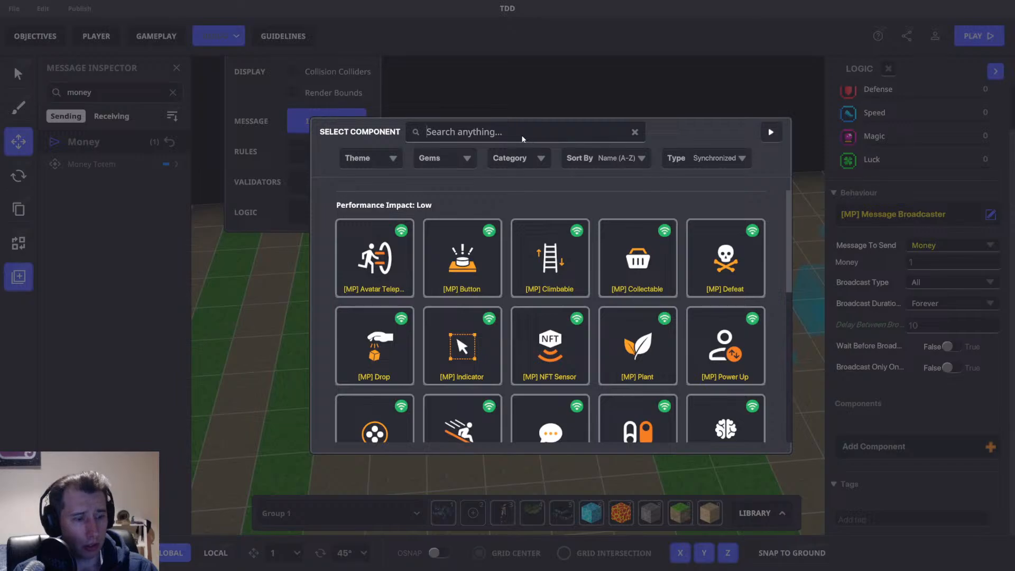
type("ogg")
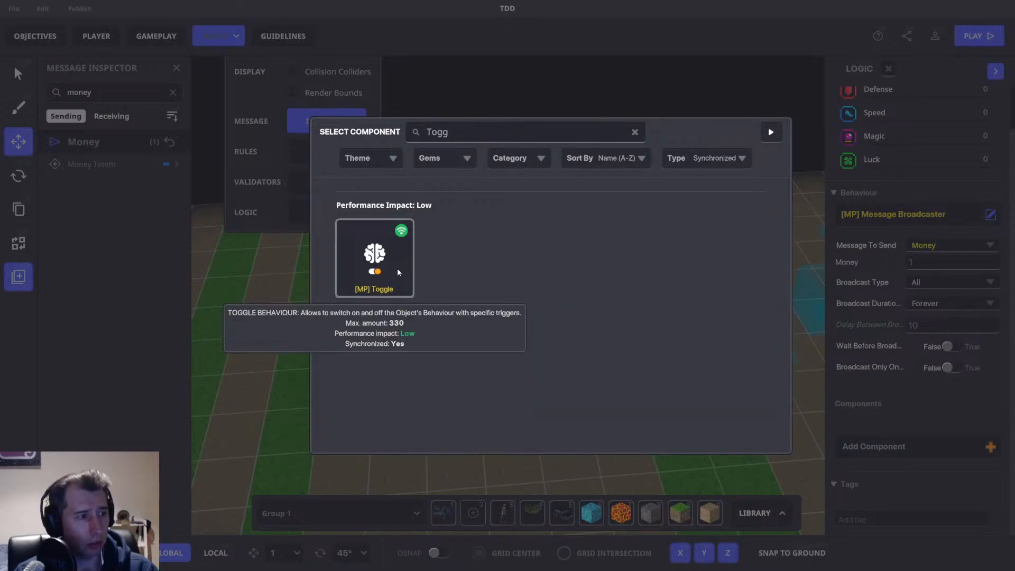
left_click(398, 268)
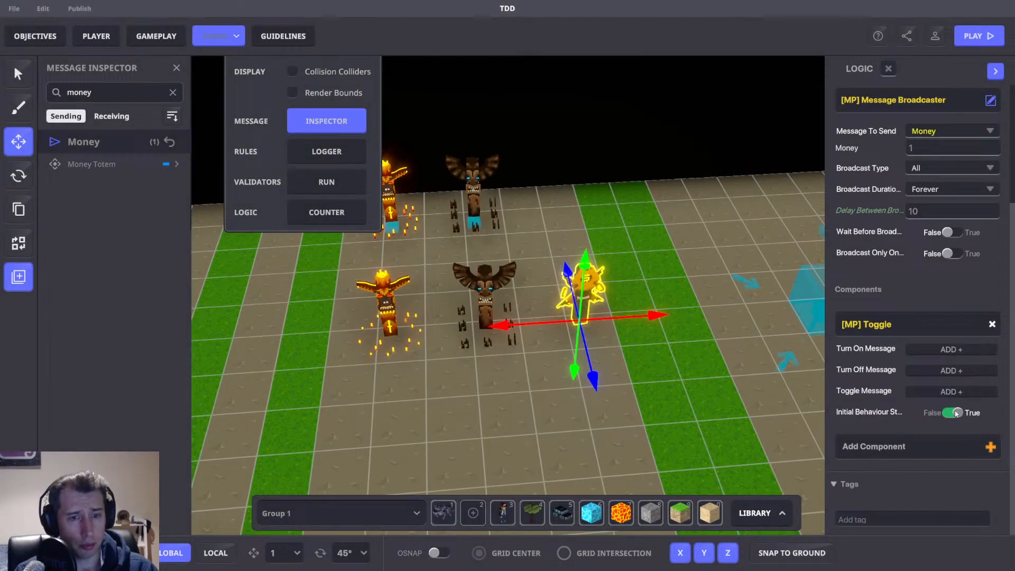
scroll(639, 256, "down", 4)
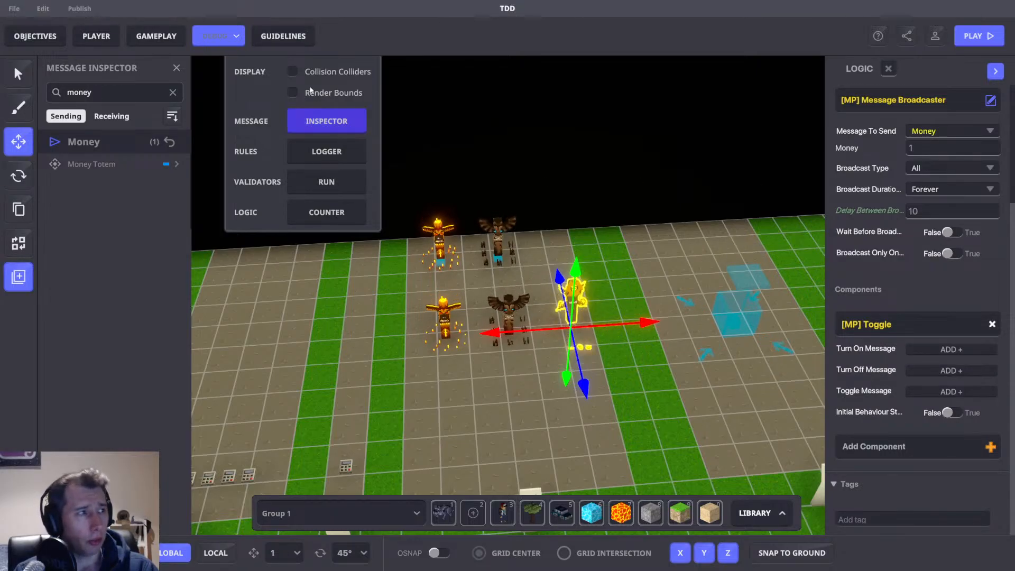
middle_click_drag(709, 201, 651, 217)
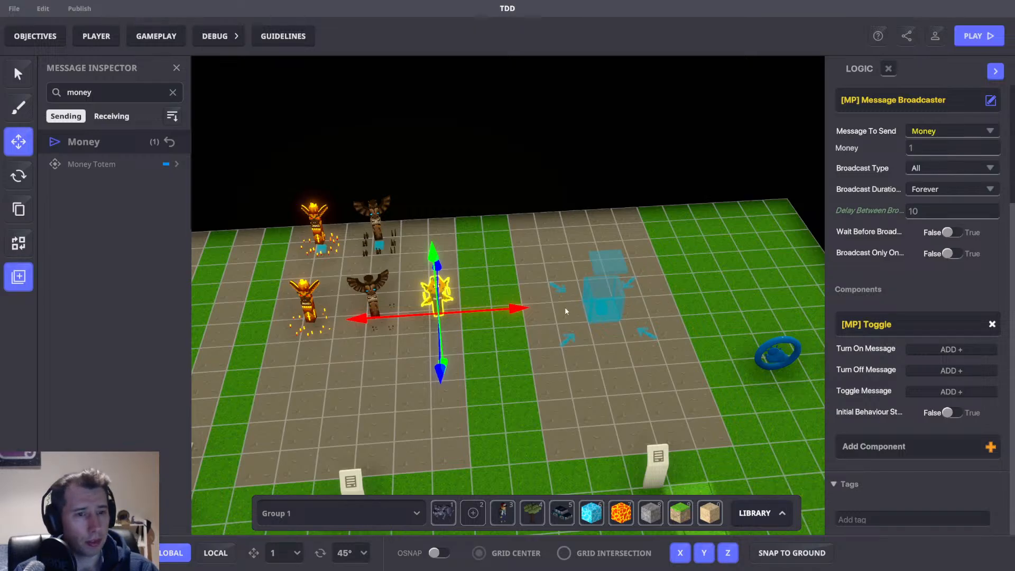
Play-test the experience and build a BBQ Tower on the grey square near the start.
key("F5")
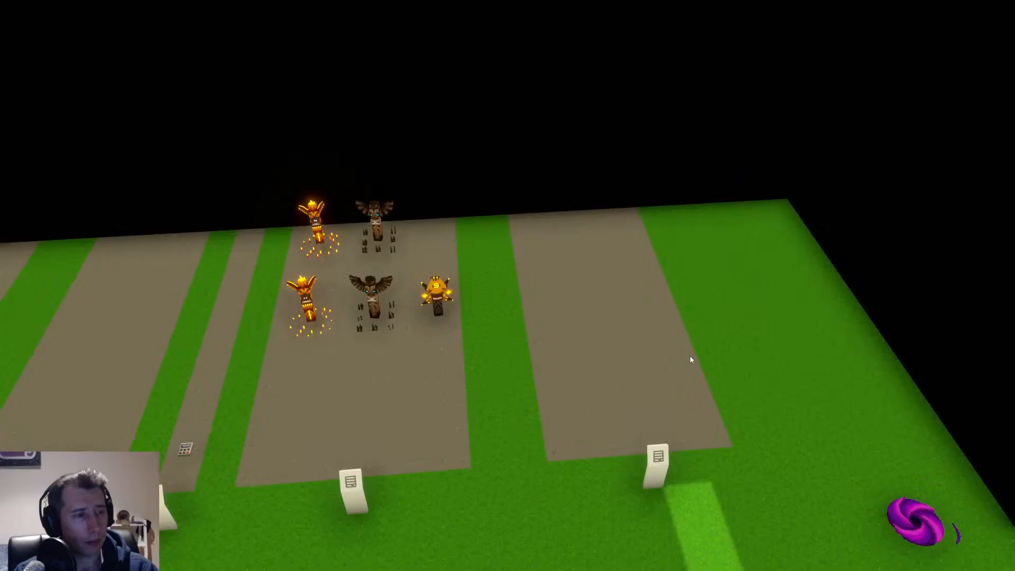
key("w+a")
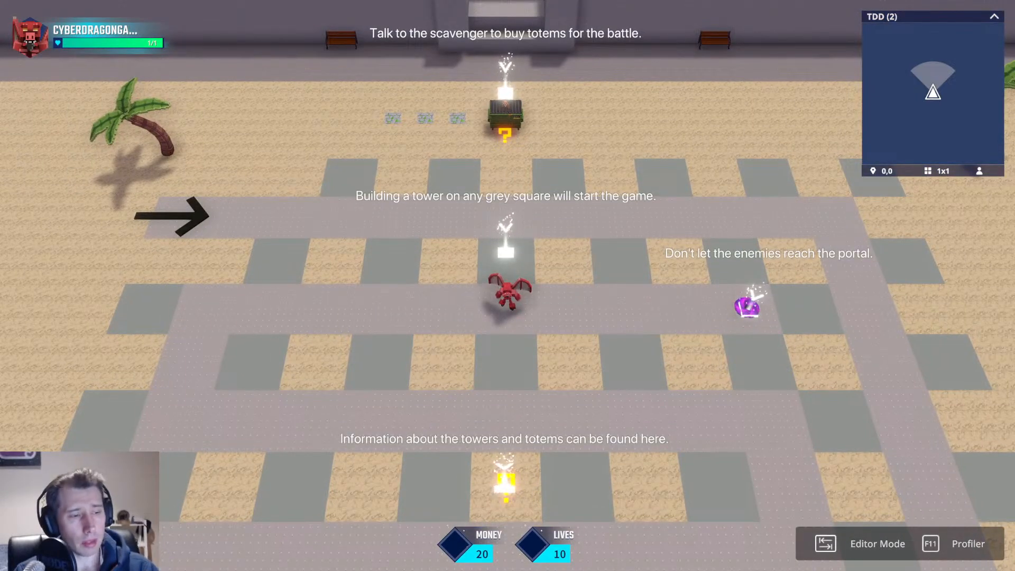
key("w")
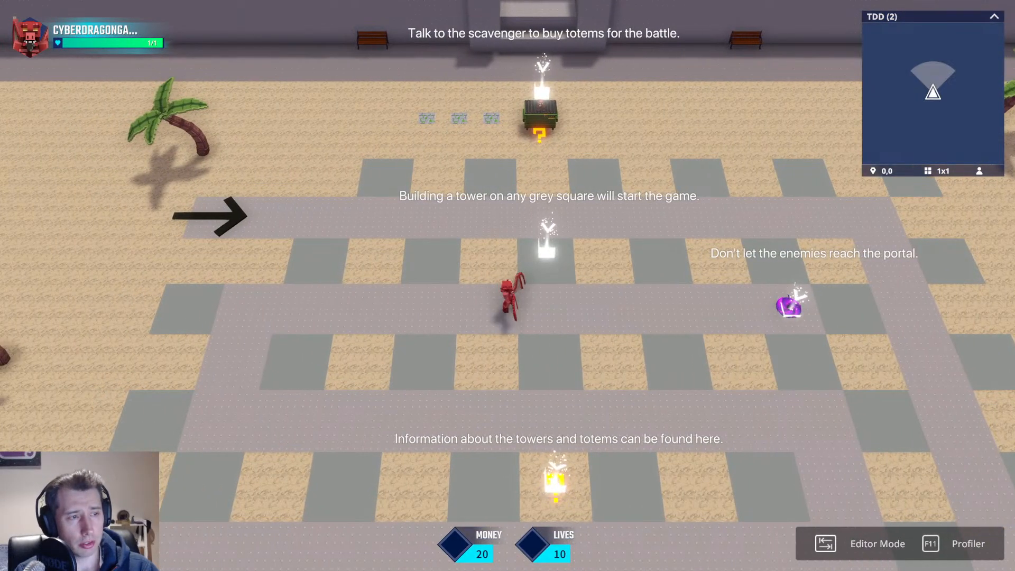
key("d")
key("e")
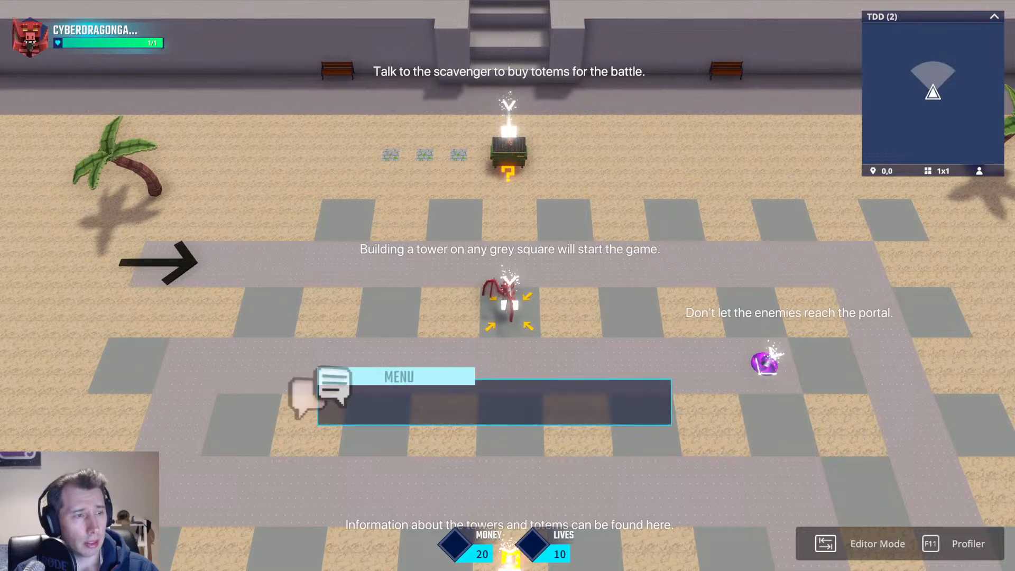
left_click(595, 443)
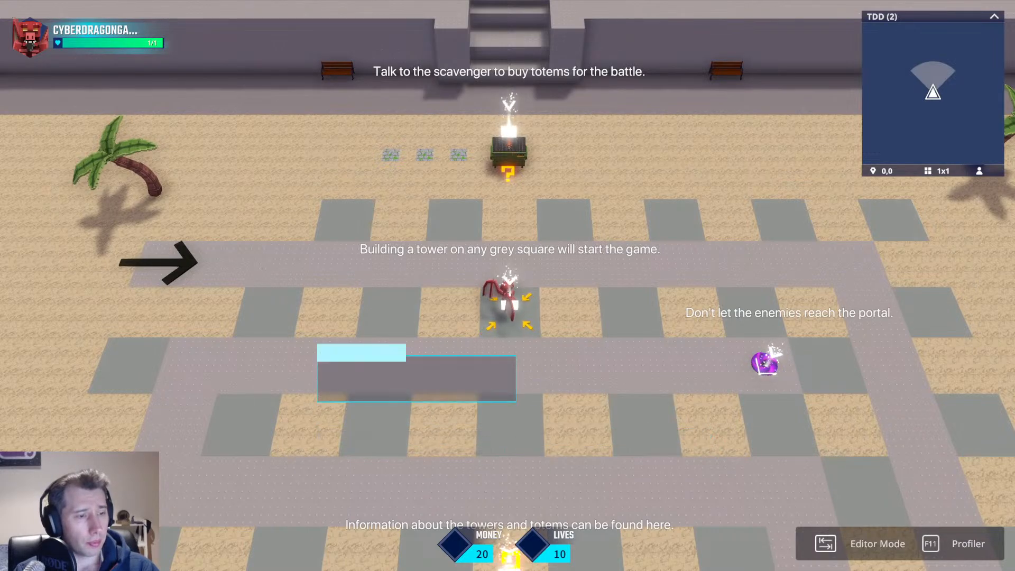
left_click(607, 421)
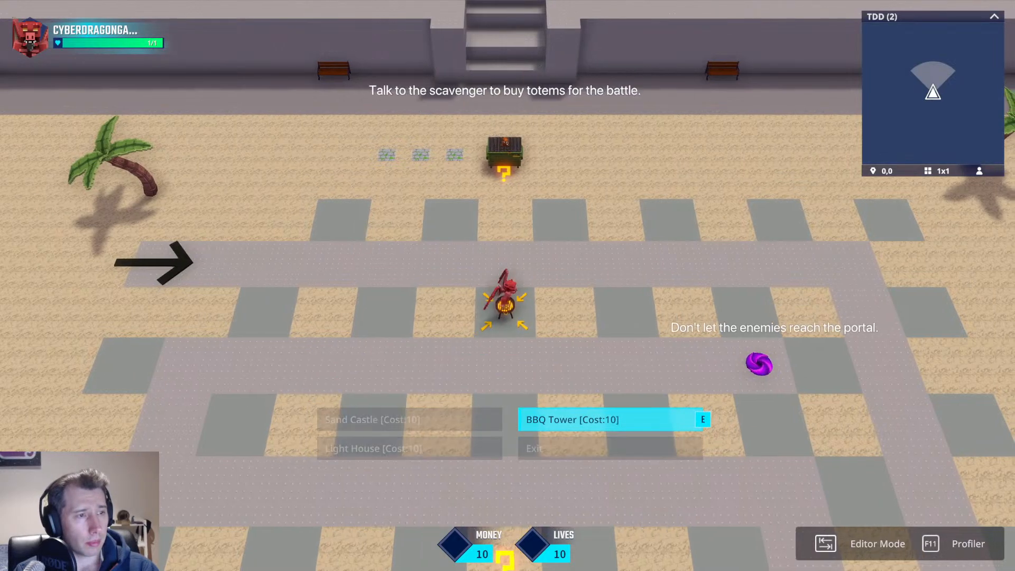
Visit the scavenger's totem shop, walk along the path as the first wave starts, and leave the play-test.
key("e")
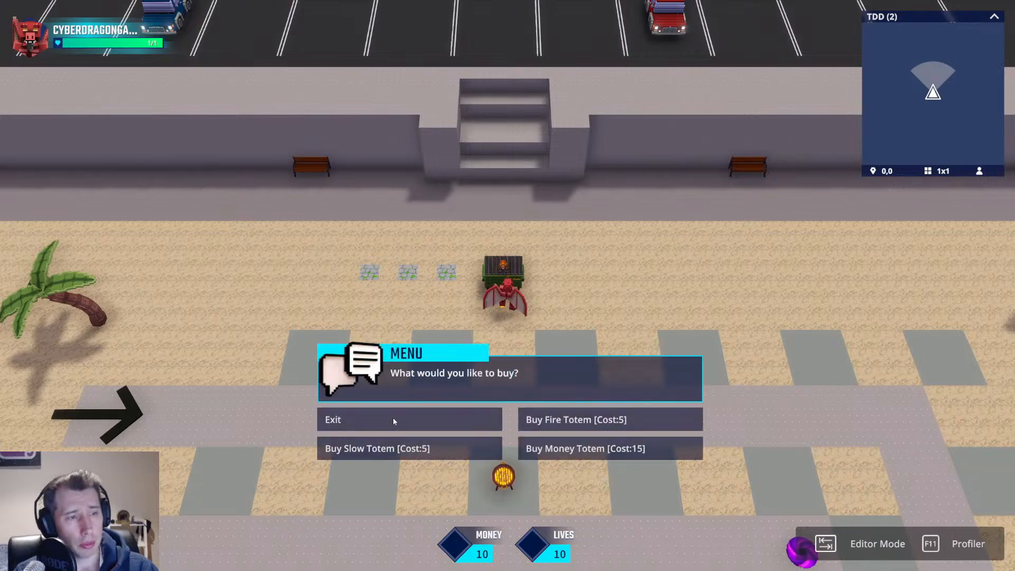
key("d")
key("w")
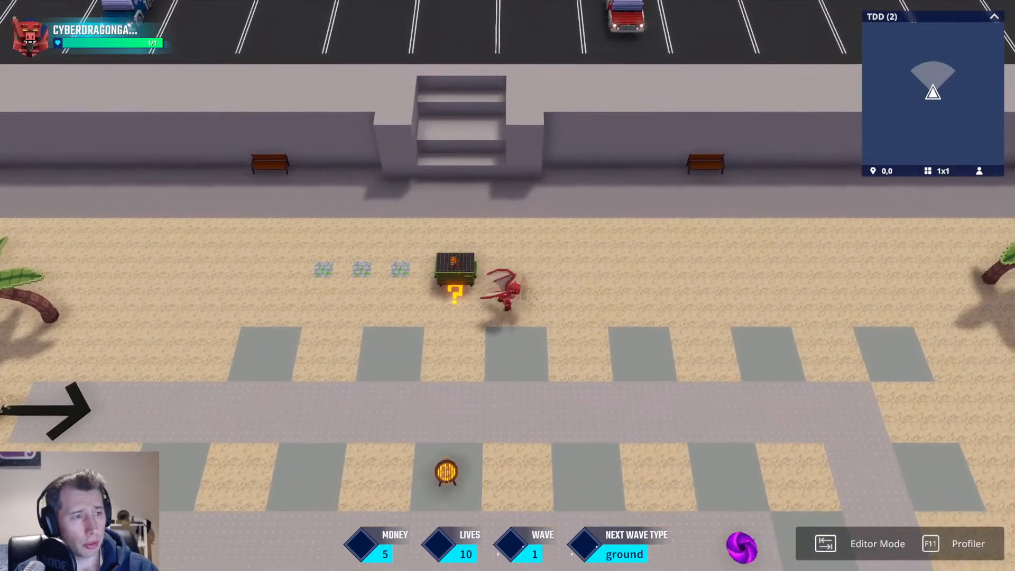
key("s")
key("a")
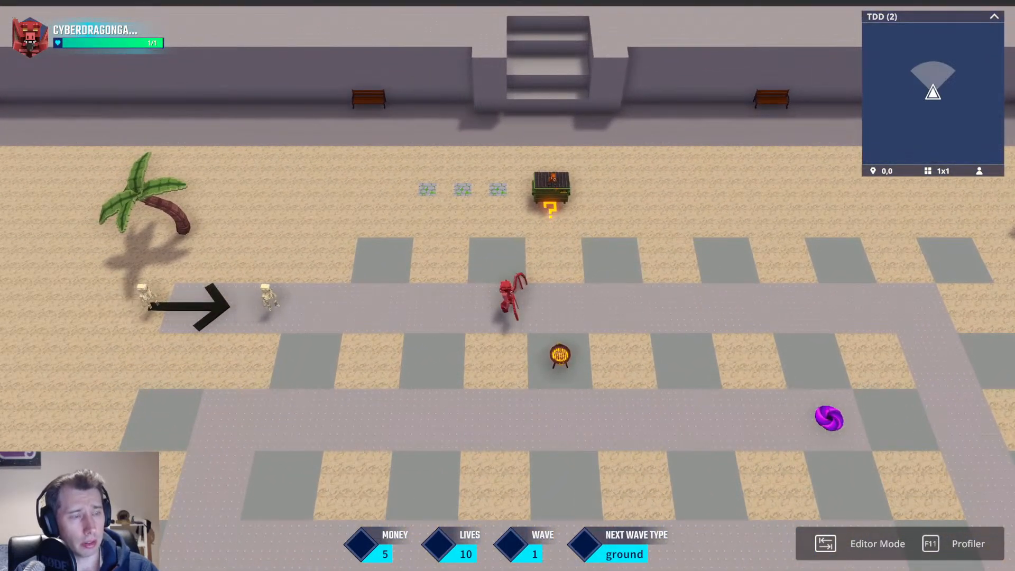
key("a")
key("w")
key("d")
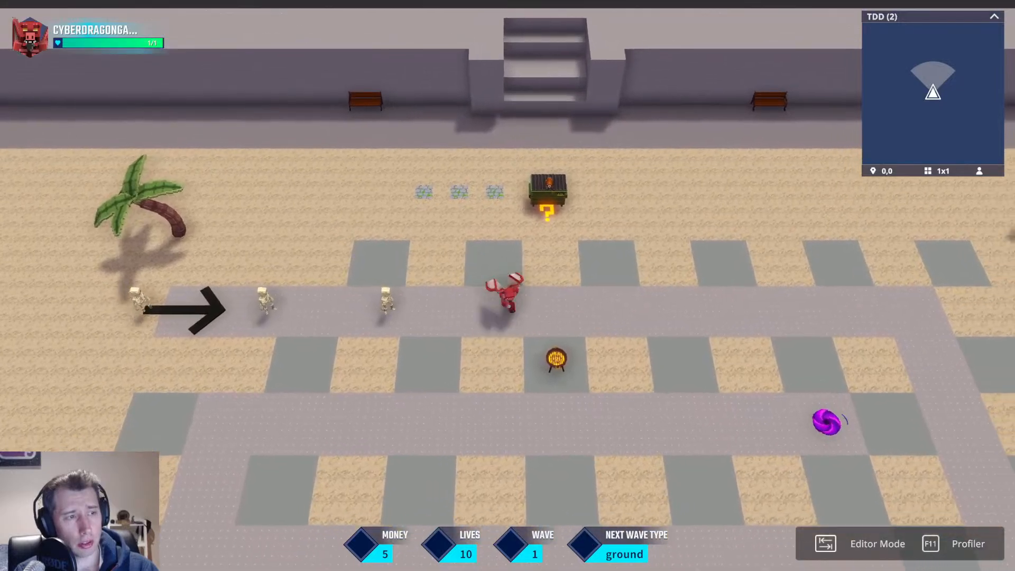
key("a")
key("d")
key("s")
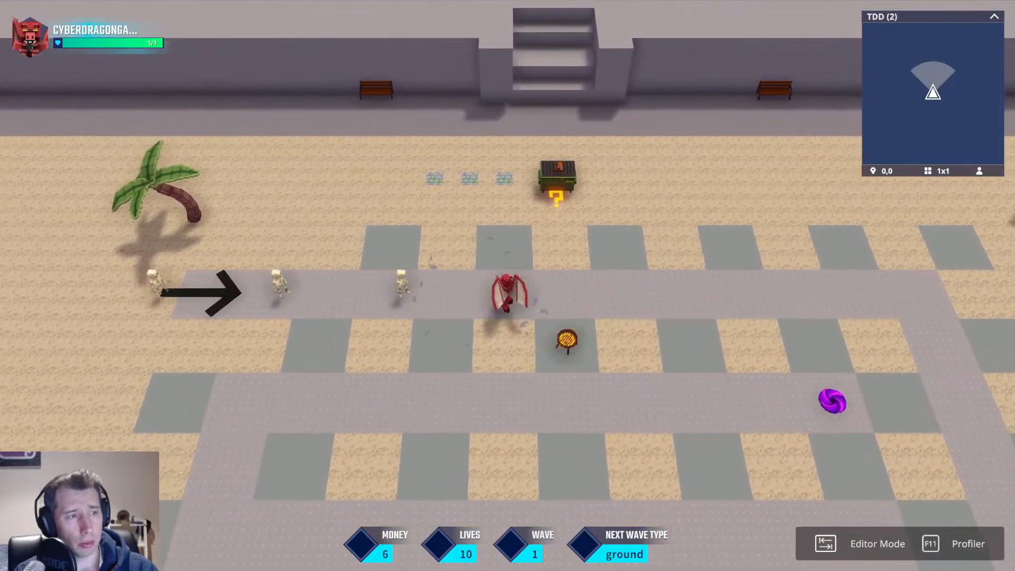
key("Tab")
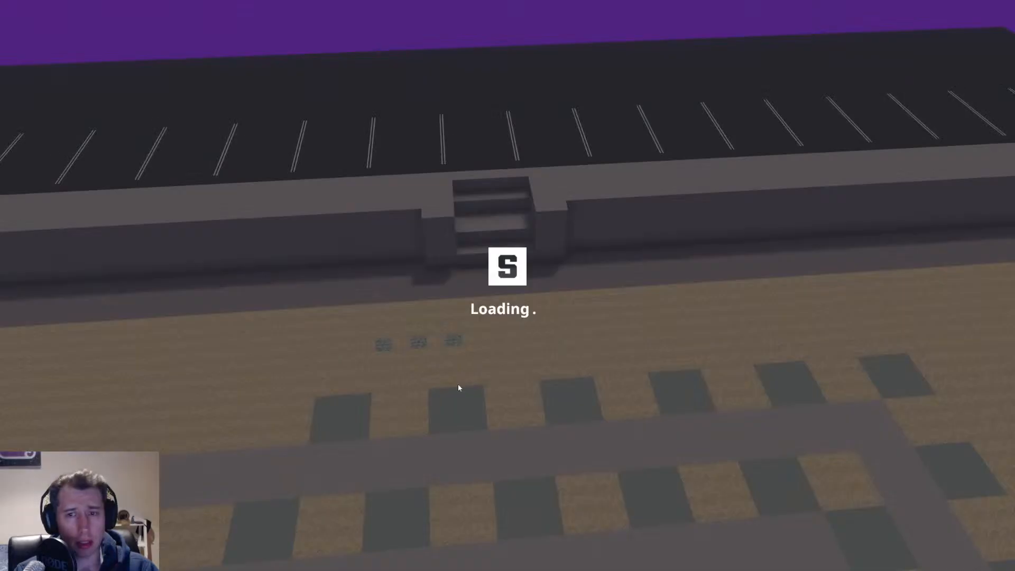
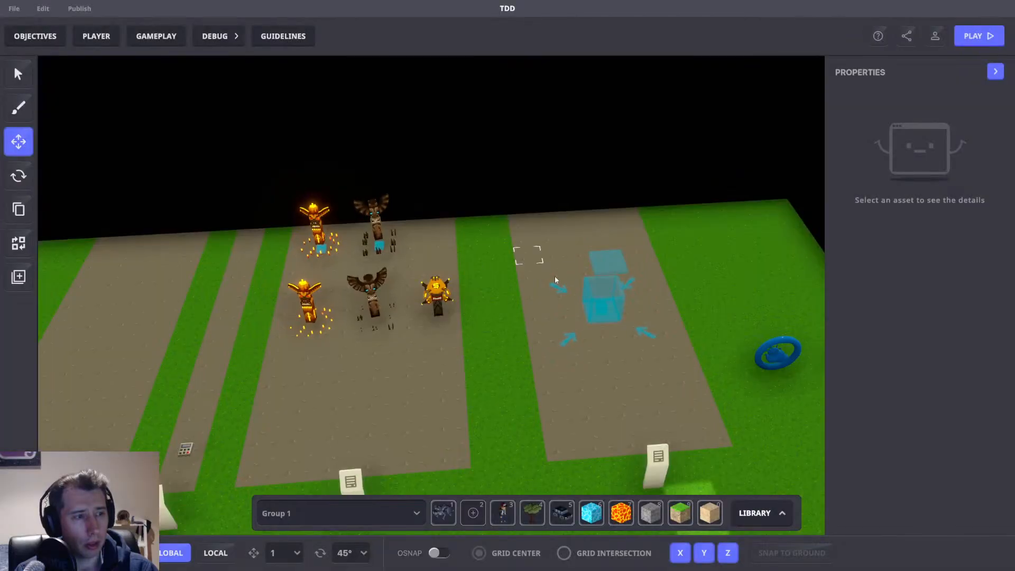
Inspect the placed totems and the small pad object to compare their behaviours and components.
left_click(468, 358)
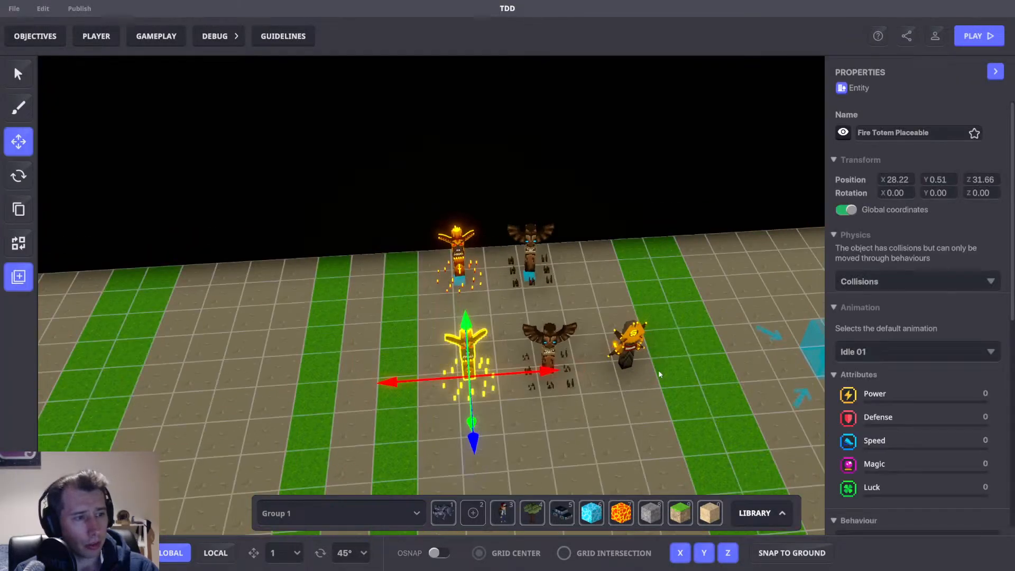
scroll(904, 403, "down", 6)
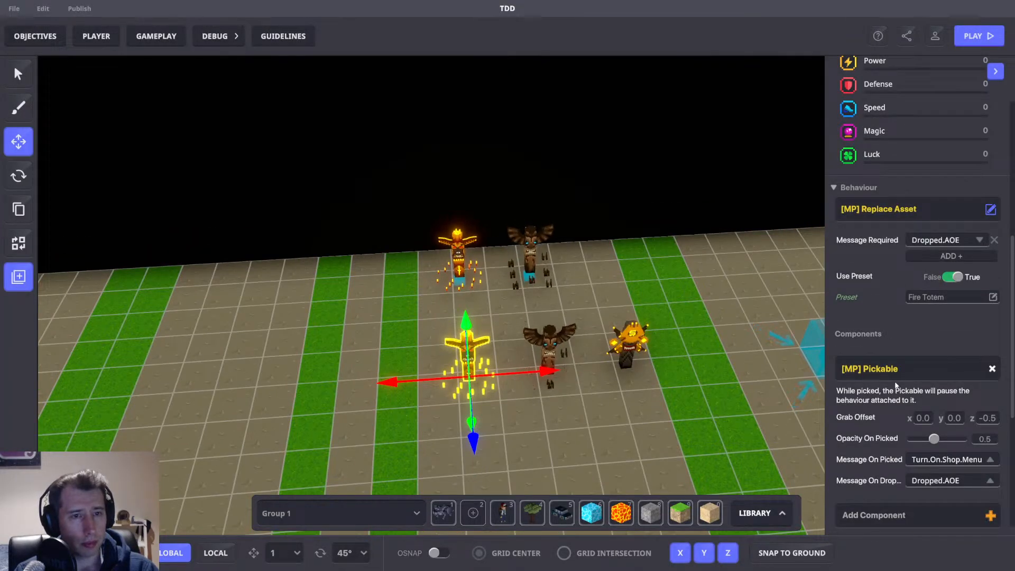
scroll(904, 369, "down", 3)
right_click_drag(689, 369, 728, 373)
scroll(417, 280, "up", 5)
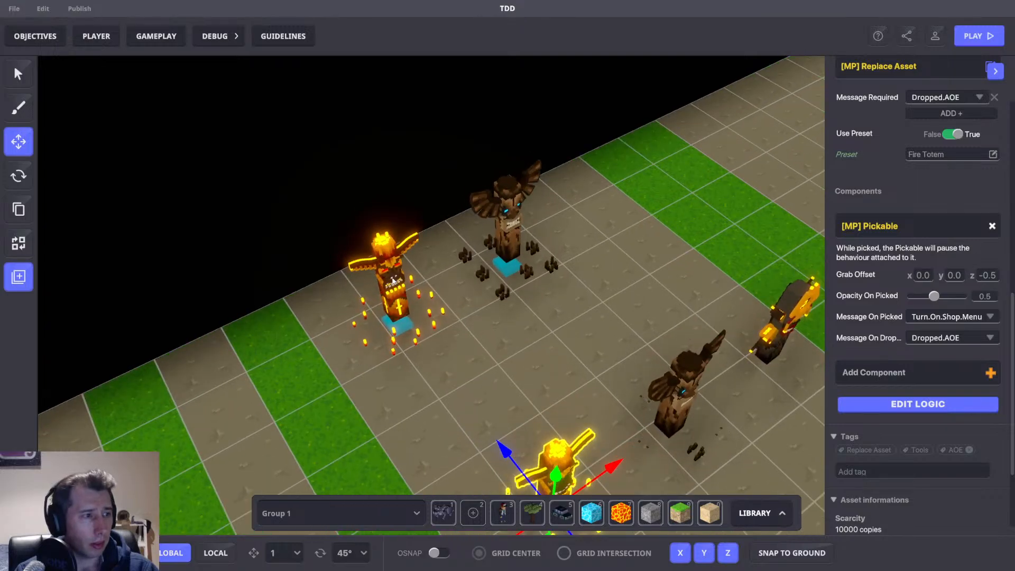
left_click(404, 286)
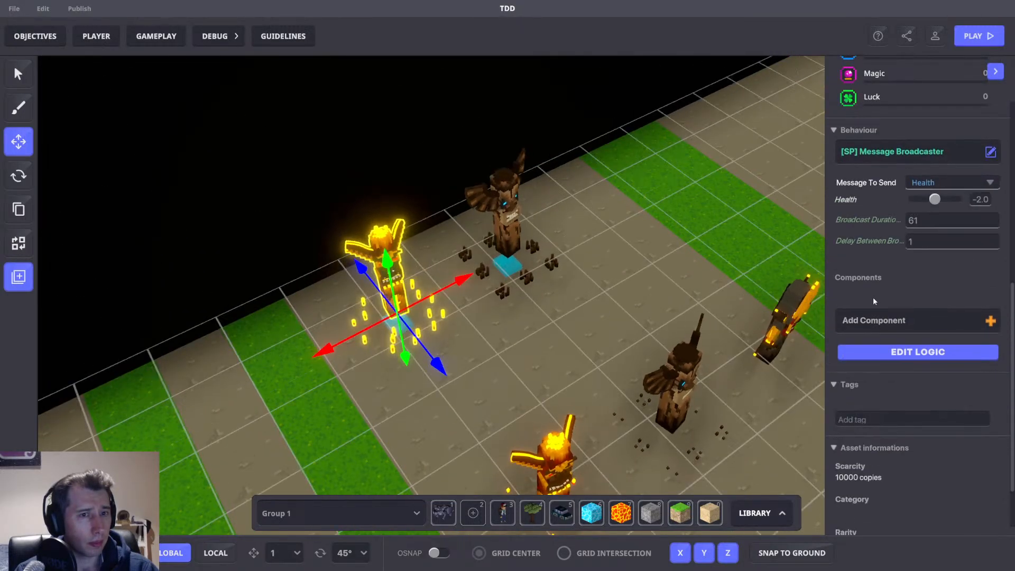
right_click_drag(659, 290, 551, 277)
left_click_drag(475, 272, 352, 302)
left_click(398, 294)
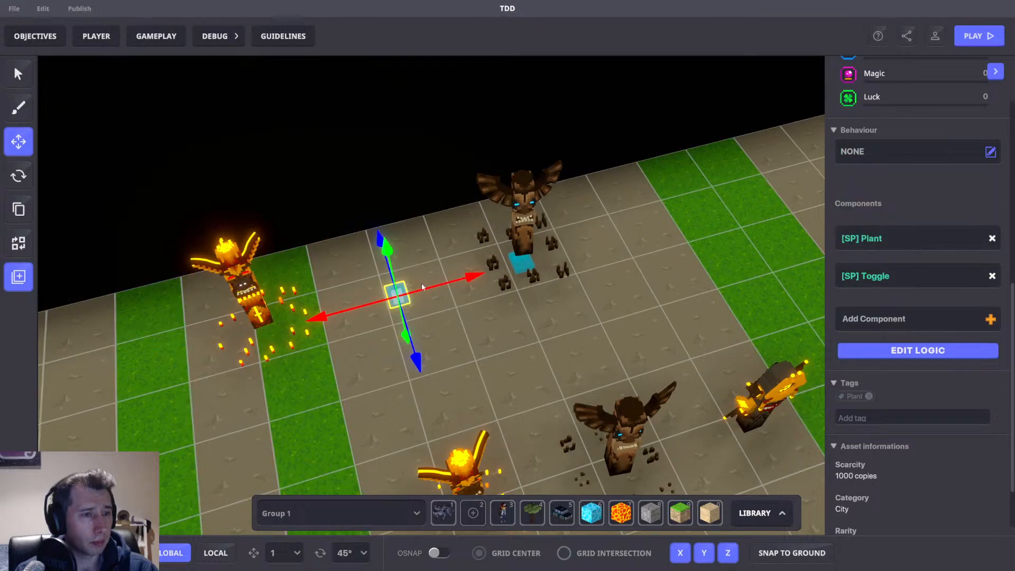
mouse_move(768, 296)
right_mouse_down()
mouse_move(593, 305)
mouse_move(569, 278)
mouse_move(552, 275)
right_mouse_up()
mouse_move(520, 280)
left_mouse_down()
mouse_move(497, 281)
mouse_move(533, 280)
left_mouse_up()
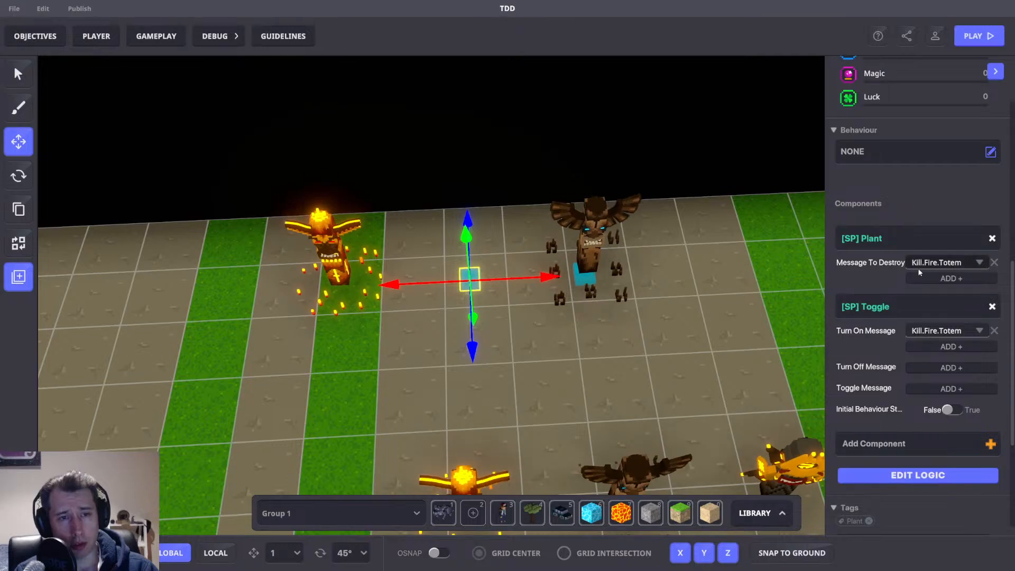
Examine the Fire Totem and the AOE MB pad's Message Broadcaster settings.
left_click(346, 267)
scroll(394, 277, "up", 5)
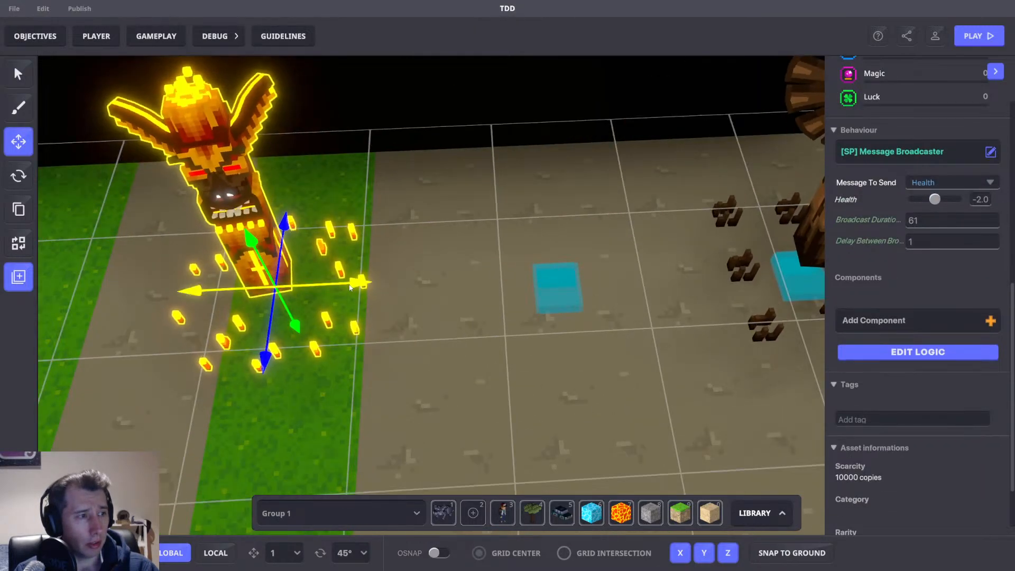
left_click_drag(319, 284, 465, 279)
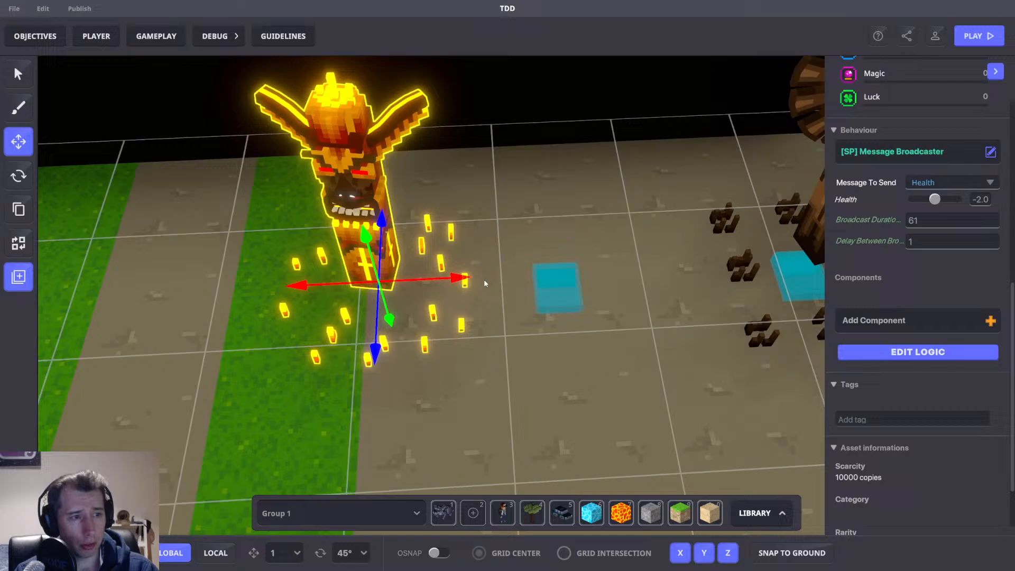
left_click(580, 283)
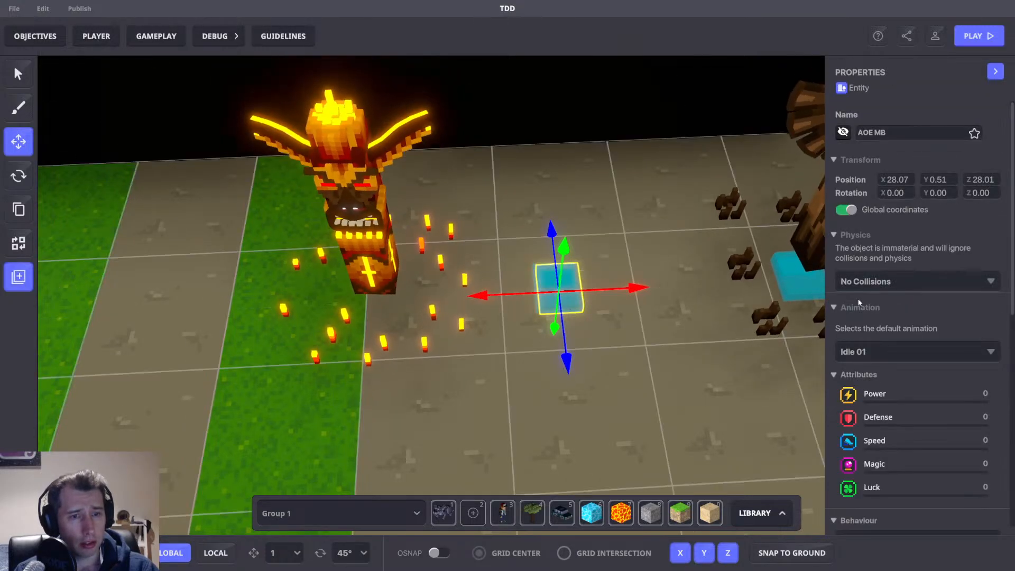
scroll(939, 297, "down", 5)
left_click_drag(602, 292, 569, 296)
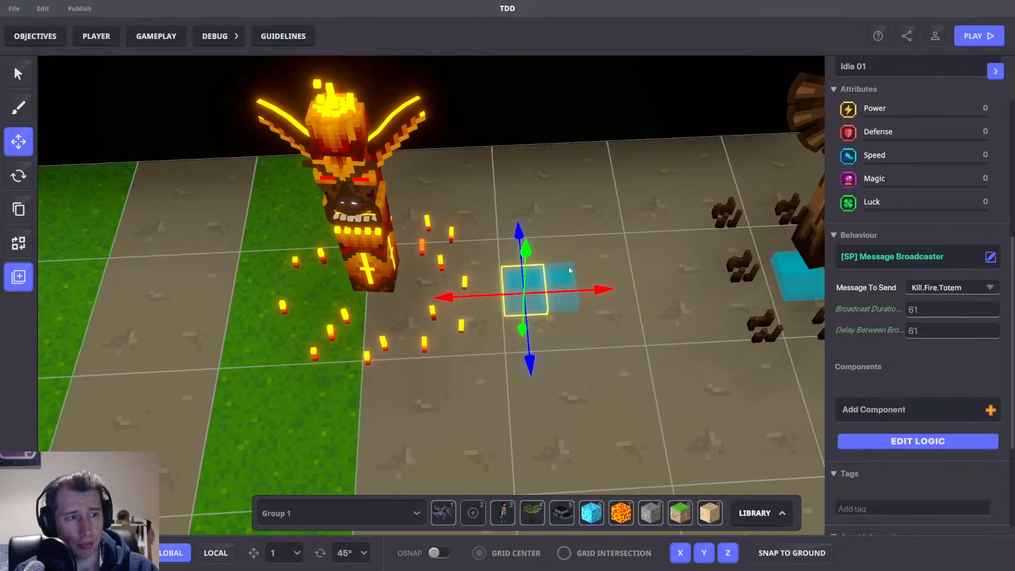
Give the Plant-and-Toggle pad object a Message Broadcaster behaviour.
left_click(568, 270)
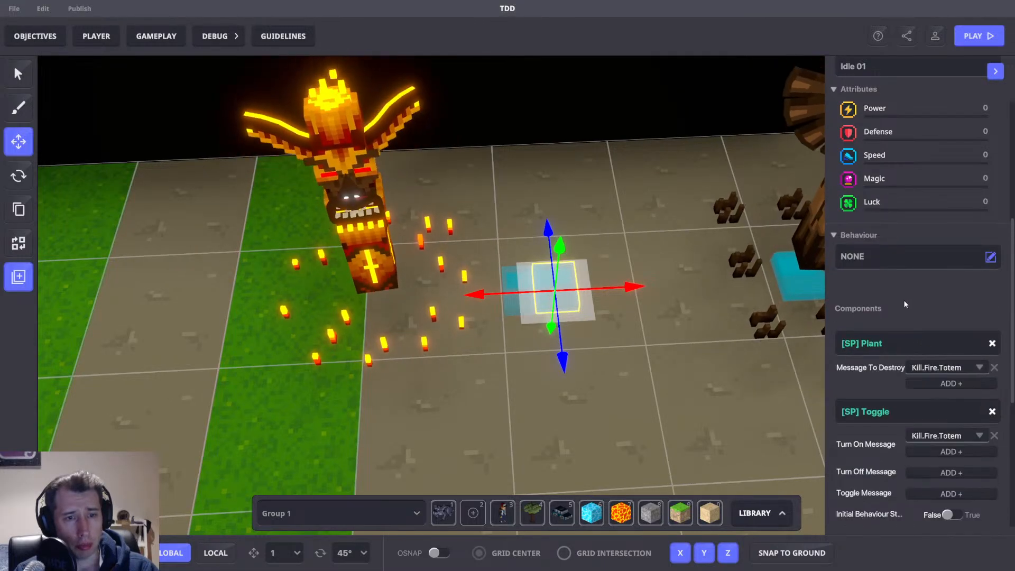
scroll(904, 302, "down", 3)
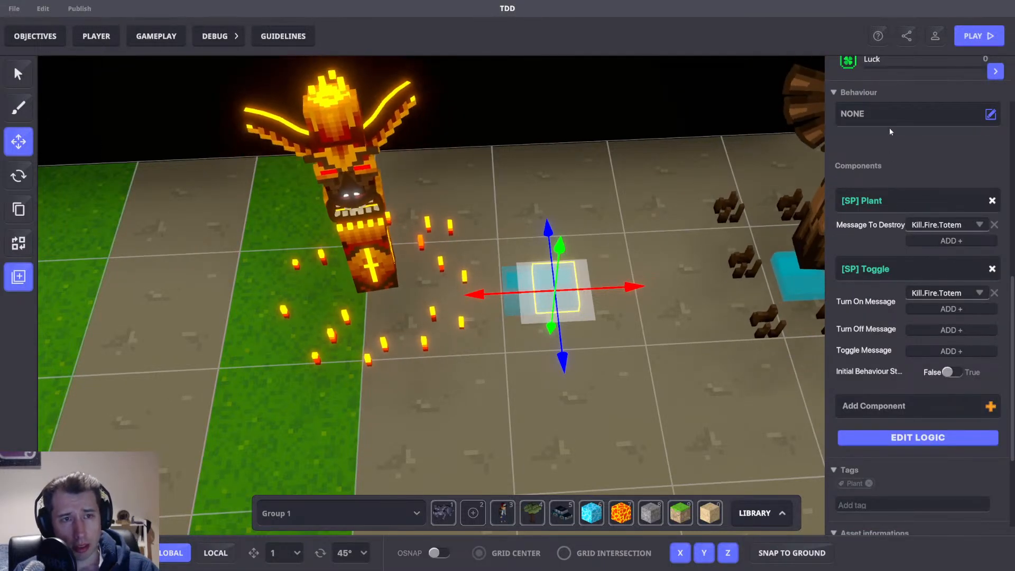
left_click(871, 120)
left_click(535, 128)
type("mess")
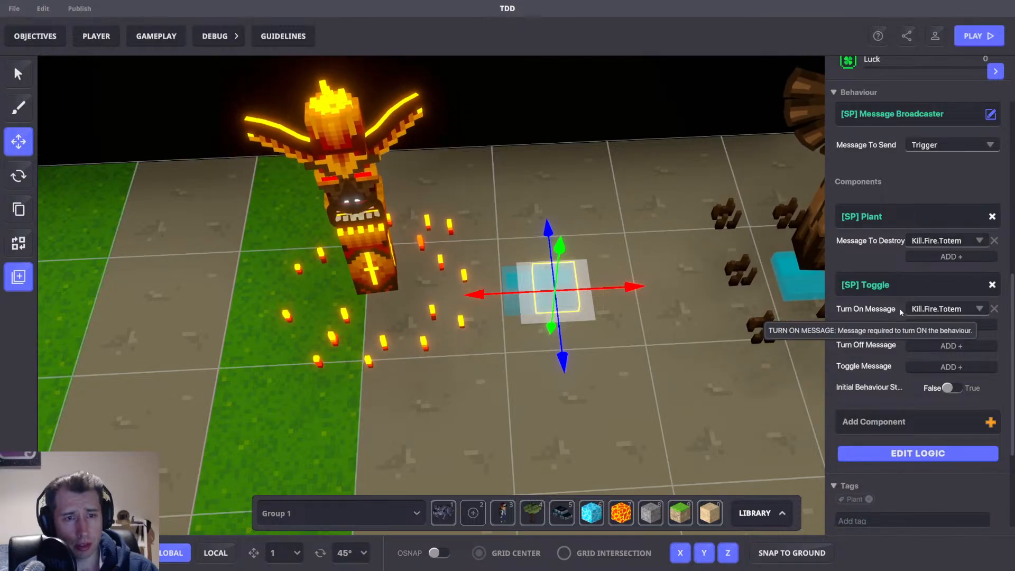
In the broadcaster's logic, enable Wait Before Broadcast requiring Kill.Fire.Totem and set Broadcast Type to Self.
left_click(942, 454)
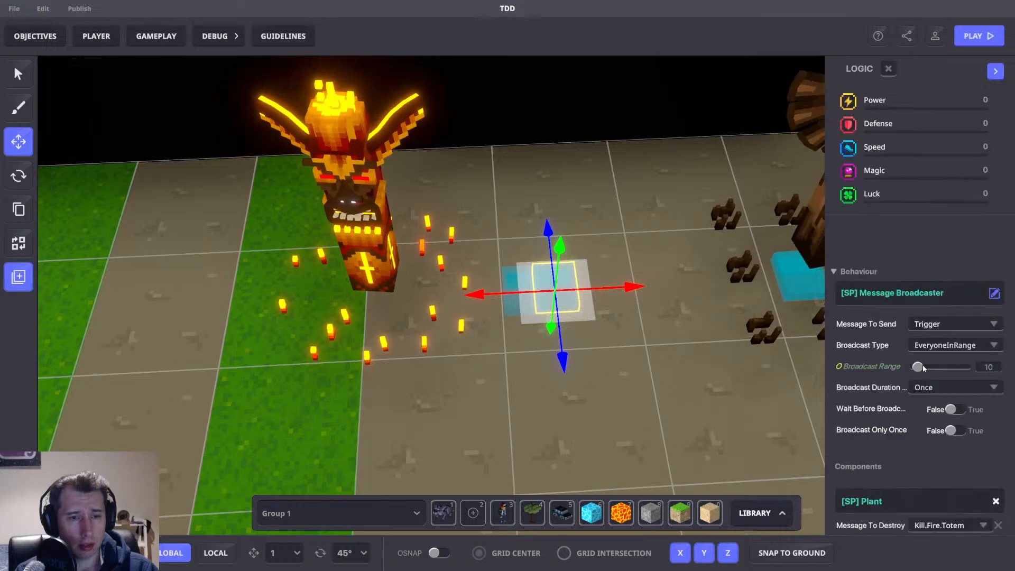
scroll(923, 366, "down", 4)
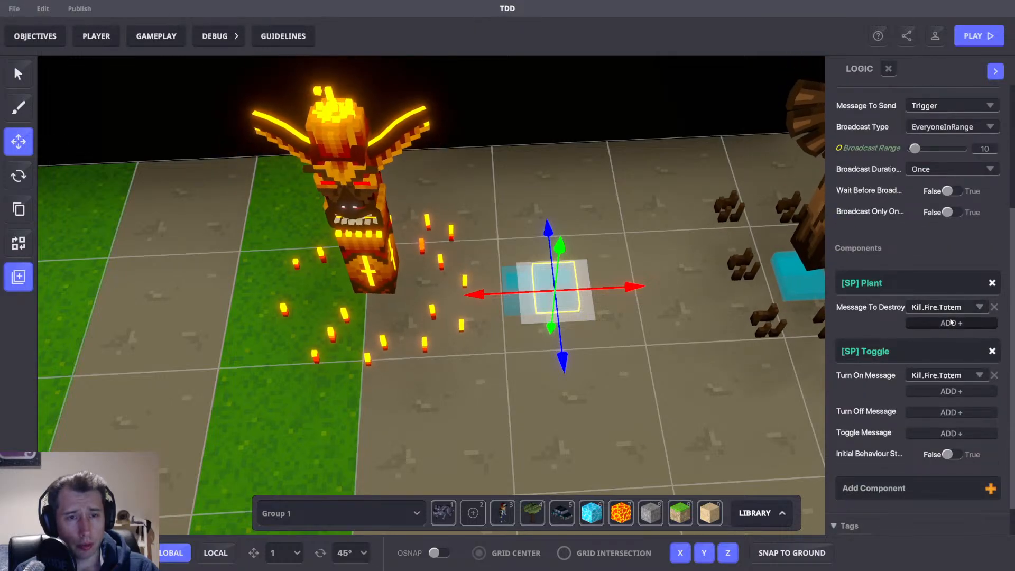
scroll(951, 322, "up", 1)
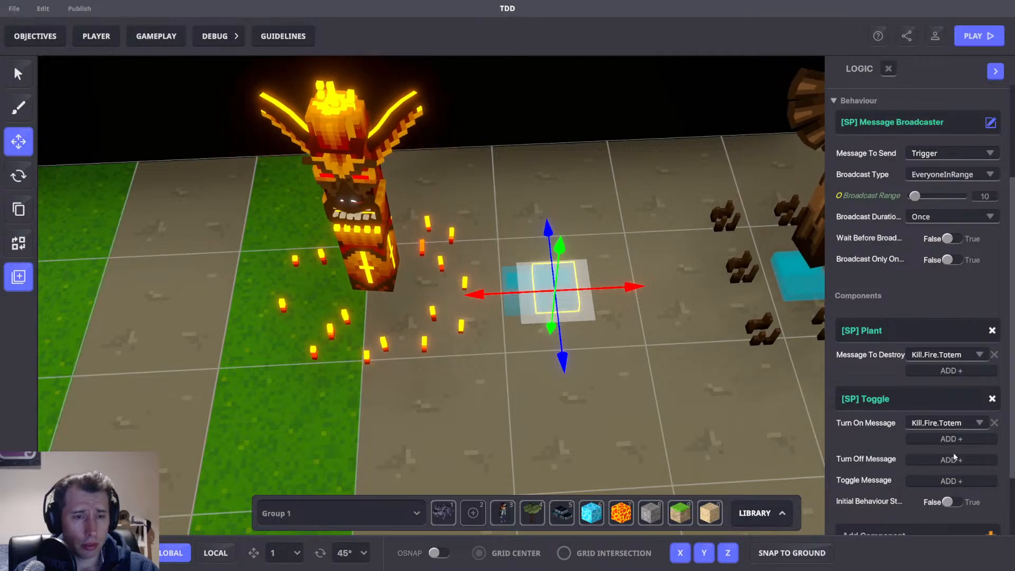
left_click(951, 239)
left_click(935, 258)
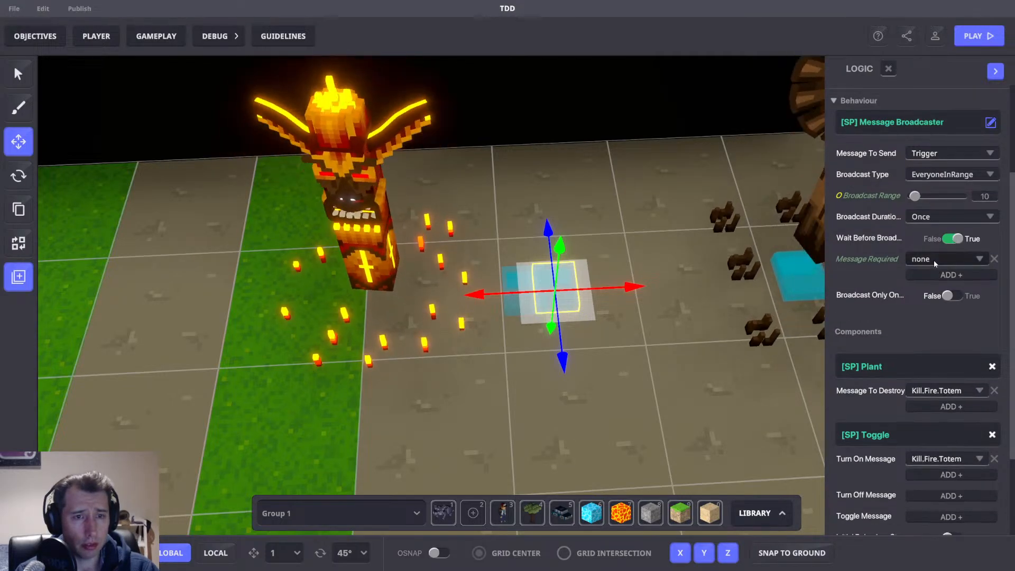
left_click(937, 258)
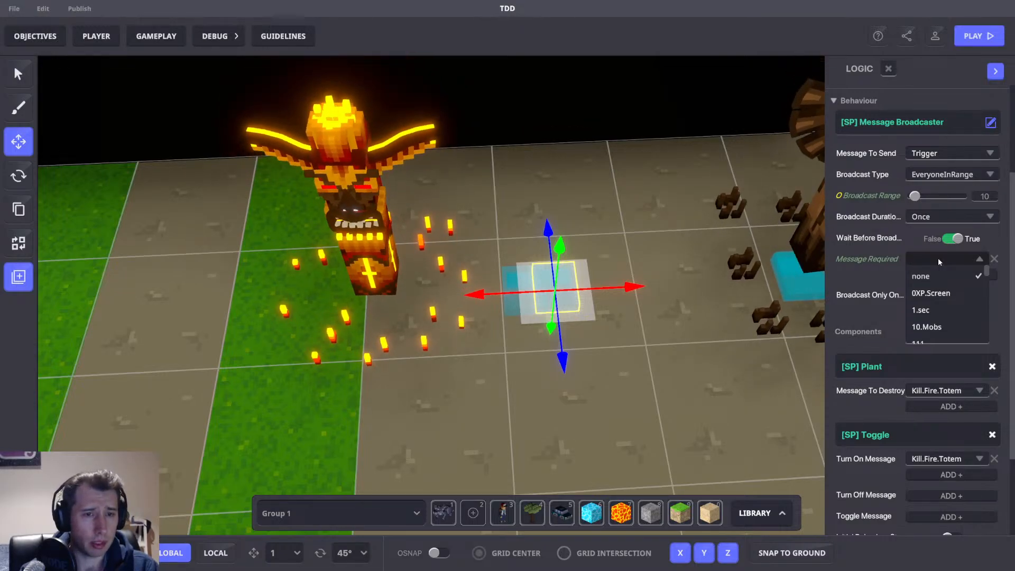
type("Kill.")
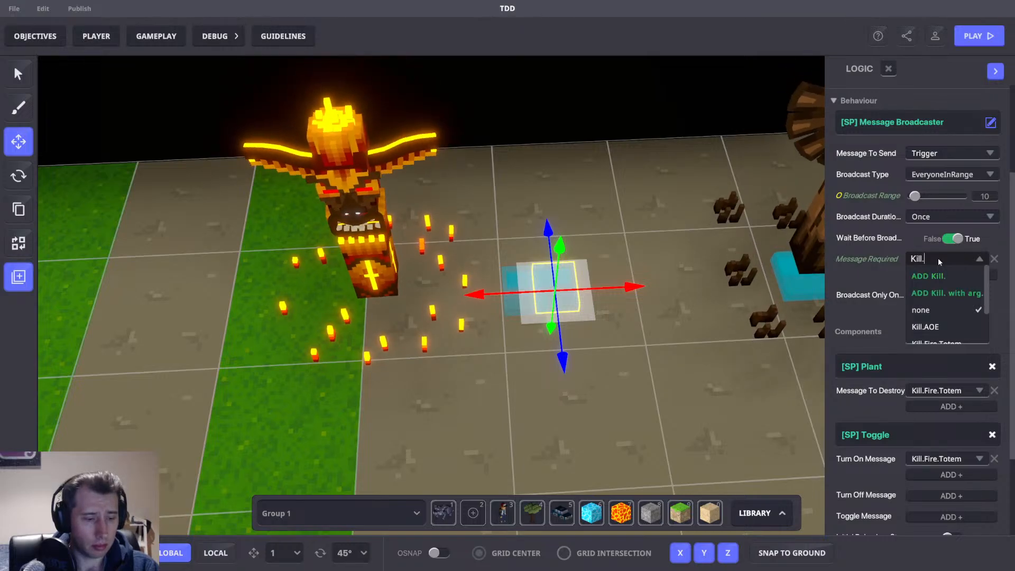
type("Fire")
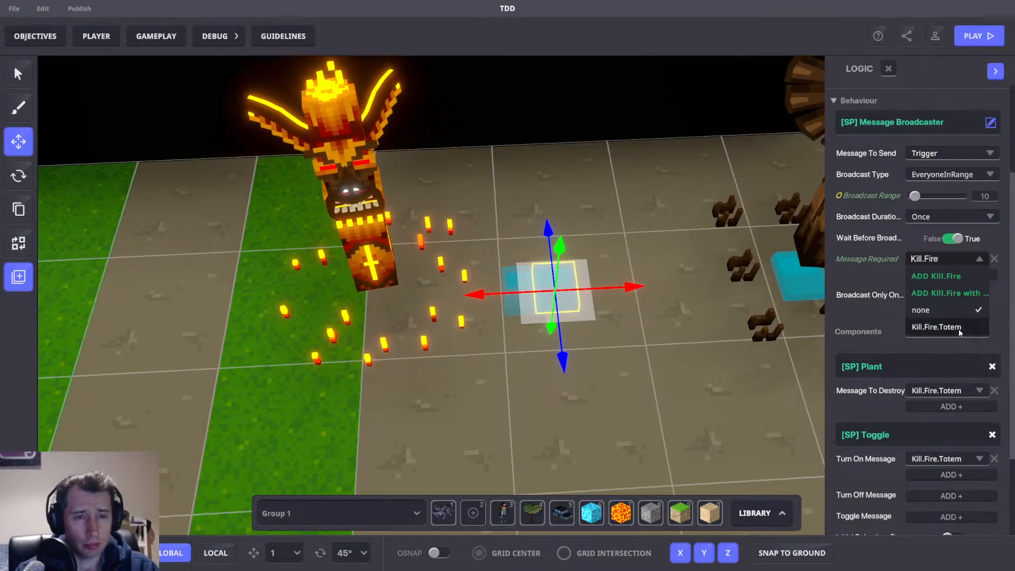
left_click(936, 326)
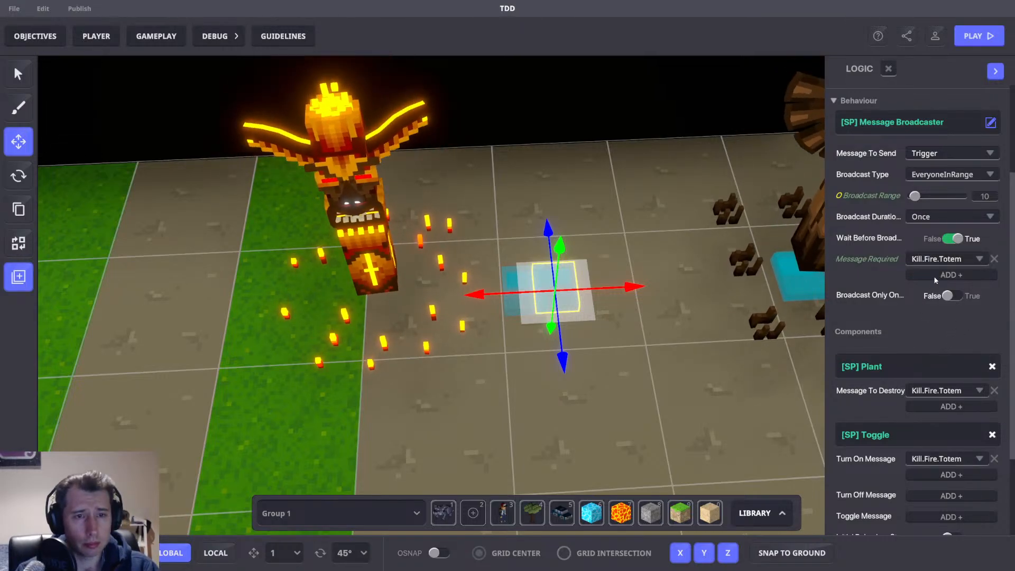
left_click(946, 174)
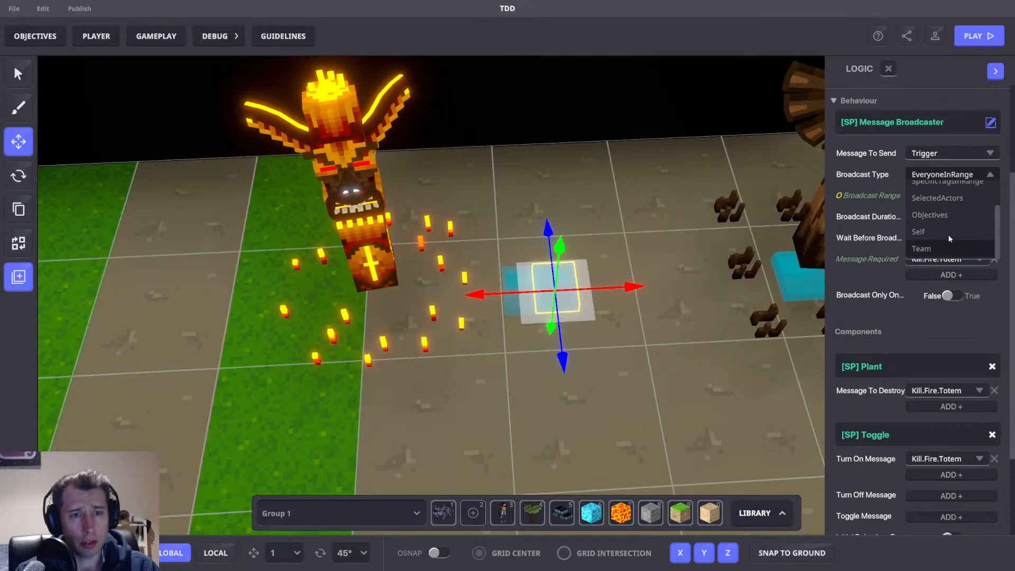
left_click(947, 233)
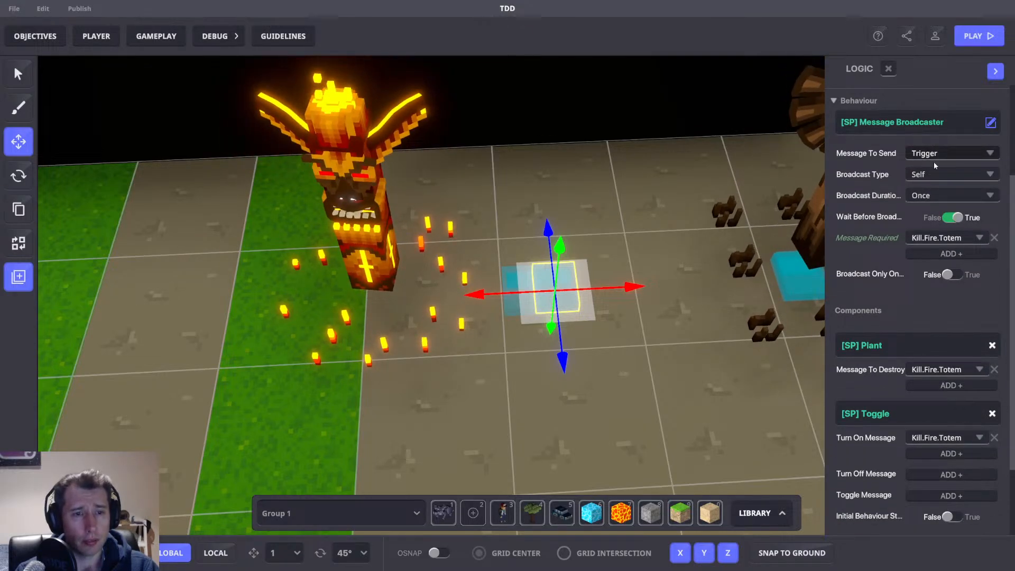
Make the broadcaster send a new Kill.F.Totem message and use it as the Plant's Message To Destroy.
left_click(946, 153)
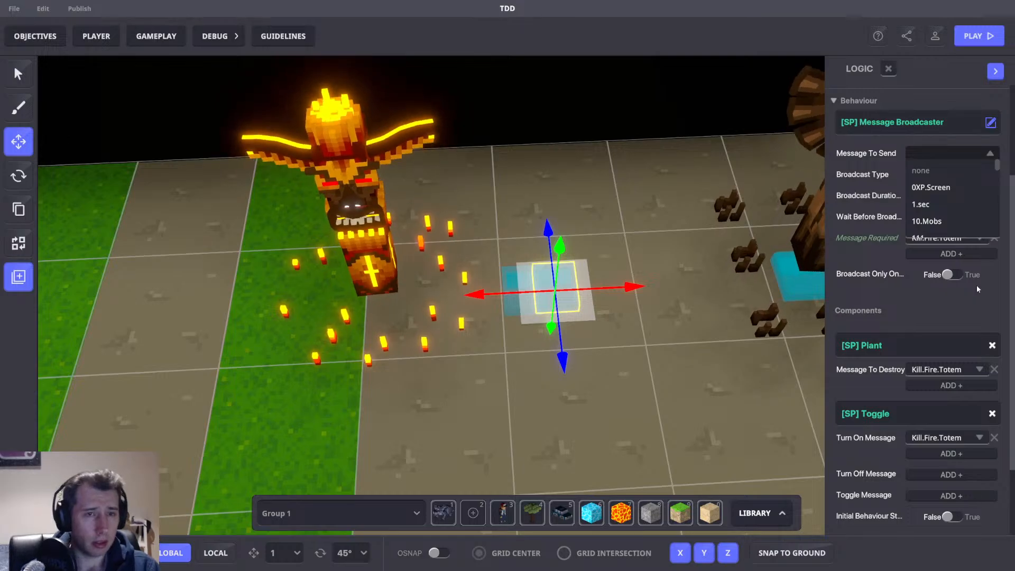
type("Kill.")
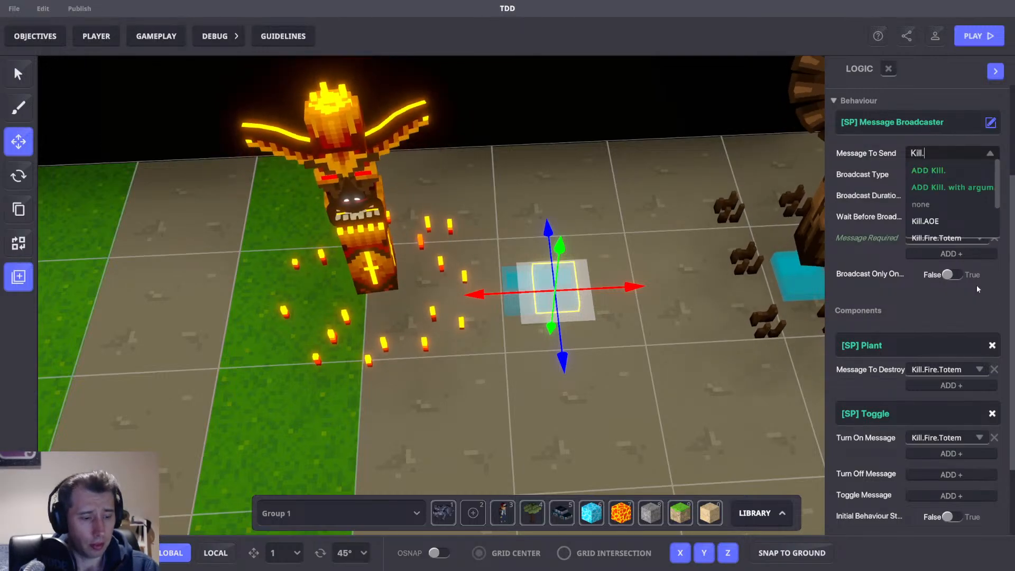
type("F.Tote")
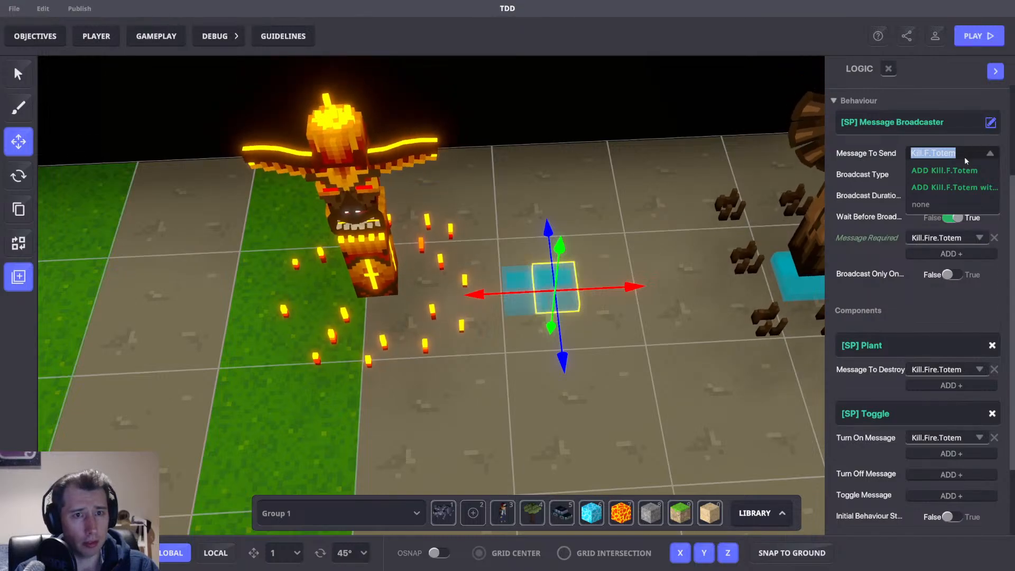
type("m")
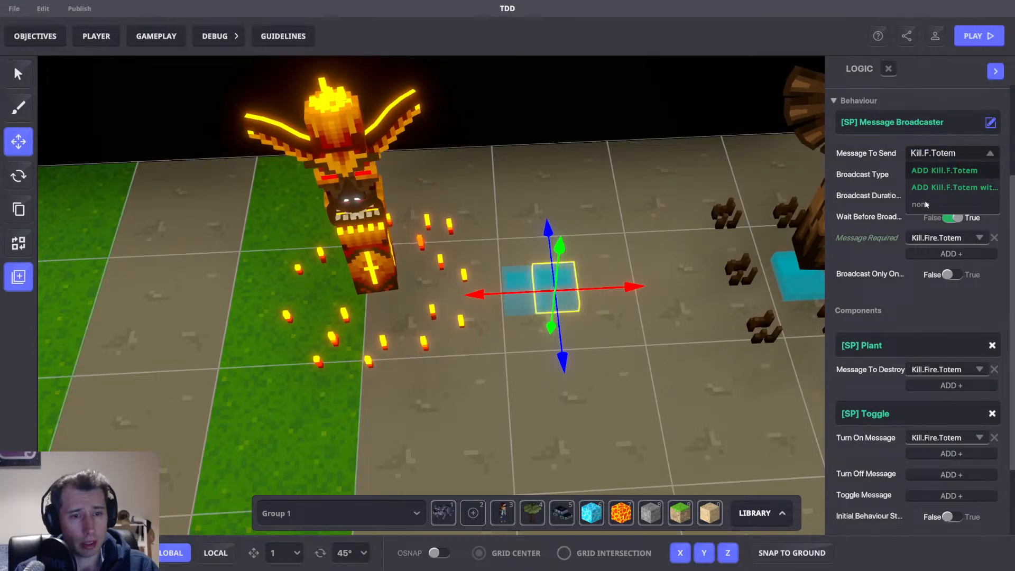
left_click(943, 172)
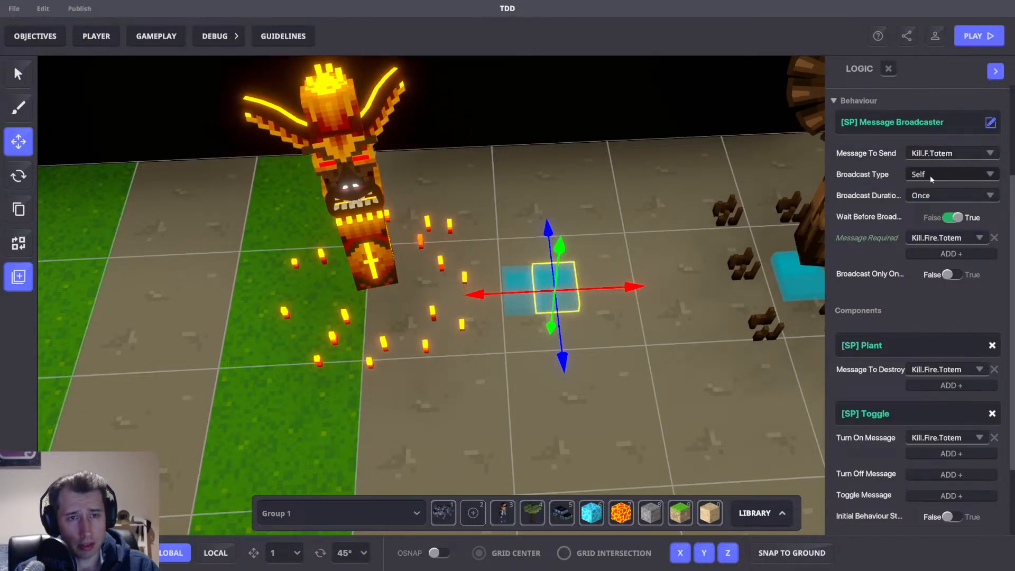
left_click(932, 370)
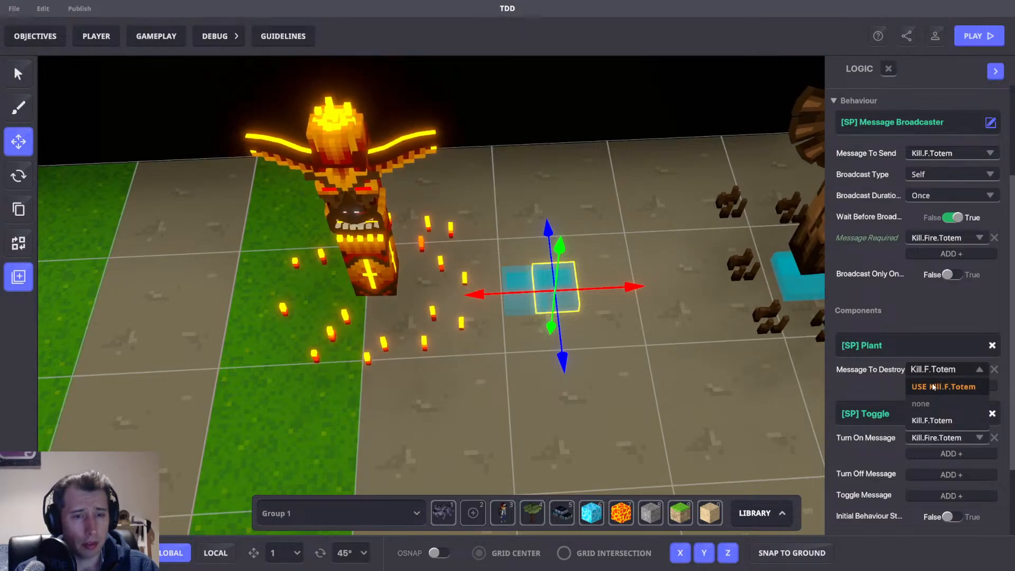
left_click(931, 386)
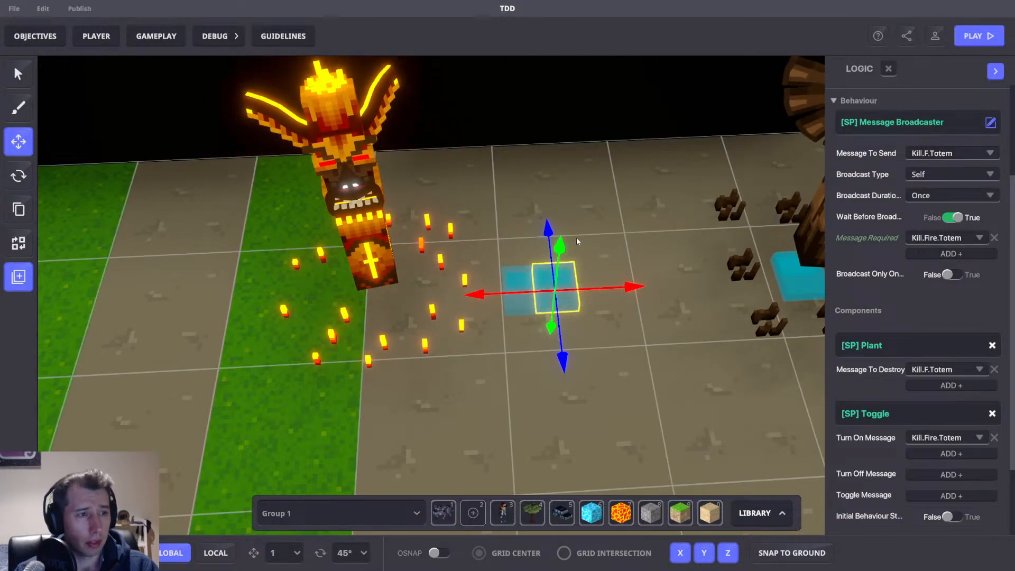
Move the Fire Totem so it stands over its AOE MB pad.
left_click(604, 290)
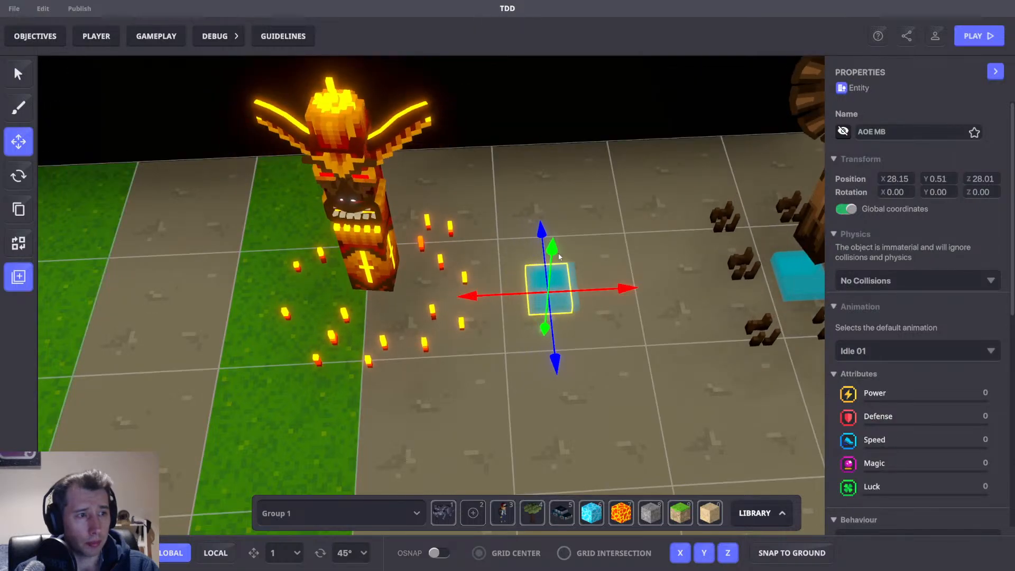
left_click(371, 259)
left_click_drag(495, 276, 587, 281)
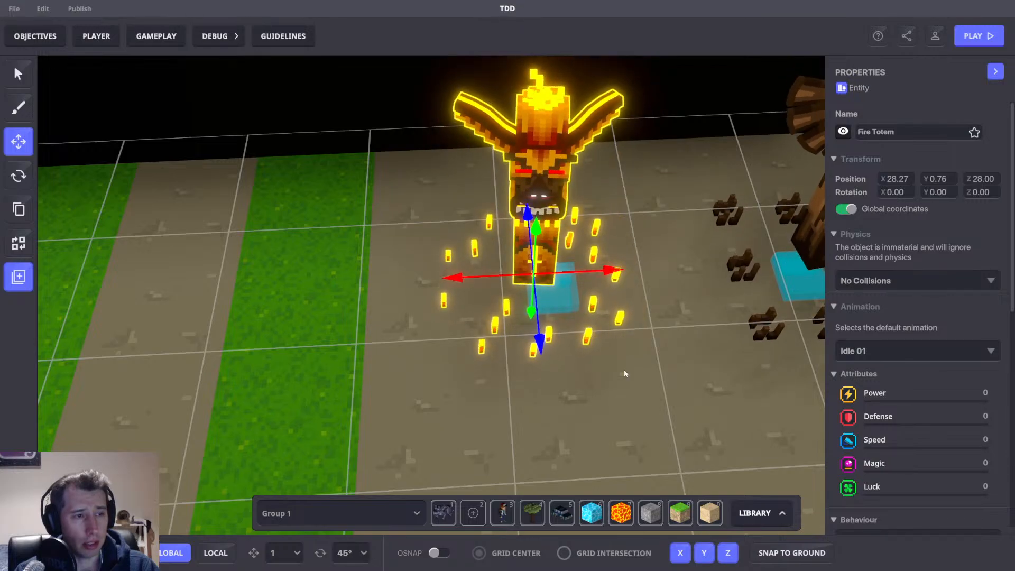
right_click_drag(625, 371, 613, 303)
scroll(580, 320, "up", 5)
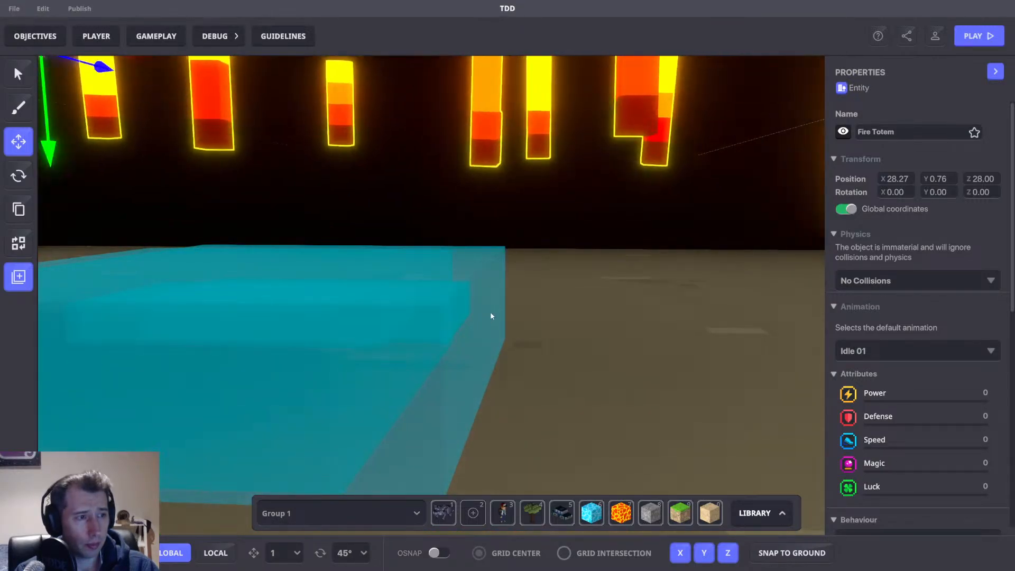
Nudge the fire totem's Plant-and-Toggle pad slightly along X to sit under the totem.
left_click(490, 316)
scroll(499, 338, "down", 6)
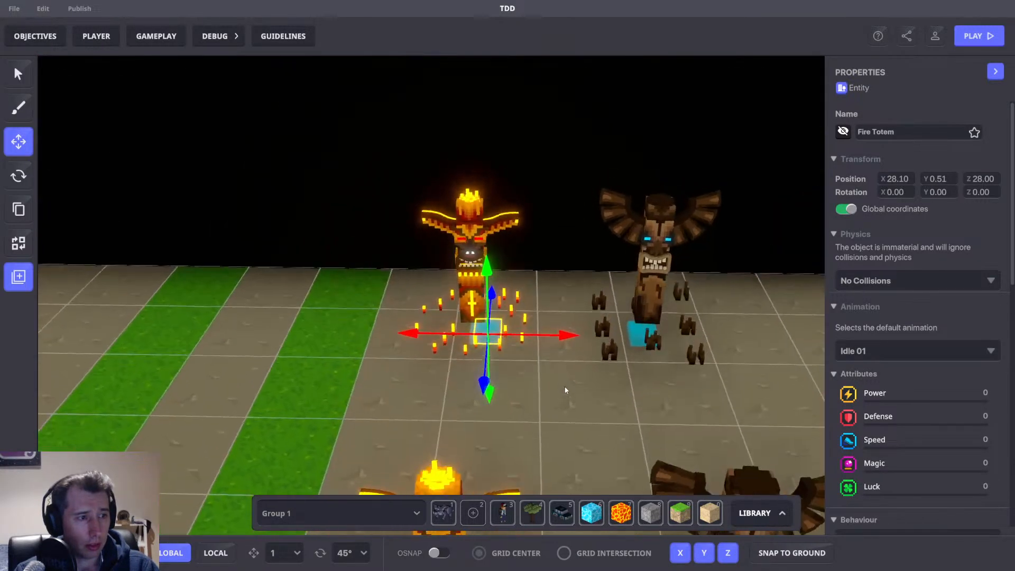
left_click_drag(562, 334, 571, 351)
right_click_drag(571, 351, 571, 362)
left_click(915, 131)
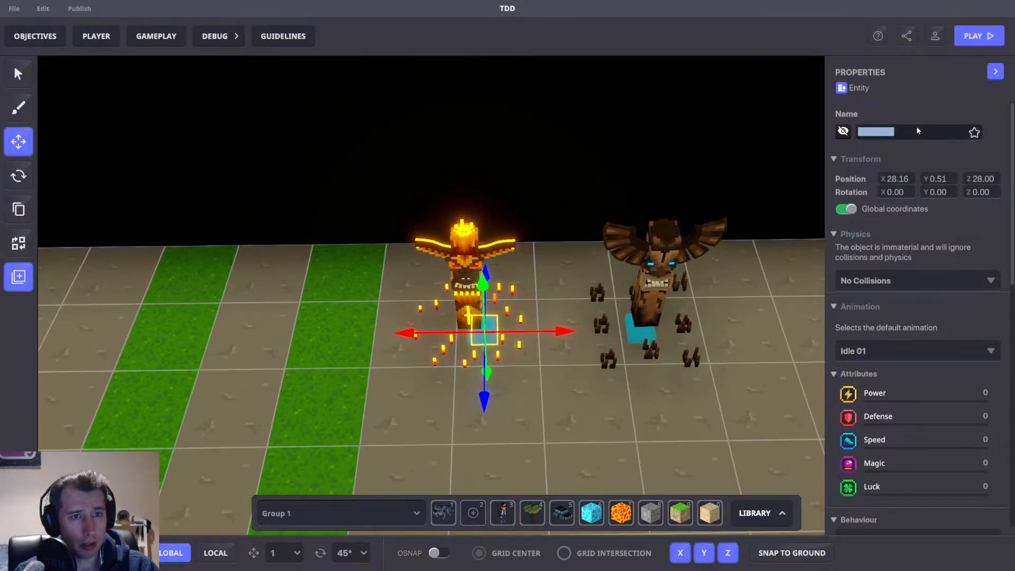
Look up the Fire Totem assets in the asset library.
left_click(15, 286)
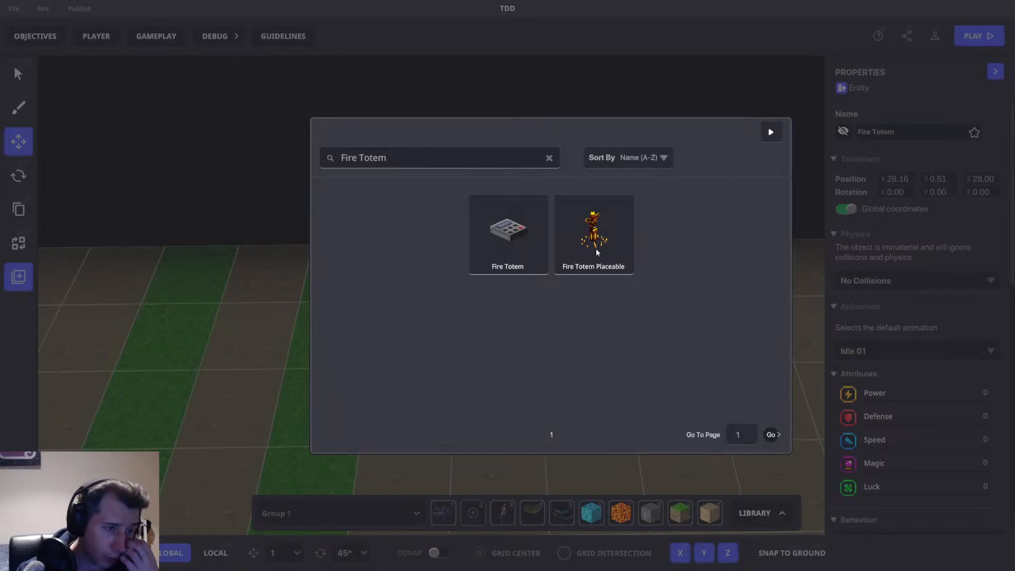
left_click(507, 230)
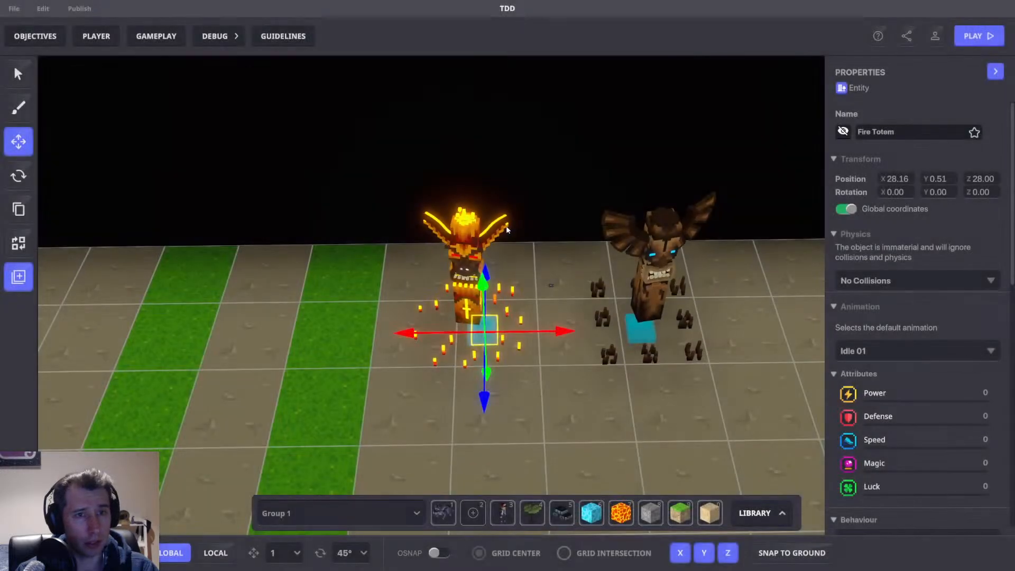
left_click(559, 342)
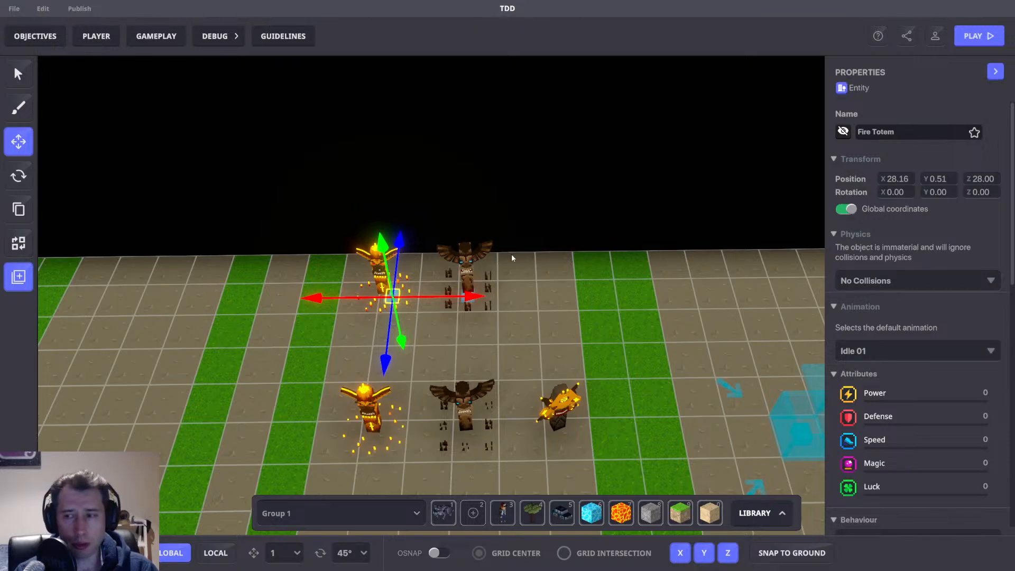
Start a play test and build a tower on a grey square.
key("ctrl+p")
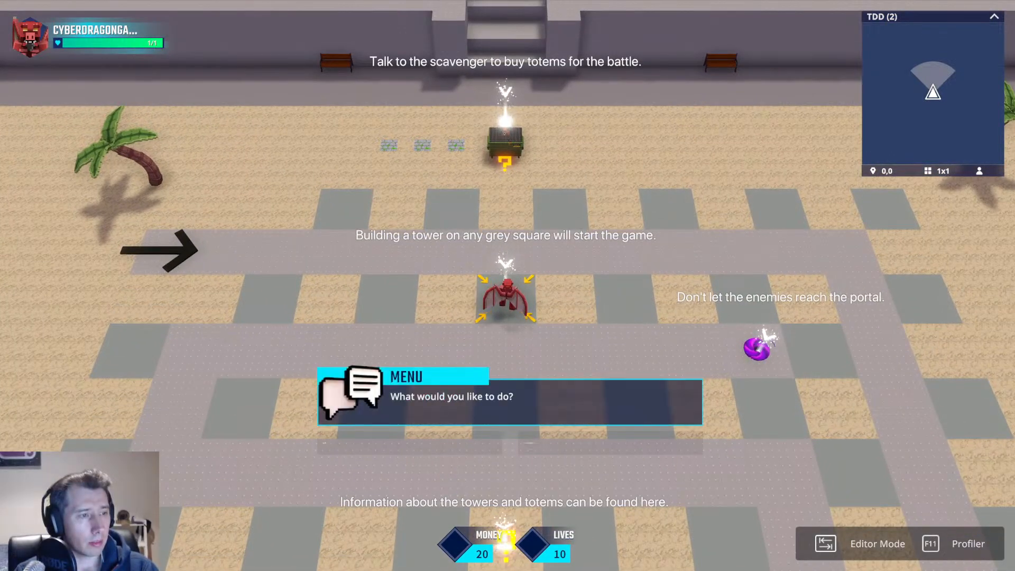
left_click(551, 447)
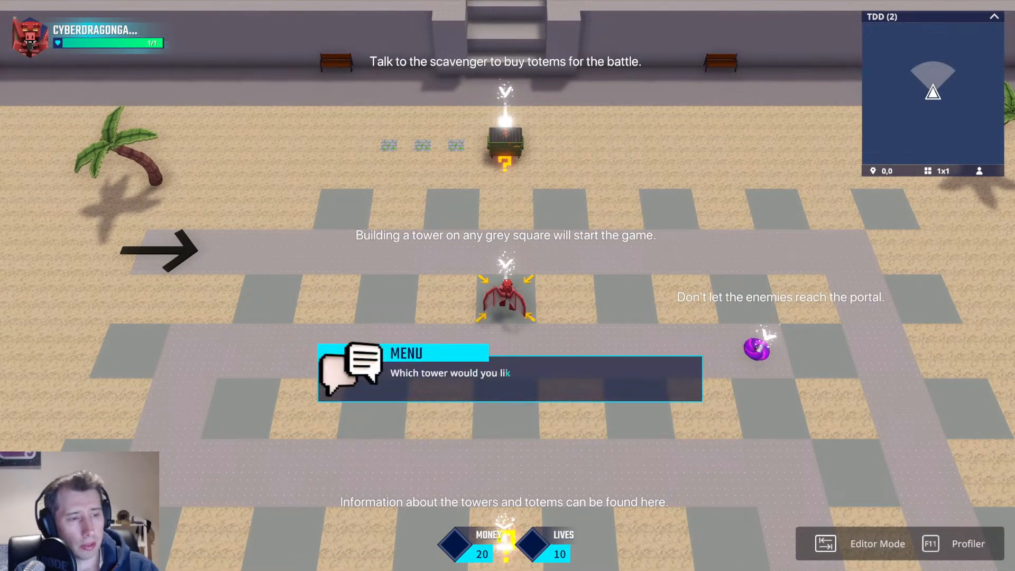
left_click(684, 419)
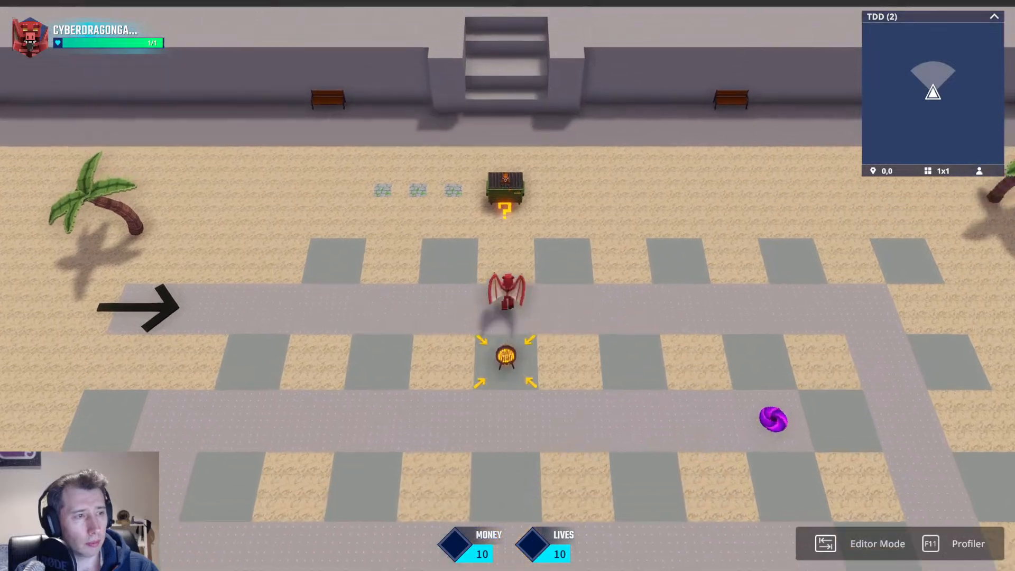
Buy a Fire Totem from the scavenger, walk around testing it during the wave, and return to the editor.
key("w")
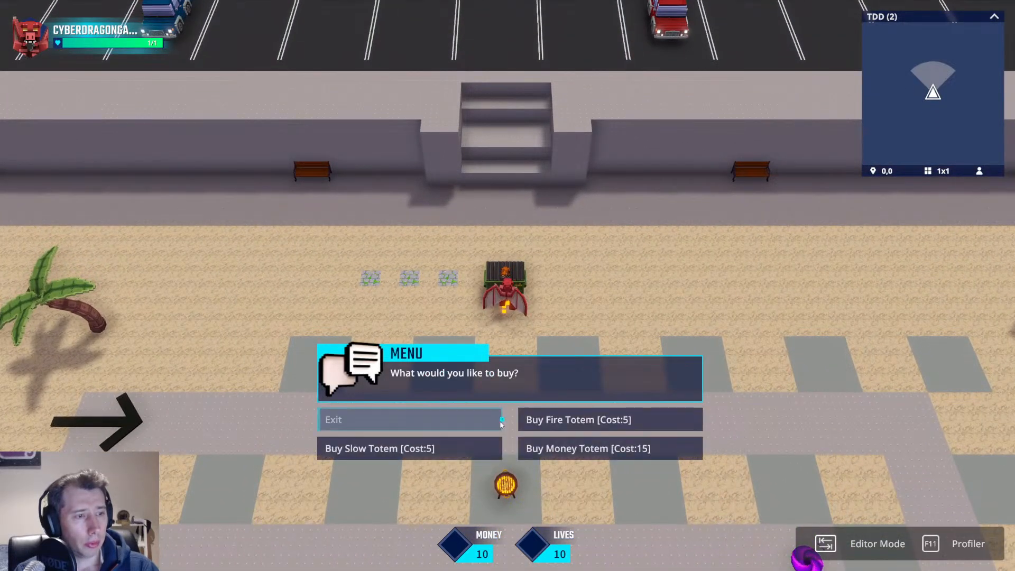
left_click(528, 420)
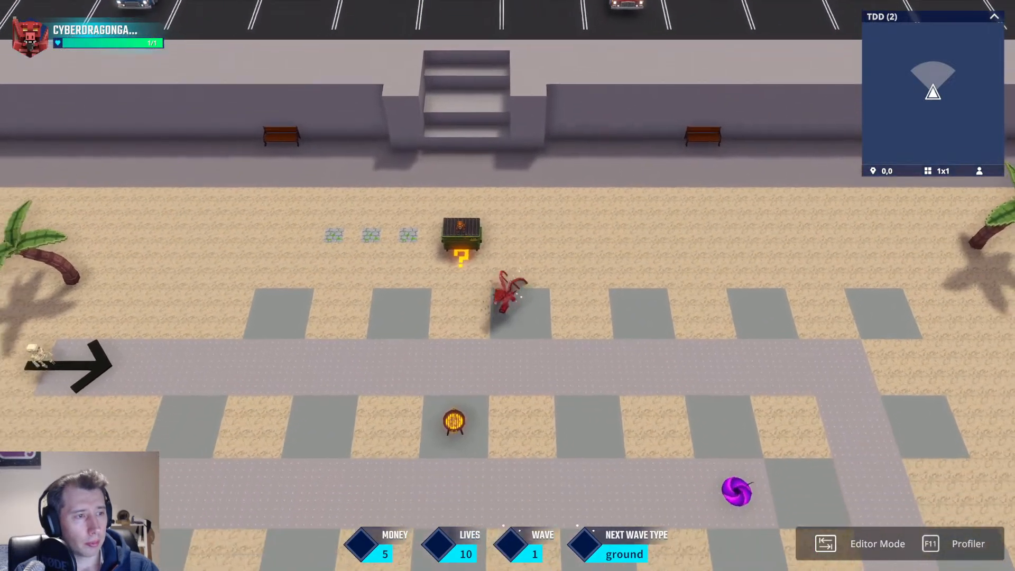
key("s")
key("a")
key("w")
key("s")
key("d")
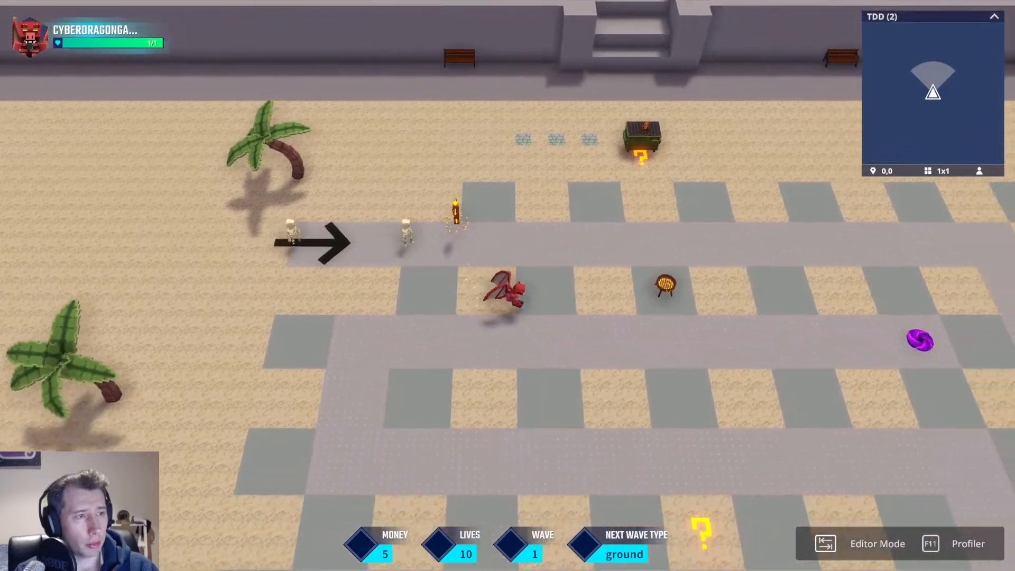
key("a")
key("w")
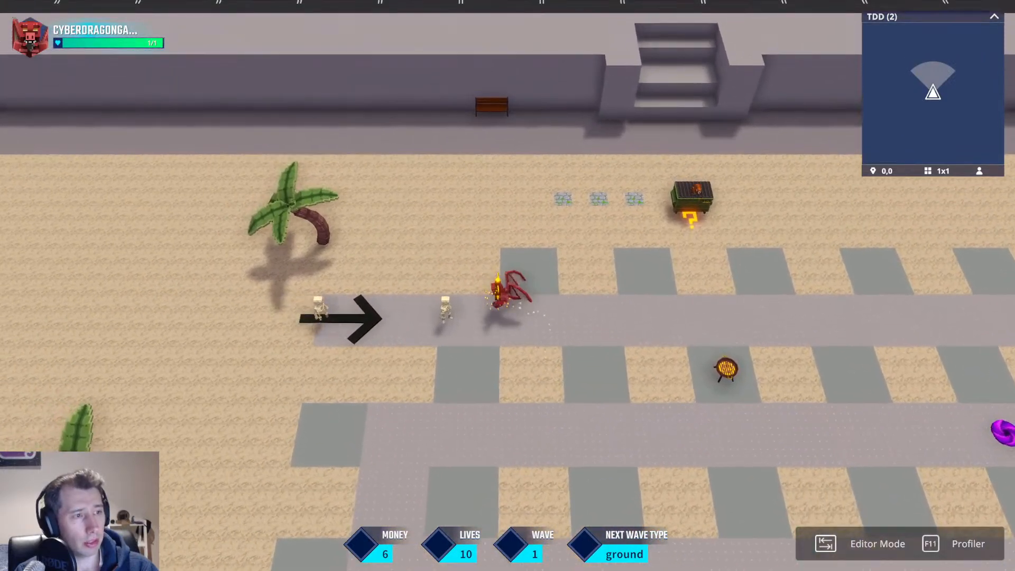
key("s")
key("d")
key("w")
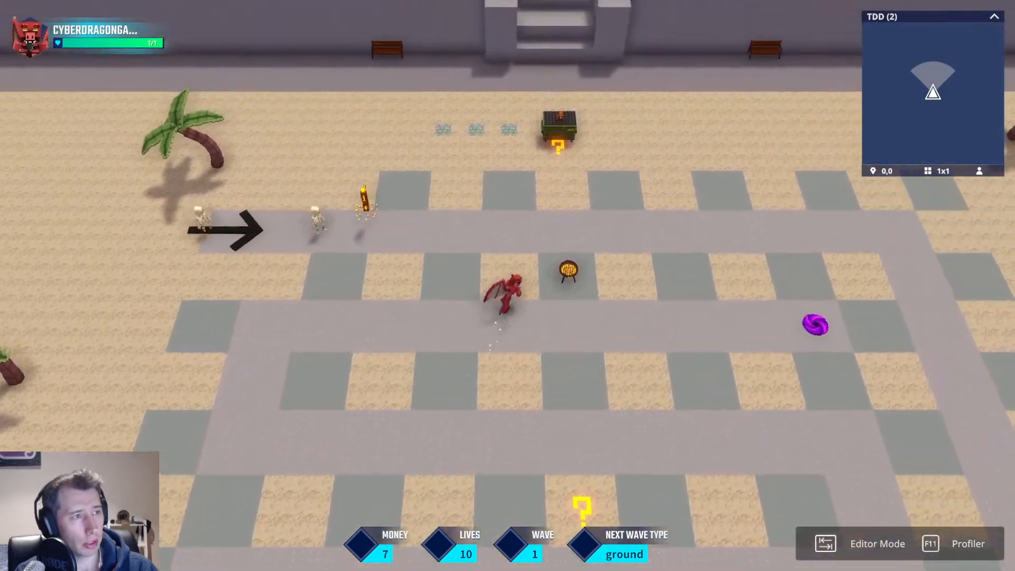
key("w")
key("a")
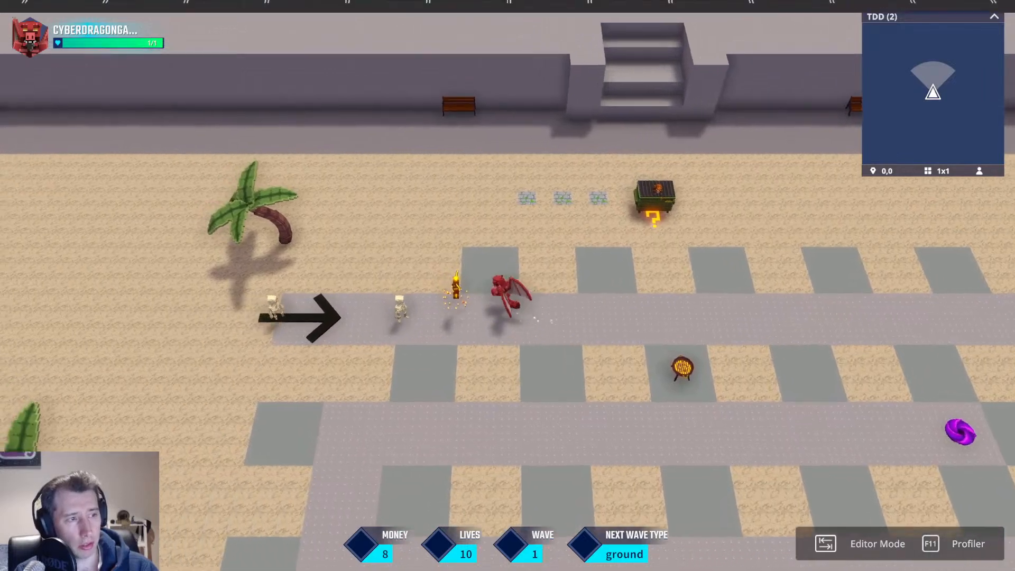
key("d")
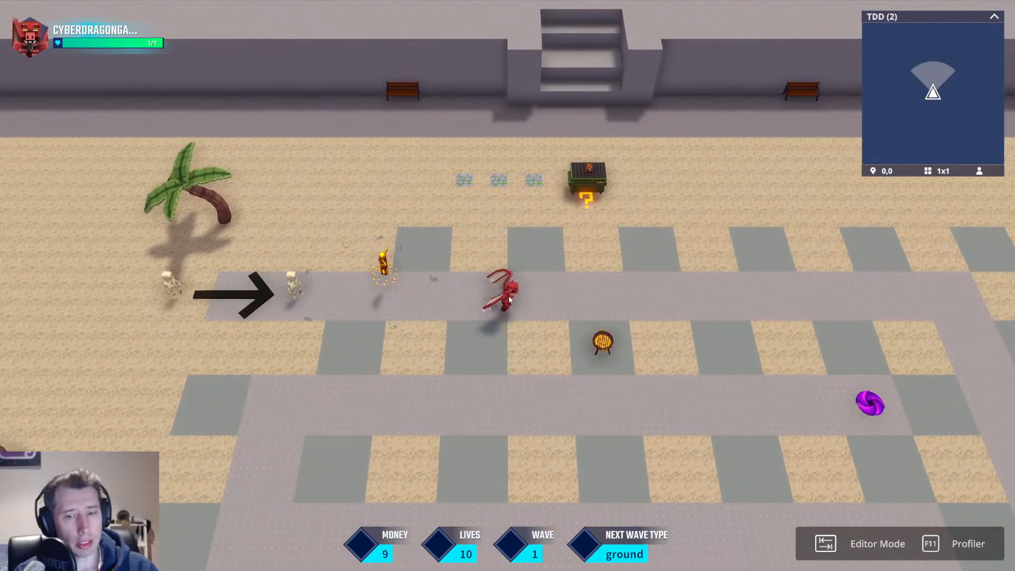
key("Tab")
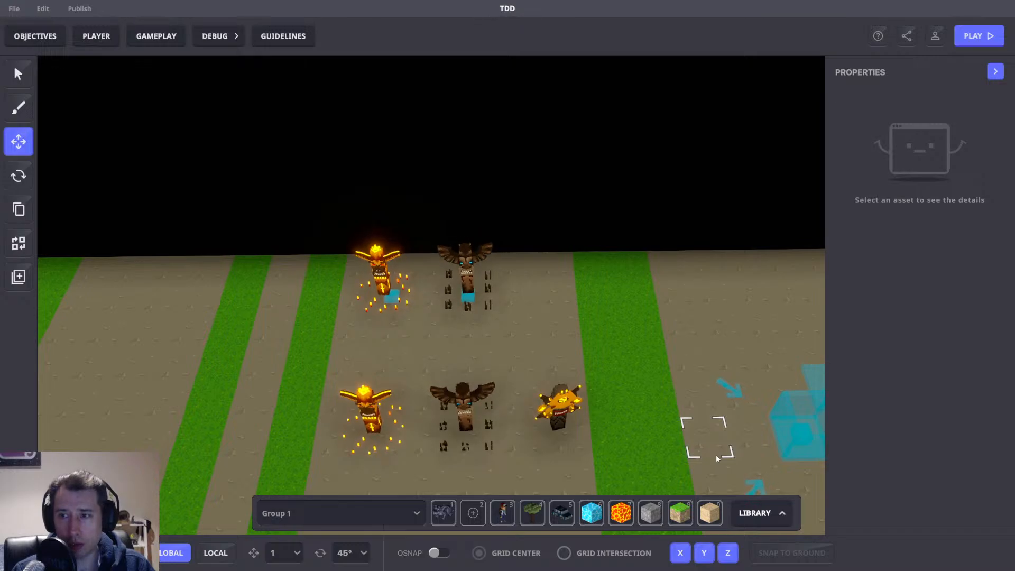
Examine the Slow Totem's AOE MB pad and its Plant-and-Toggle pad settings.
scroll(474, 252, "up", 3)
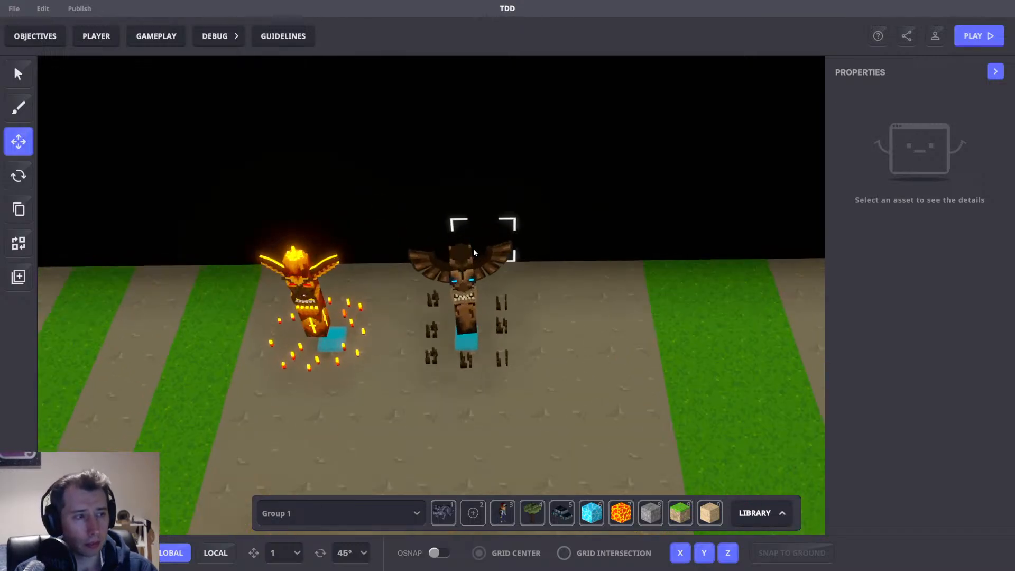
left_click(477, 295)
left_click_drag(528, 363, 654, 367)
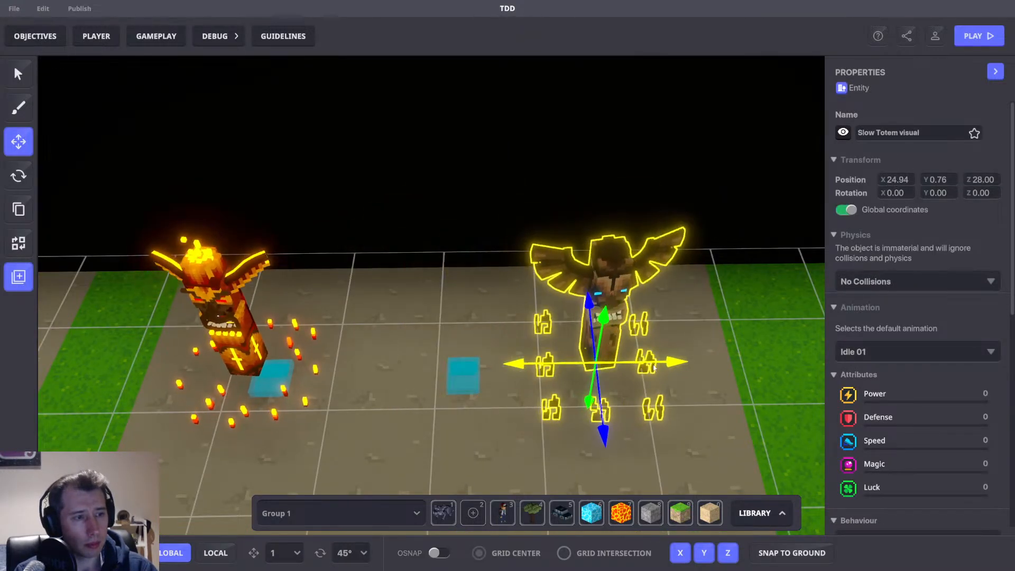
scroll(476, 389, "up", 5)
left_click(484, 382)
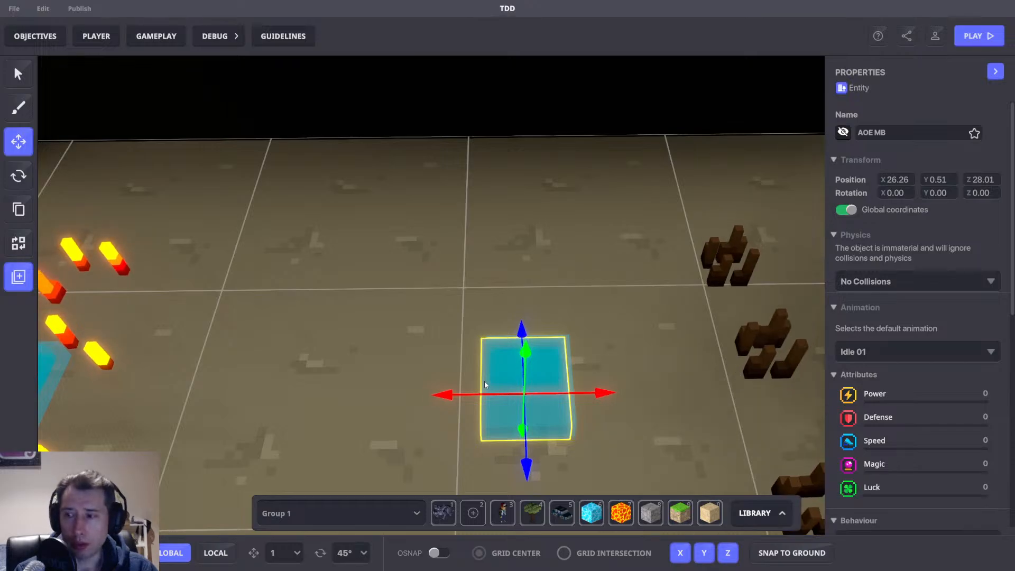
scroll(870, 404, "down", 6)
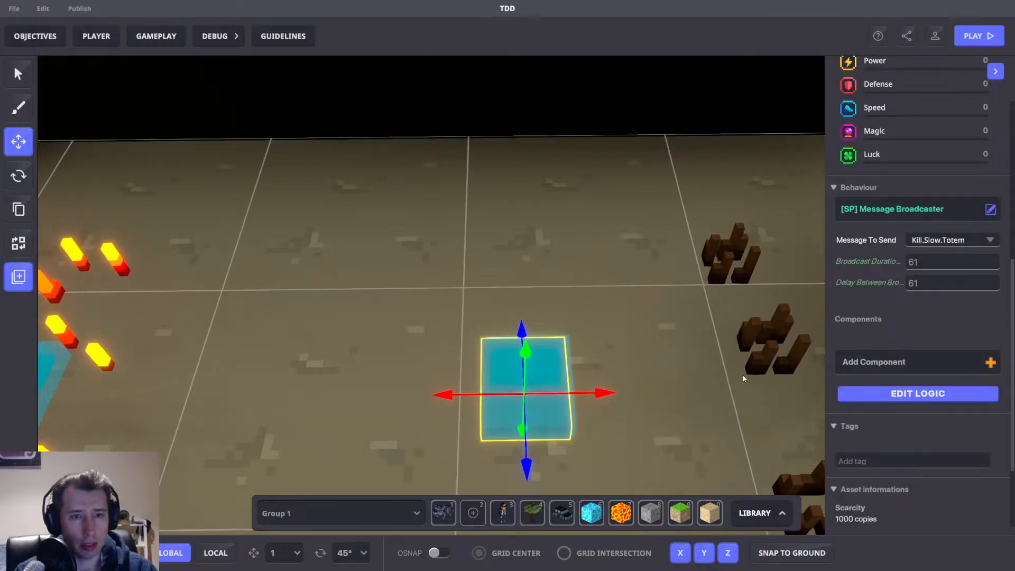
scroll(620, 378, "down", 5)
scroll(598, 378, "up", 5)
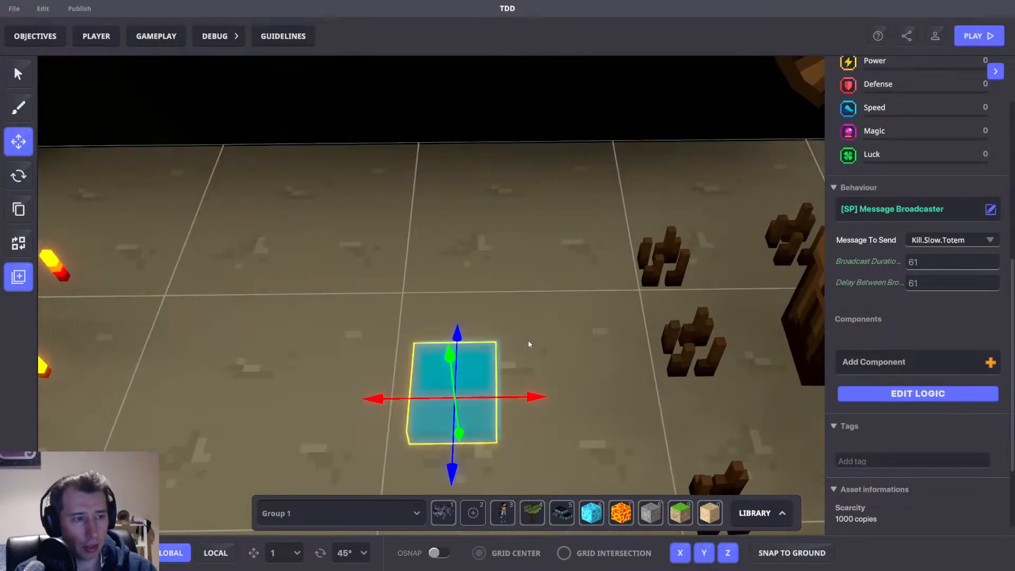
left_click(497, 346)
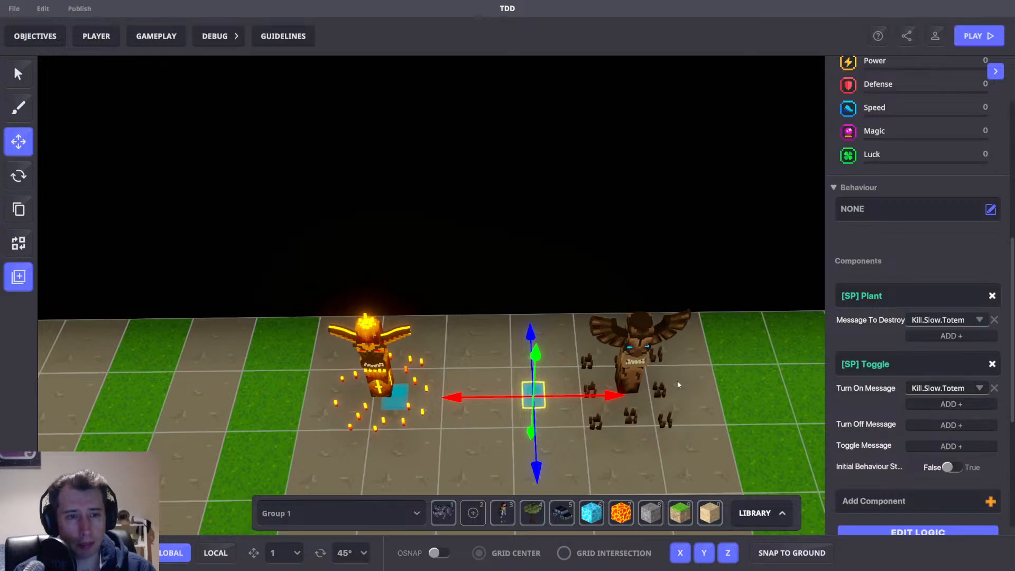
scroll(620, 367, "up", 3)
scroll(629, 363, "down", 1)
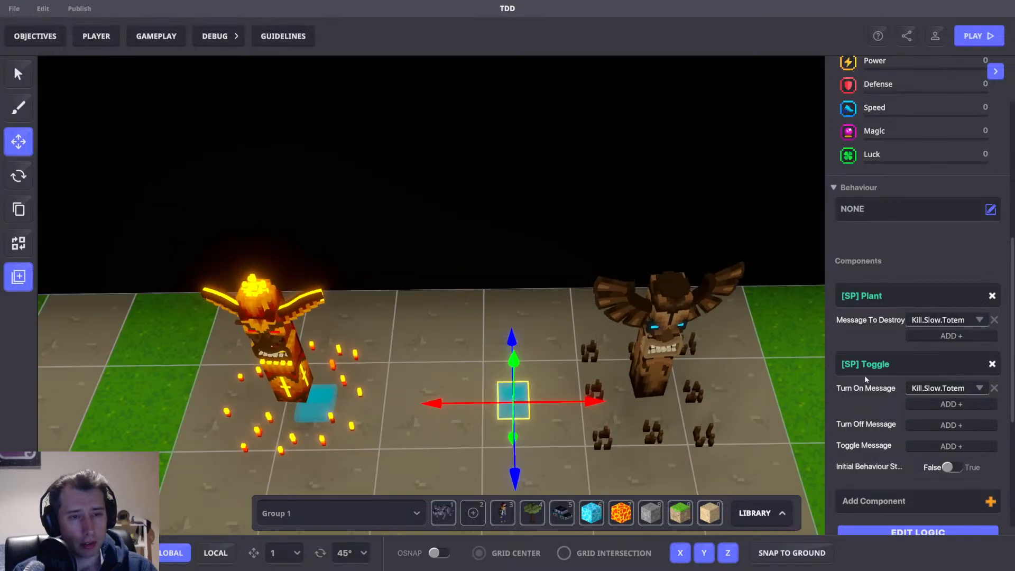
Give the slow totem's Plant-and-Toggle pad a Message Broadcaster behaviour and open its logic.
left_click(885, 208)
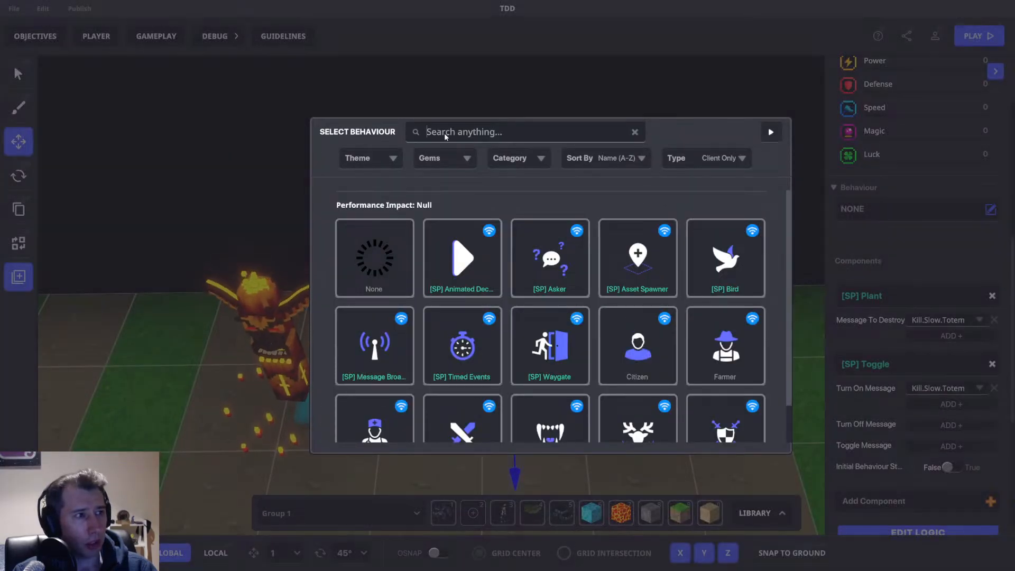
type("mess")
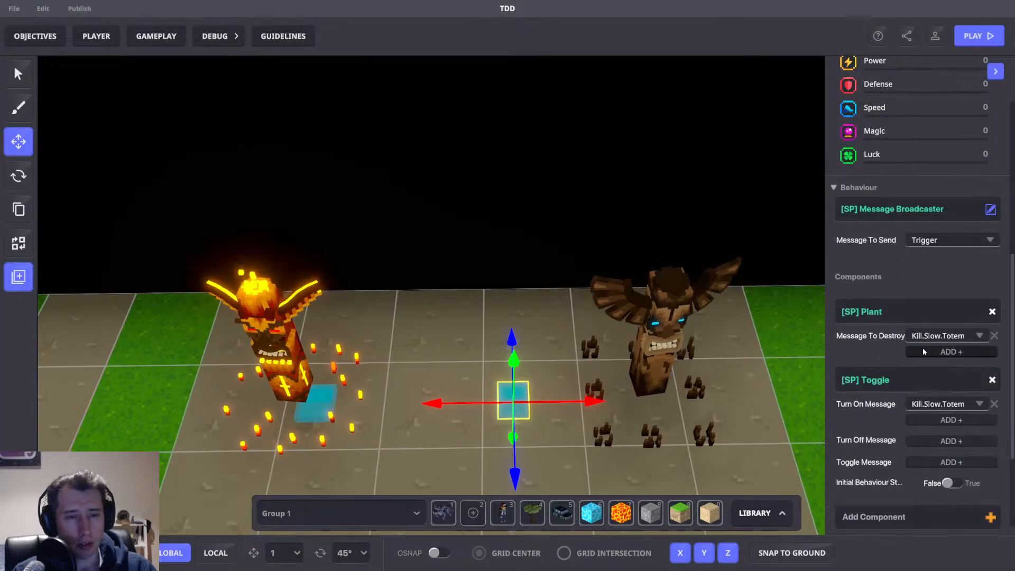
scroll(923, 348, "down", 2)
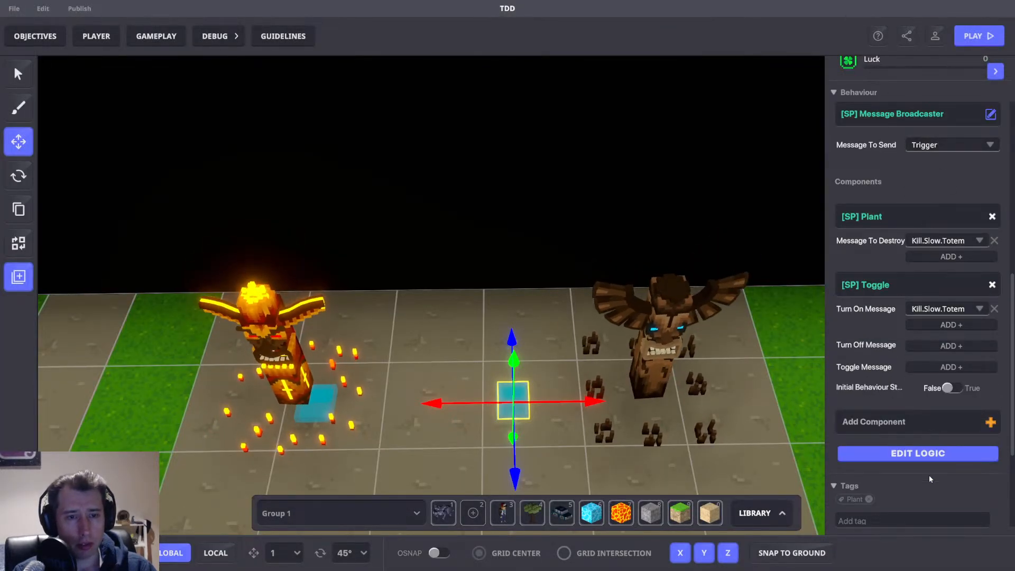
left_click(914, 447)
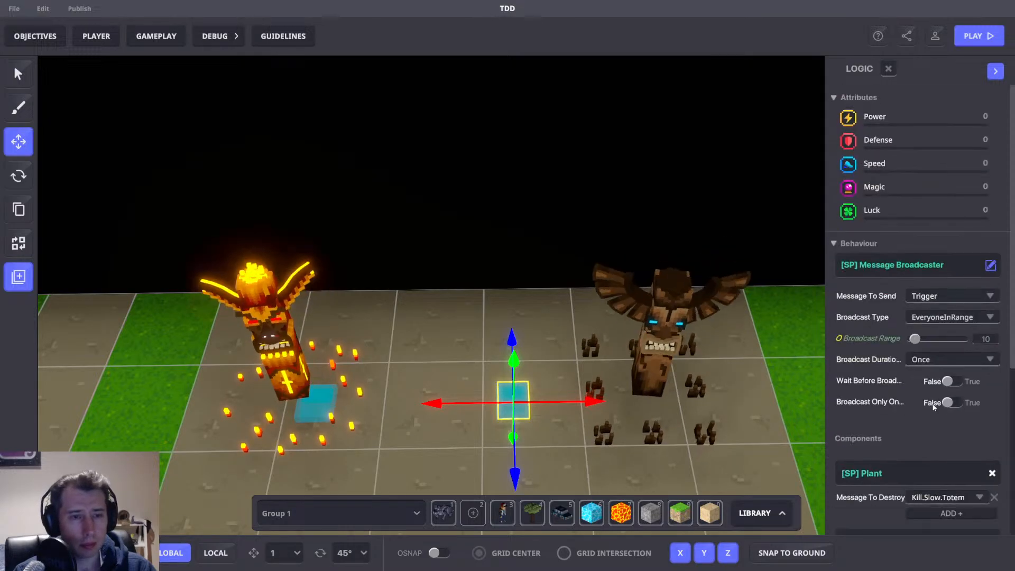
Turn on Wait Before Broadcast in the slow totem pad's Message Broadcaster.
scroll(934, 359, "down", 5)
scroll(951, 307, "up", 4)
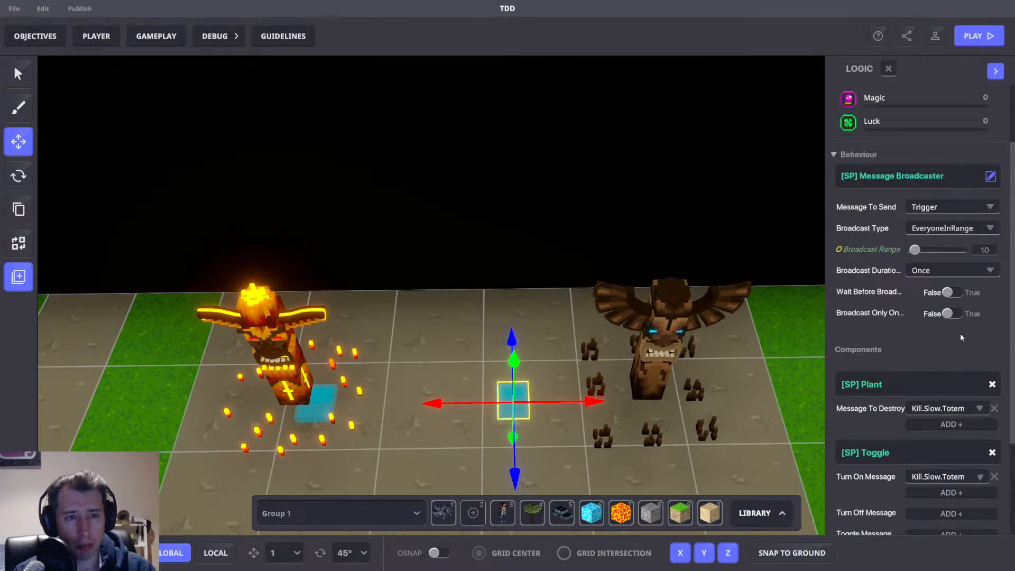
left_click(949, 291)
scroll(938, 317, "down", 1)
scroll(938, 317, "down", 1)
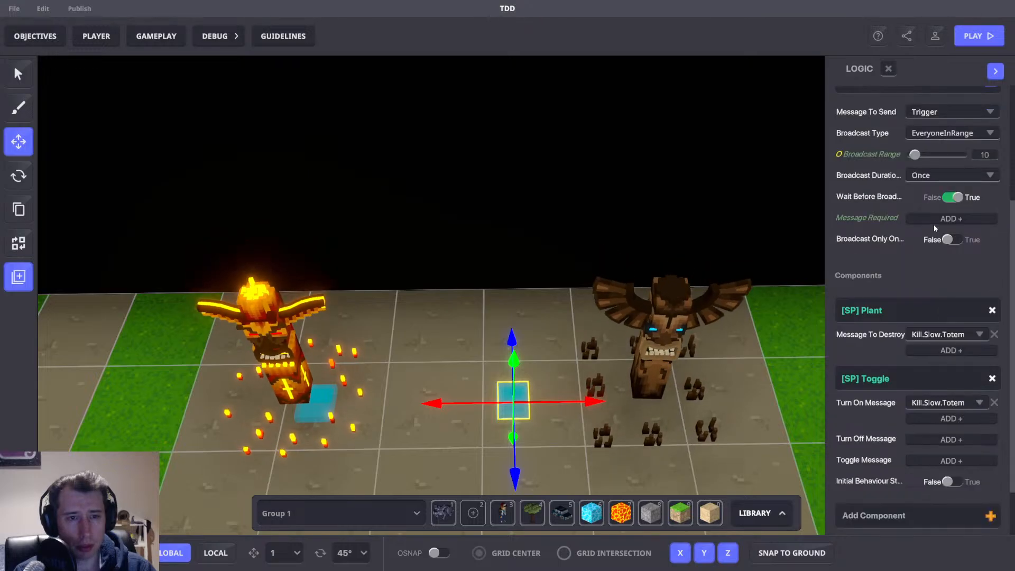
Add Kill.Slow.Totem as the broadcaster's required message.
left_click(933, 216)
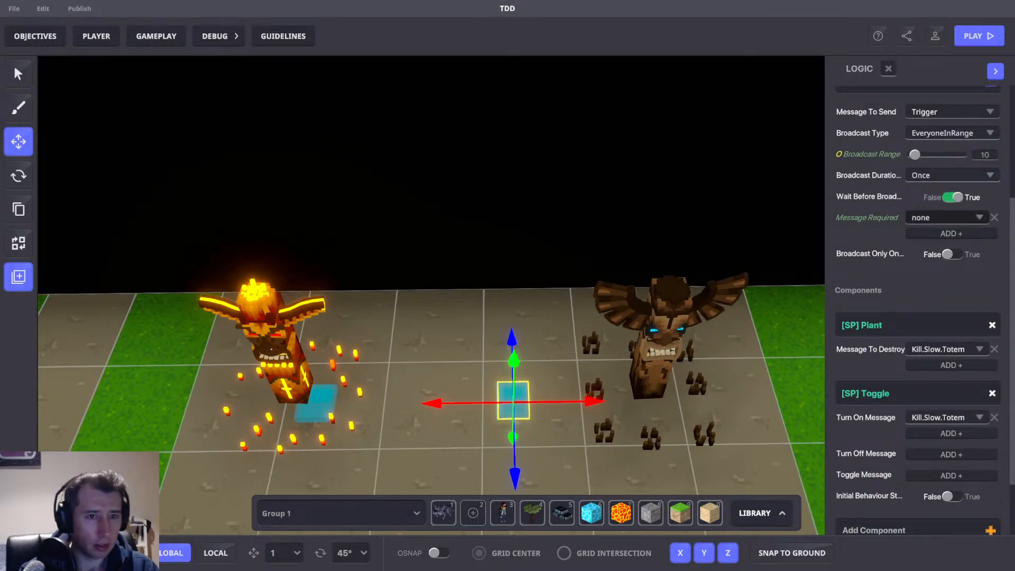
left_click(941, 217)
type("Ki")
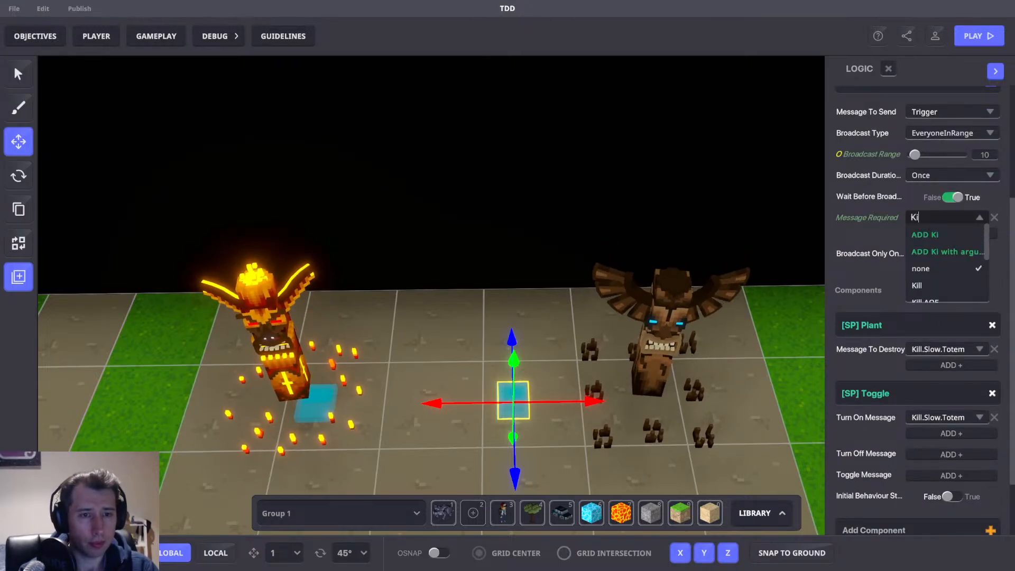
type("ll.Slow.Totem")
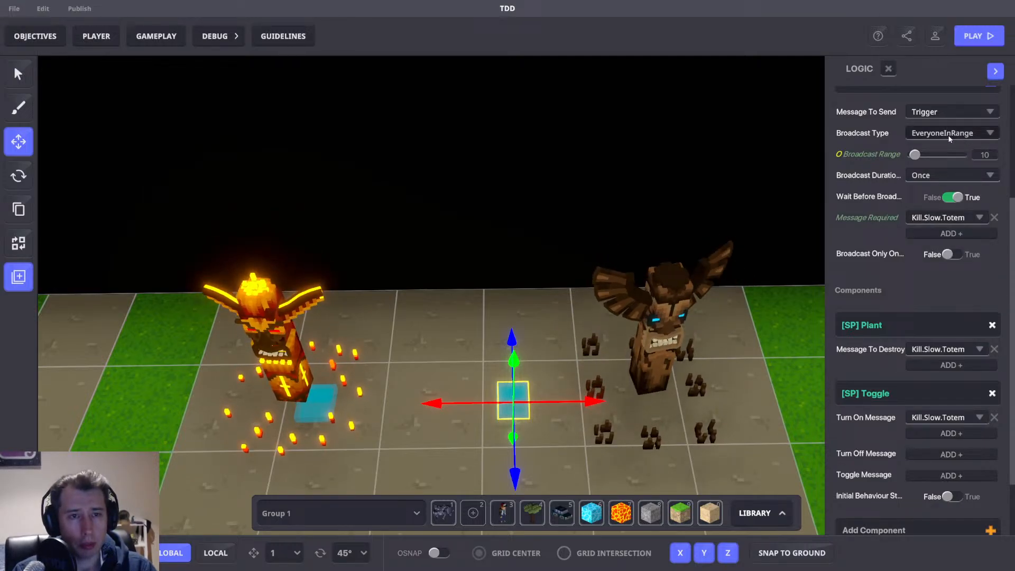
Set the broadcaster's broadcast type to Self.
left_click(951, 136)
scroll(945, 191, "down", 3)
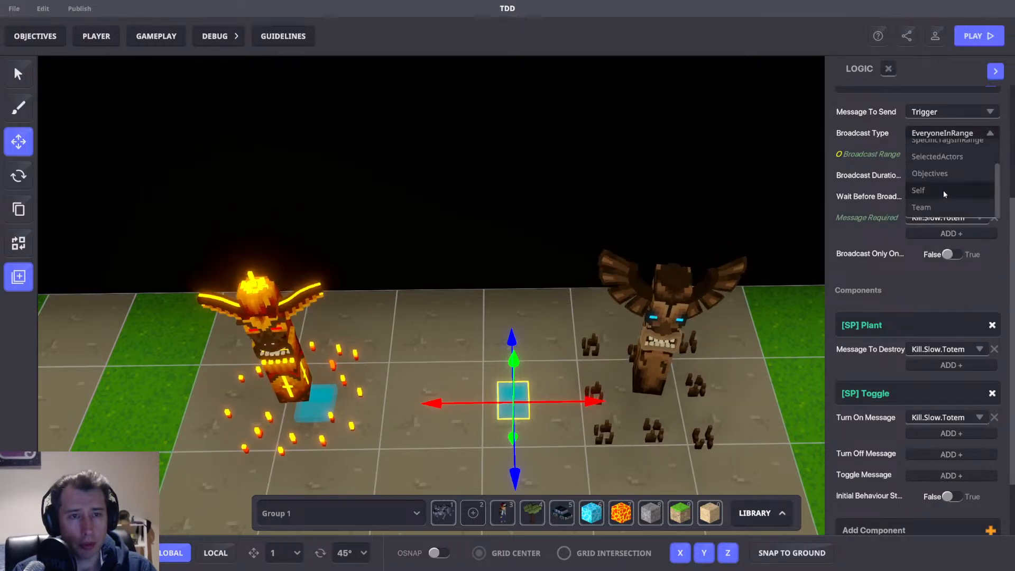
left_click(941, 191)
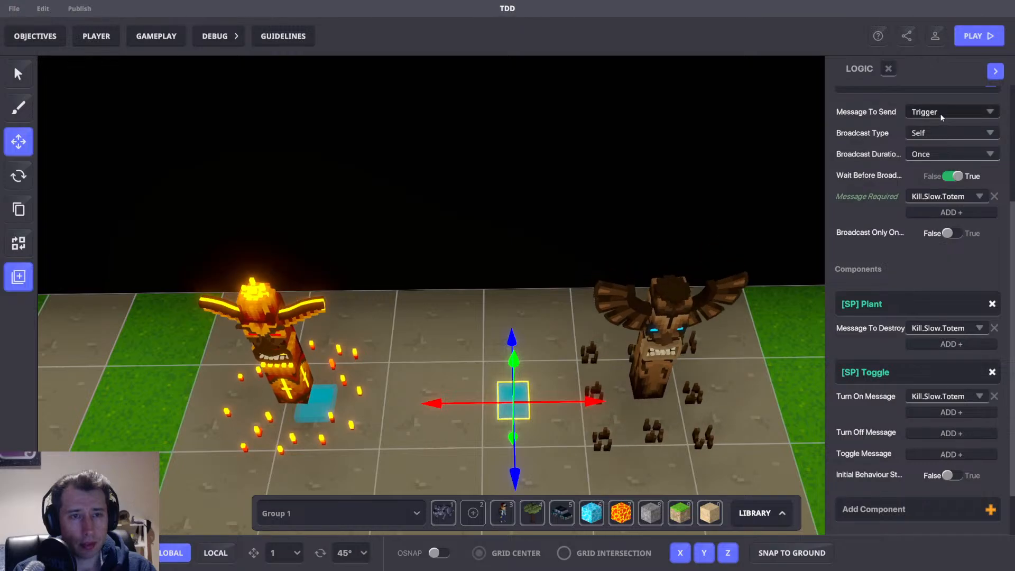
Create a new message Kill.S.Totem and set it as the broadcaster's message to send.
left_click(941, 112)
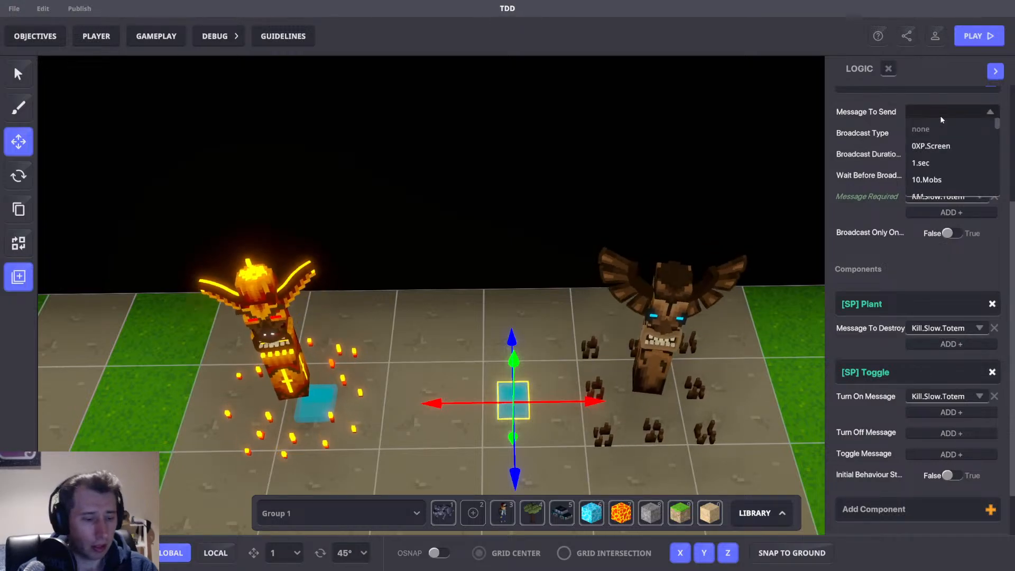
type("Kill.S")
key("BackSpace")
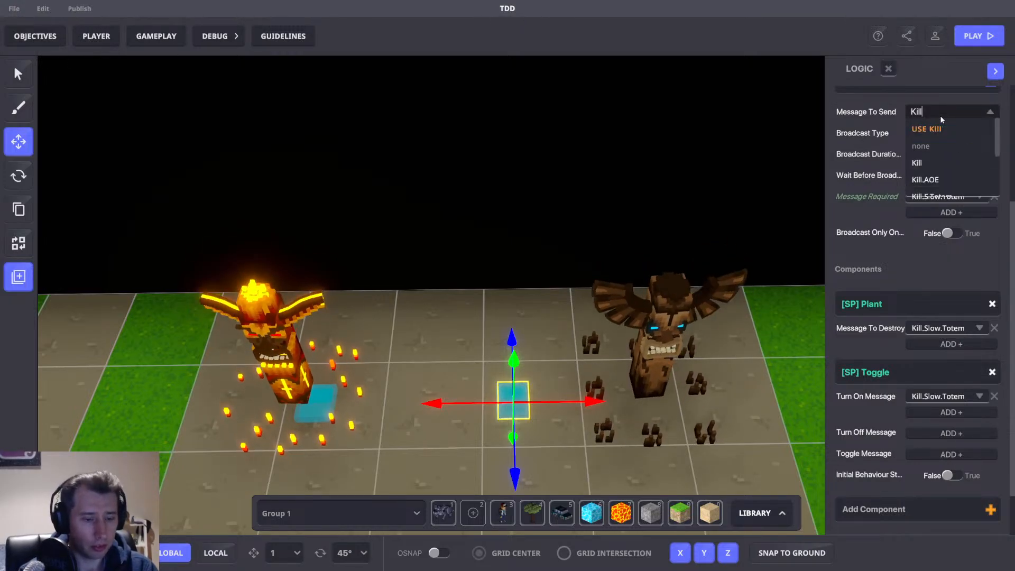
type(".S.Totem")
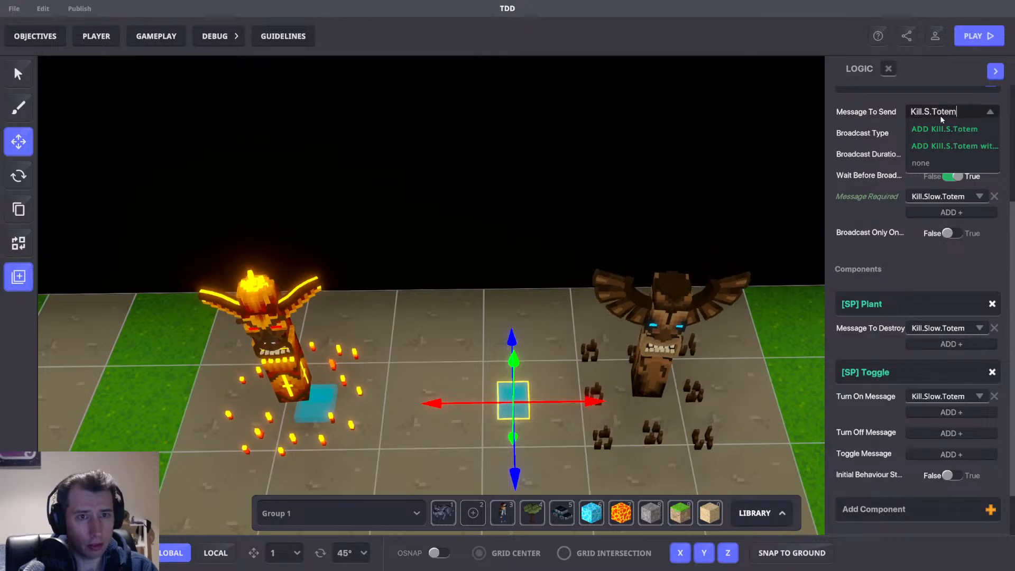
key("ctrl+a")
key("ctrl+c")
left_click(940, 134)
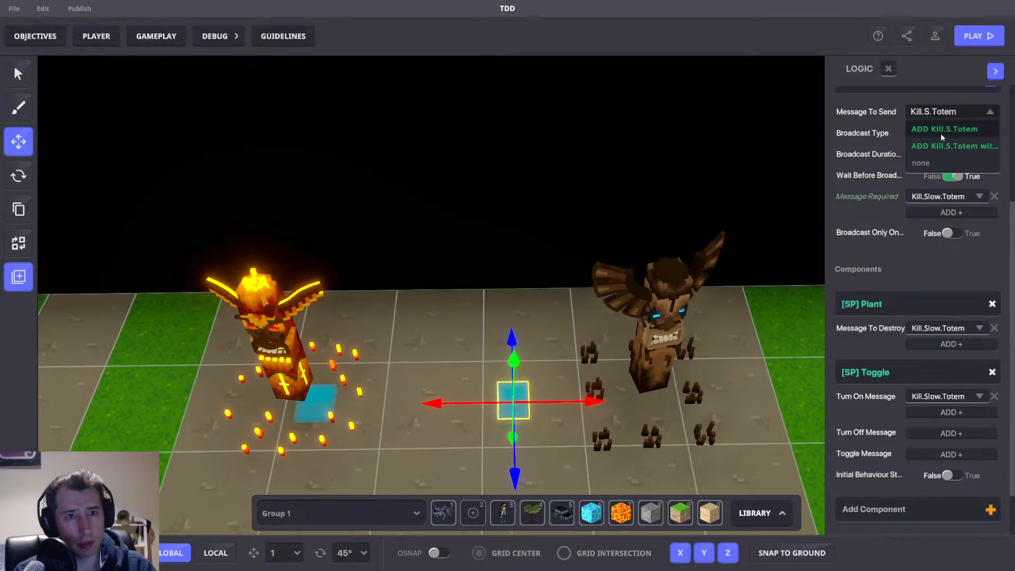
left_click(941, 128)
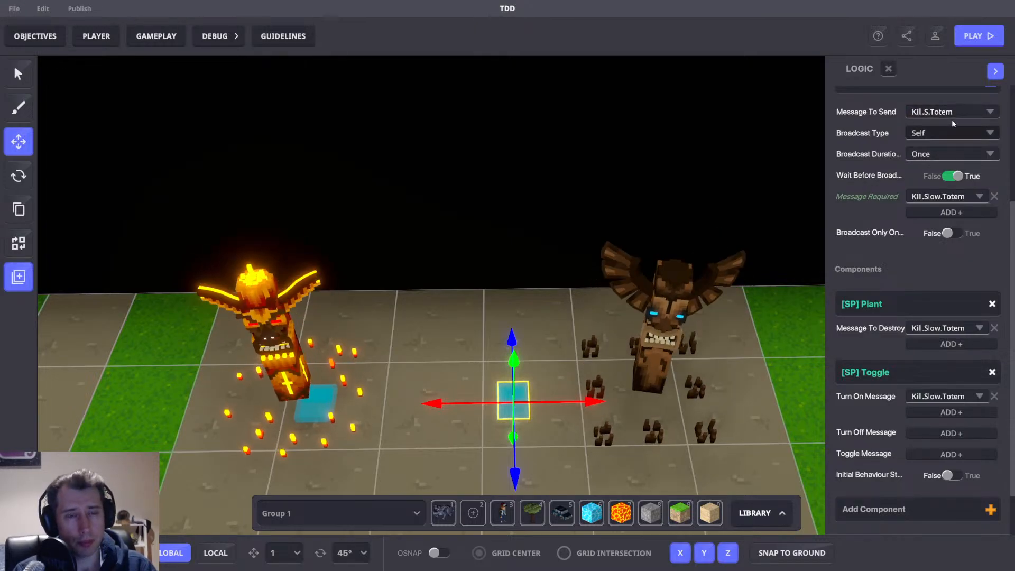
Set the Plant component's message to destroy to Kill.S.Totem.
left_click(939, 330)
key("ctrl+v")
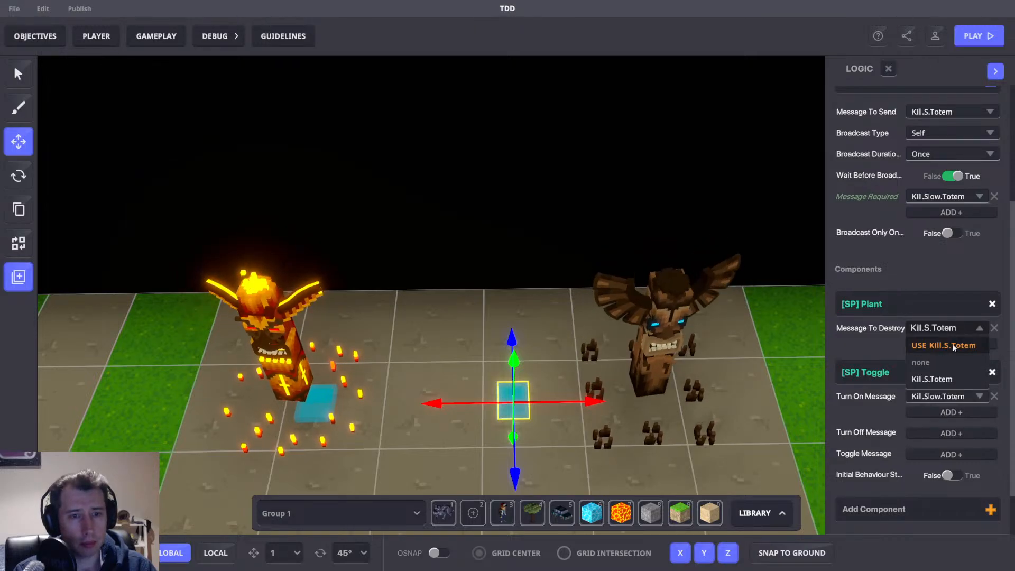
key("Return")
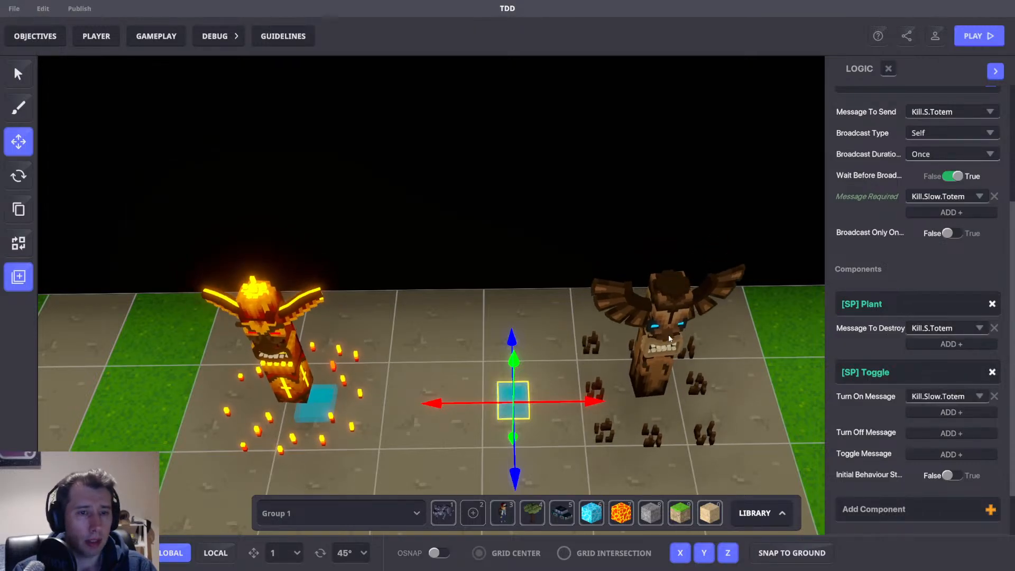
Examine the slow totem visual and its AOE MB and Slow Totem pads up close.
left_click(658, 371)
left_click_drag(720, 388, 580, 390)
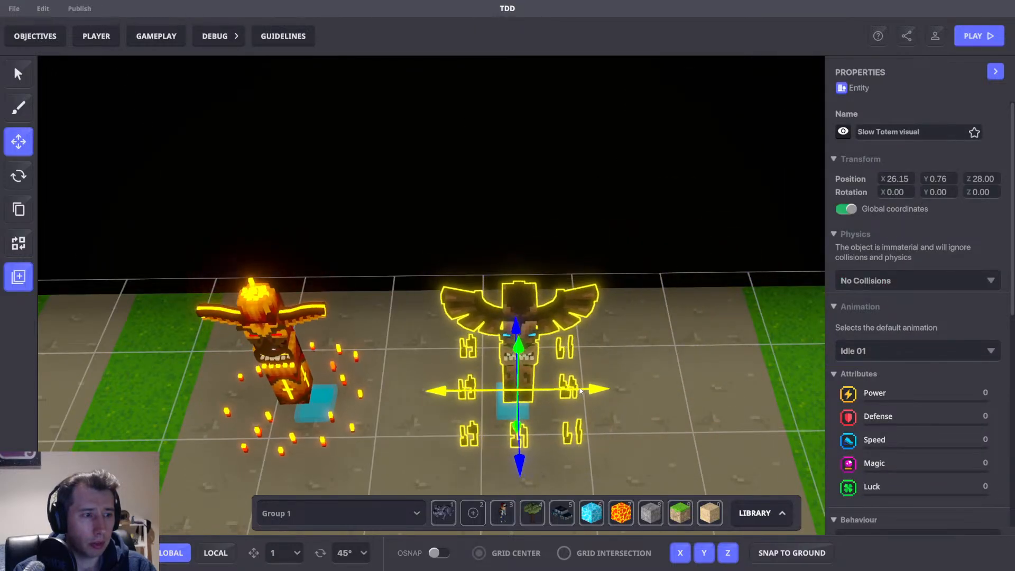
scroll(580, 390, "up", 5)
right_click_drag(580, 390, 540, 364)
scroll(540, 364, "down", 5)
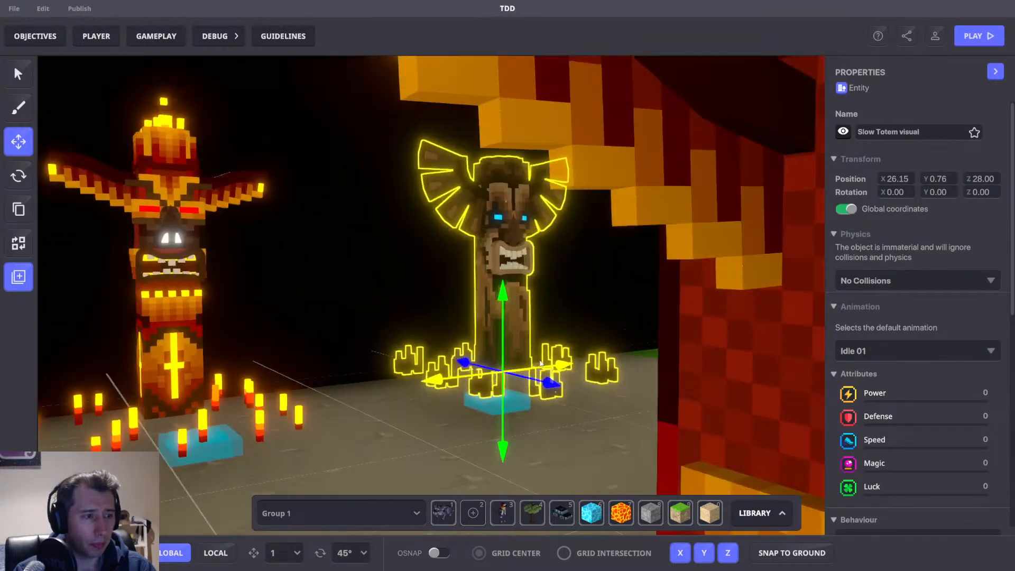
scroll(620, 418, "up", 3)
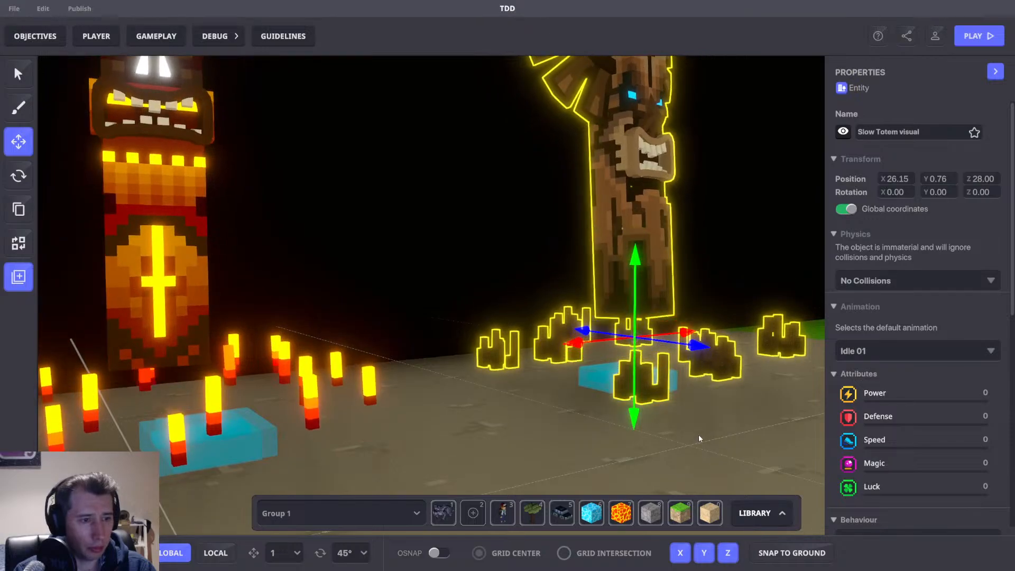
left_click(698, 435)
right_click_drag(666, 429, 591, 397)
scroll(597, 398, "down", 3)
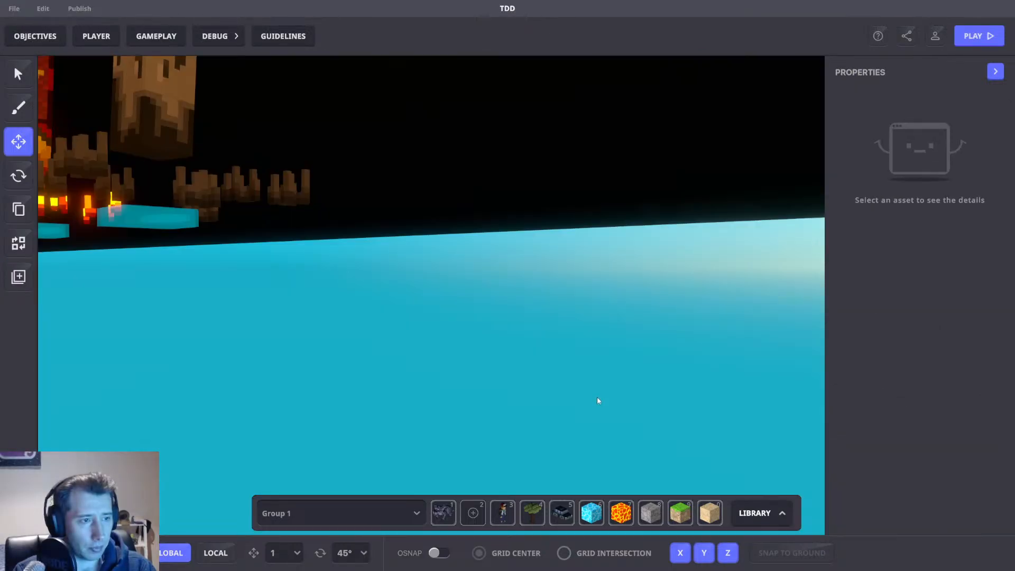
scroll(598, 397, "down", 5)
scroll(399, 323, "up", 6)
scroll(505, 362, "down", 3)
mouse_move(524, 395)
right_mouse_down()
mouse_move(497, 380)
mouse_move(596, 436)
mouse_move(665, 426)
mouse_move(528, 401)
right_mouse_up()
left_click(537, 392)
scroll(471, 381, "up", 5)
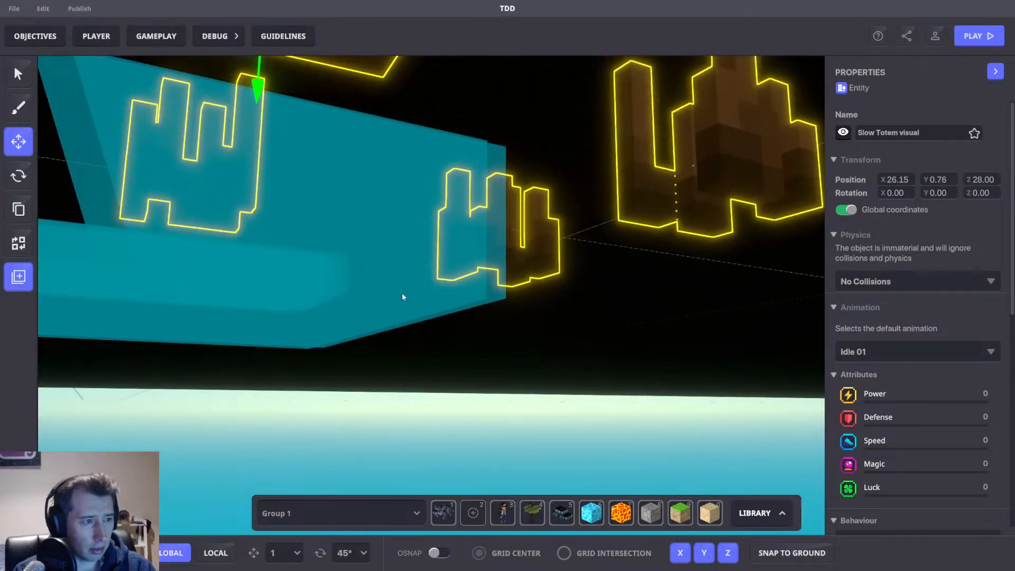
left_click(402, 293)
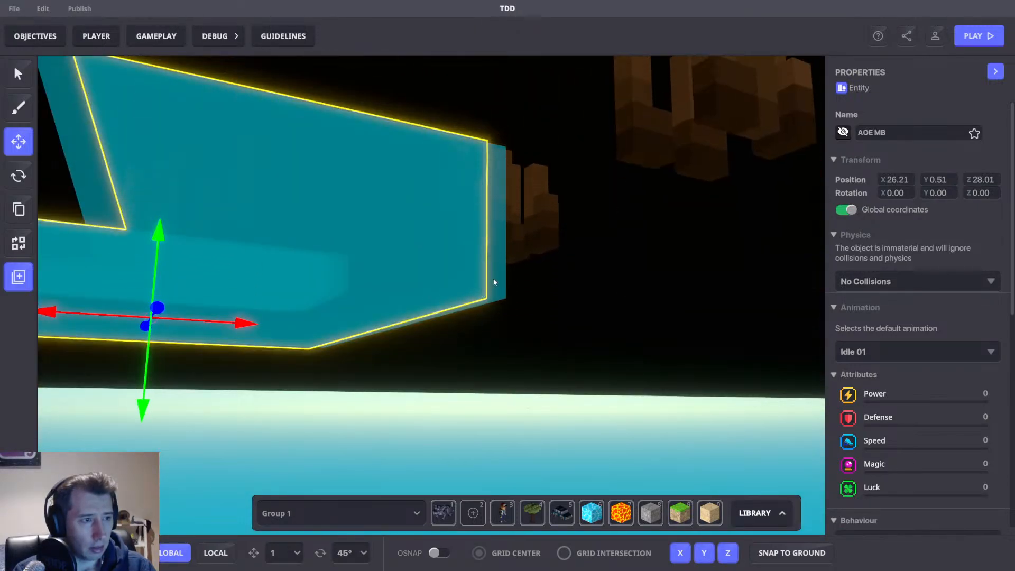
left_click(494, 282)
scroll(888, 292, "down", 1)
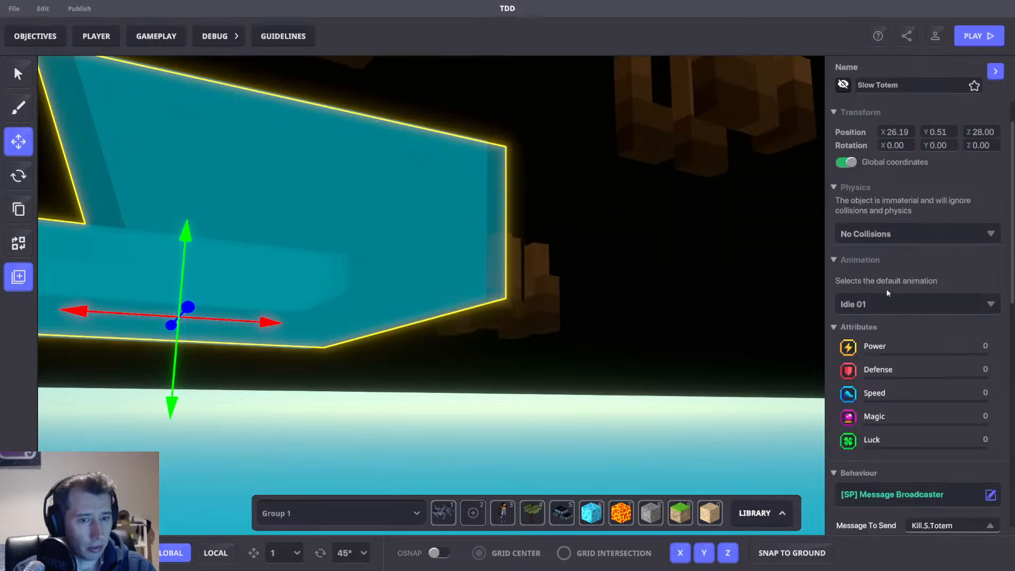
scroll(888, 292, "down", 3)
scroll(667, 311, "down", 5)
Nudge the Slow Totem pad slightly along the X axis.
right_click_drag(667, 312, 652, 388)
scroll(686, 351, "up", 1)
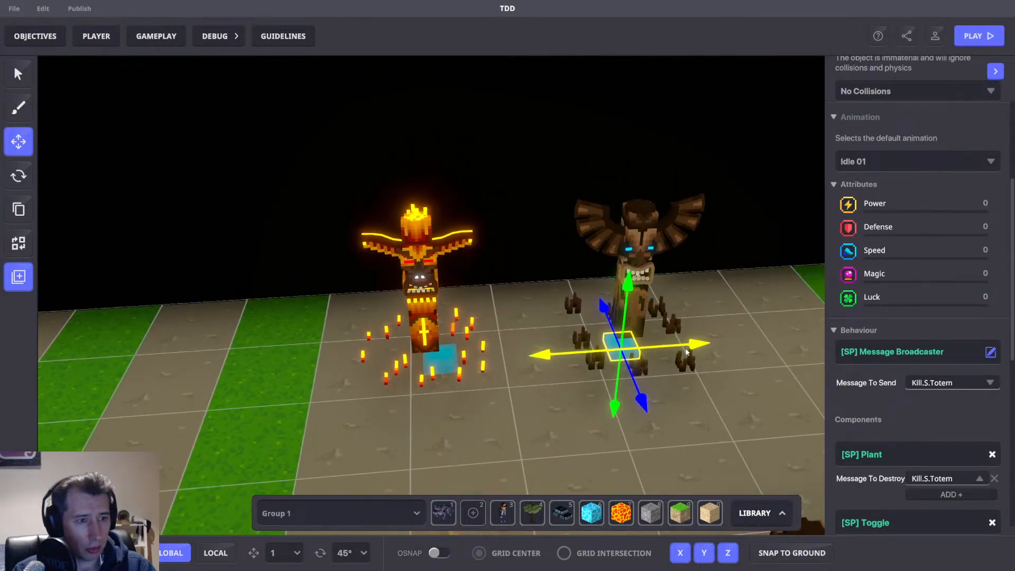
left_click_drag(686, 351, 699, 316)
scroll(931, 129, "up", 2)
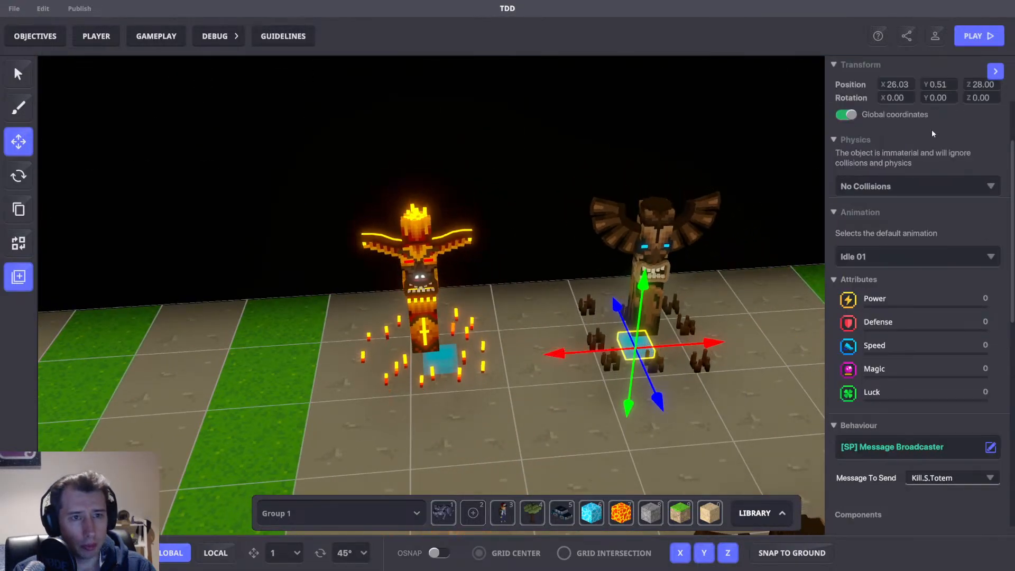
scroll(931, 130, "up", 2)
left_click(910, 137)
Search the scene assets for Slow Totem and pick the Slow Totem entity.
left_click(20, 278)
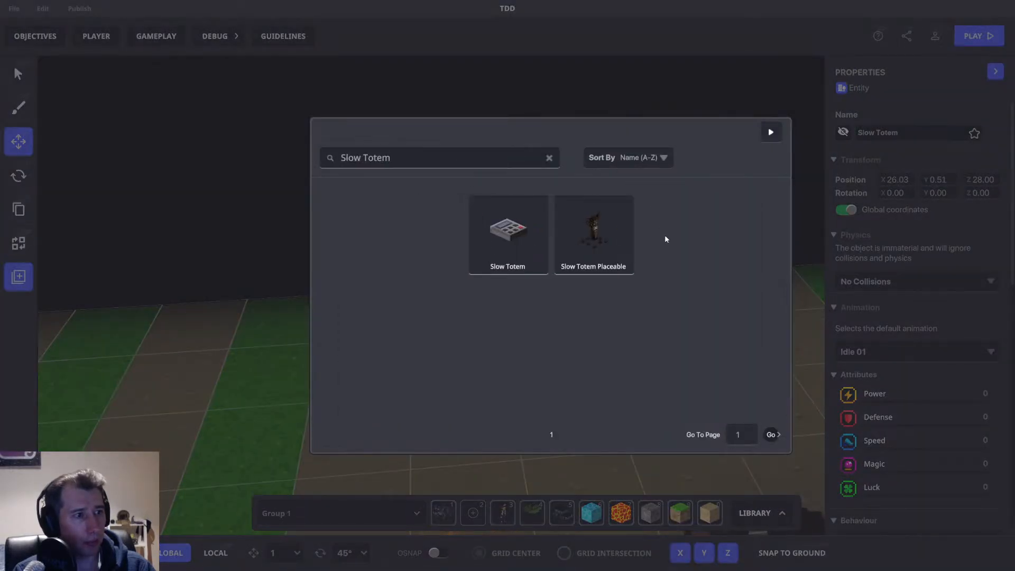
left_click(509, 234)
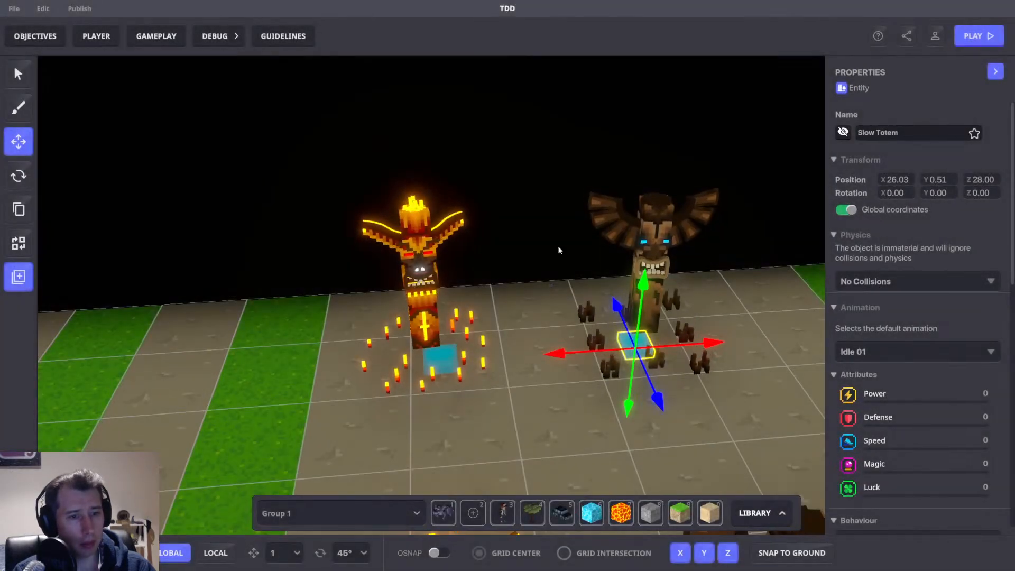
left_click(568, 343)
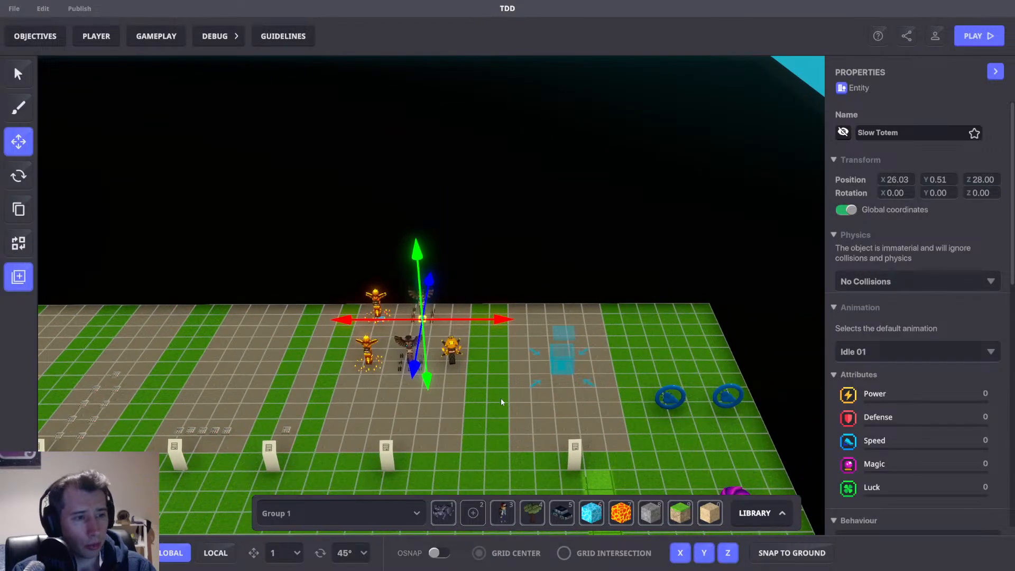
Examine the totems on the map, including a money totem's Message Broadcaster and Toggle settings.
middle_click_drag(466, 349, 549, 321)
scroll(494, 288, "up", 2)
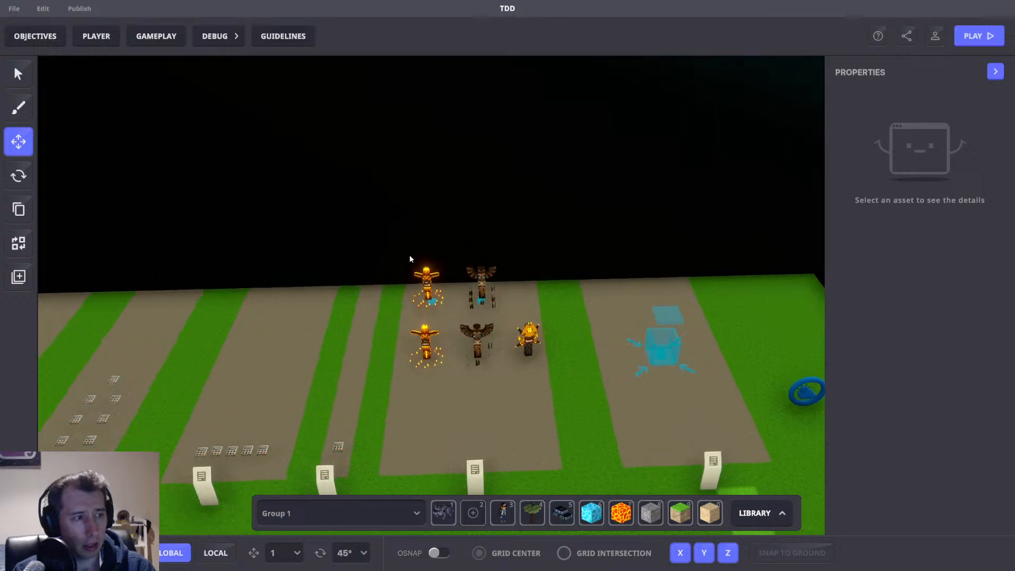
left_click_drag(422, 249, 523, 300)
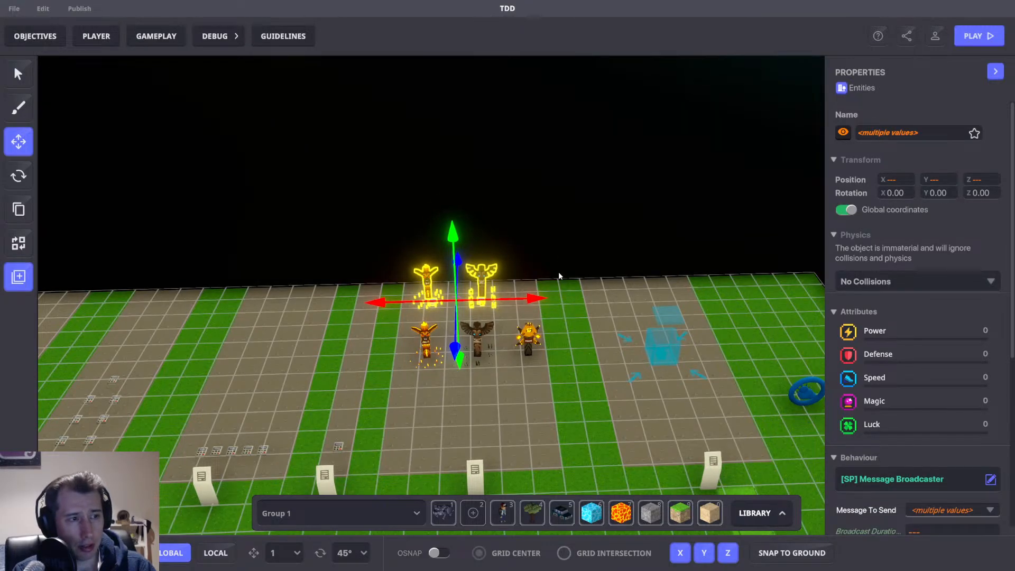
left_click(528, 339)
scroll(922, 274, "down", 6)
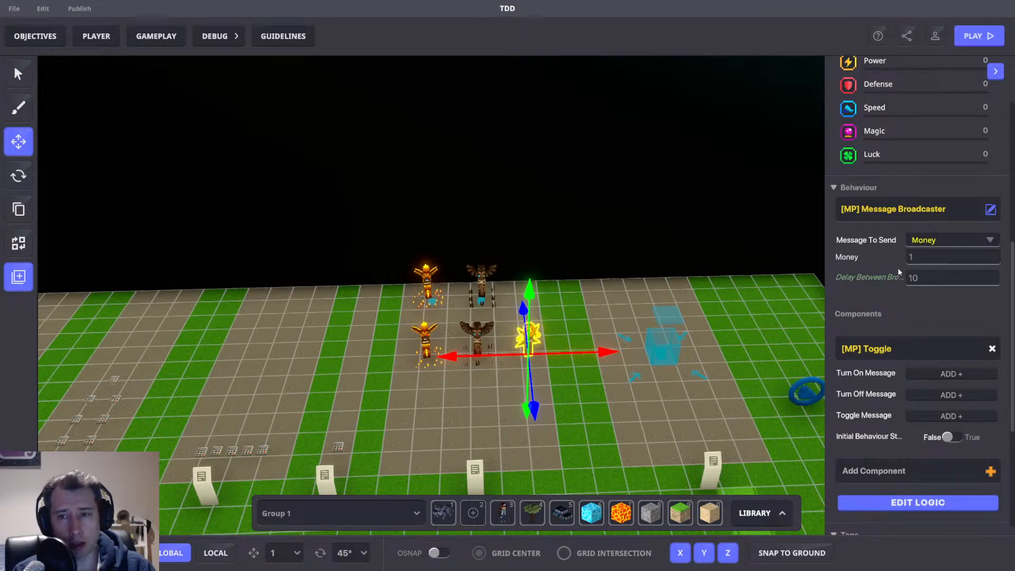
right_click_drag(656, 272, 634, 280)
right_click_drag(656, 212, 597, 221)
right_click_drag(410, 194, 453, 188)
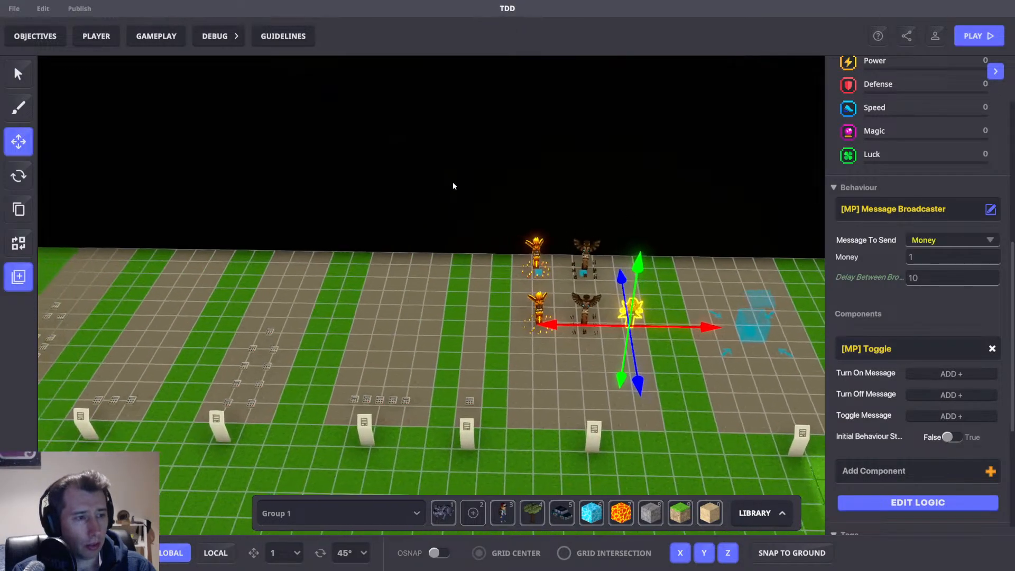
Open the Game Rules board, browse its logic rules, and close it.
left_click(160, 44)
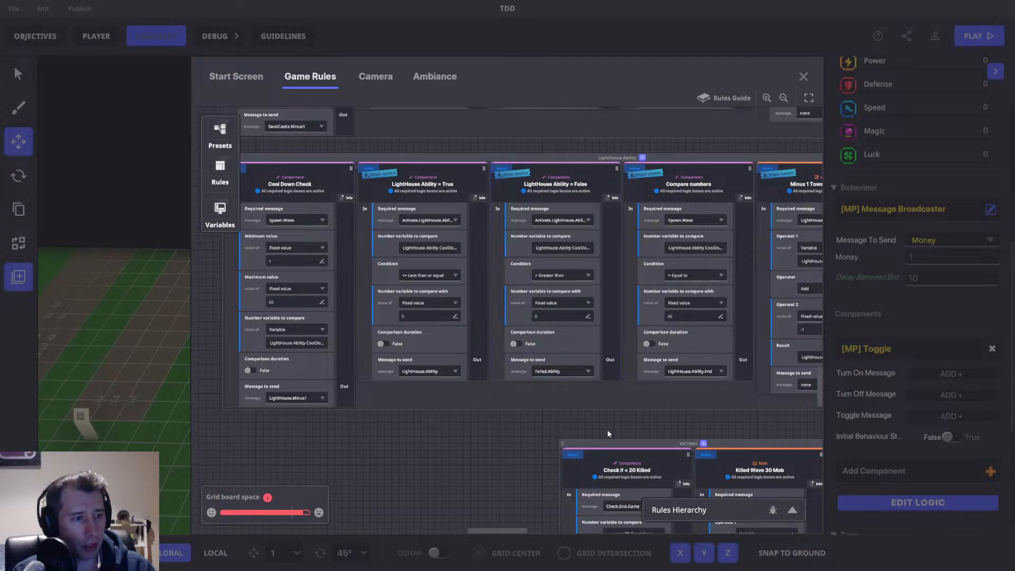
left_click_drag(606, 427, 439, 163)
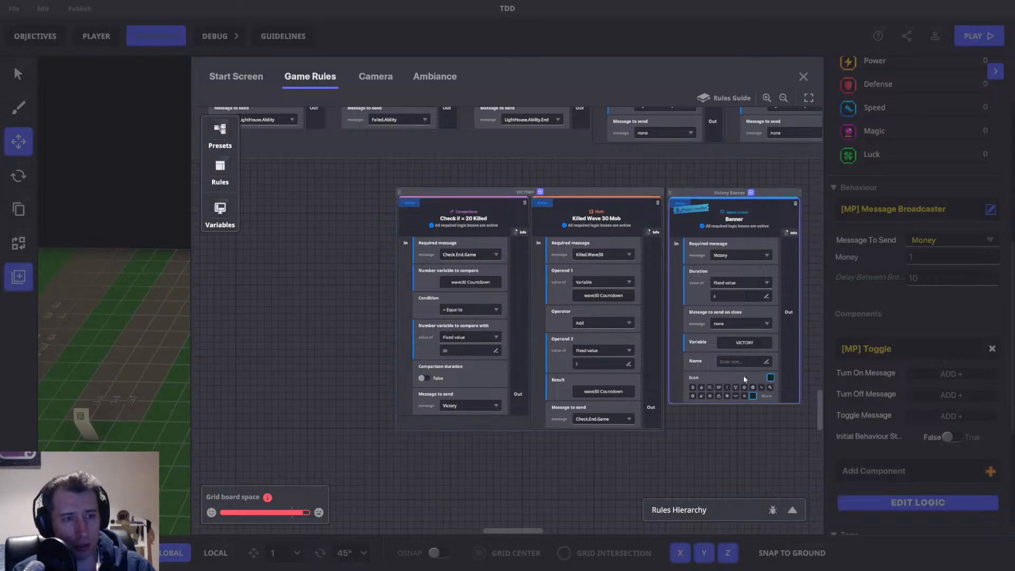
left_click(802, 77)
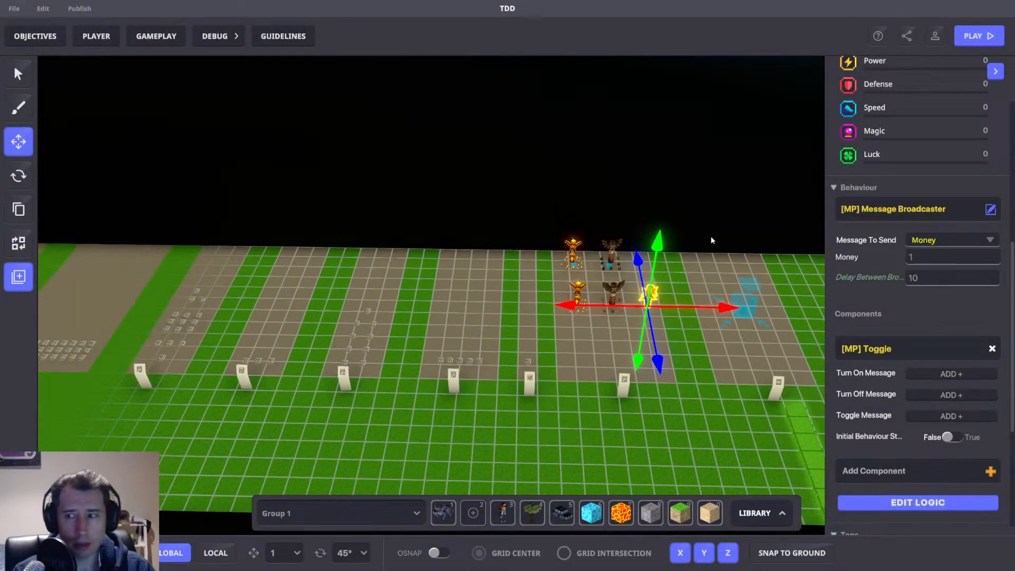
right_click_drag(710, 237, 663, 254)
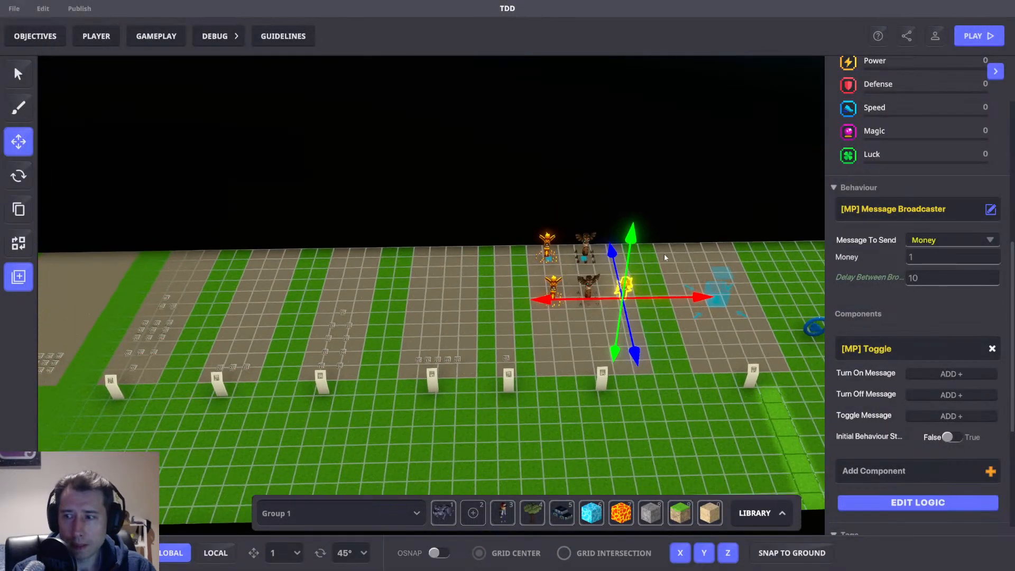
left_click(718, 256)
scroll(640, 249, "down", 10)
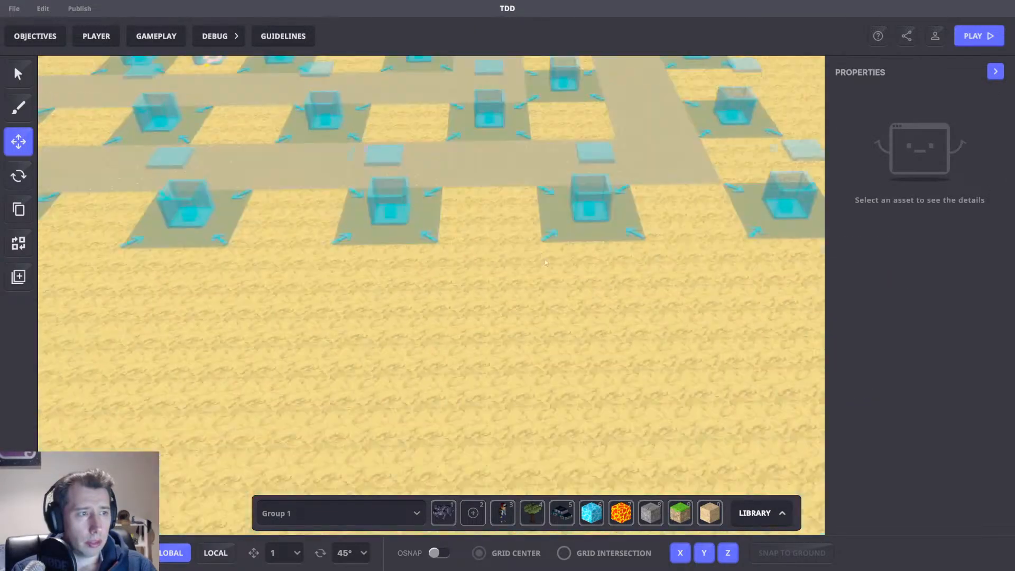
Examine the layout of totem pads and placed totems around the path across the whole map.
scroll(546, 262, "down", 10)
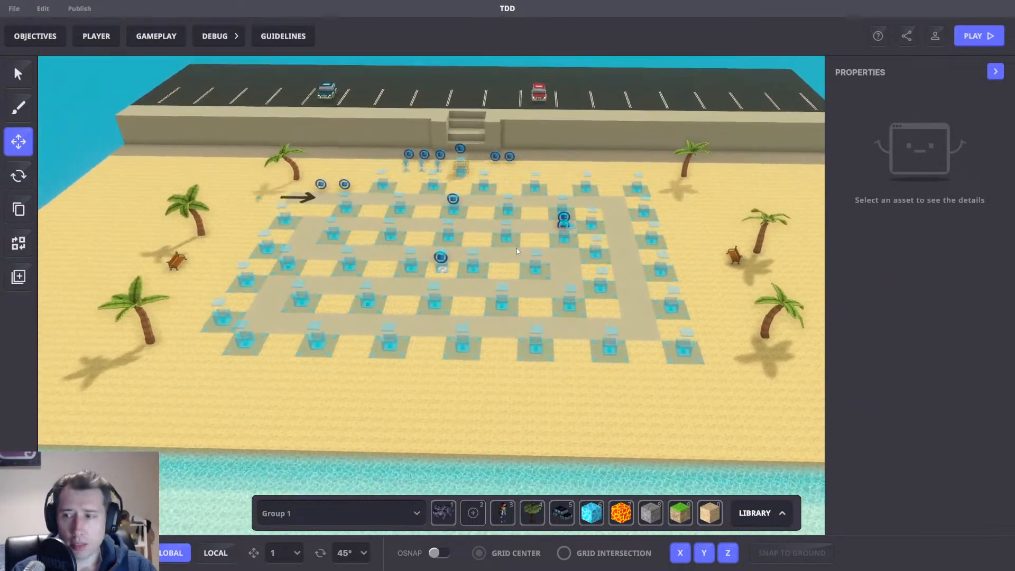
scroll(517, 250, "up", 5)
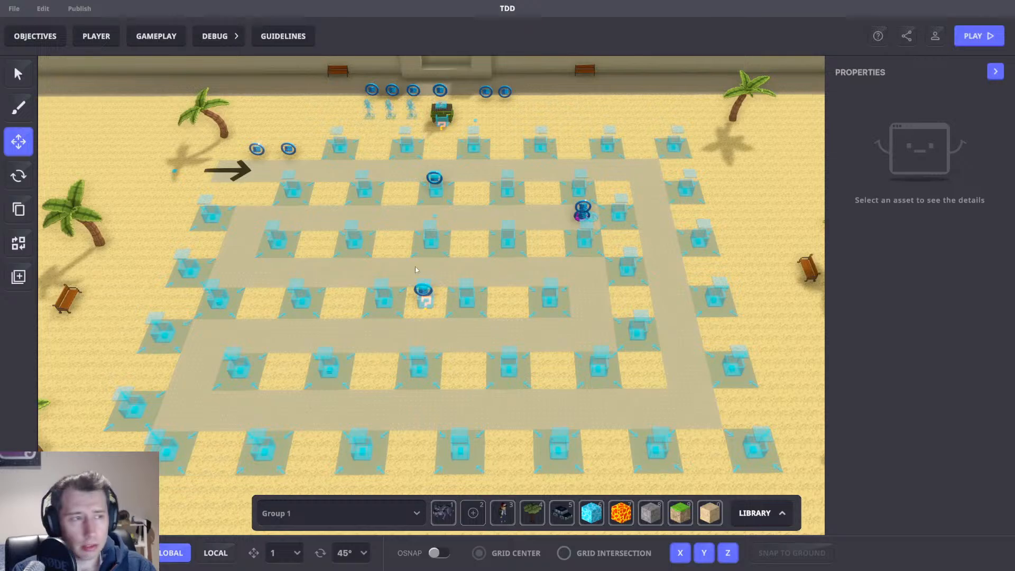
mouse_move(415, 270)
right_mouse_down()
mouse_move(431, 265)
mouse_move(418, 260)
right_mouse_up()
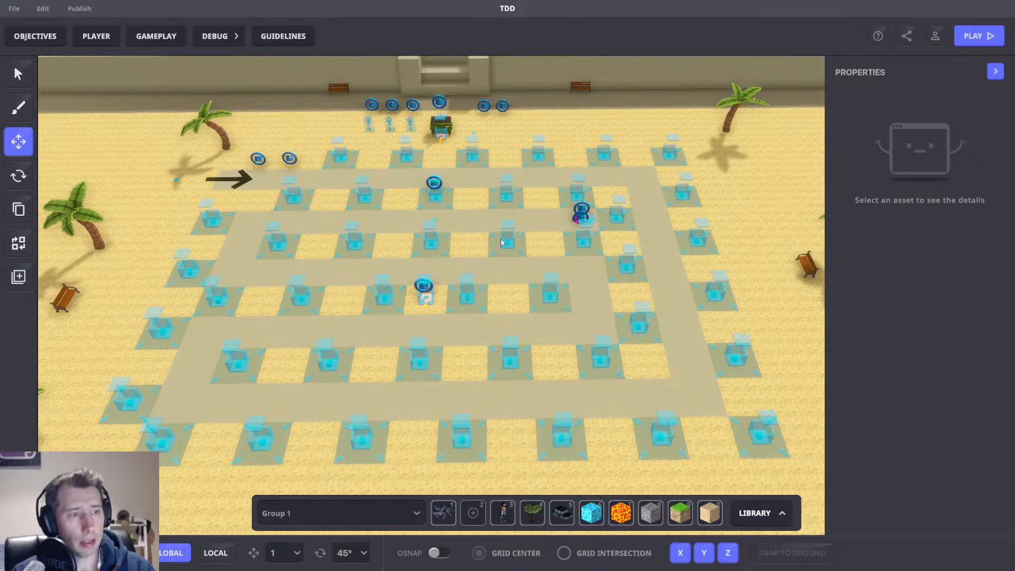
right_click_drag(501, 242, 563, 286)
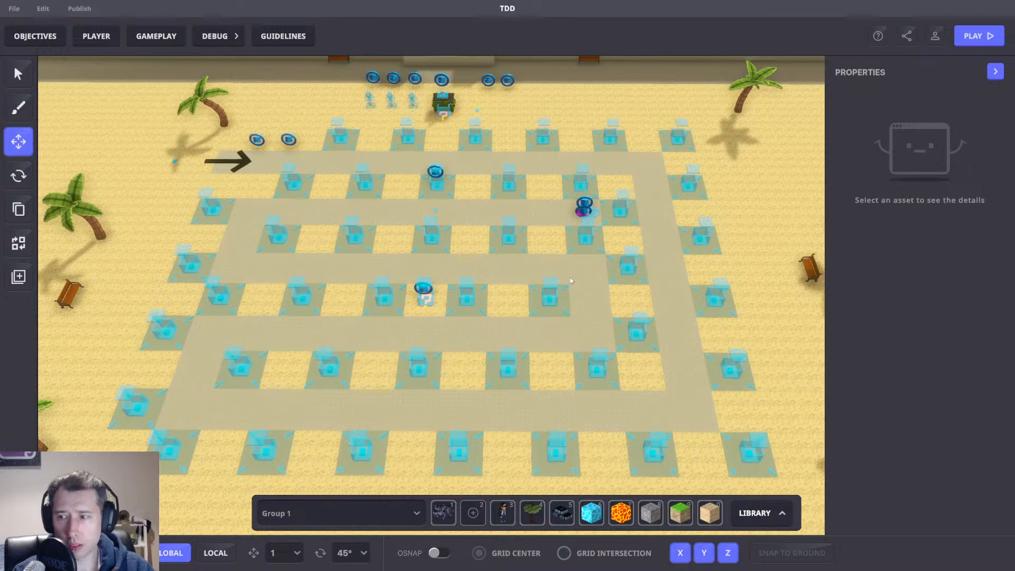
mouse_move(612, 247)
right_mouse_down()
mouse_move(581, 256)
mouse_move(615, 261)
right_mouse_up()
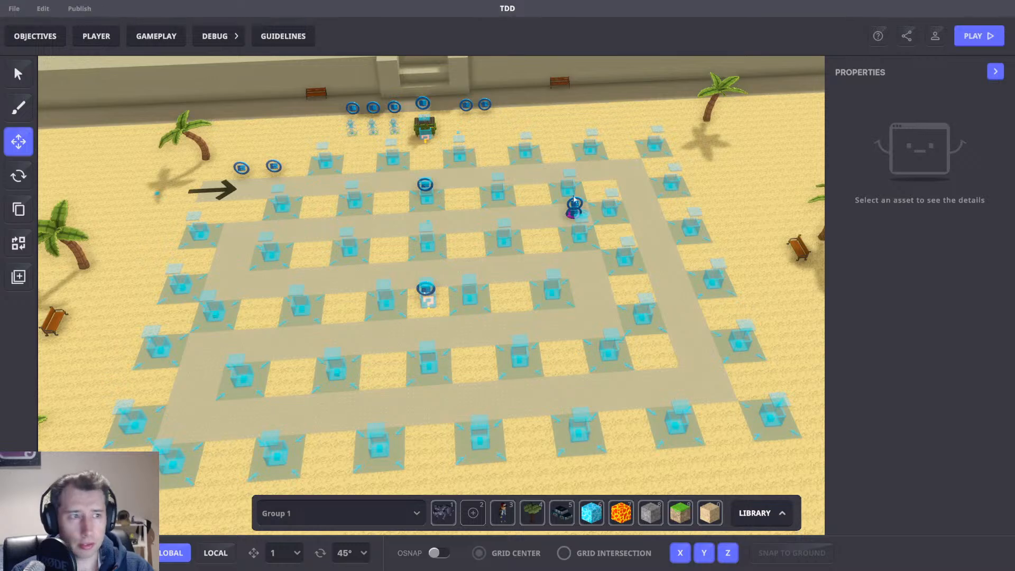
right_click_drag(637, 238, 506, 239)
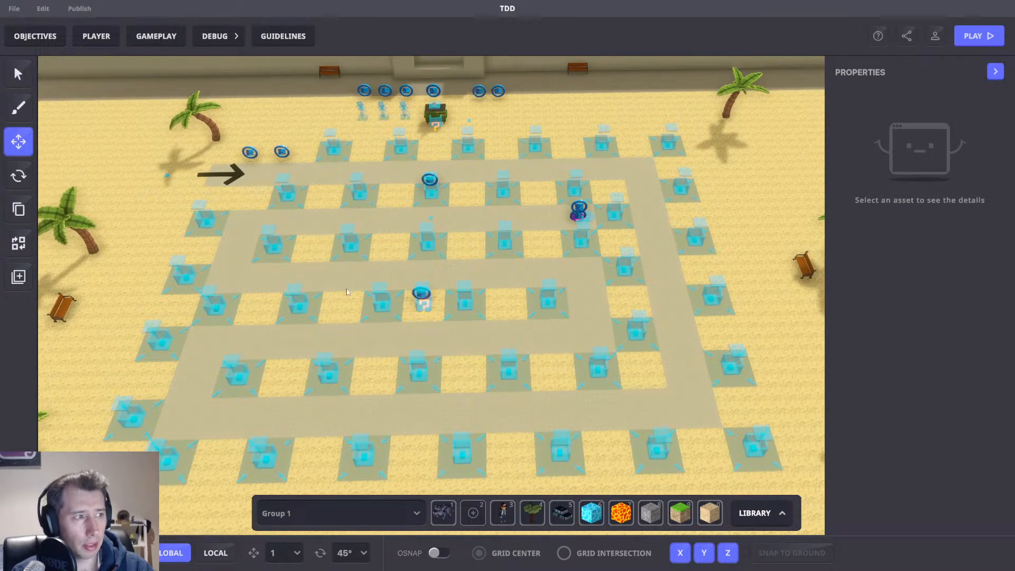